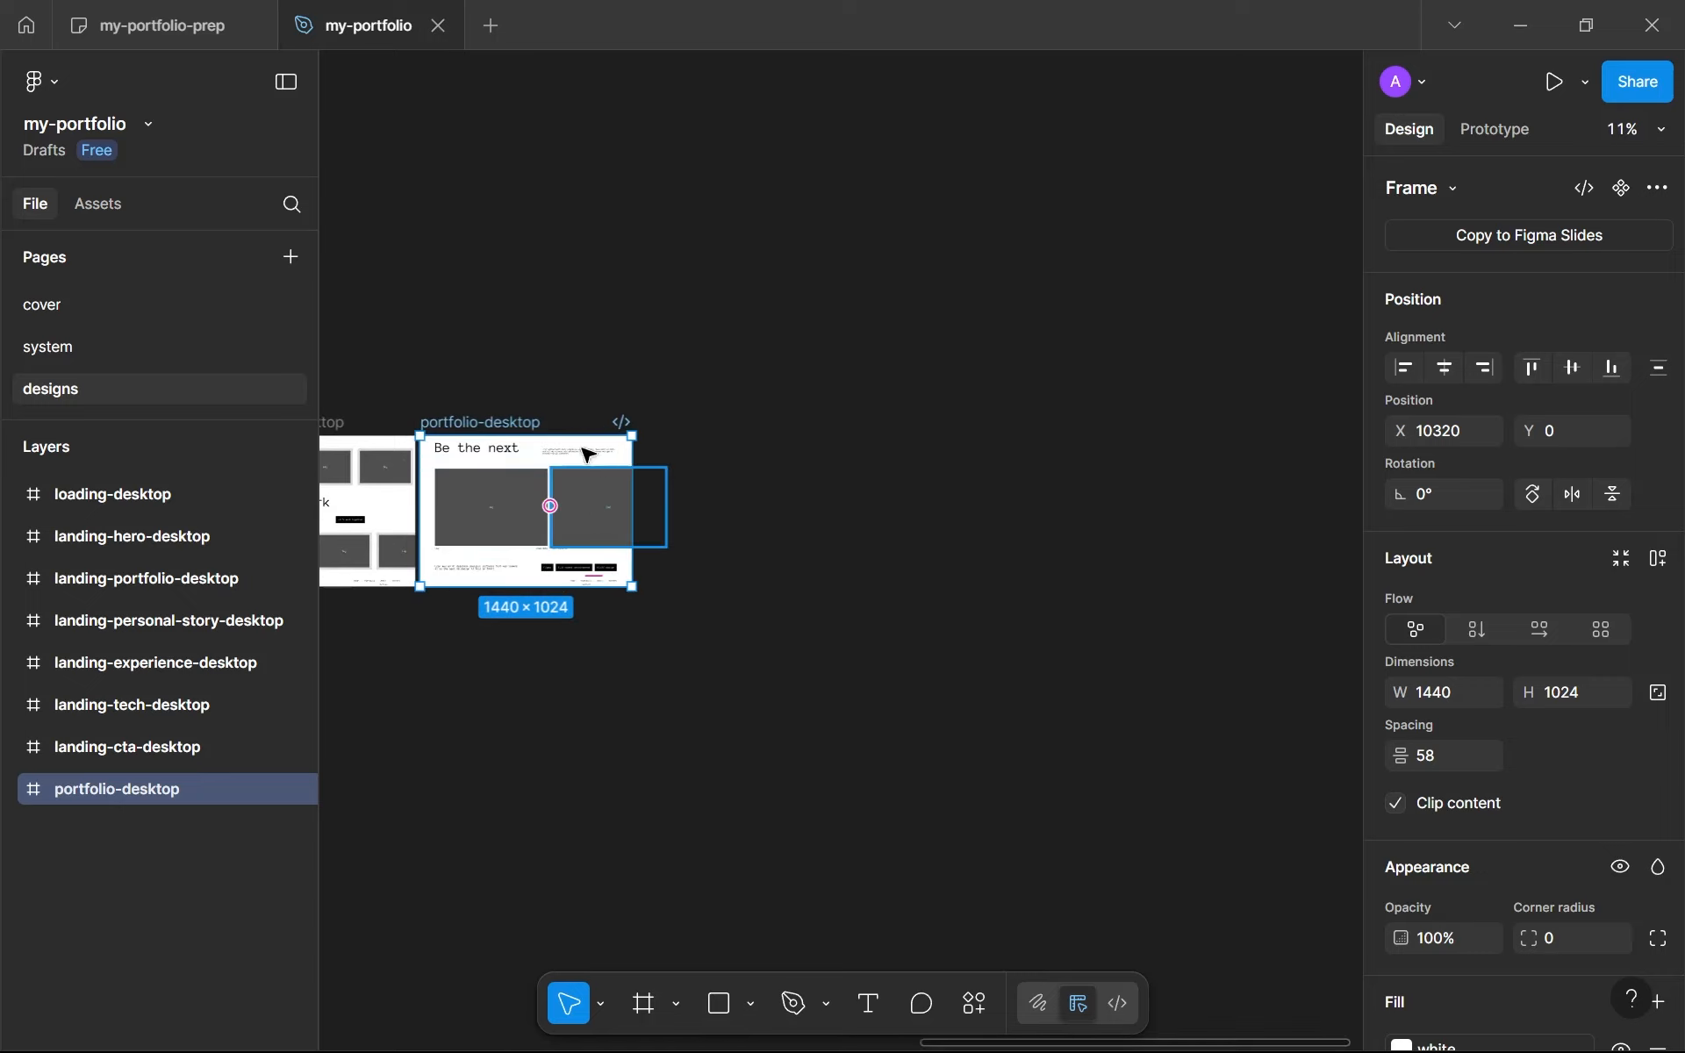
# Step: Duplicate the portfolio-desktop frame and delete the main content group from the copy
pyautogui.hotkey('ctrl', 'd')
pyautogui.scroll(3, 763, 456)
pyautogui.scroll(3, 763, 456)
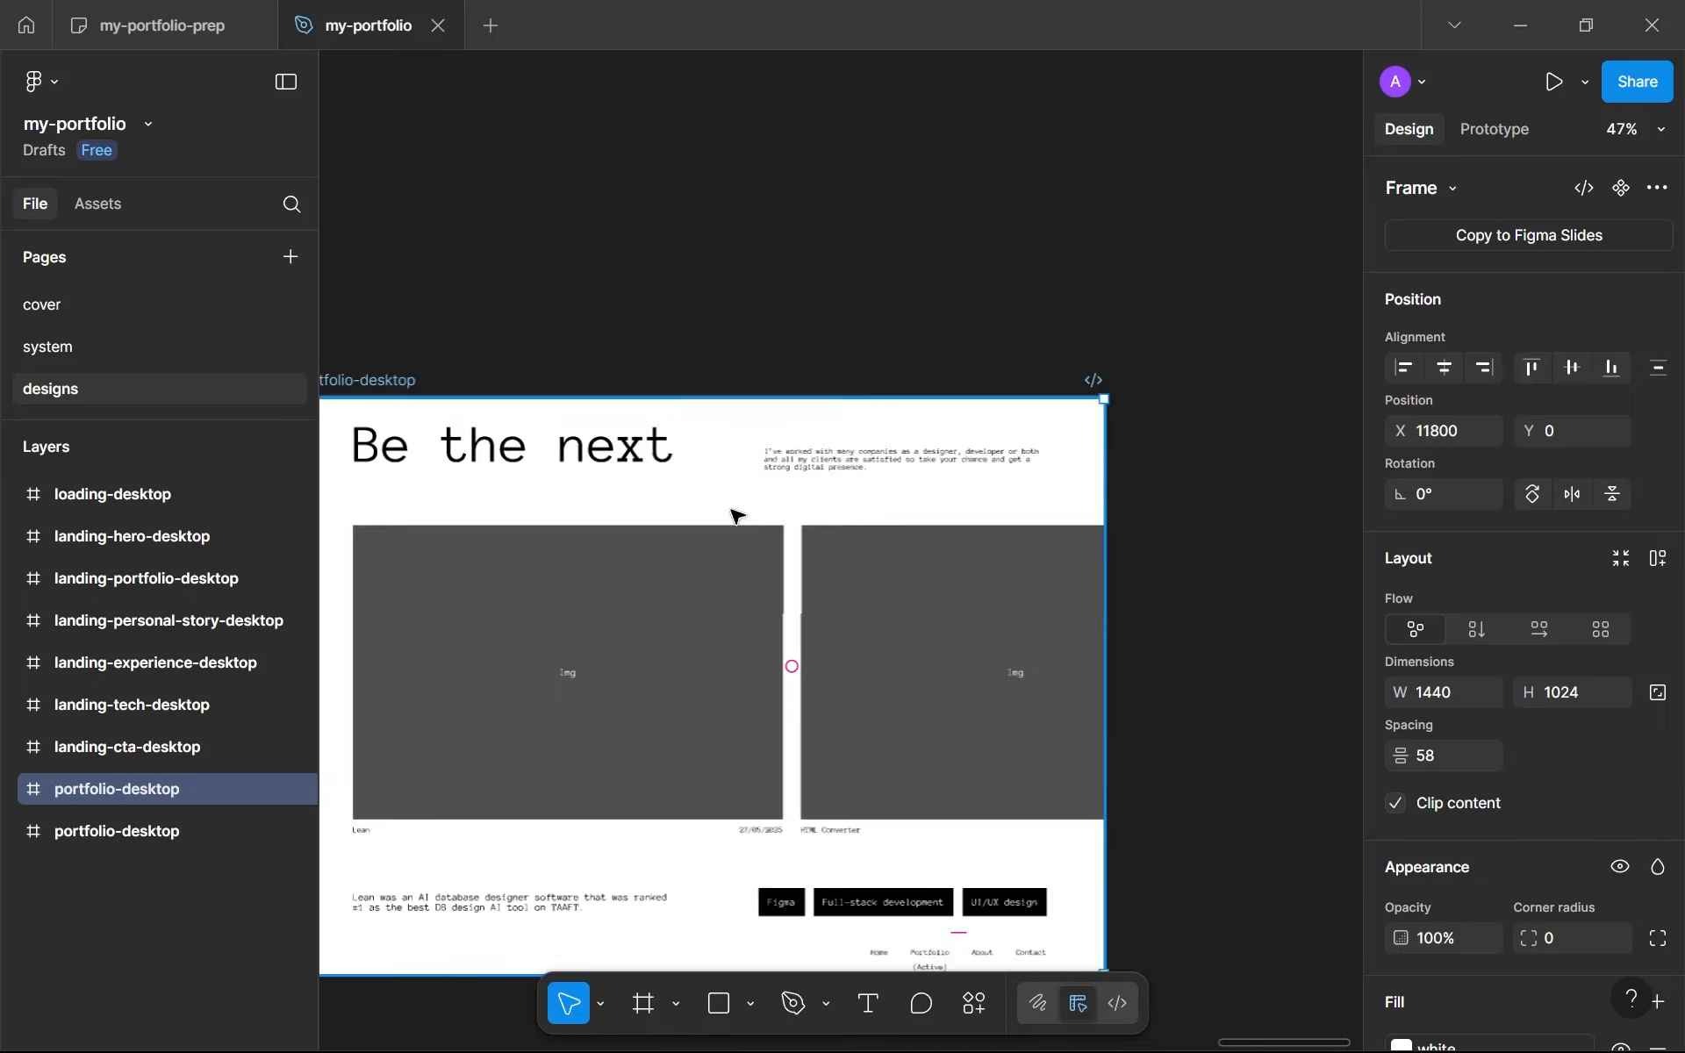
pyautogui.scroll(-3, 729, 503)
pyautogui.click(745, 662)
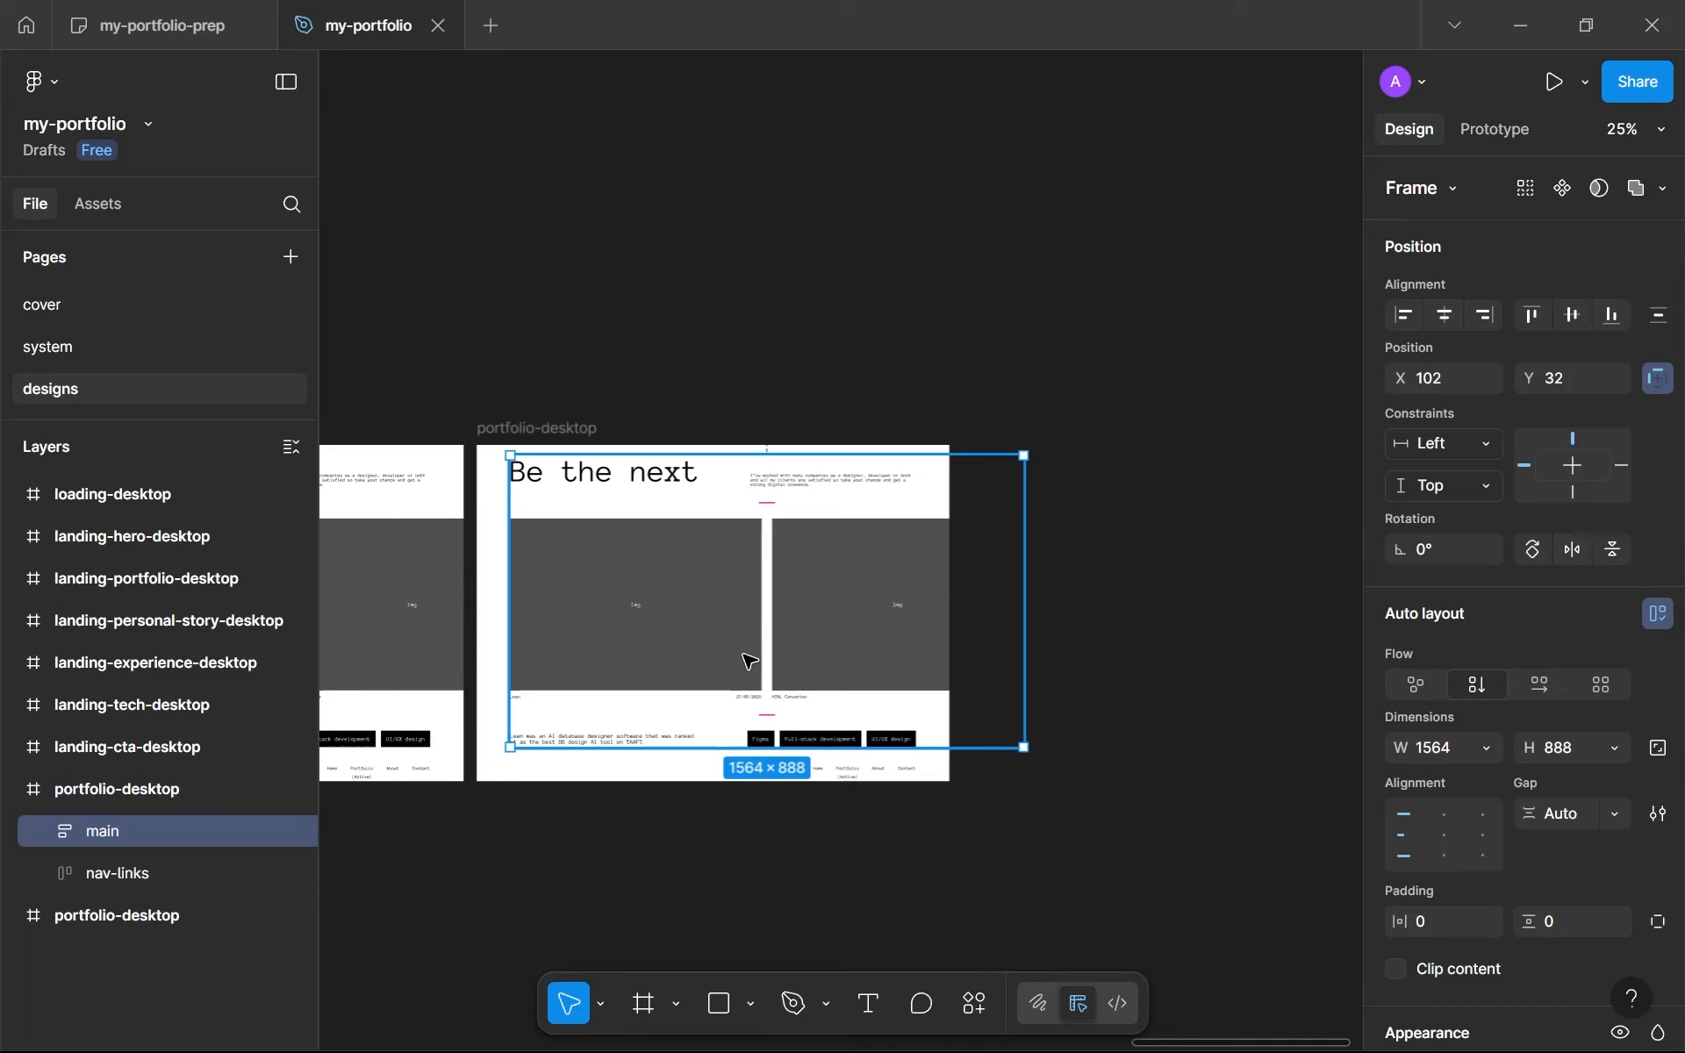
pyautogui.press('Delete')
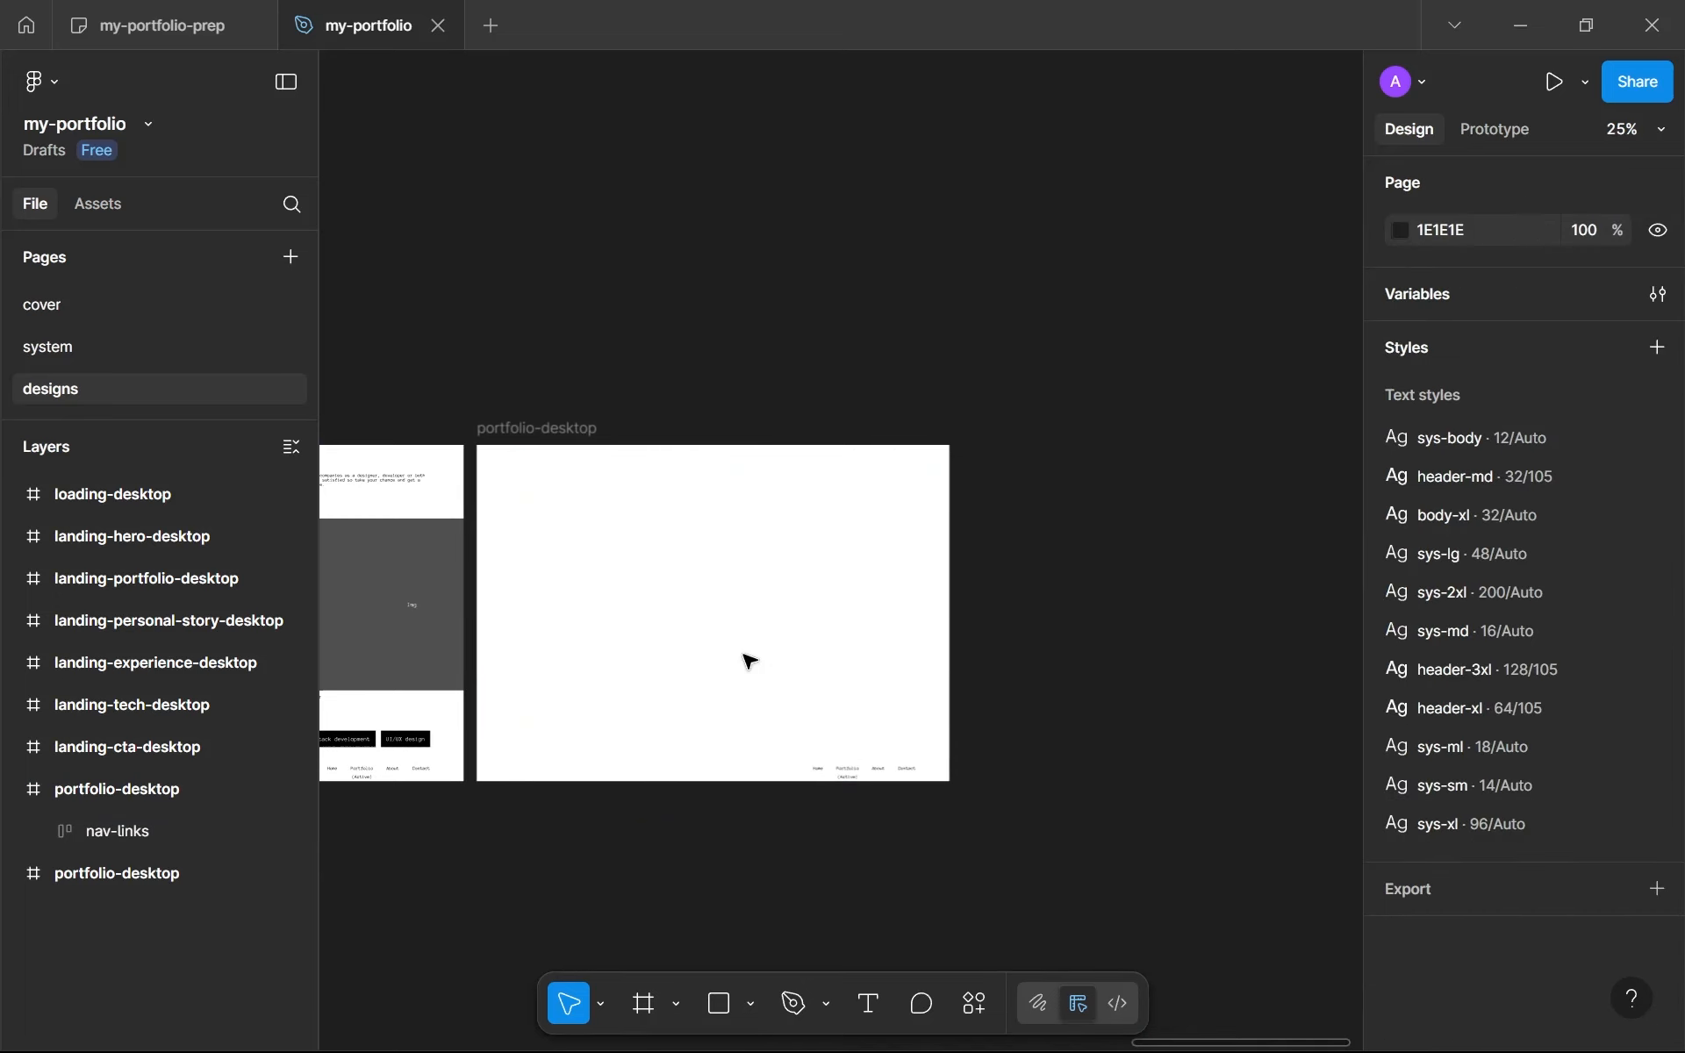
# Step: Review the navigation placement in the landing frames and remove the nav-links from the duplicated portfolio-desktop frame
pyautogui.click(861, 770)
pyautogui.scroll(-5, 772, 757)
pyautogui.moveTo(635, 752); pyautogui.dragTo(907, 752)
pyautogui.scroll(-2, 658, 737)
pyautogui.scroll(-2, 468, 669)
pyautogui.moveTo(468, 669); pyautogui.dragTo(789, 661)
pyautogui.scroll(5, 772, 670)
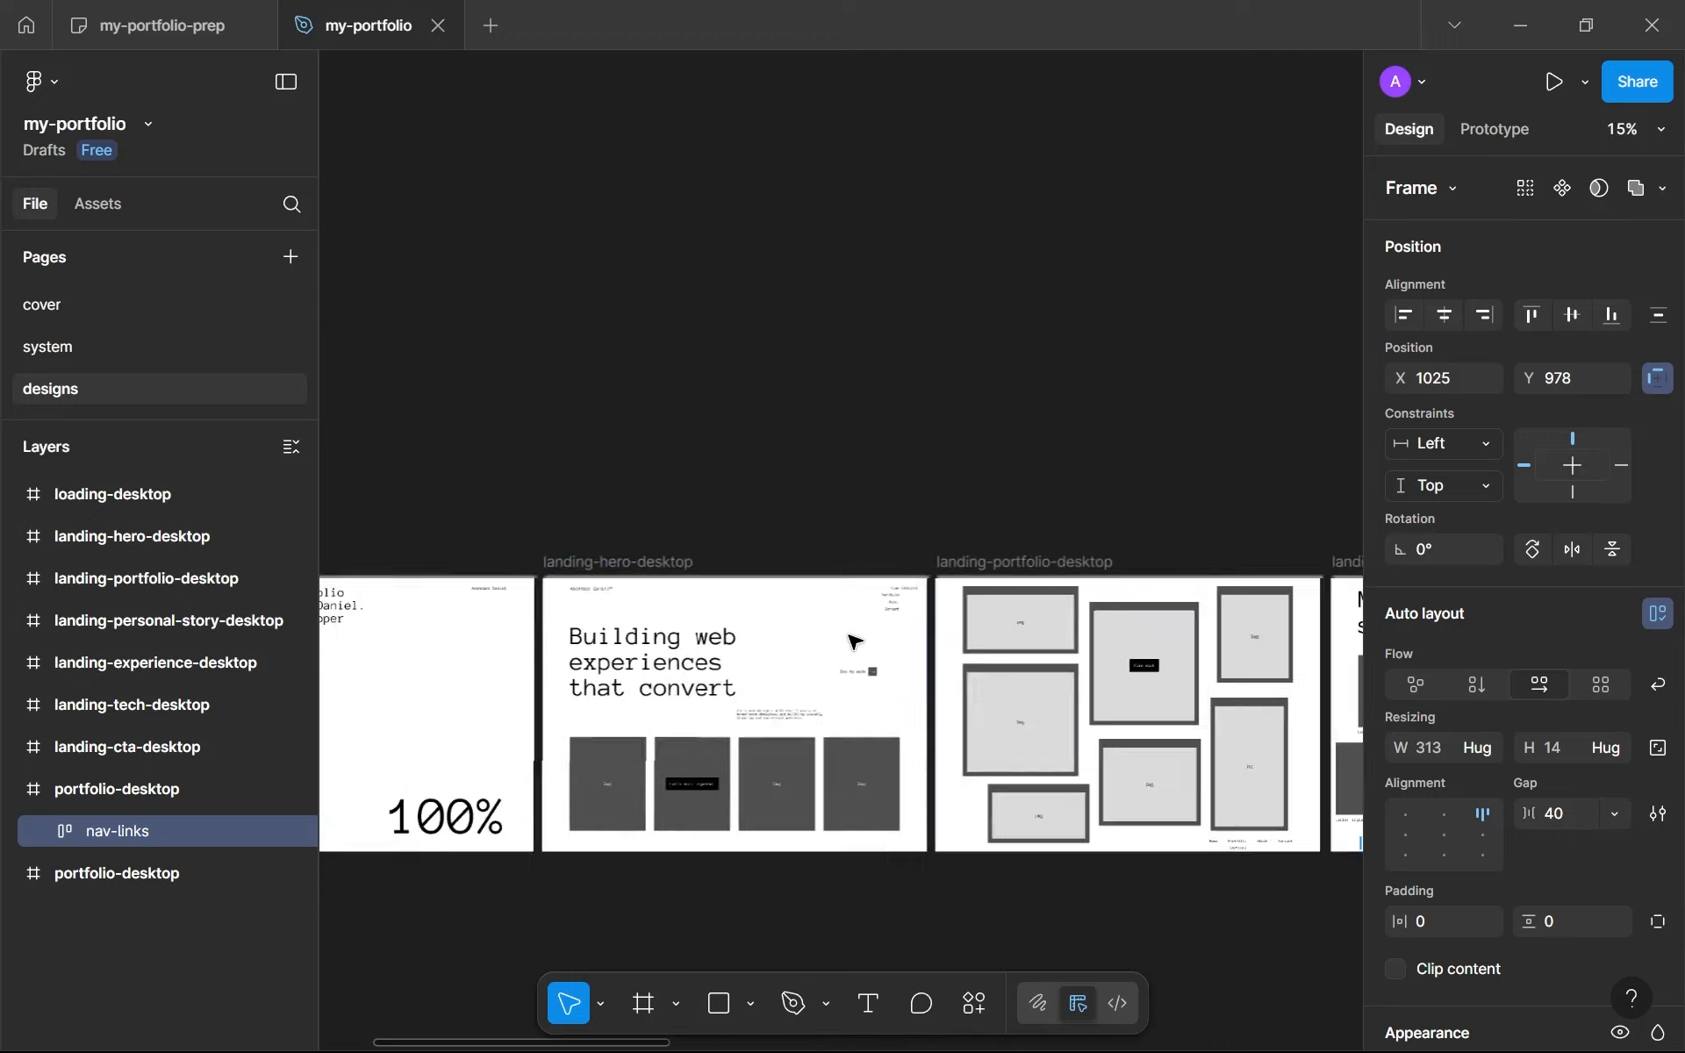
pyautogui.scroll(5, 856, 642)
pyautogui.scroll(-4, 959, 538)
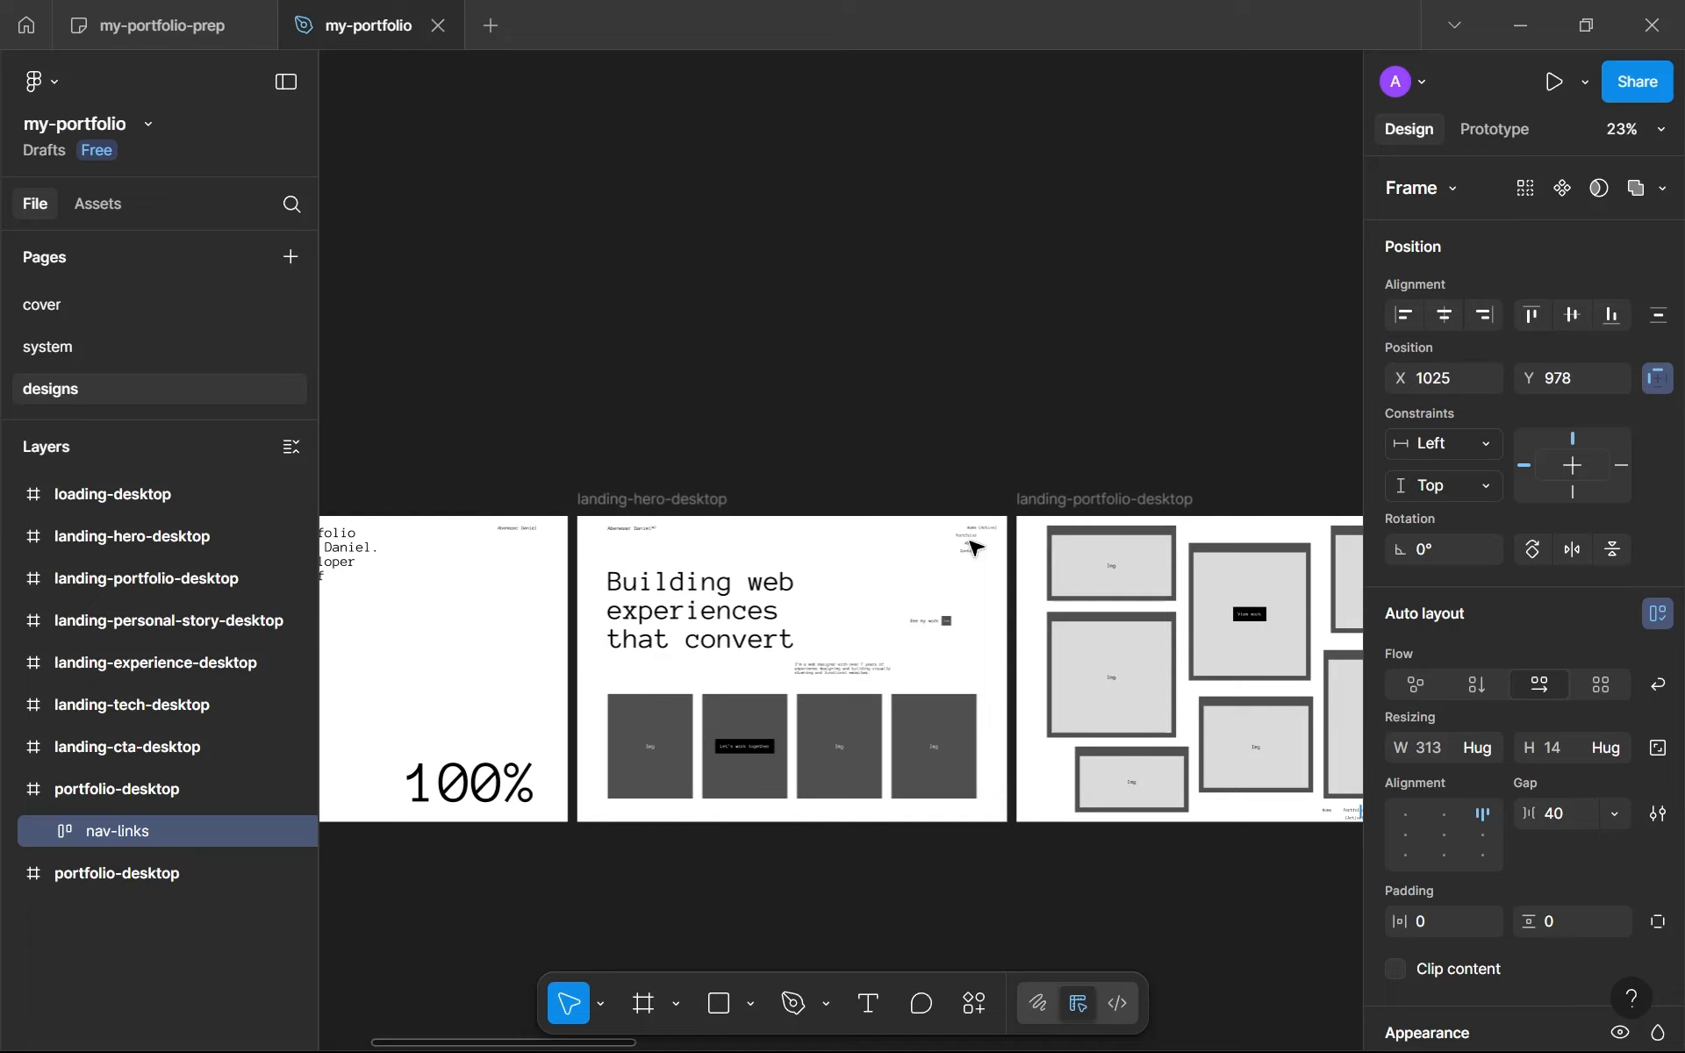
pyautogui.scroll(-6, 974, 548)
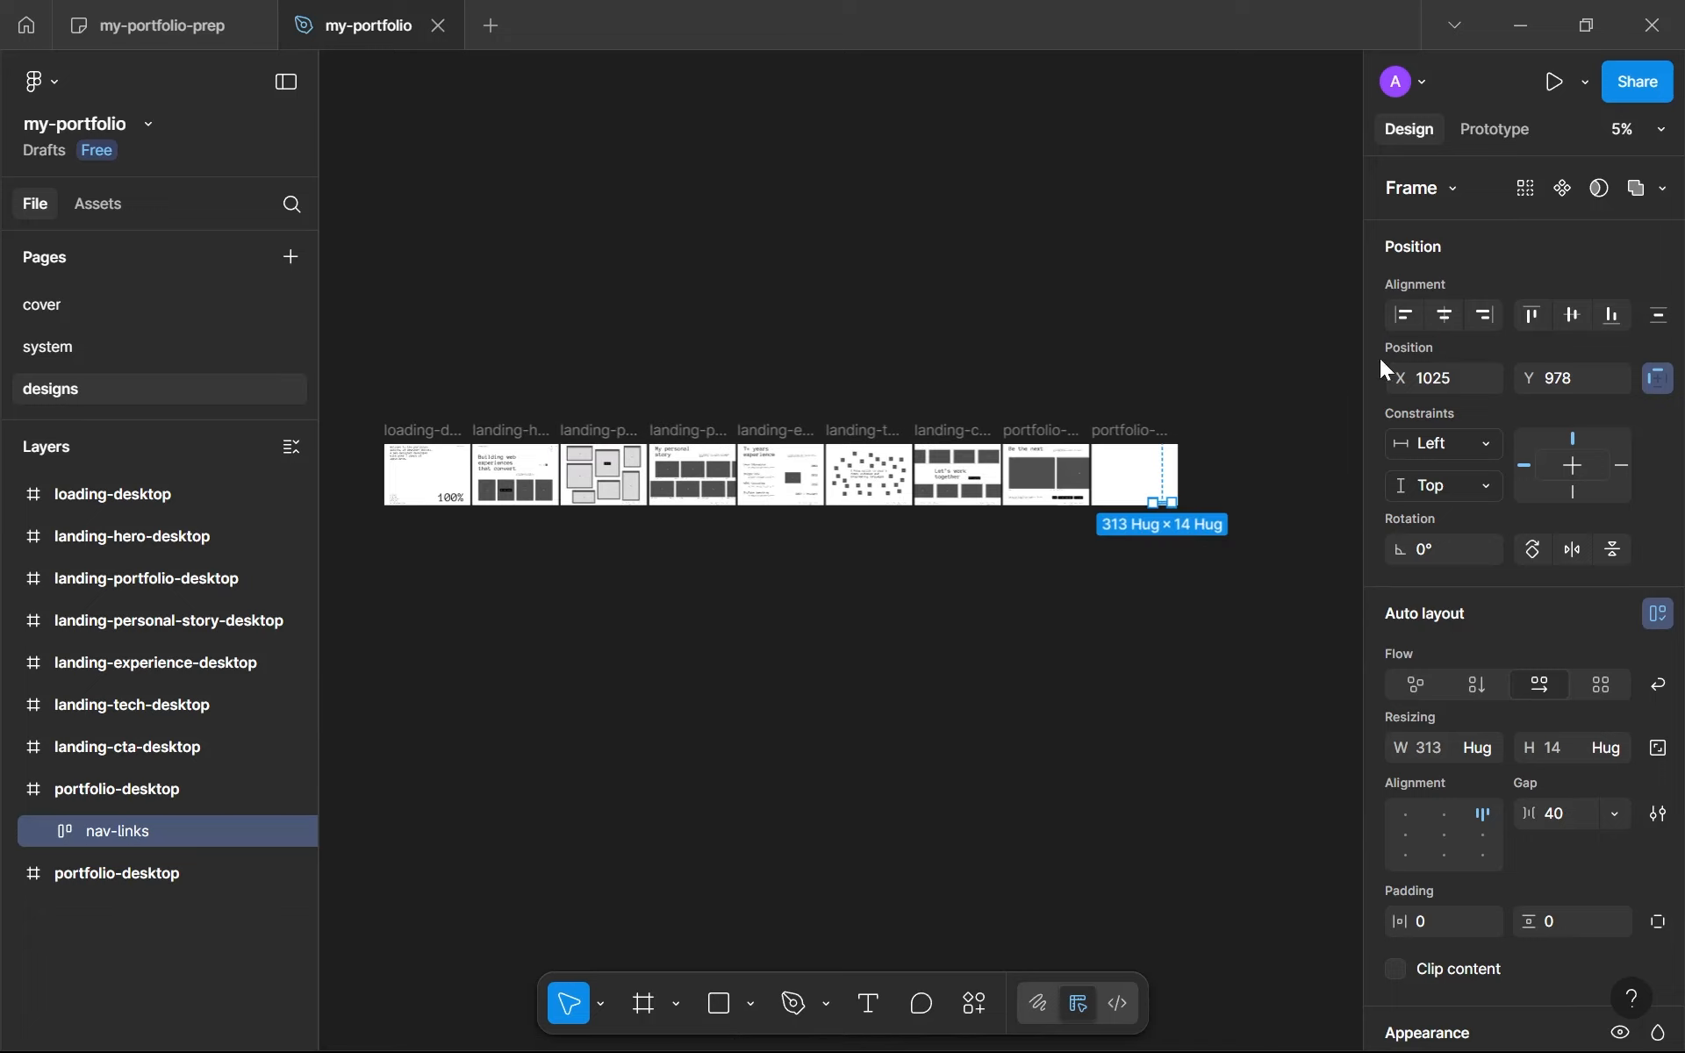
pyautogui.scroll(3, 1245, 462)
pyautogui.hscroll(2, 978, 433)
pyautogui.scroll(4, 1023, 583)
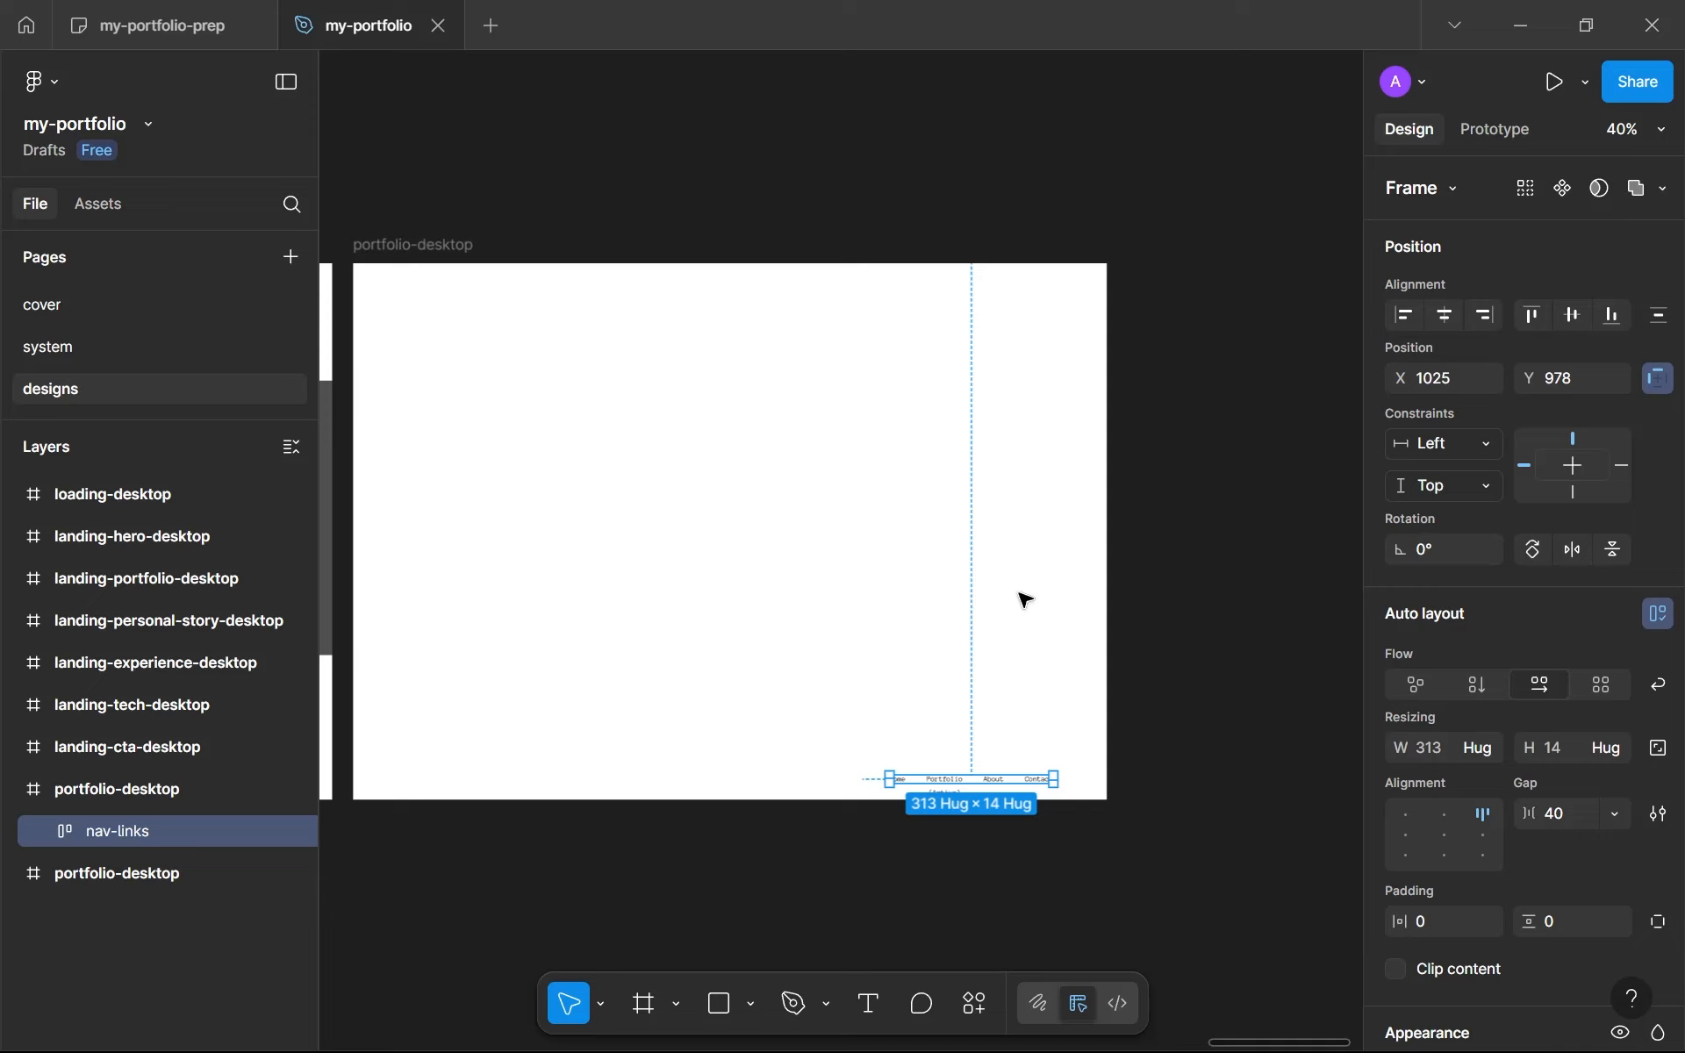
pyautogui.press('Delete')
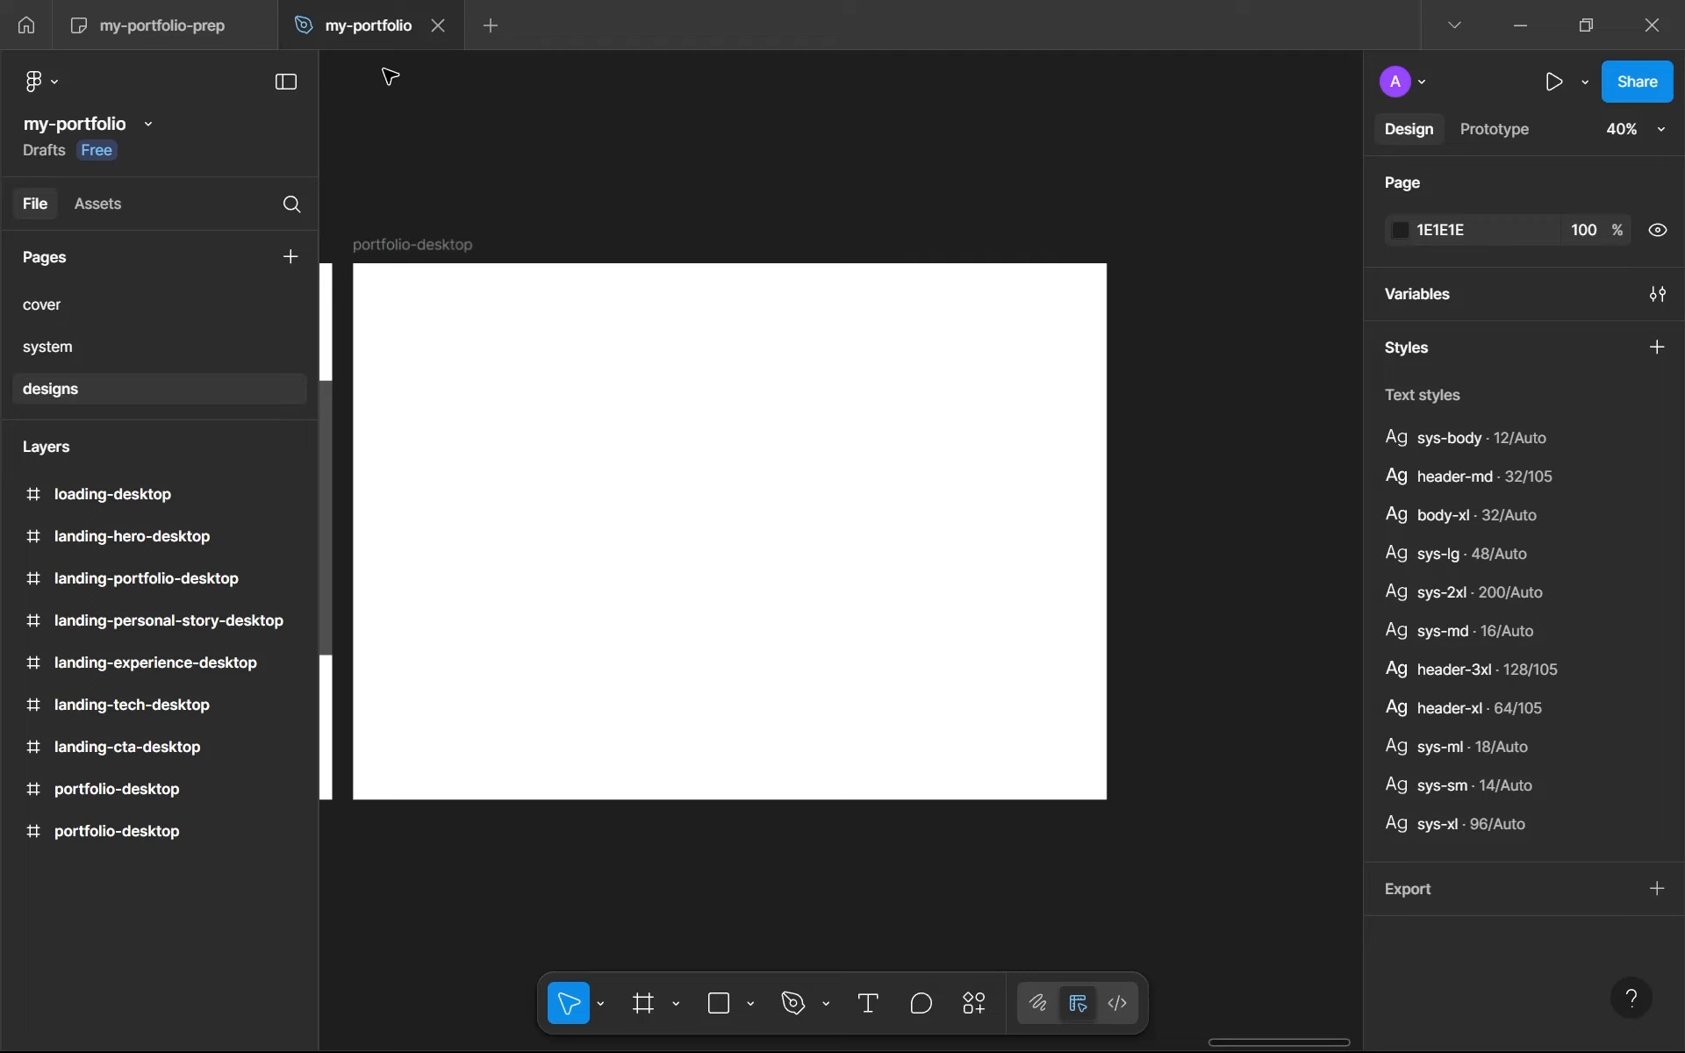
# Step: Check the Work page outline in the my-portfolio-prep file, focusing on the CTA and navigation modal item
pyautogui.click(169, 24)
pyautogui.click(1147, 877)
pyautogui.doubleClick(1146, 877)
pyautogui.click(1178, 865)
pyautogui.moveTo(1191, 865); pyautogui.dragTo(1125, 865)
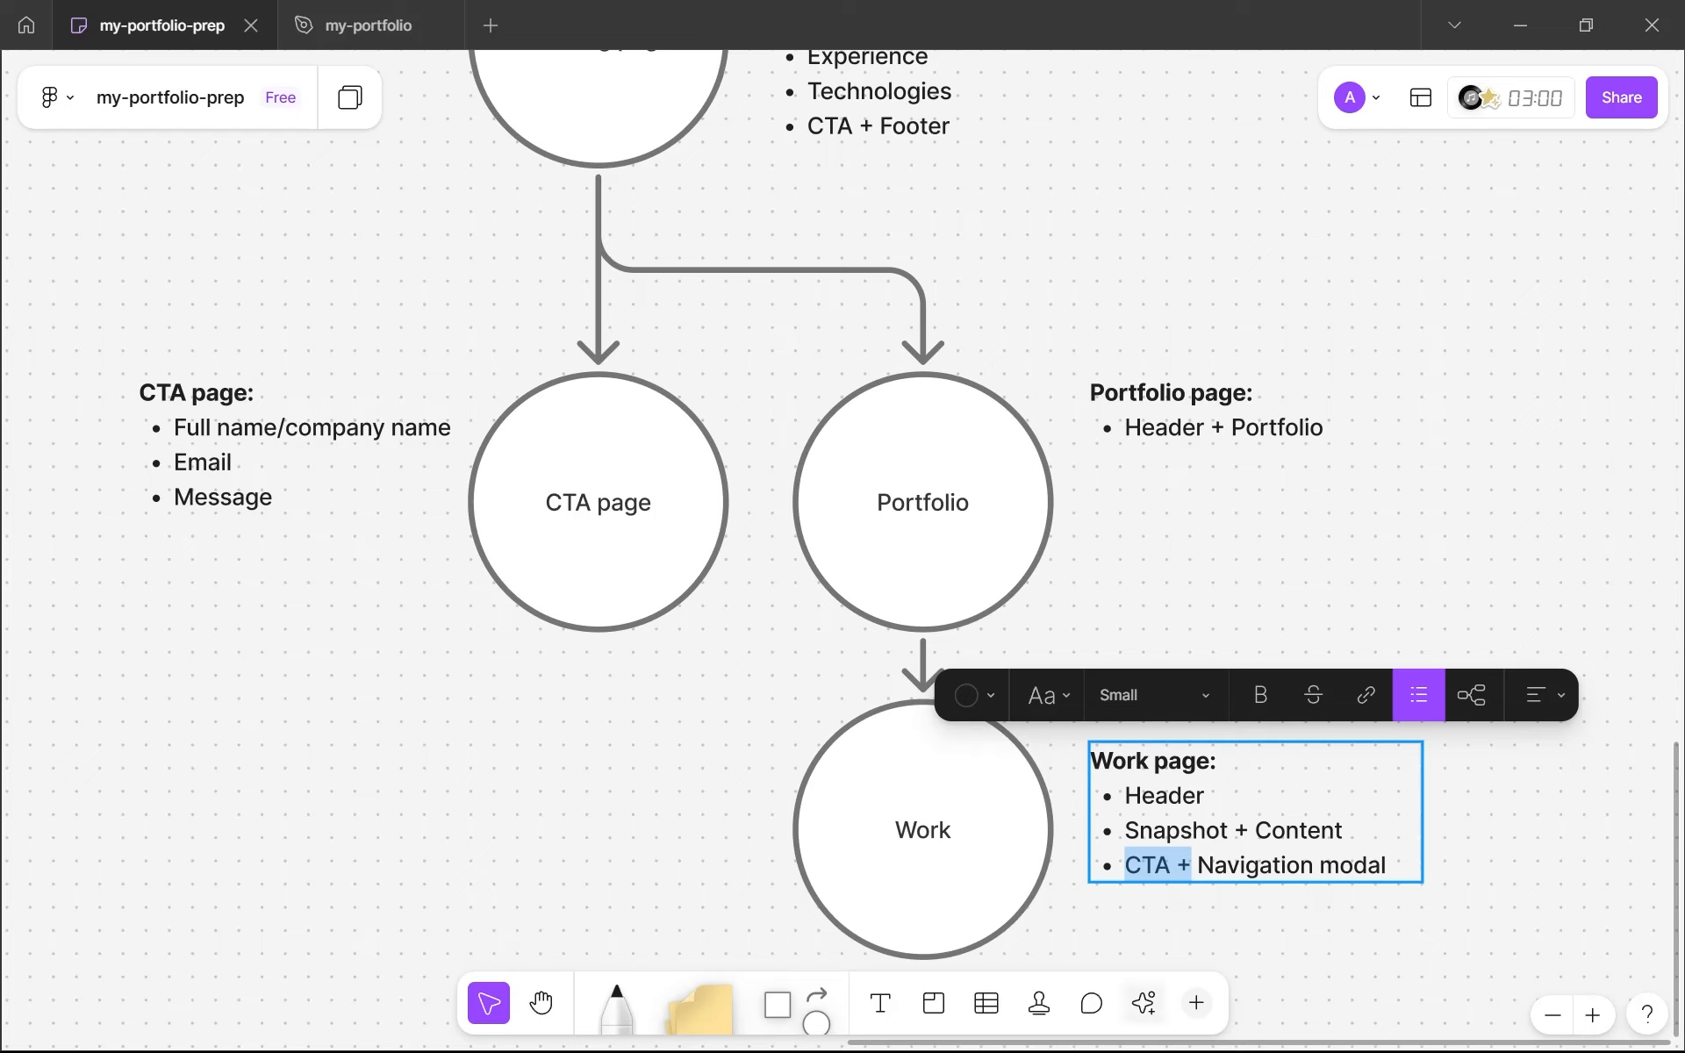
# Step: Switch to the browser and view the TWICE and MongoDB project pages as references for the work header
pyautogui.click(932, 1035)
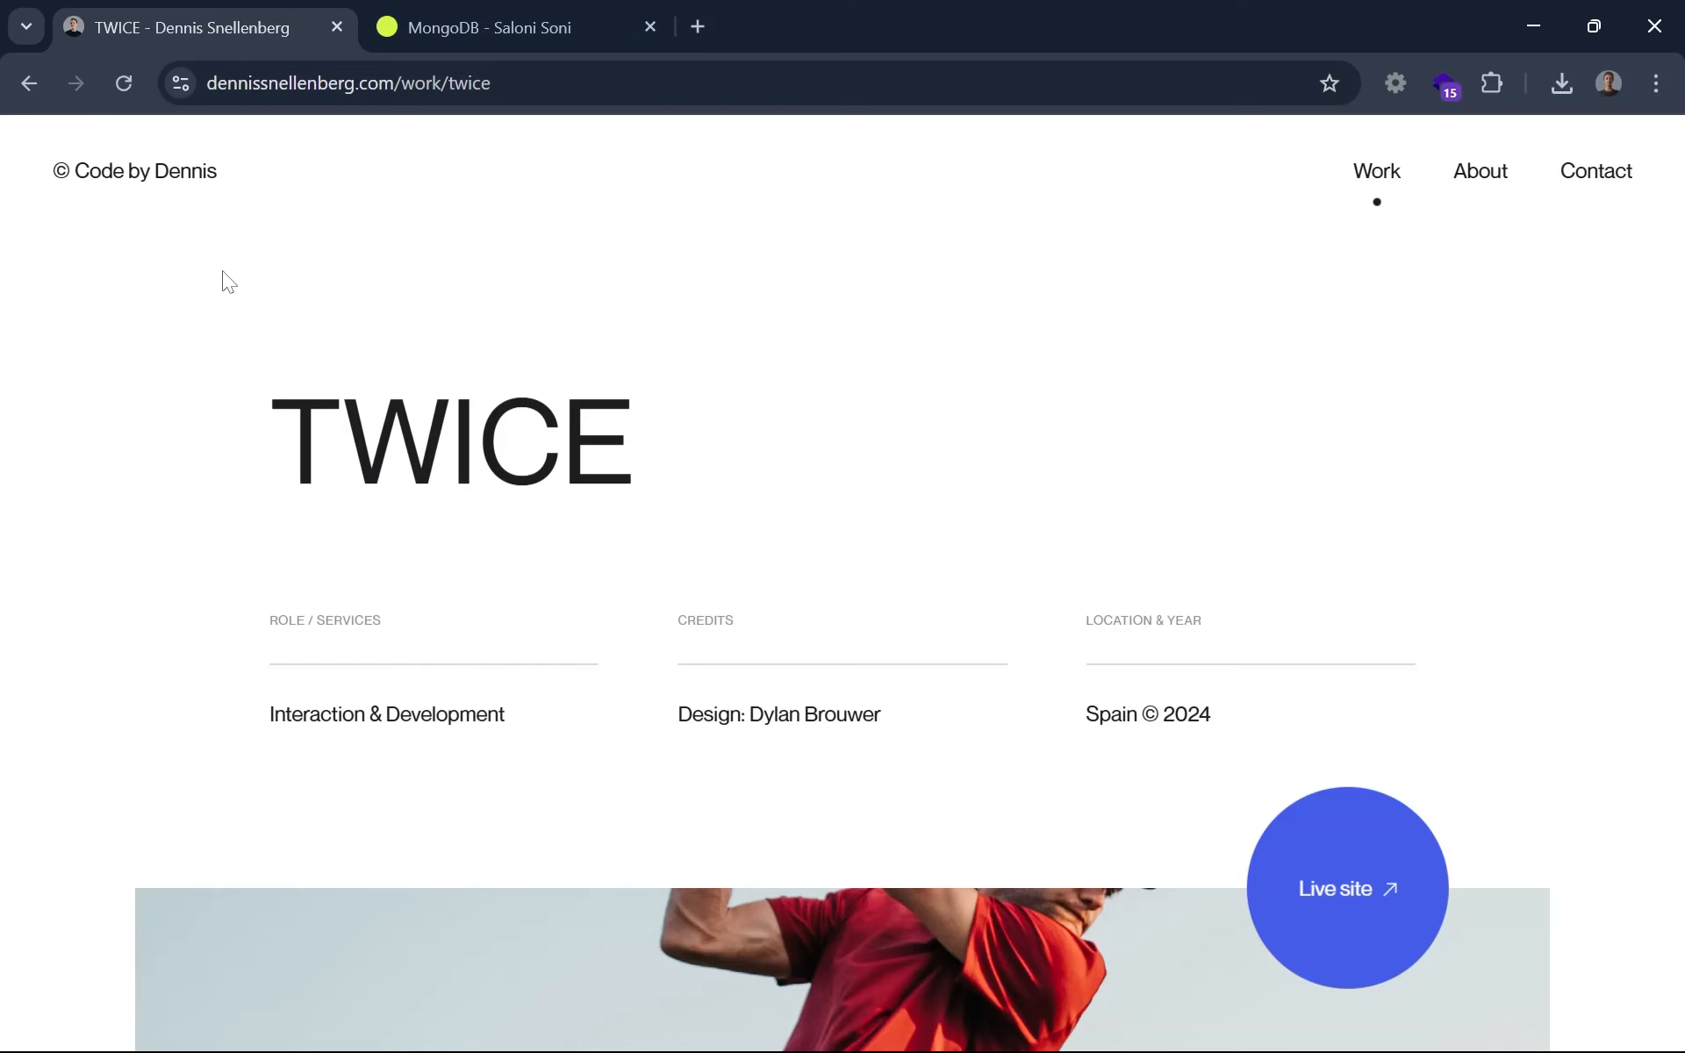
pyautogui.moveTo(342, 439); pyautogui.dragTo(563, 438)
pyautogui.click(563, 439)
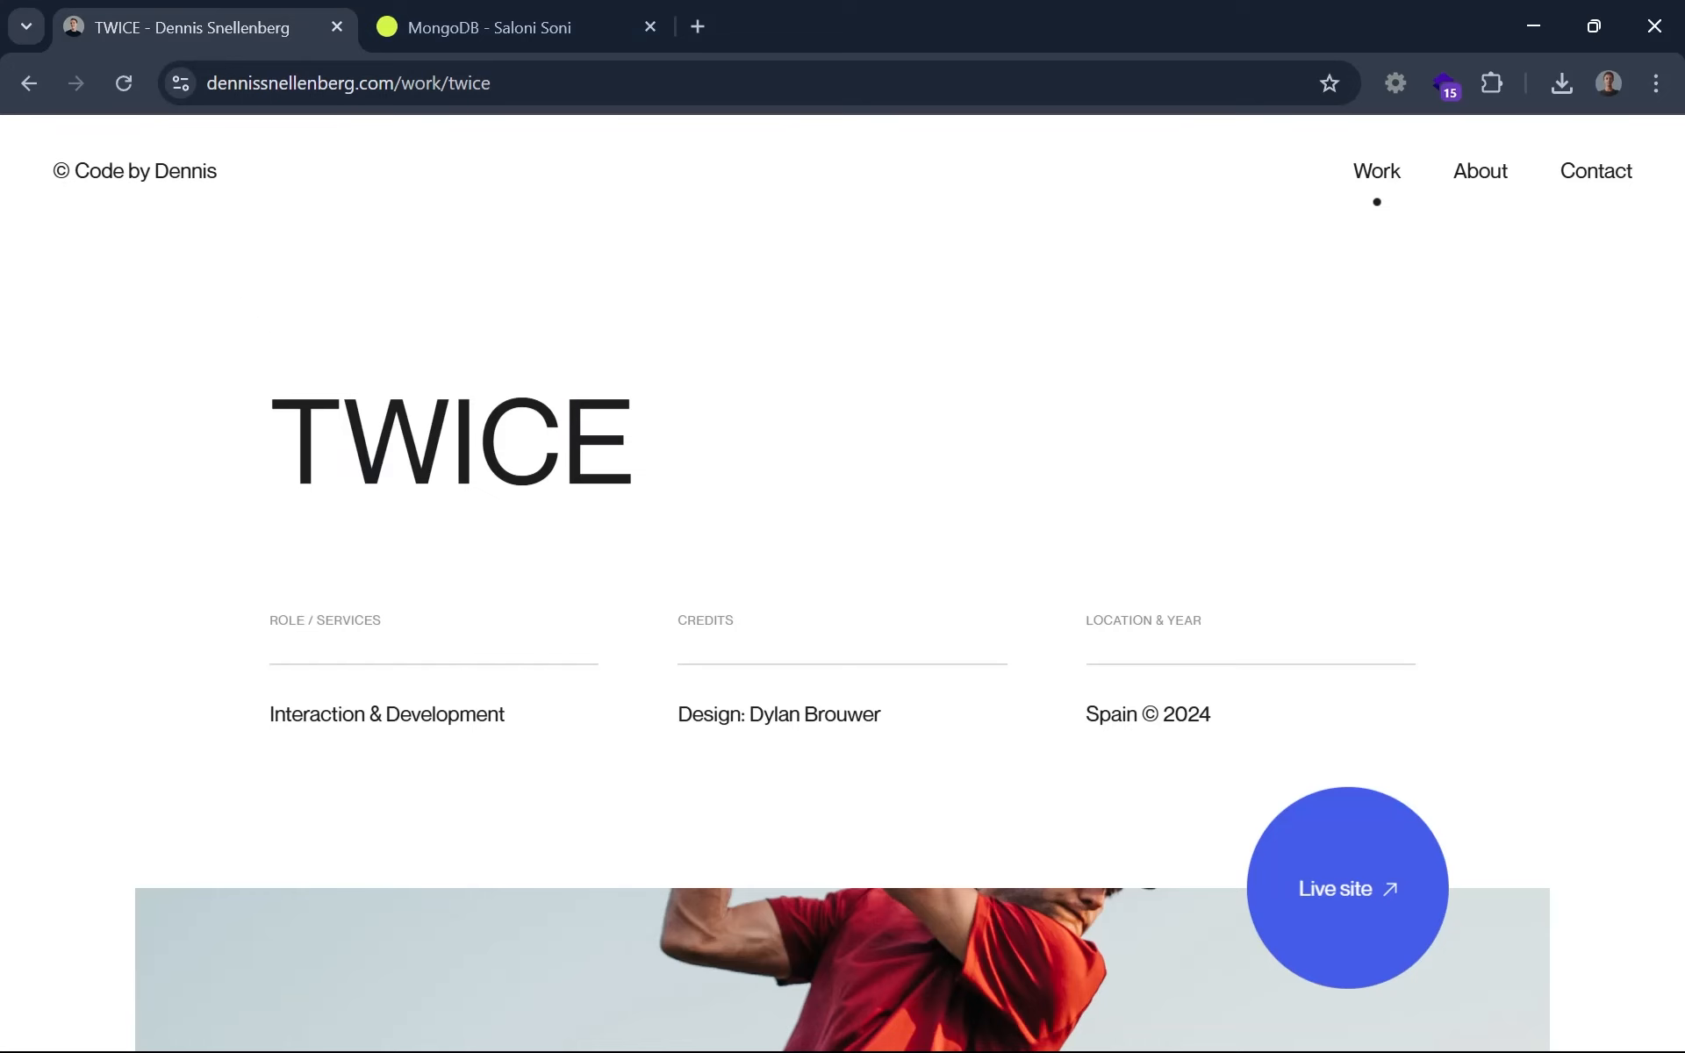
pyautogui.click(517, 45)
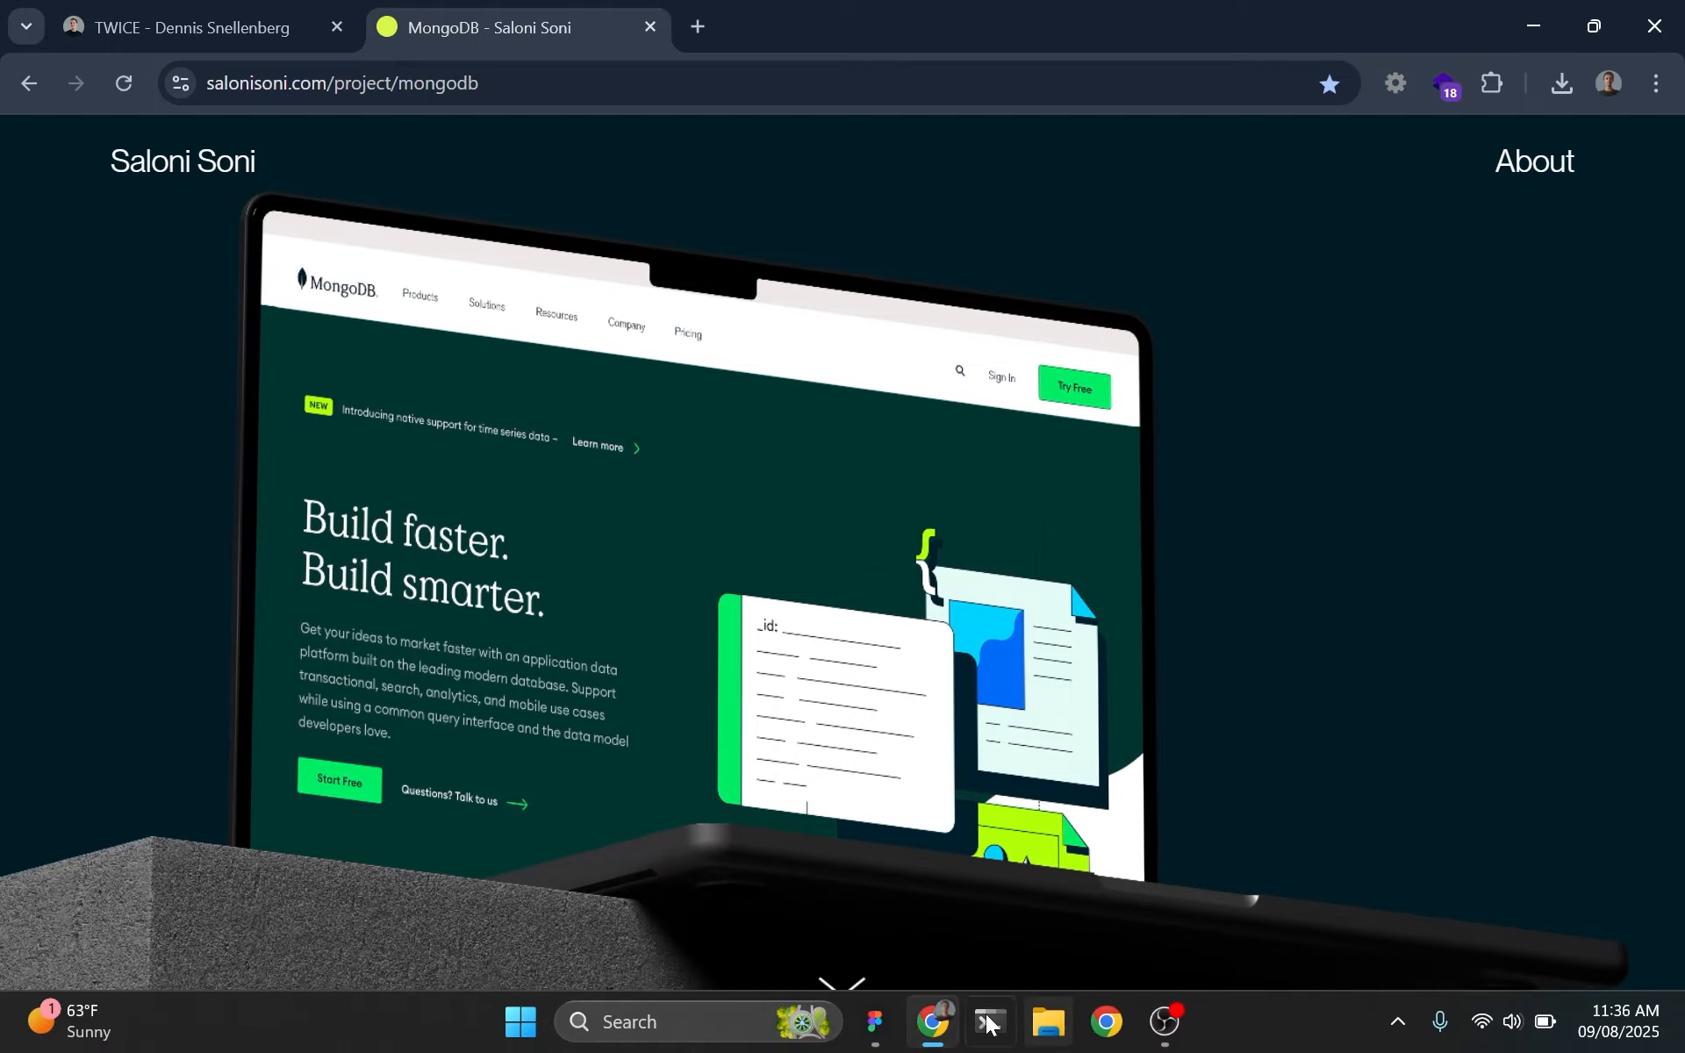
# Step: Return to the my-portfolio design file in Figma and rename the empty duplicated frame as work-header-desktop
pyautogui.click(875, 1036)
pyautogui.click(369, 14)
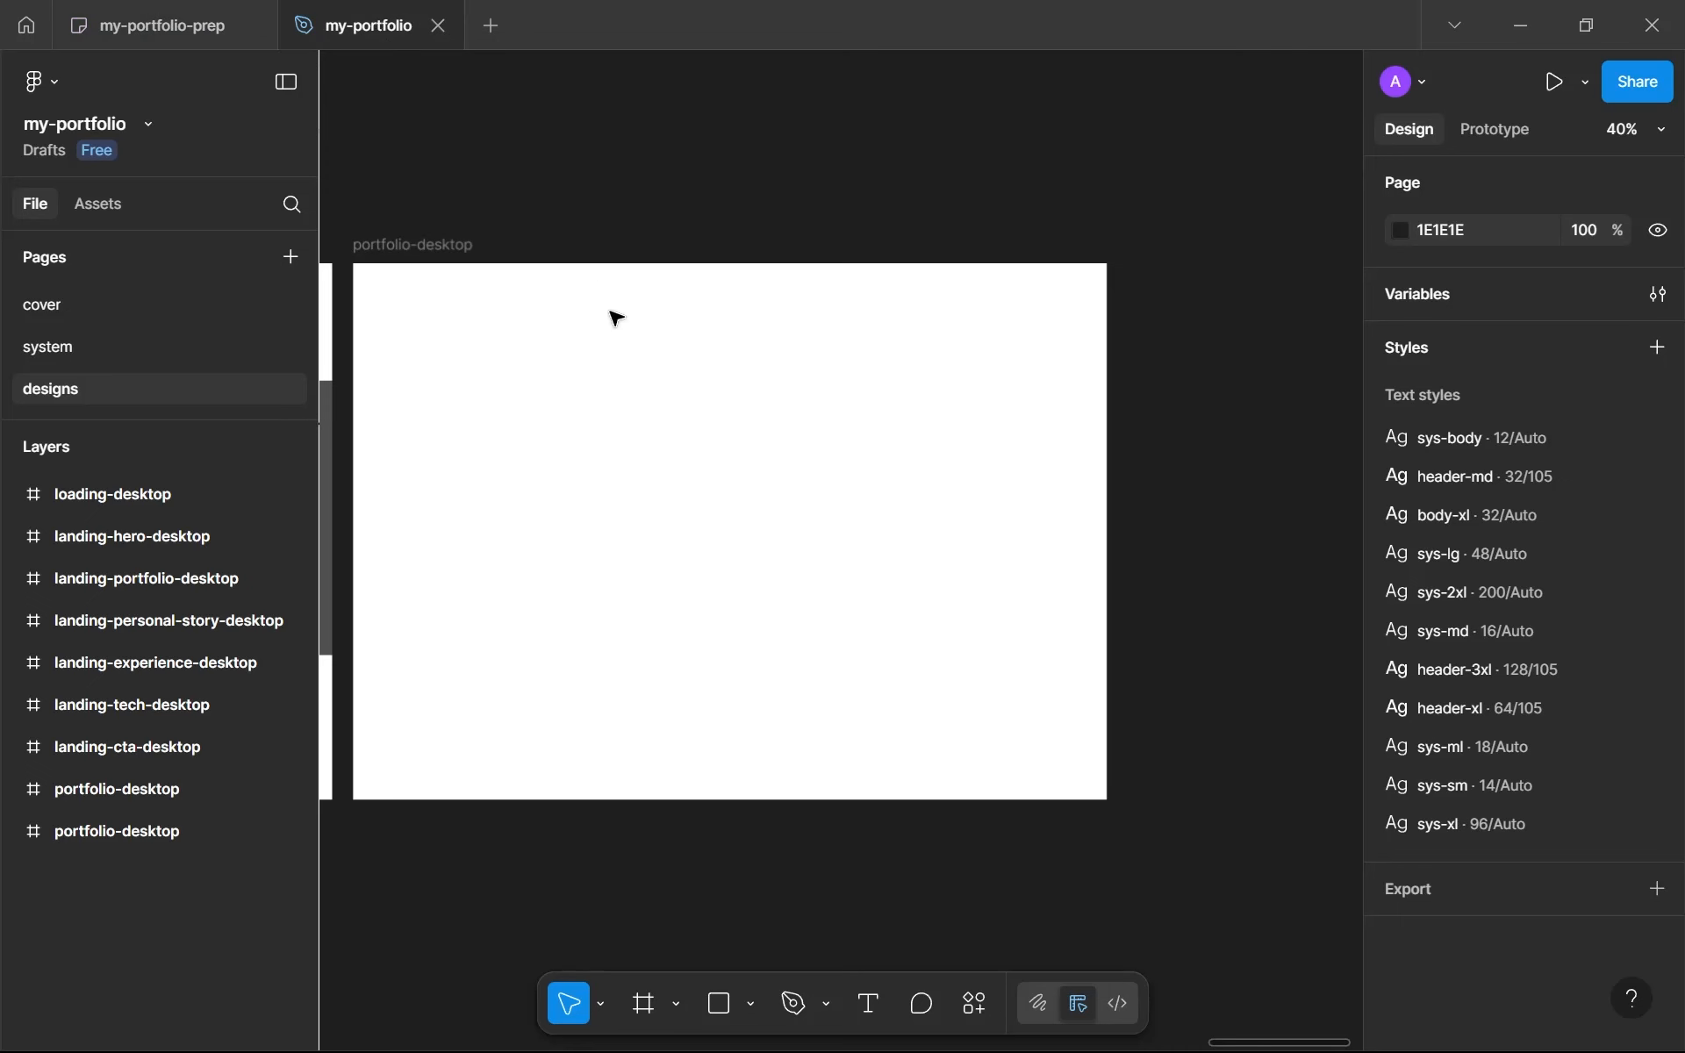
pyautogui.click(462, 230)
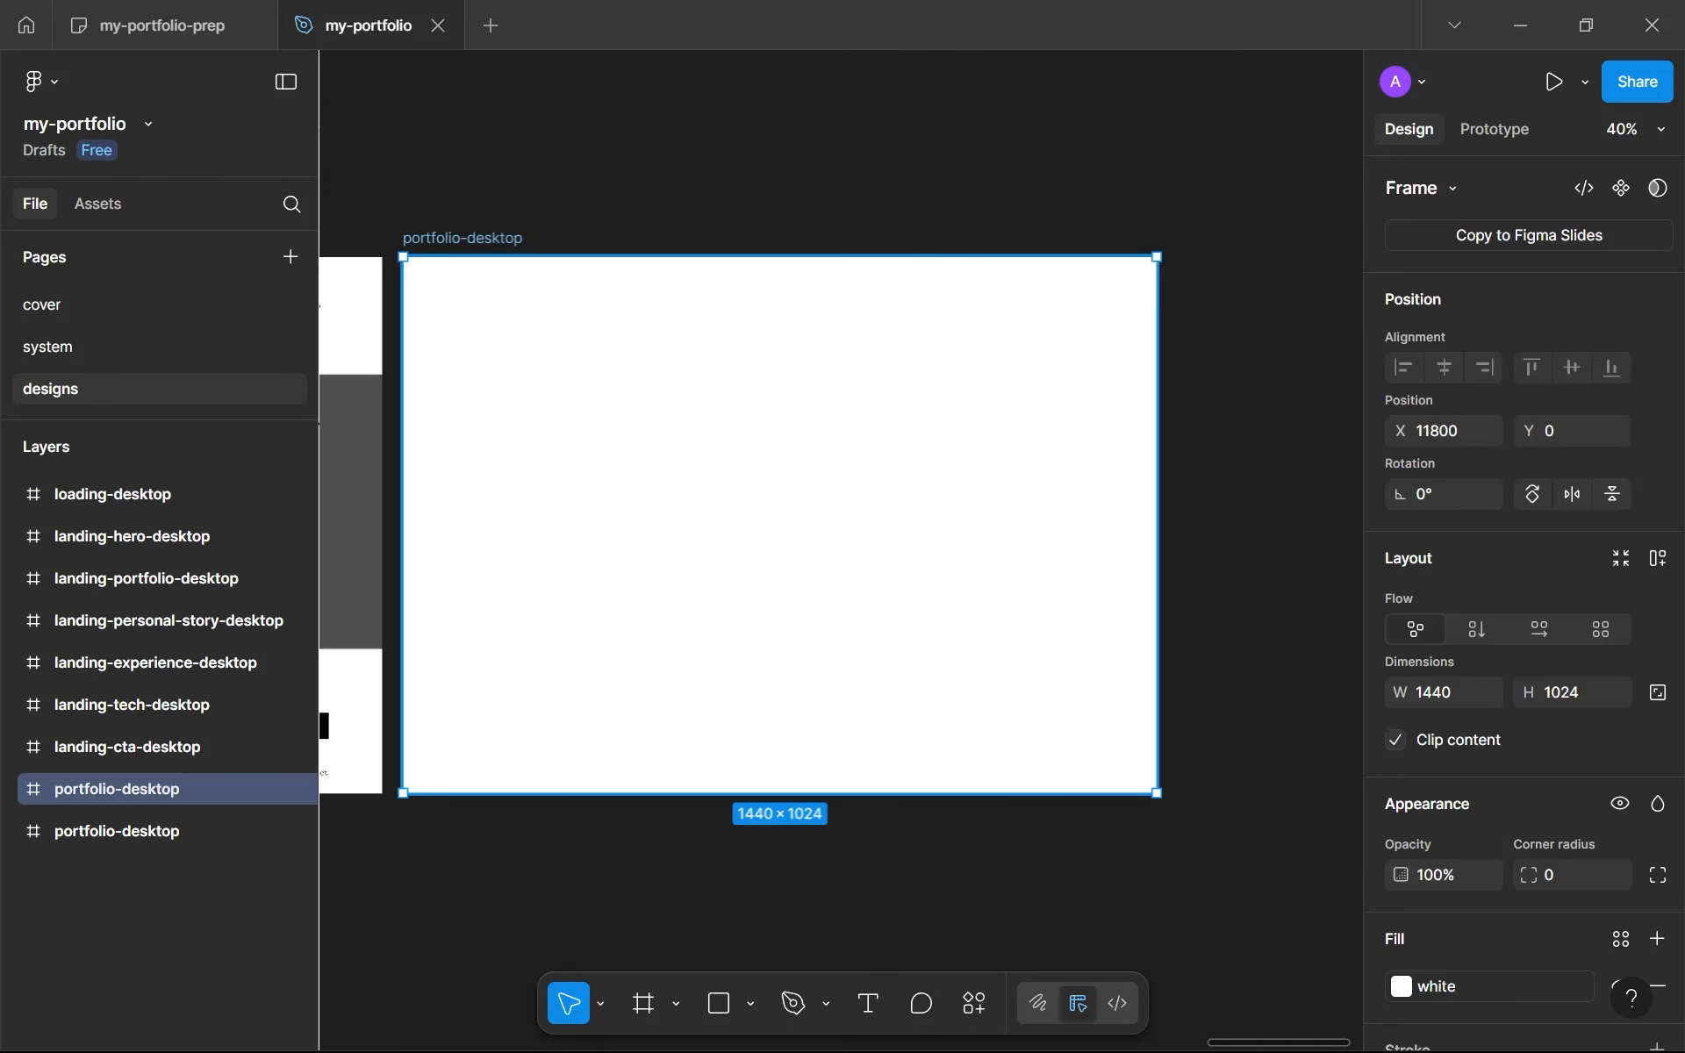
pyautogui.doubleClick(449, 238)
pyautogui.doubleClick(449, 238)
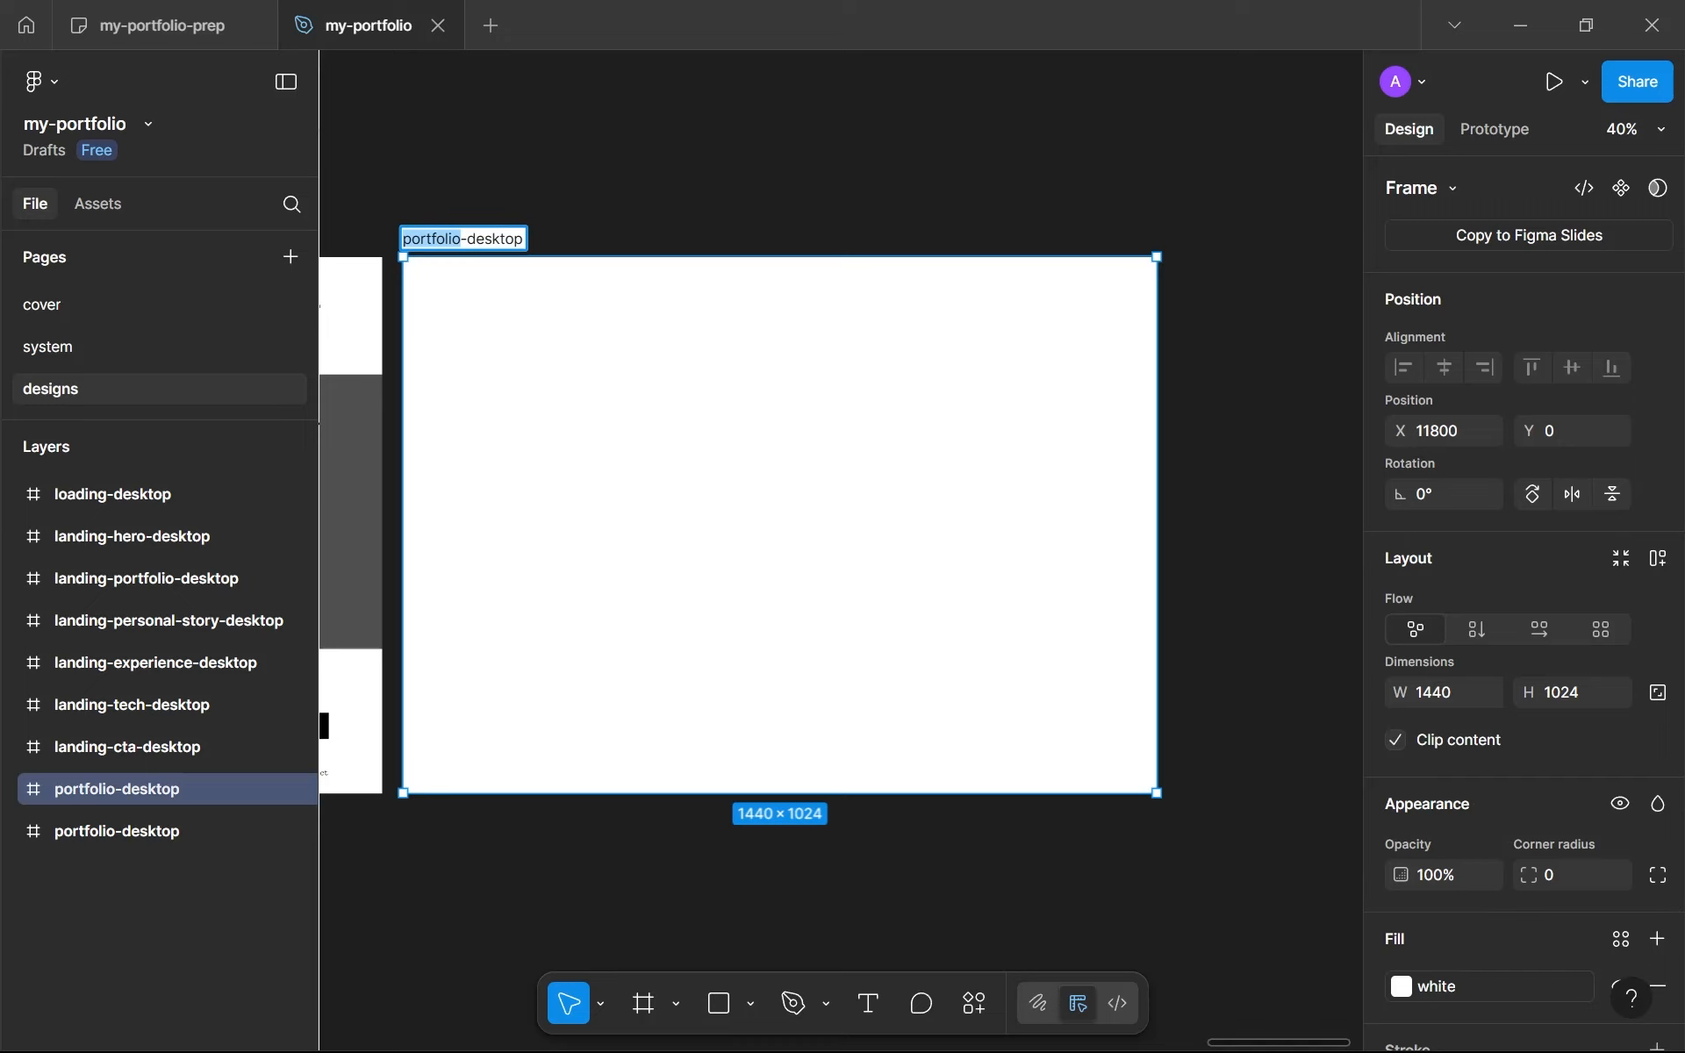
pyautogui.write('work-header')
pyautogui.press('Return')
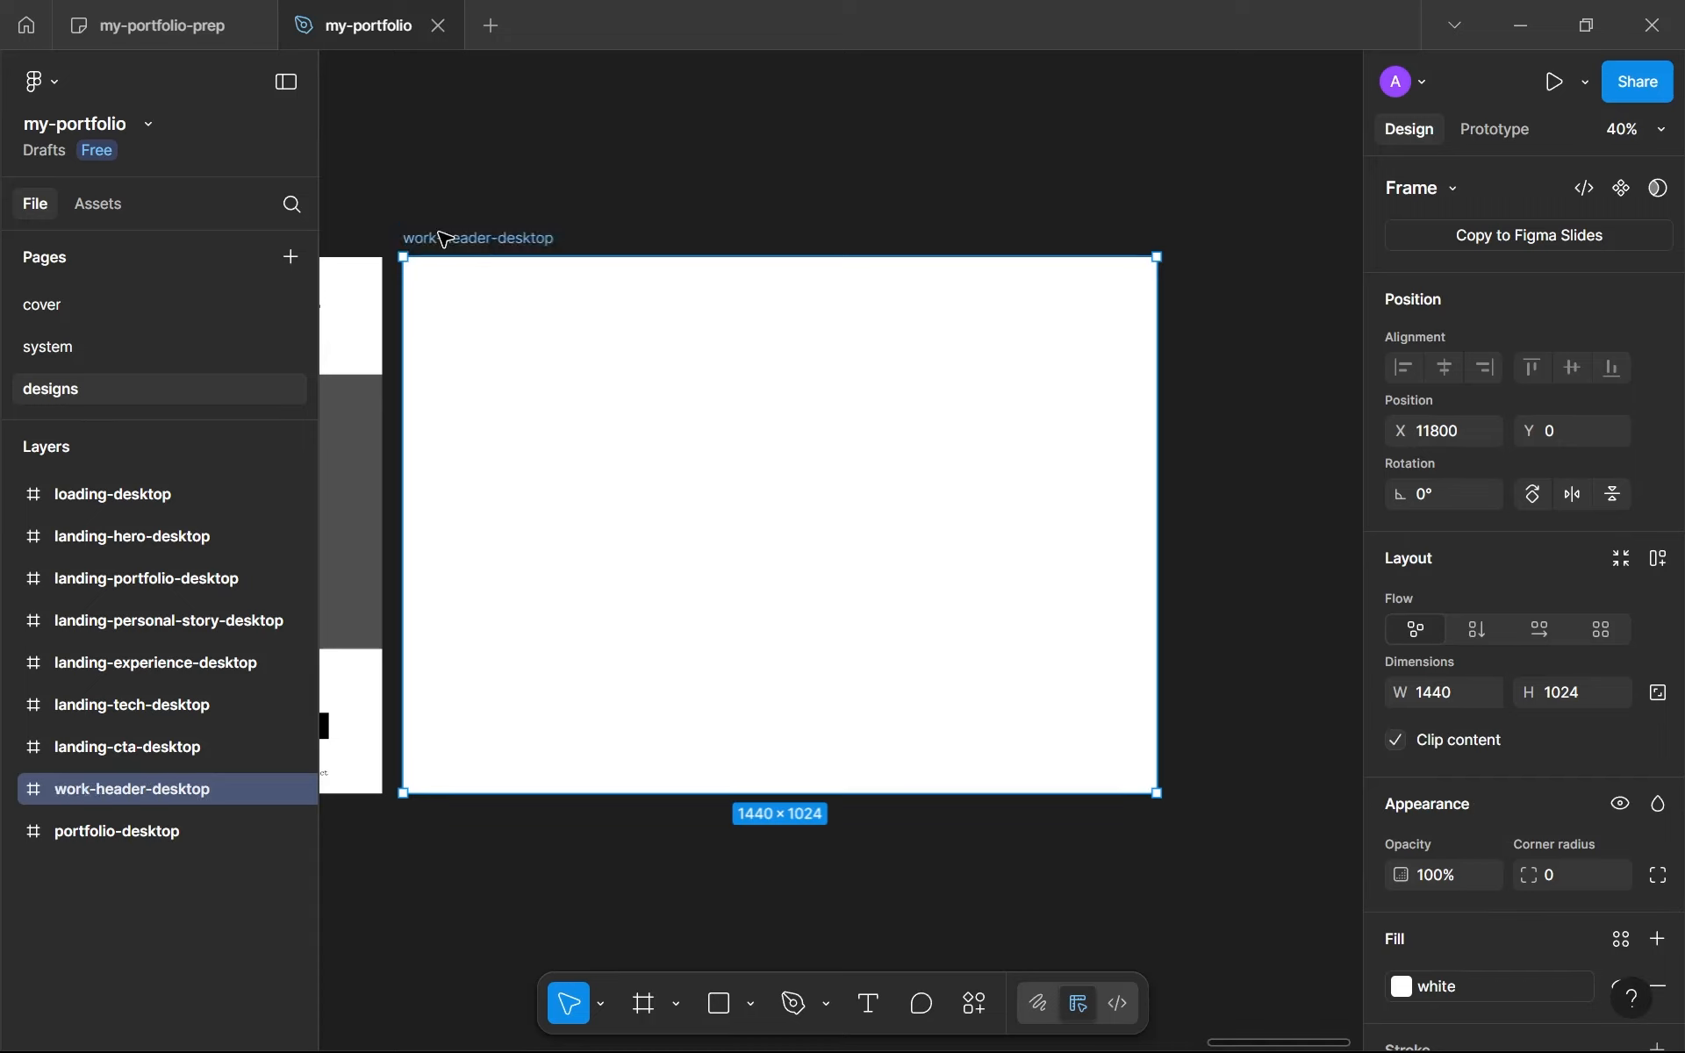
# Step: Shift the work-header-desktop frame to X 11792 and place its layer below portfolio-desktop
pyautogui.press('alt')
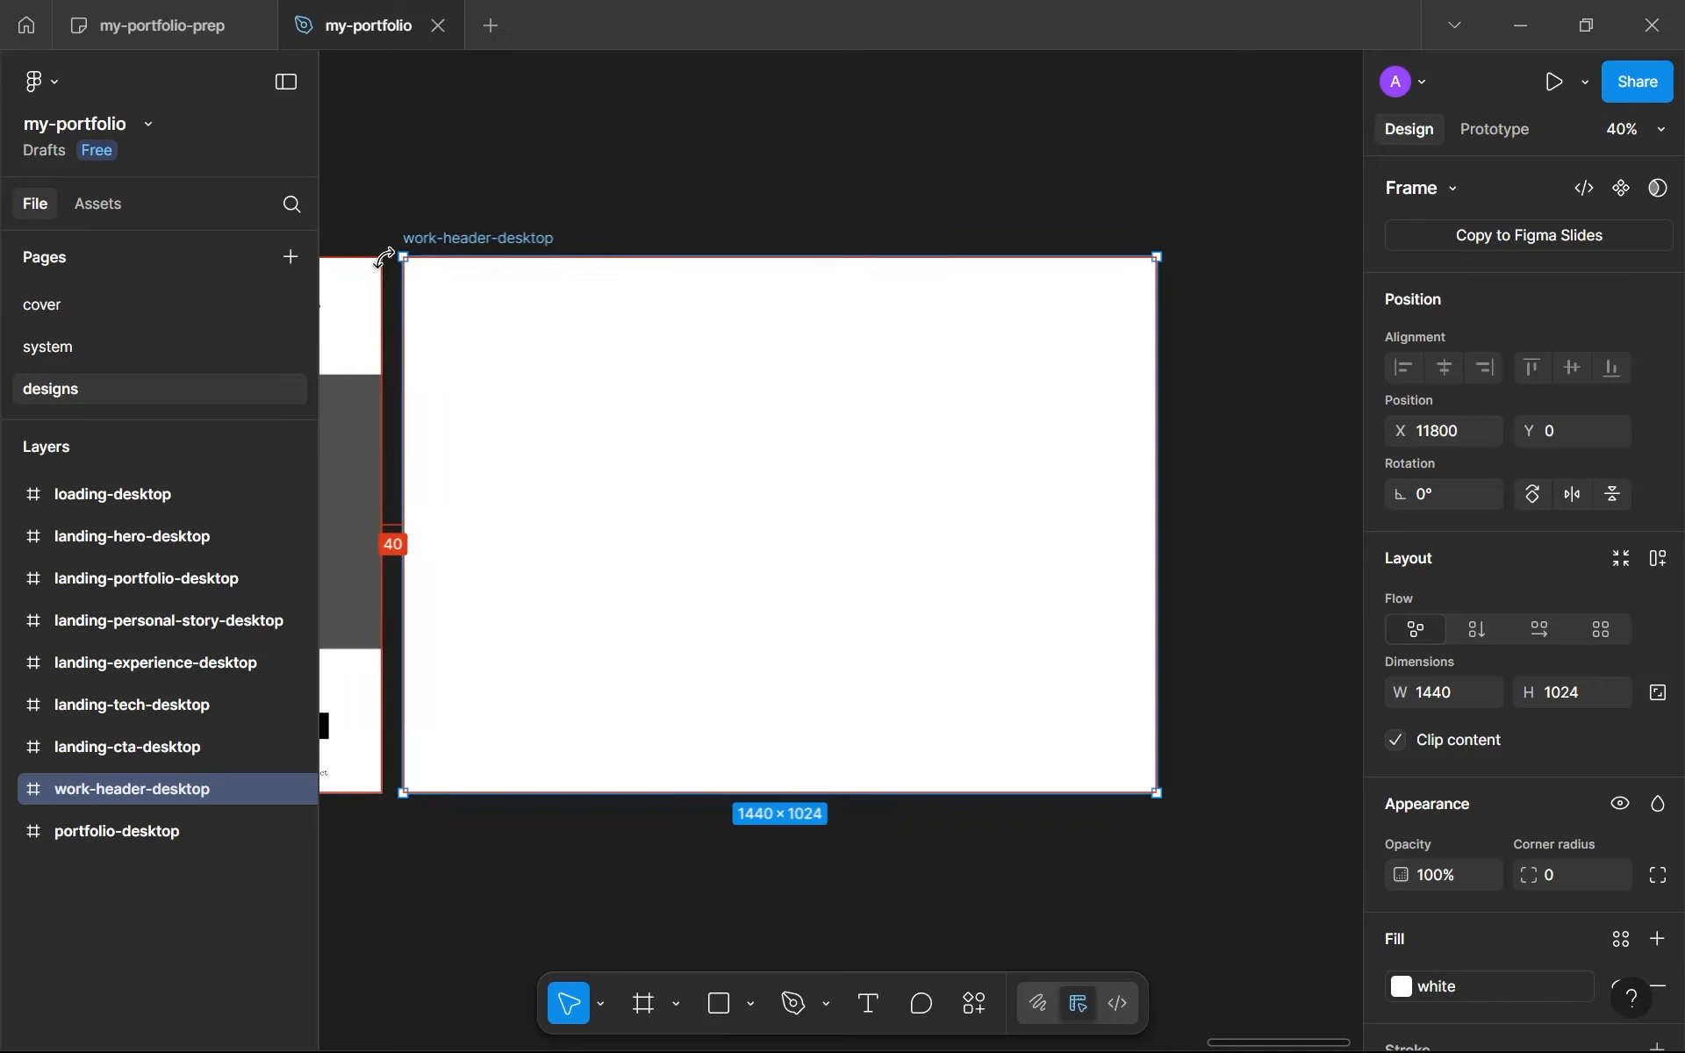
pyautogui.press('Left')
pyautogui.press('Left')
pyautogui.press('Left')
pyautogui.press('Left')
pyautogui.press('Left')
pyautogui.press('Left')
pyautogui.press('Left')
pyautogui.press('Left')
pyautogui.press('Left')
pyautogui.press('Left')
pyautogui.press('Left')
pyautogui.press('Left')
pyautogui.press('Left')
pyautogui.press('Left')
pyautogui.press('Right')
pyautogui.press('Right')
pyautogui.press('Right')
pyautogui.press('Right')
pyautogui.press('Right')
pyautogui.press('Right')
pyautogui.moveTo(611, 346); pyautogui.dragTo(658, 347)
pyautogui.moveTo(150, 793); pyautogui.dragTo(158, 844)
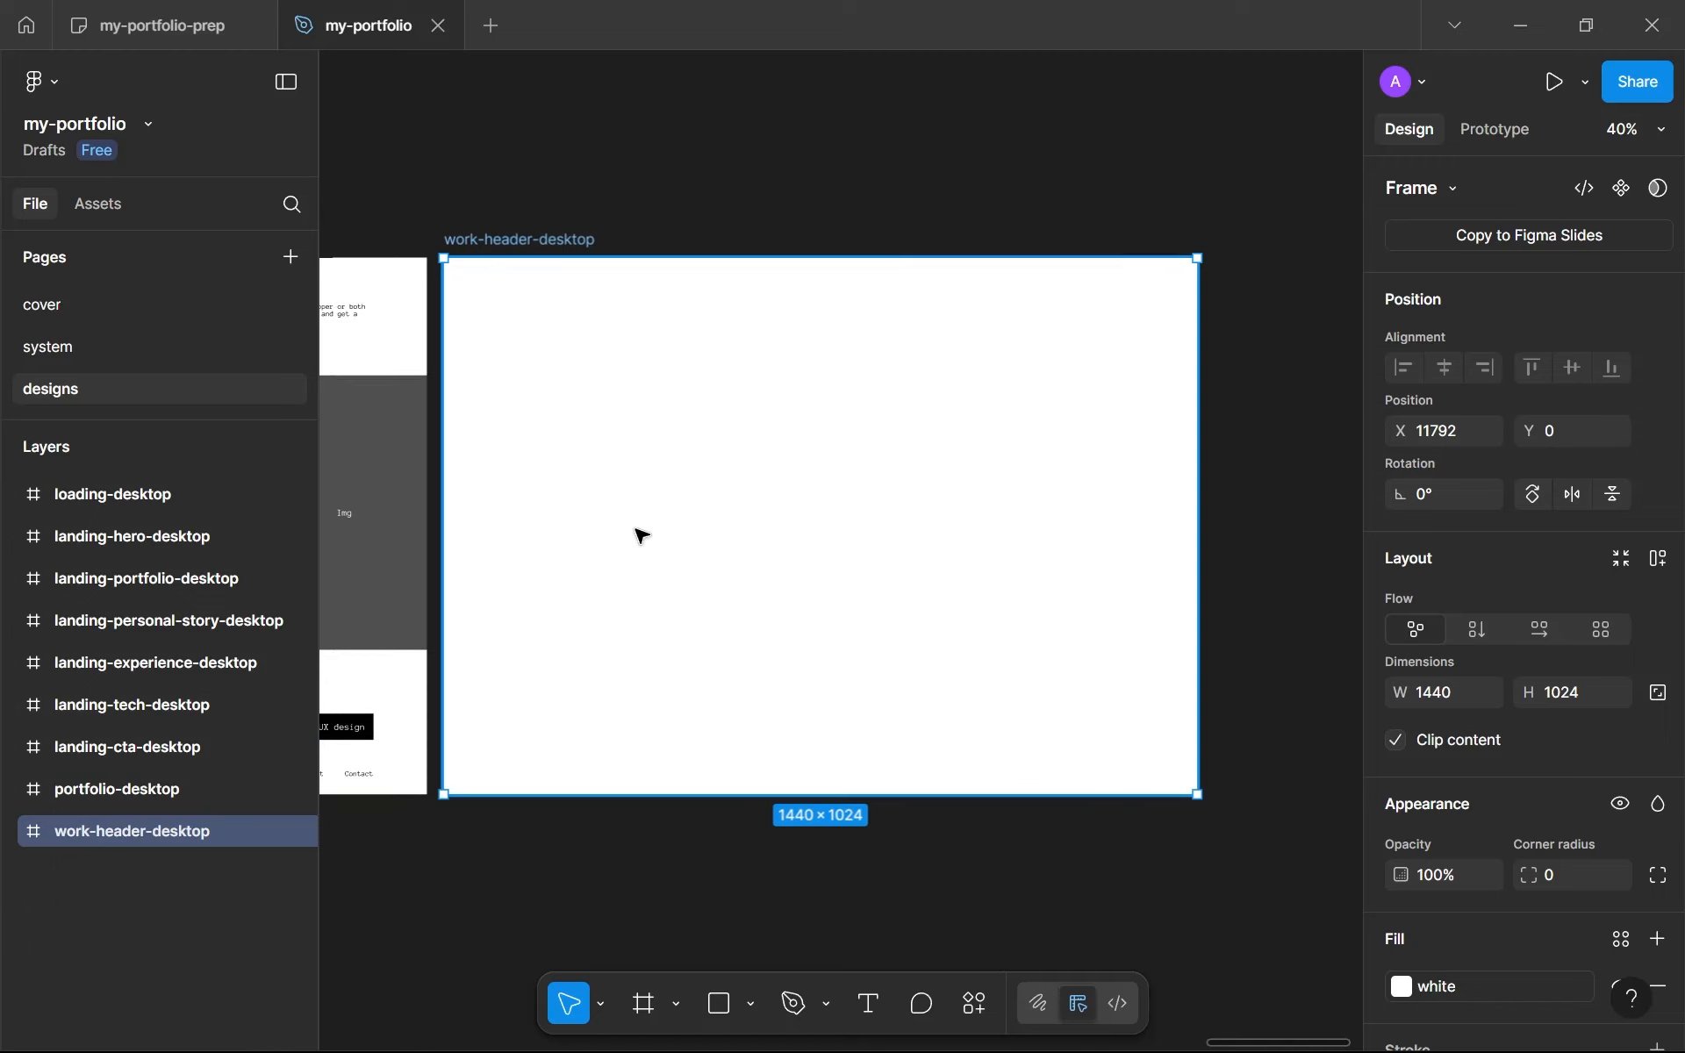
pyautogui.press('r')
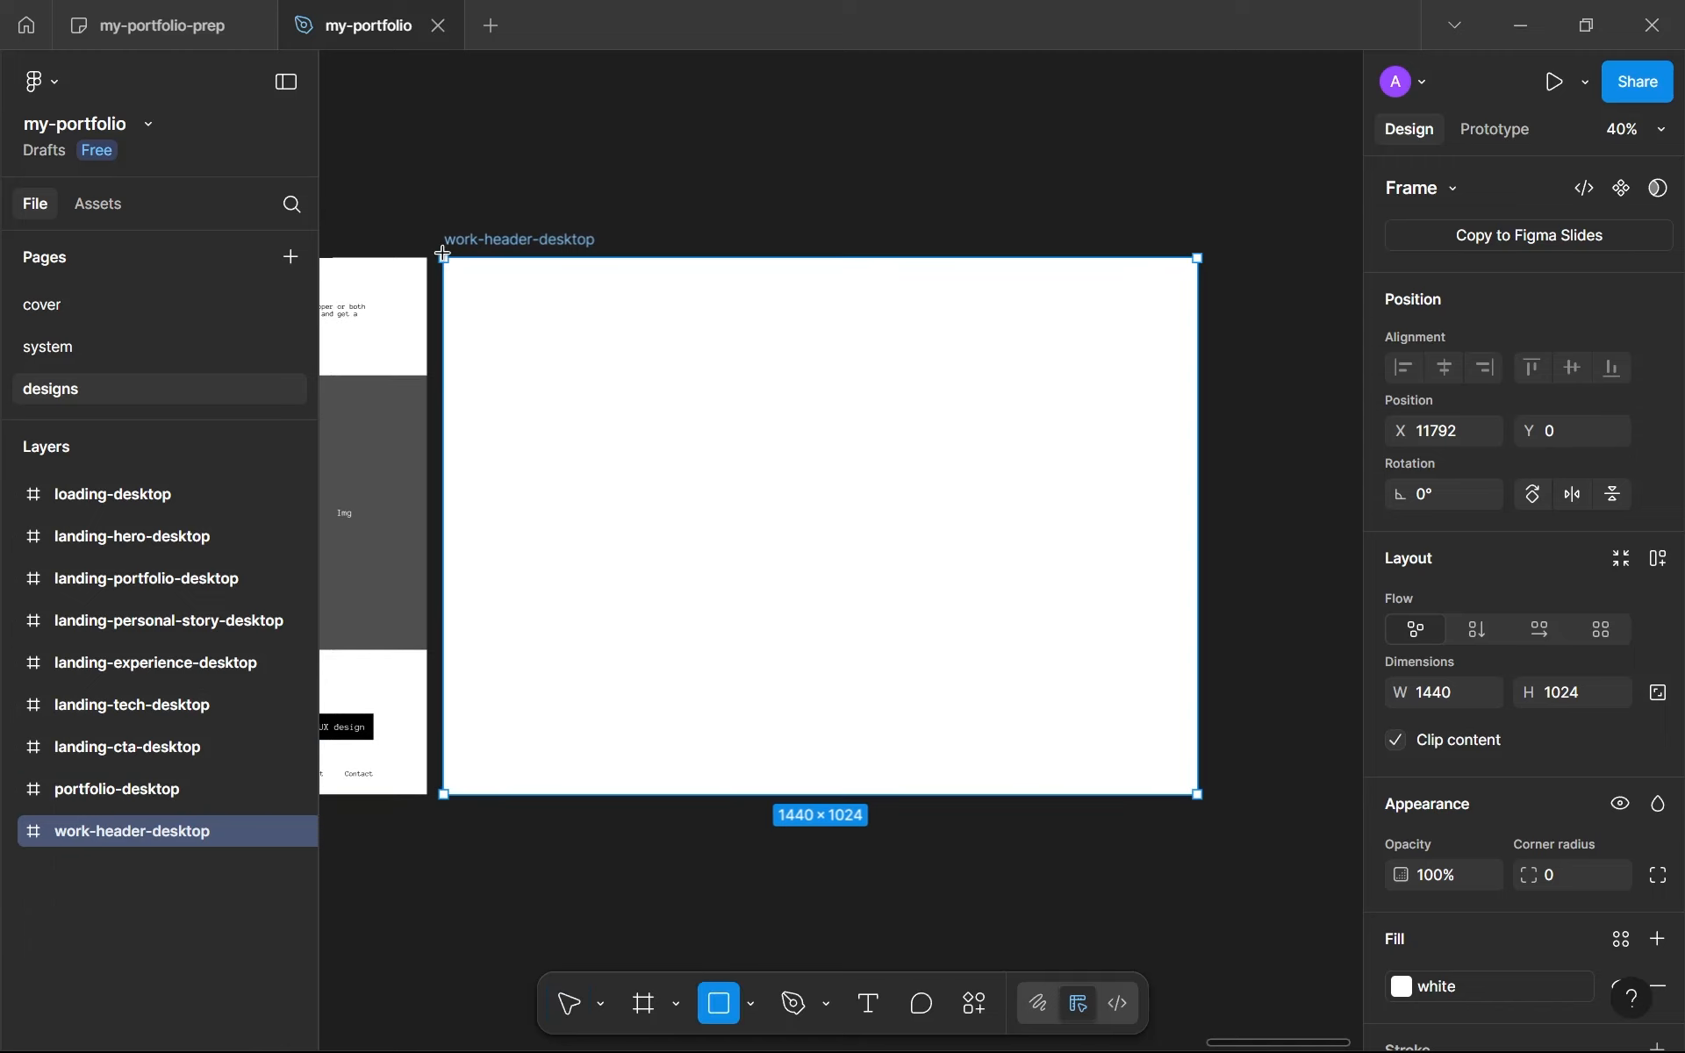
pyautogui.press('v')
pyautogui.click(395, 470)
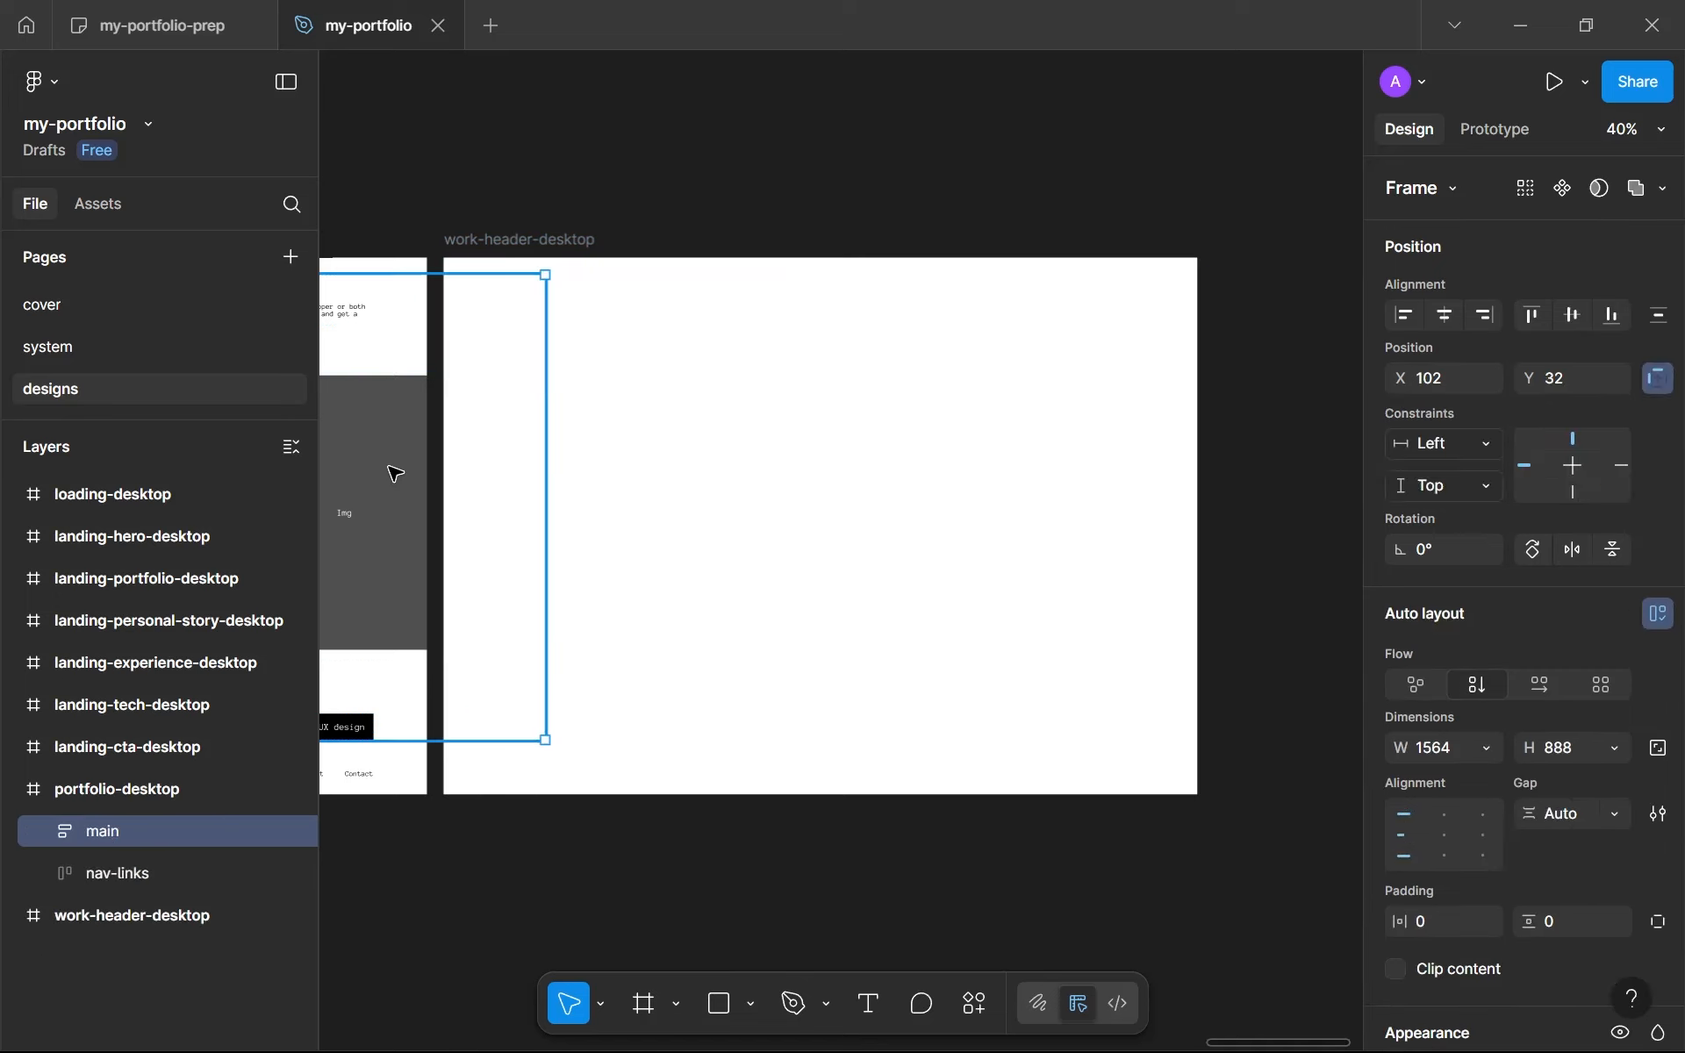
pyautogui.doubleClick(395, 472)
pyautogui.scroll(-3, 395, 473)
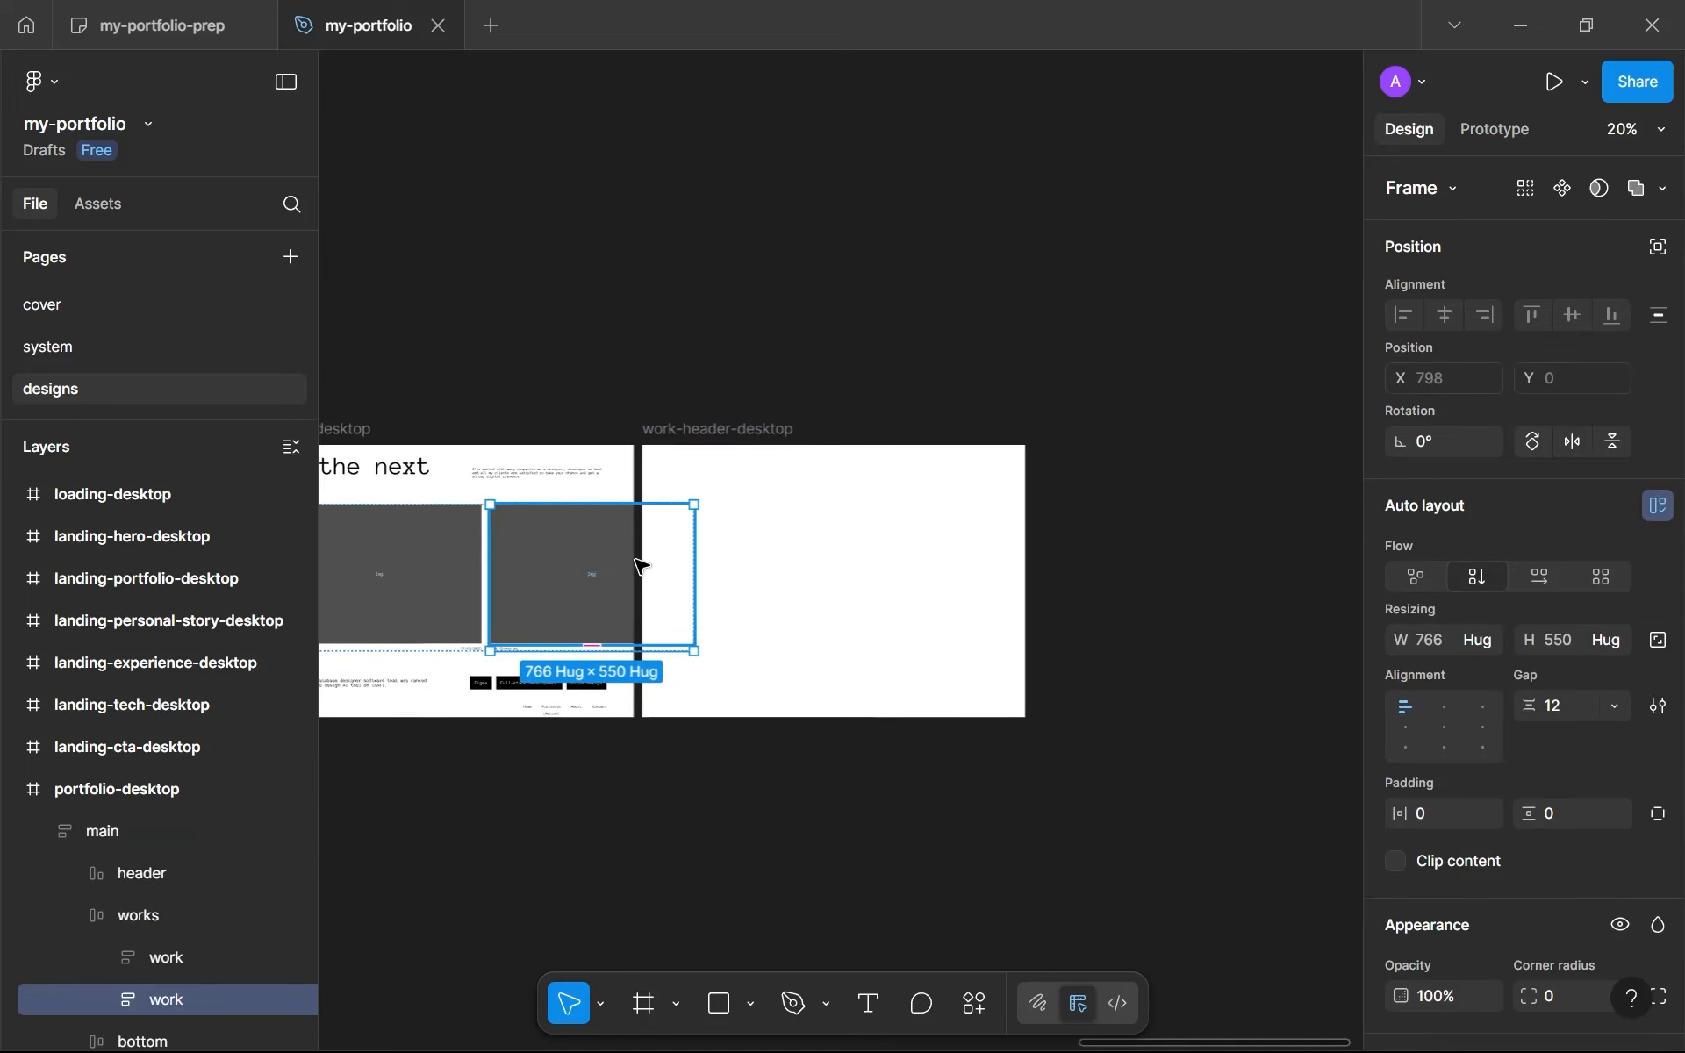
pyautogui.doubleClick(531, 571)
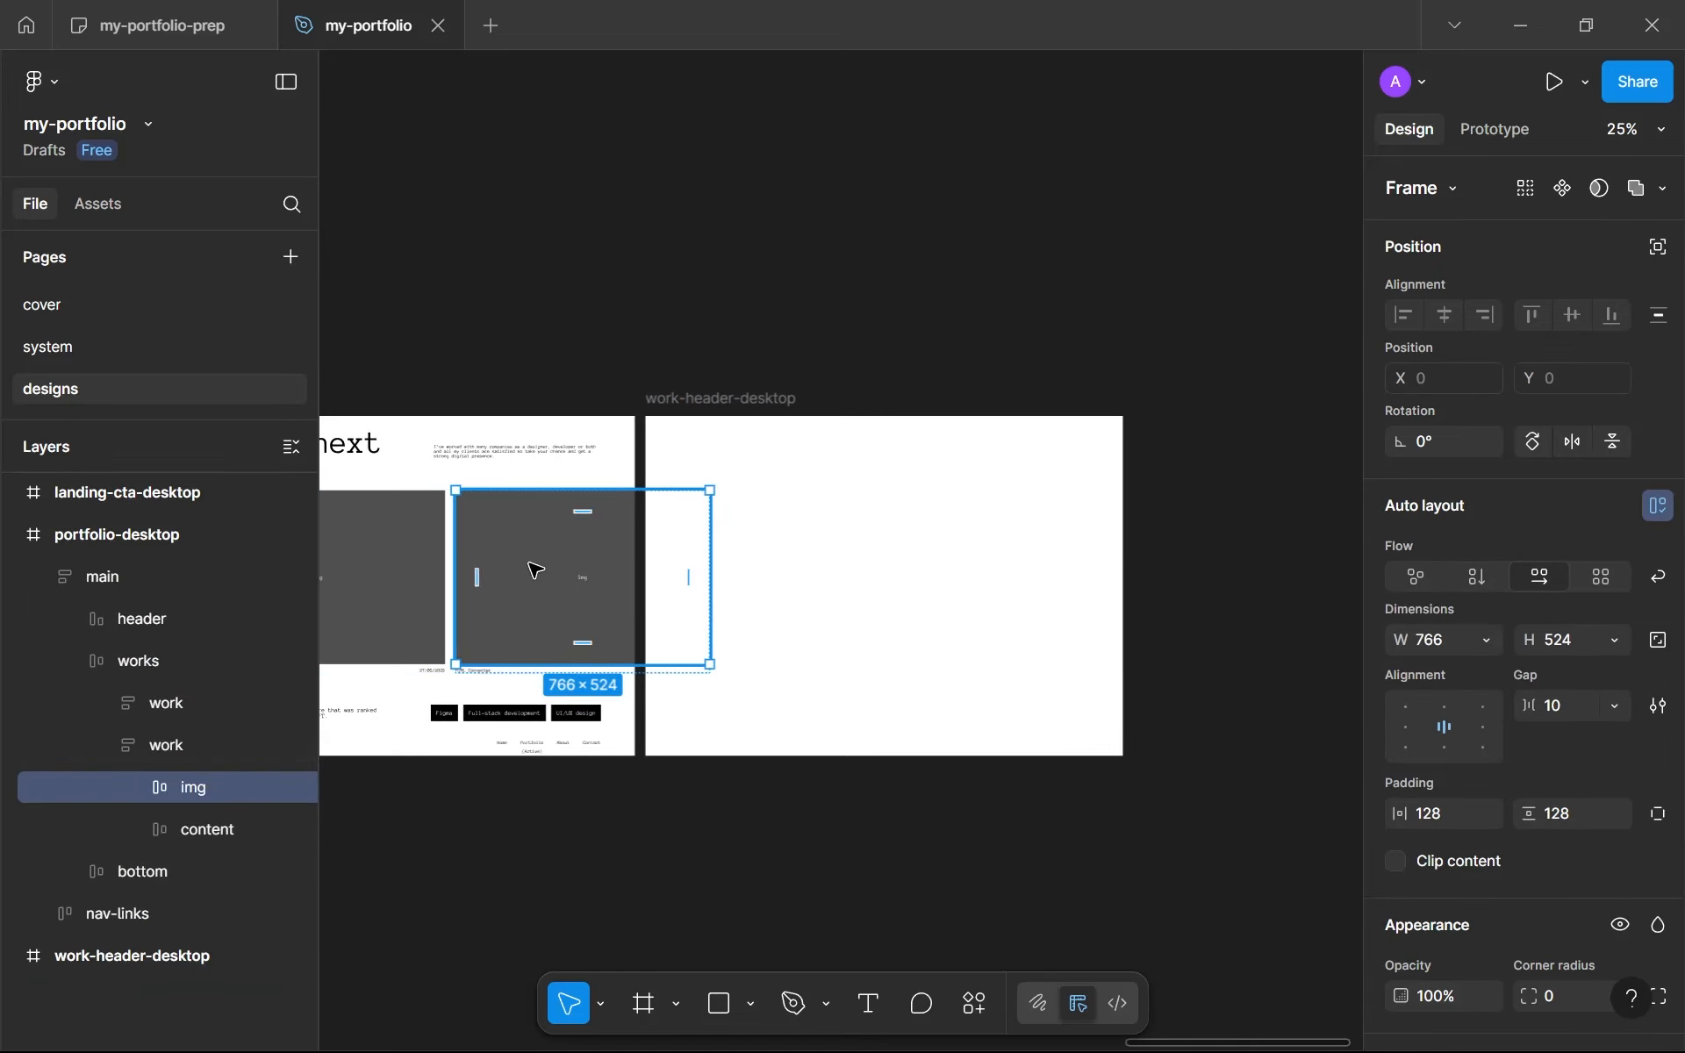
pyautogui.click(745, 489)
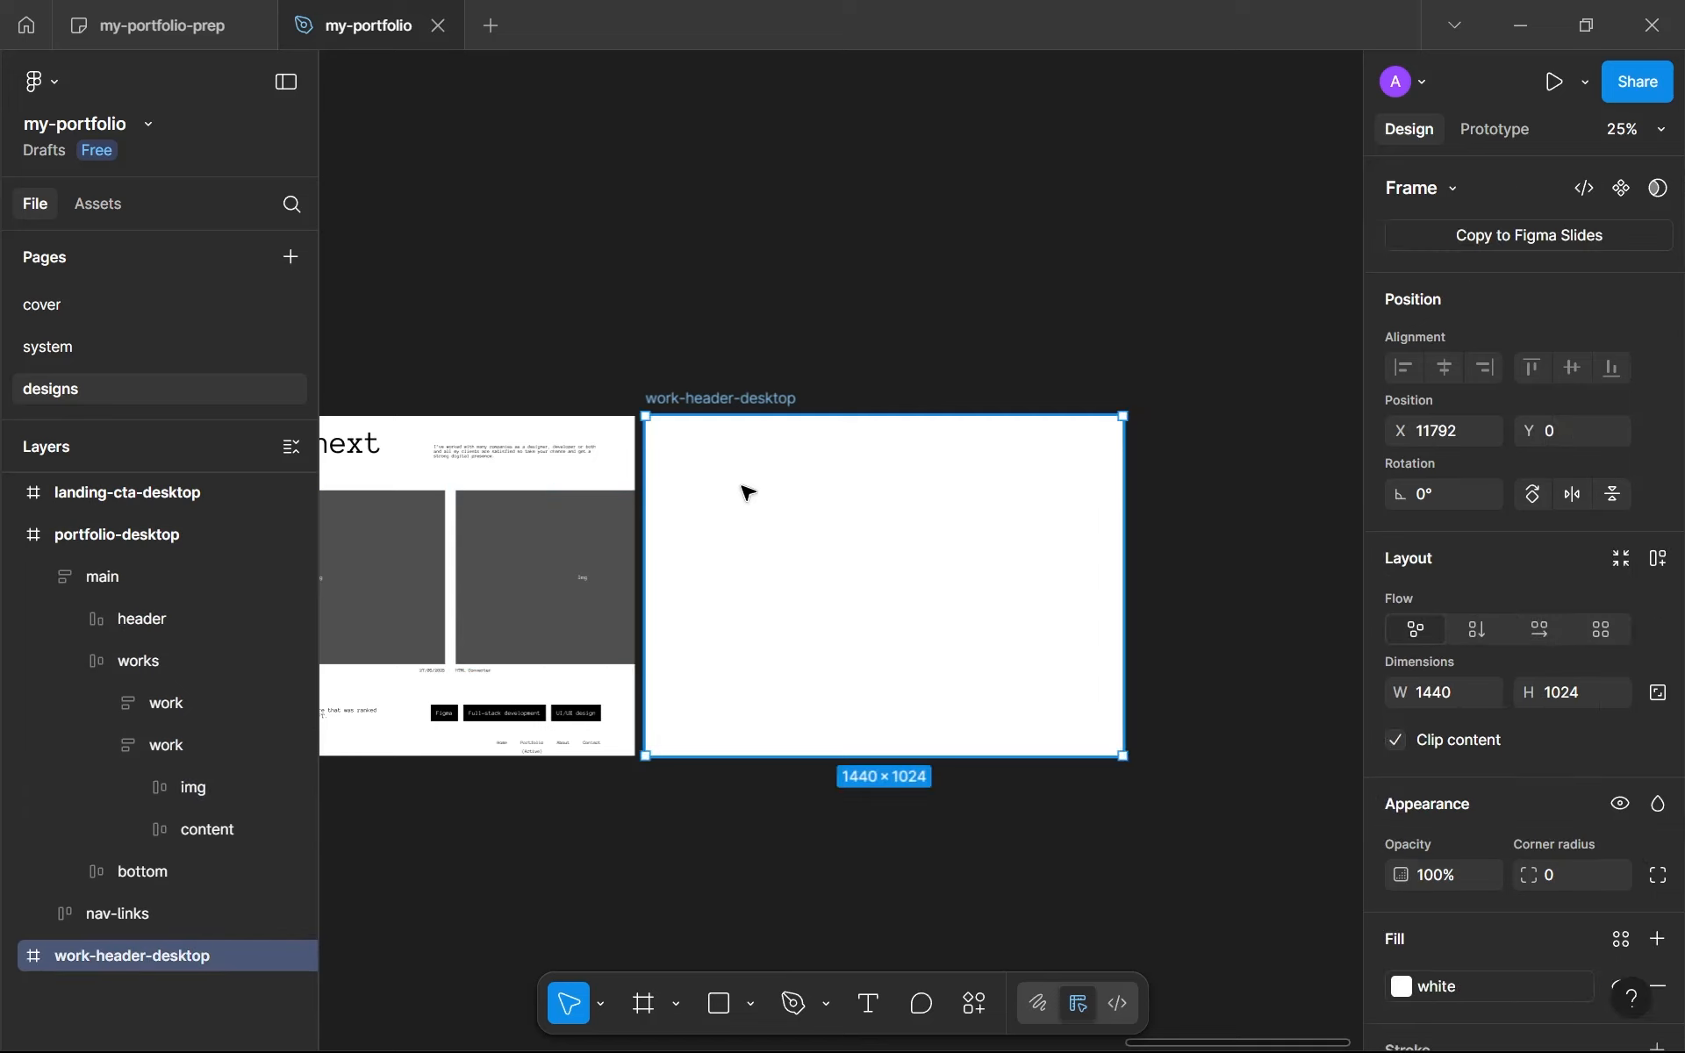
pyautogui.press('r')
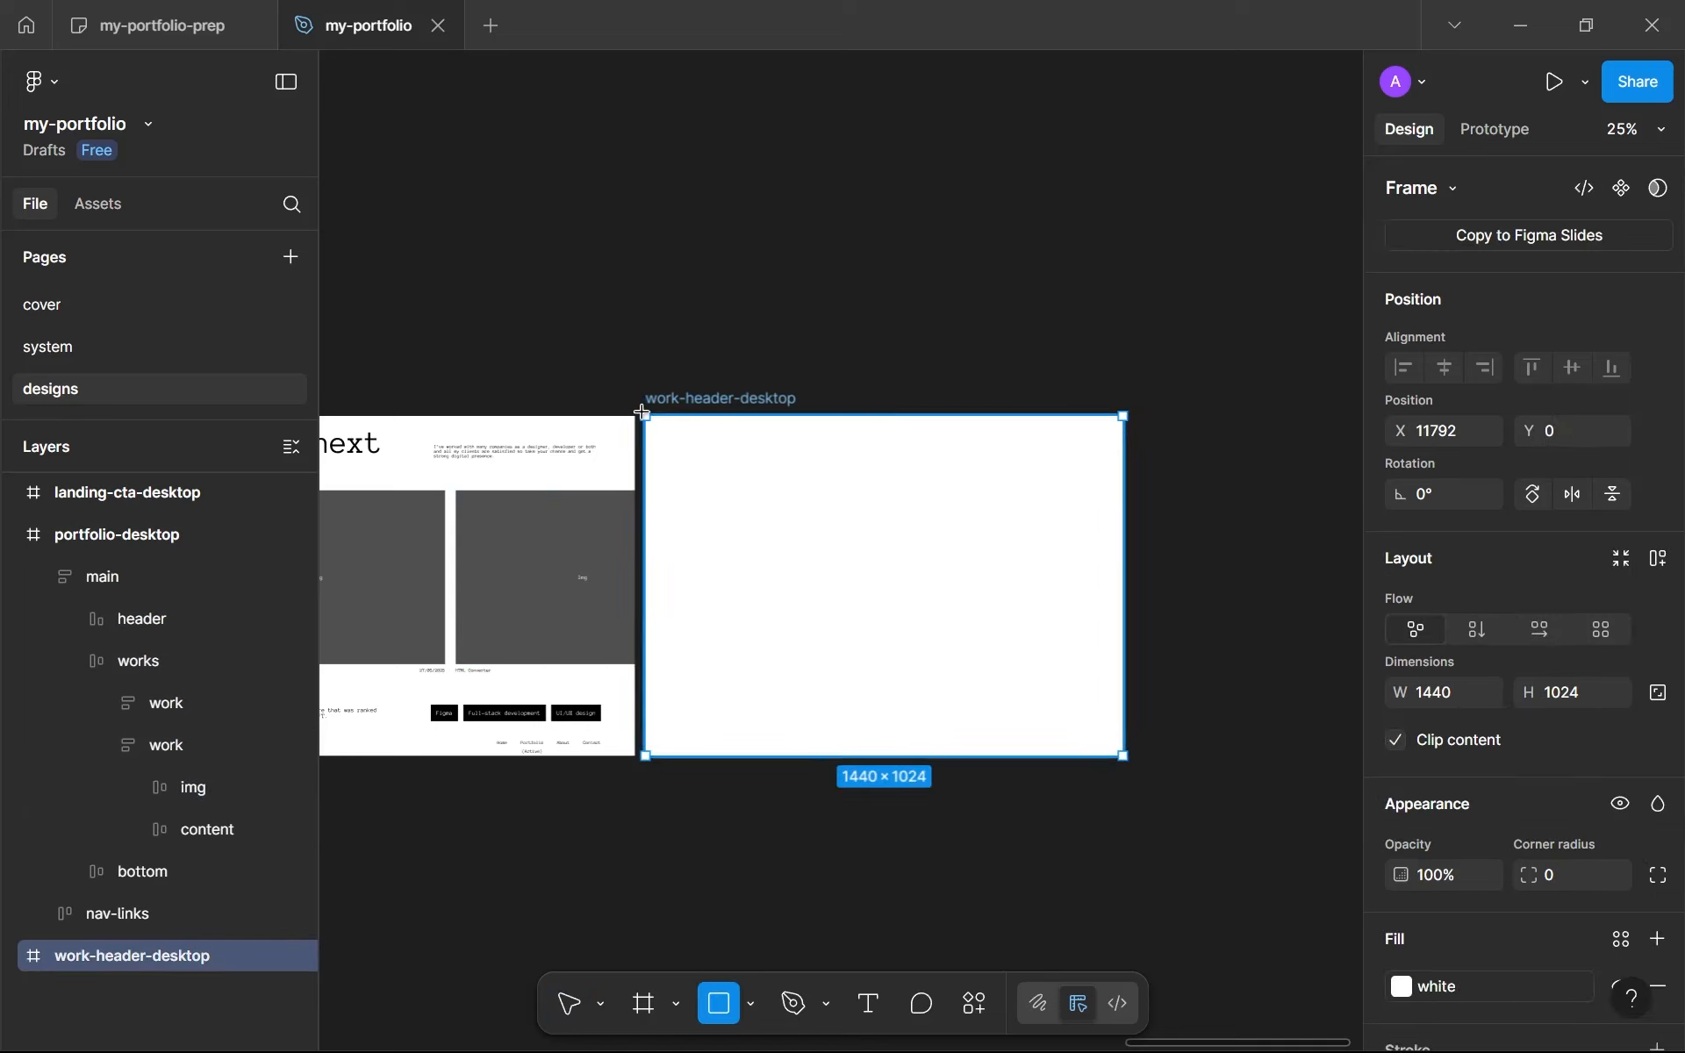
pyautogui.moveTo(647, 418); pyautogui.dragTo(828, 534)
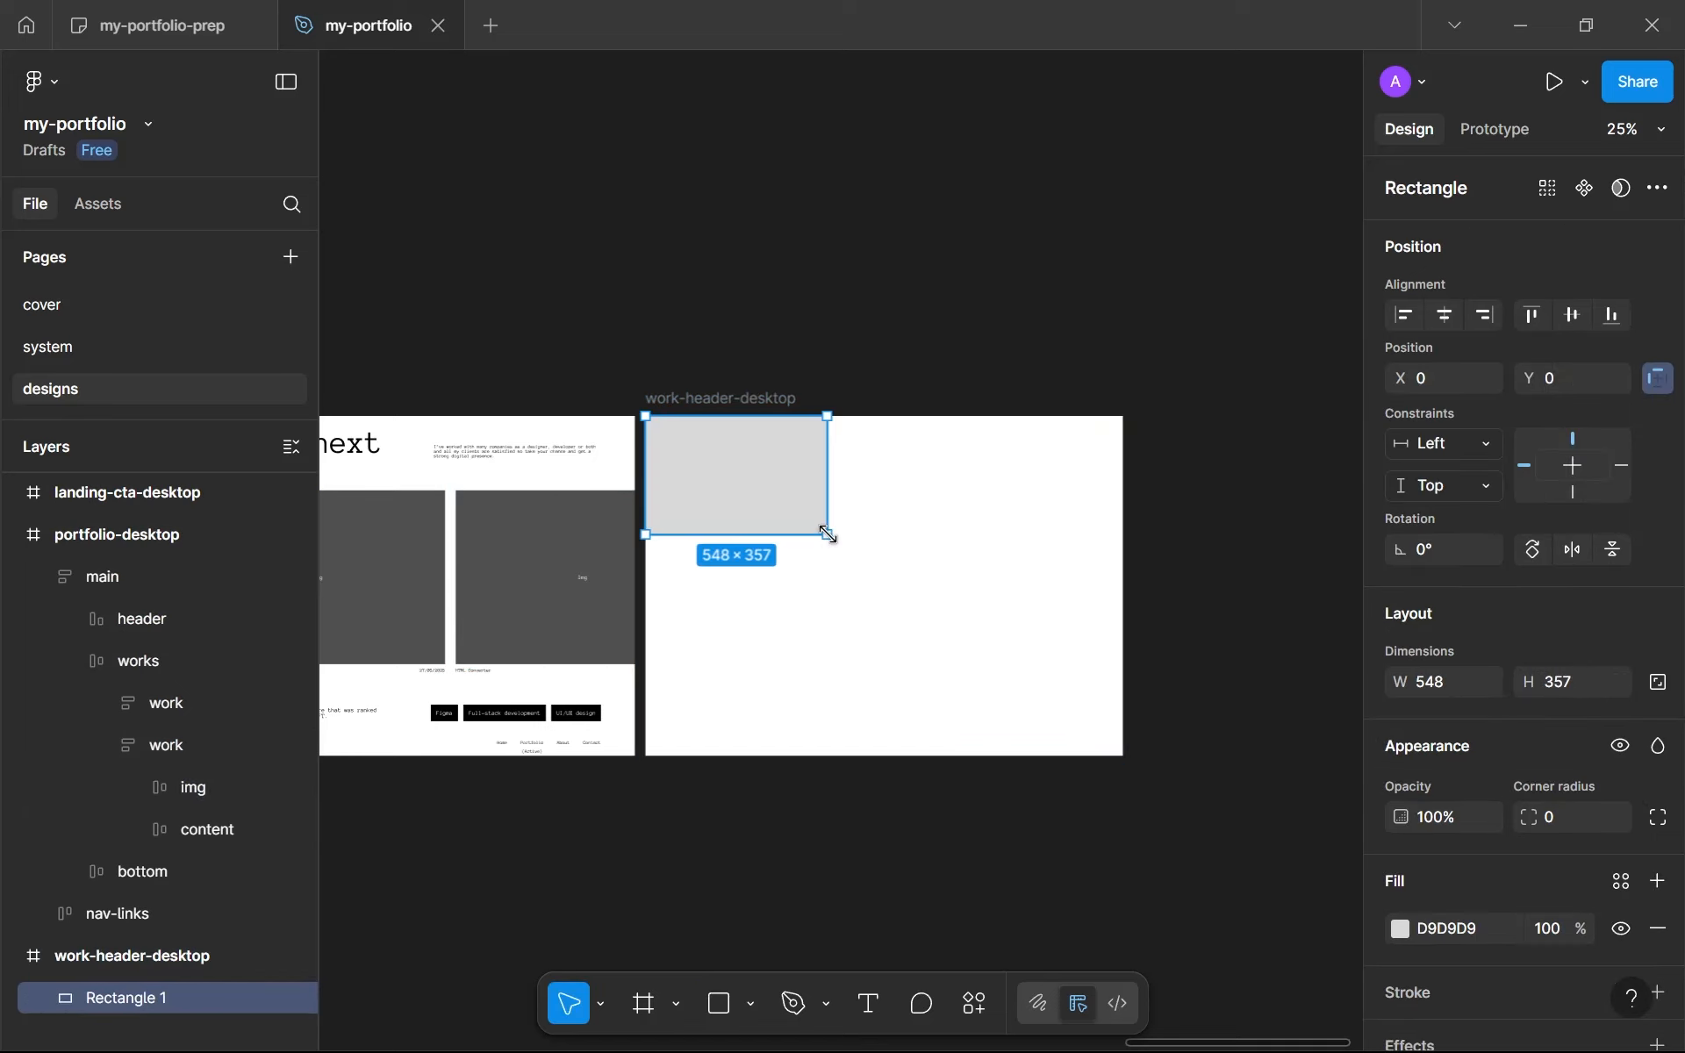
pyautogui.press('Delete')
# Step: Fill the work-header-desktop frame with the dark grey sampled from the image placeholder in portfolio-desktop
pyautogui.click(741, 422)
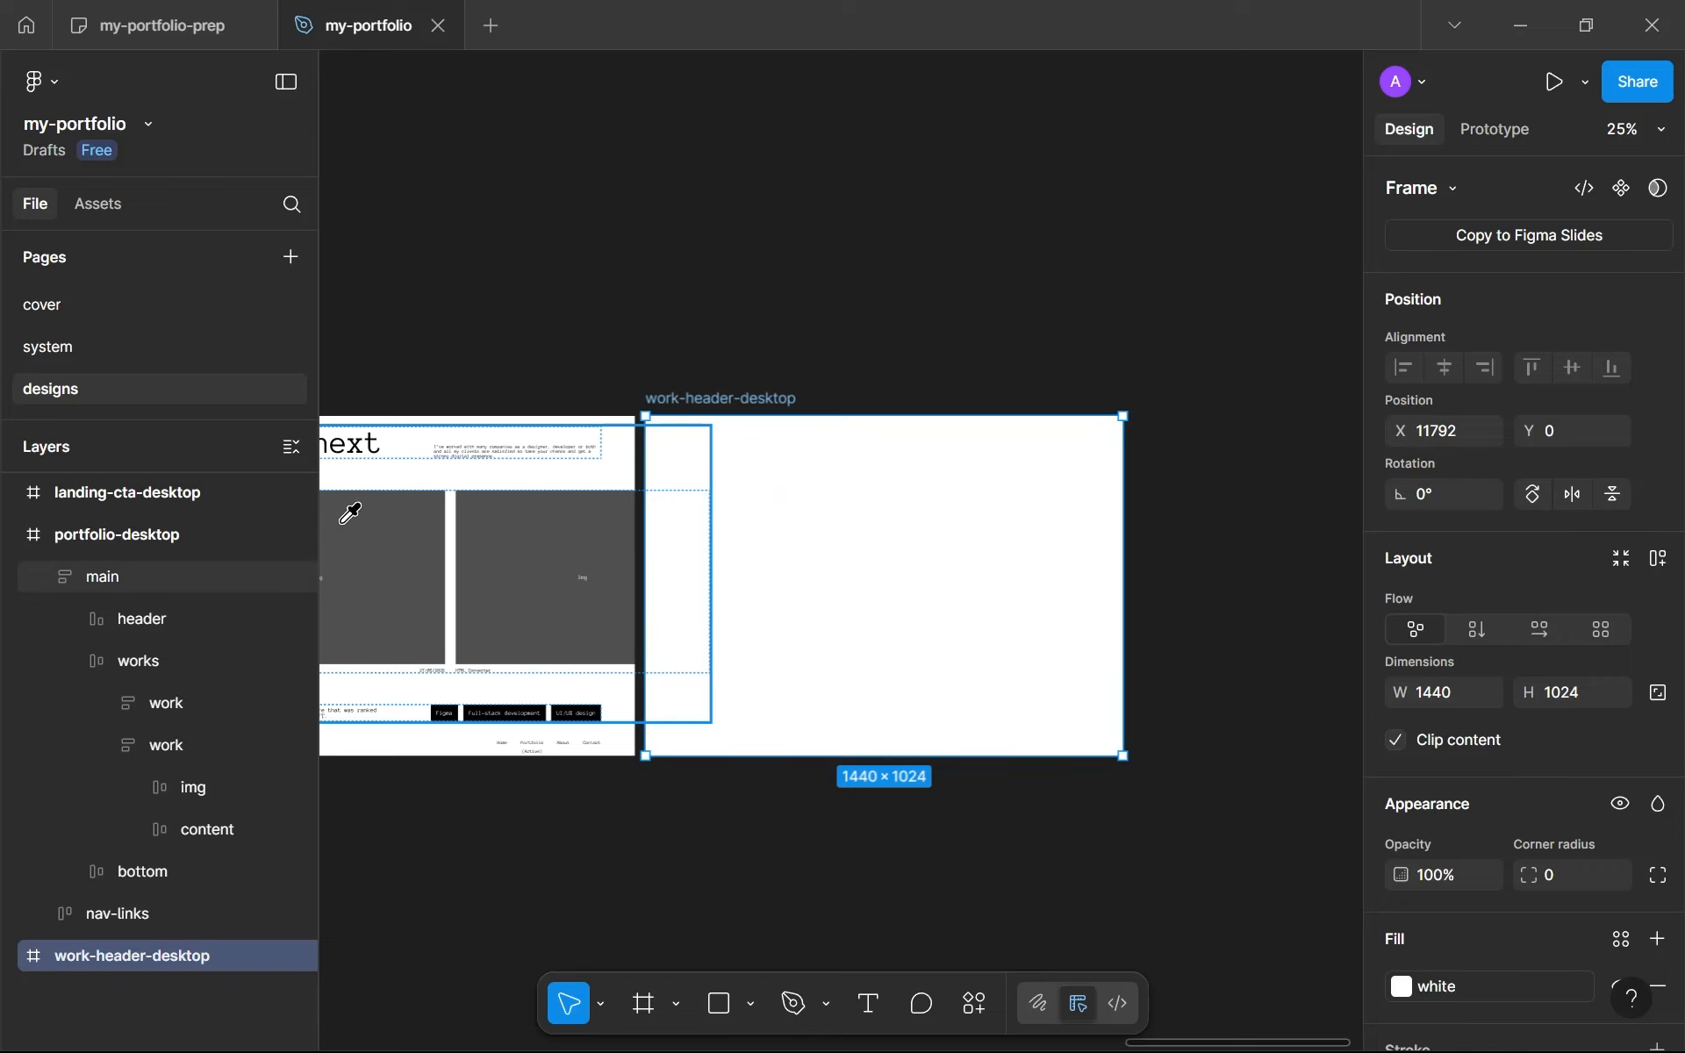
pyautogui.click(527, 575)
pyautogui.click(1007, 802)
pyautogui.click(903, 500)
pyautogui.scroll(3, 864, 478)
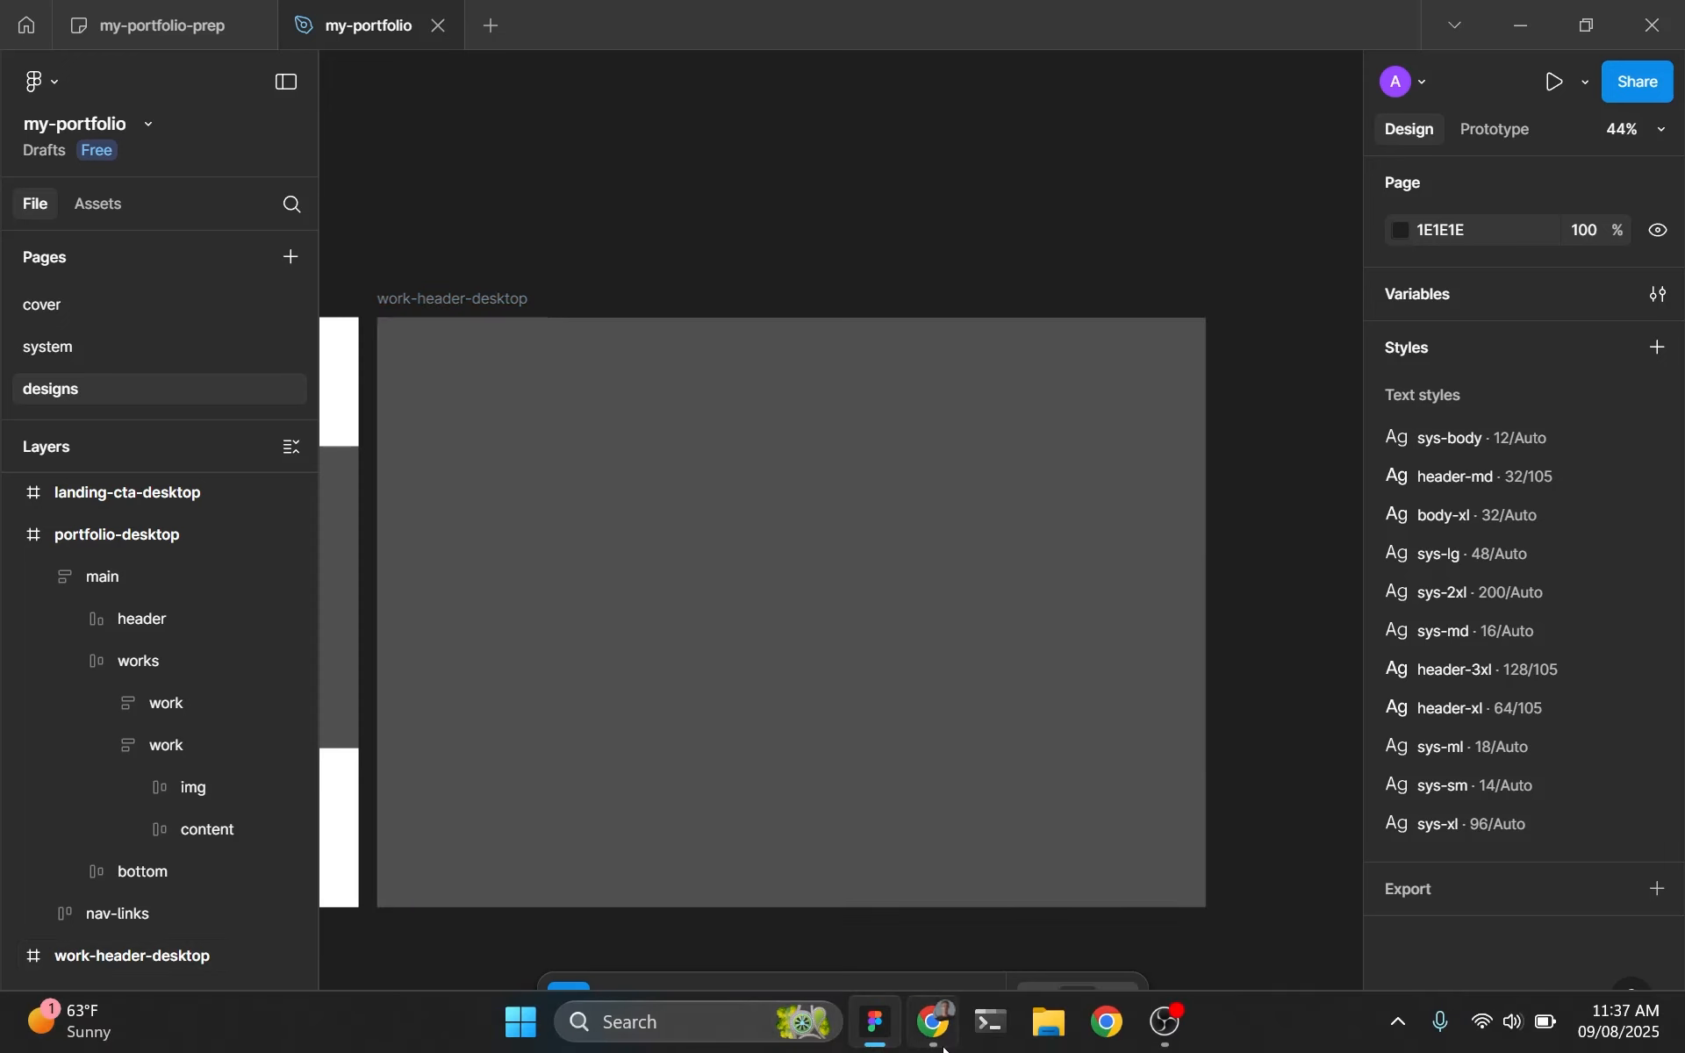
# Step: Switch to the browser and examine the hero image and title section of the MongoDB project page
pyautogui.click(944, 1044)
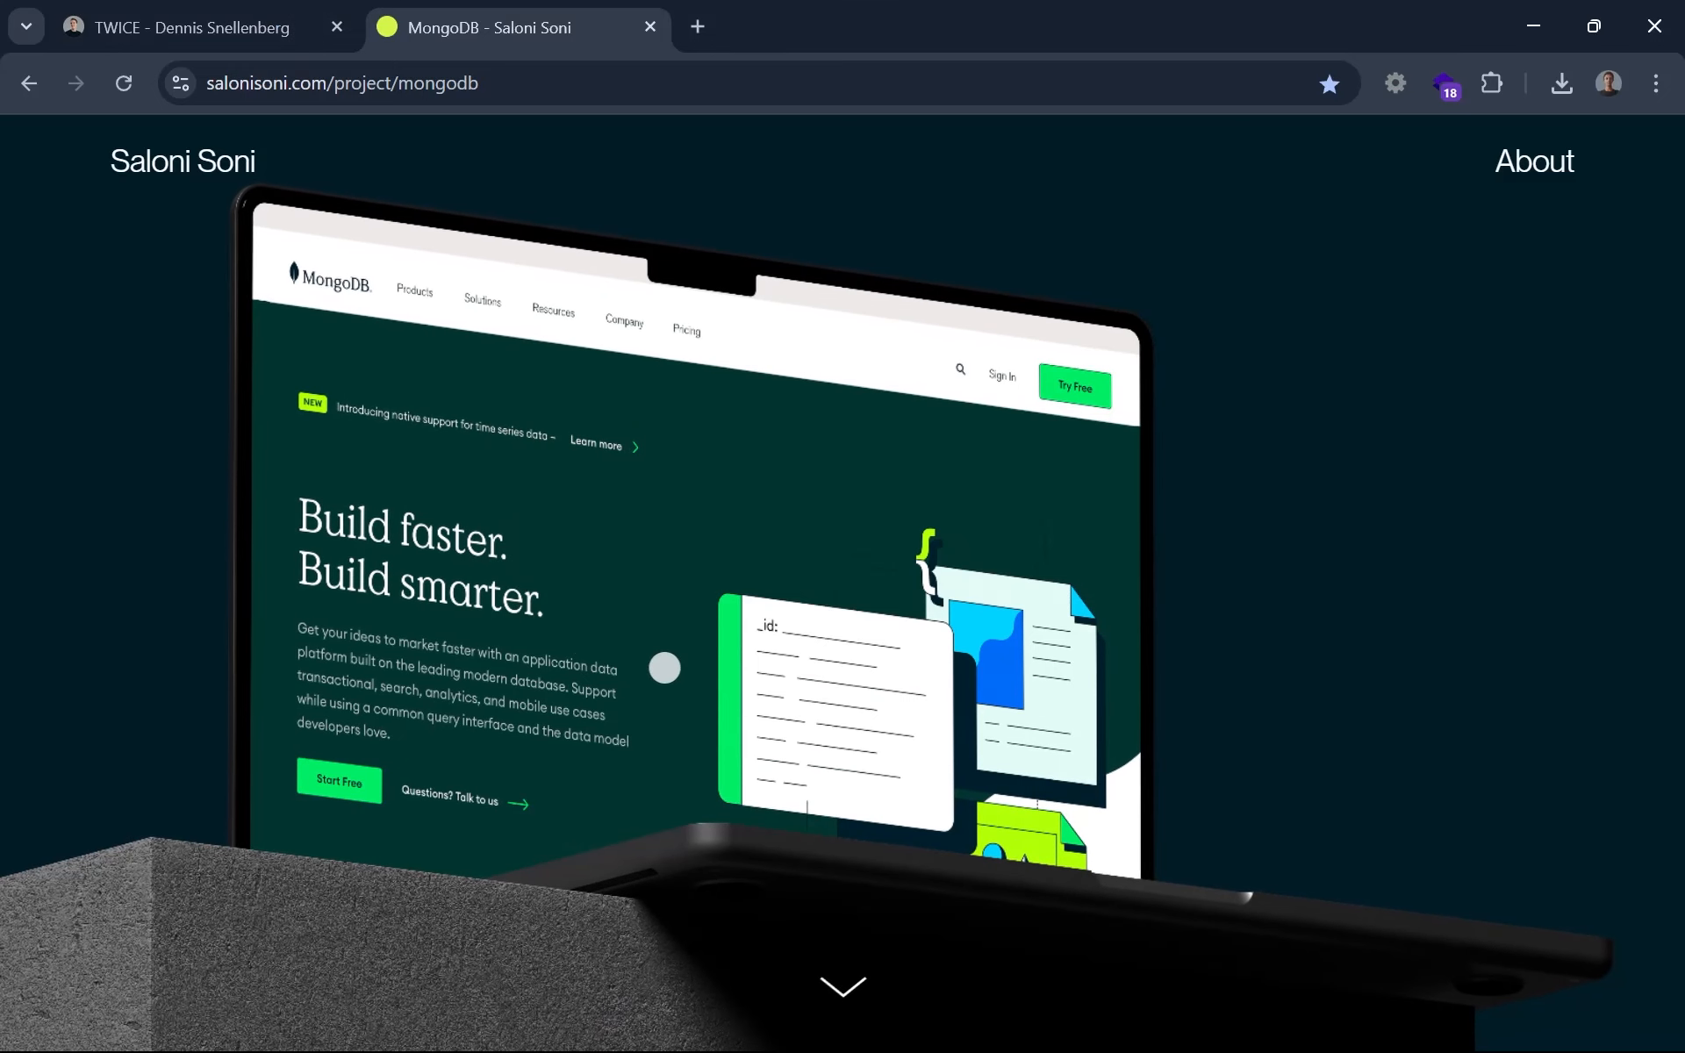
pyautogui.scroll(-1, 664, 668)
pyautogui.scroll(1, 665, 668)
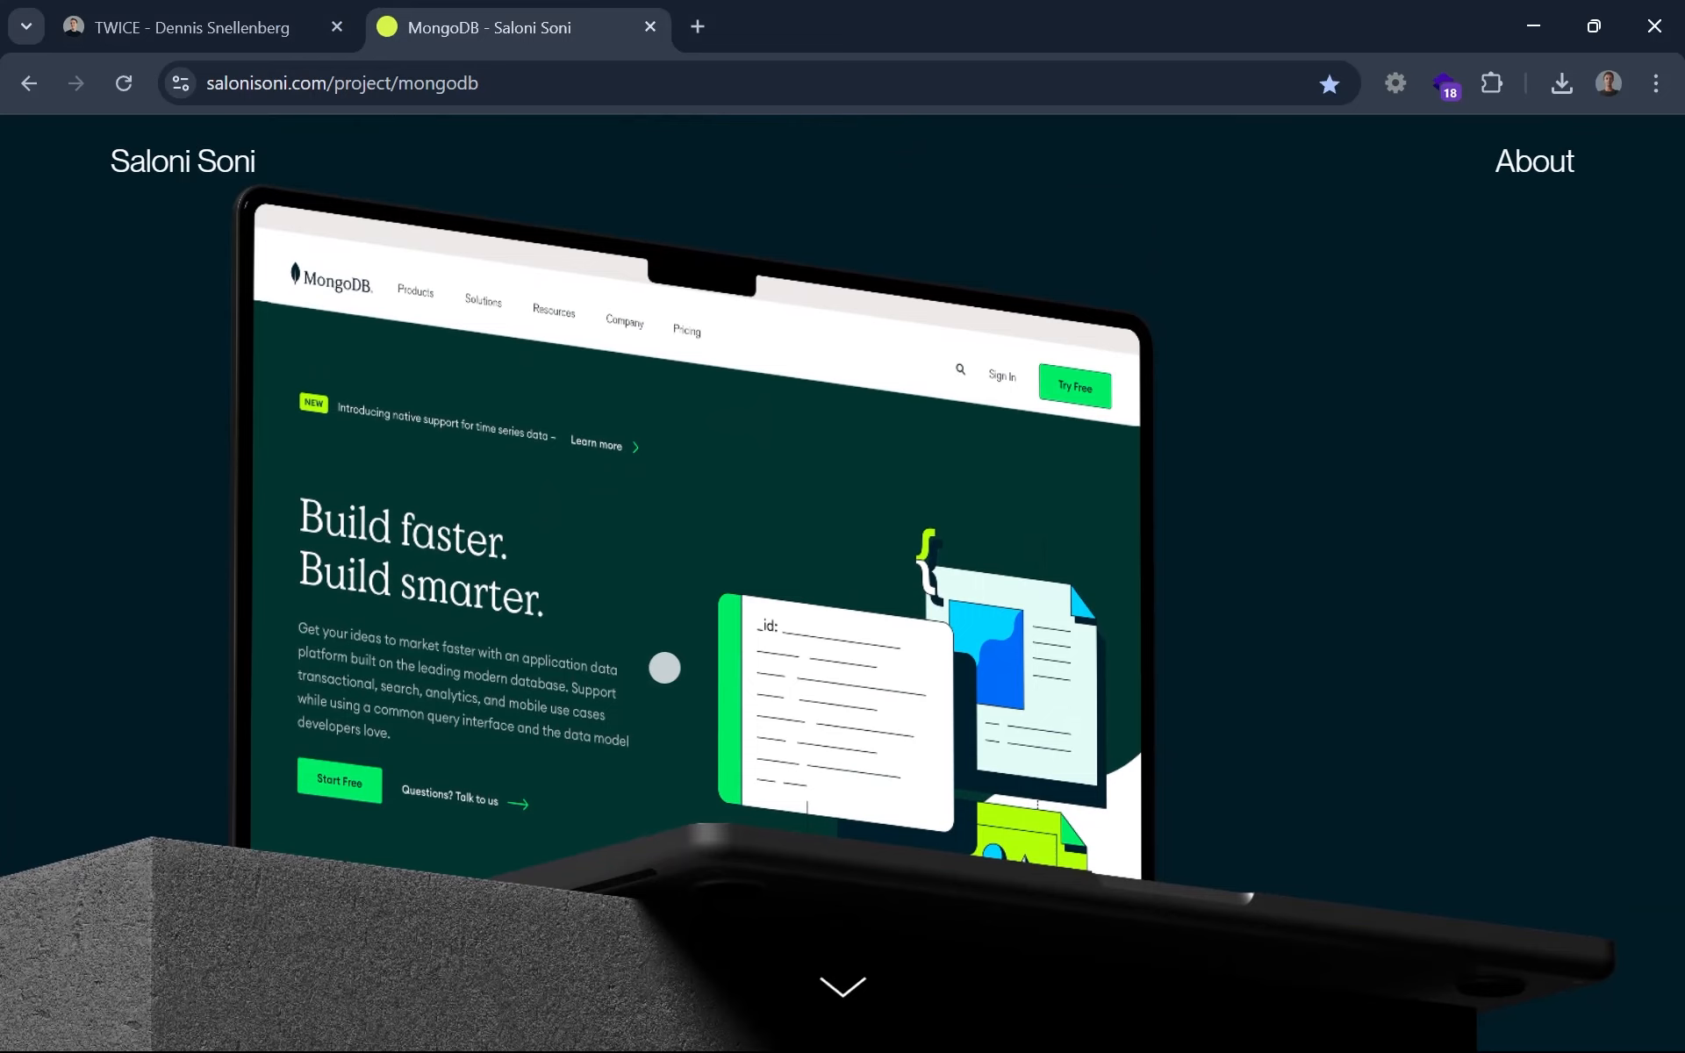
pyautogui.scroll(-5, 665, 668)
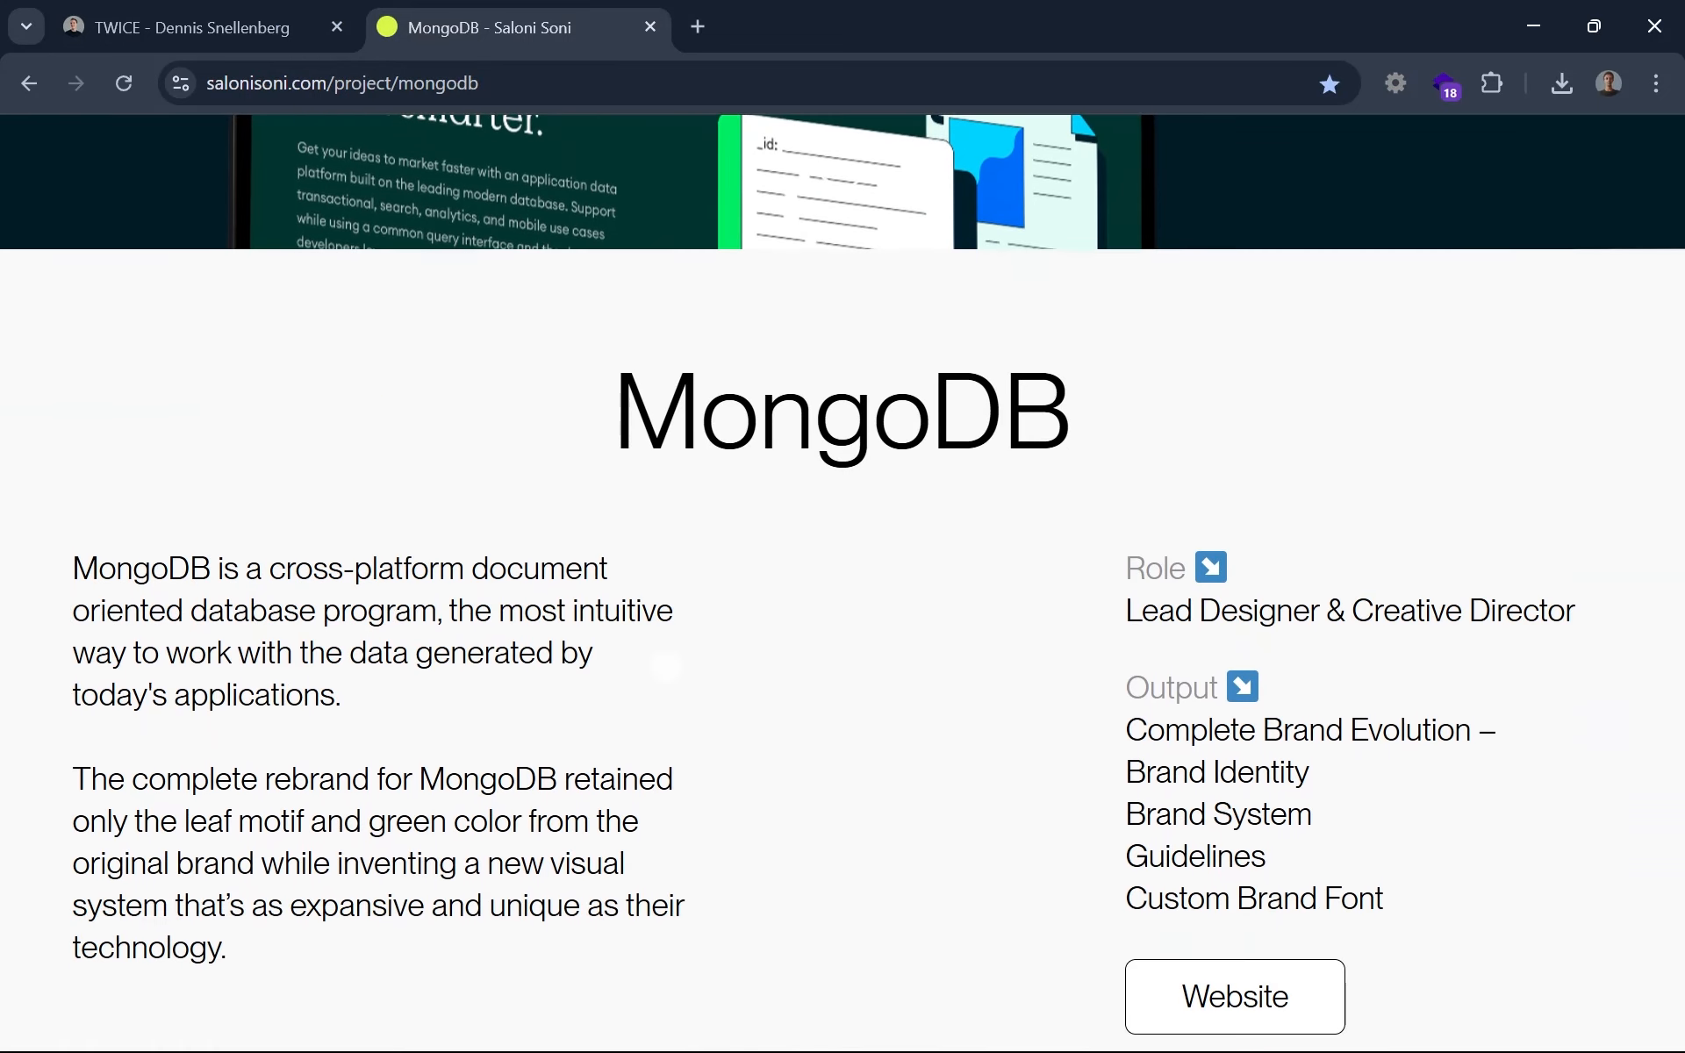
pyautogui.scroll(-2, 664, 668)
pyautogui.moveTo(618, 268); pyautogui.dragTo(812, 272)
# Step: Compare the TWICE page's title, role, credits and cover image layout with the MongoDB project page
pyautogui.click(202, 26)
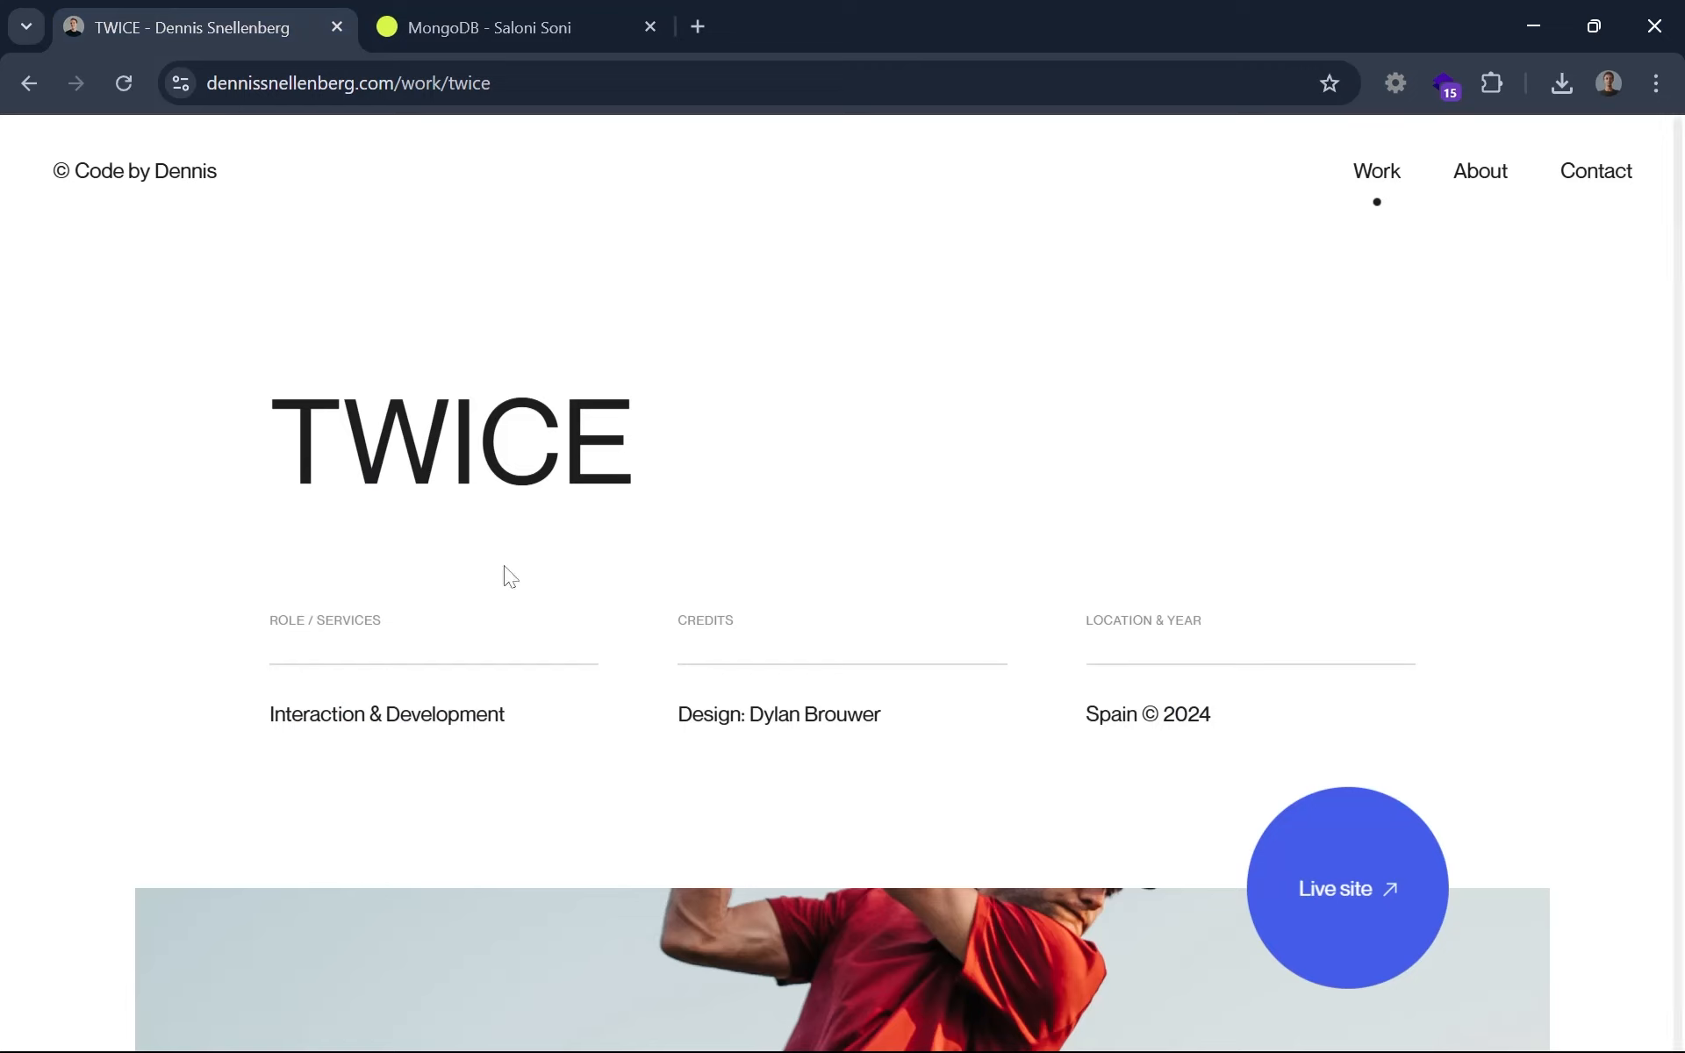
pyautogui.moveTo(633, 438); pyautogui.dragTo(334, 526)
pyautogui.moveTo(316, 620); pyautogui.dragTo(446, 643)
pyautogui.click(326, 773)
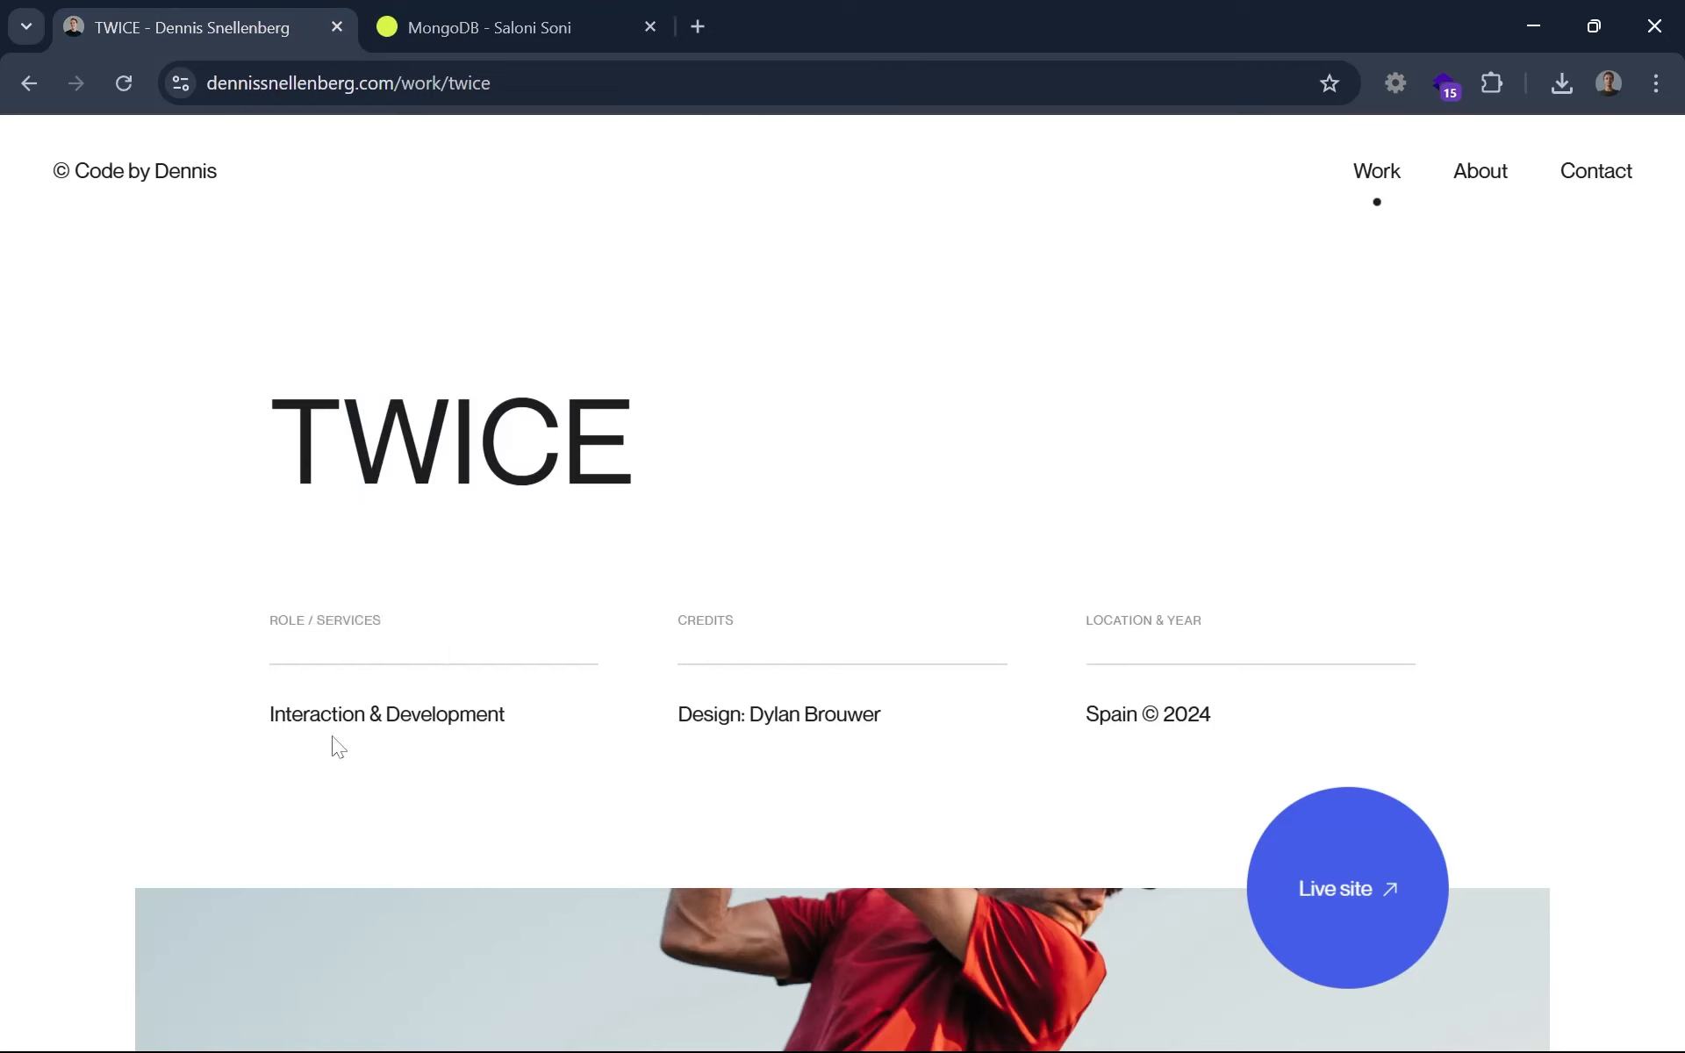
pyautogui.scroll(-10, 338, 745)
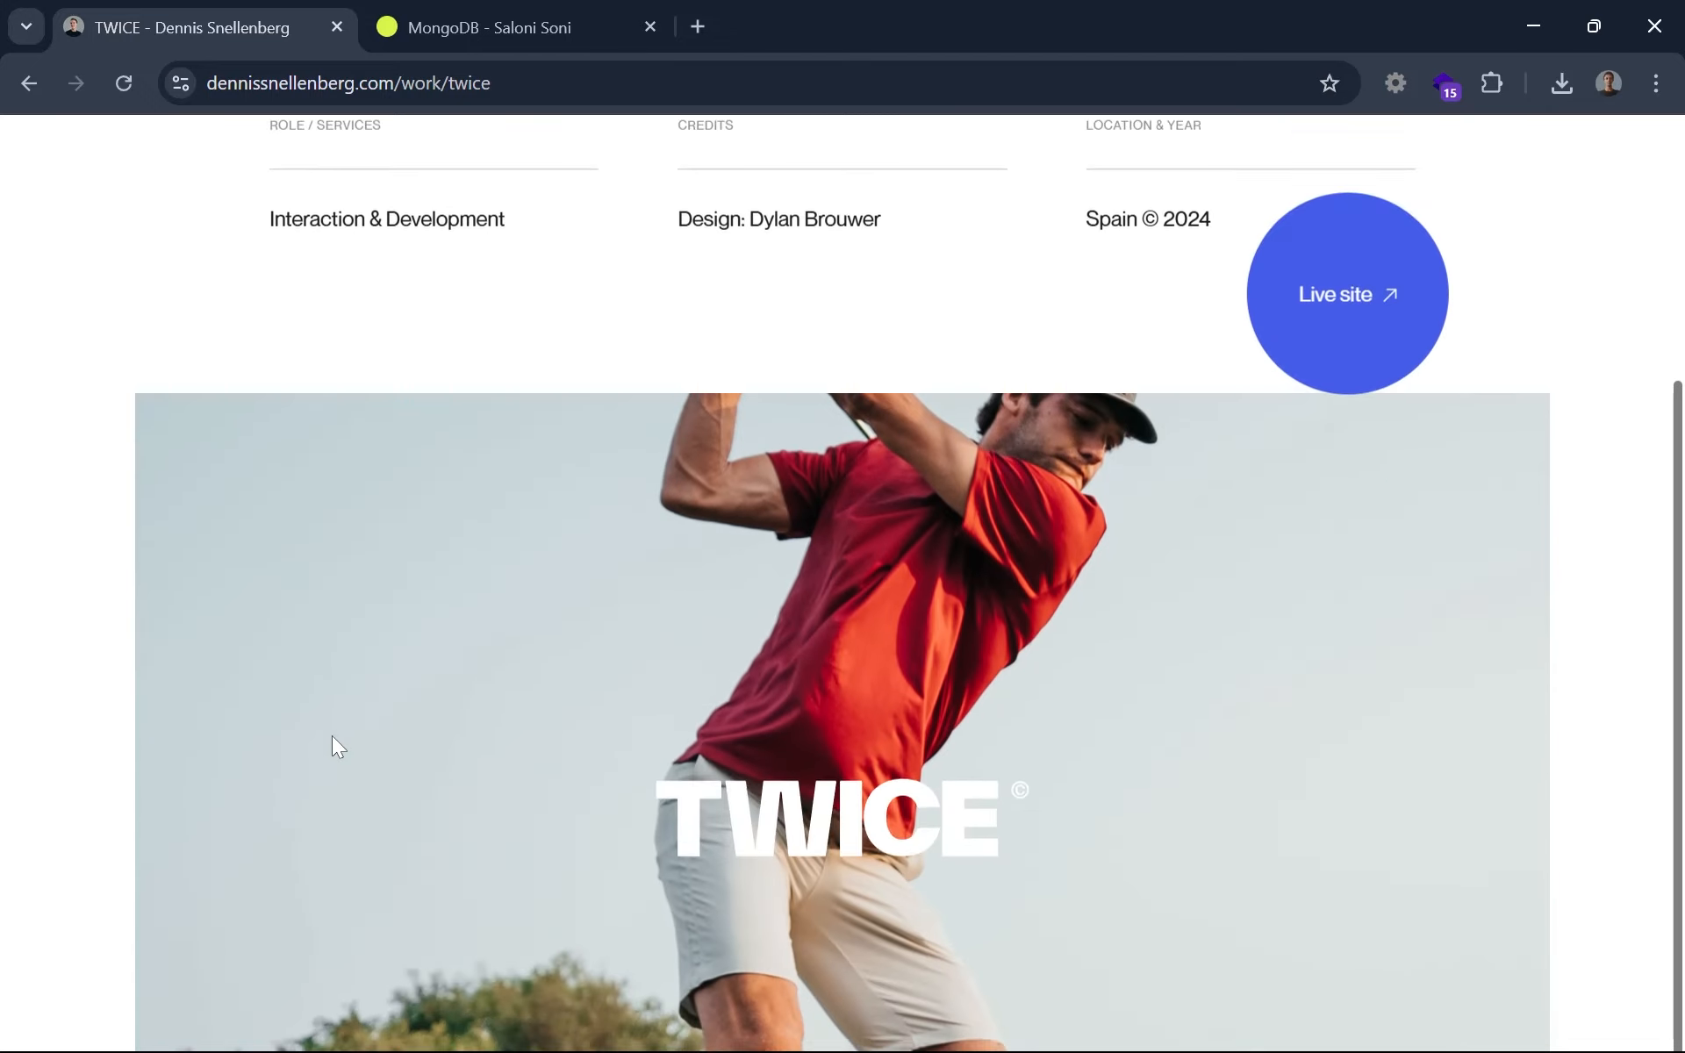
pyautogui.scroll(10, 332, 735)
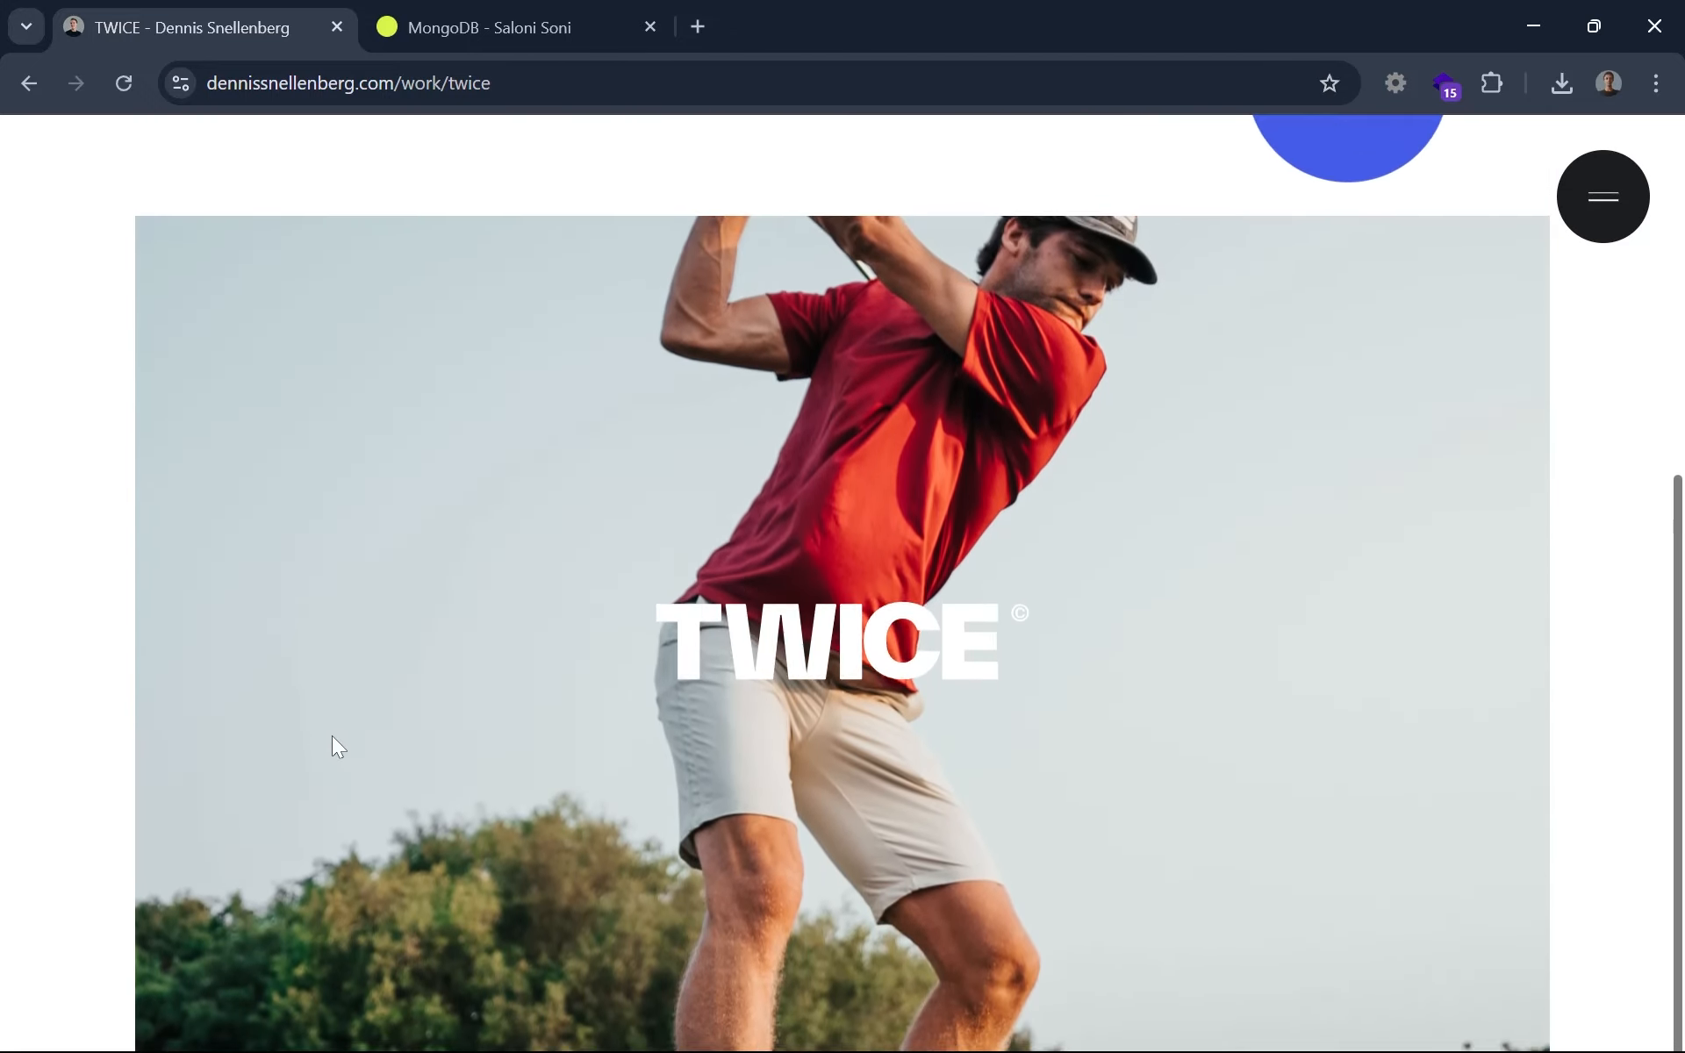
pyautogui.click(488, 32)
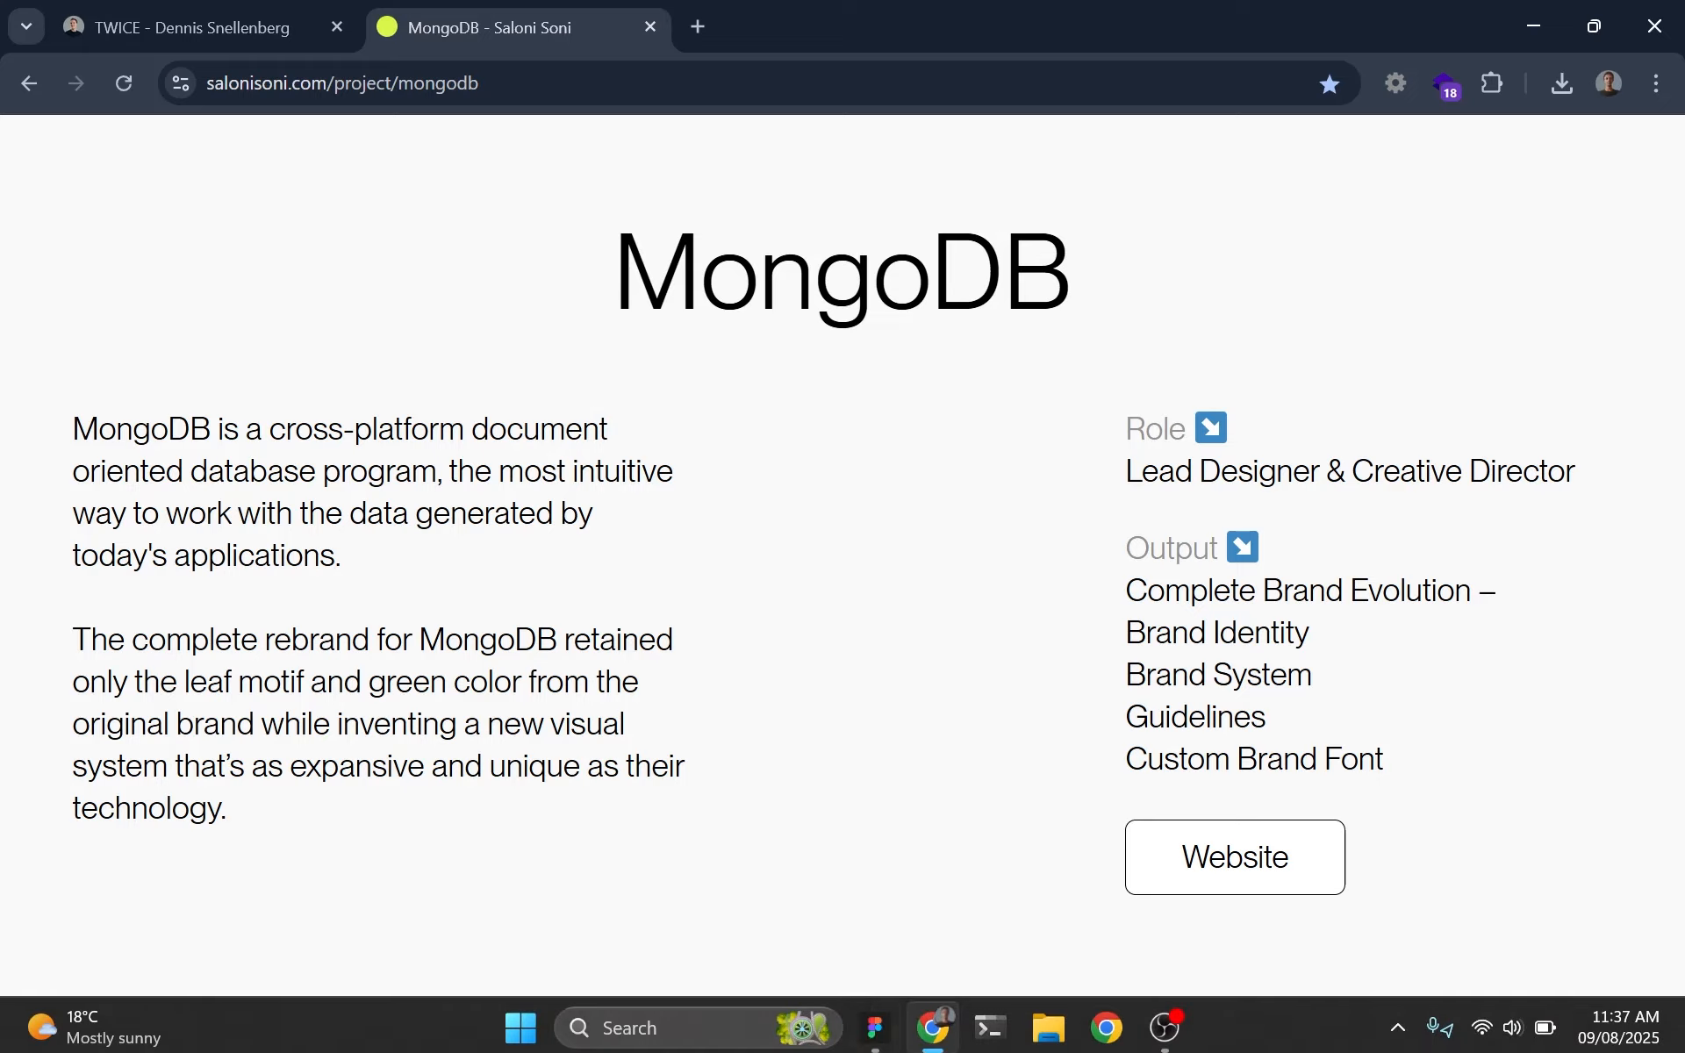
# Step: Return to Figma and add the text "HTML Converter" in the lower part of the work-header-desktop frame
pyautogui.click(875, 1022)
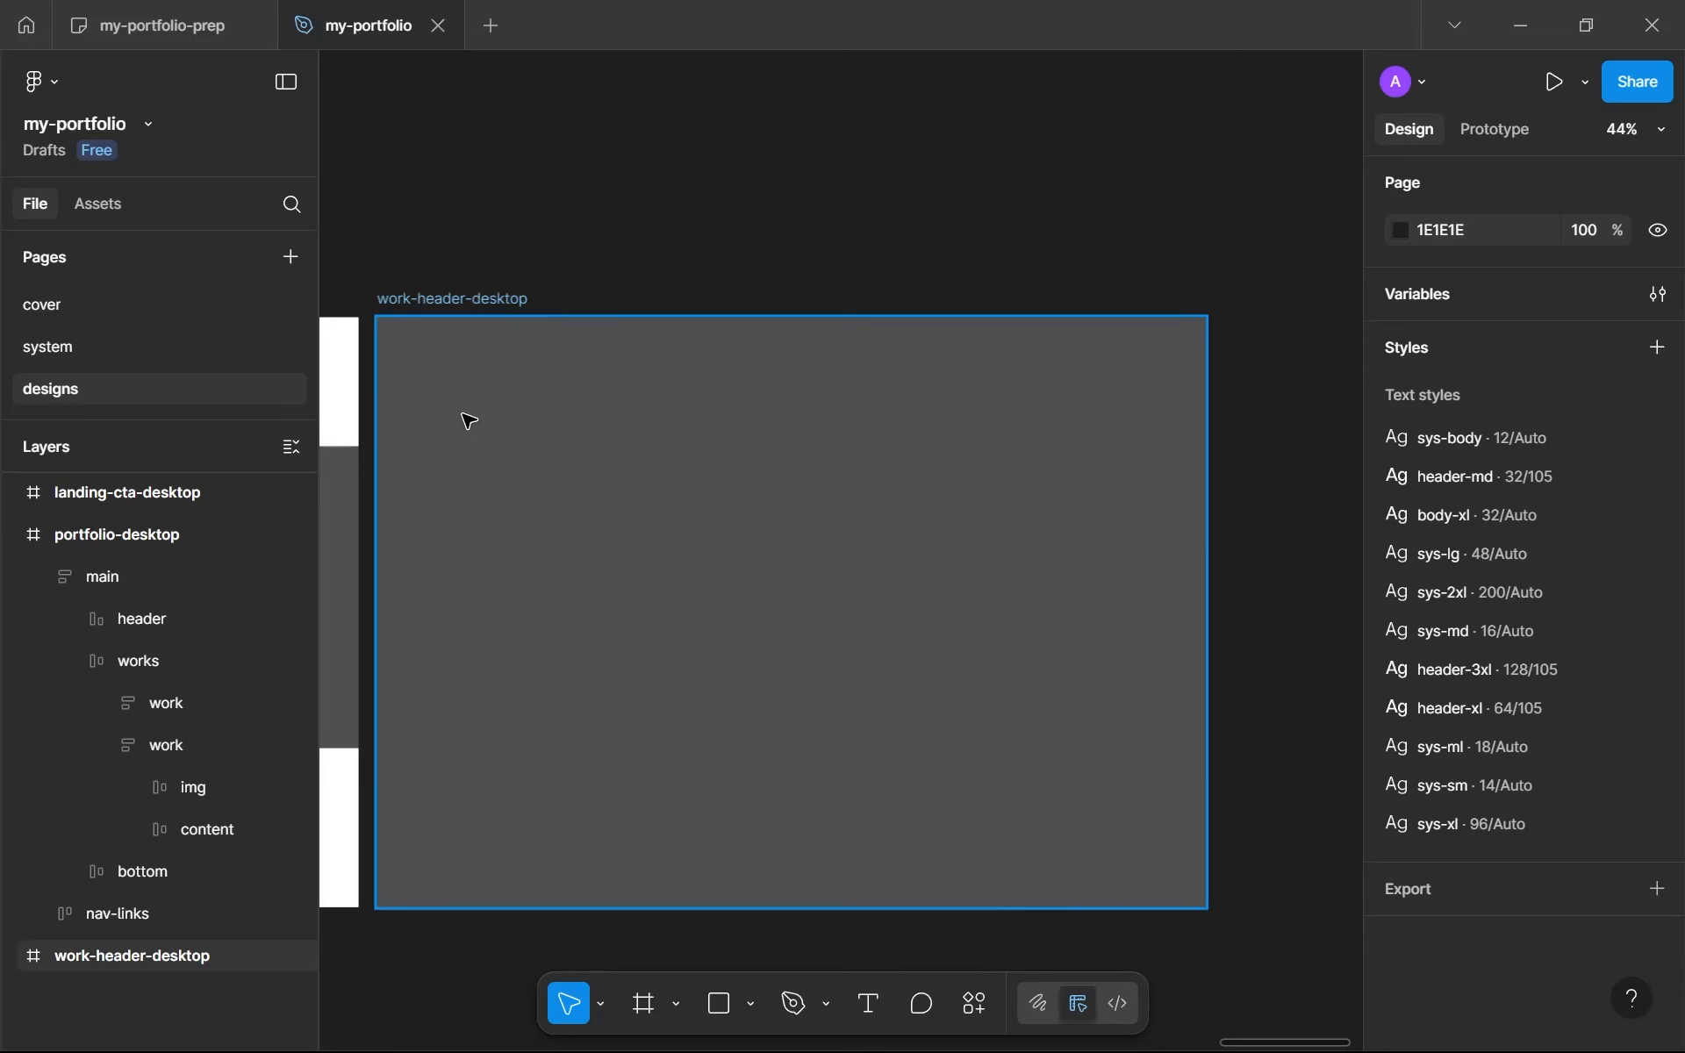
pyautogui.press('t')
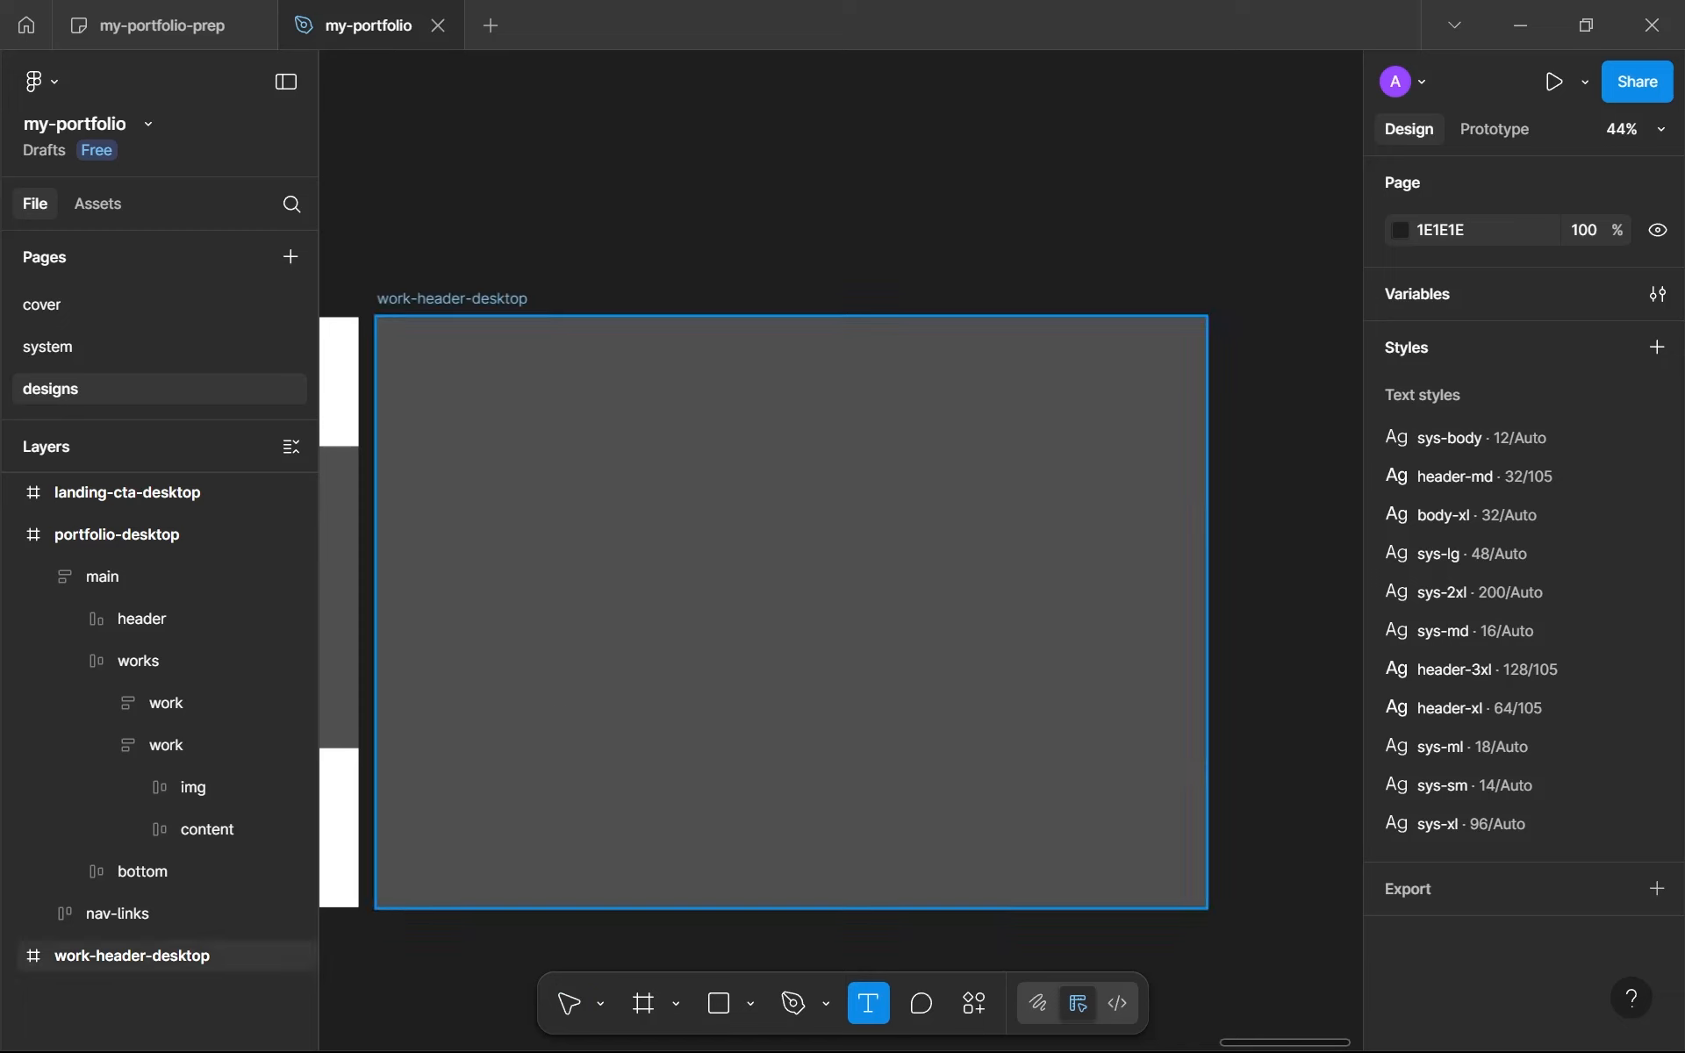
pyautogui.click(555, 723)
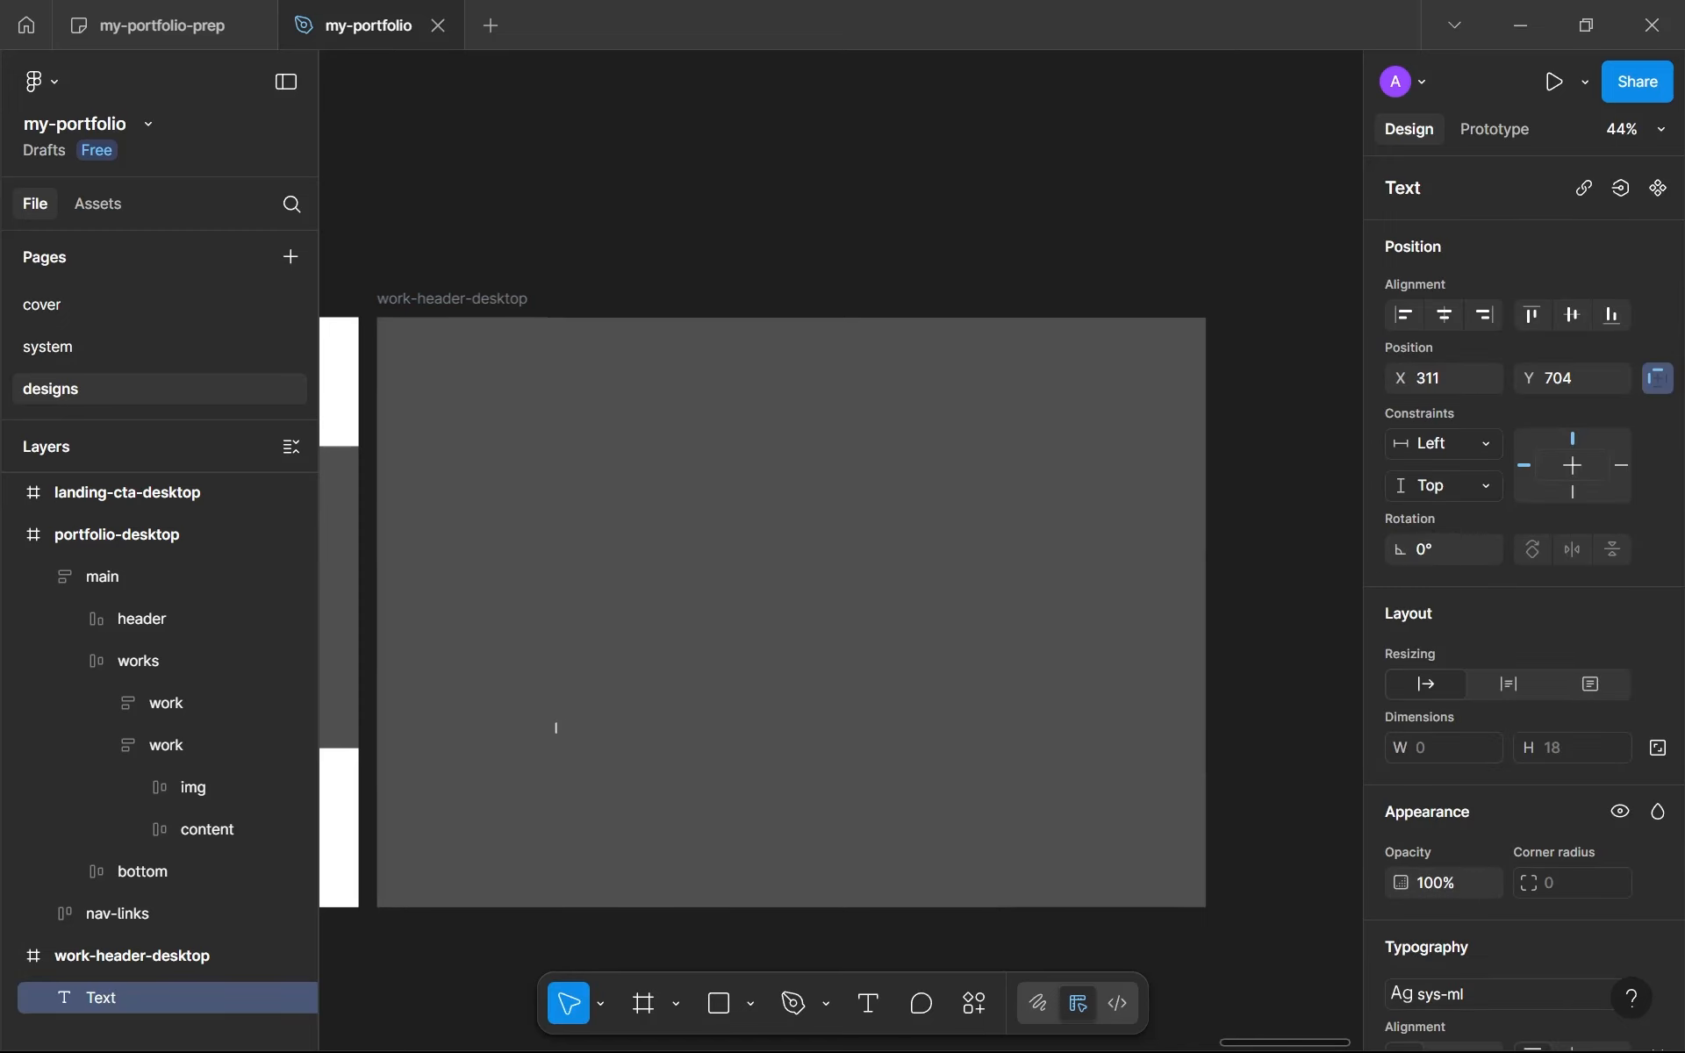
pyautogui.scroll(-5, 535, 733)
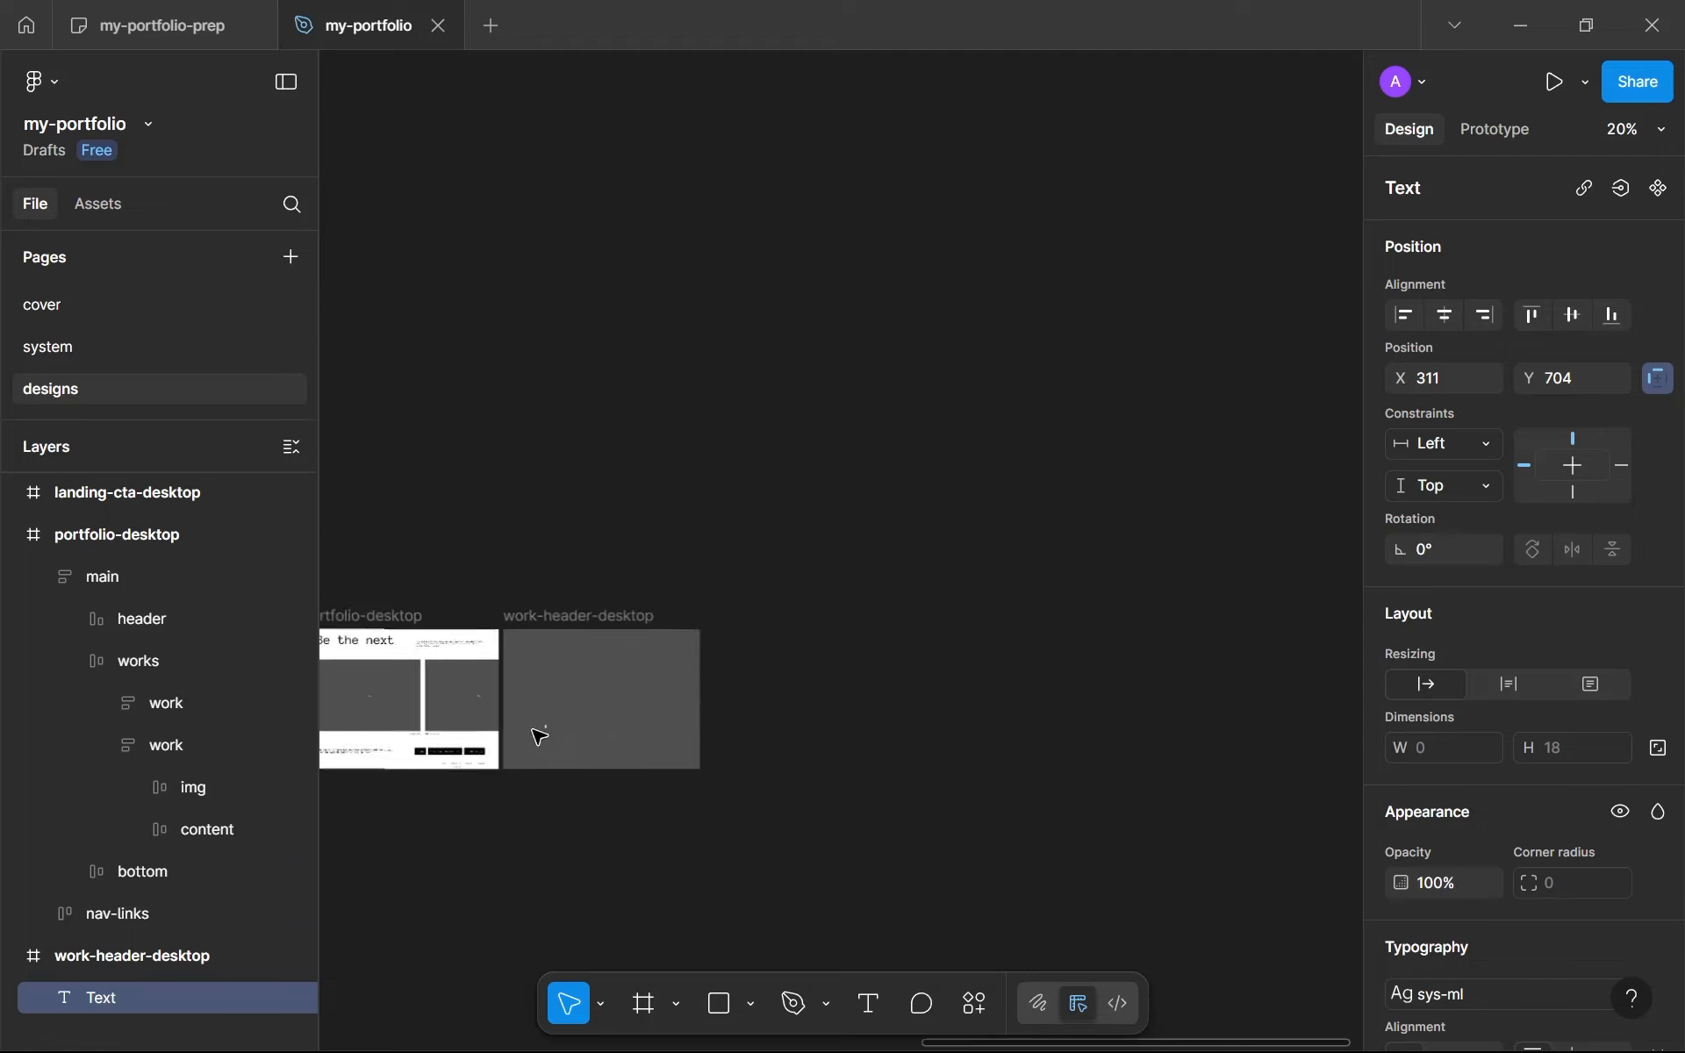
pyautogui.hscroll(-5, 782, 628)
pyautogui.scroll(8, 583, 640)
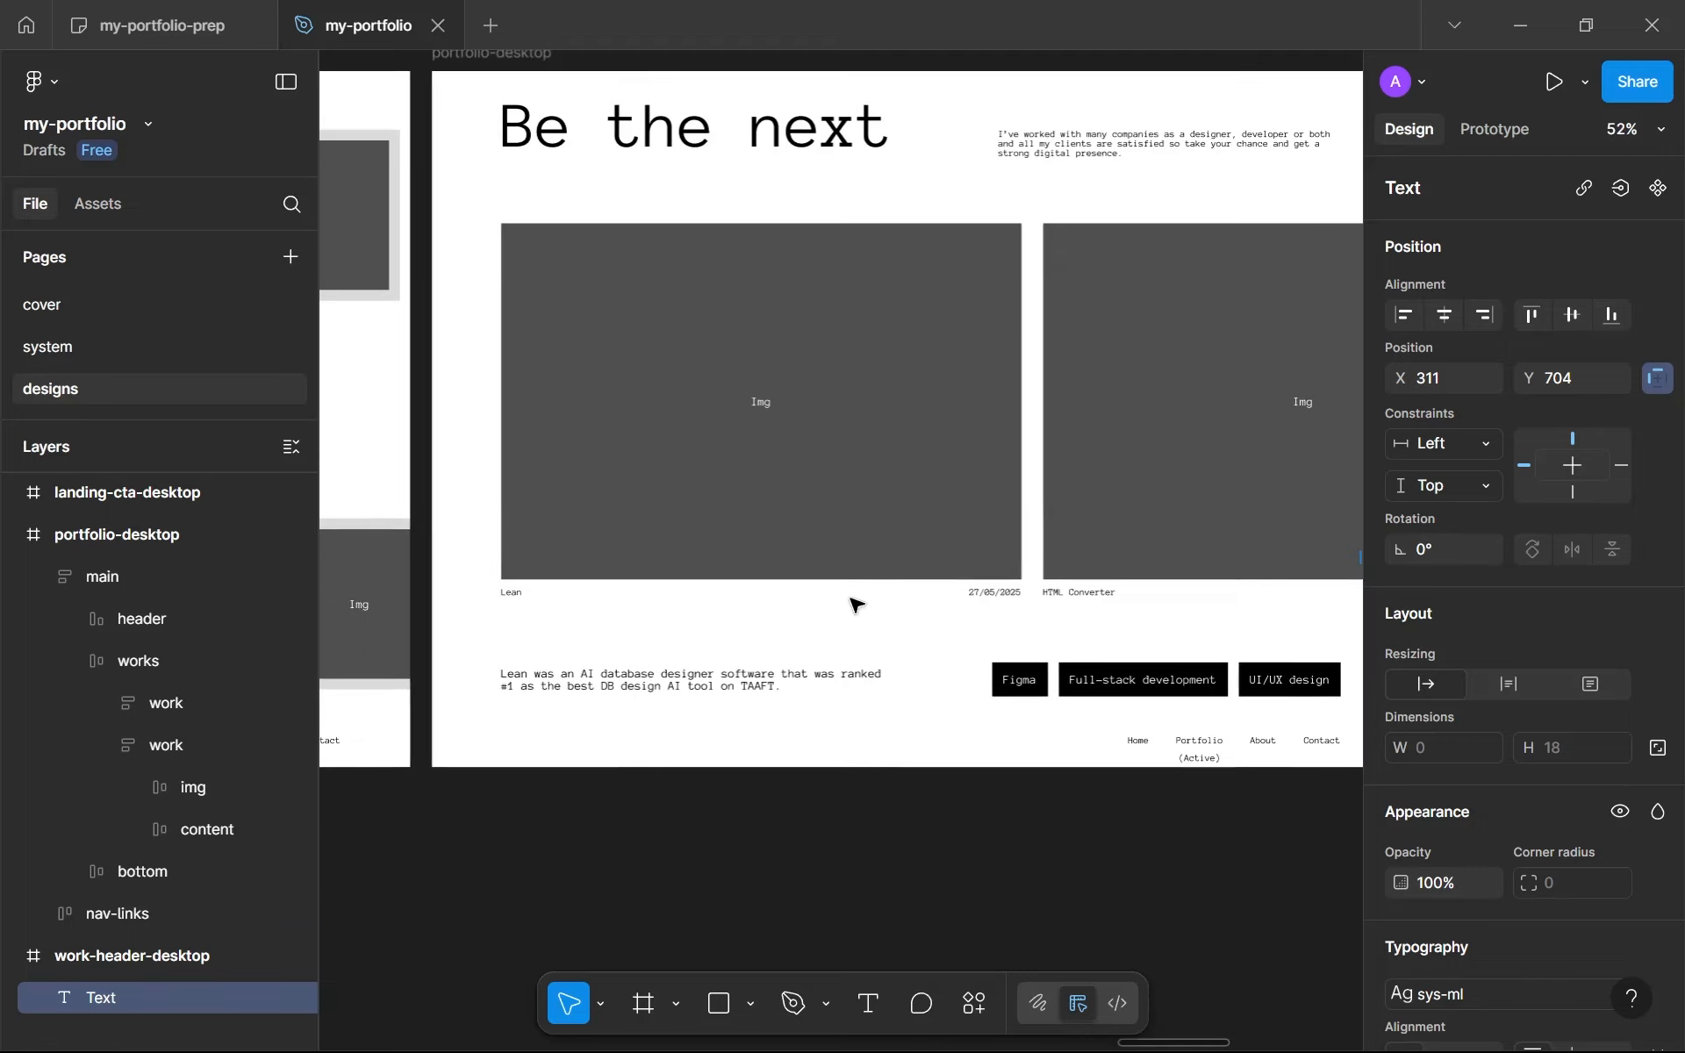
pyautogui.hscroll(-5, 857, 602)
pyautogui.scroll(-4, 977, 571)
pyautogui.hscroll(5, 1049, 592)
pyautogui.scroll(6, 1049, 592)
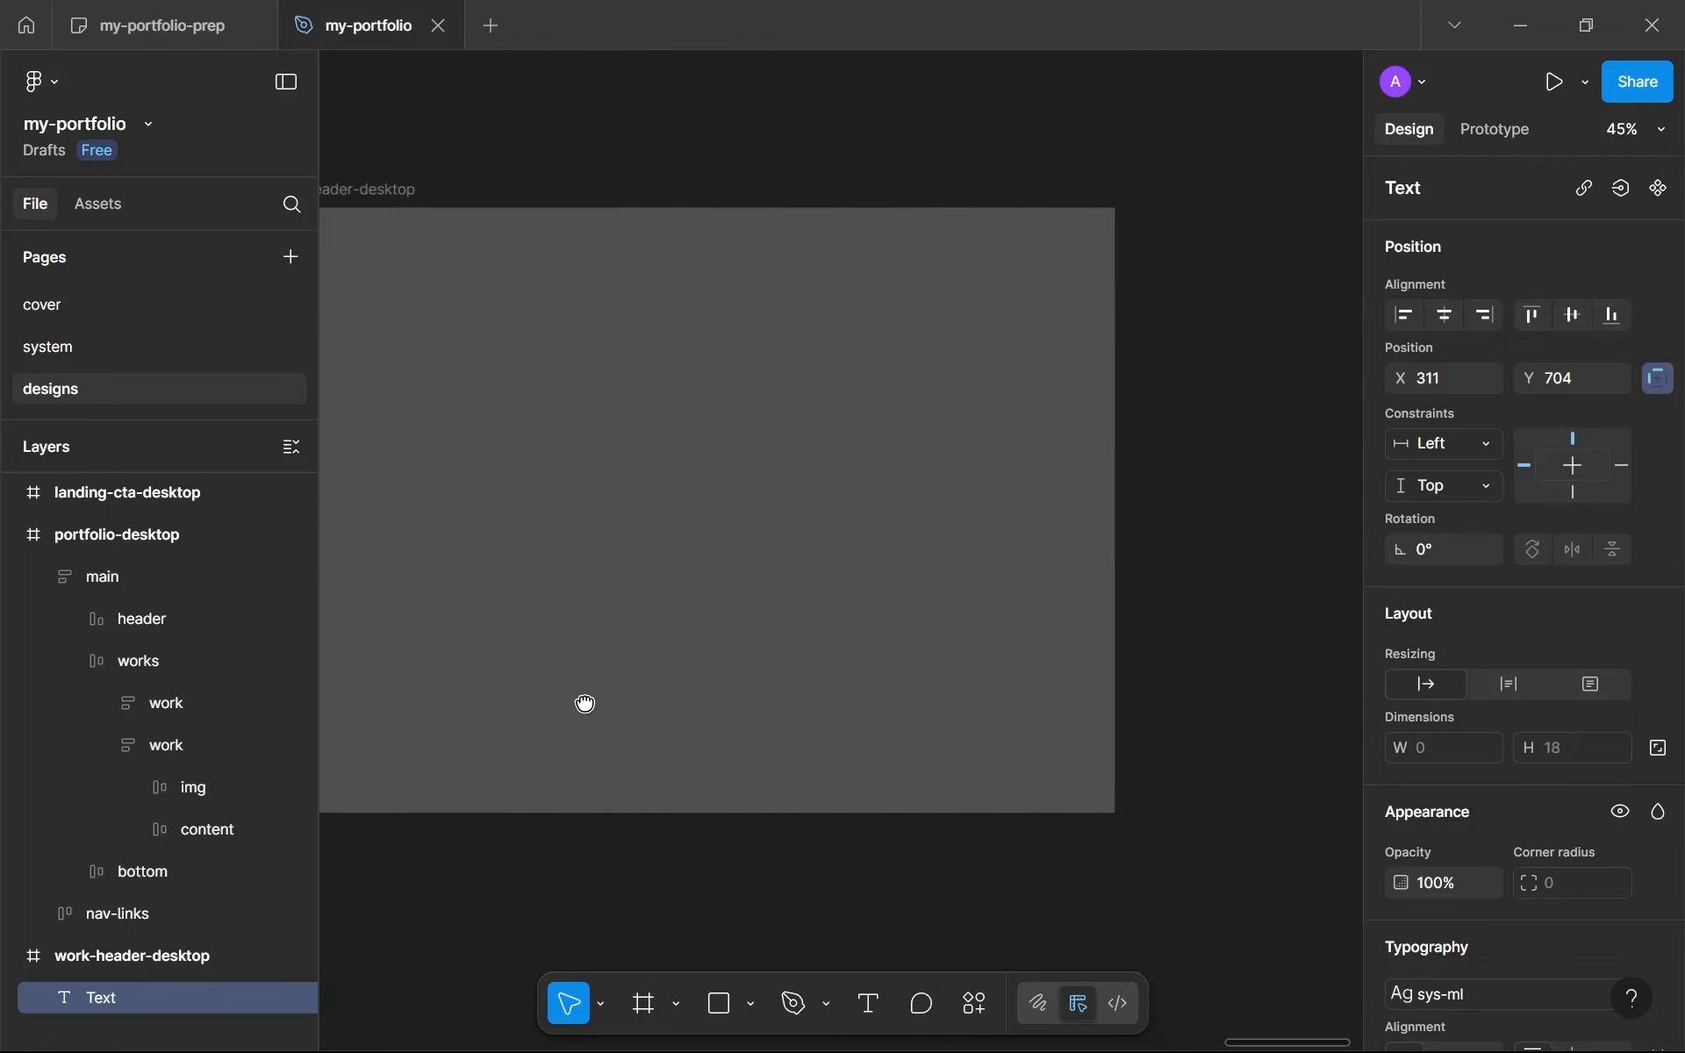
pyautogui.hscroll(-2, 903, 658)
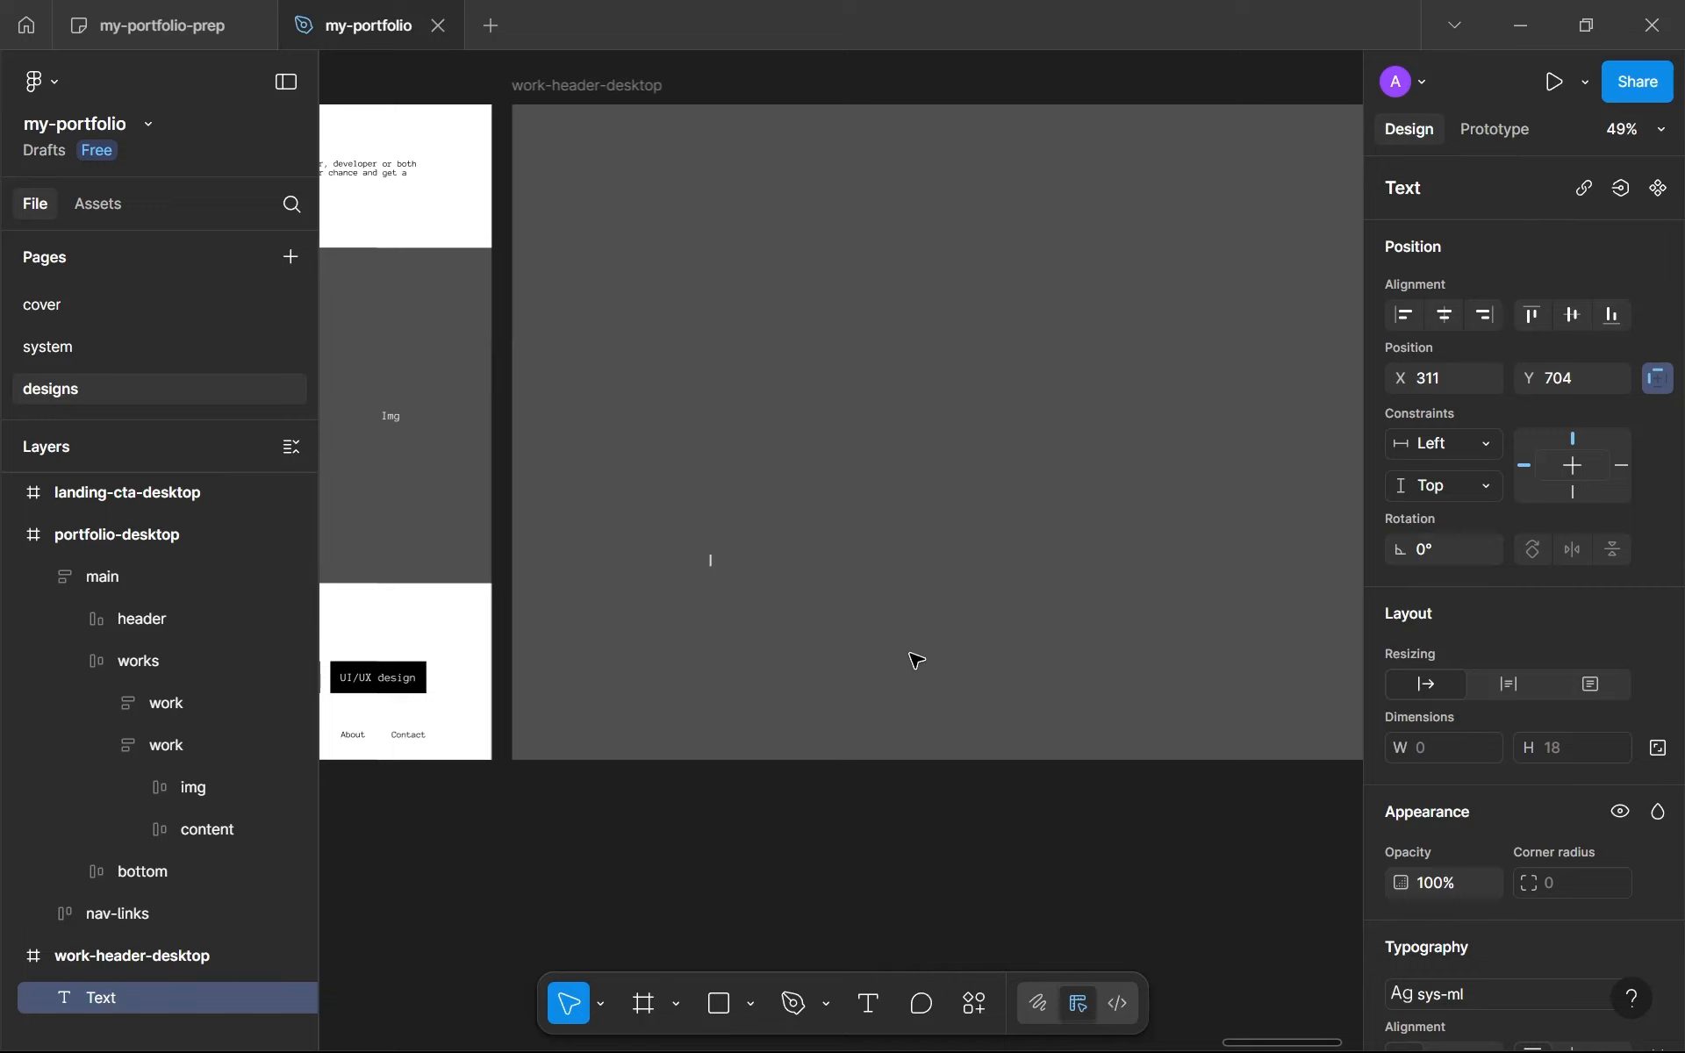
pyautogui.write('HTML Converter')
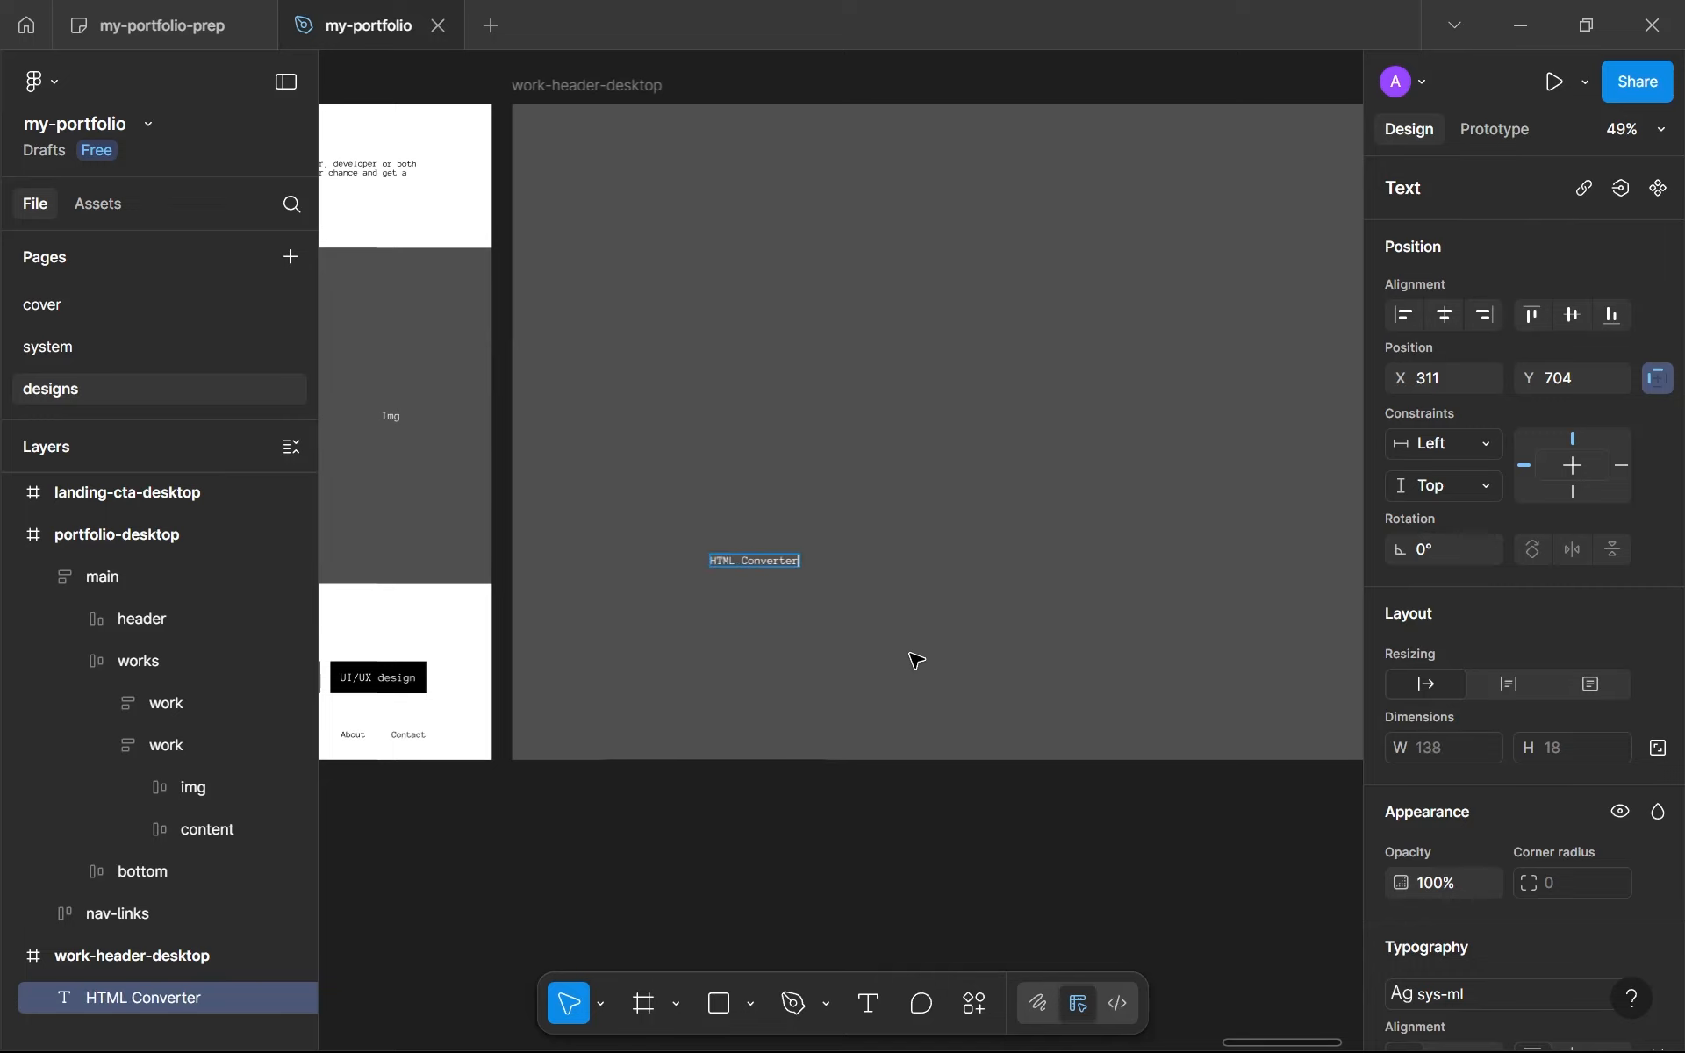
pyautogui.scroll(3, 842, 529)
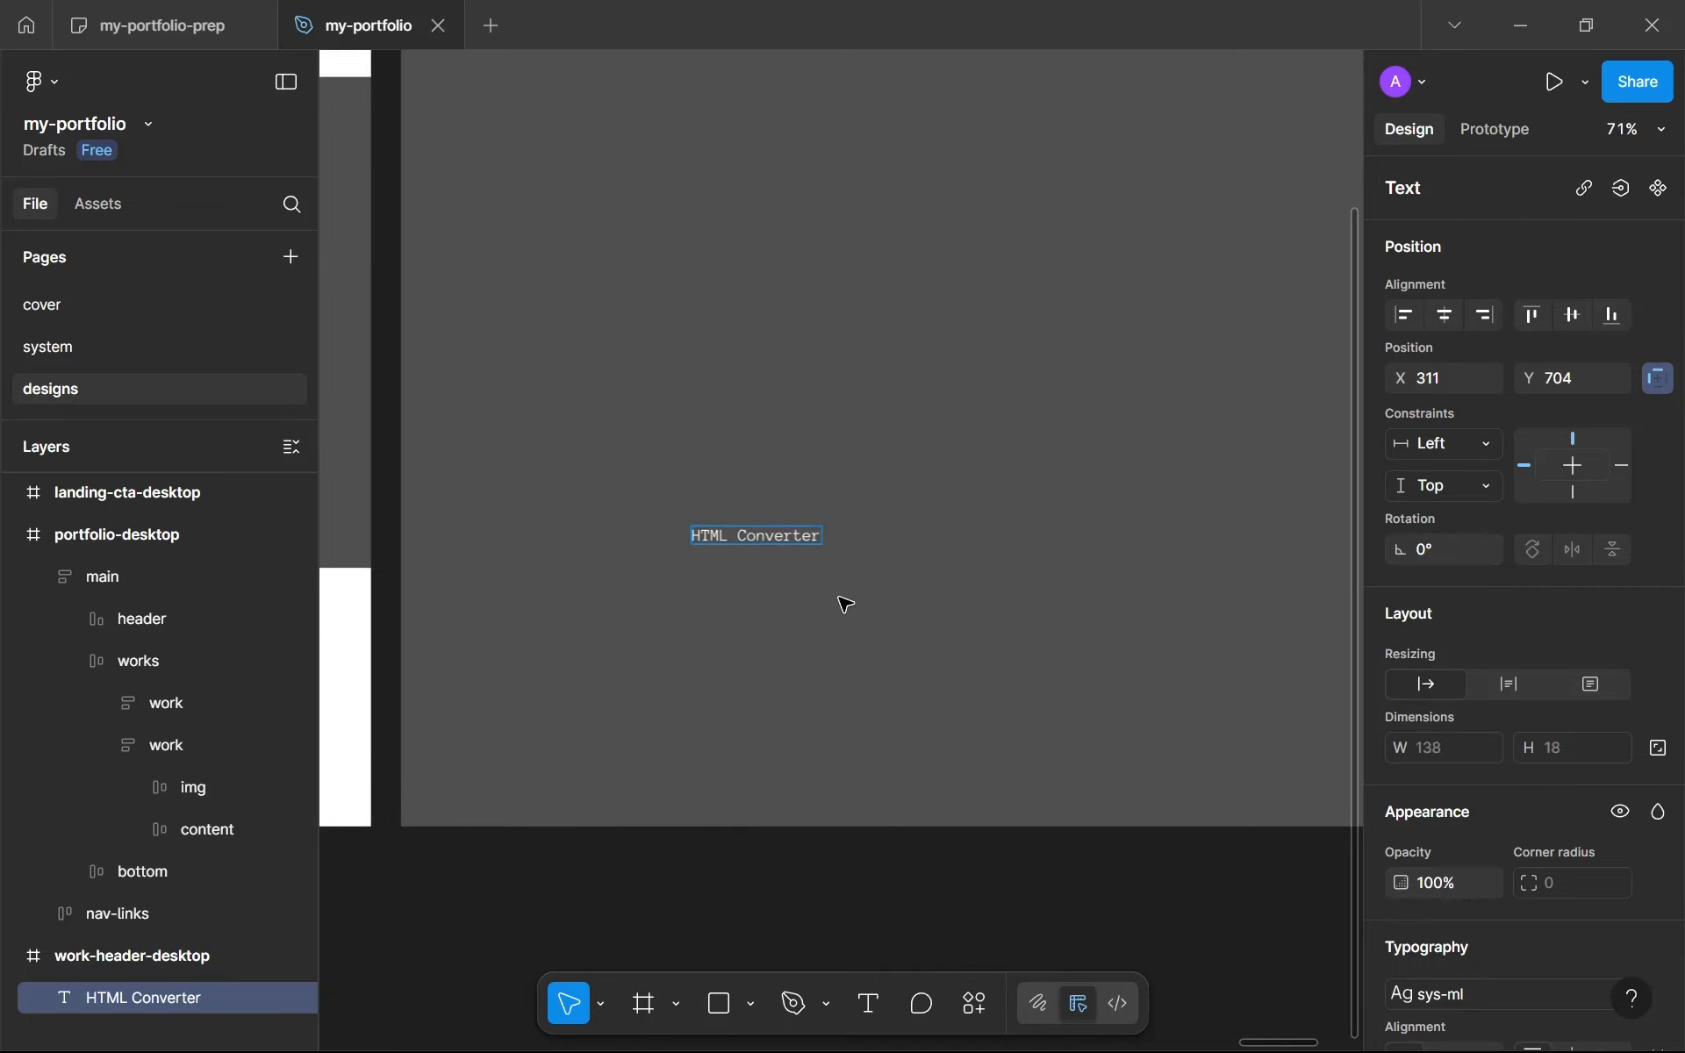
pyautogui.press('Escape')
# Step: Examine the header and body fonts on the system page, and return to the designs page
pyautogui.scroll(-6, 844, 603)
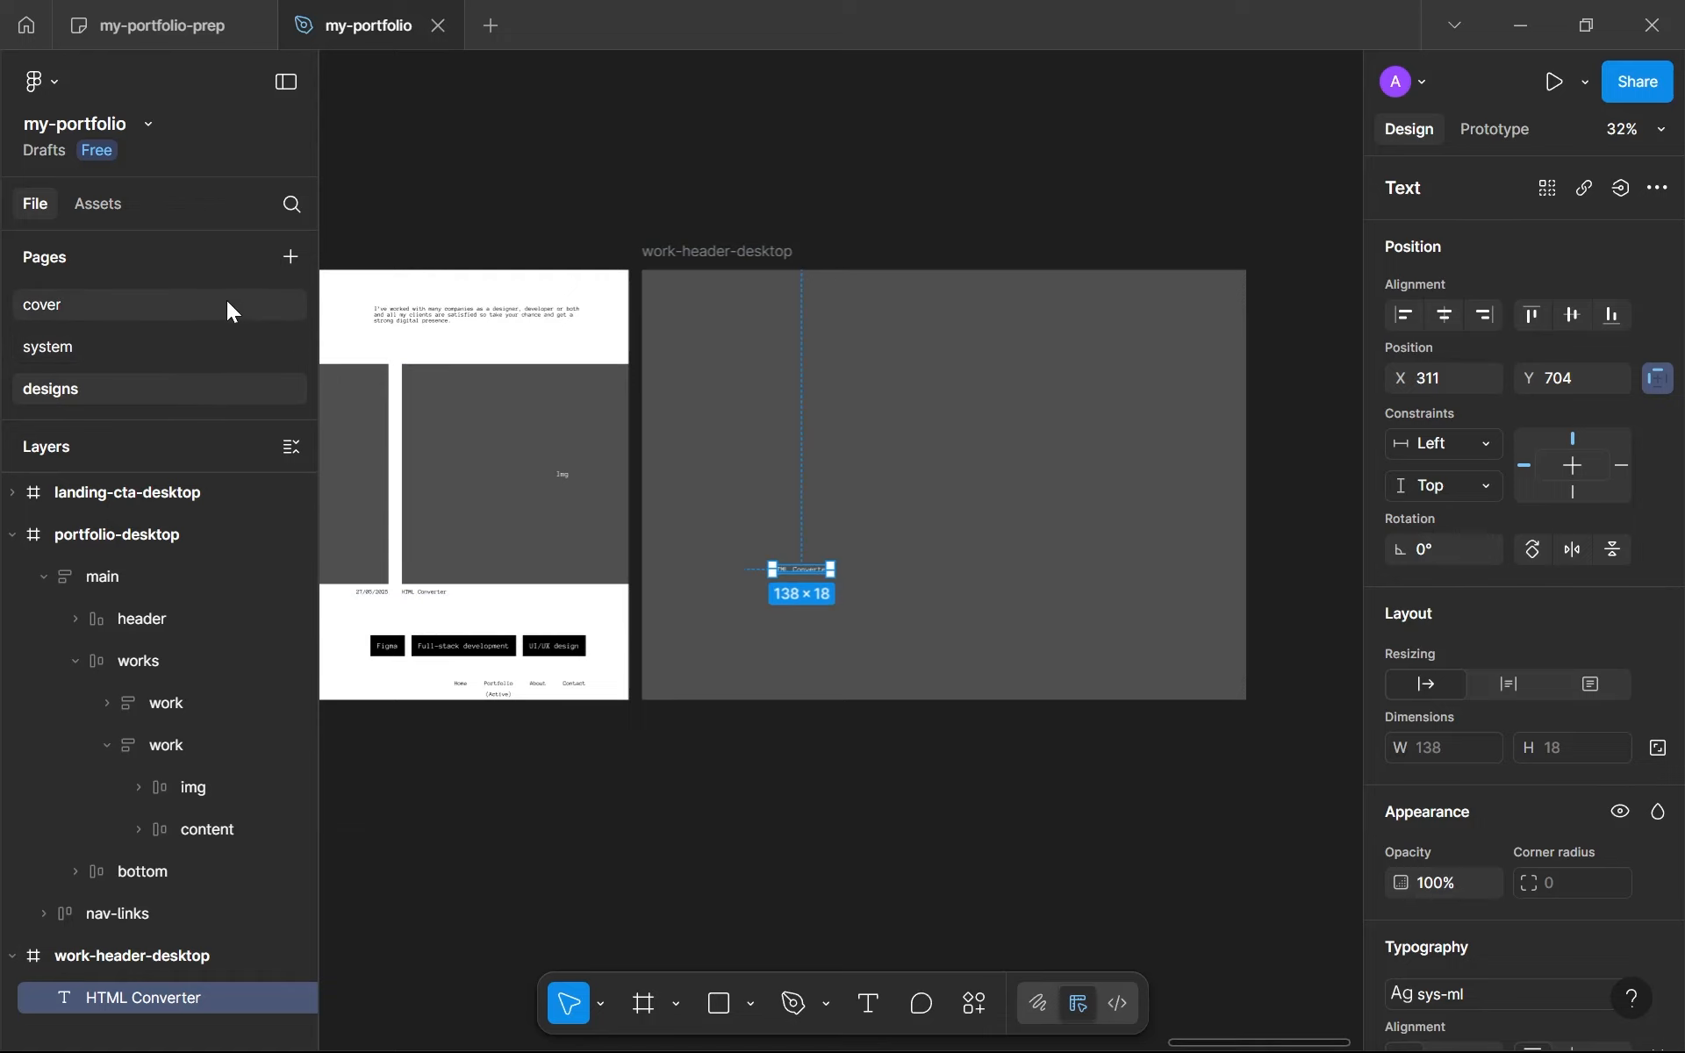
pyautogui.click(228, 333)
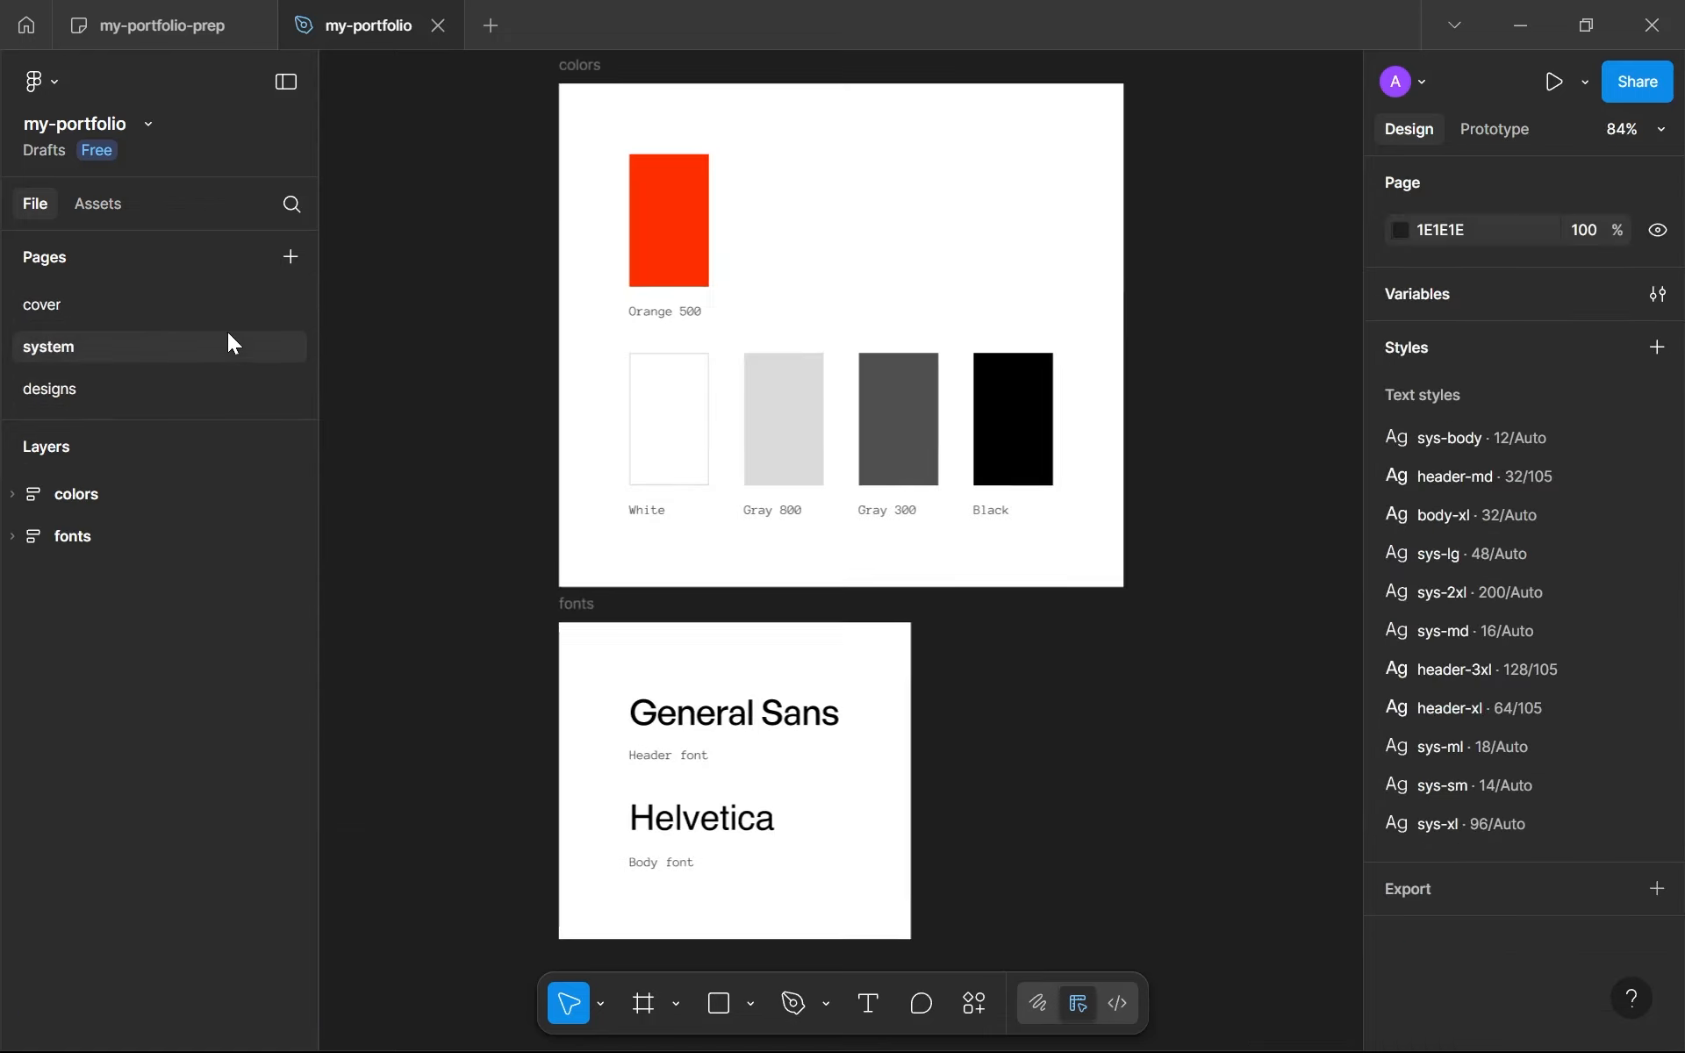
pyautogui.scroll(3, 707, 631)
pyautogui.scroll(-4, 715, 620)
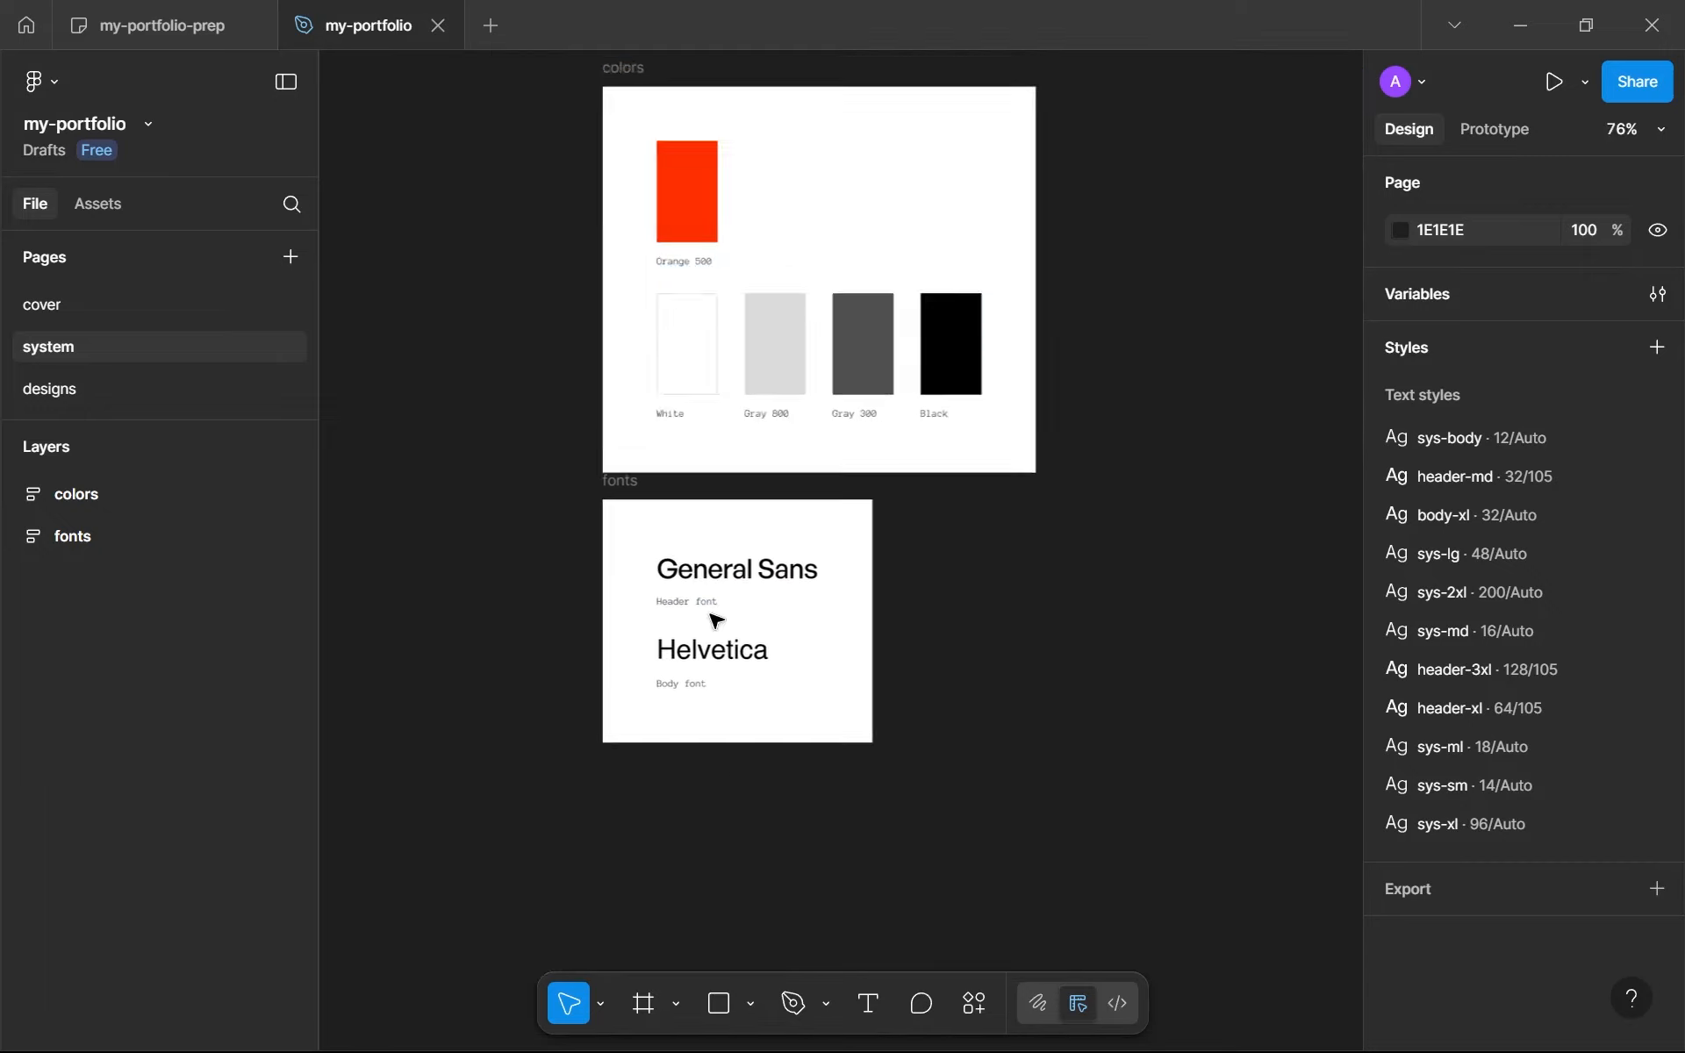
pyautogui.scroll(3, 715, 620)
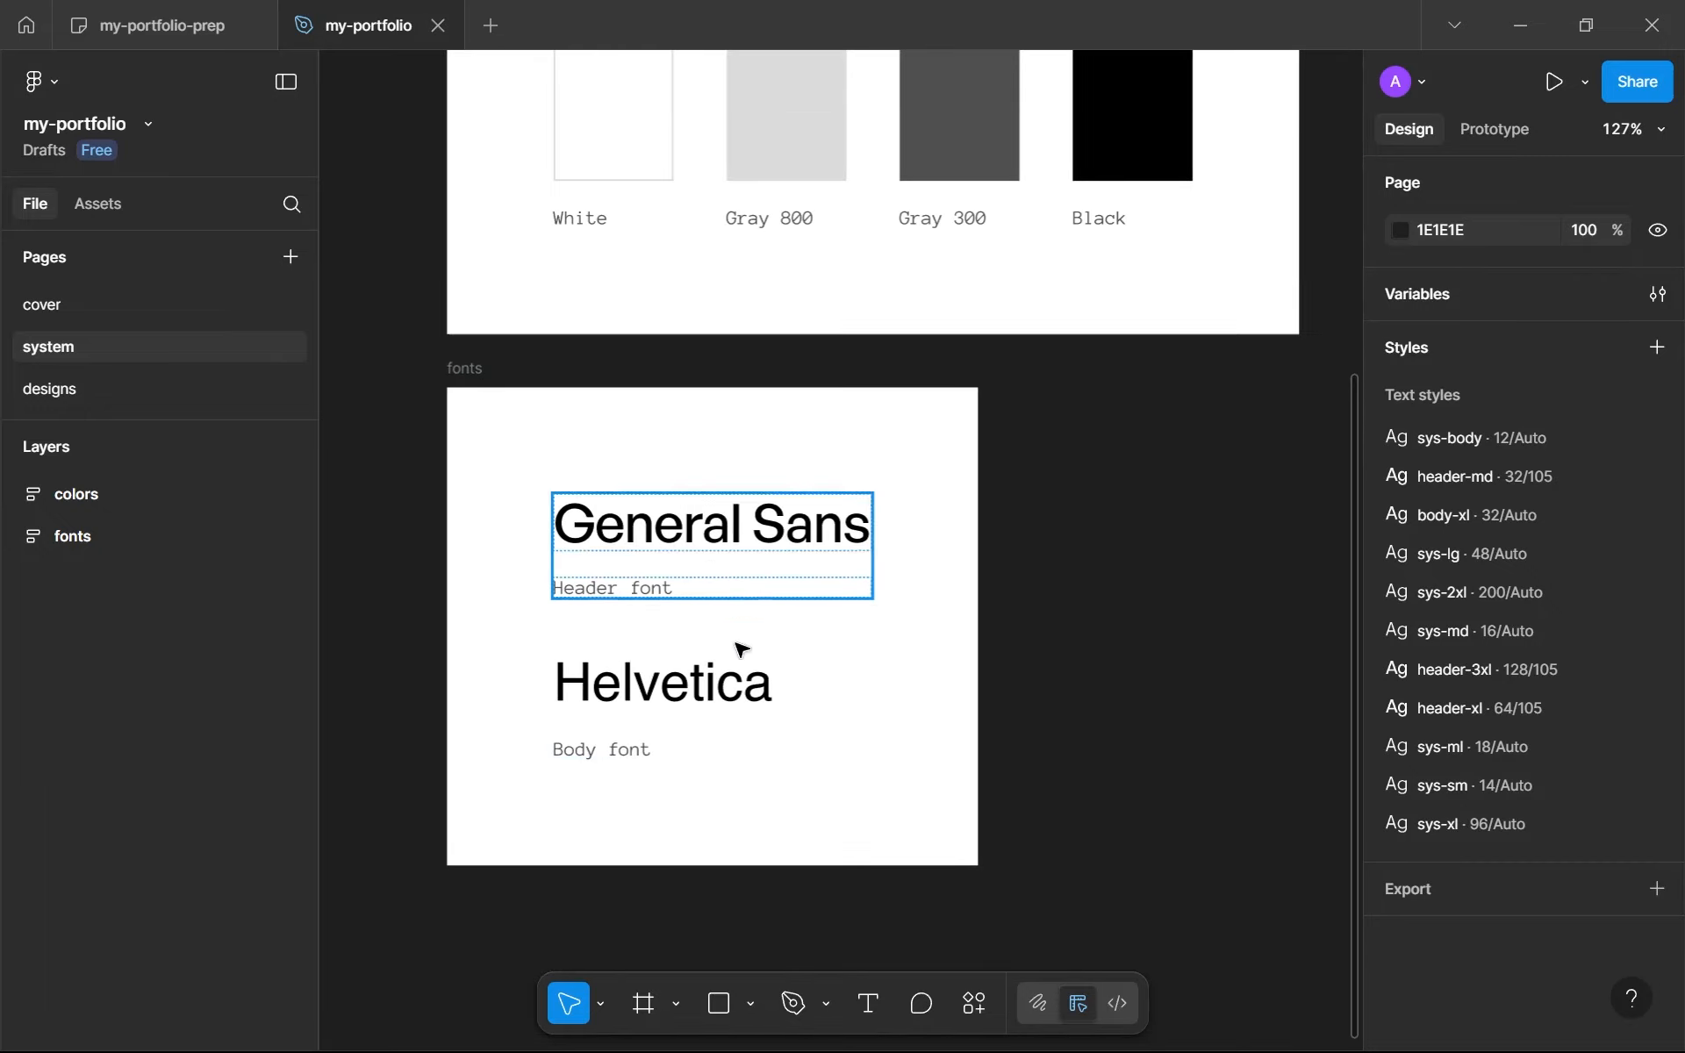
pyautogui.click(140, 381)
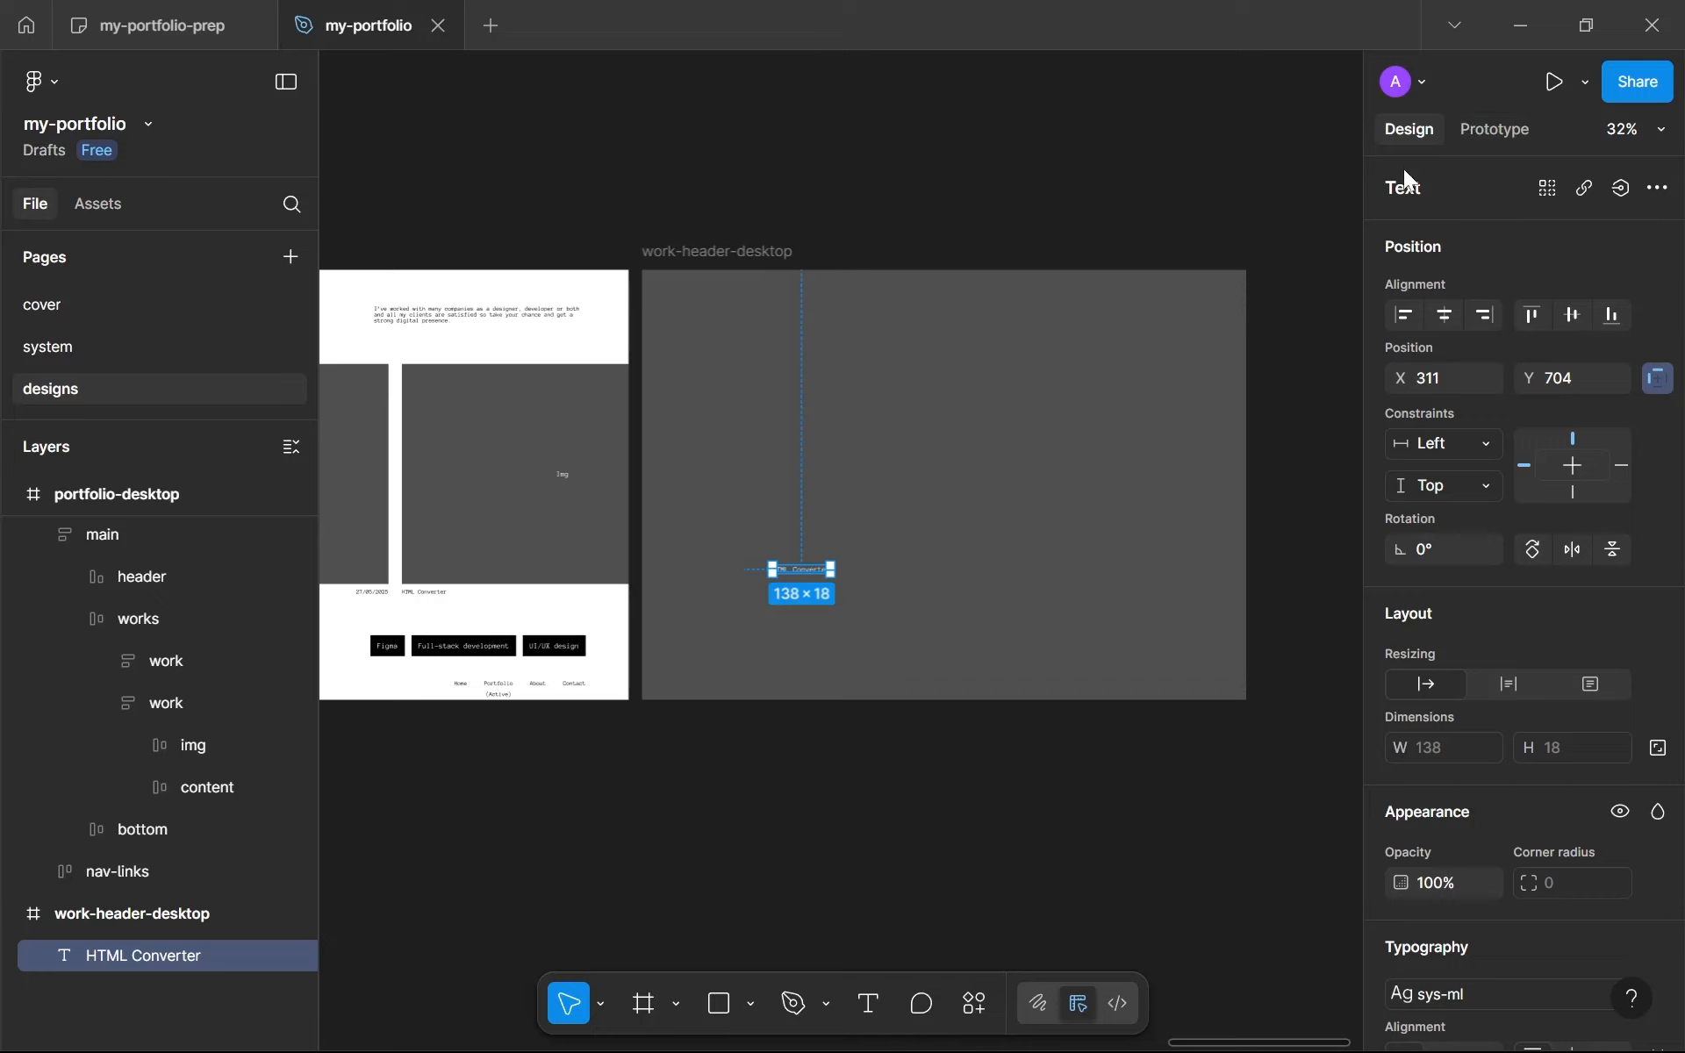
# Step: Try the header-3xl text style on the HTML Converter title
pyautogui.moveTo(900, 454); pyautogui.dragTo(850, 439)
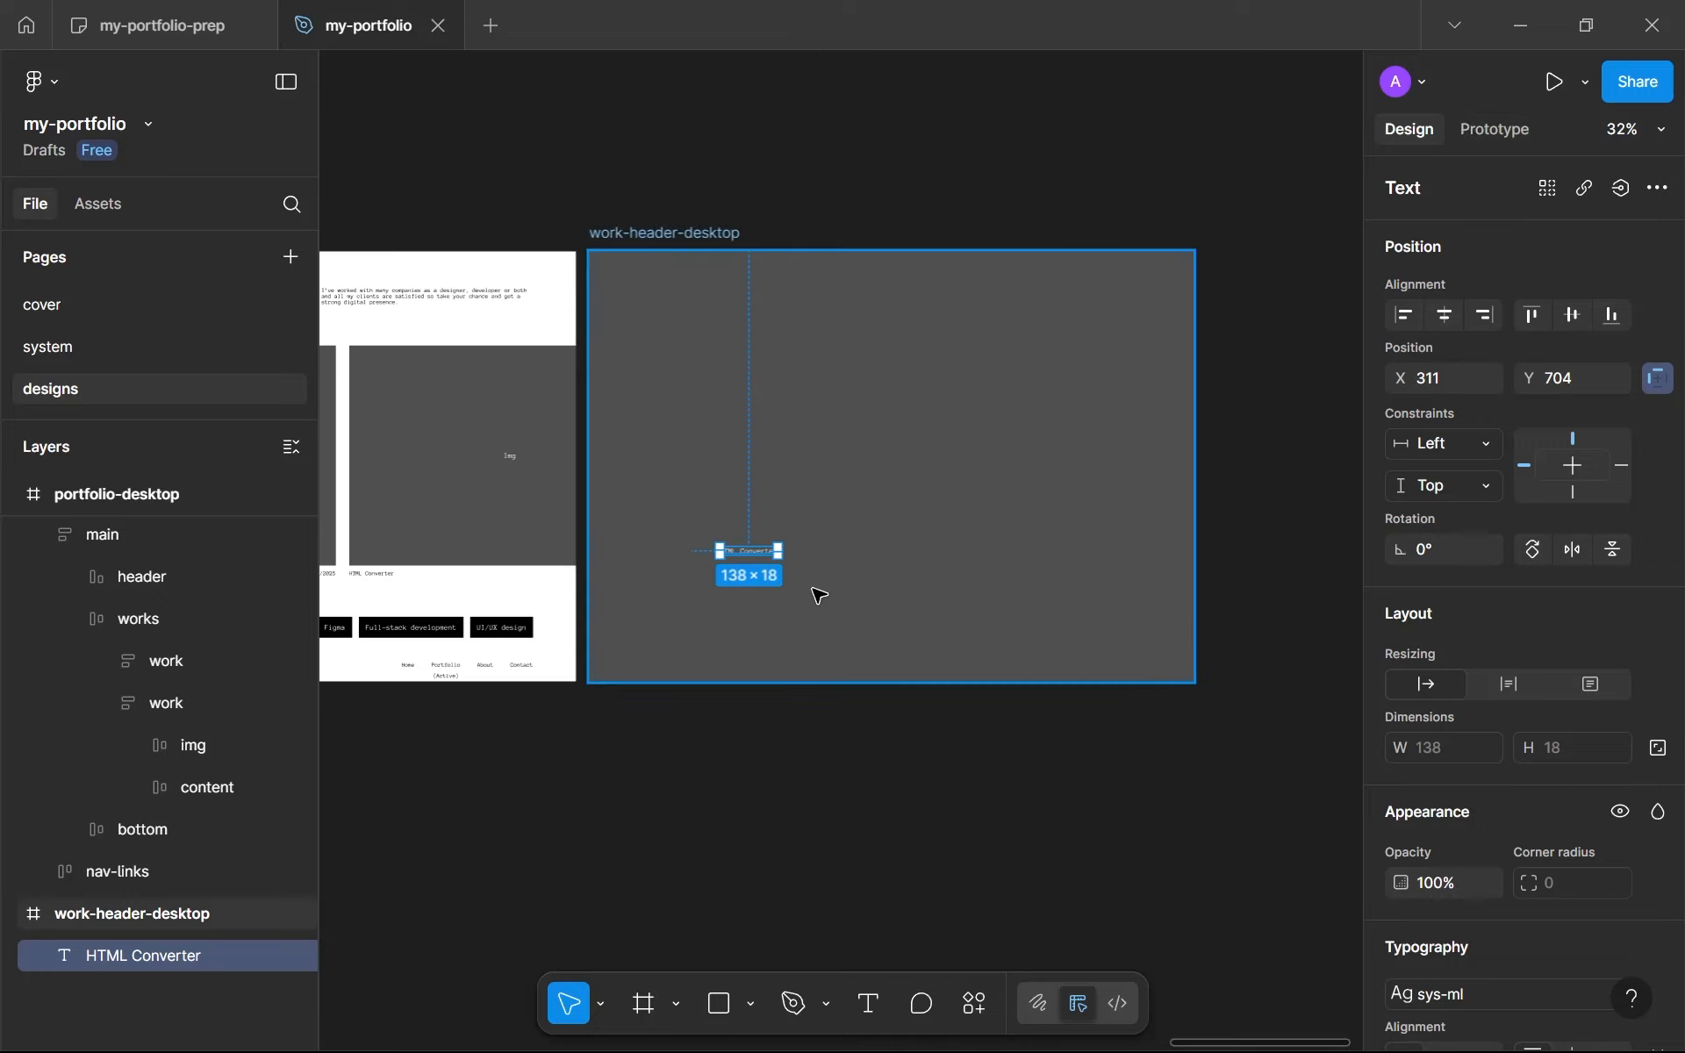
pyautogui.scroll(3, 816, 590)
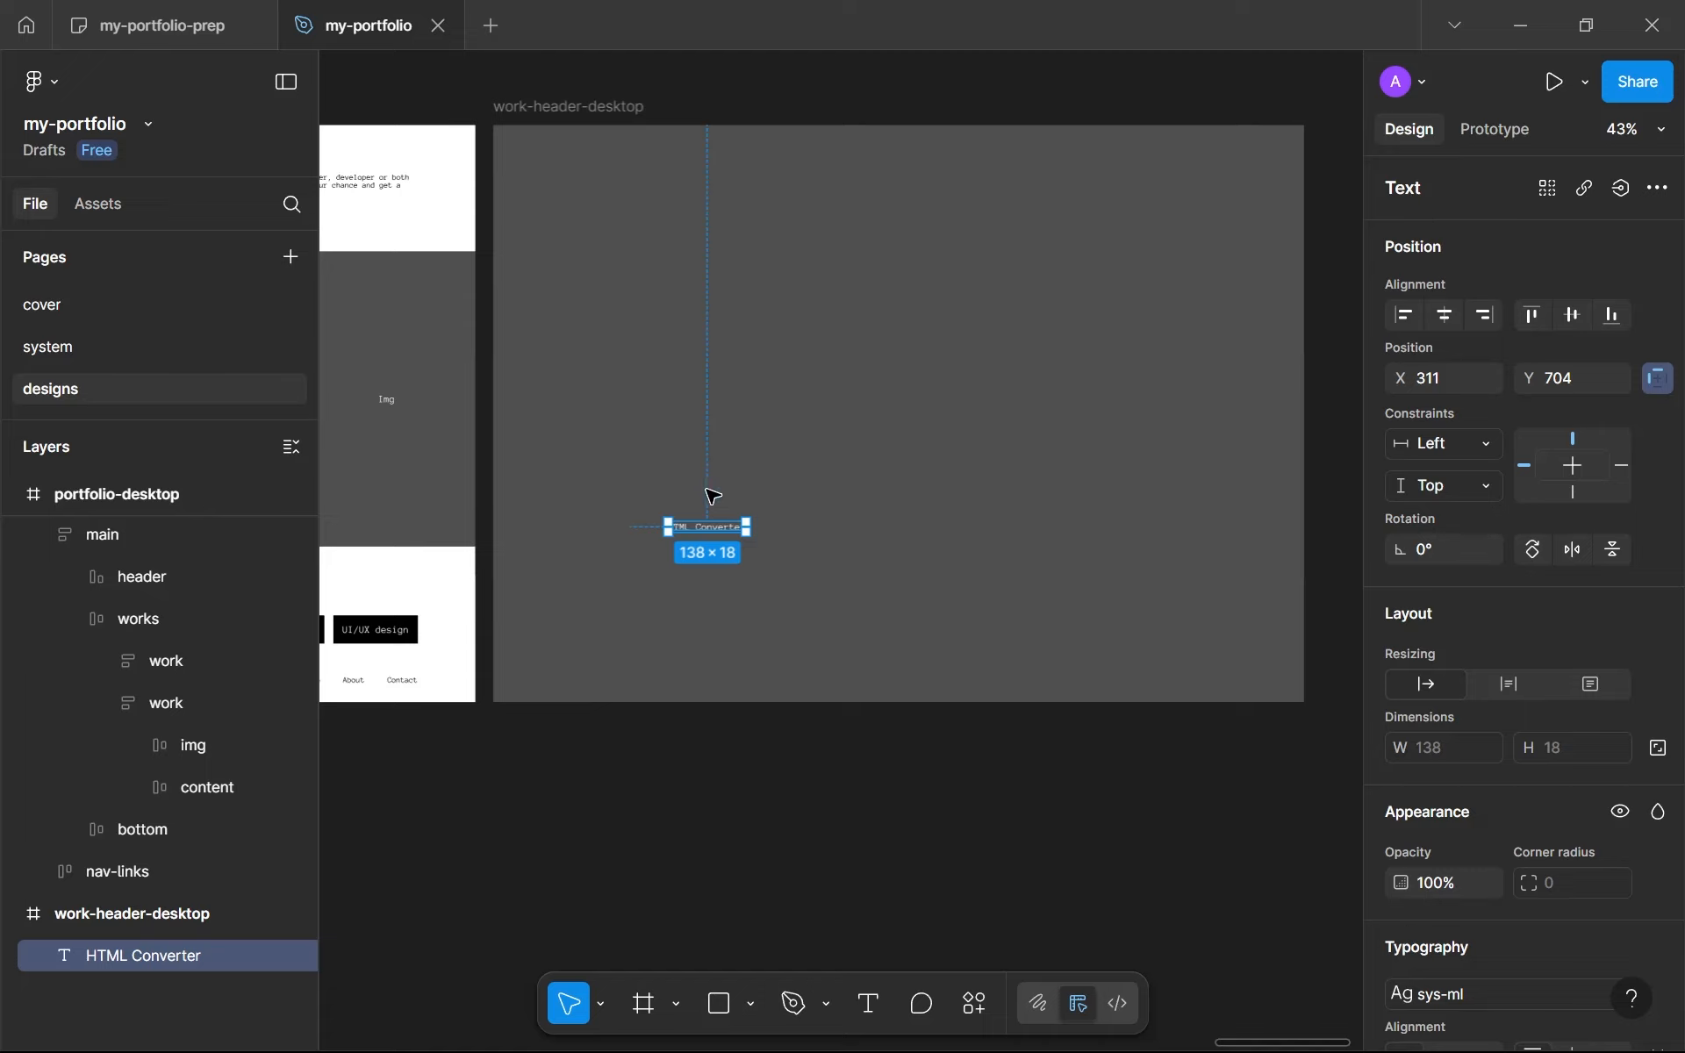
pyautogui.moveTo(709, 495); pyautogui.dragTo(661, 481)
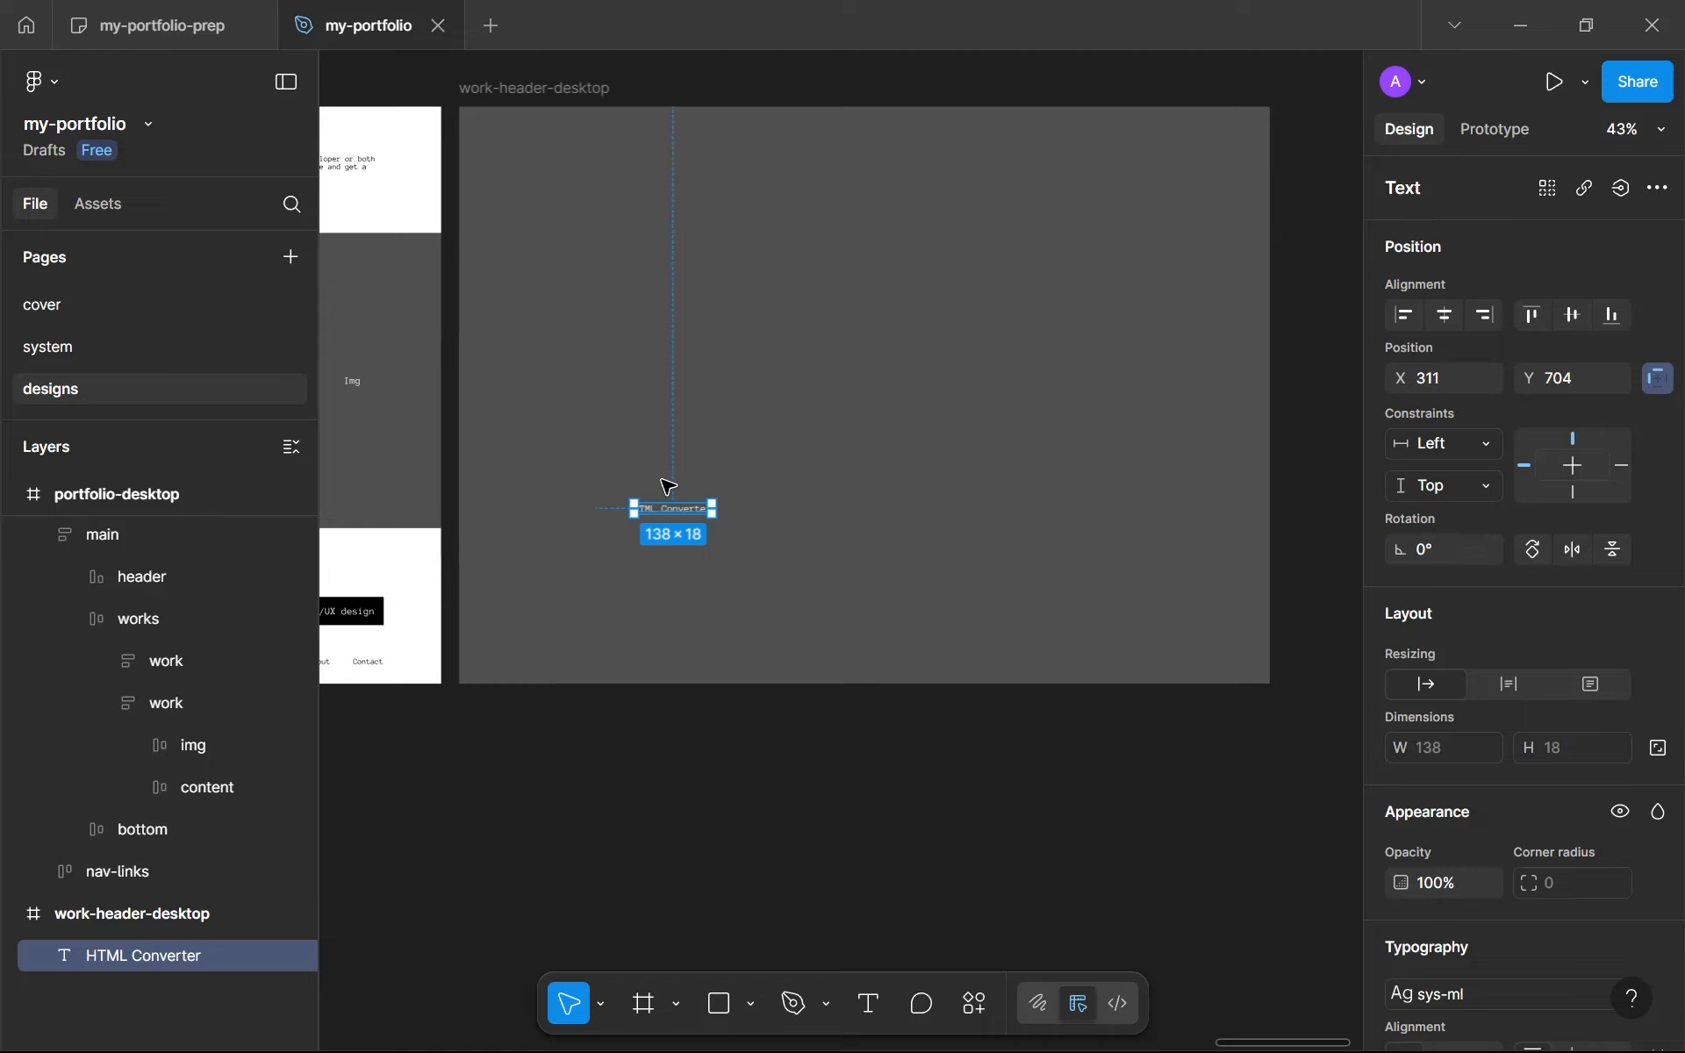
pyautogui.keyDown('ctrl'); pyautogui.scroll(5, 667, 485); pyautogui.keyUp('ctrl')
pyautogui.scroll(-3, 1461, 751)
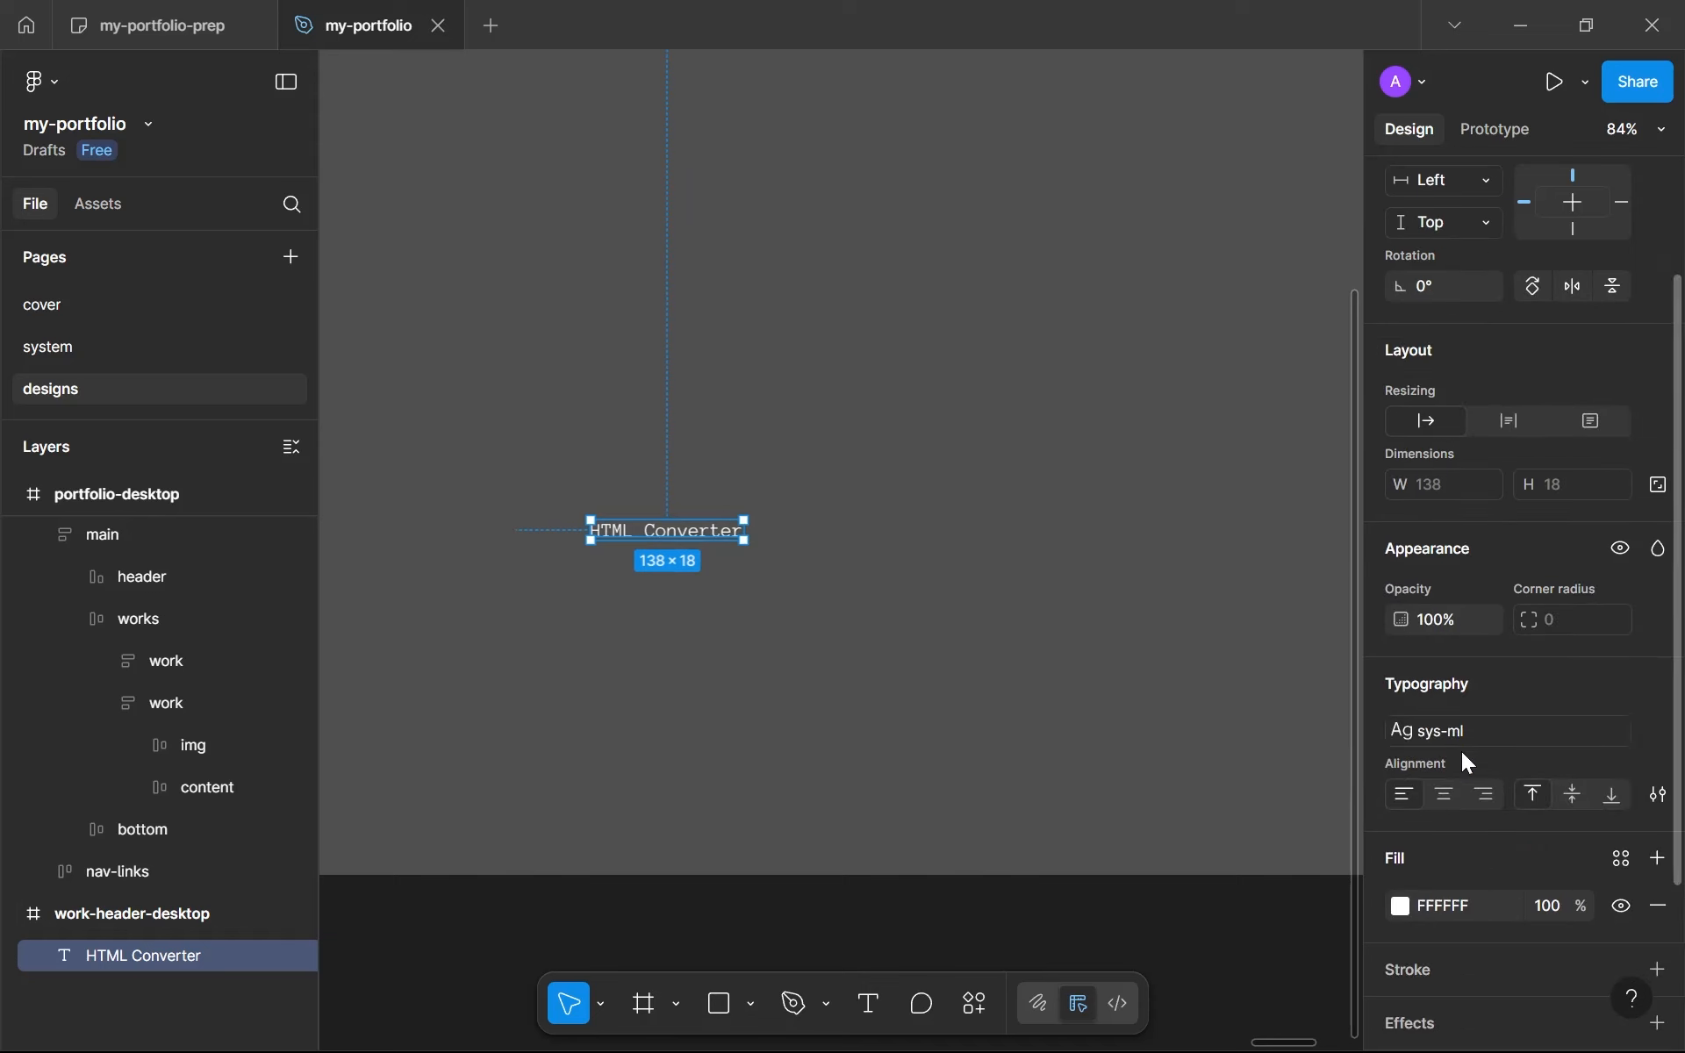
pyautogui.click(1545, 729)
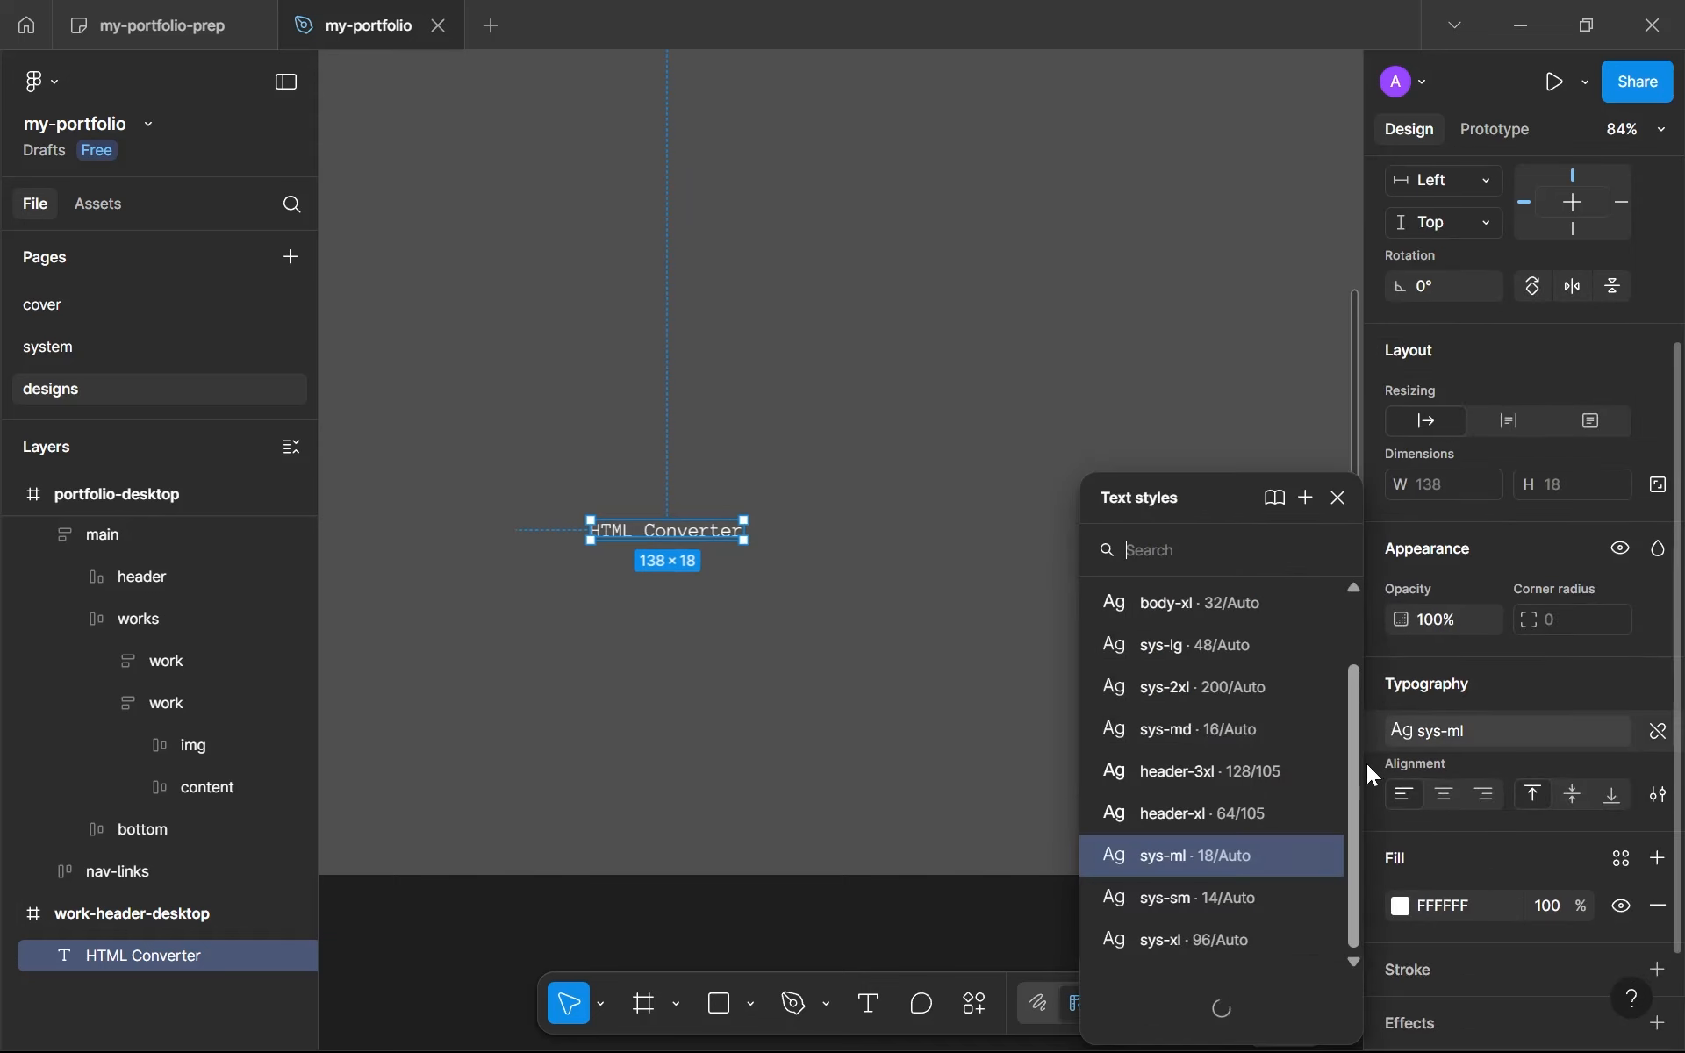
pyautogui.click(1245, 776)
pyautogui.keyDown('ctrl'); pyautogui.scroll(-5, 1251, 787); pyautogui.keyUp('ctrl')
# Step: Try the sys-2xl and sys-lg text styles on the HTML Converter title
pyautogui.click(1429, 730)
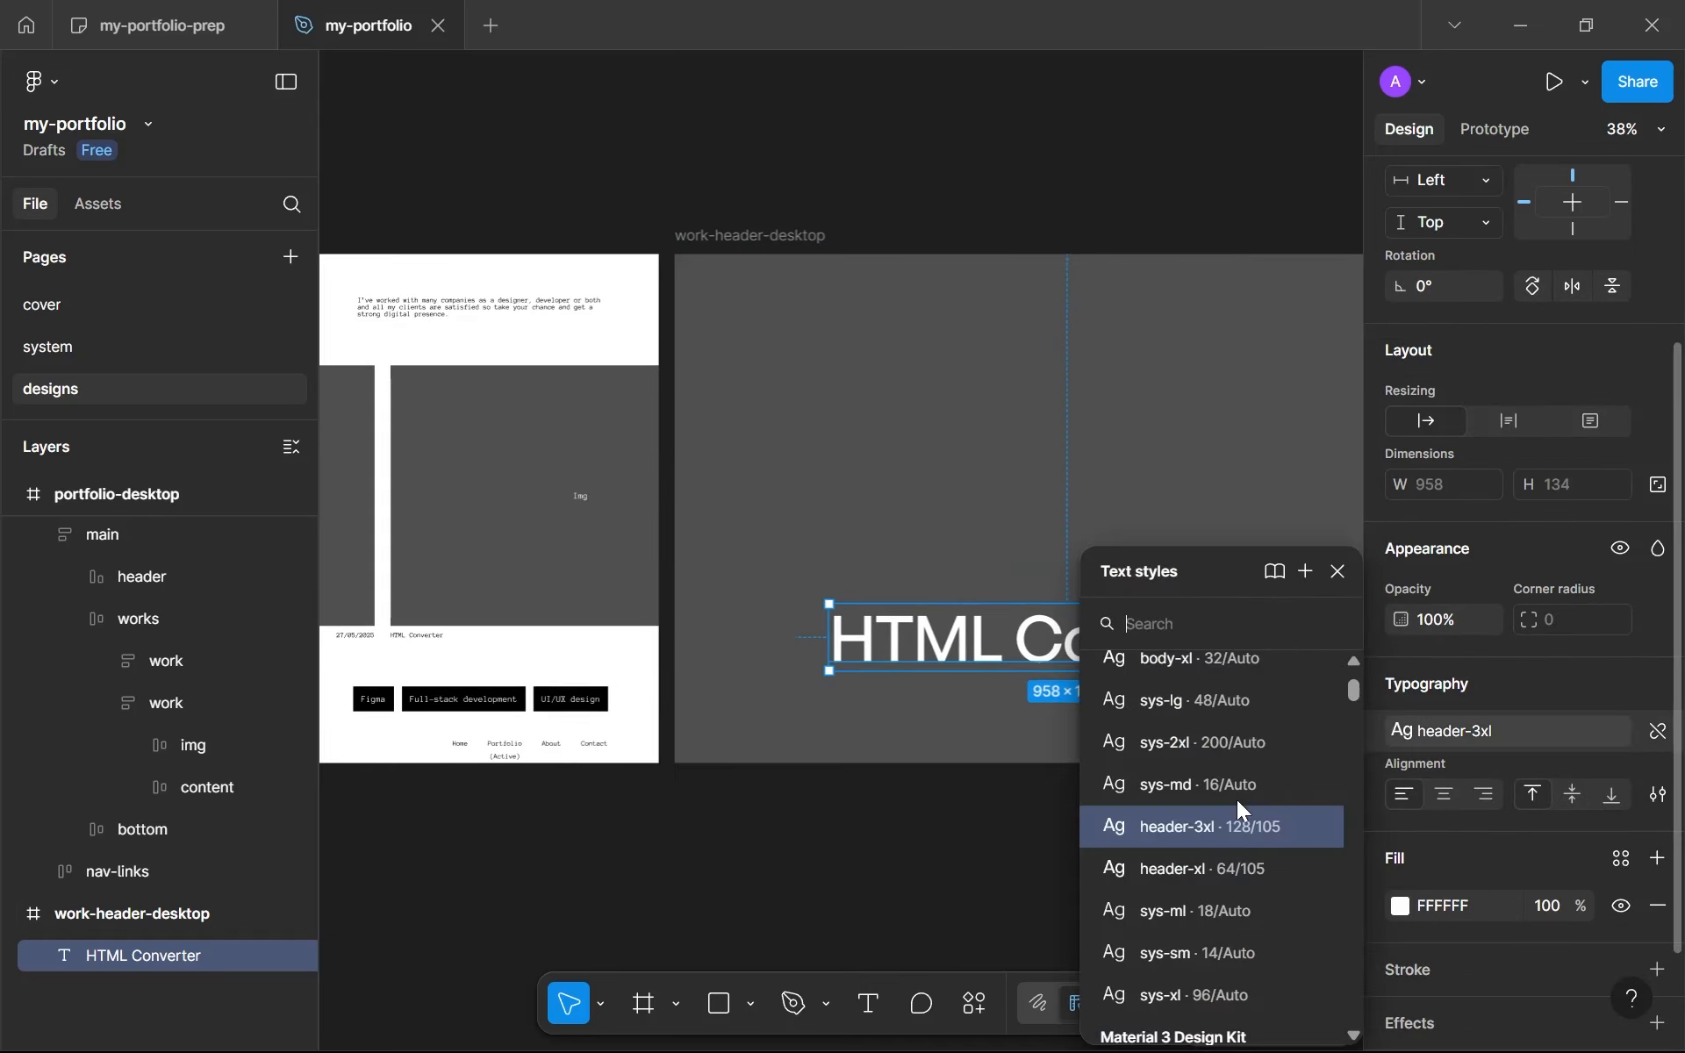
pyautogui.scroll(2, 1238, 877)
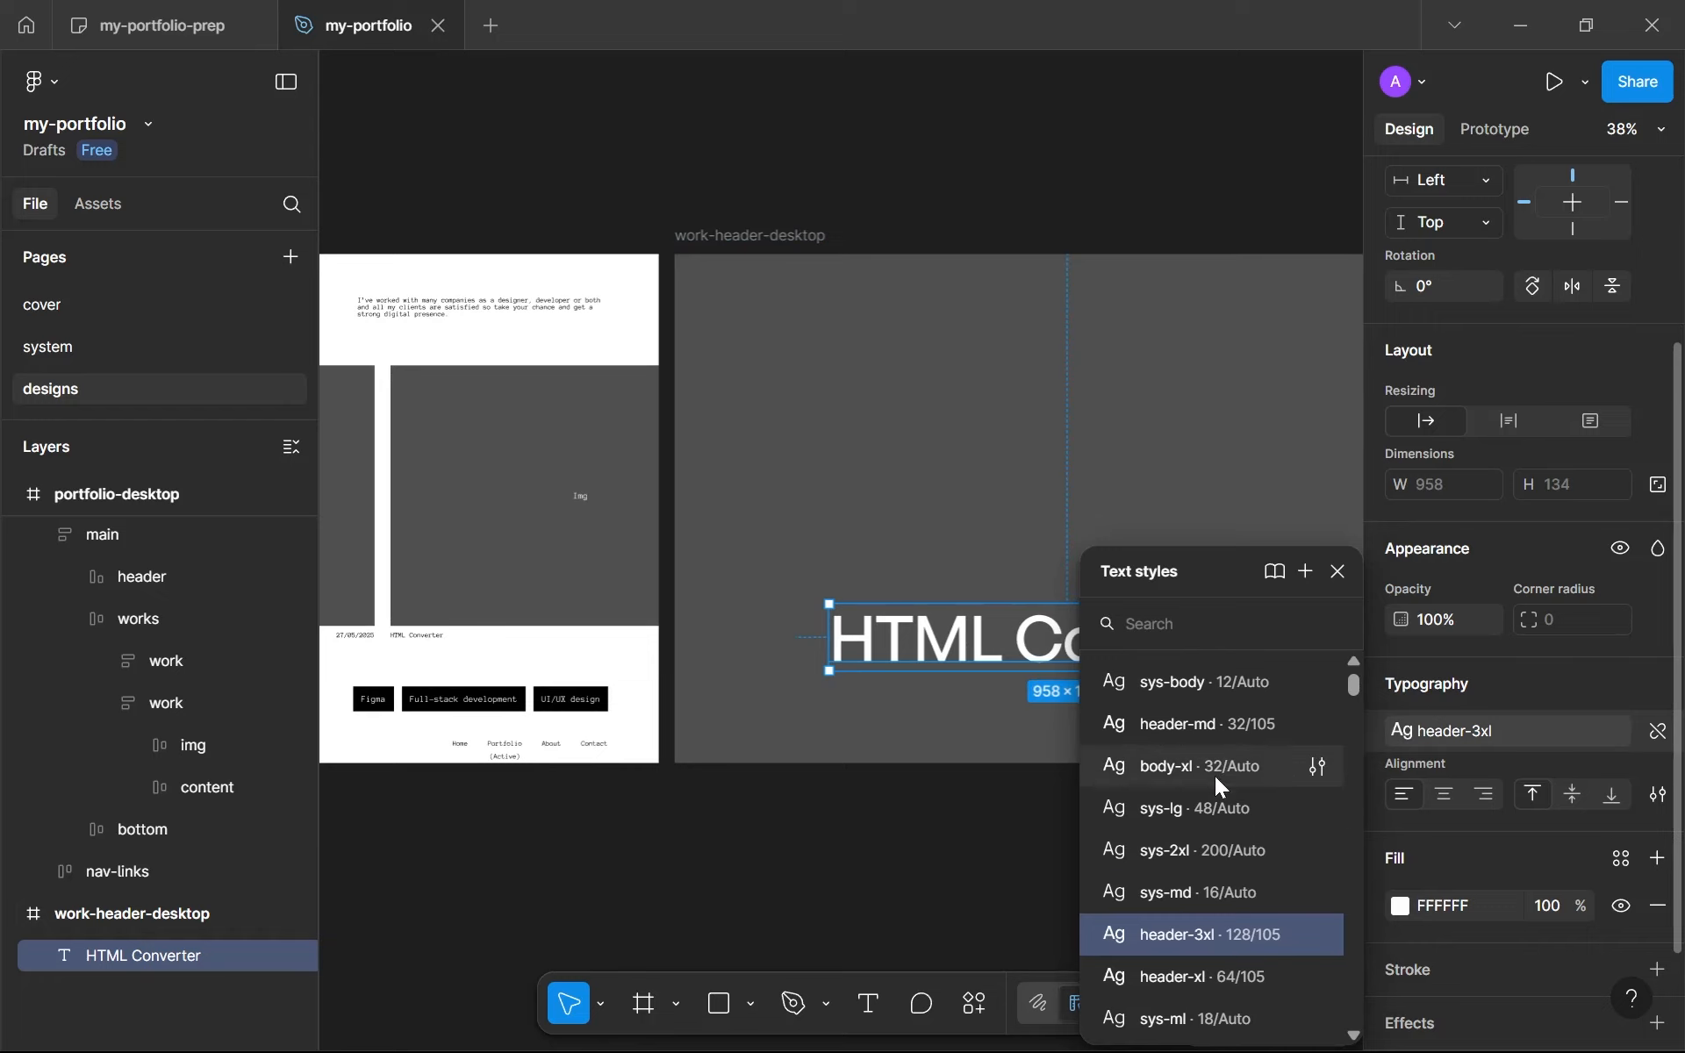
pyautogui.click(1246, 850)
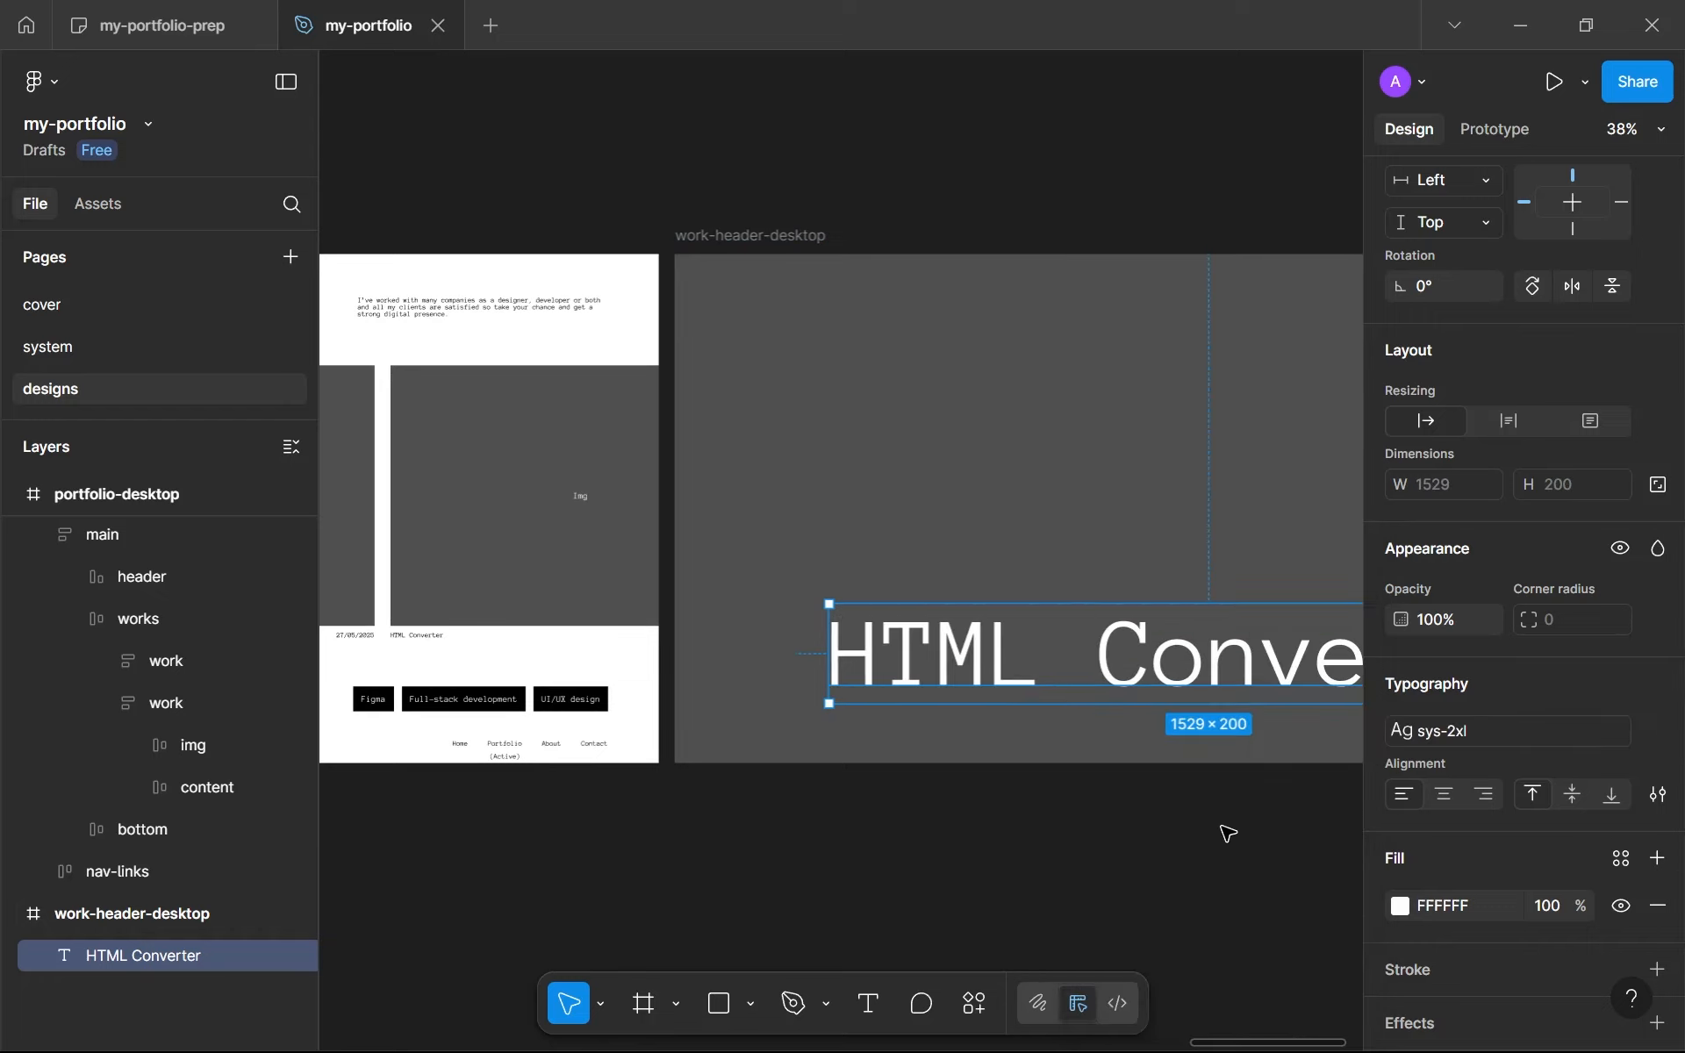
pyautogui.keyDown('ctrl'); pyautogui.scroll(-3, 1056, 796); pyautogui.keyUp('ctrl')
pyautogui.hscroll(1, 1056, 796)
pyautogui.click(1507, 741)
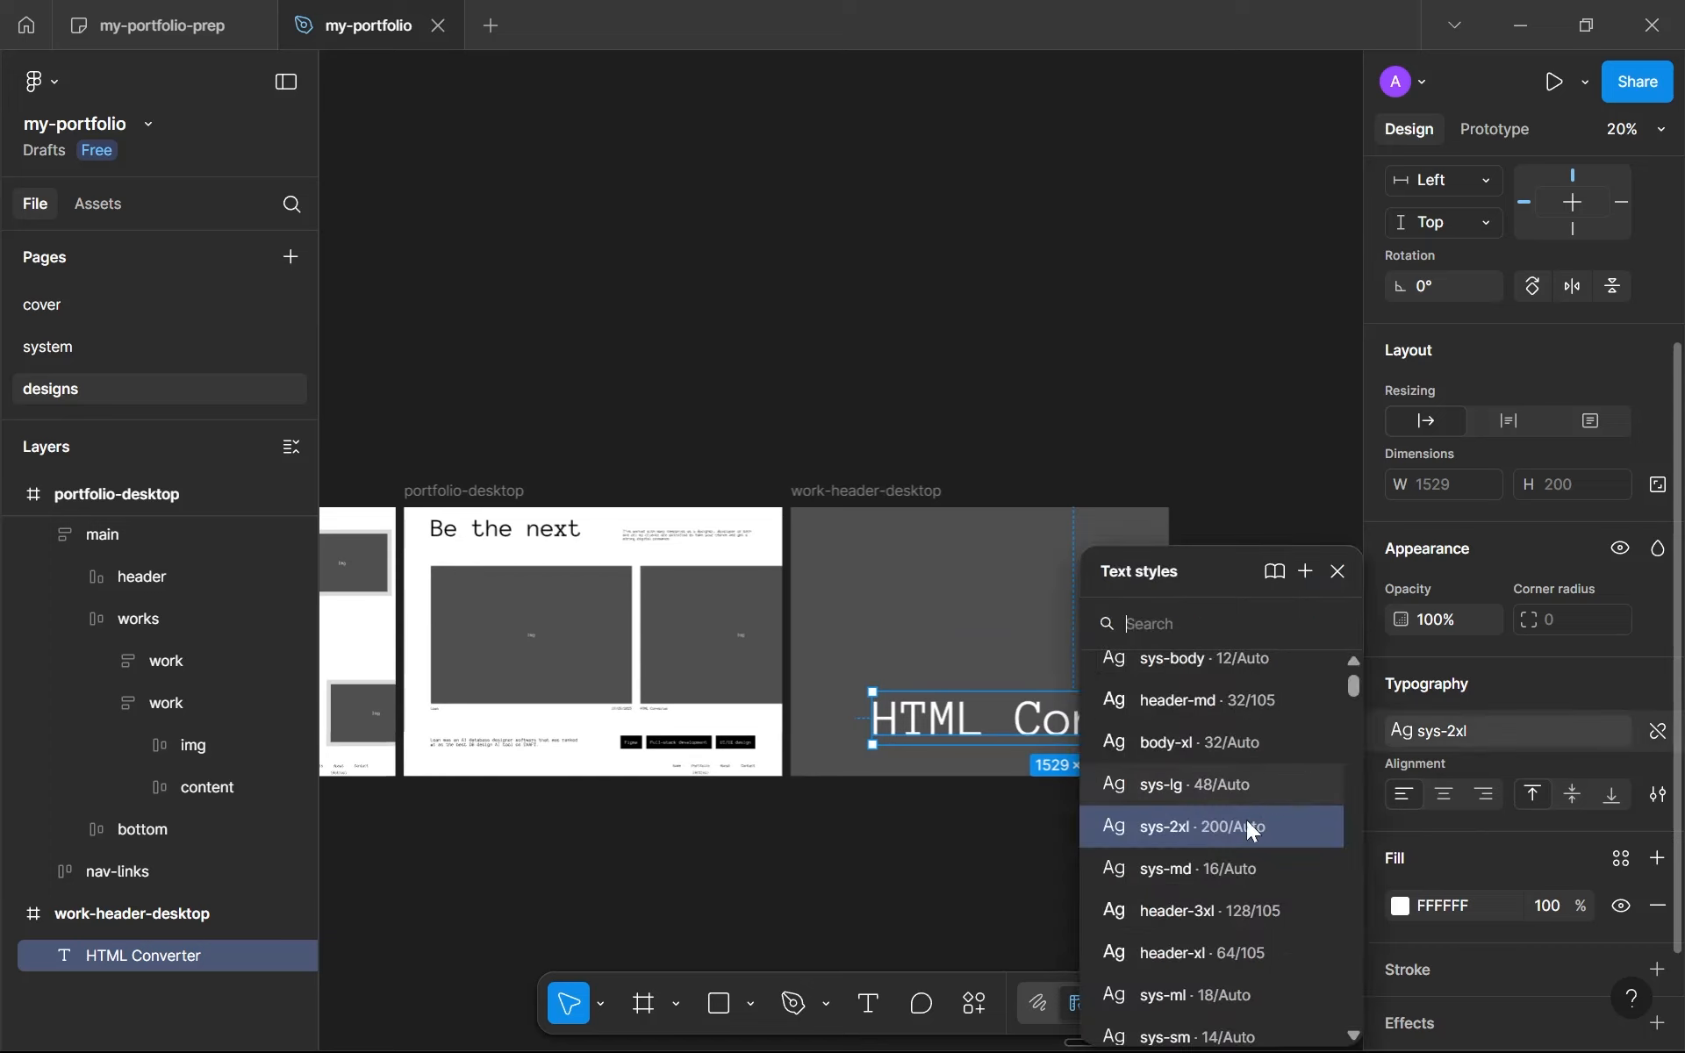
pyautogui.click(1195, 788)
pyautogui.keyDown('ctrl'); pyautogui.scroll(3, 944, 733); pyautogui.keyUp('ctrl')
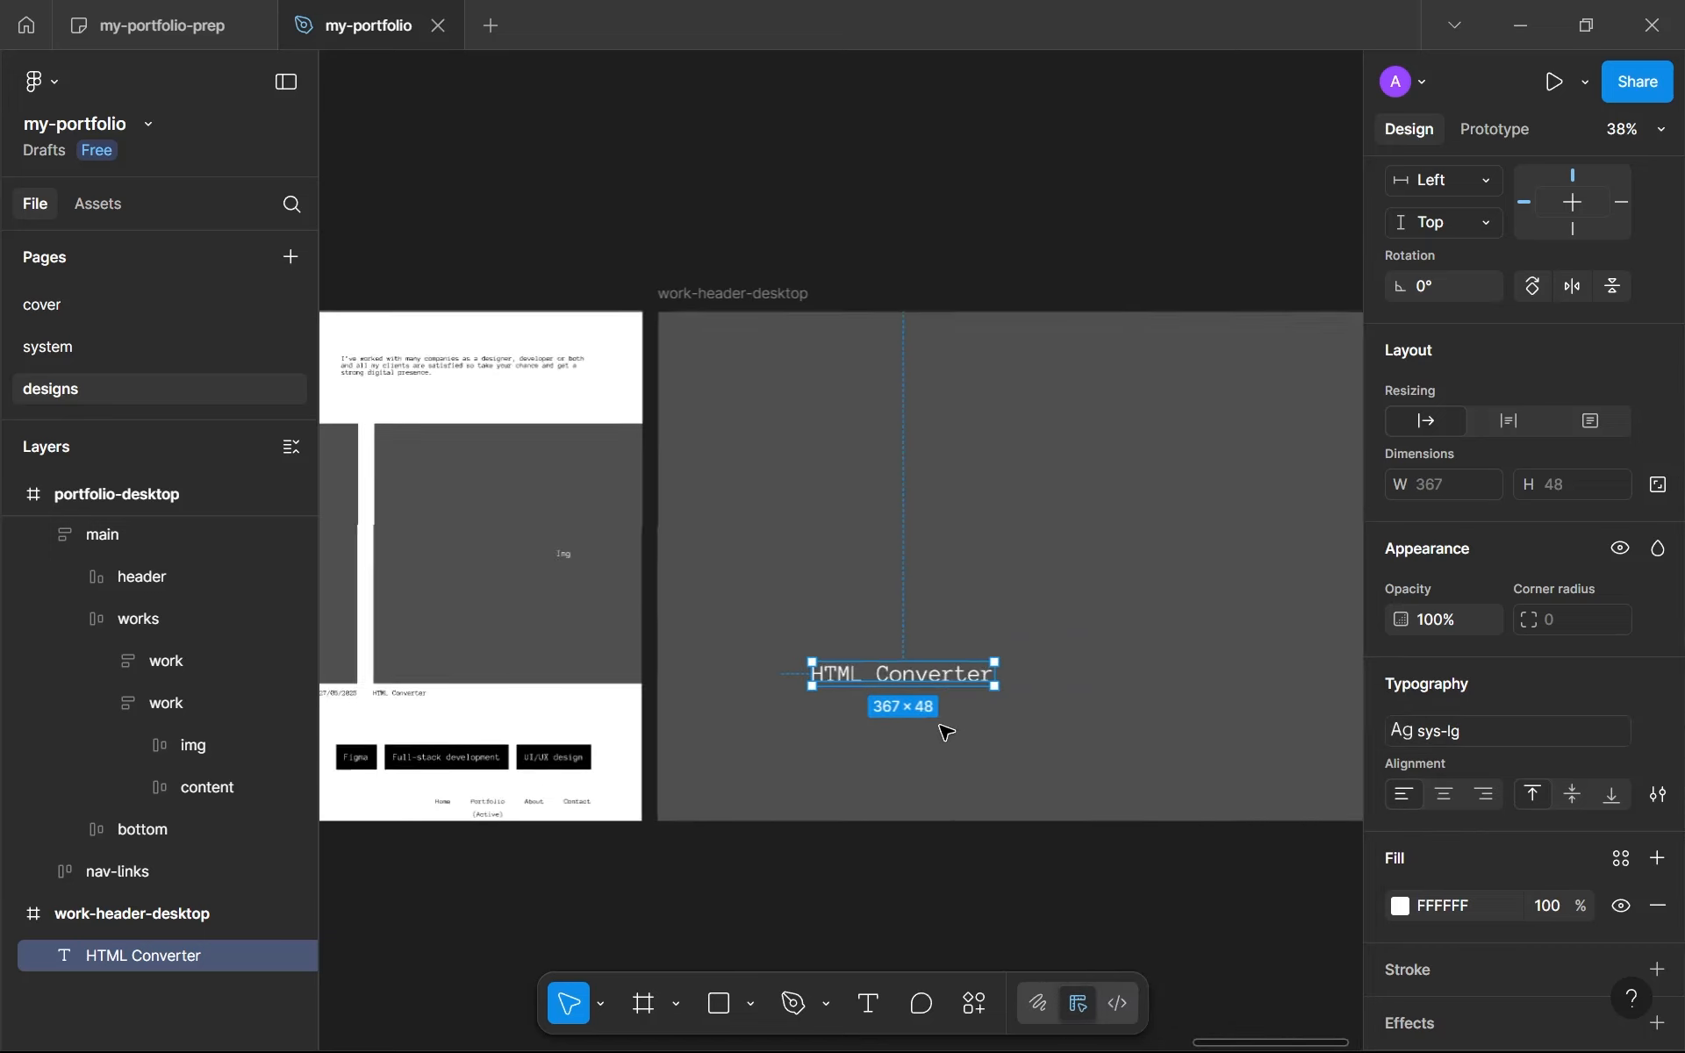
pyautogui.keyDown('ctrl'); pyautogui.scroll(2, 895, 709); pyautogui.keyUp('ctrl')
pyautogui.keyDown('ctrl'); pyautogui.scroll(-2, 872, 703); pyautogui.keyUp('ctrl')
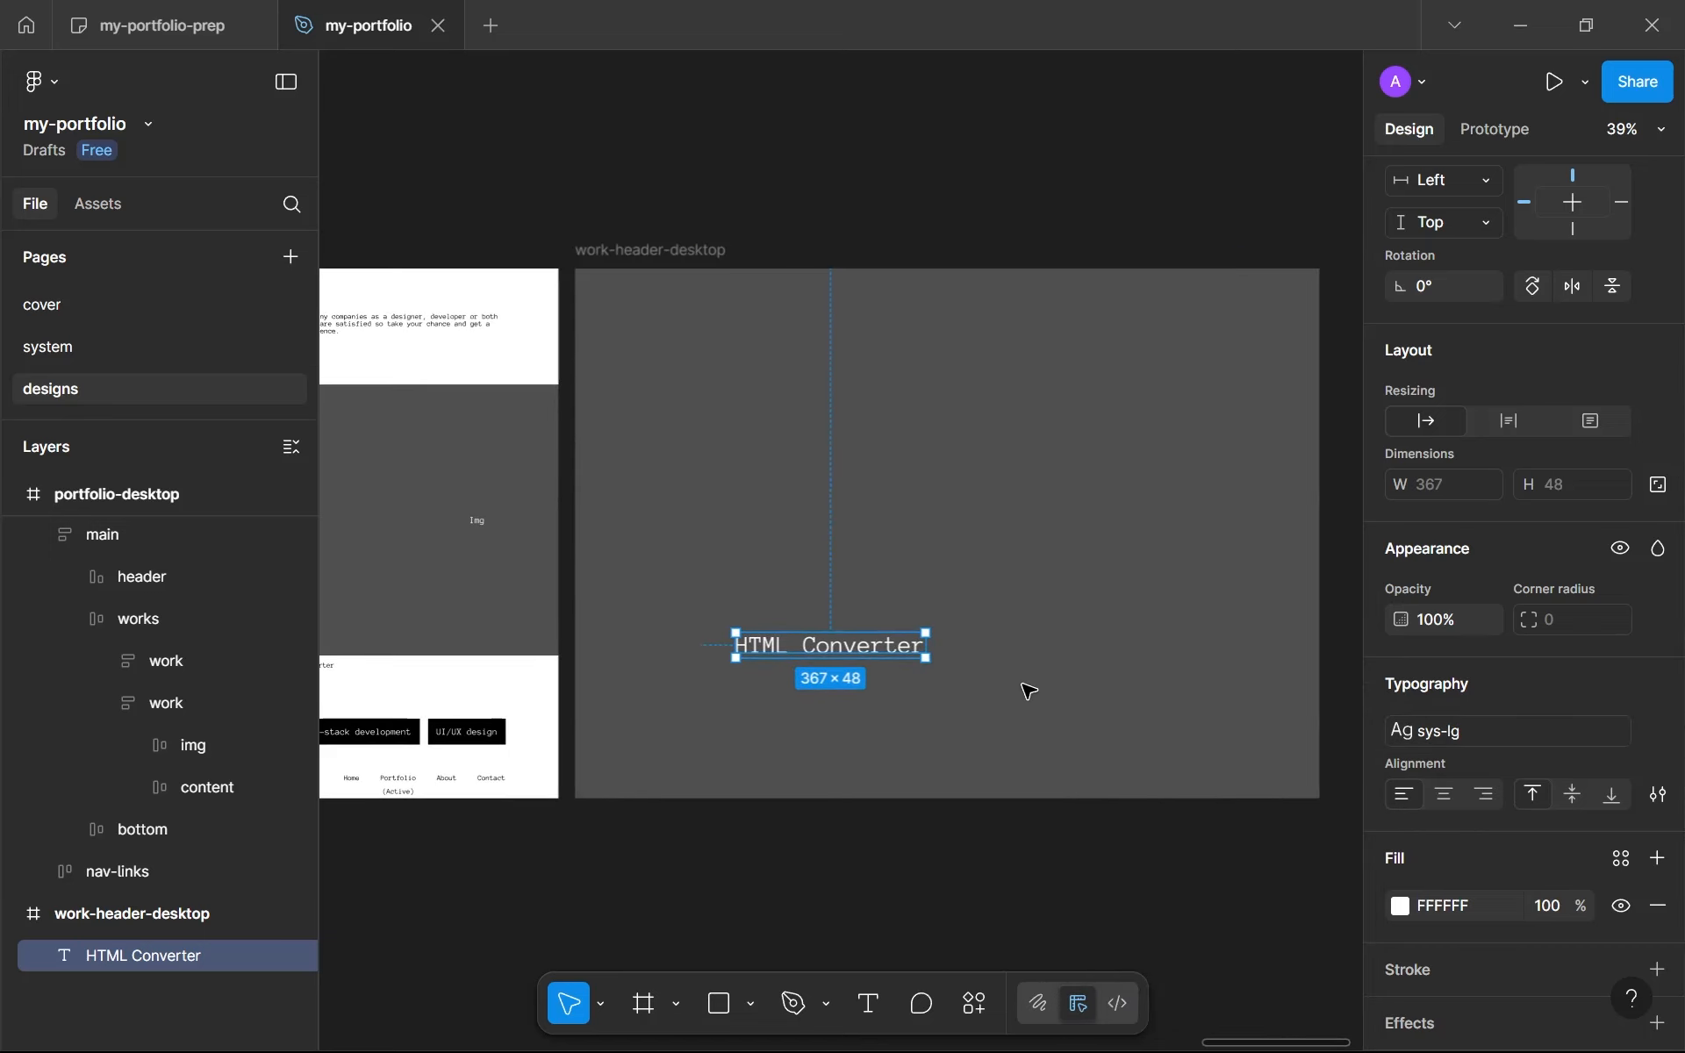
# Step: Apply the sys-xl text style to the HTML Converter title
pyautogui.click(1449, 734)
pyautogui.scroll(-3, 1290, 842)
pyautogui.scroll(2, 1290, 843)
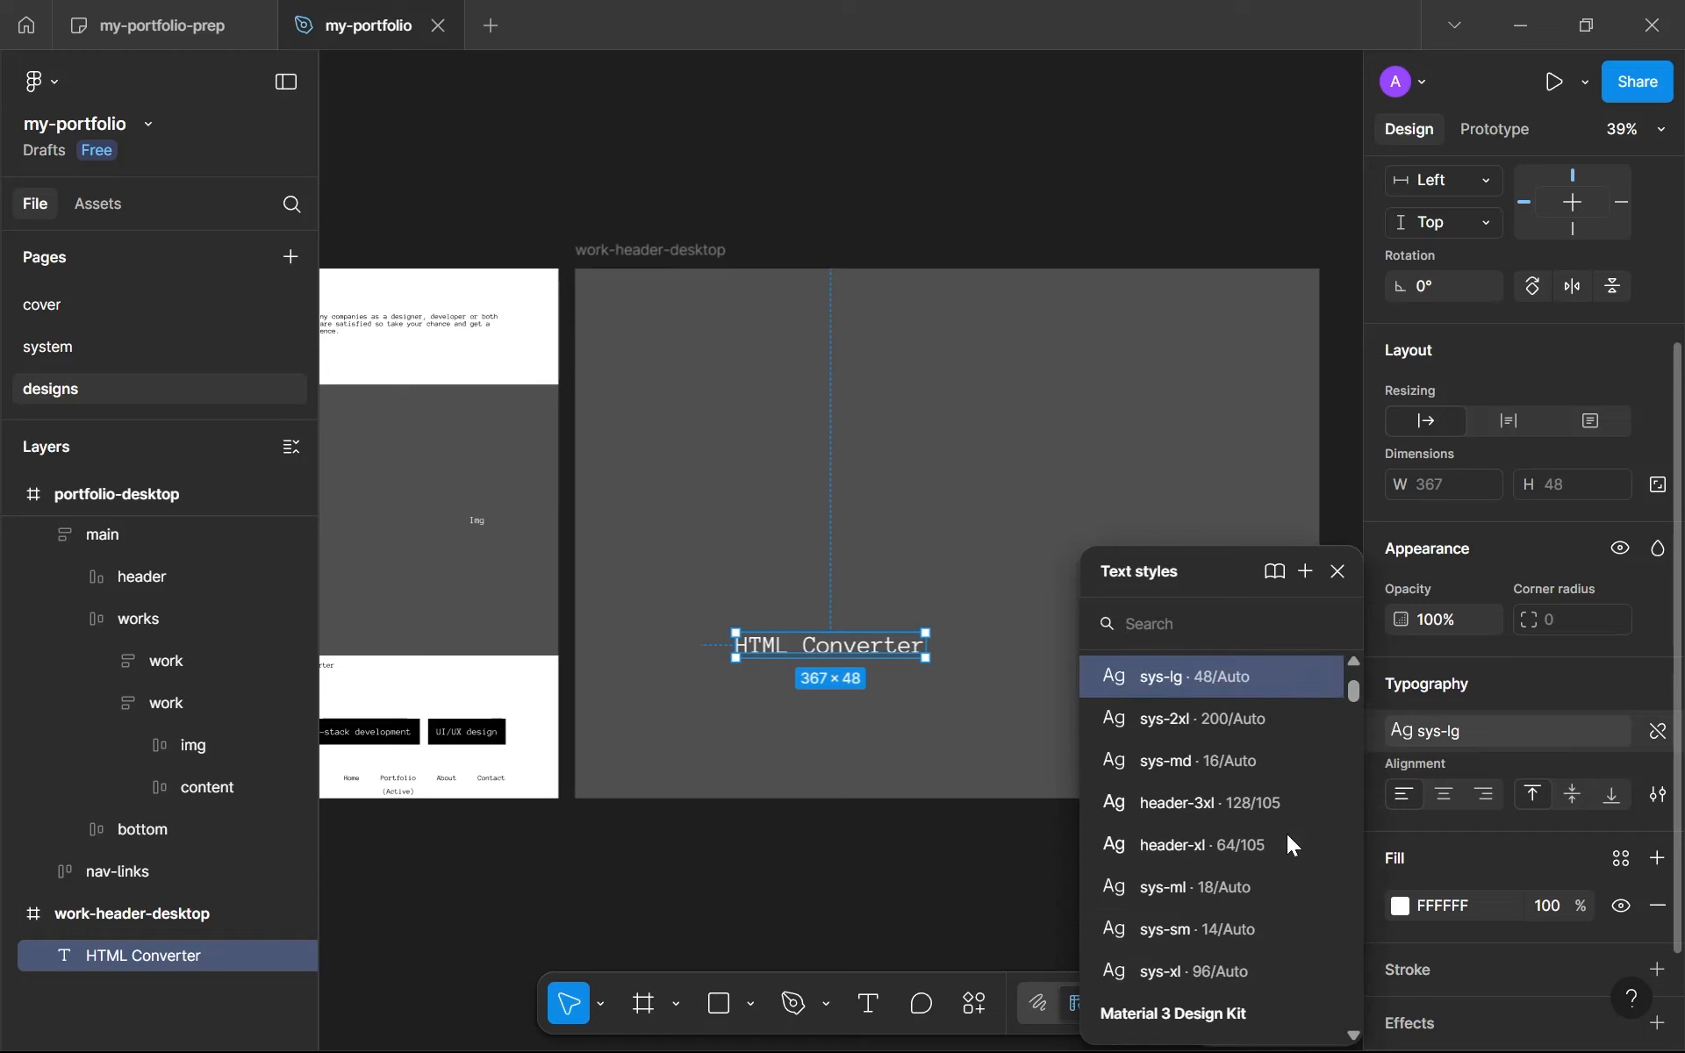
pyautogui.click(1228, 970)
# Step: Show the rulers, narrow the title to 472 wide so it wraps onto two lines, and position it at X 102, Y 800 against the margin guides
pyautogui.moveTo(873, 678); pyautogui.dragTo(803, 681)
pyautogui.hotkey('shift', 'r')
pyautogui.moveTo(1003, 684); pyautogui.dragTo(799, 741)
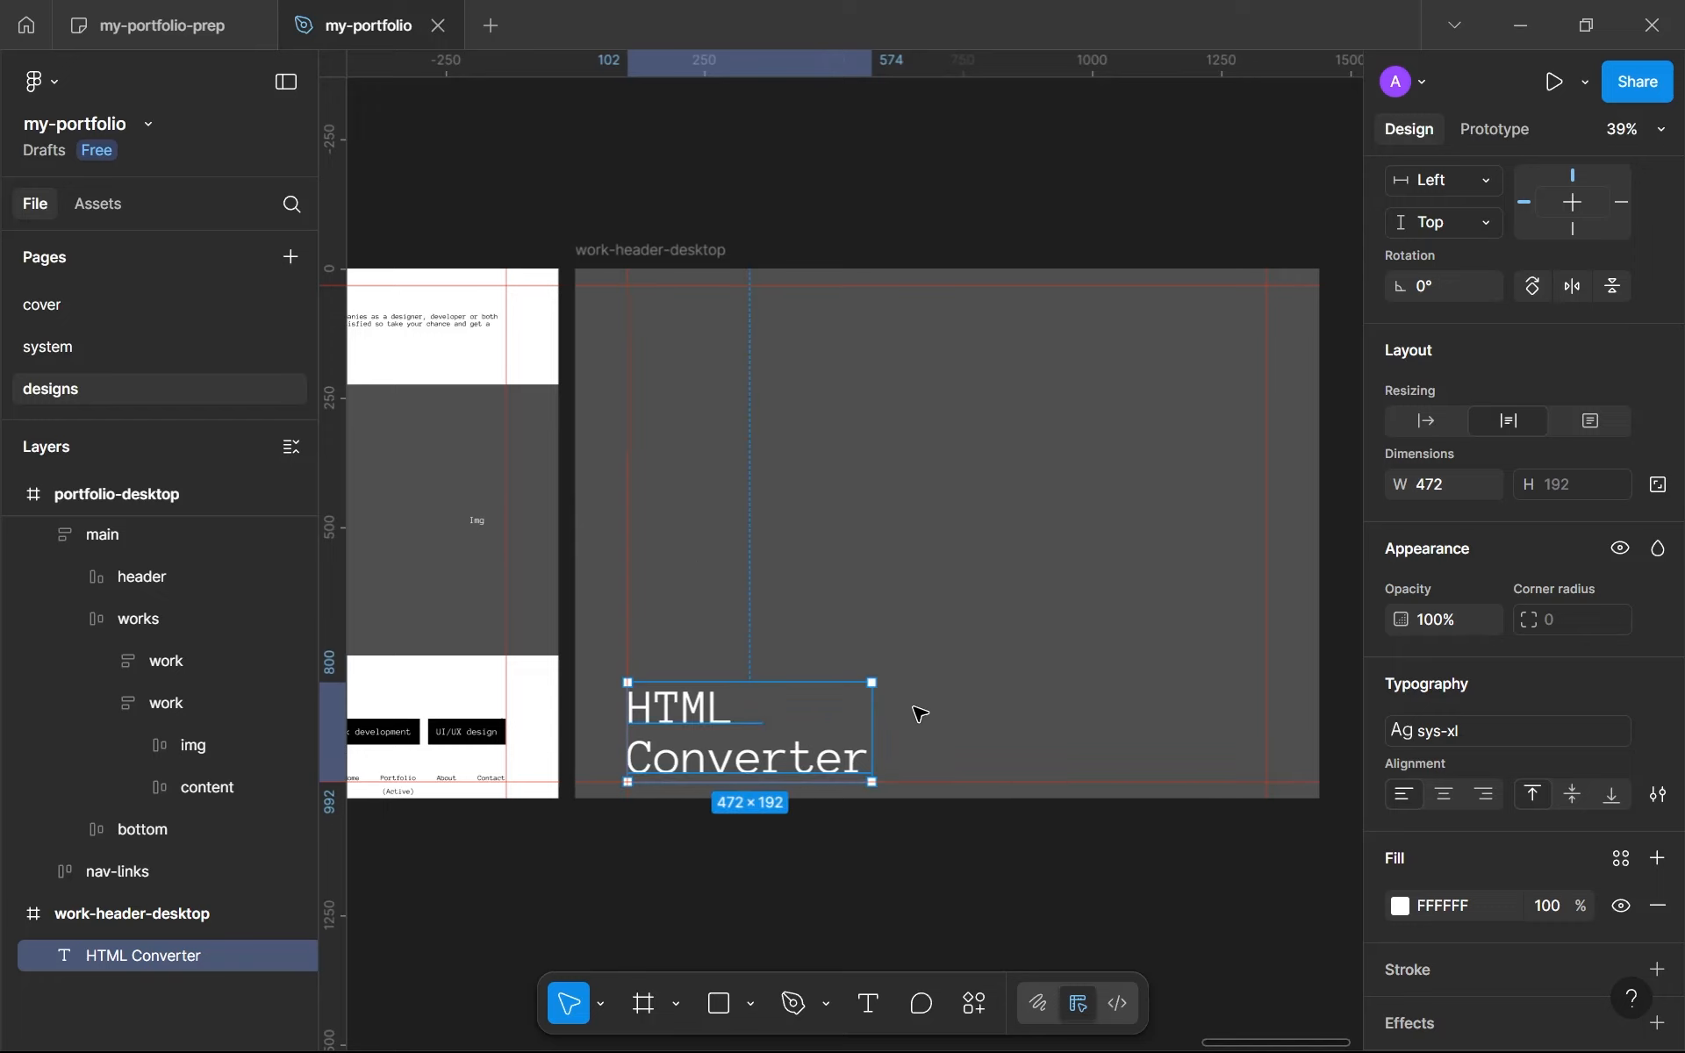
pyautogui.click(1104, 851)
# Step: Start a new text layer in the upper part of work-header-desktop at X 368, Y 209
pyautogui.scroll(2, 1098, 842)
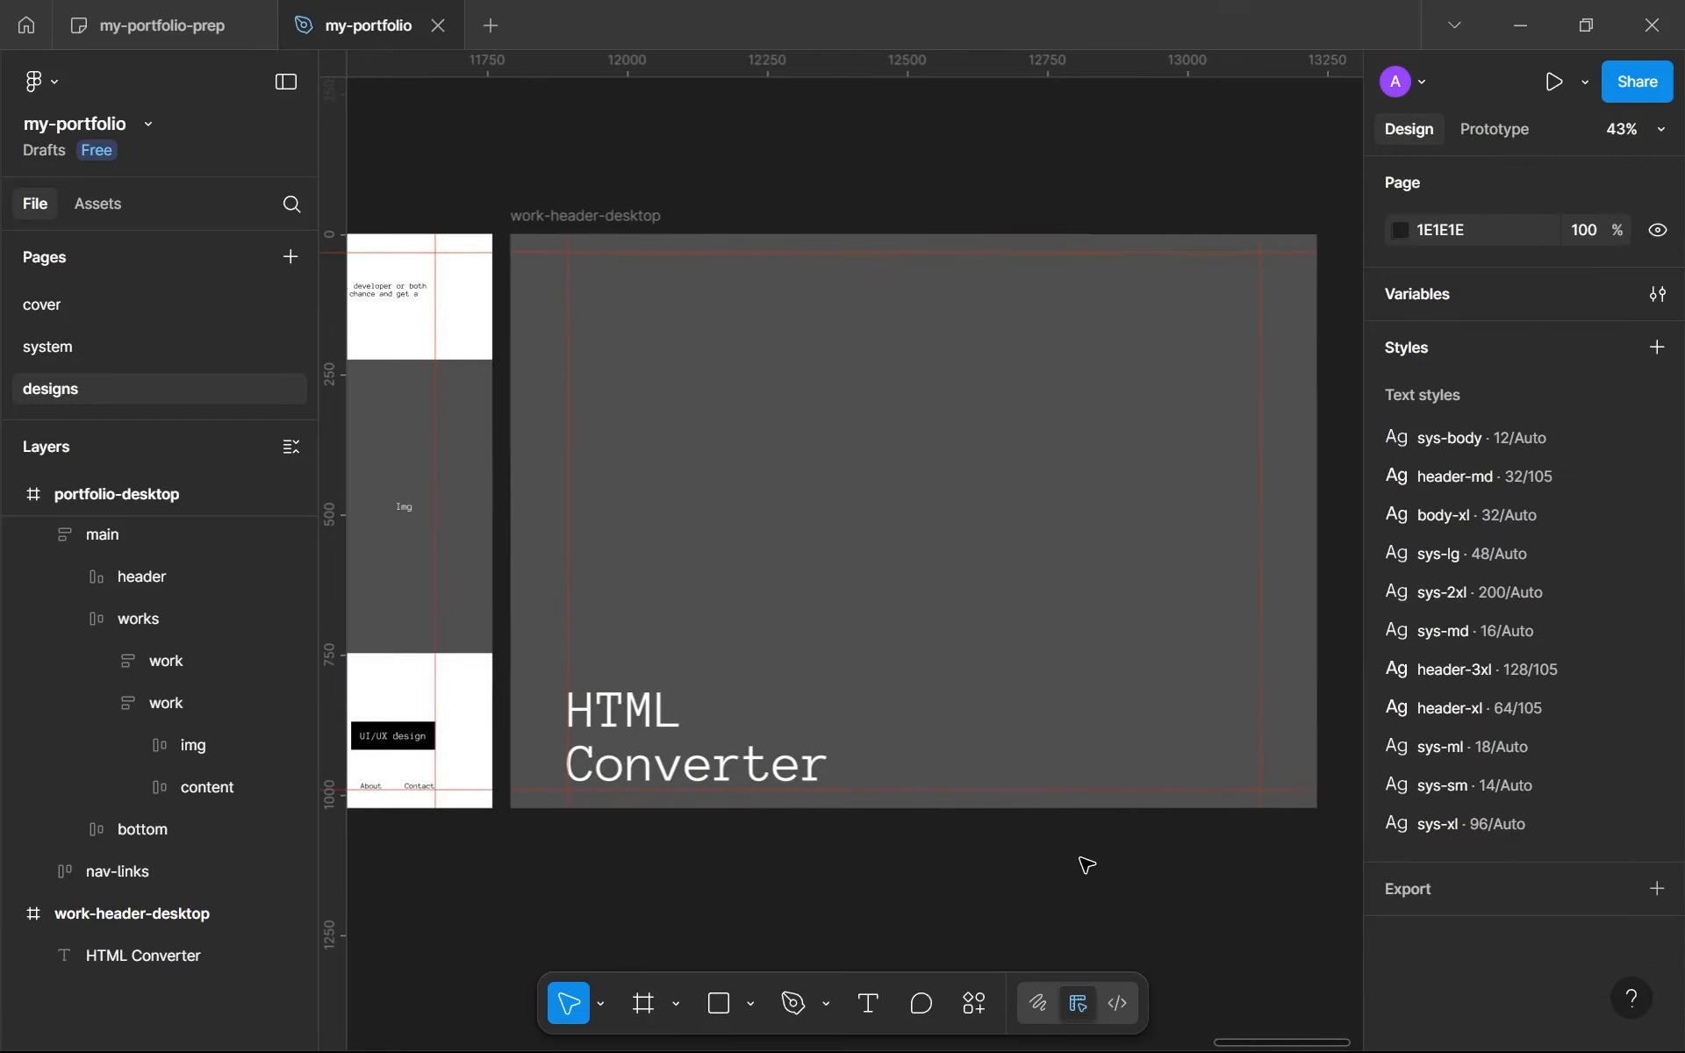
pyautogui.press('t')
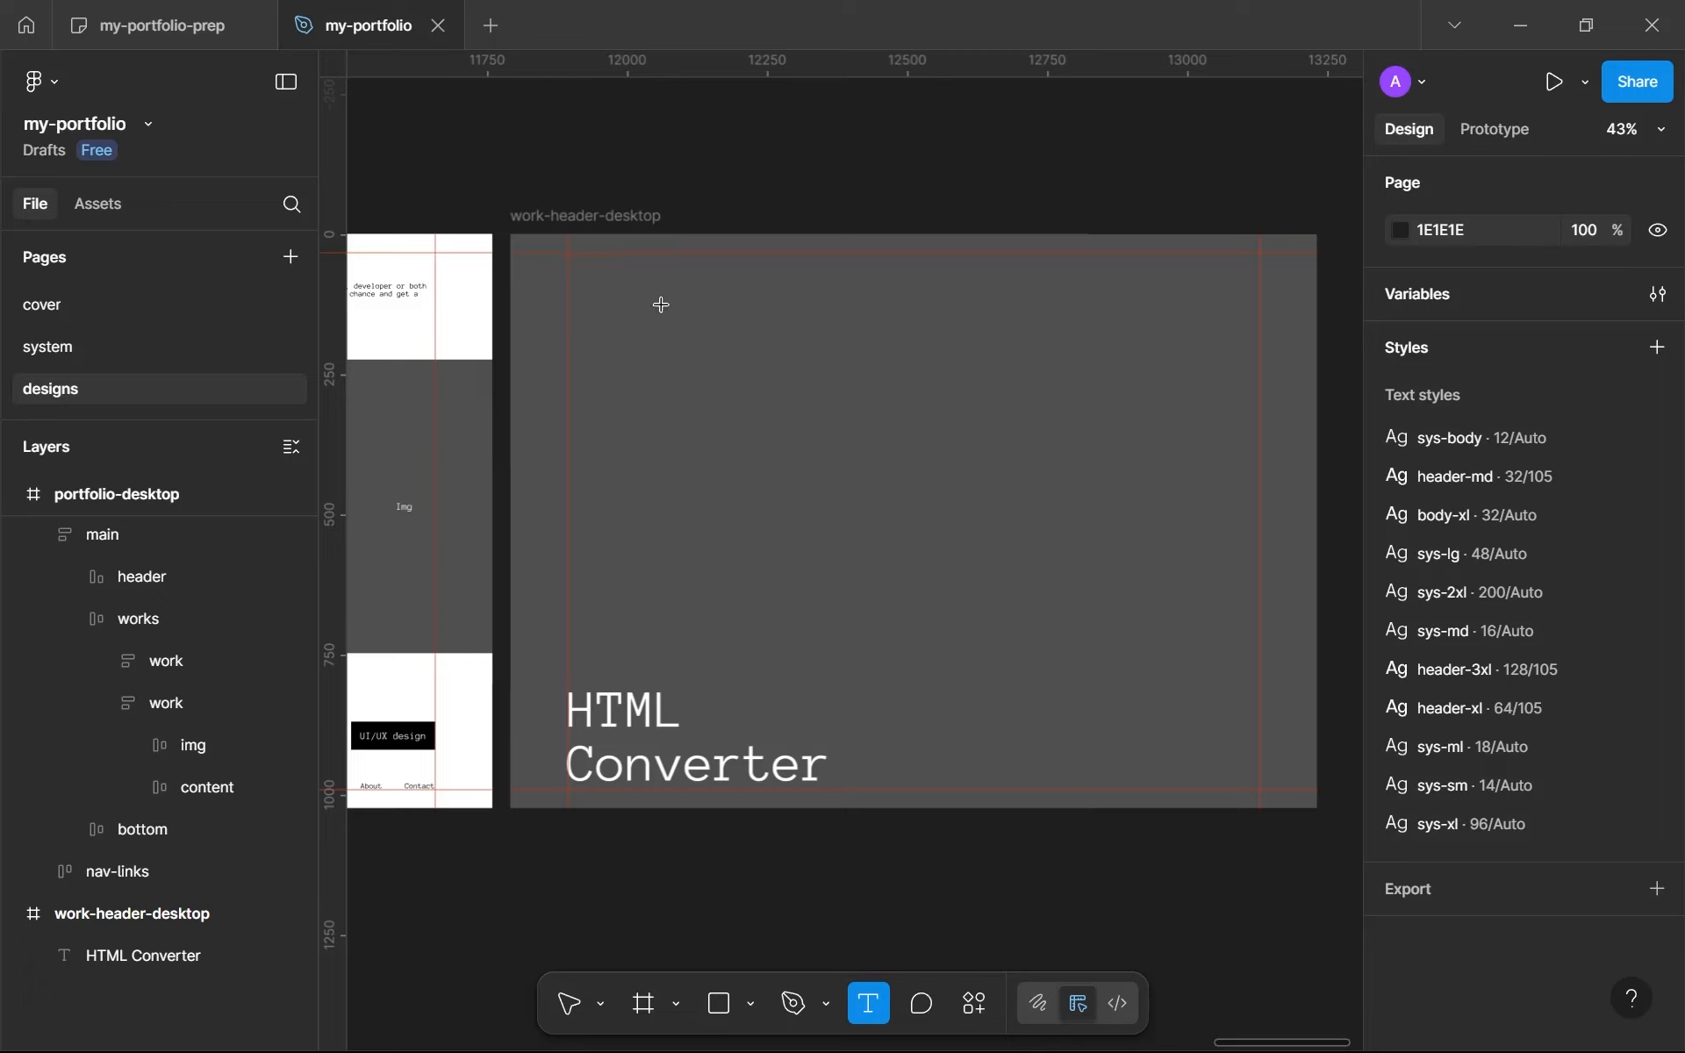
pyautogui.click(716, 352)
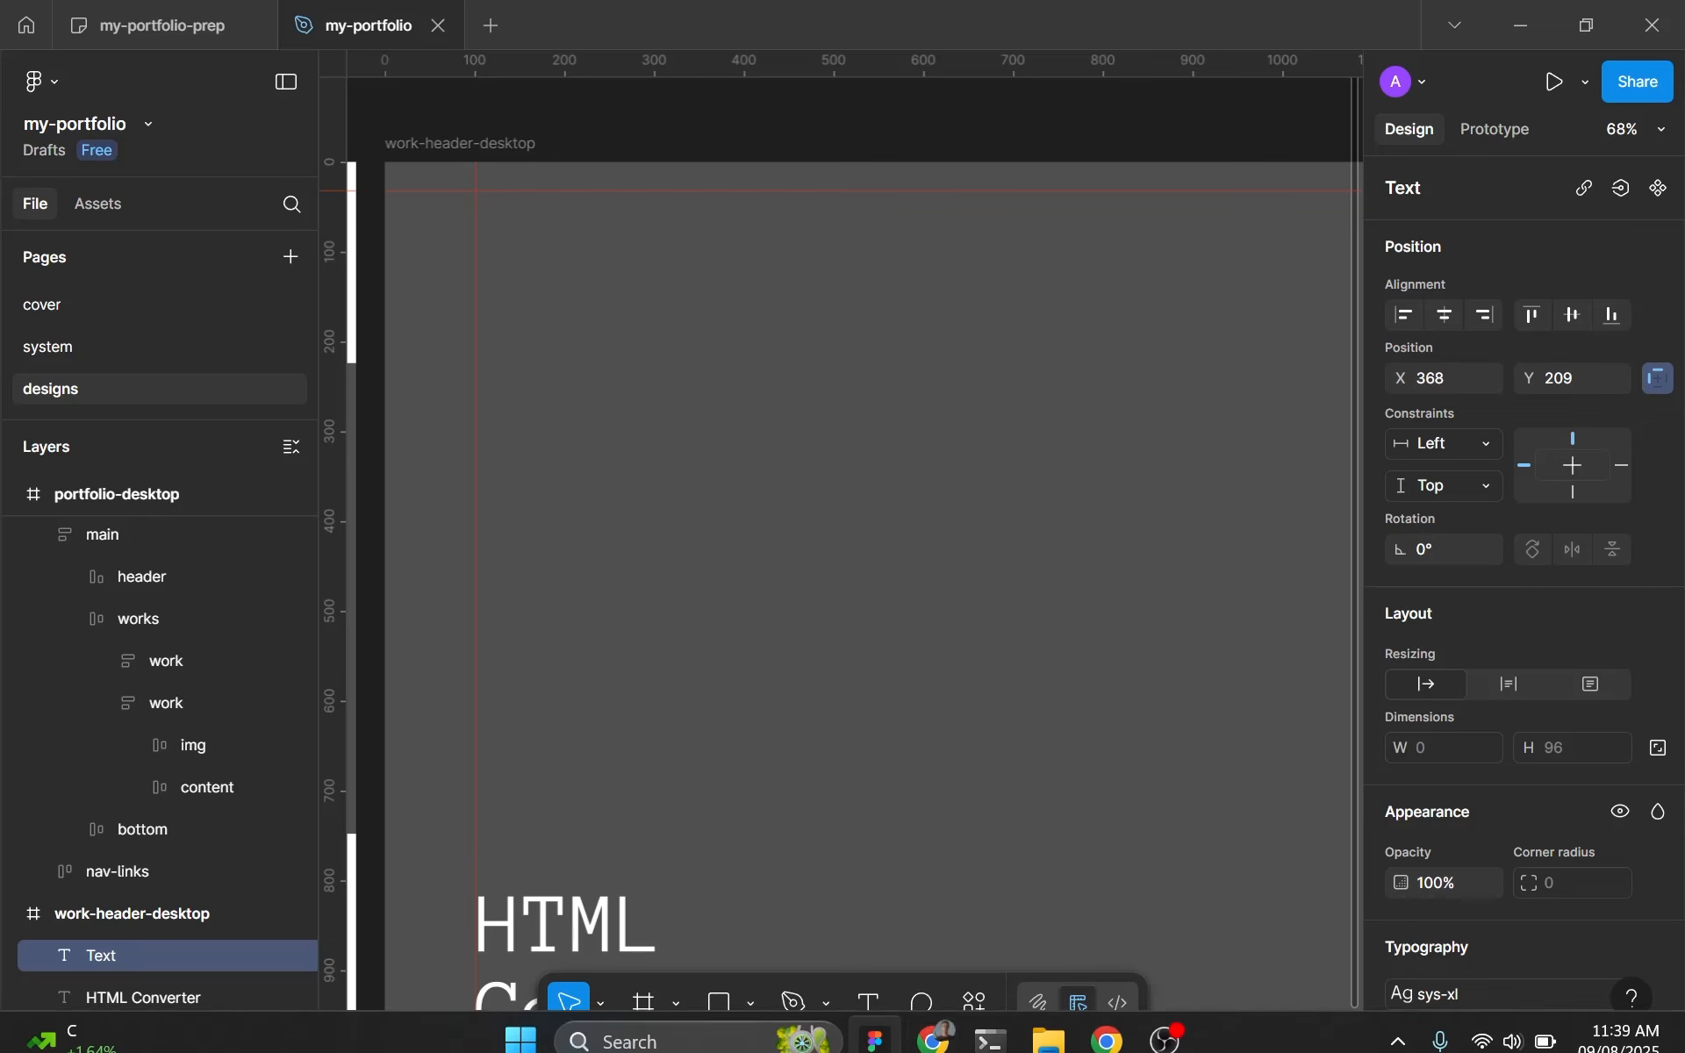
# Step: Check how the MongoDB and TWICE pages in the browser word their role sections, and return to Figma
pyautogui.click(934, 1025)
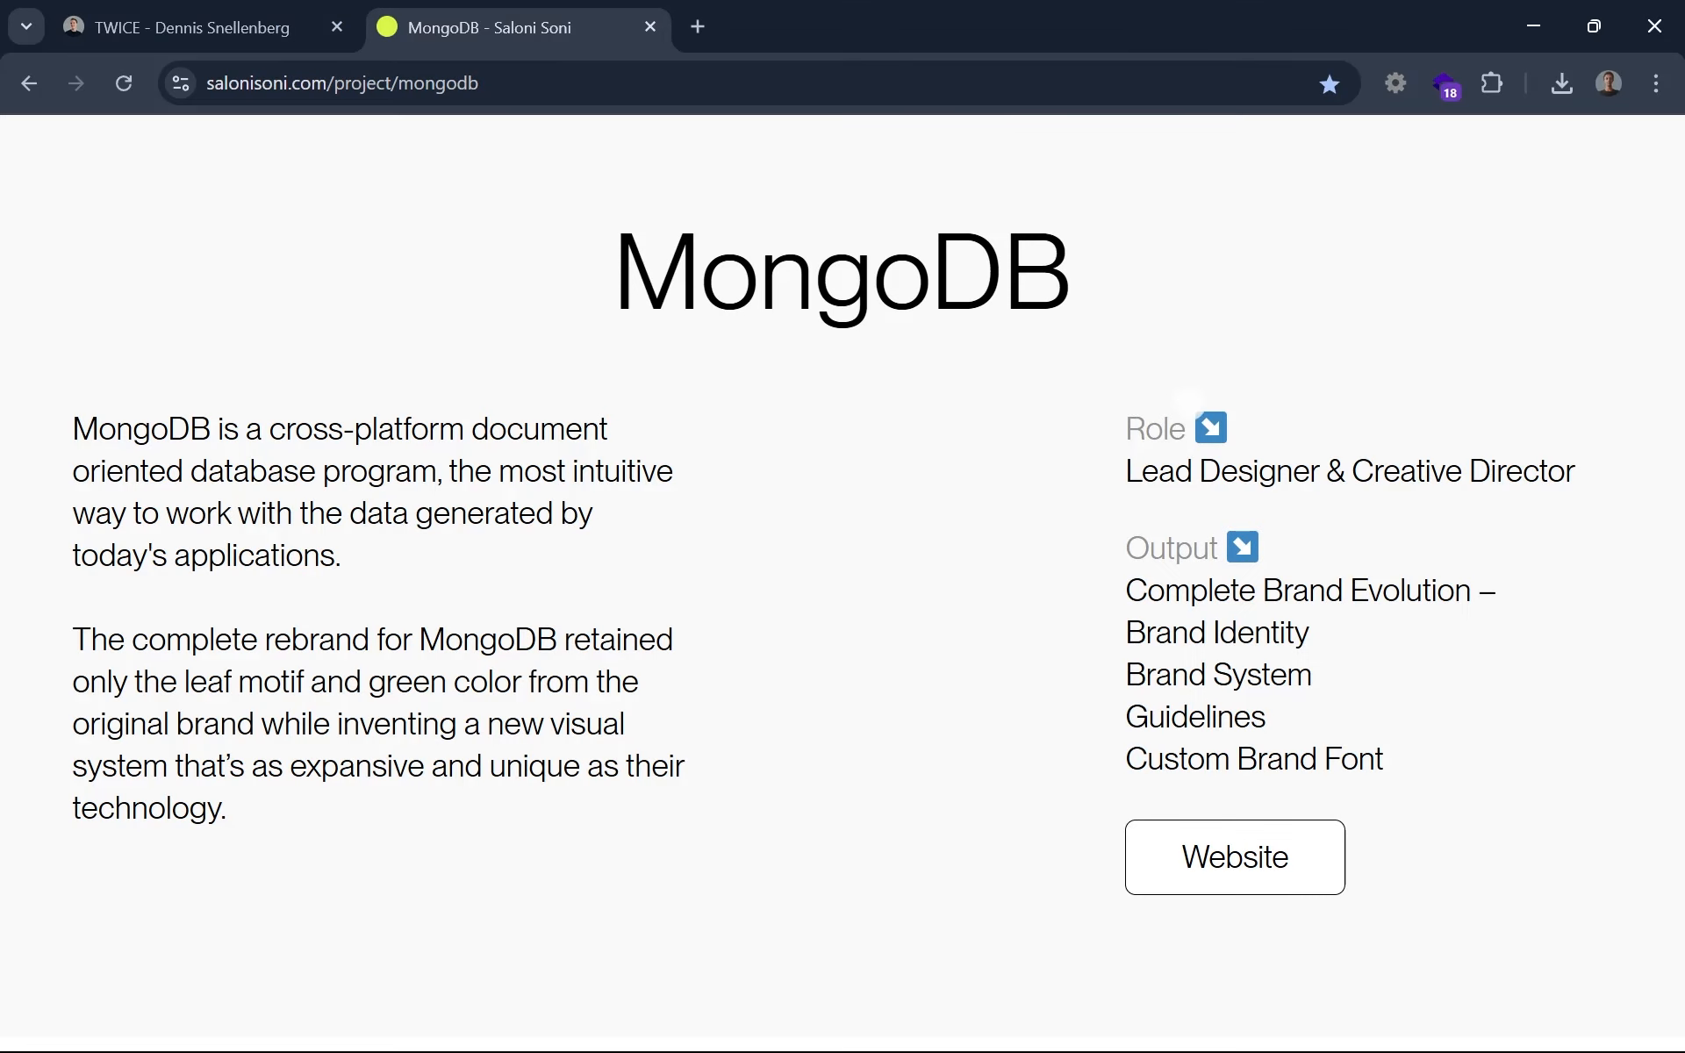
pyautogui.moveTo(1163, 430); pyautogui.dragTo(1520, 502)
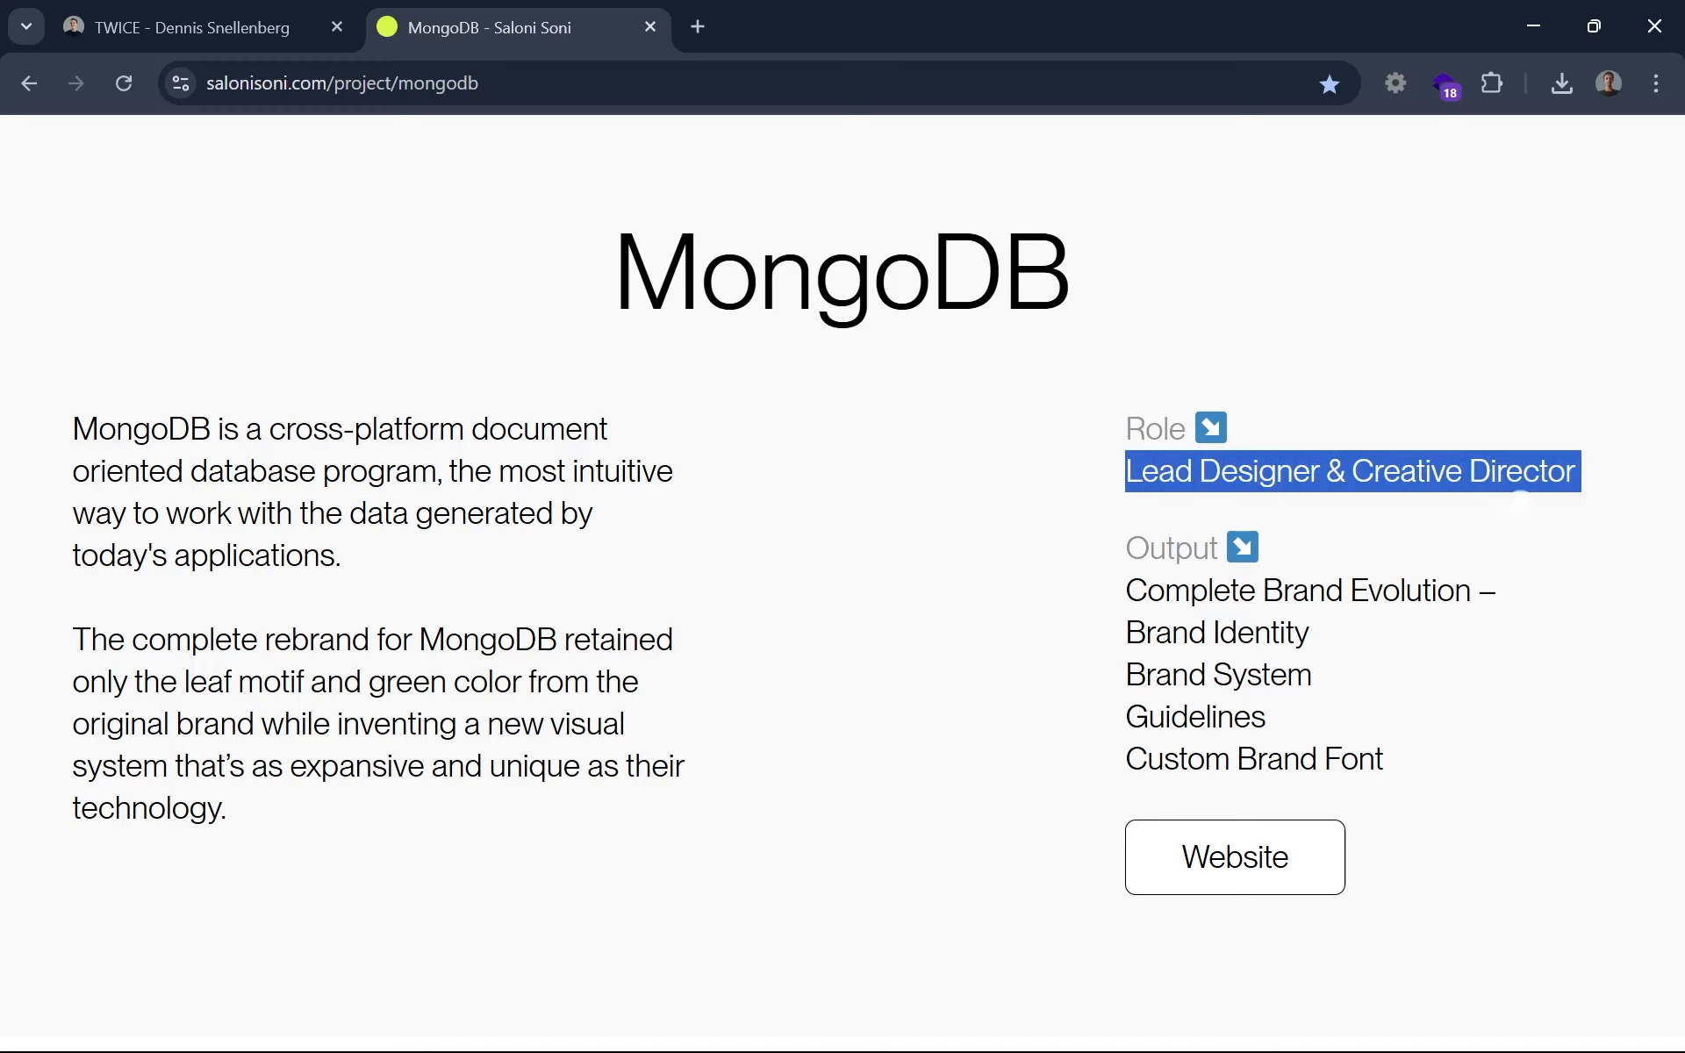
pyautogui.click(298, 13)
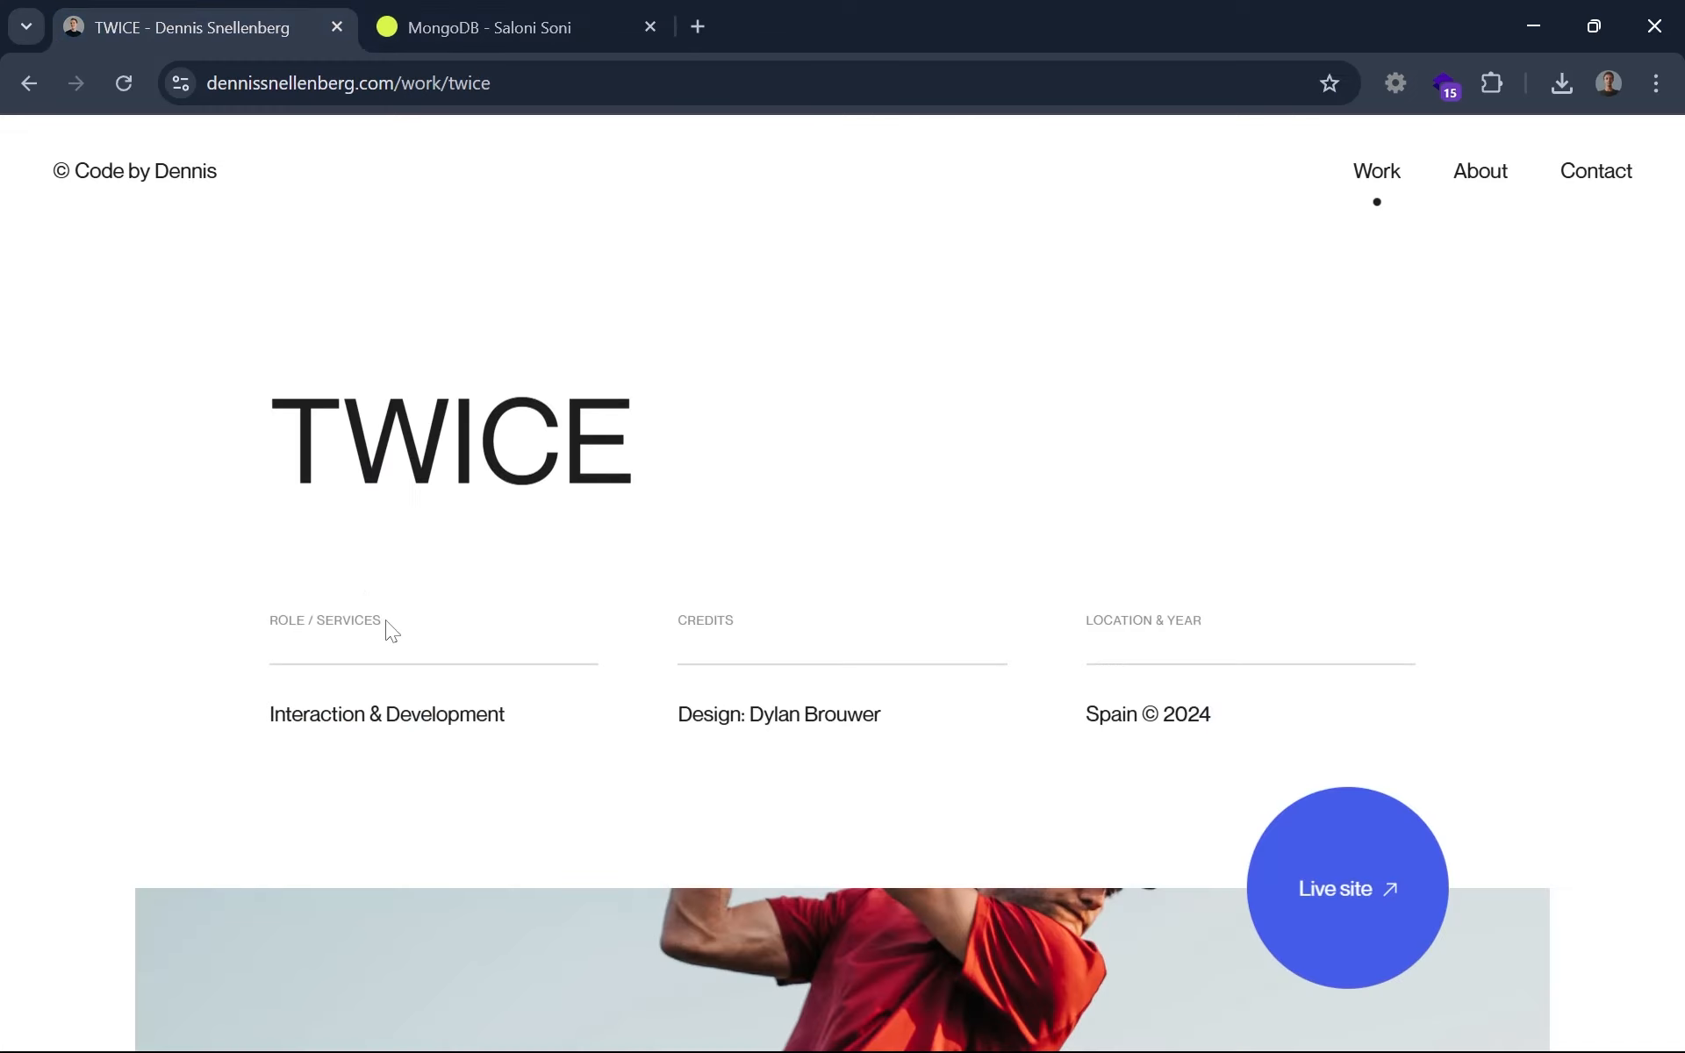
pyautogui.moveTo(413, 713); pyautogui.dragTo(354, 715)
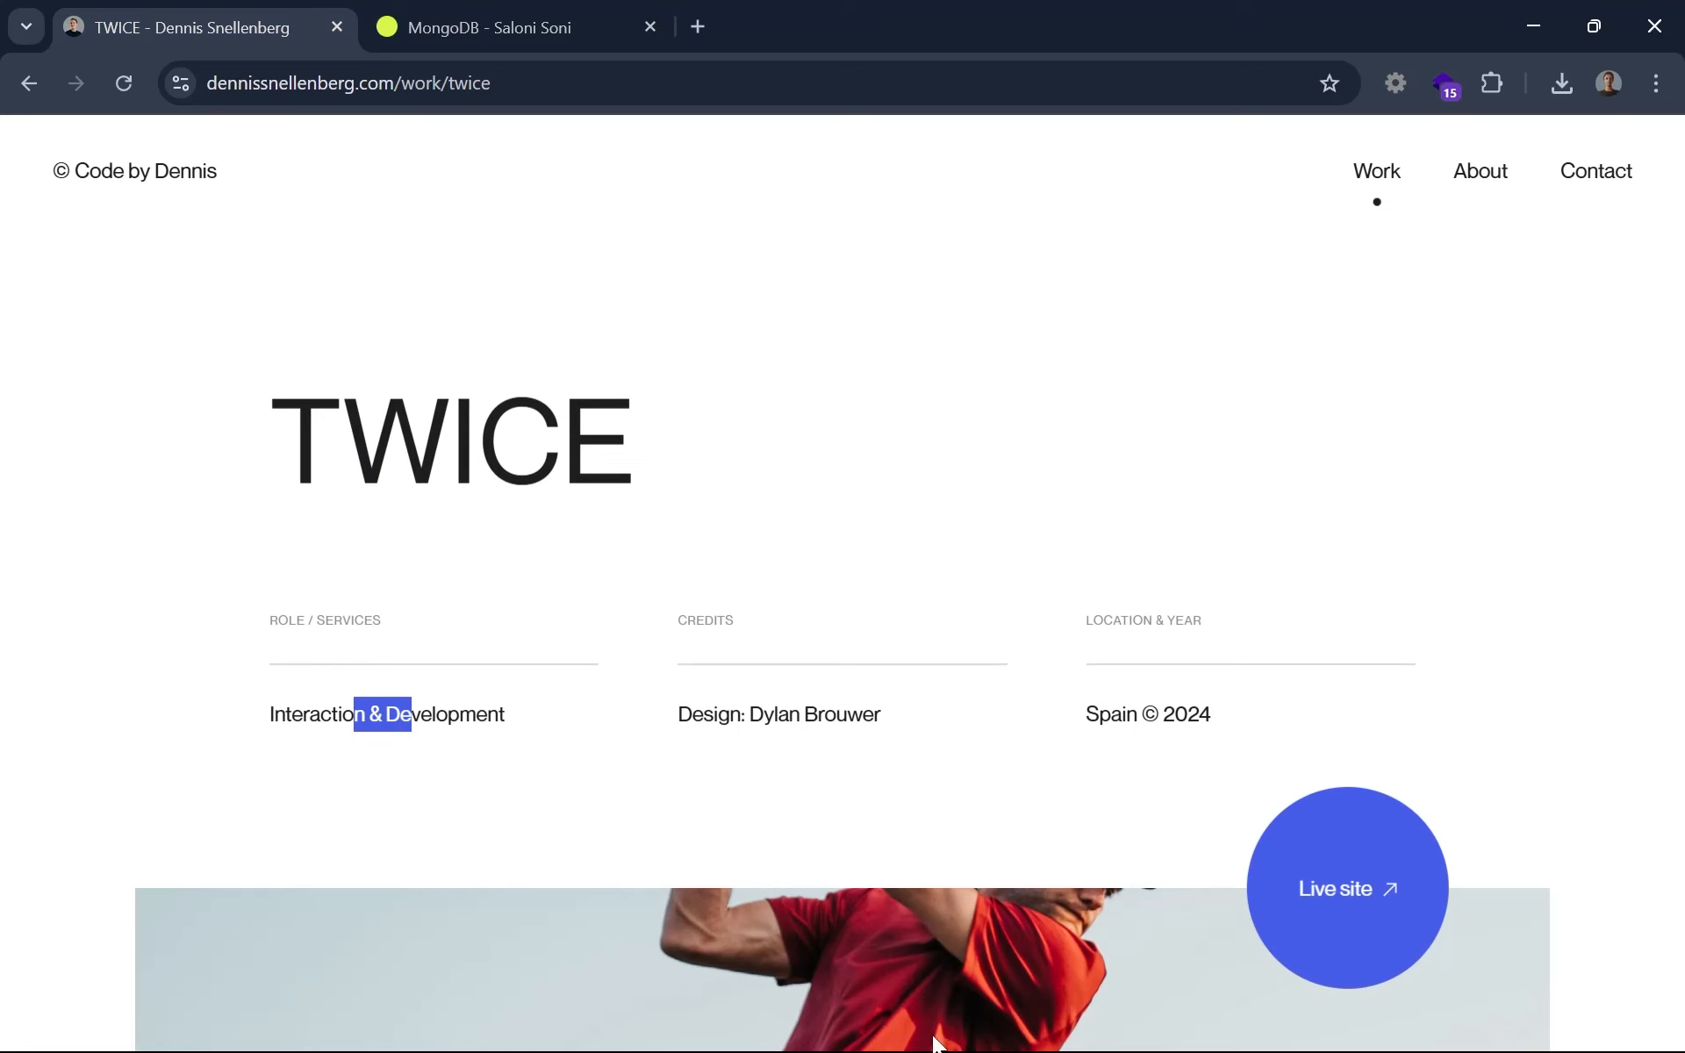
pyautogui.click(869, 1025)
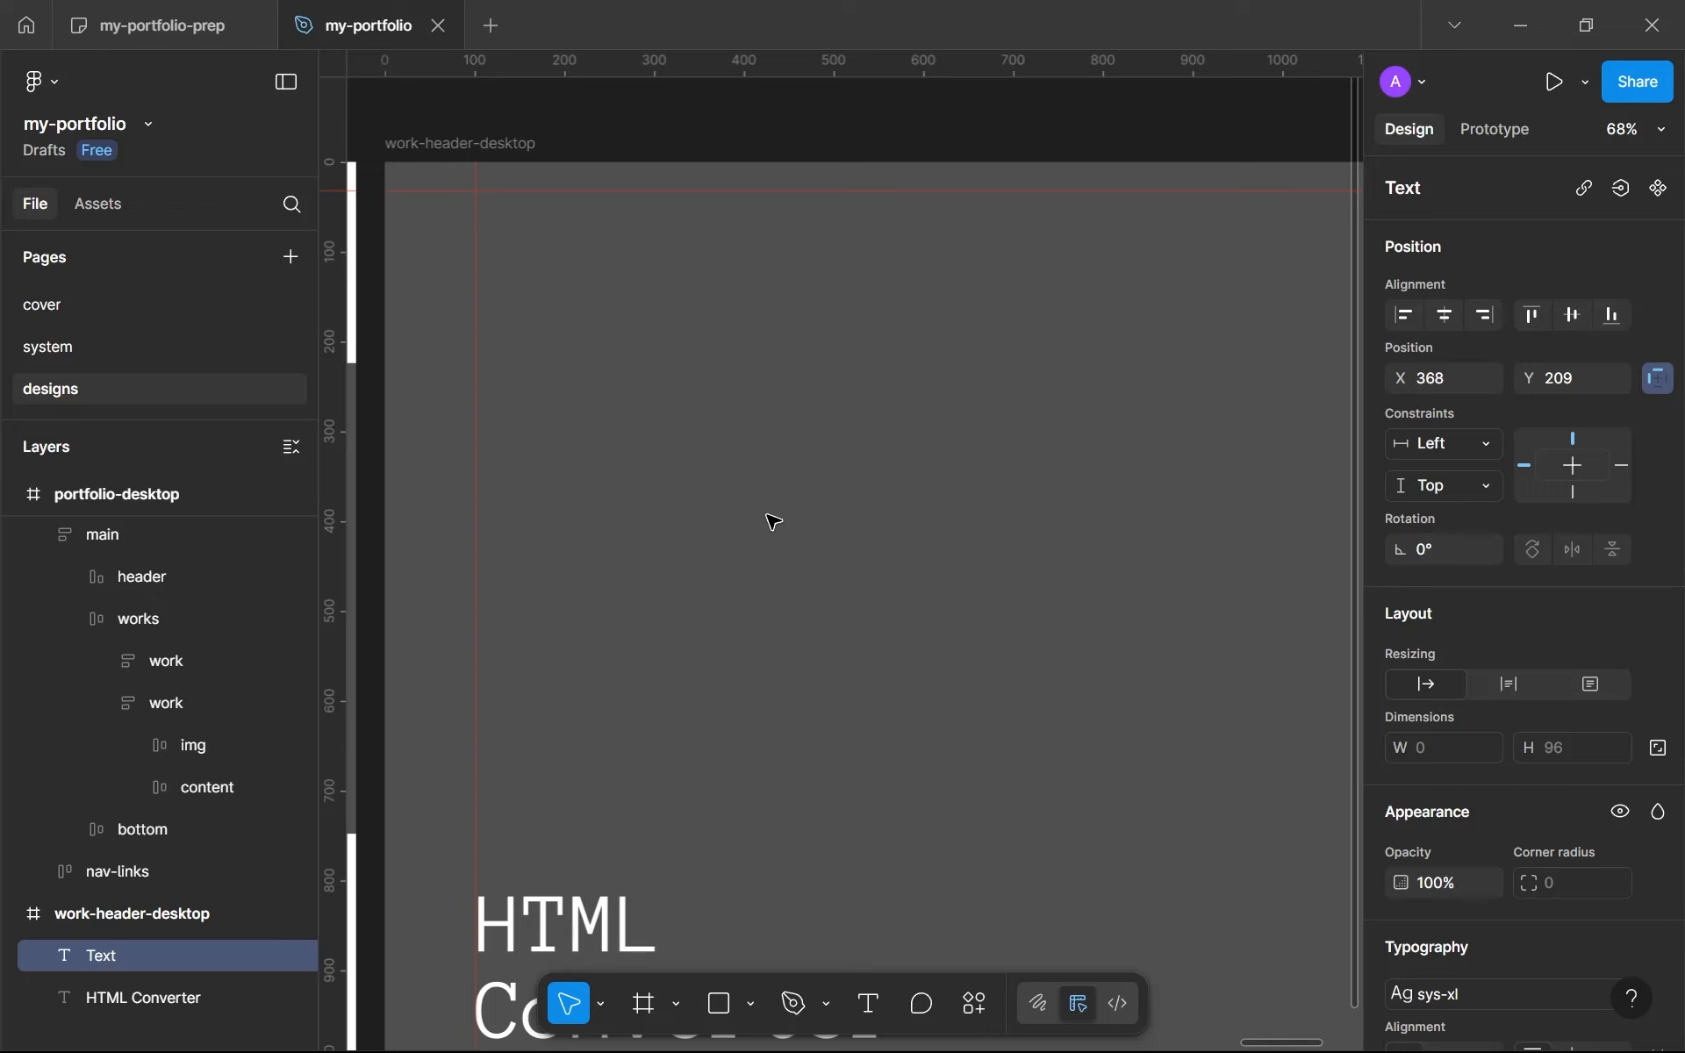
pyautogui.scroll(-1, 773, 522)
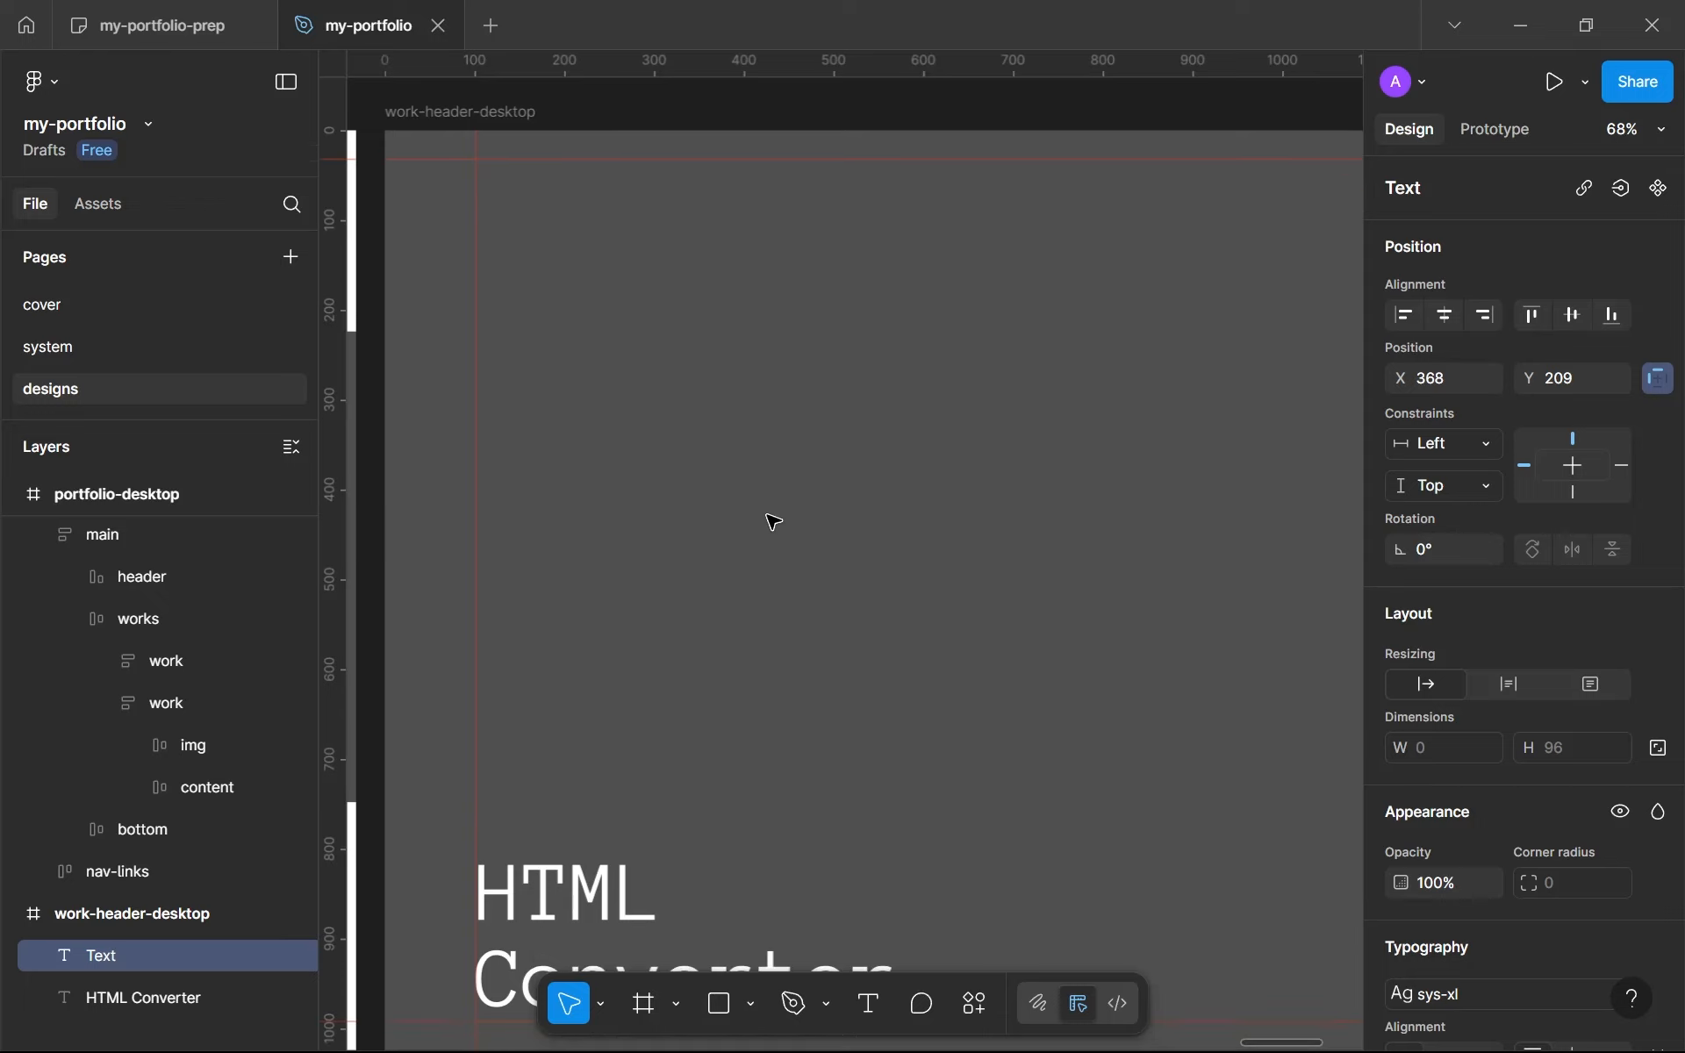
pyautogui.scroll(-5, 772, 519)
pyautogui.scroll(1, 680, 482)
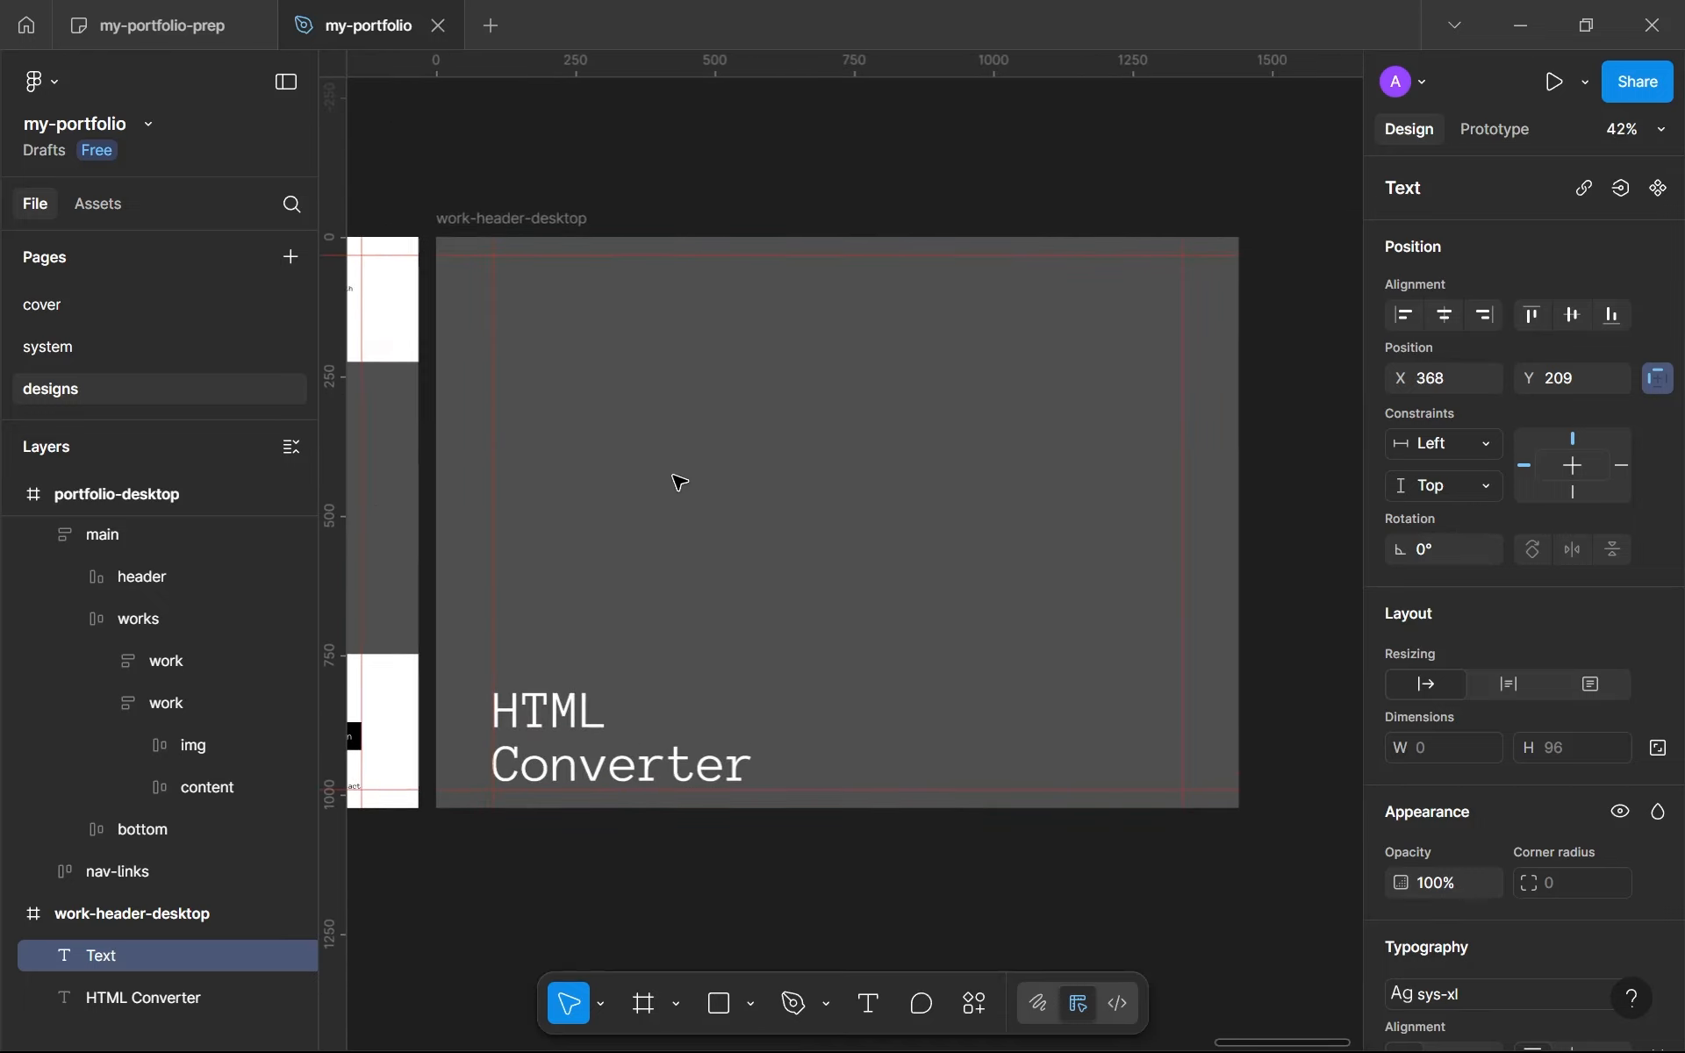
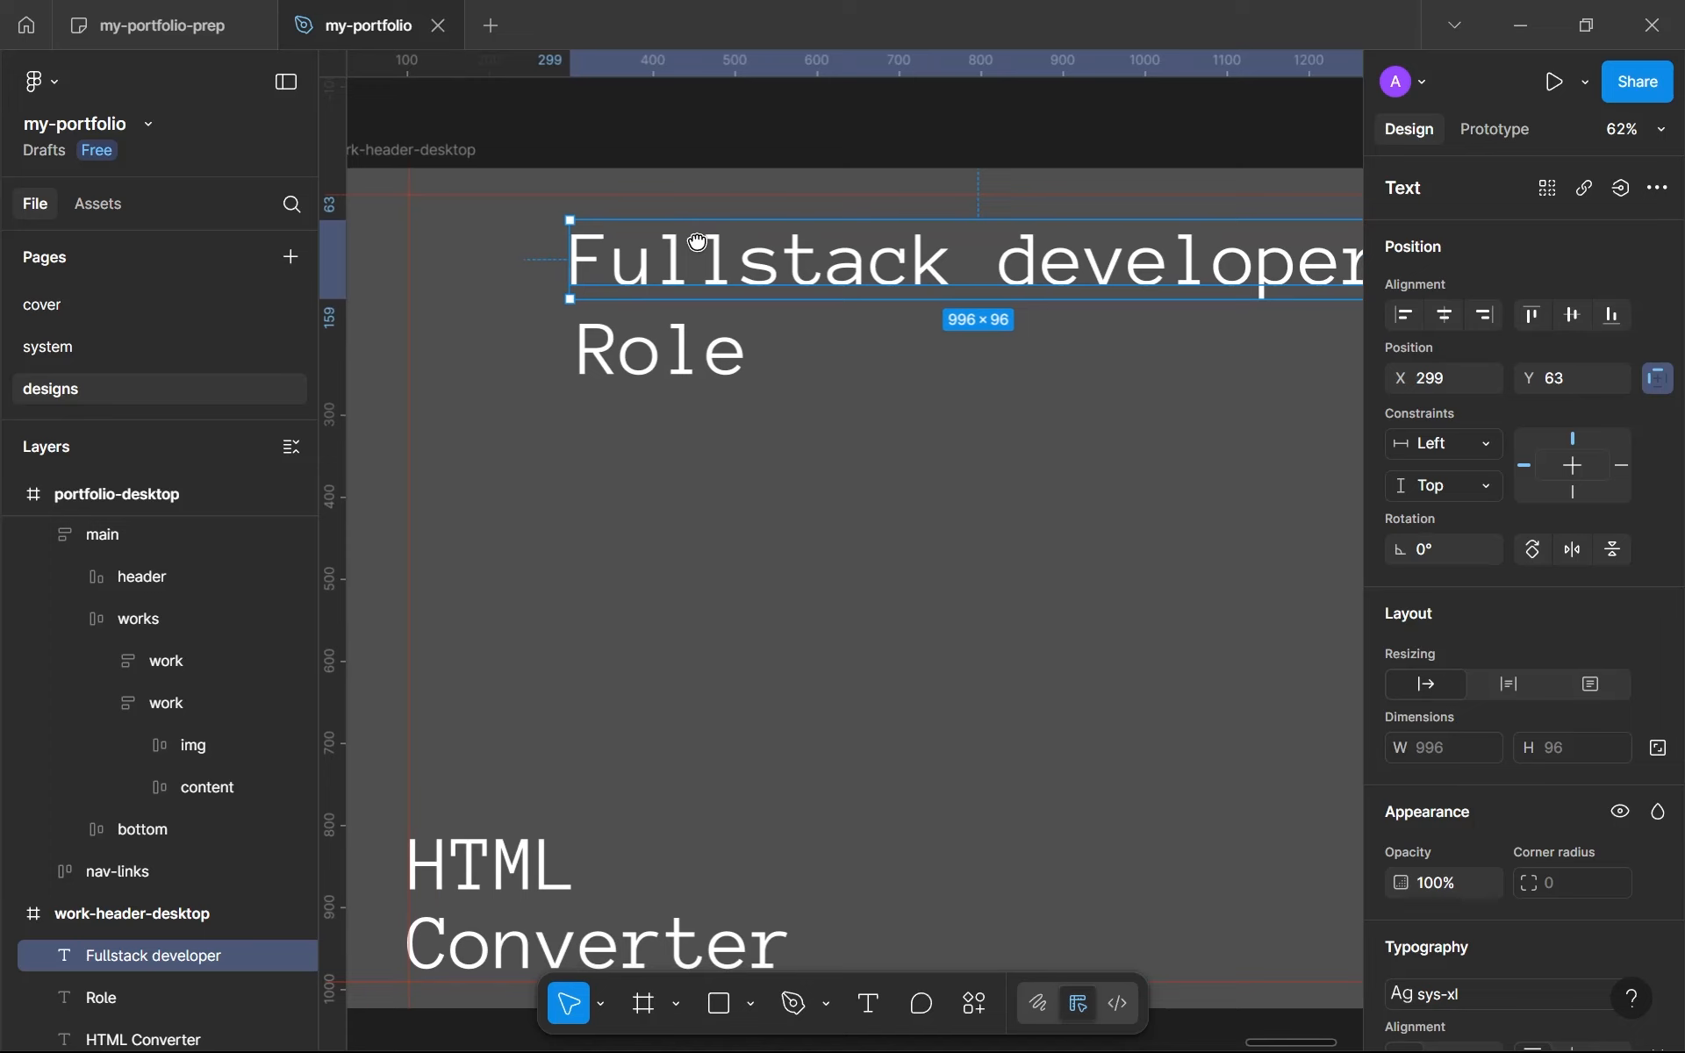
# Step: Stack the two texts in the upper part of work-header-desktop: Role at X 165, Y 111 and Fullstack developer below it at X 165, Y 222
pyautogui.click(700, 399)
pyautogui.click(690, 385)
pyautogui.moveTo(692, 387); pyautogui.dragTo(569, 333)
pyautogui.moveTo(765, 297); pyautogui.dragTo(676, 417)
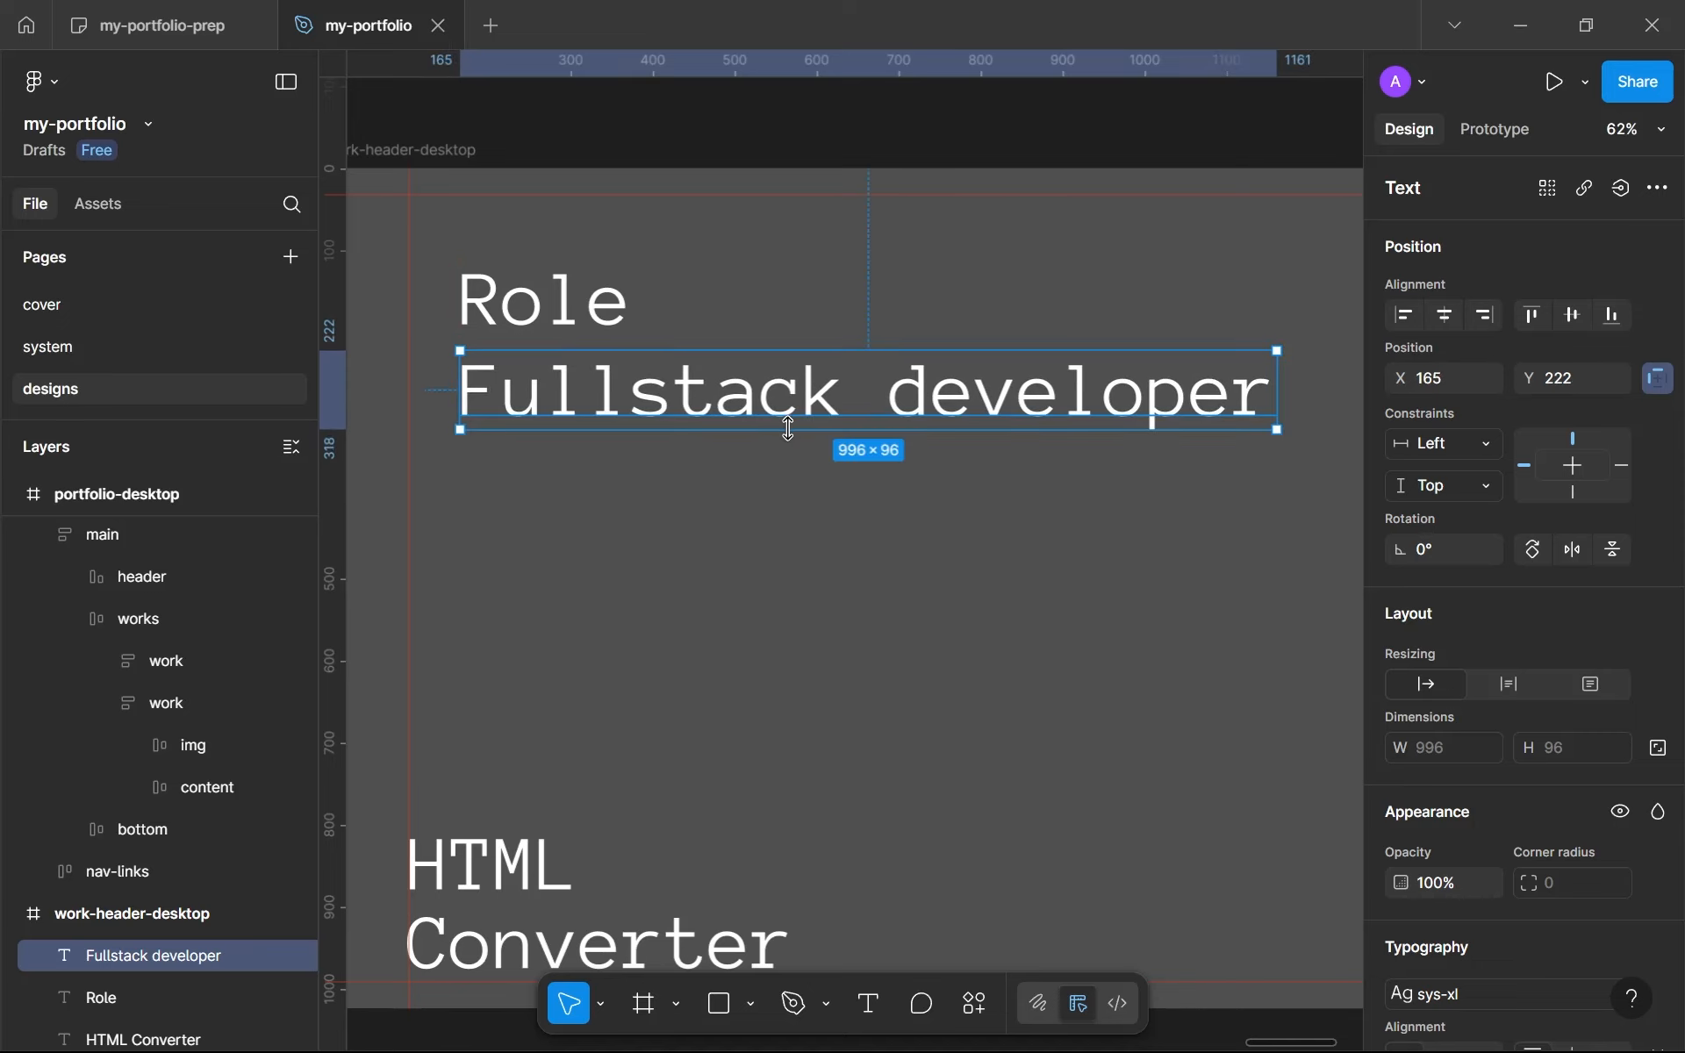
# Step: Apply the sys-sm text style to the Role label
pyautogui.scroll(3, 555, 378)
pyautogui.scroll(-2, 555, 377)
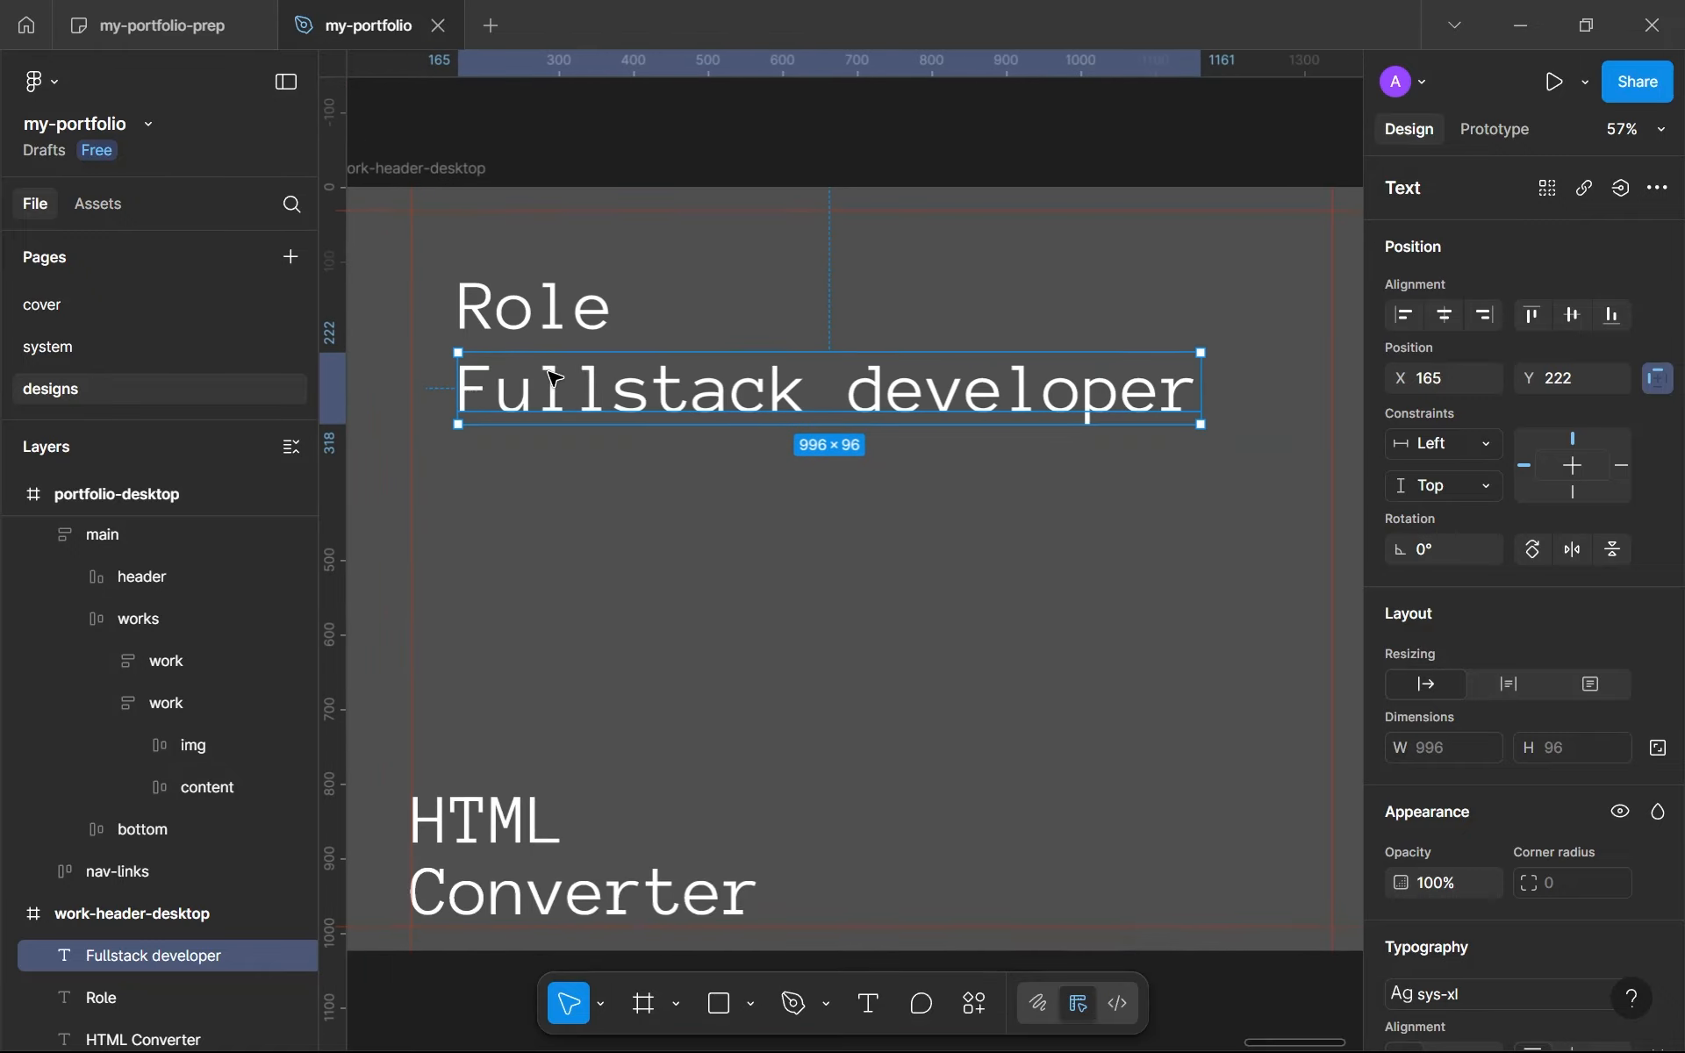
pyautogui.click(591, 331)
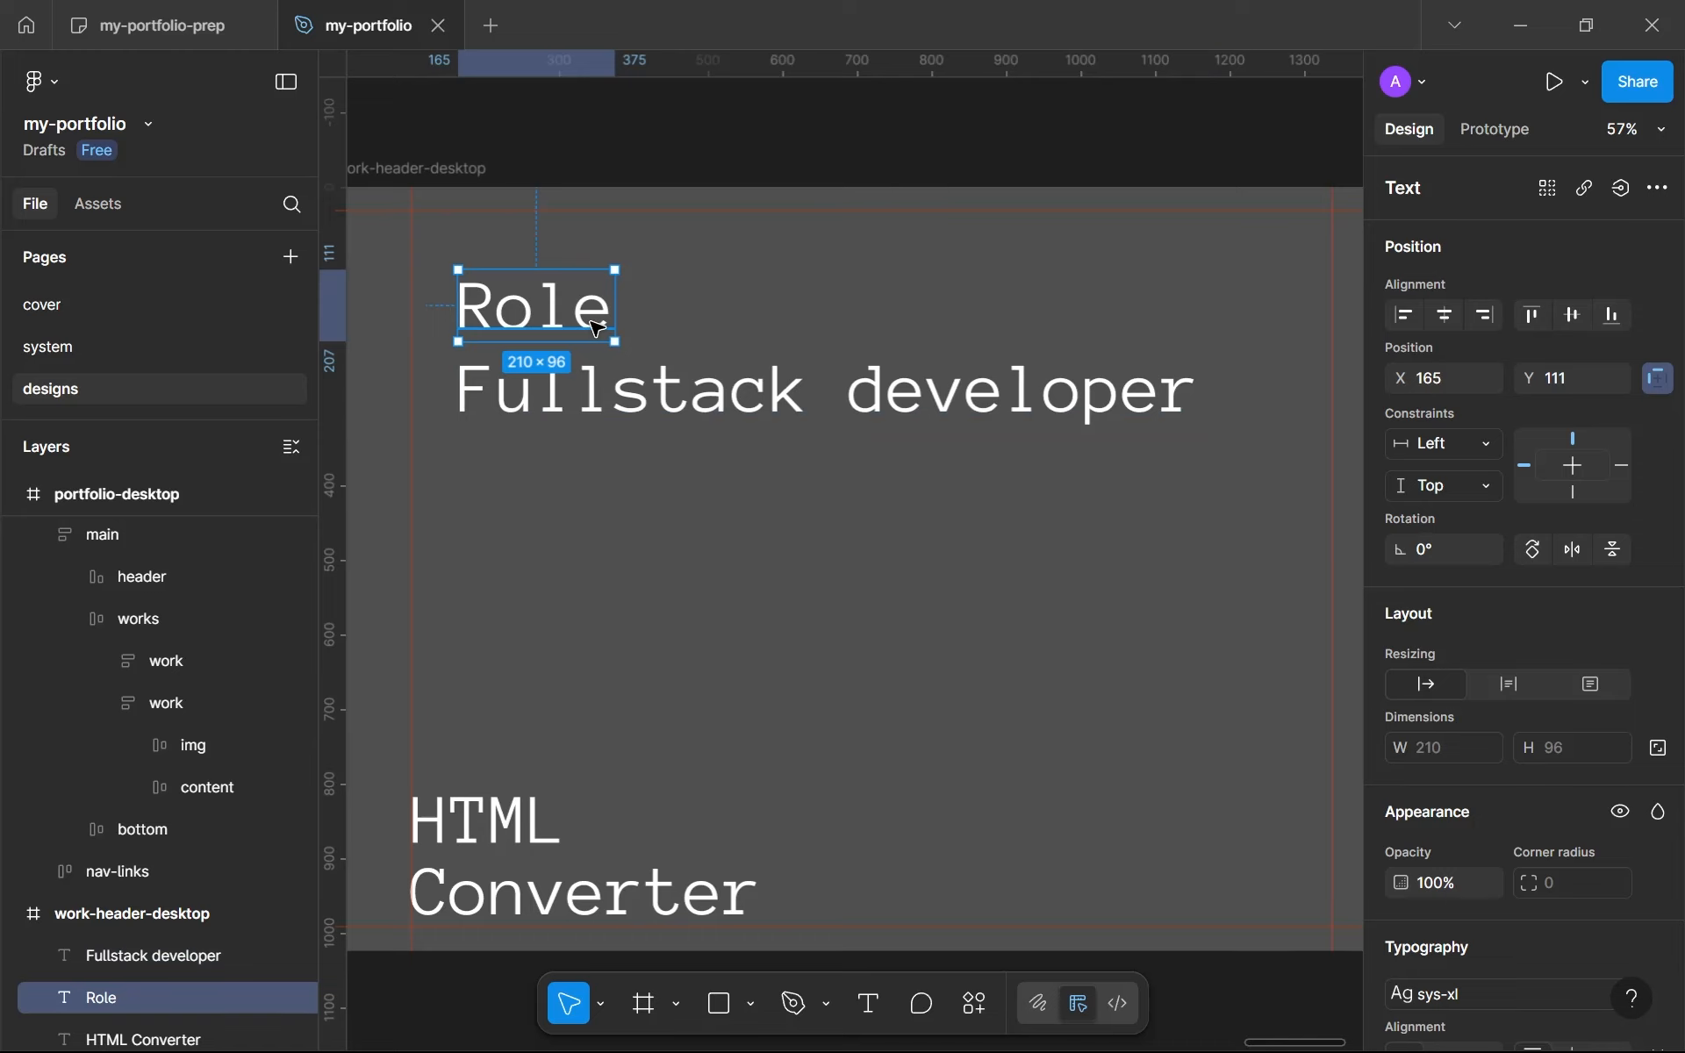
pyautogui.scroll(-4, 1450, 664)
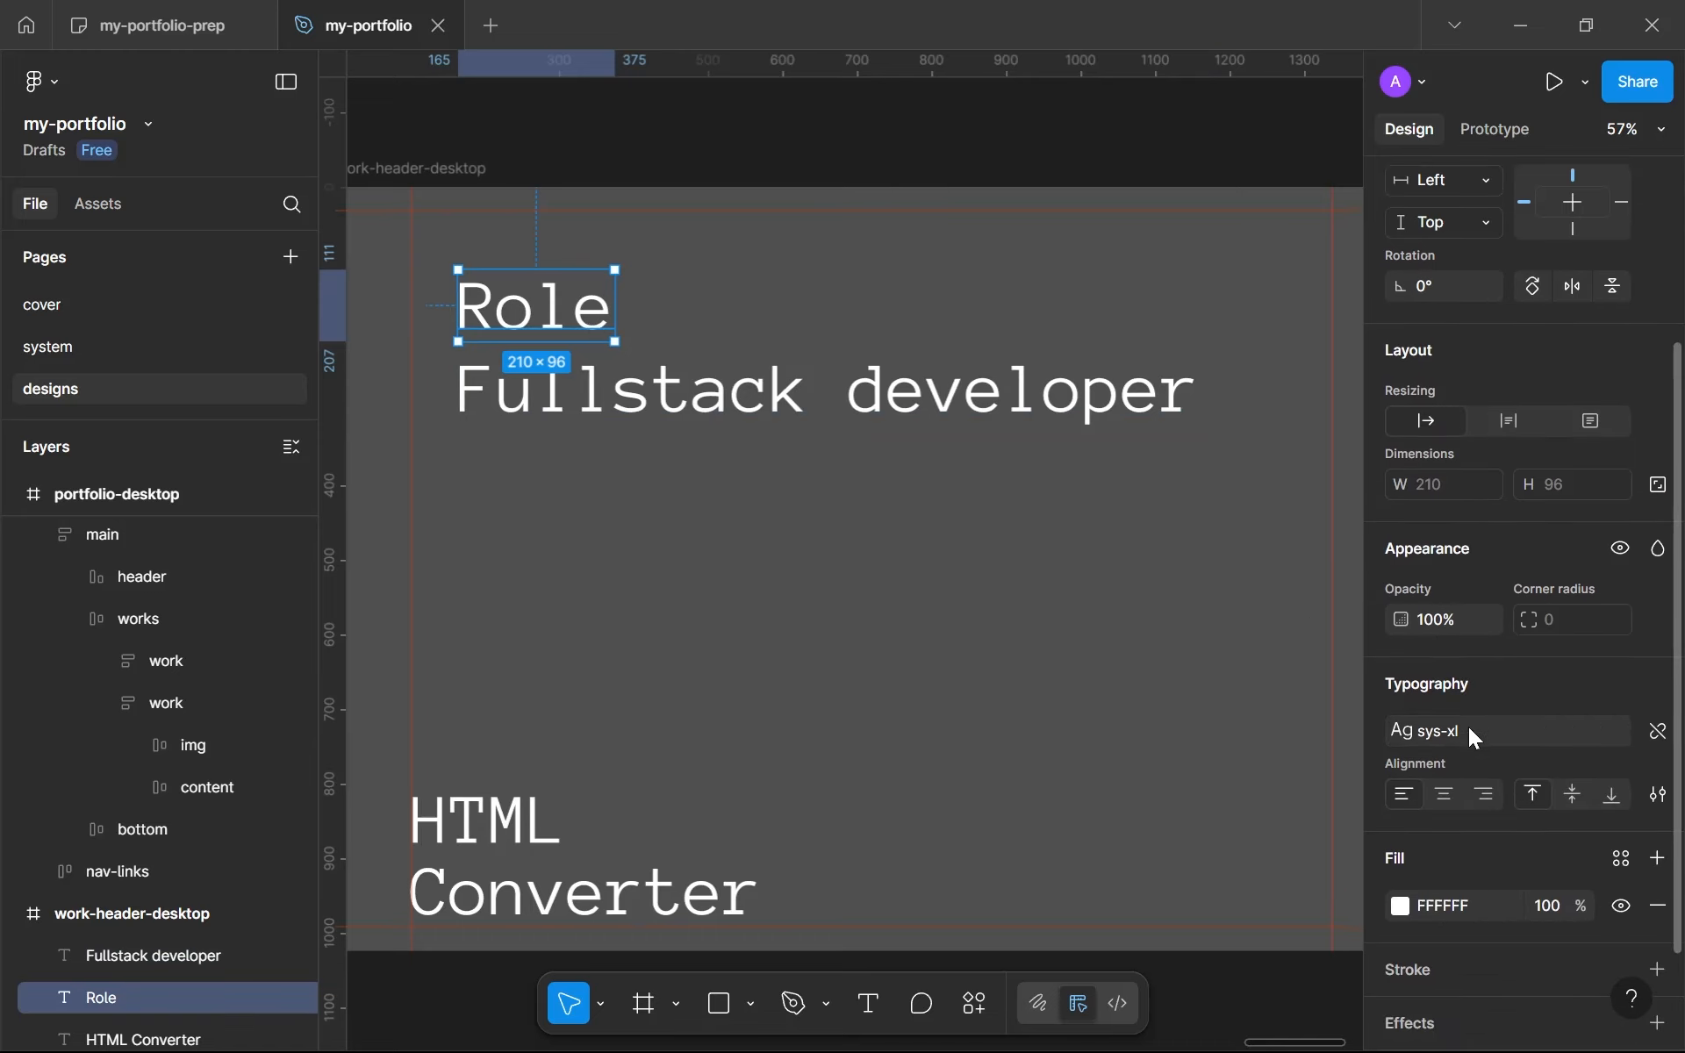
pyautogui.click(1474, 737)
pyautogui.scroll(2, 1247, 851)
pyautogui.click(1205, 926)
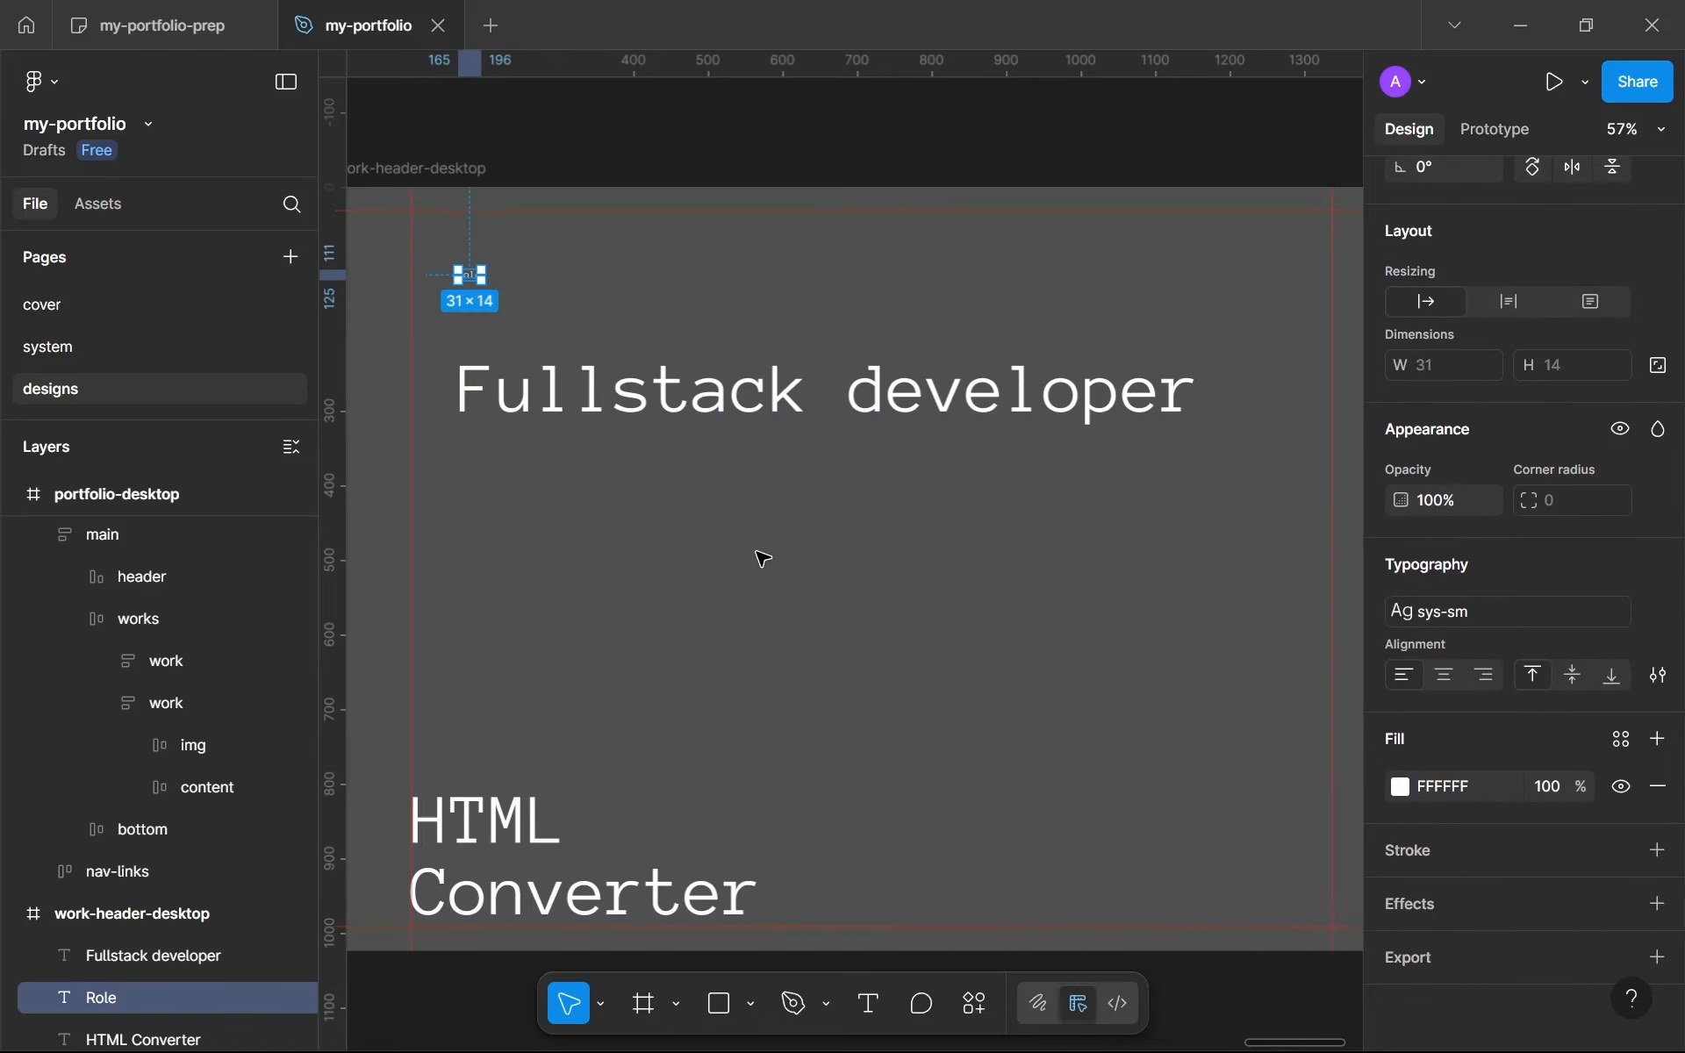
# Step: Apply the sys-md text style to the Fullstack developer text
pyautogui.click(672, 413)
pyautogui.click(1490, 614)
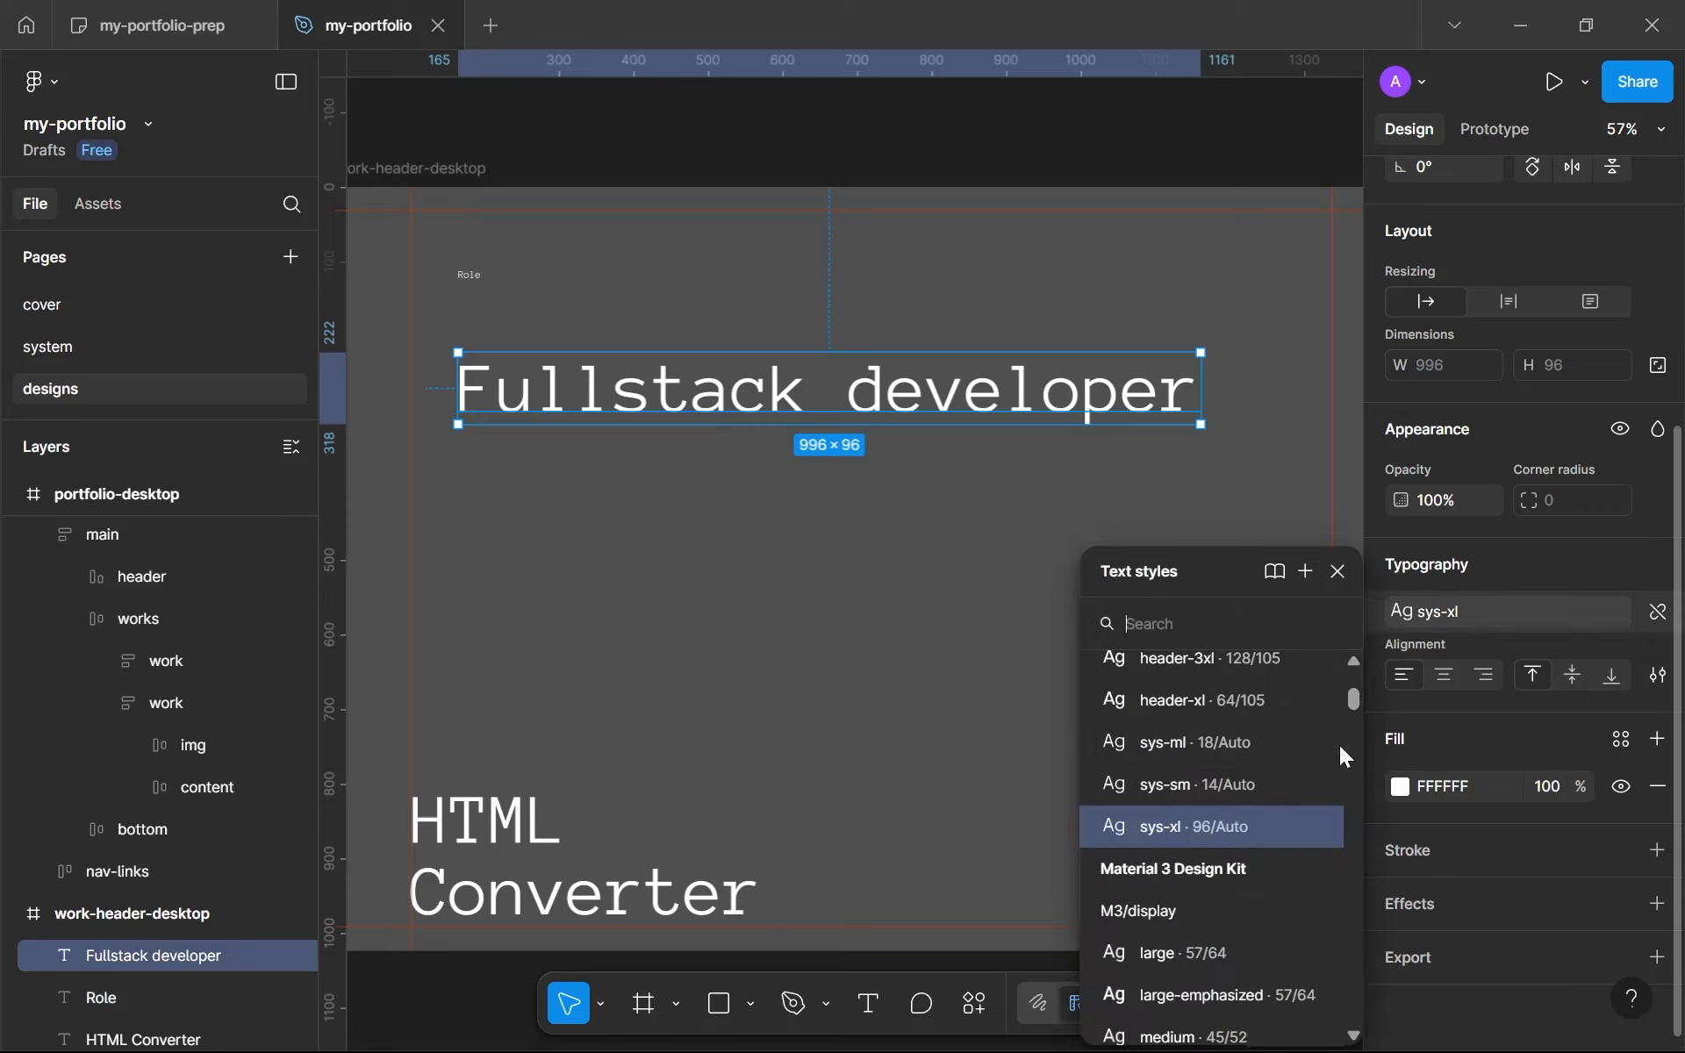
pyautogui.scroll(3, 1233, 803)
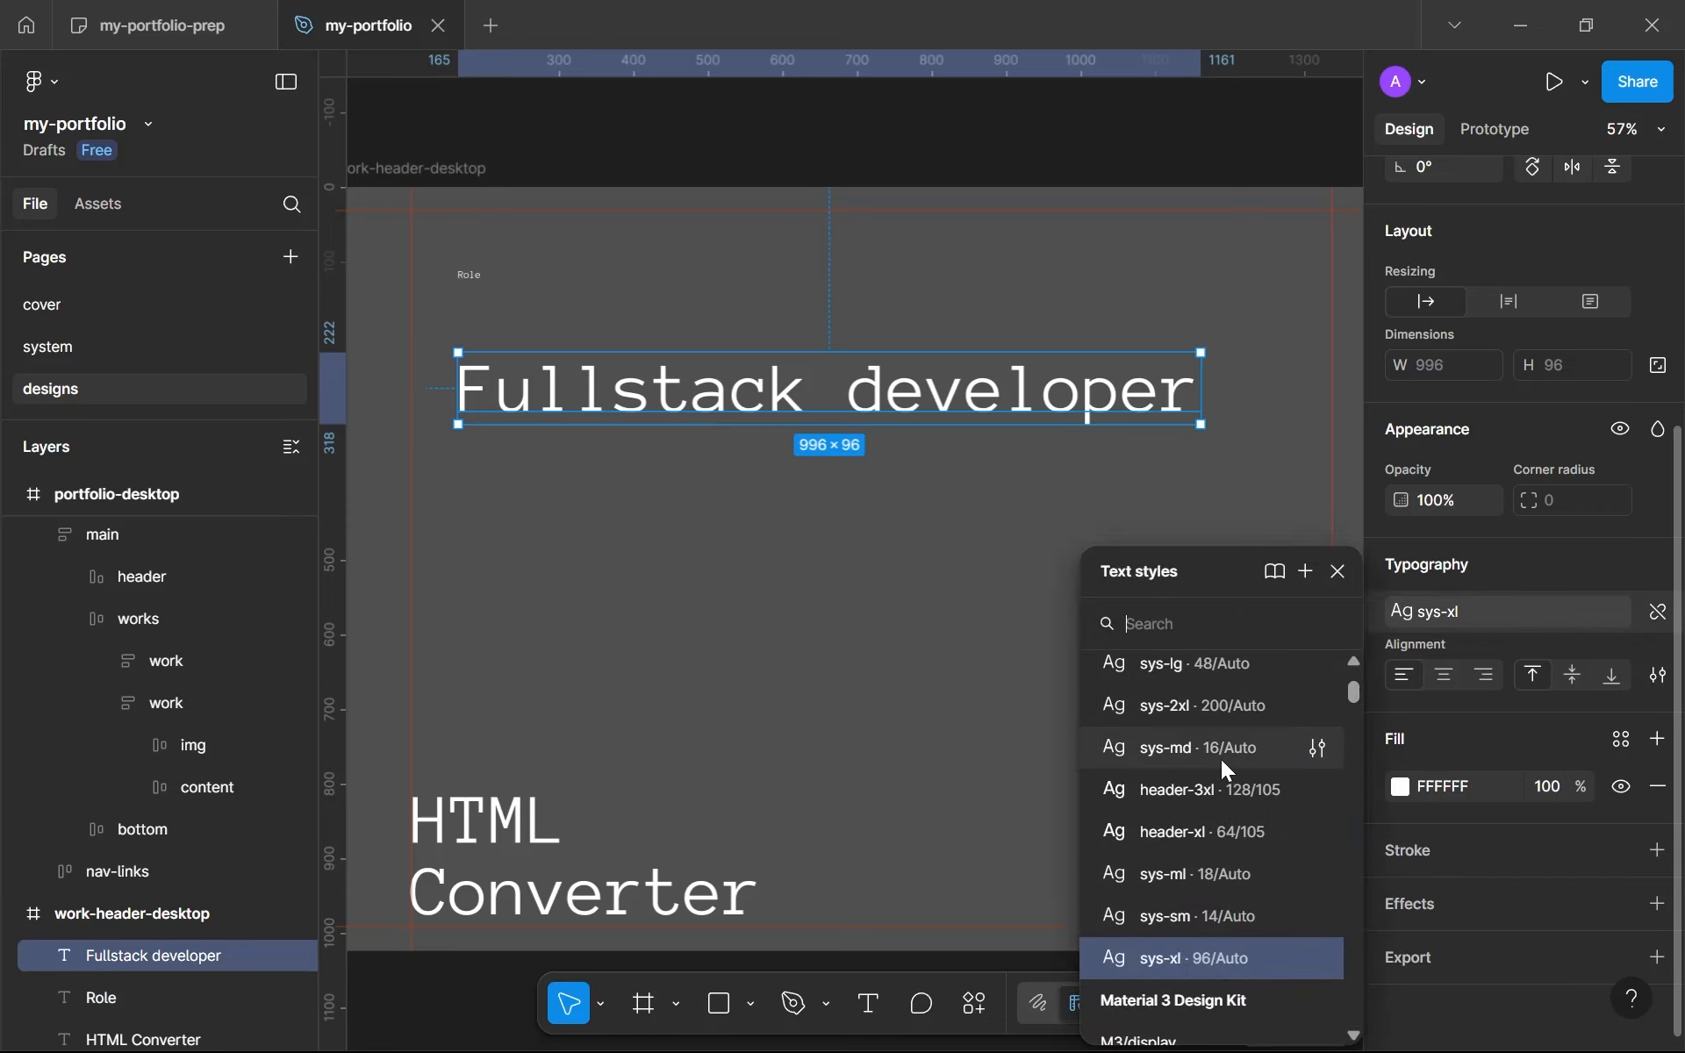
pyautogui.click(1220, 760)
pyautogui.scroll(5, 904, 546)
pyautogui.moveTo(904, 545); pyautogui.dragTo(905, 330)
pyautogui.click(903, 444)
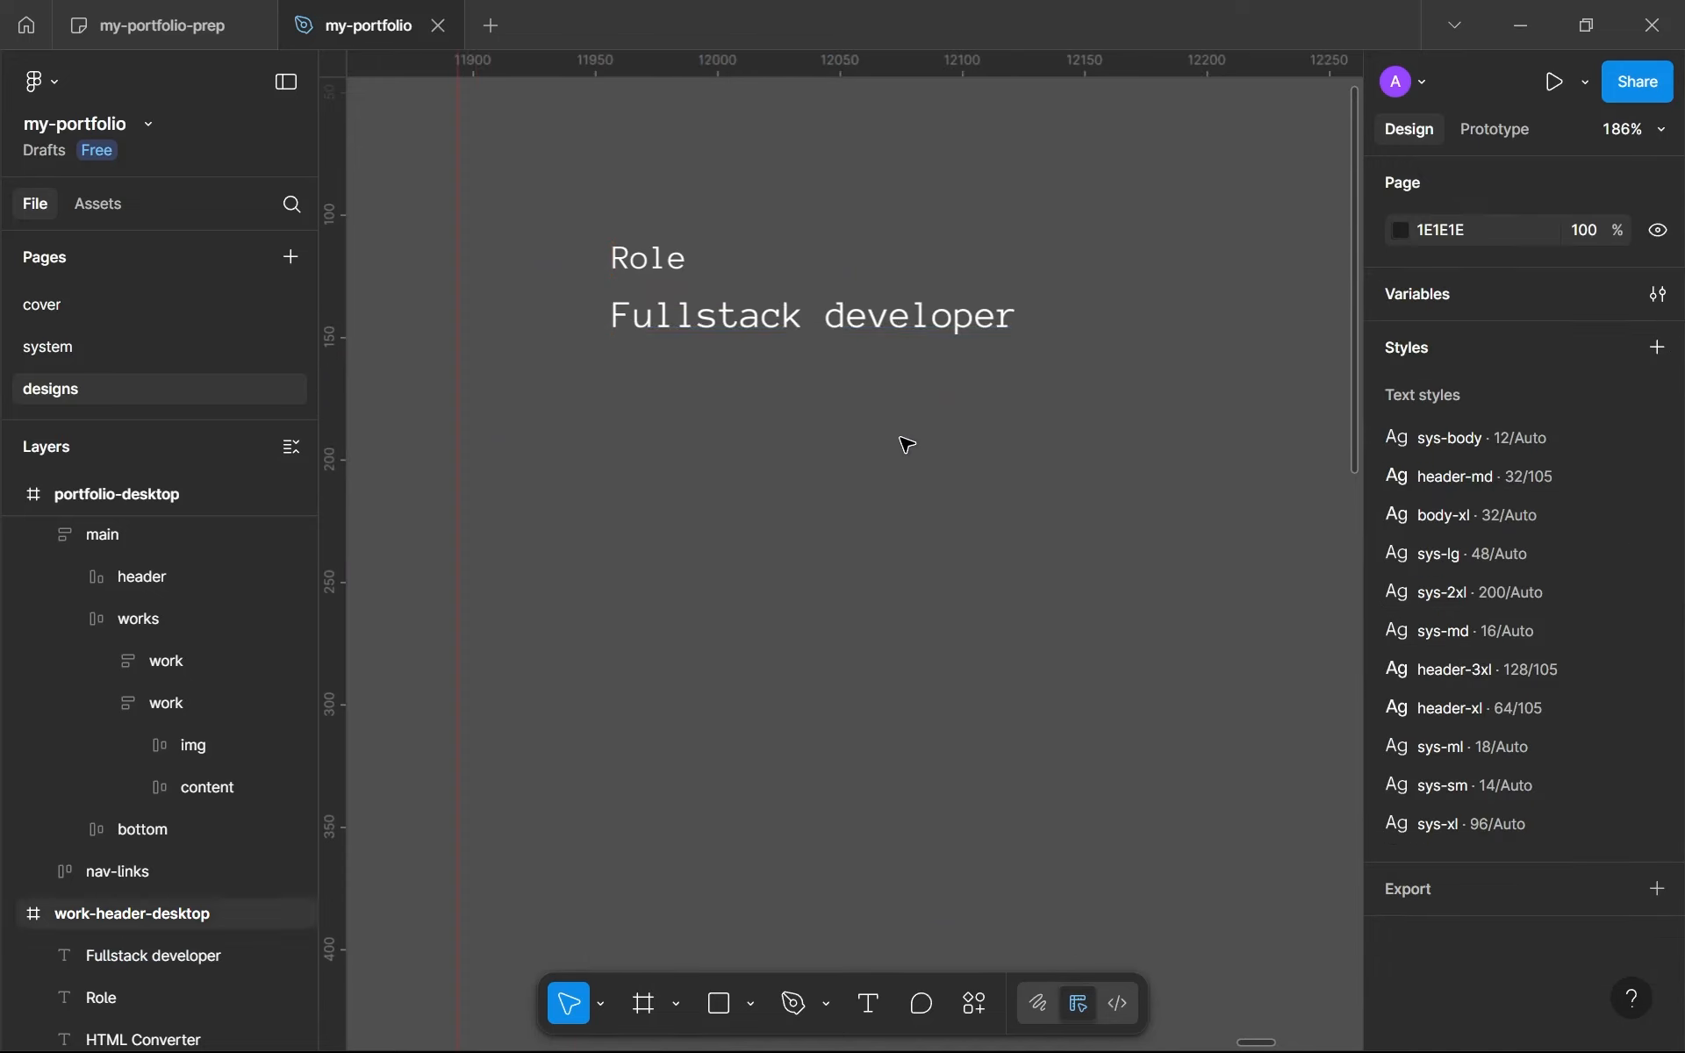
# Step: Wrap the Role and Fullstack developer texts in an auto layout frame and name it role
pyautogui.scroll(-3, 907, 444)
pyautogui.scroll(-3, 904, 441)
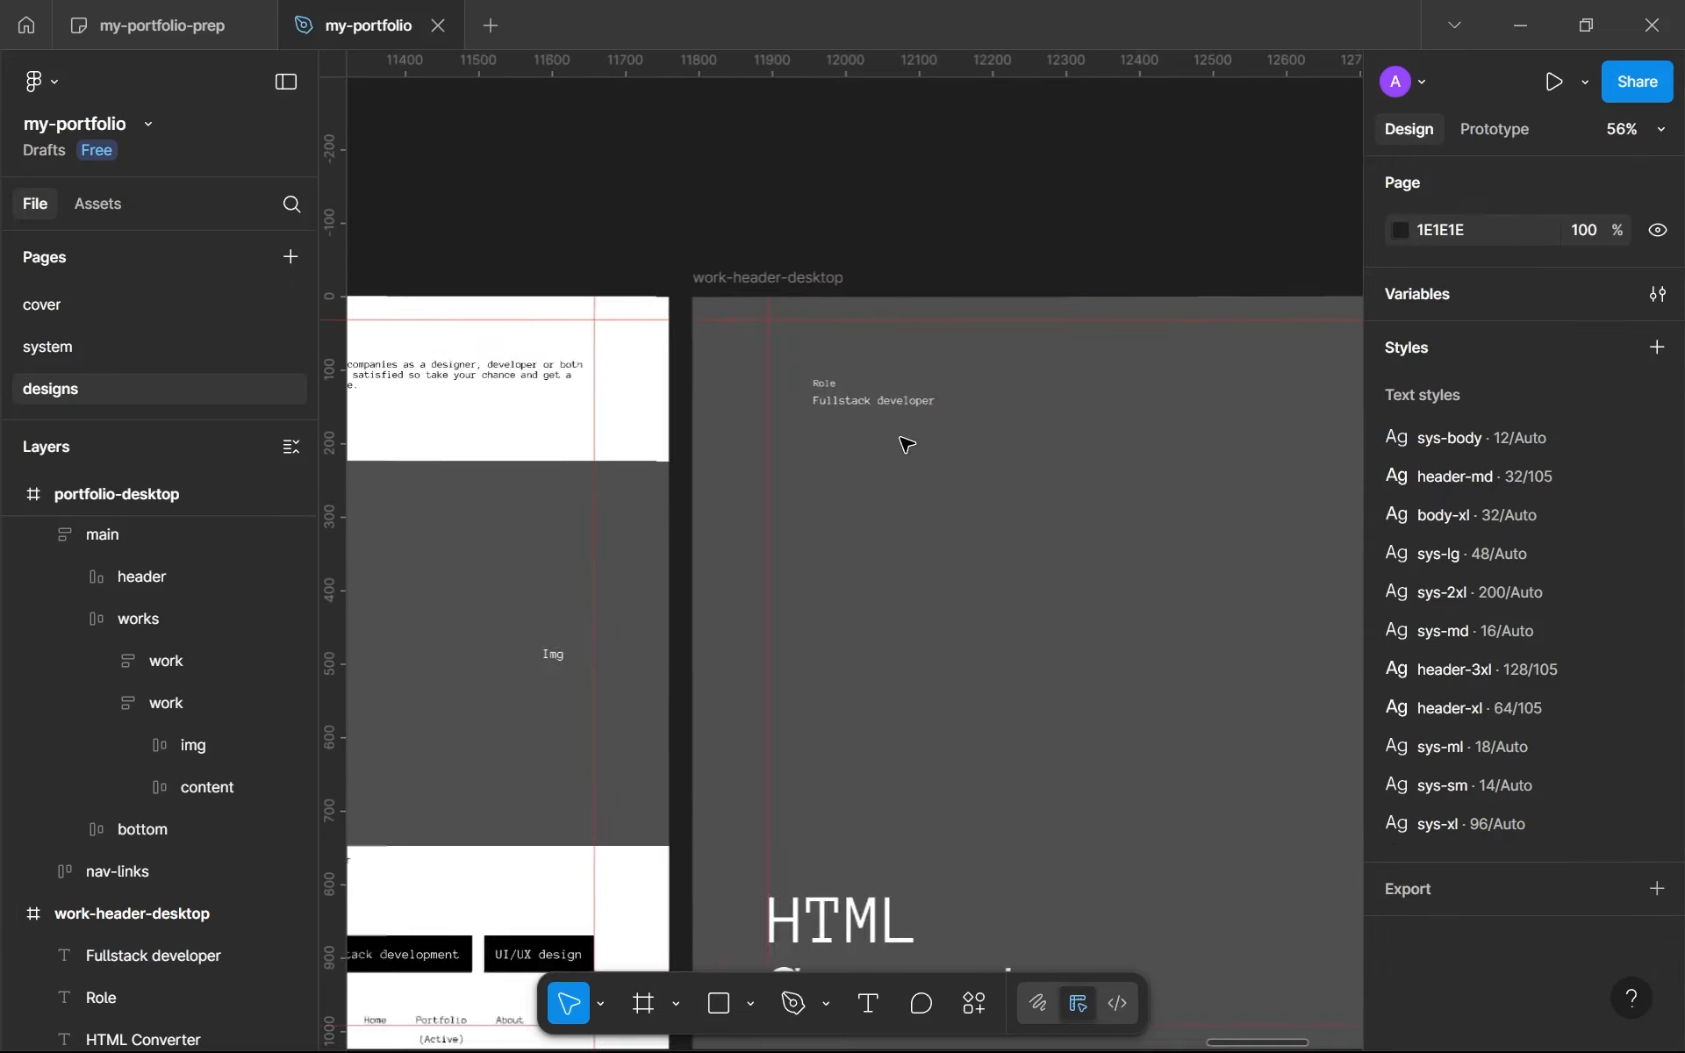
pyautogui.scroll(3, 883, 437)
pyautogui.scroll(3, 832, 366)
pyautogui.moveTo(878, 474); pyautogui.dragTo(663, 246)
pyautogui.hotkey('shift', 'a')
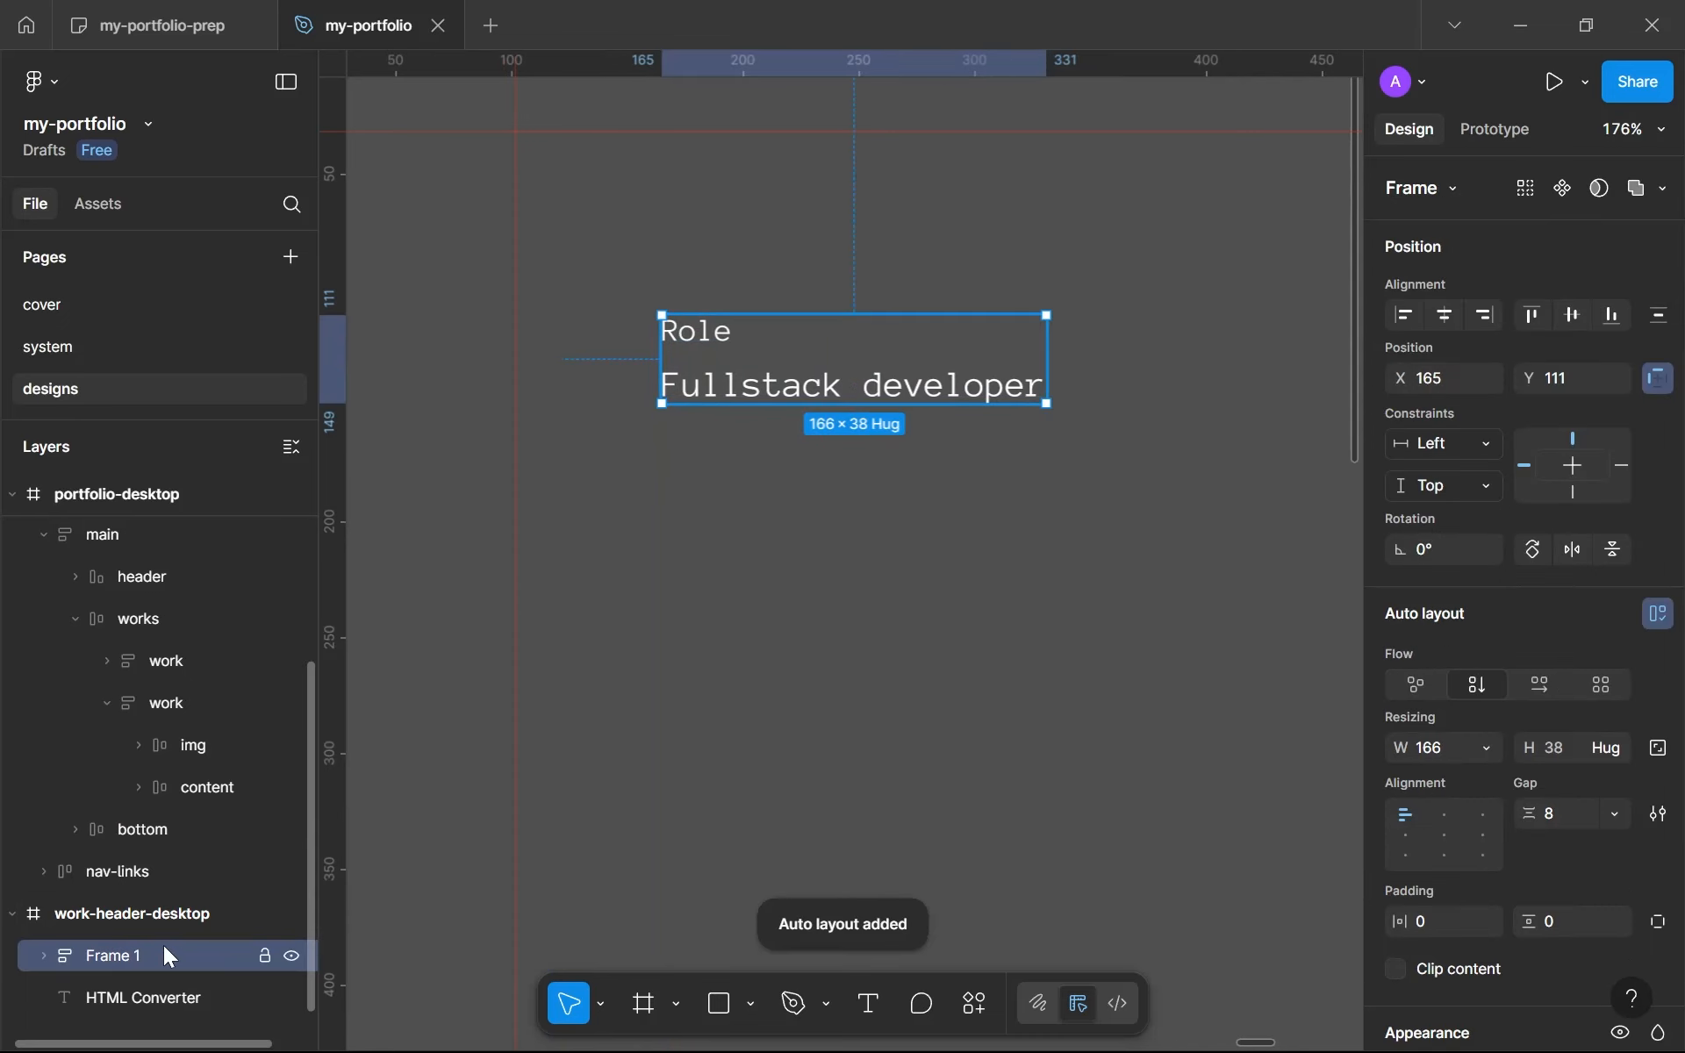
pyautogui.doubleClick(167, 949)
pyautogui.write('role')
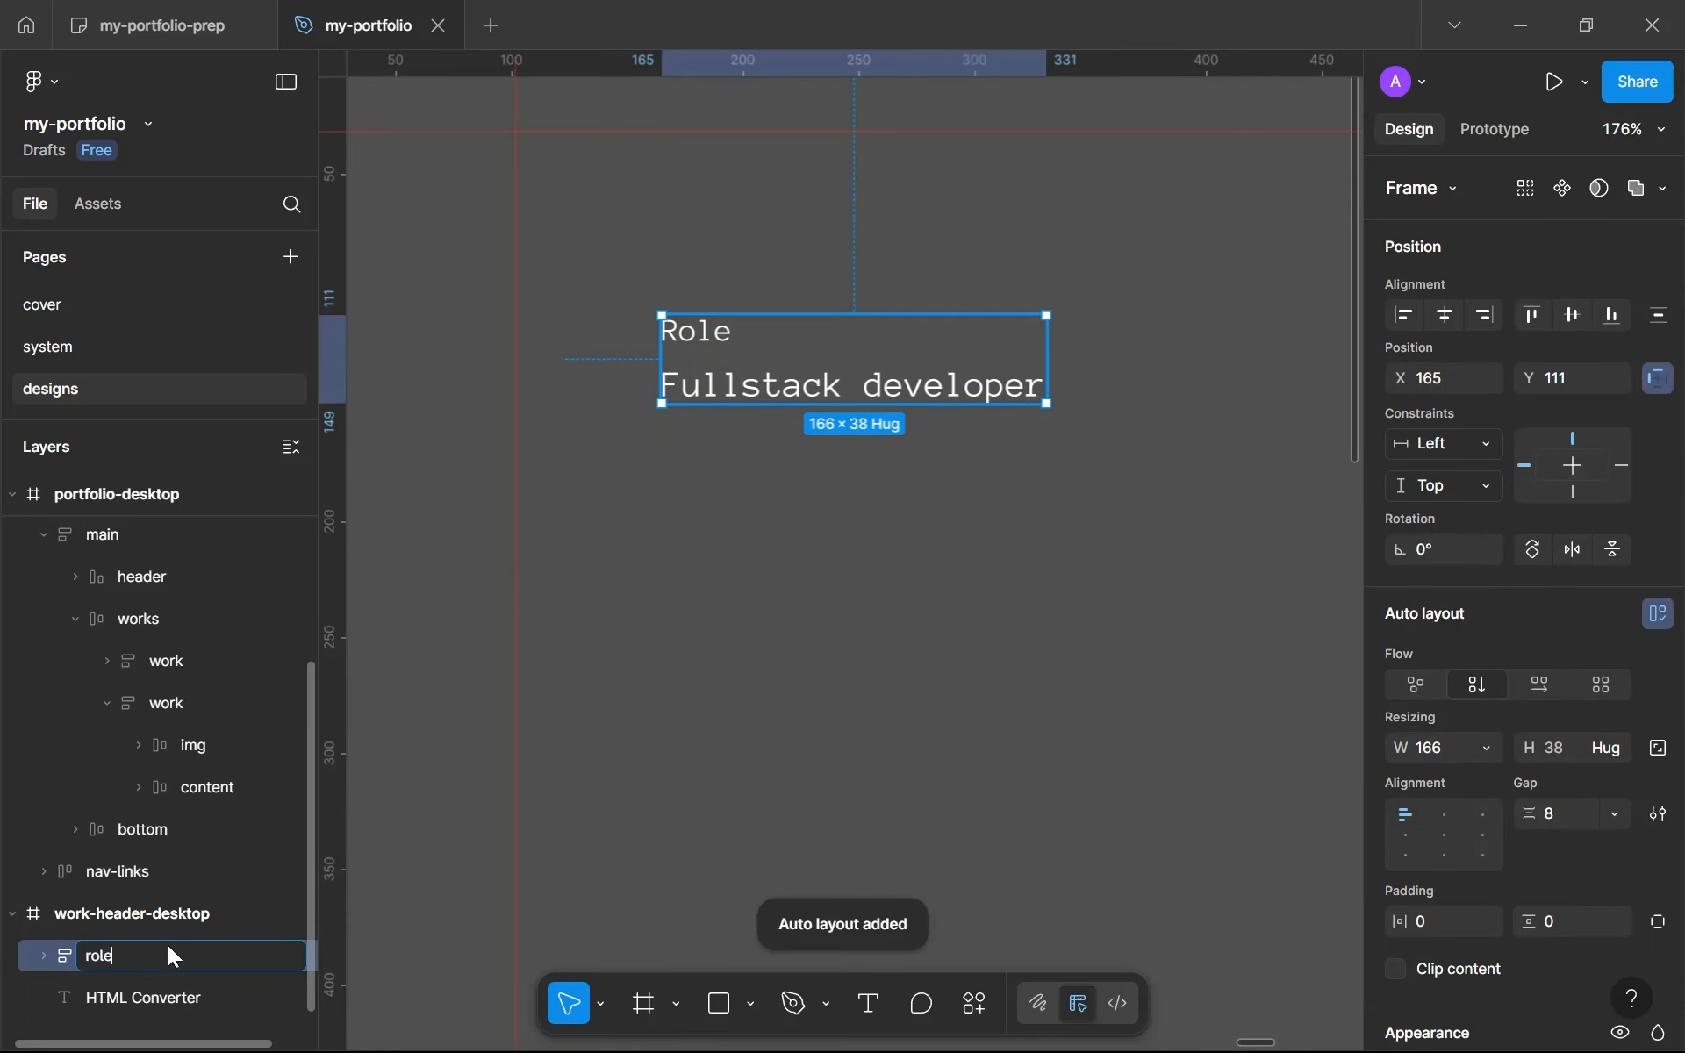
pyautogui.press('Return')
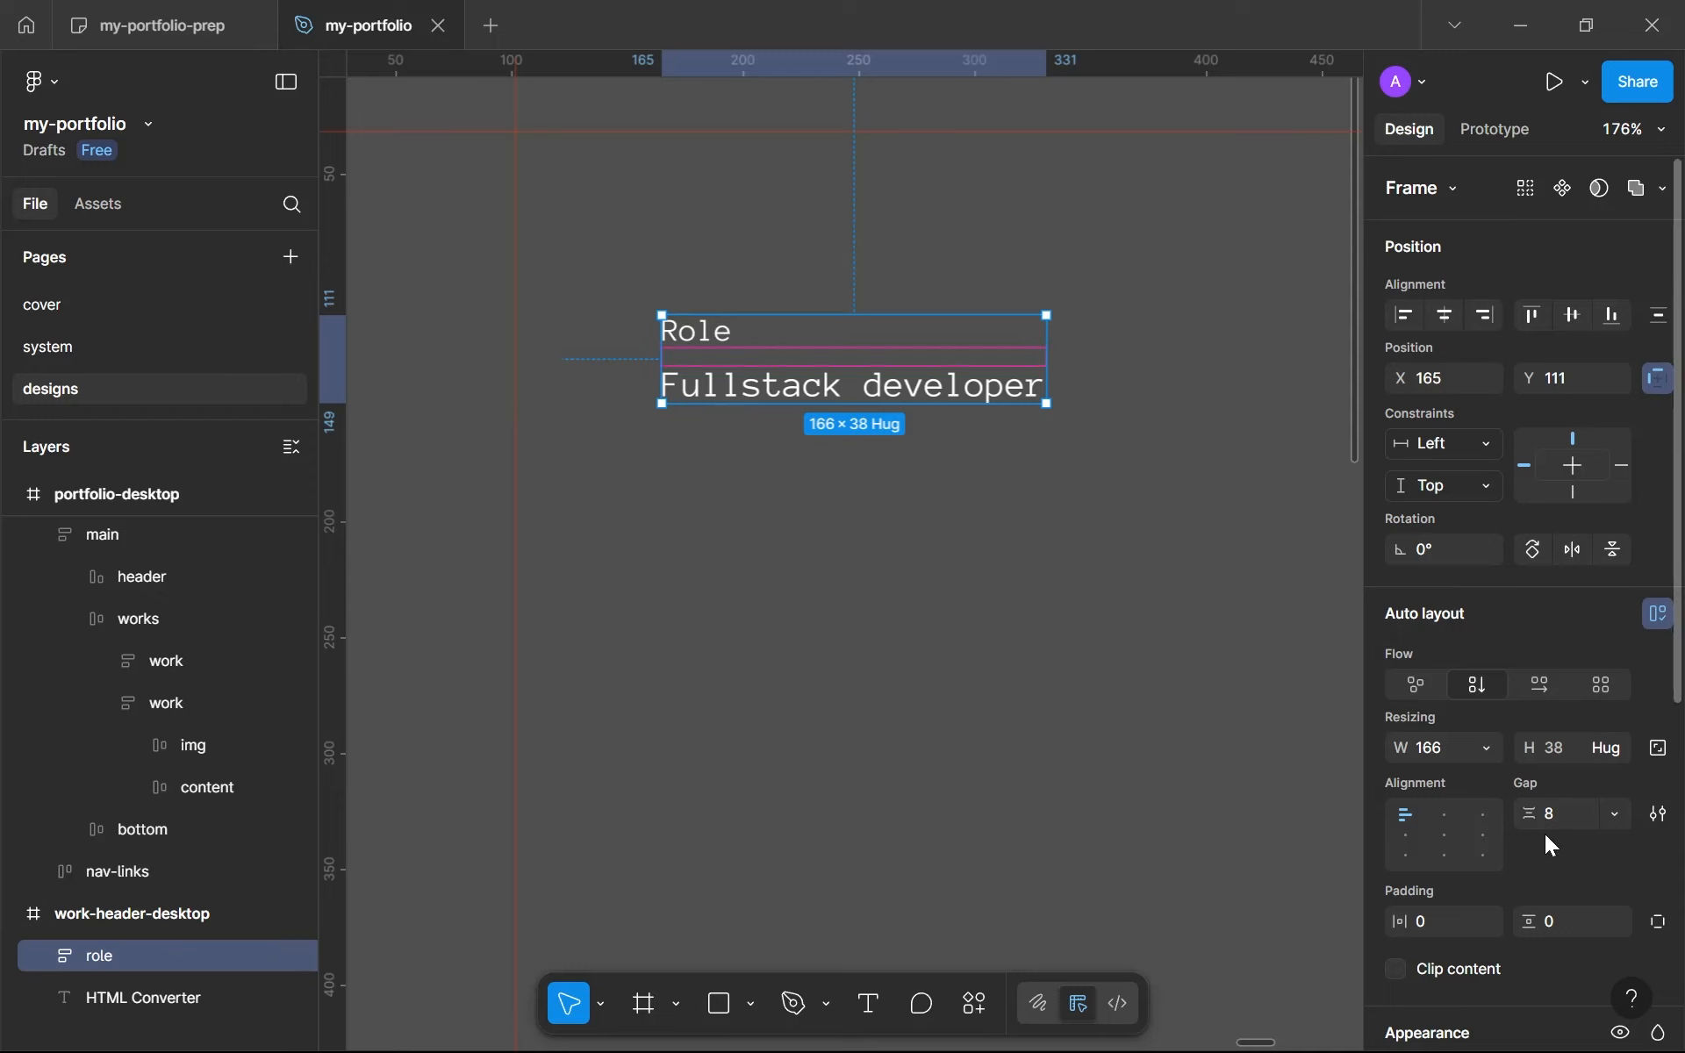
# Step: Align the role frame to the margin guides at X 102, Y 32 and move the Role label below Fullstack developer
pyautogui.moveTo(849, 392); pyautogui.dragTo(702, 208)
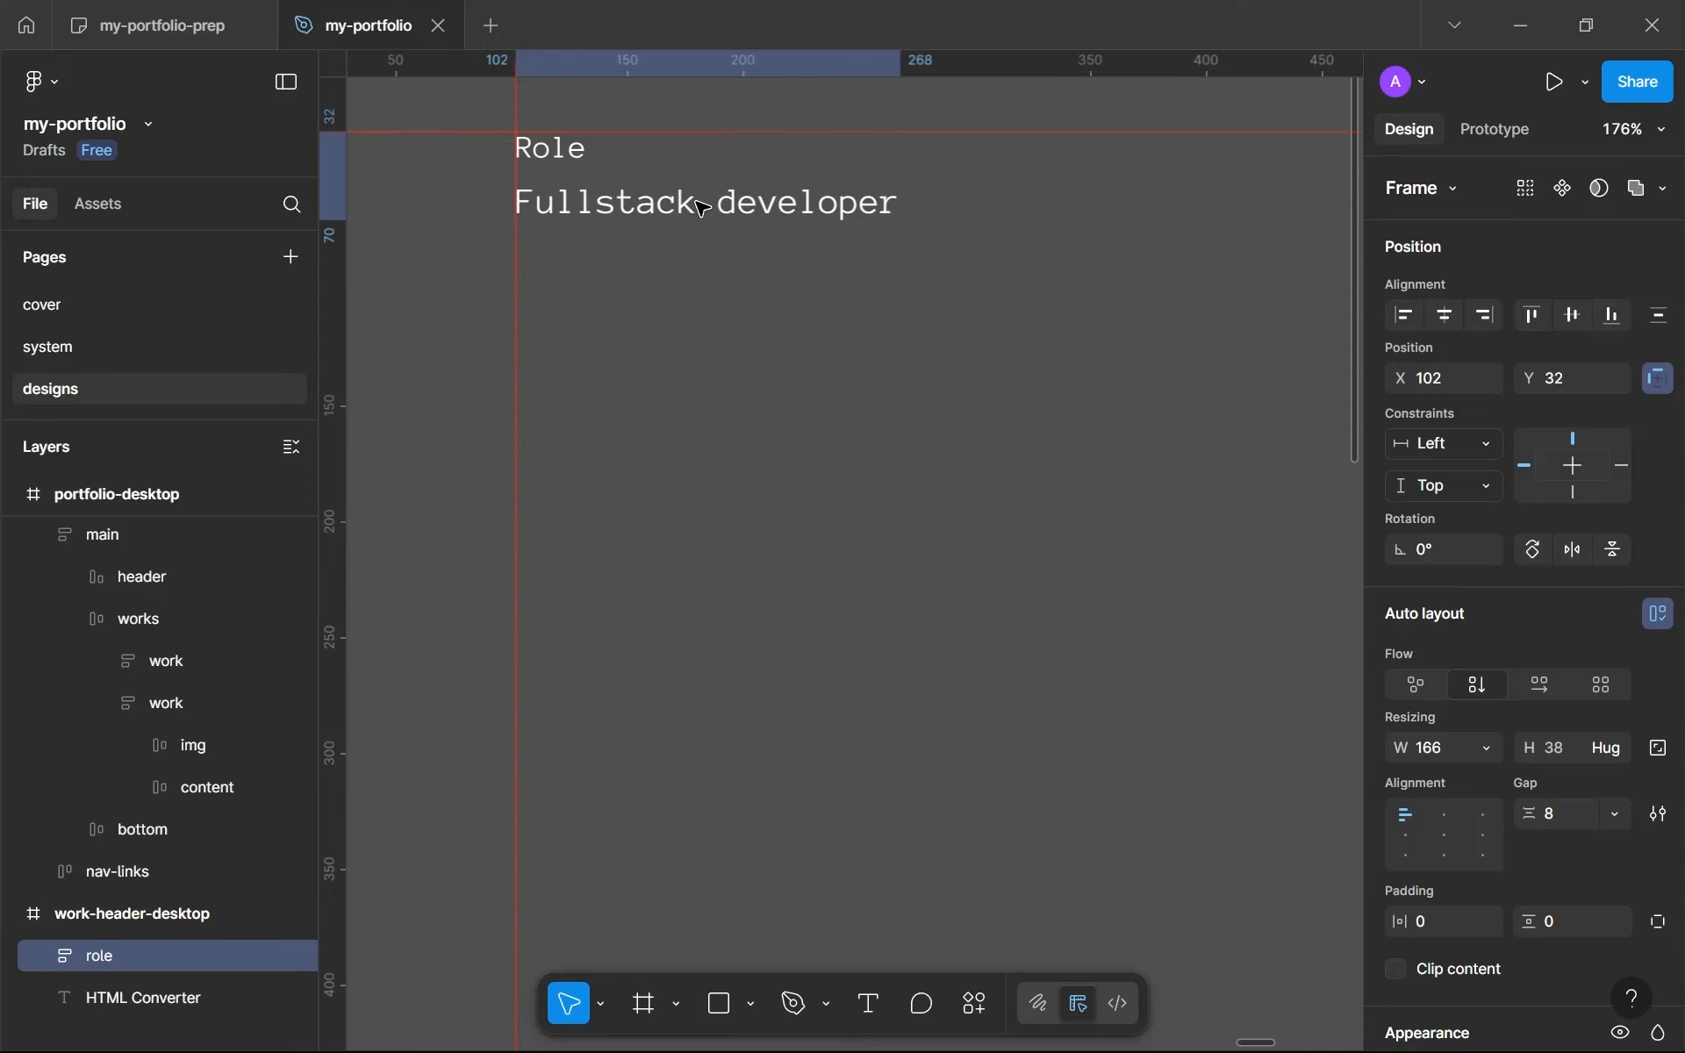
pyautogui.doubleClick(551, 150)
pyautogui.press('Down')
pyautogui.click(733, 369)
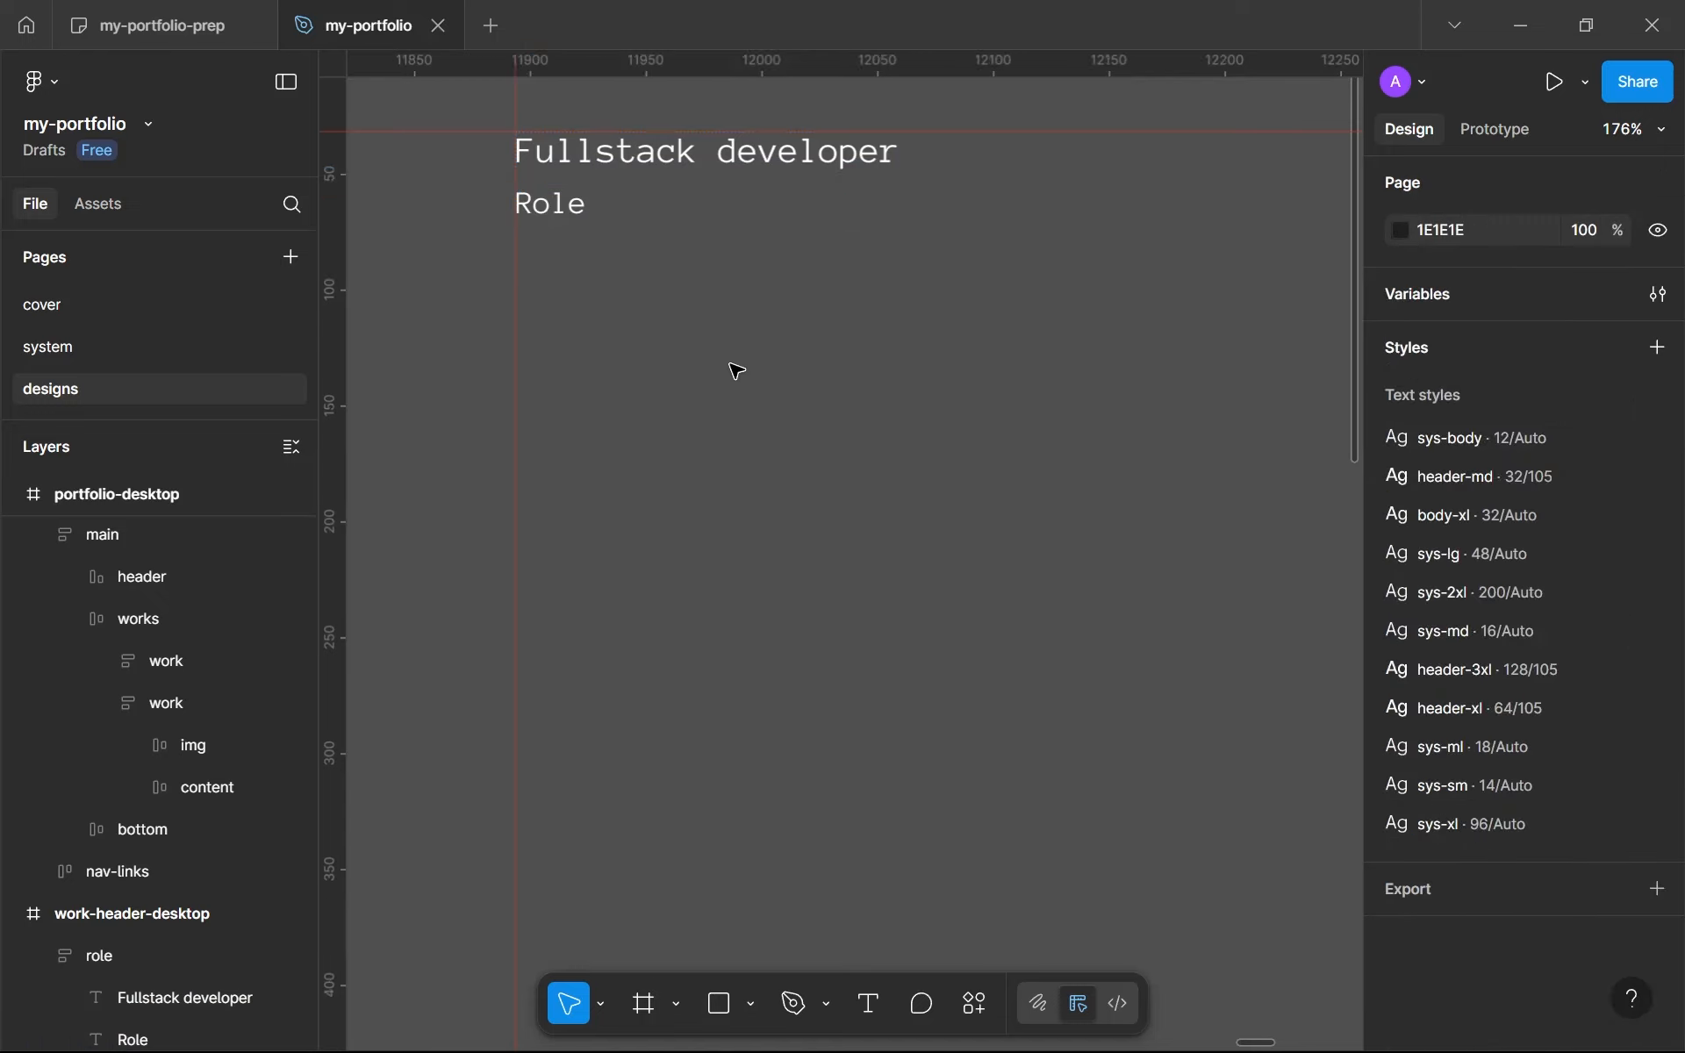
# Step: Examine the reordered role text pair up close and against the whole header frame
pyautogui.scroll(-3, 734, 369)
pyautogui.scroll(5, 736, 373)
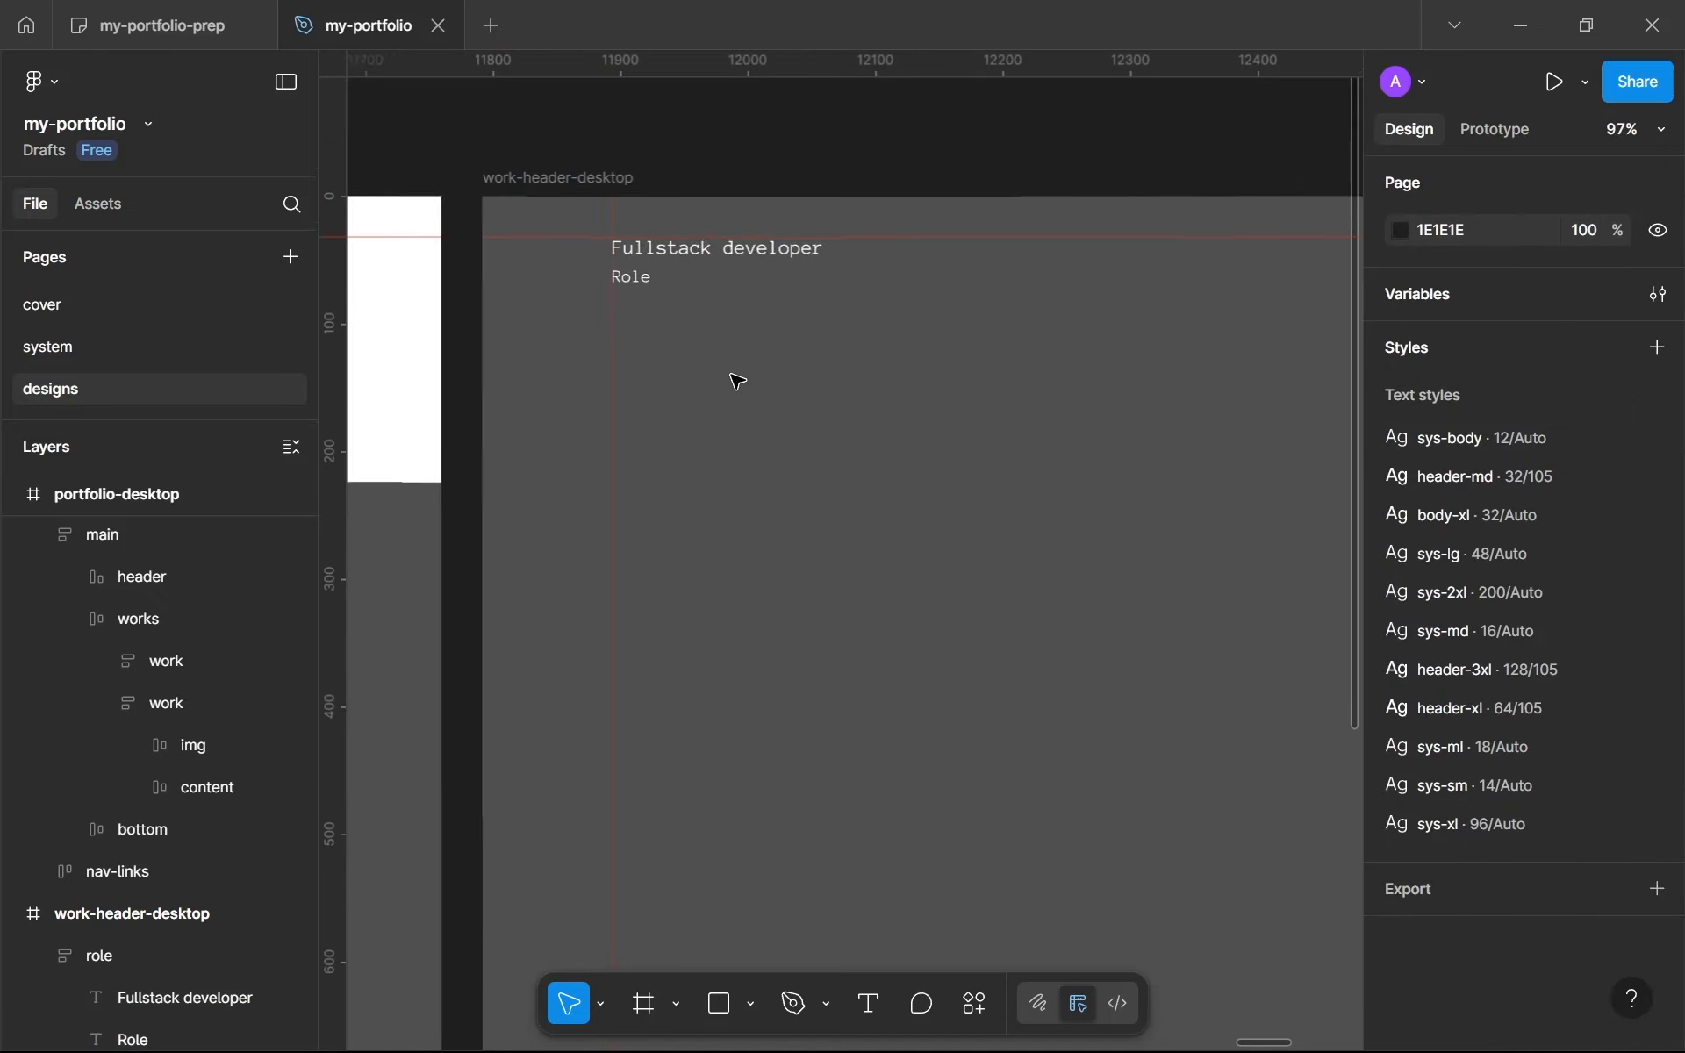
pyautogui.scroll(5, 639, 229)
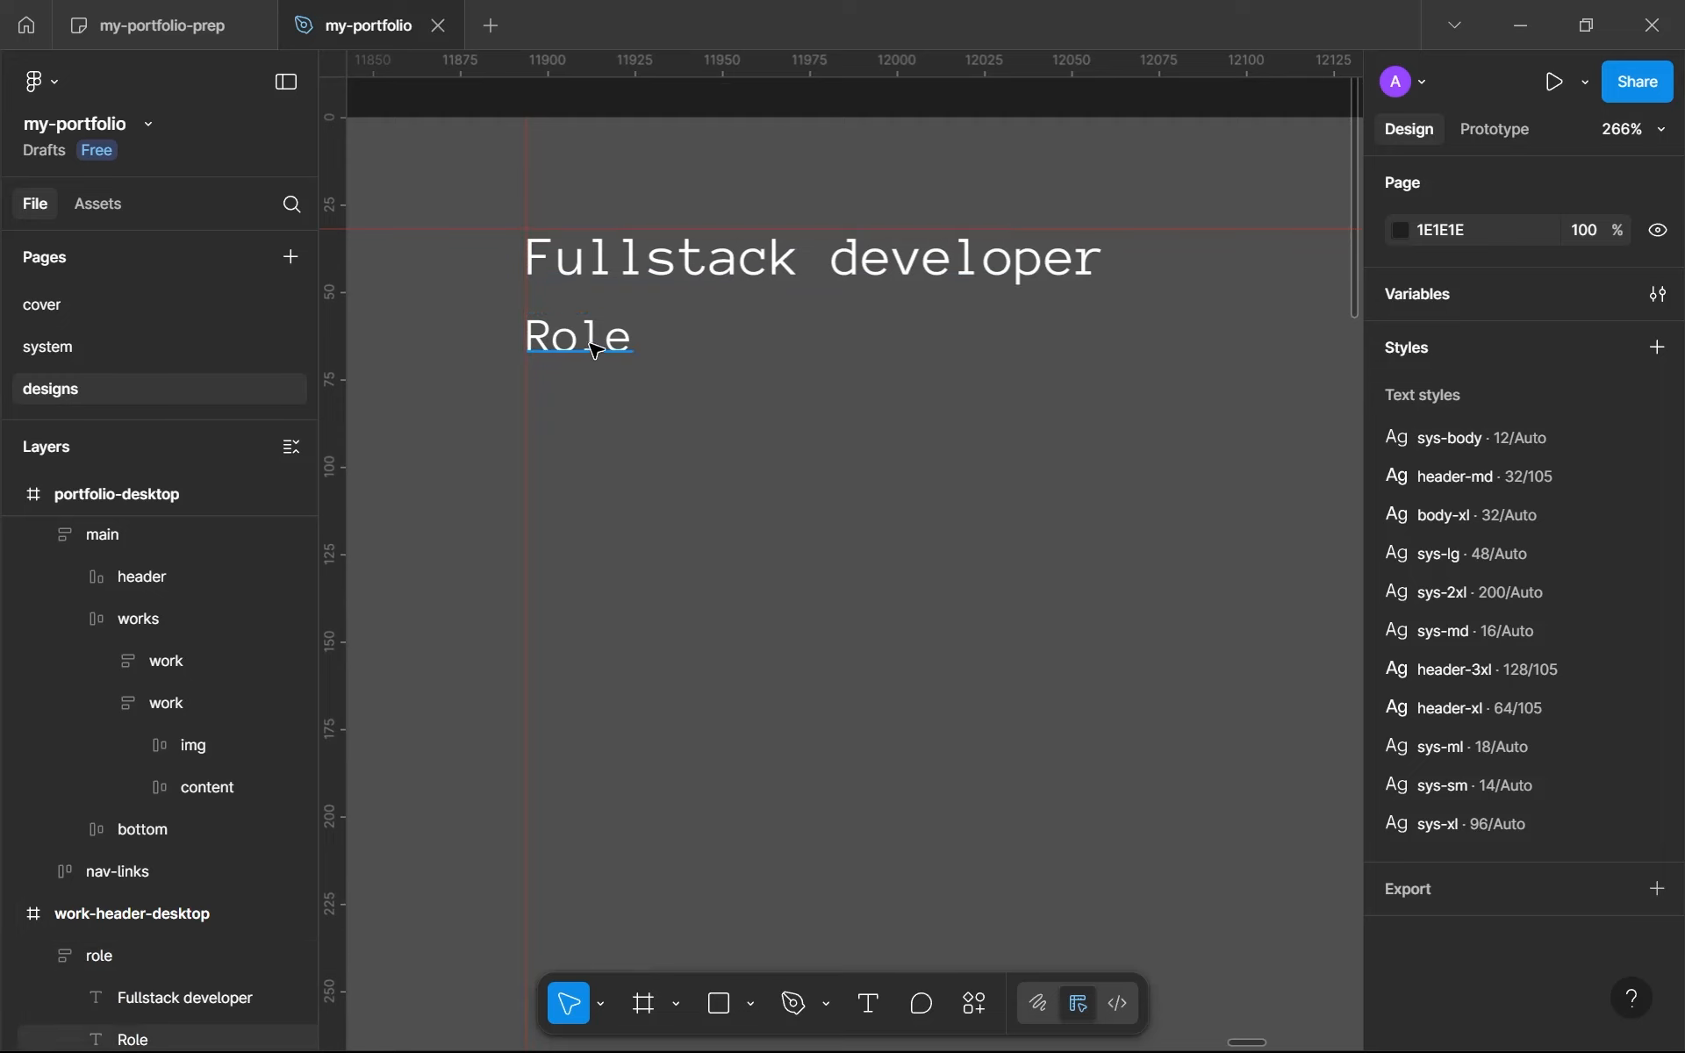
pyautogui.click(816, 321)
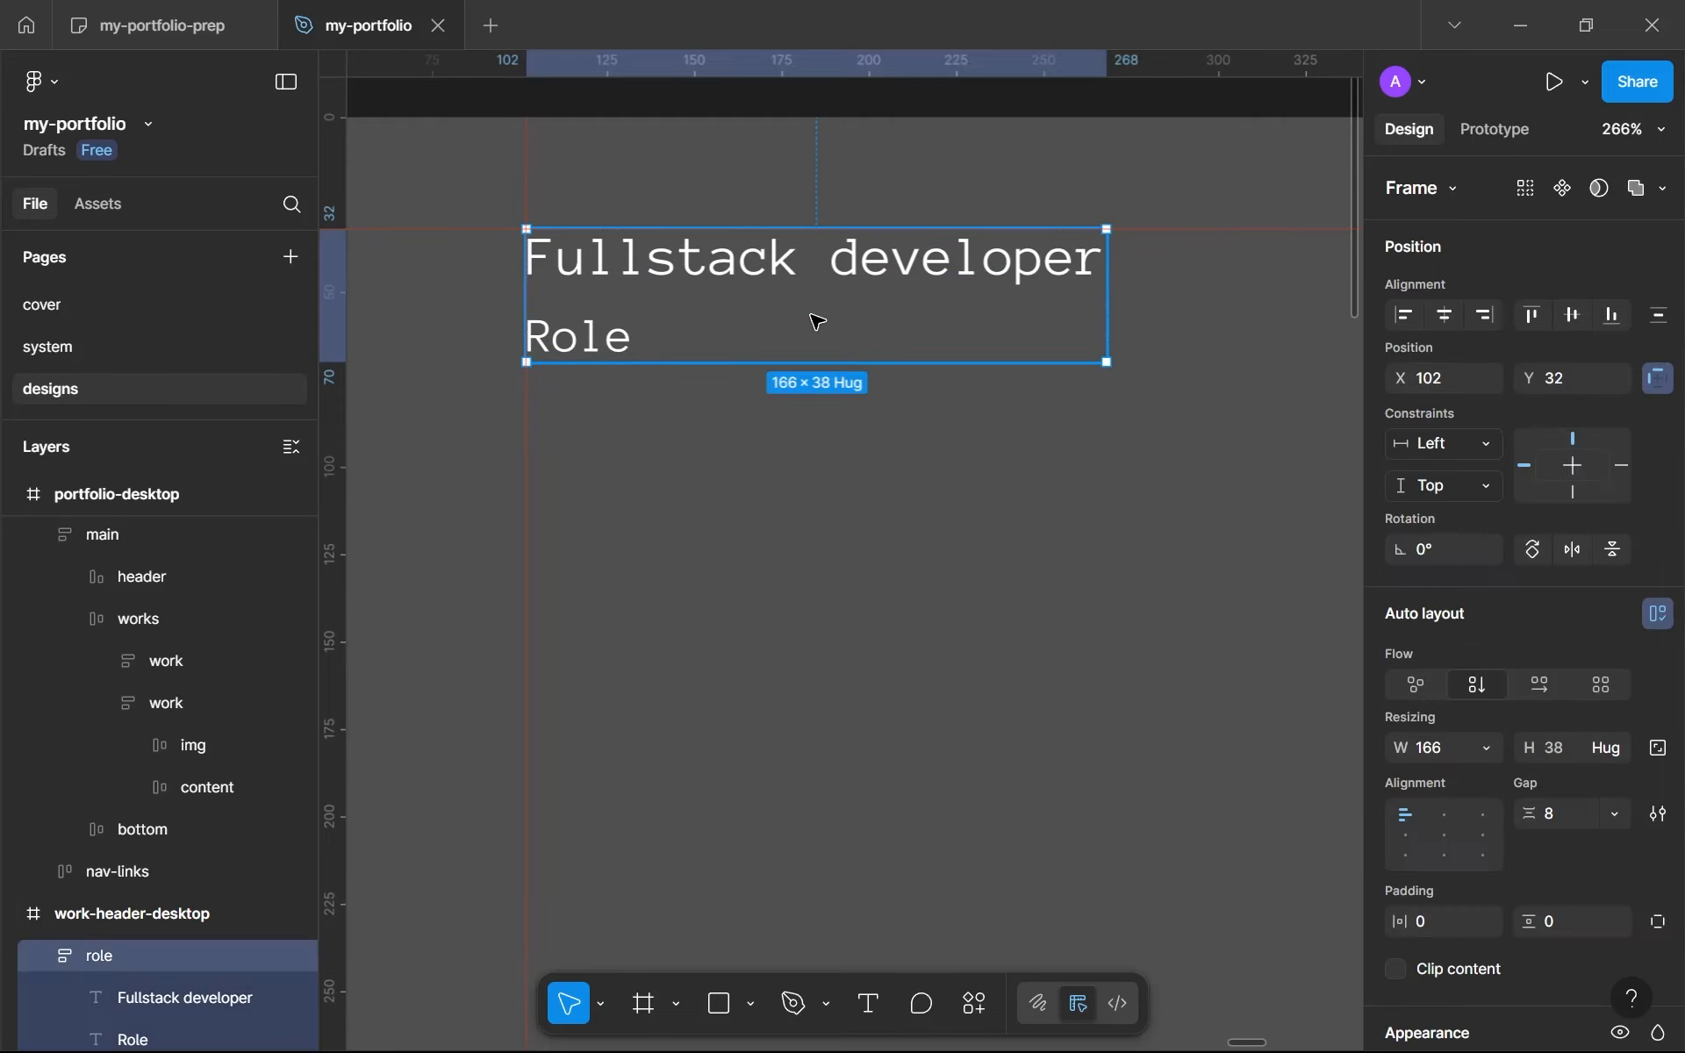
pyautogui.click(853, 505)
pyautogui.scroll(-5, 849, 500)
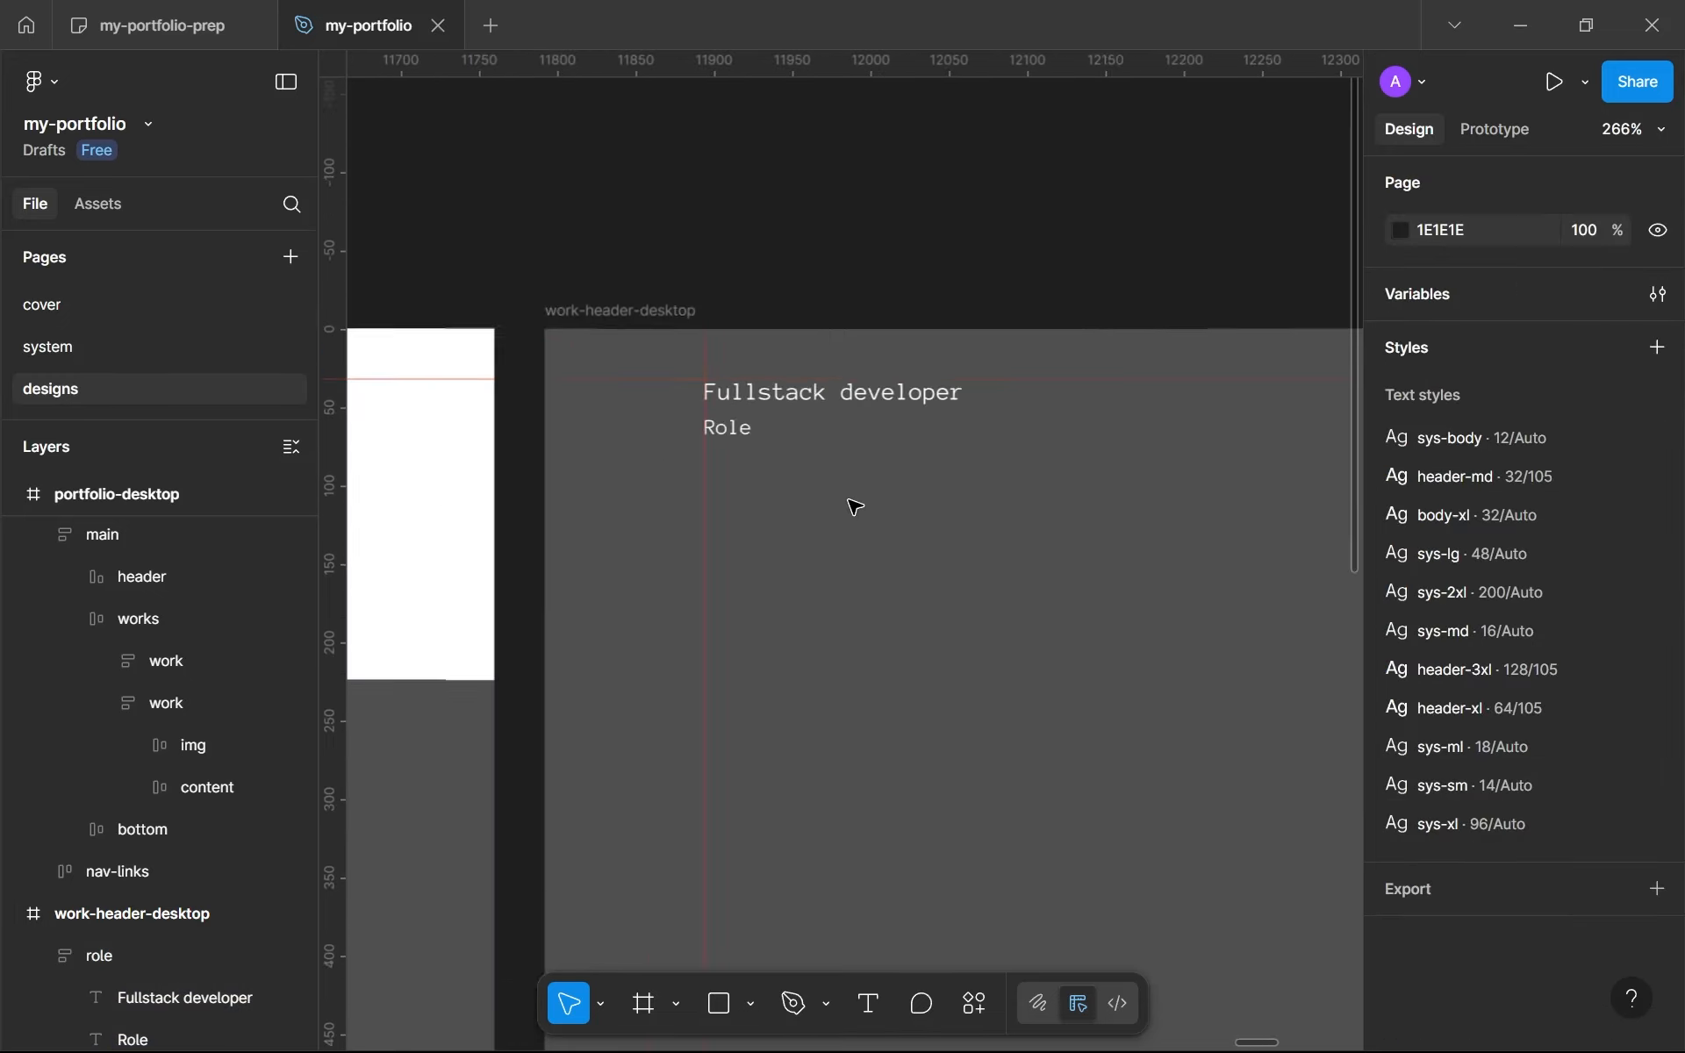
pyautogui.scroll(5, 676, 424)
pyautogui.scroll(5, 643, 416)
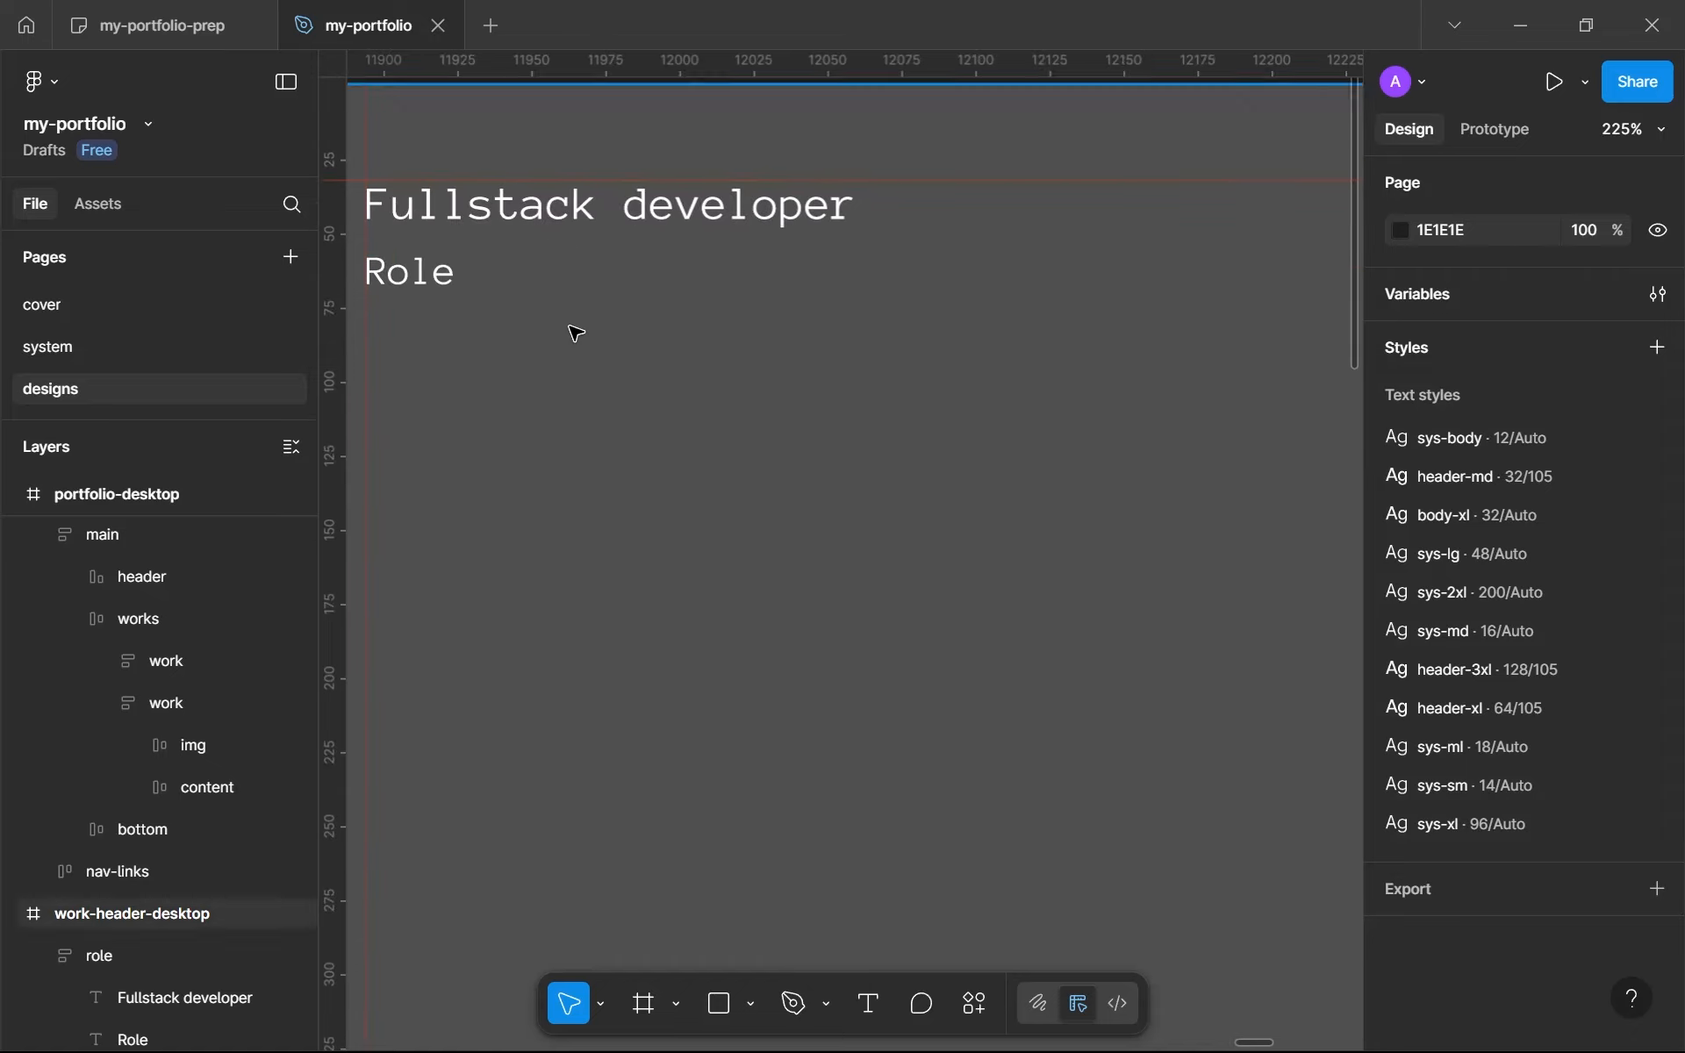
# Step: Check the heading of the role section on the TWICE page in the browser and return to Figma
pyautogui.click(951, 1043)
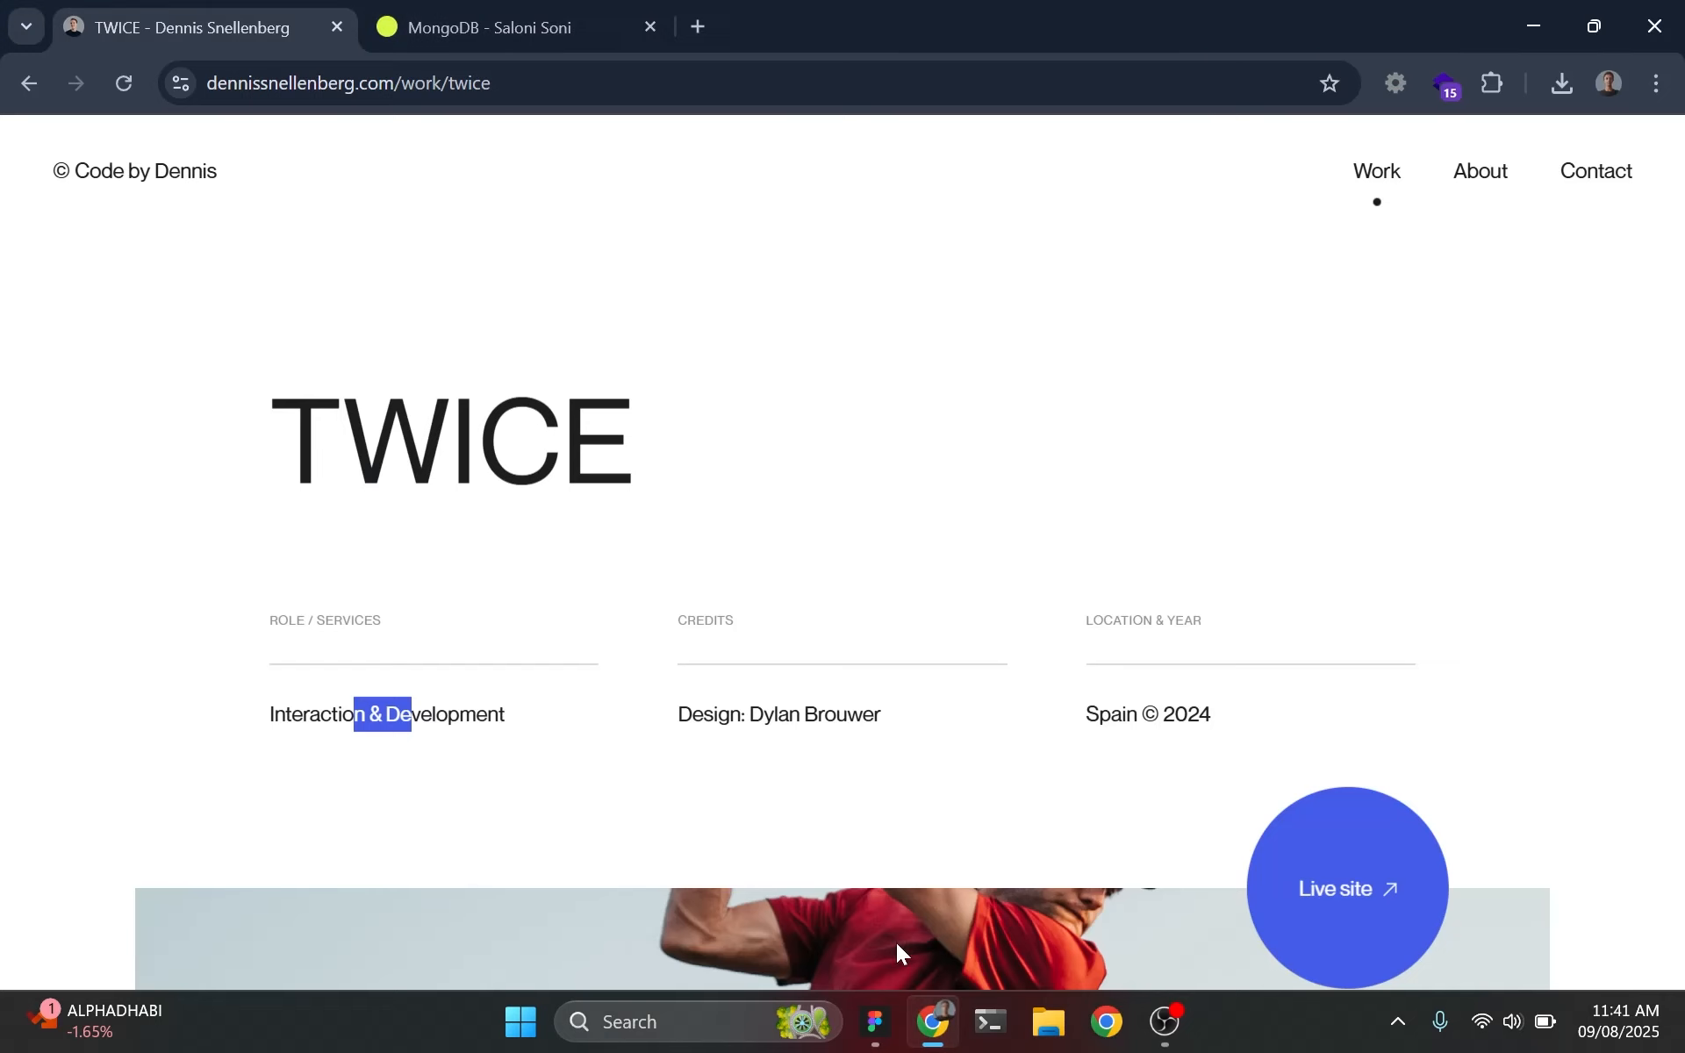
pyautogui.click(518, 706)
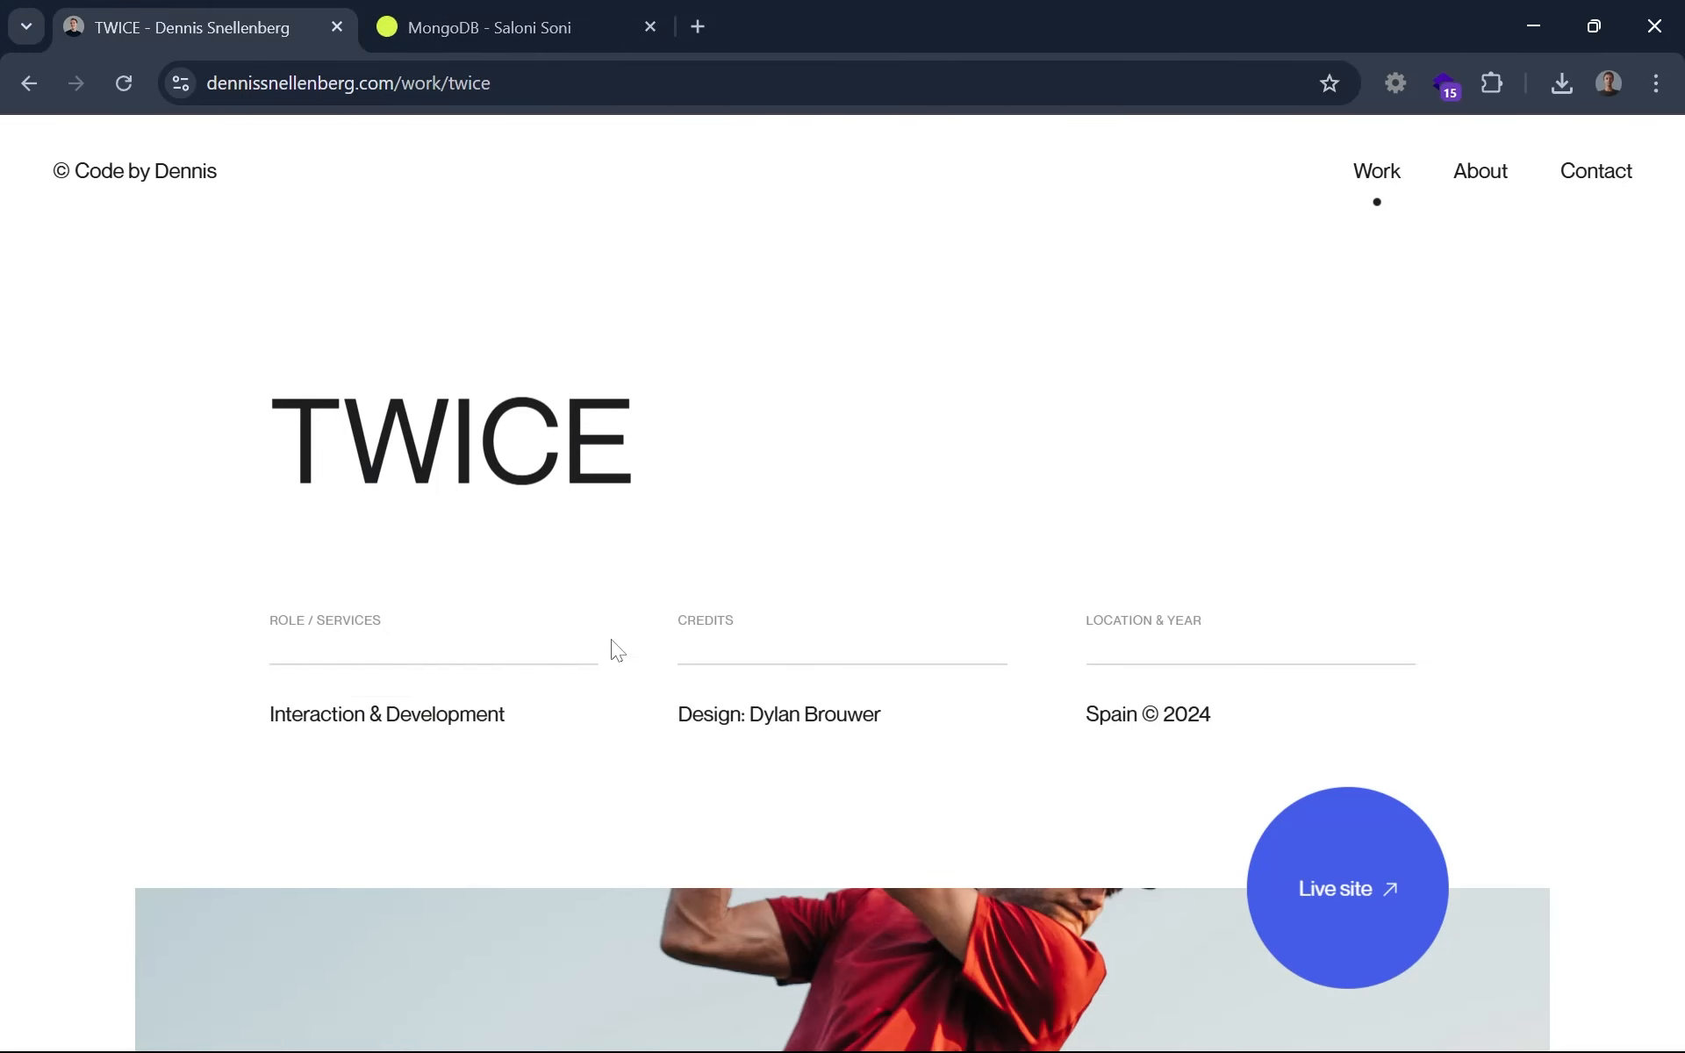
pyautogui.moveTo(381, 619); pyautogui.dragTo(256, 611)
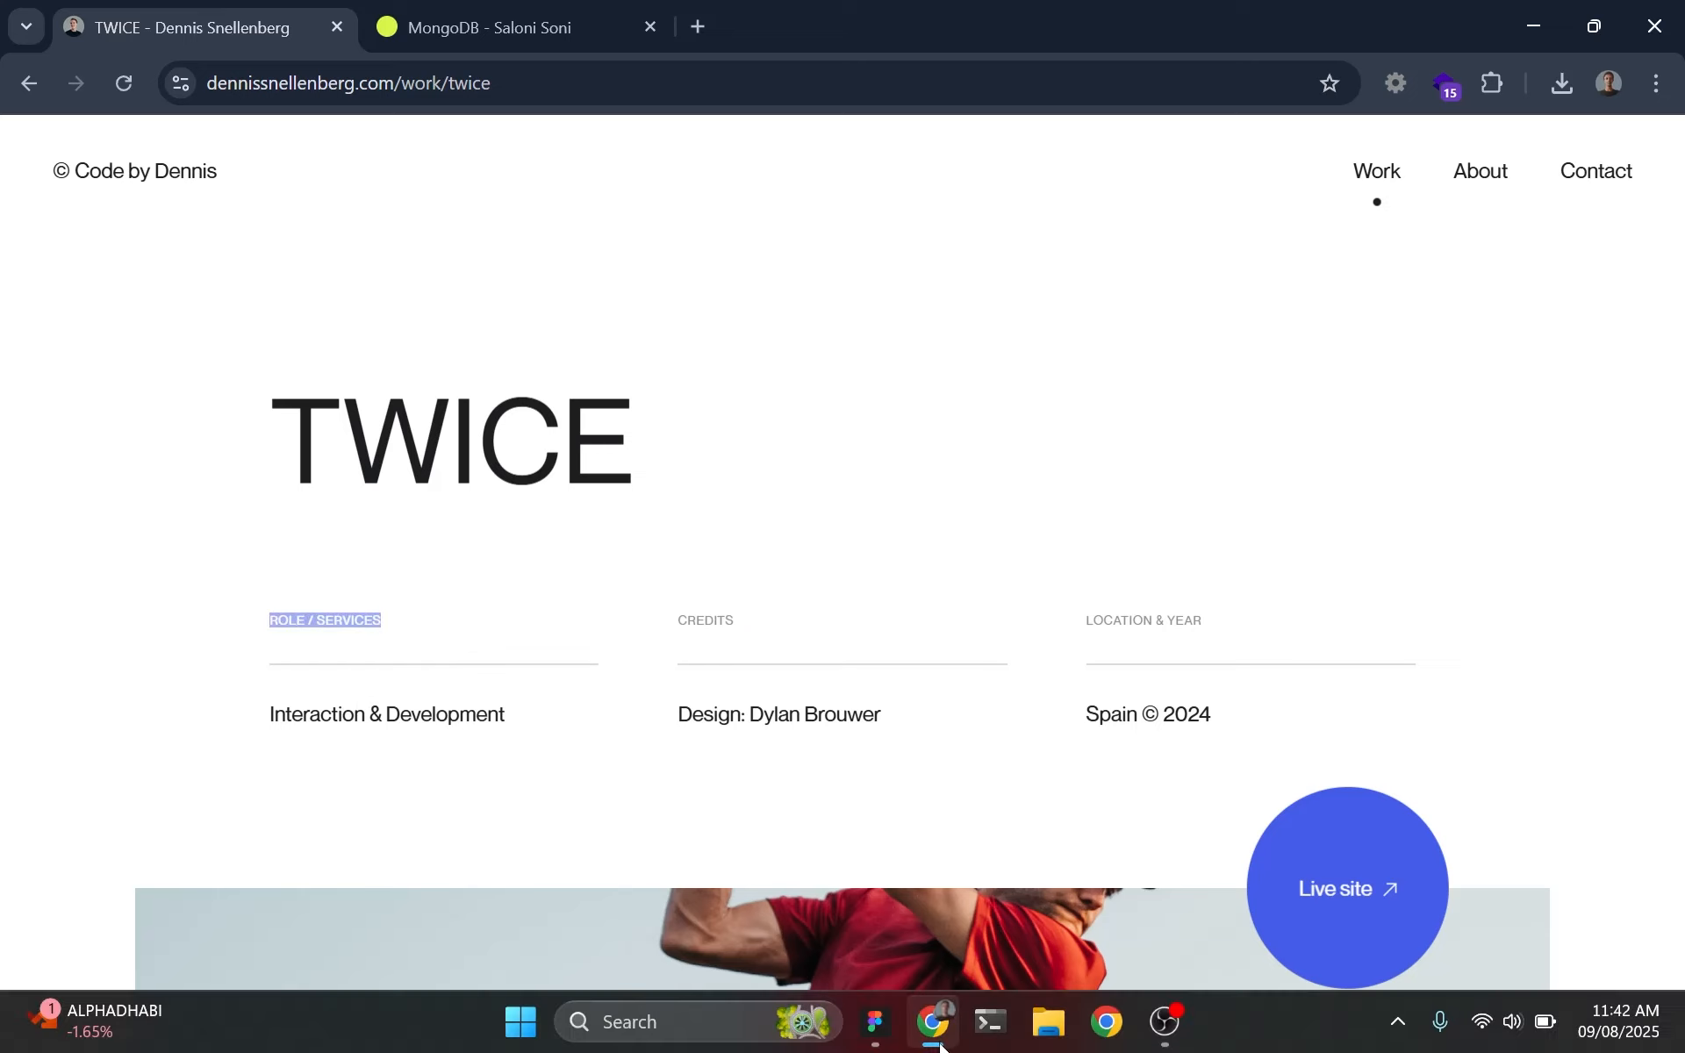
pyautogui.click(902, 1033)
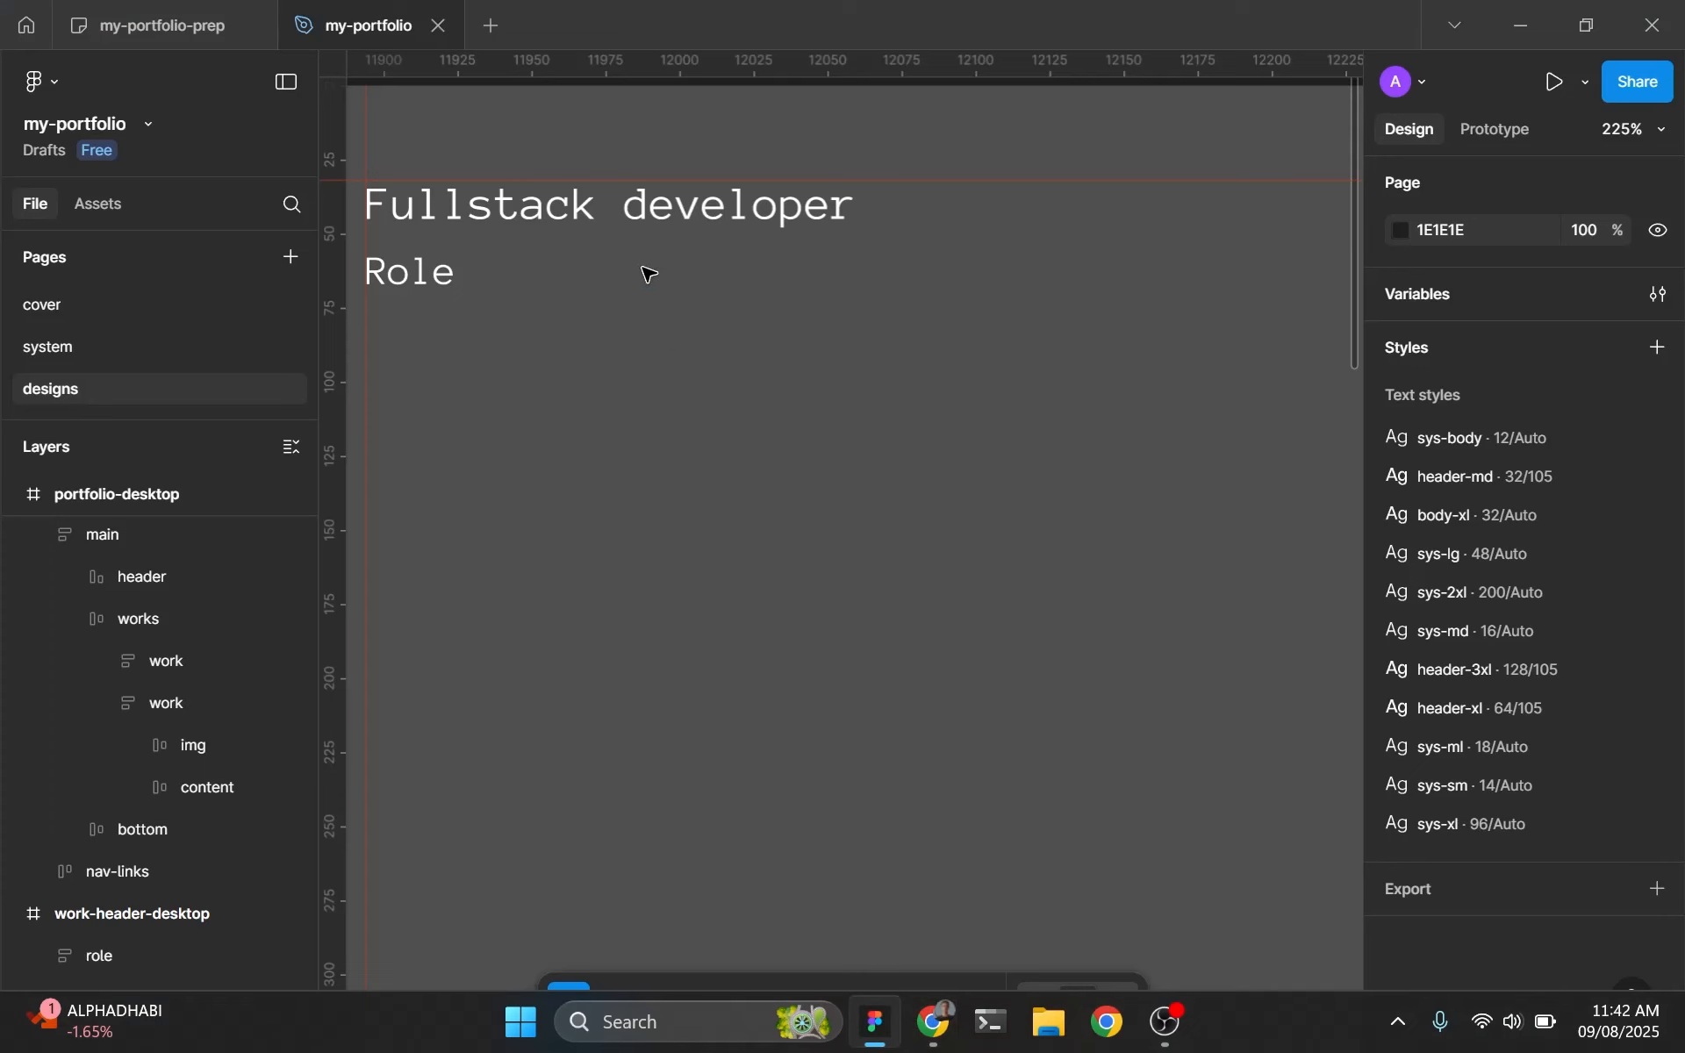
# Step: Extend the Role label so that it reads Role/service
pyautogui.doubleClick(443, 272)
pyautogui.press('Return')
pyautogui.press('Right')
pyautogui.write('ser')
pyautogui.press('BackSpace')
pyautogui.press('BackSpace')
pyautogui.press('BackSpace')
pyautogui.write('/service')
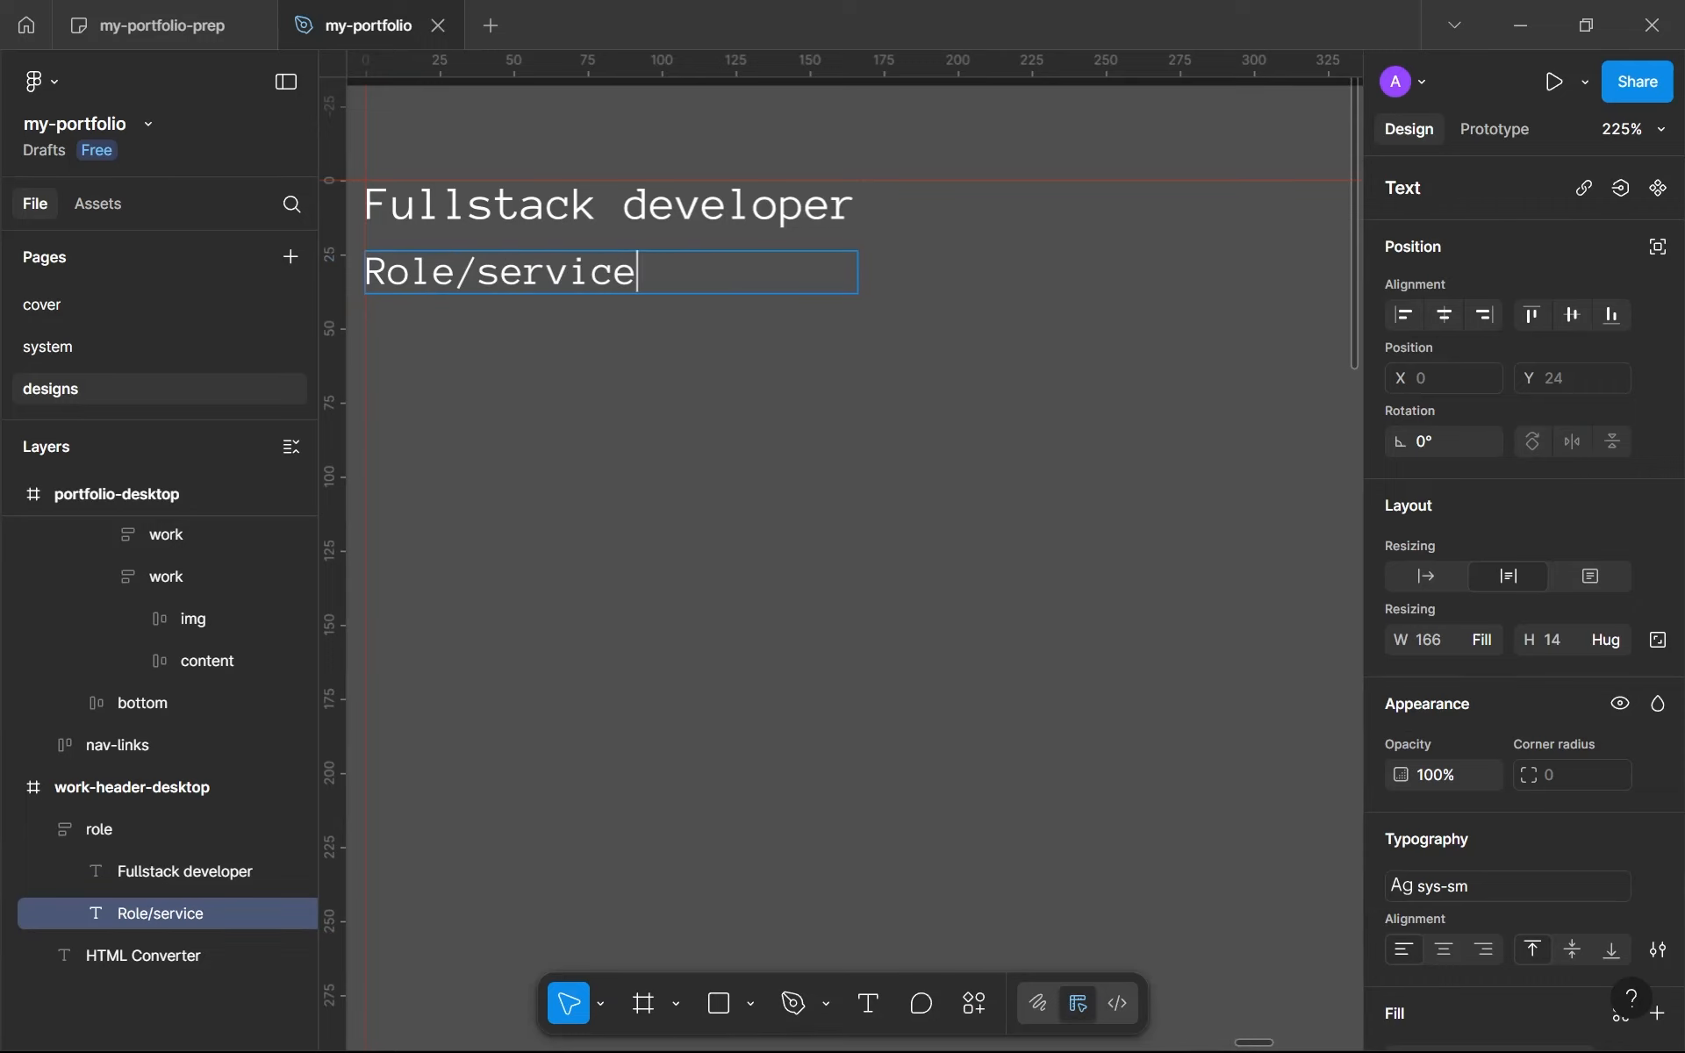
pyautogui.press('Escape')
pyautogui.click(599, 427)
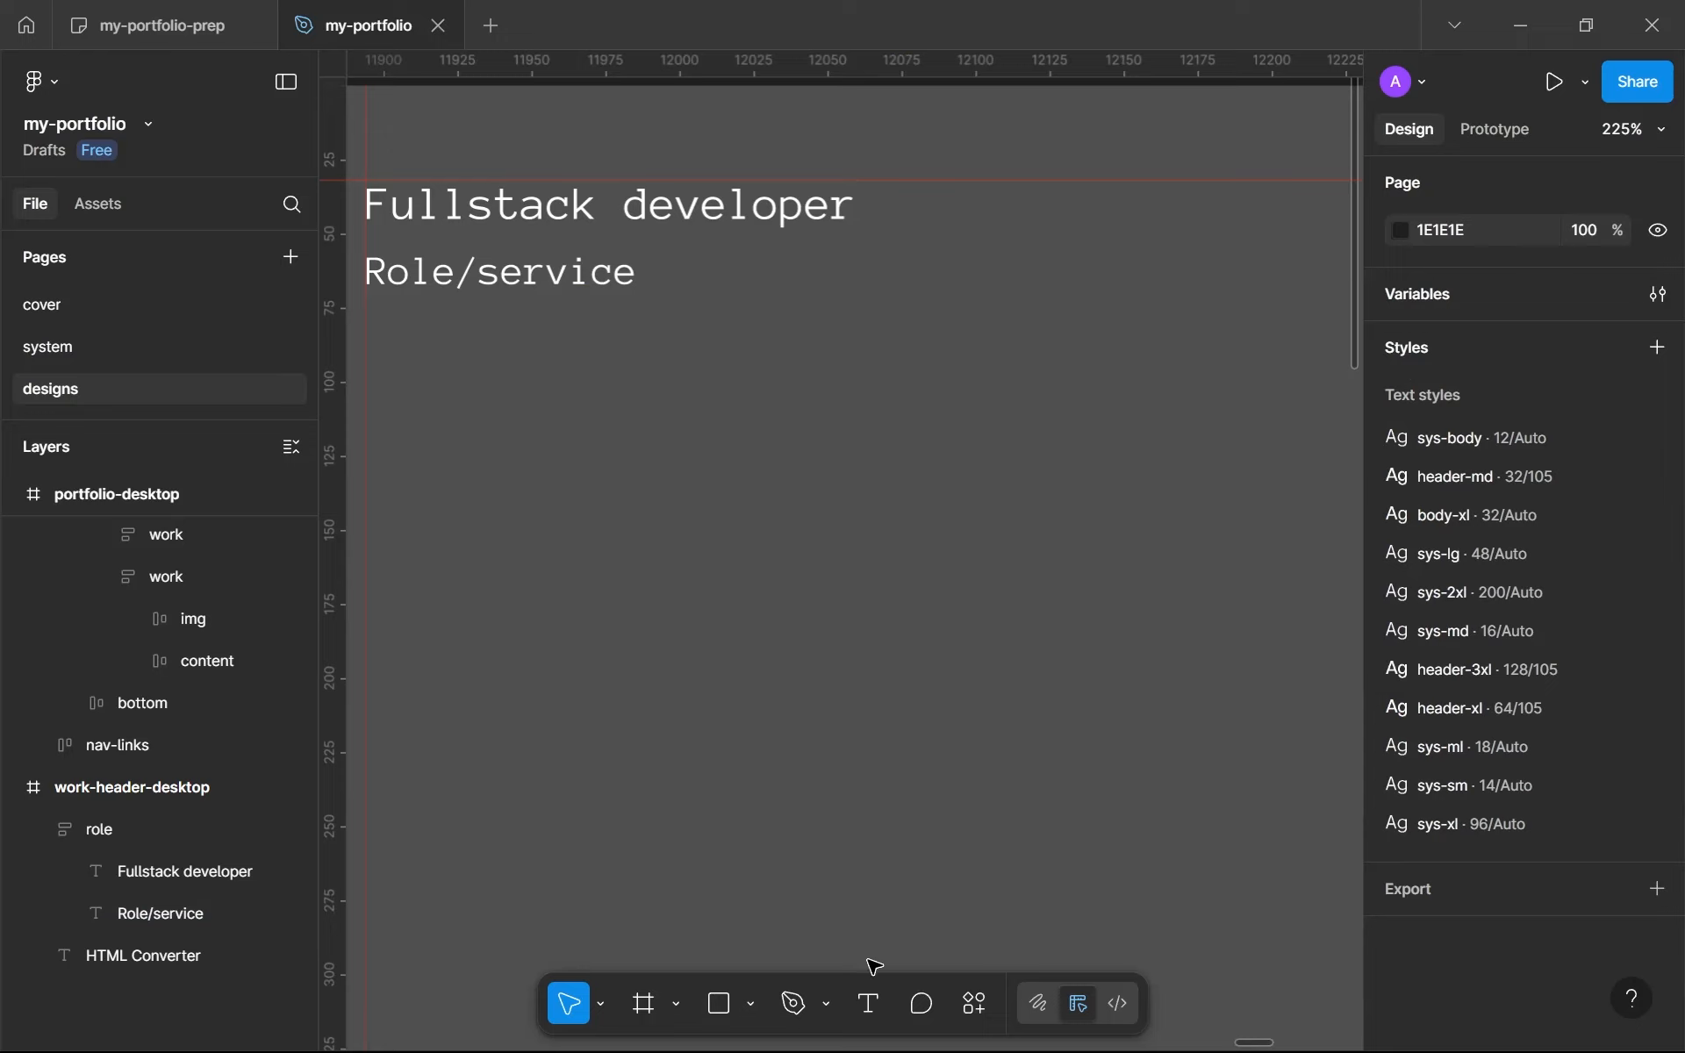
# Step: Review the credits and the location and year sections of the TWICE page in the browser, and return to Figma
pyautogui.moveTo(864, 1038)
pyautogui.click(933, 1023)
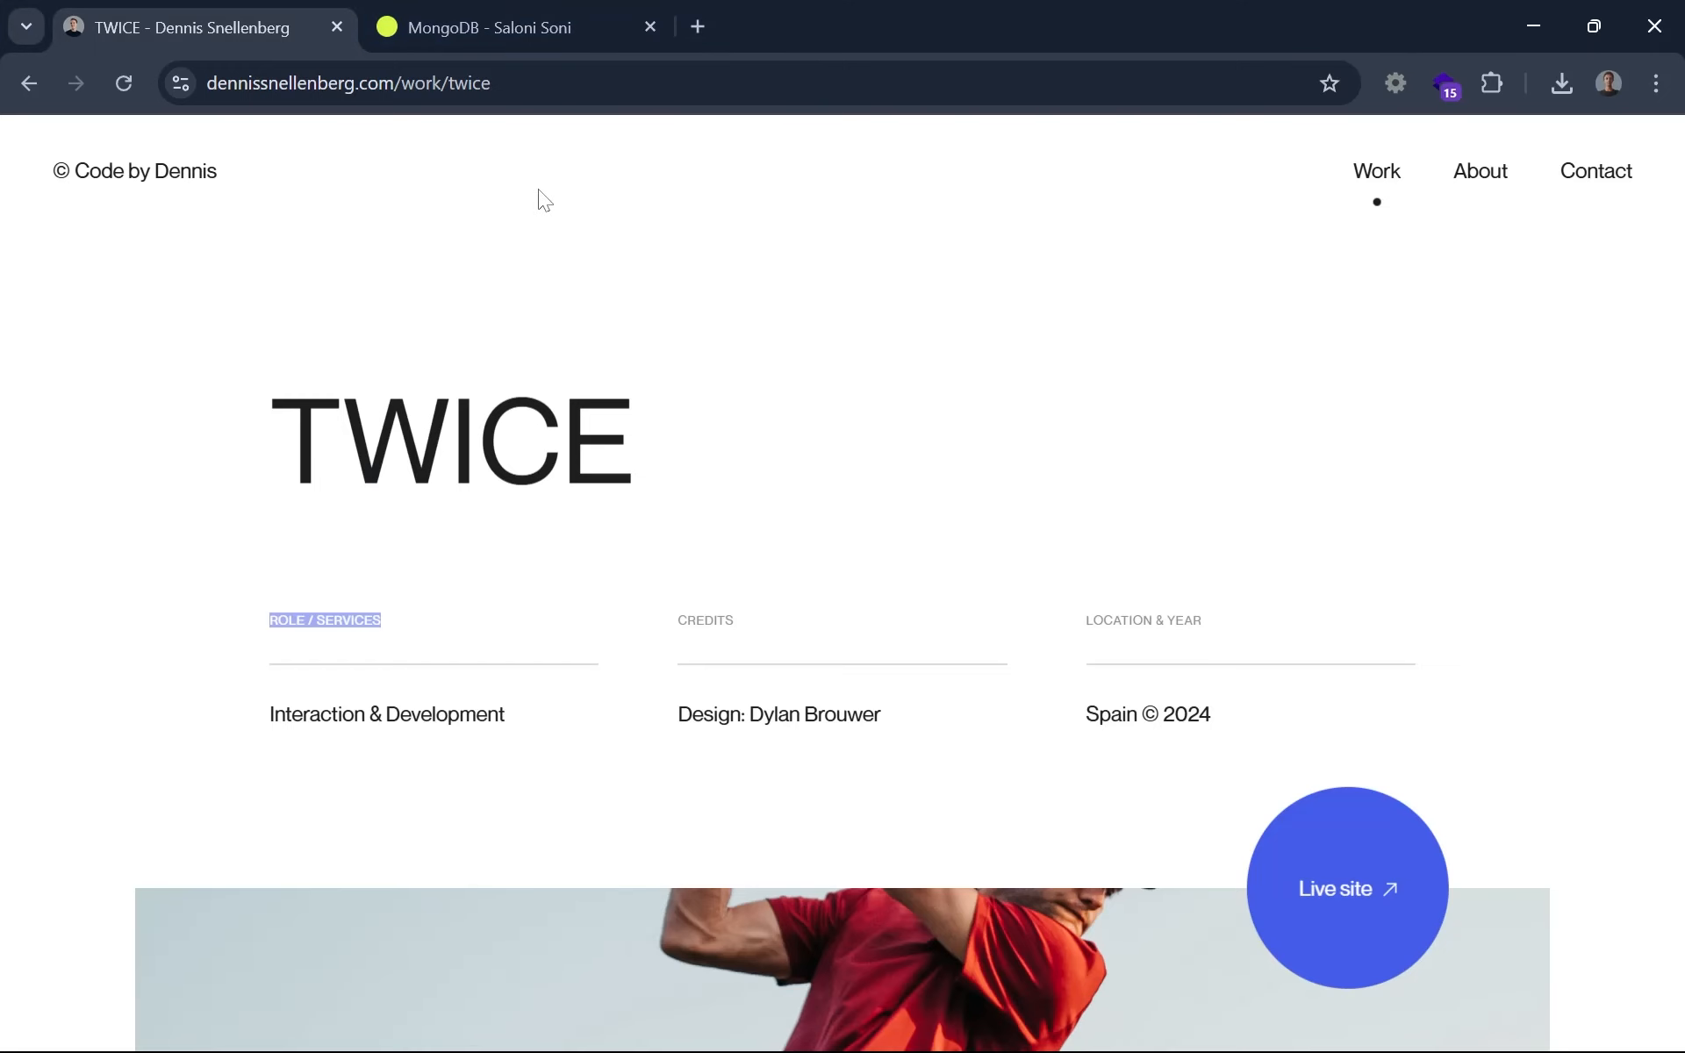
pyautogui.moveTo(687, 621); pyautogui.dragTo(780, 647)
pyautogui.moveTo(703, 714); pyautogui.dragTo(936, 734)
pyautogui.click(986, 719)
pyautogui.moveTo(1113, 620)
pyautogui.mouseDown()
pyautogui.moveTo(1203, 621)
pyautogui.moveTo(1081, 624)
pyautogui.mouseUp()
pyautogui.click(1183, 614)
pyautogui.moveTo(1086, 714); pyautogui.dragTo(1263, 714)
pyautogui.click(1263, 716)
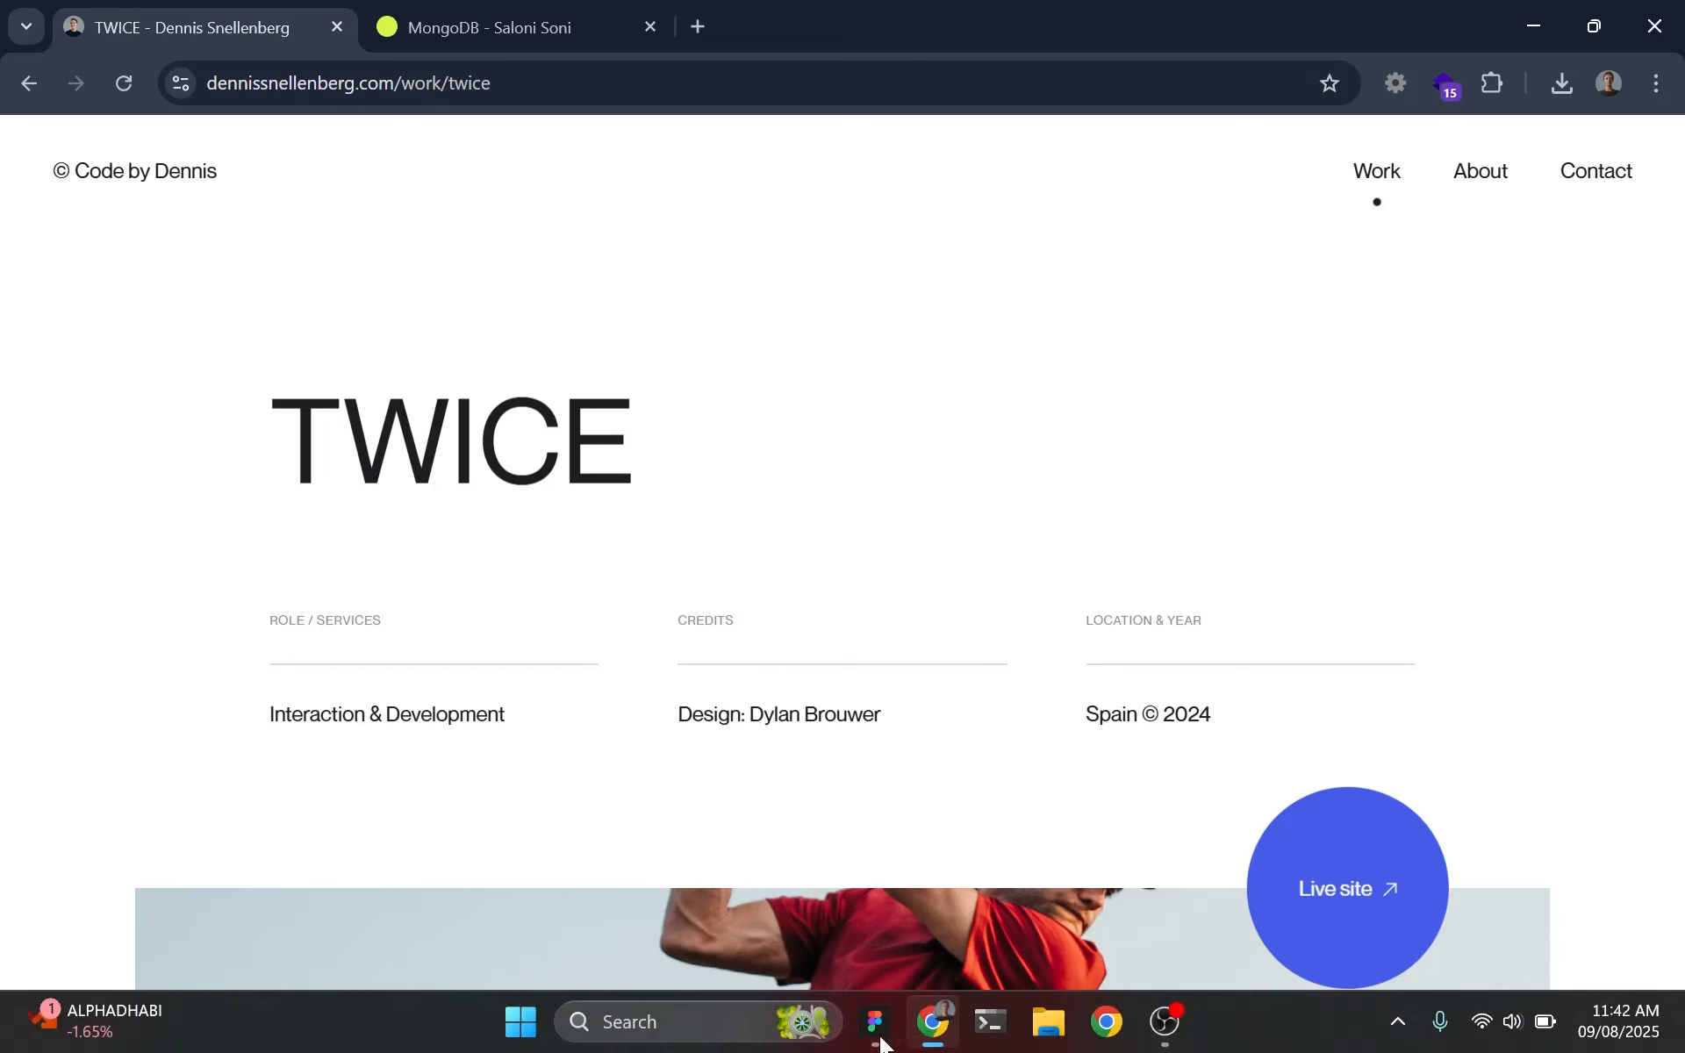
pyautogui.click(871, 1027)
# Step: Duplicate the role frame below the original and replace Fullstack developer in the copy with Remote
pyautogui.click(635, 233)
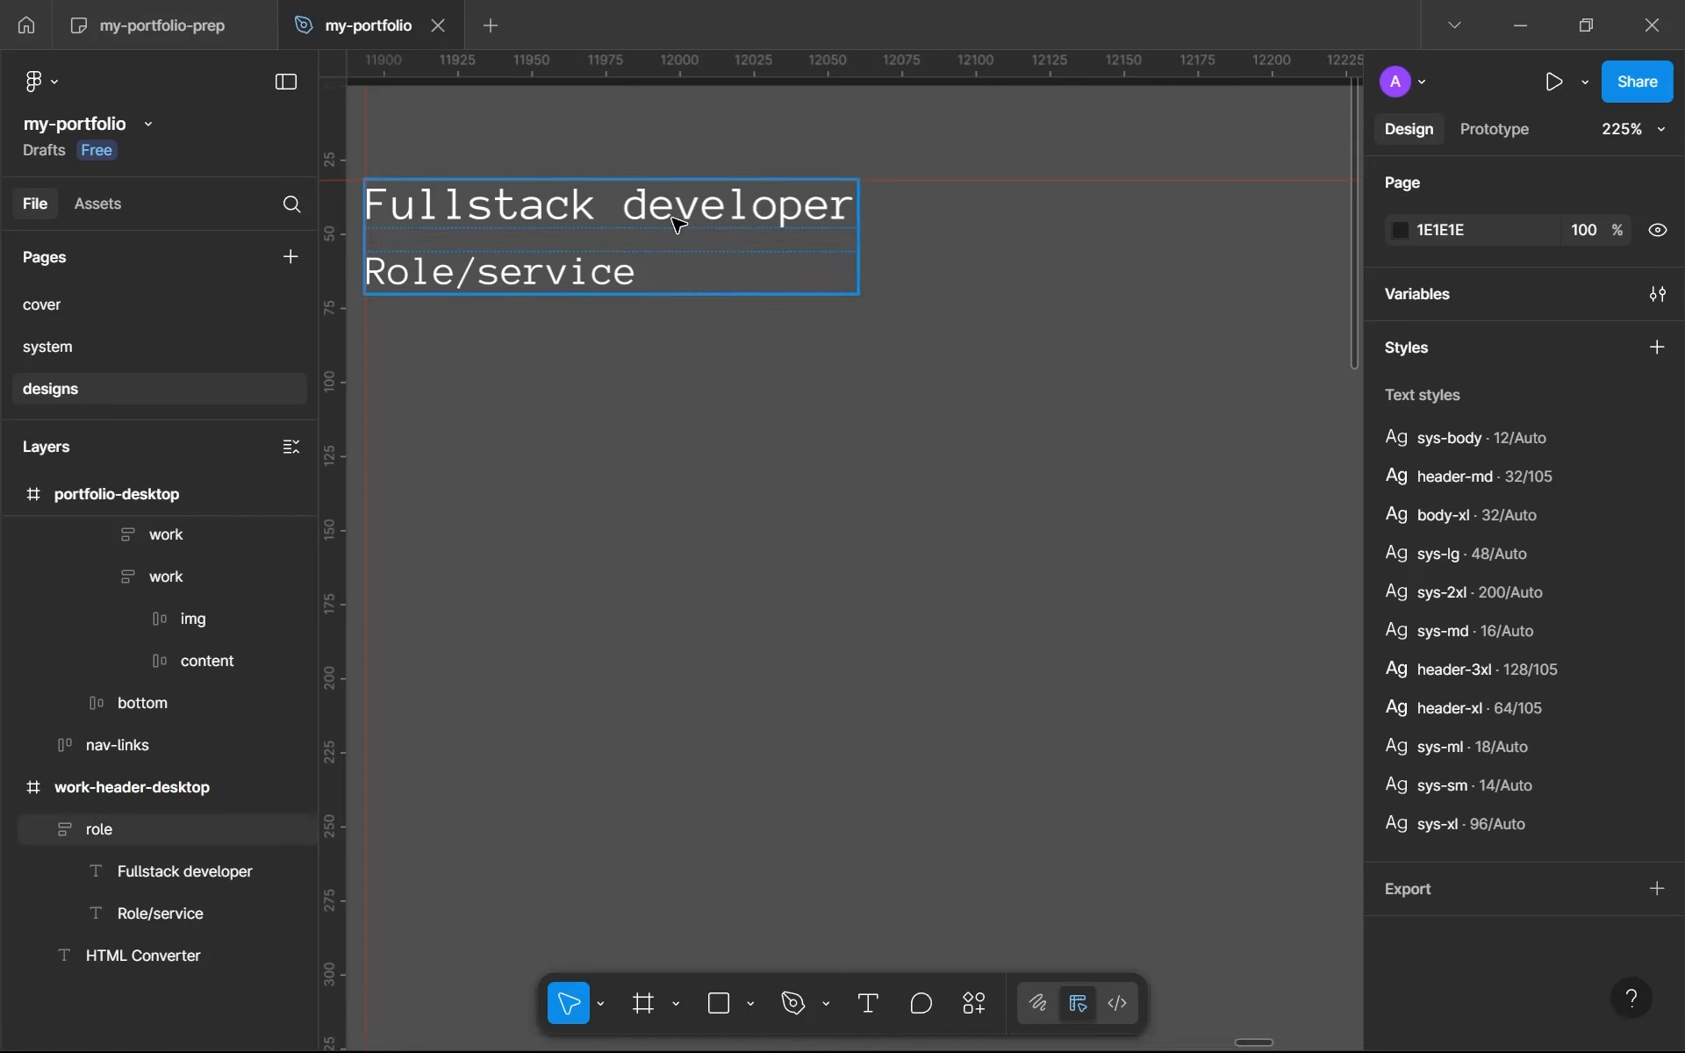
pyautogui.keyDown('alt'); pyautogui.moveTo(564, 233); pyautogui.dragTo(658, 460); pyautogui.keyUp('alt')
pyautogui.doubleClick(664, 433)
pyautogui.press('Return')
pyautogui.write('S')
pyautogui.press('BackSpace')
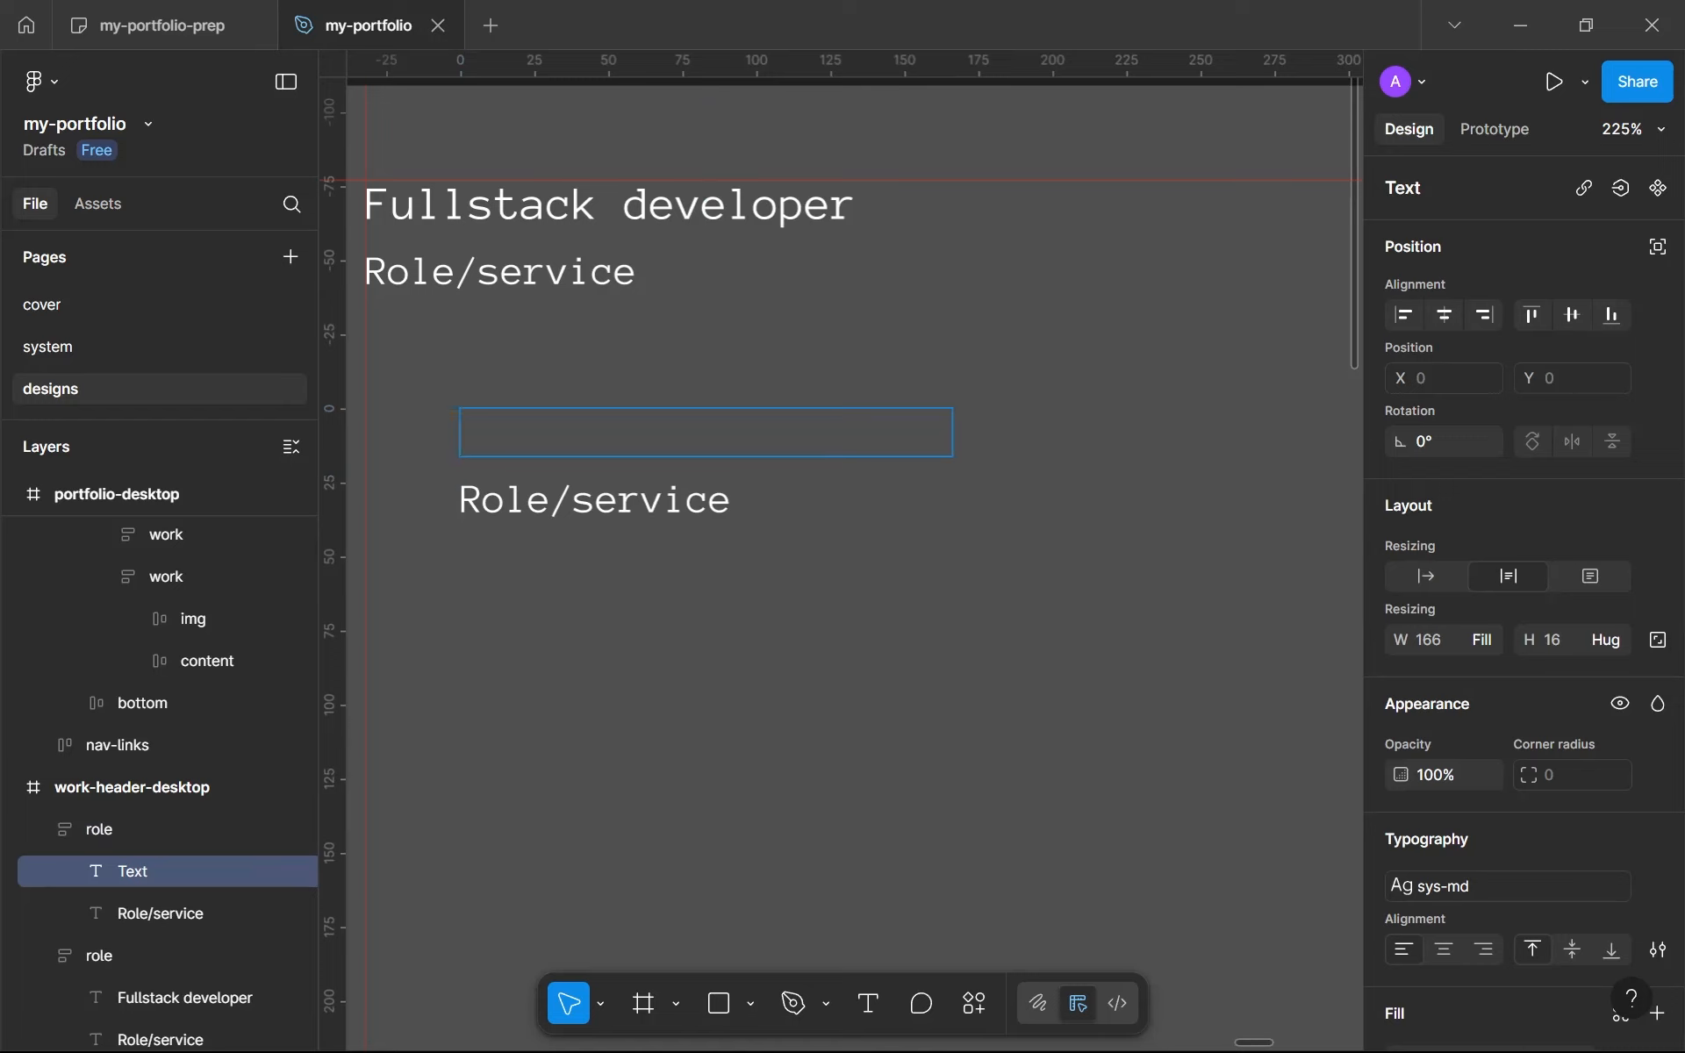
pyautogui.write('Remote')
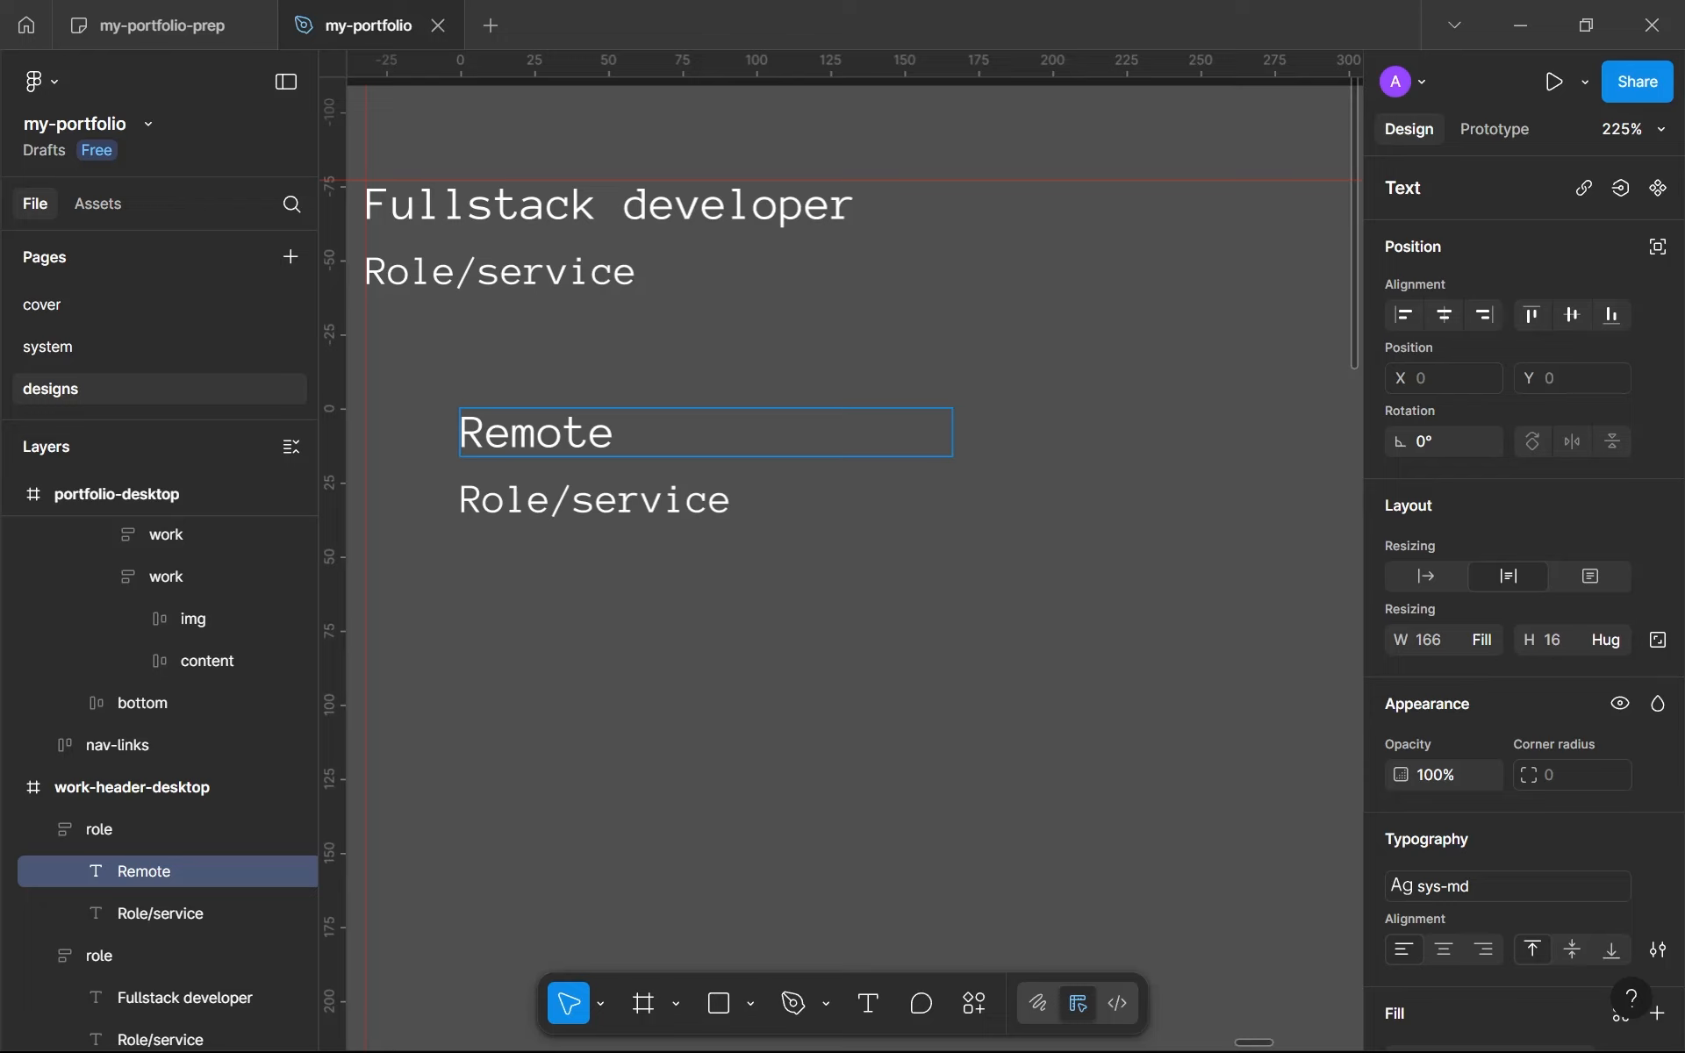
# Step: Append a slash and 202 to the Remote text in the duplicated role frame so that it reads Remote/202
pyautogui.write('/')
pyautogui.write('Time')
pyautogui.press('BackSpace')
pyautogui.press('BackSpace')
pyautogui.press('BackSpace')
pyautogui.press('BackSpace')
pyautogui.write('202')
# Step: Check the date of the HTML Converter project on its work card in the portfolio-desktop frame
pyautogui.scroll(-10, 487, 664)
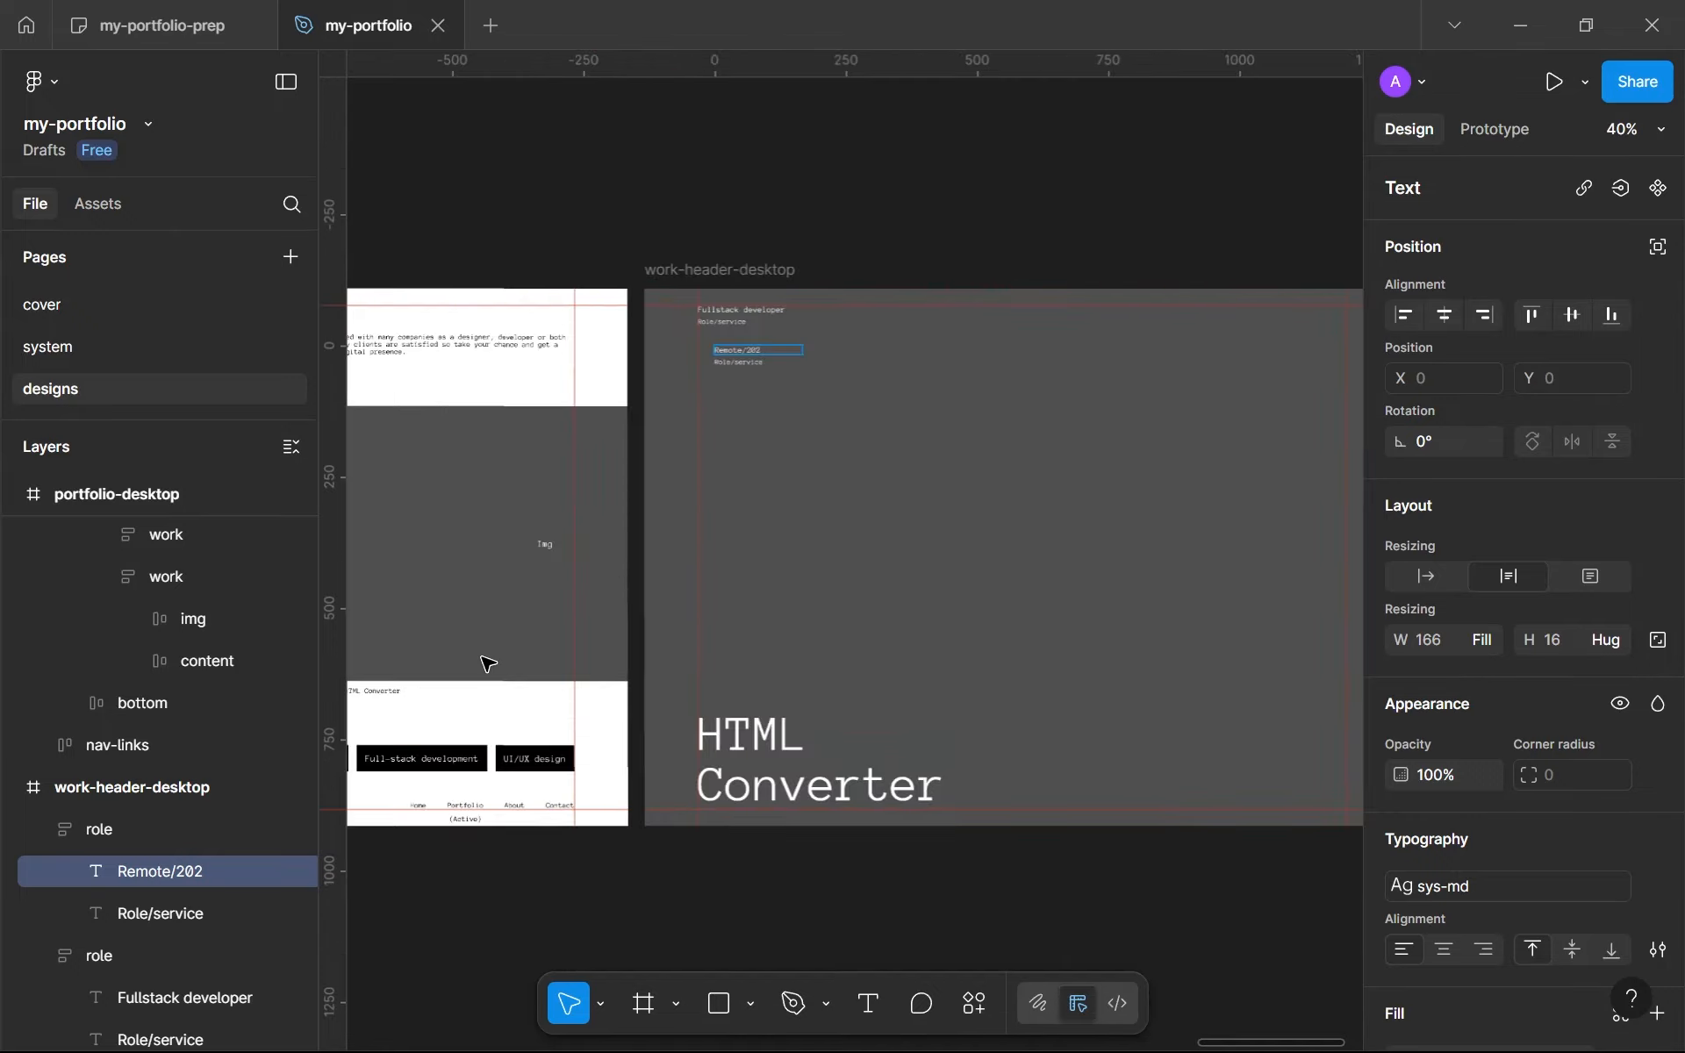
pyautogui.scroll(3, 530, 651)
pyautogui.scroll(-5, 561, 640)
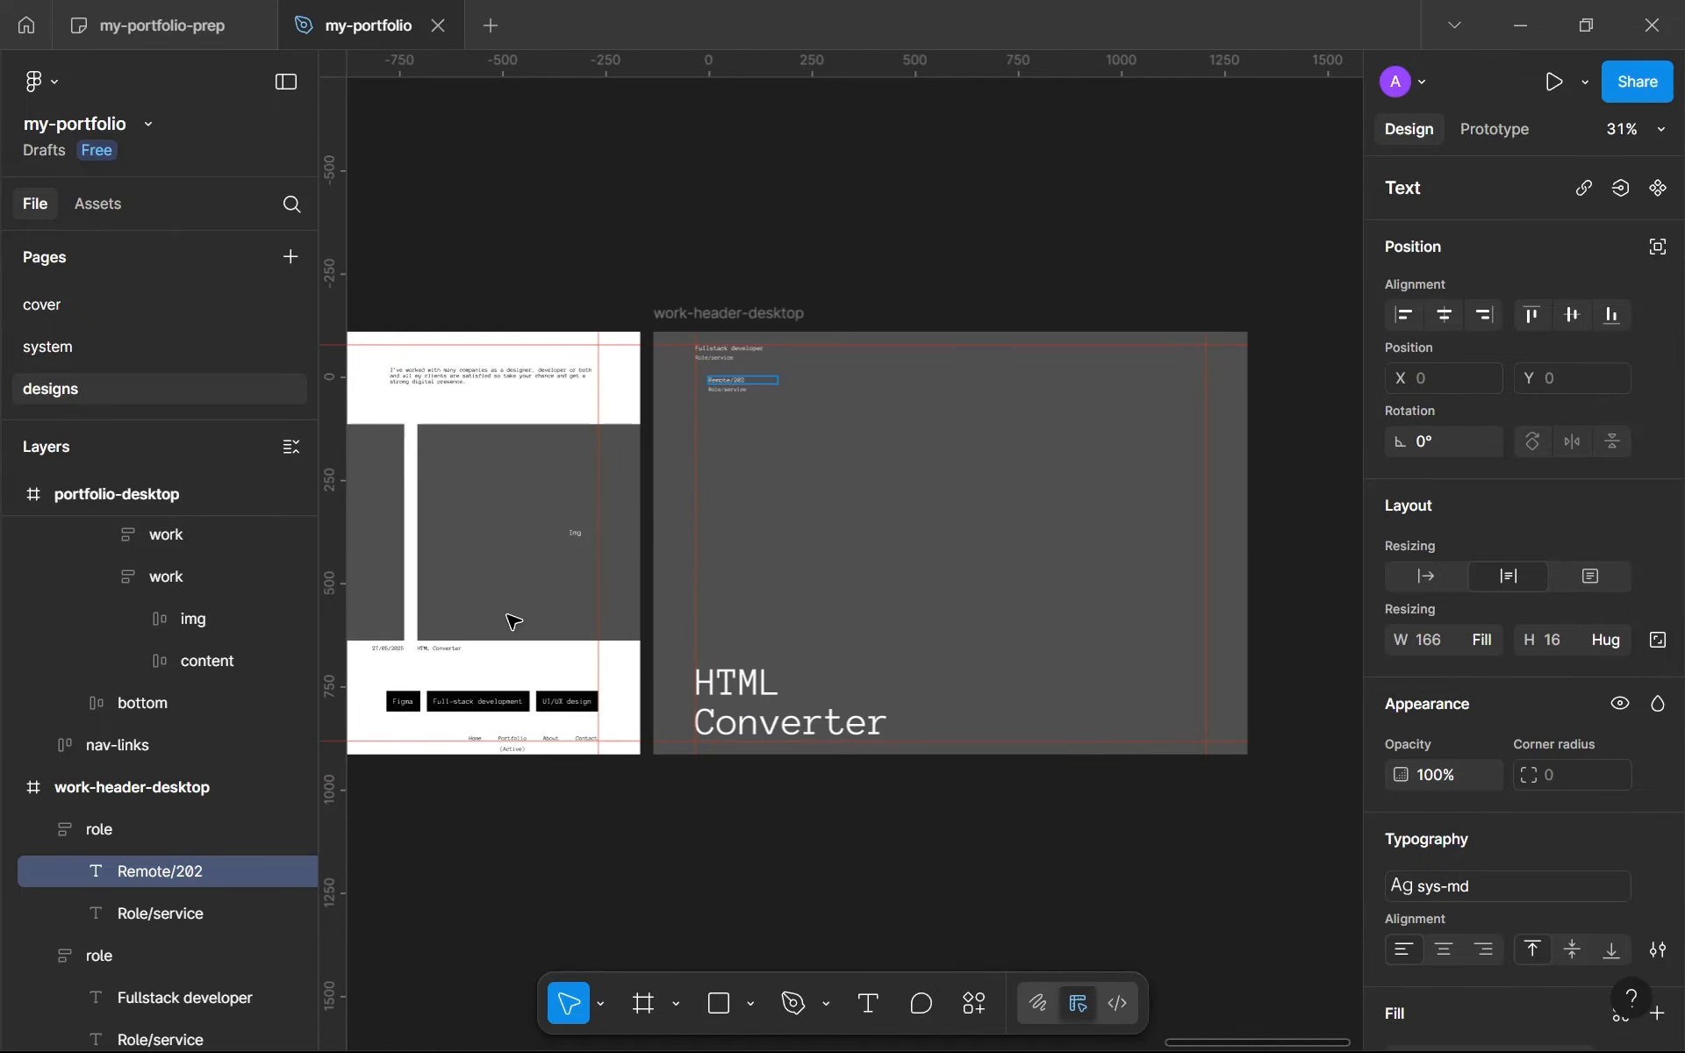
pyautogui.click(507, 626)
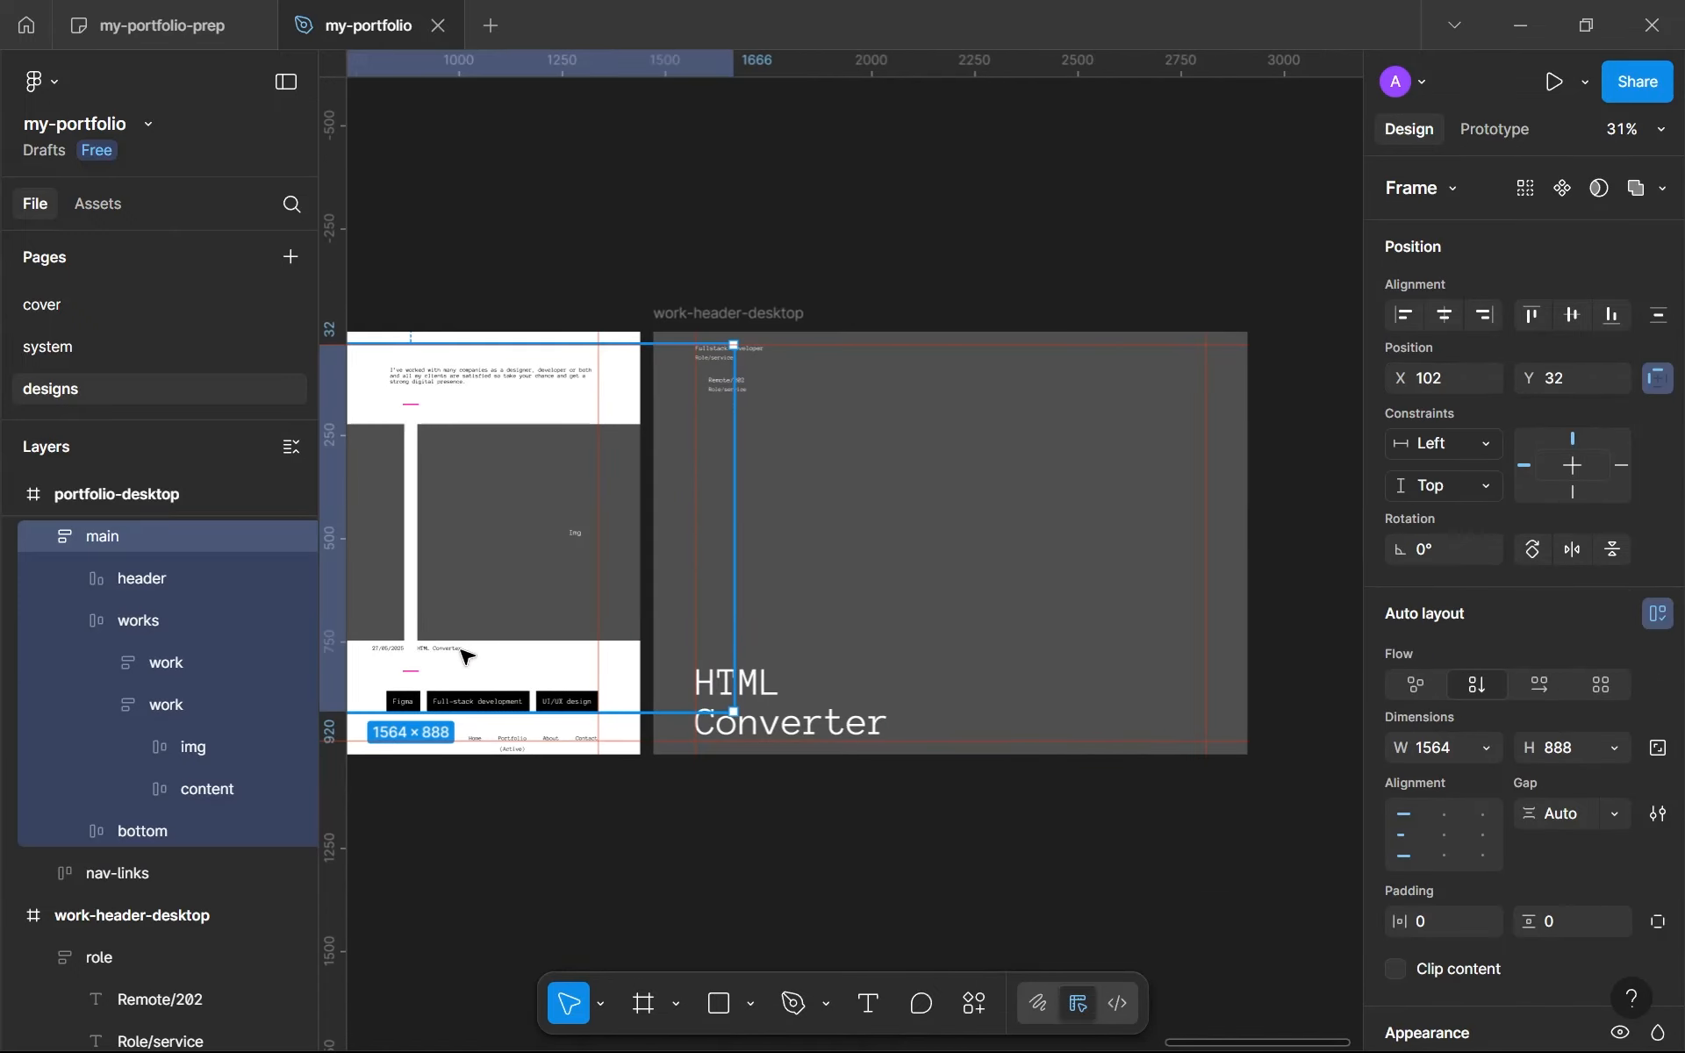
pyautogui.click(457, 651)
pyautogui.scroll(5, 458, 653)
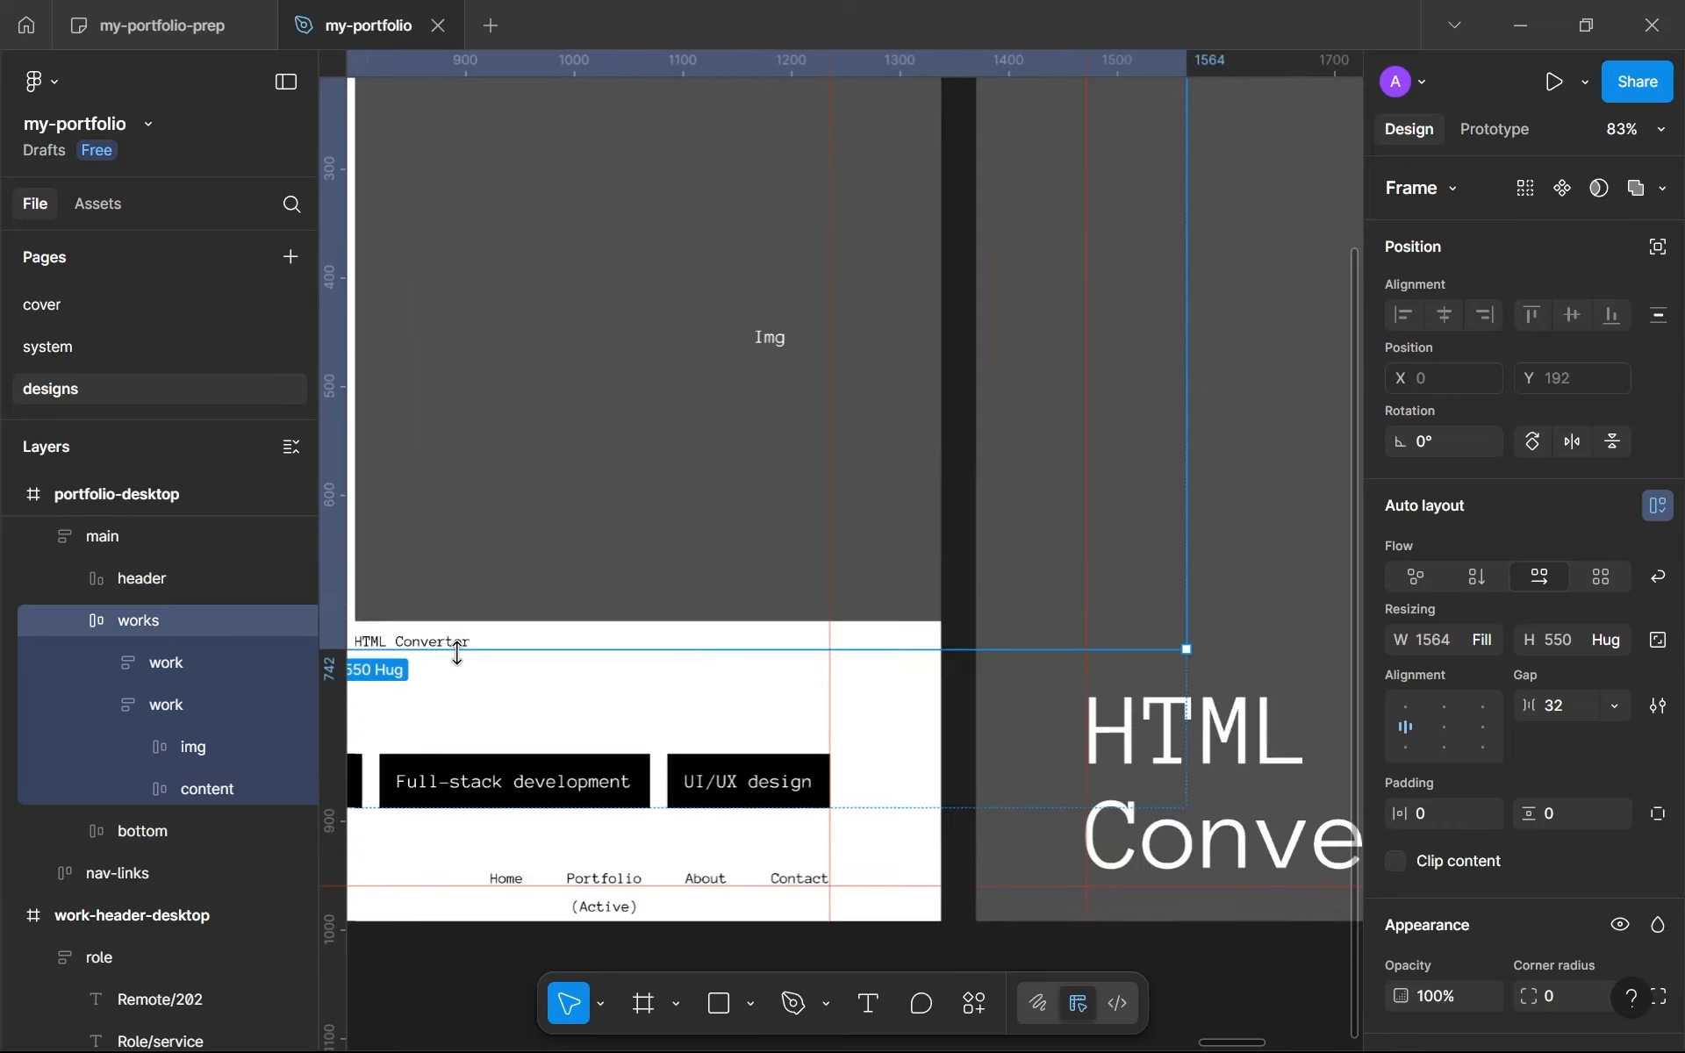
pyautogui.click(457, 643)
pyautogui.click(457, 644)
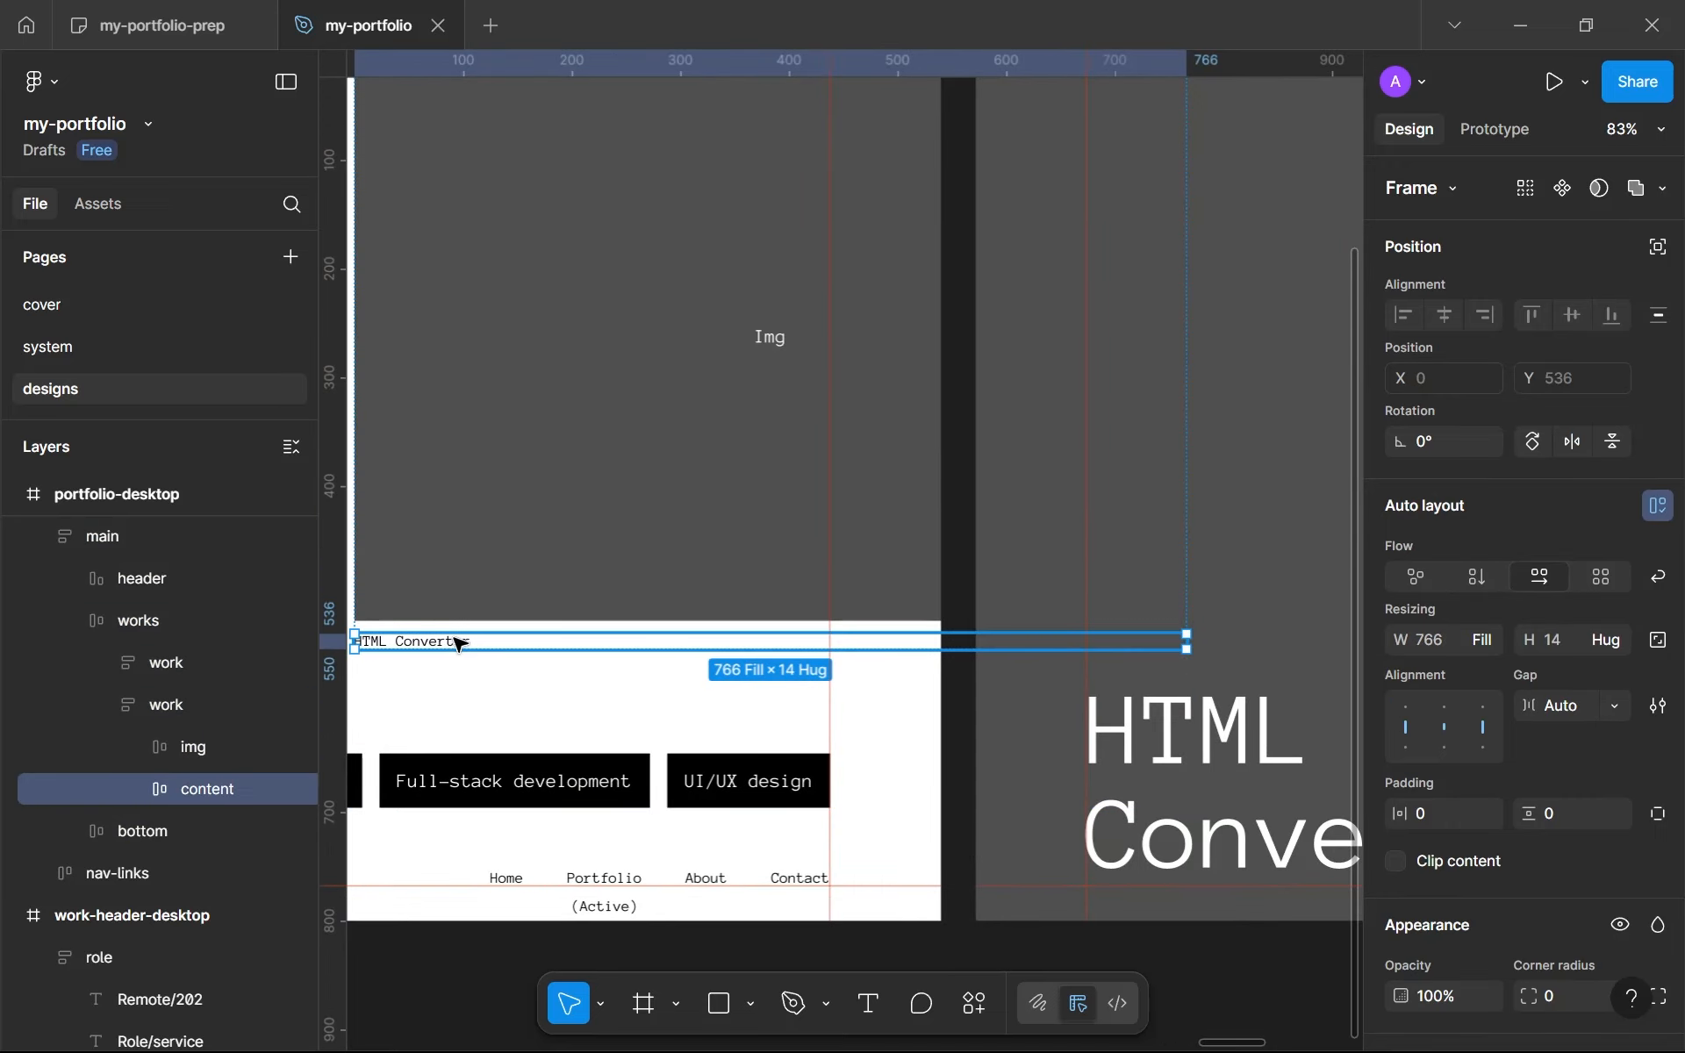
pyautogui.click(144, 788)
pyautogui.click(144, 788)
pyautogui.scroll(-4, 1053, 230)
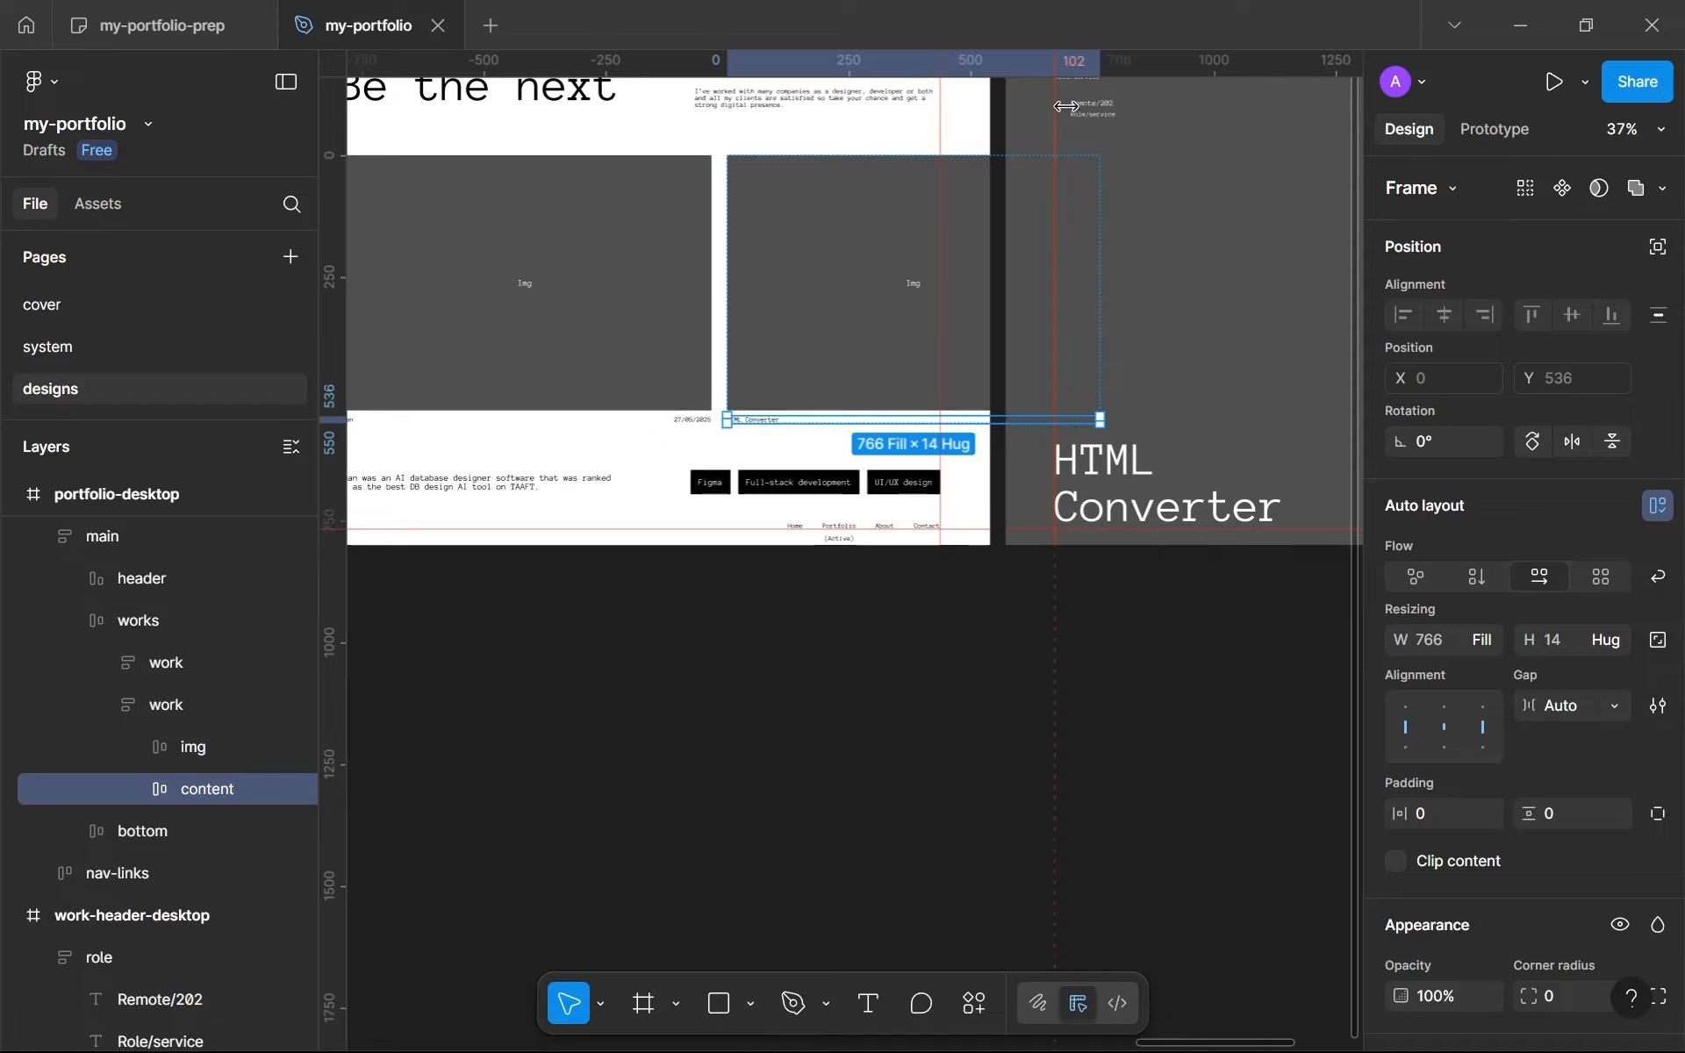
# Step: Complete the year in the duplicated role frame so that its first line reads Remote/2022
pyautogui.scroll(10, 1088, 107)
pyautogui.click(867, 386)
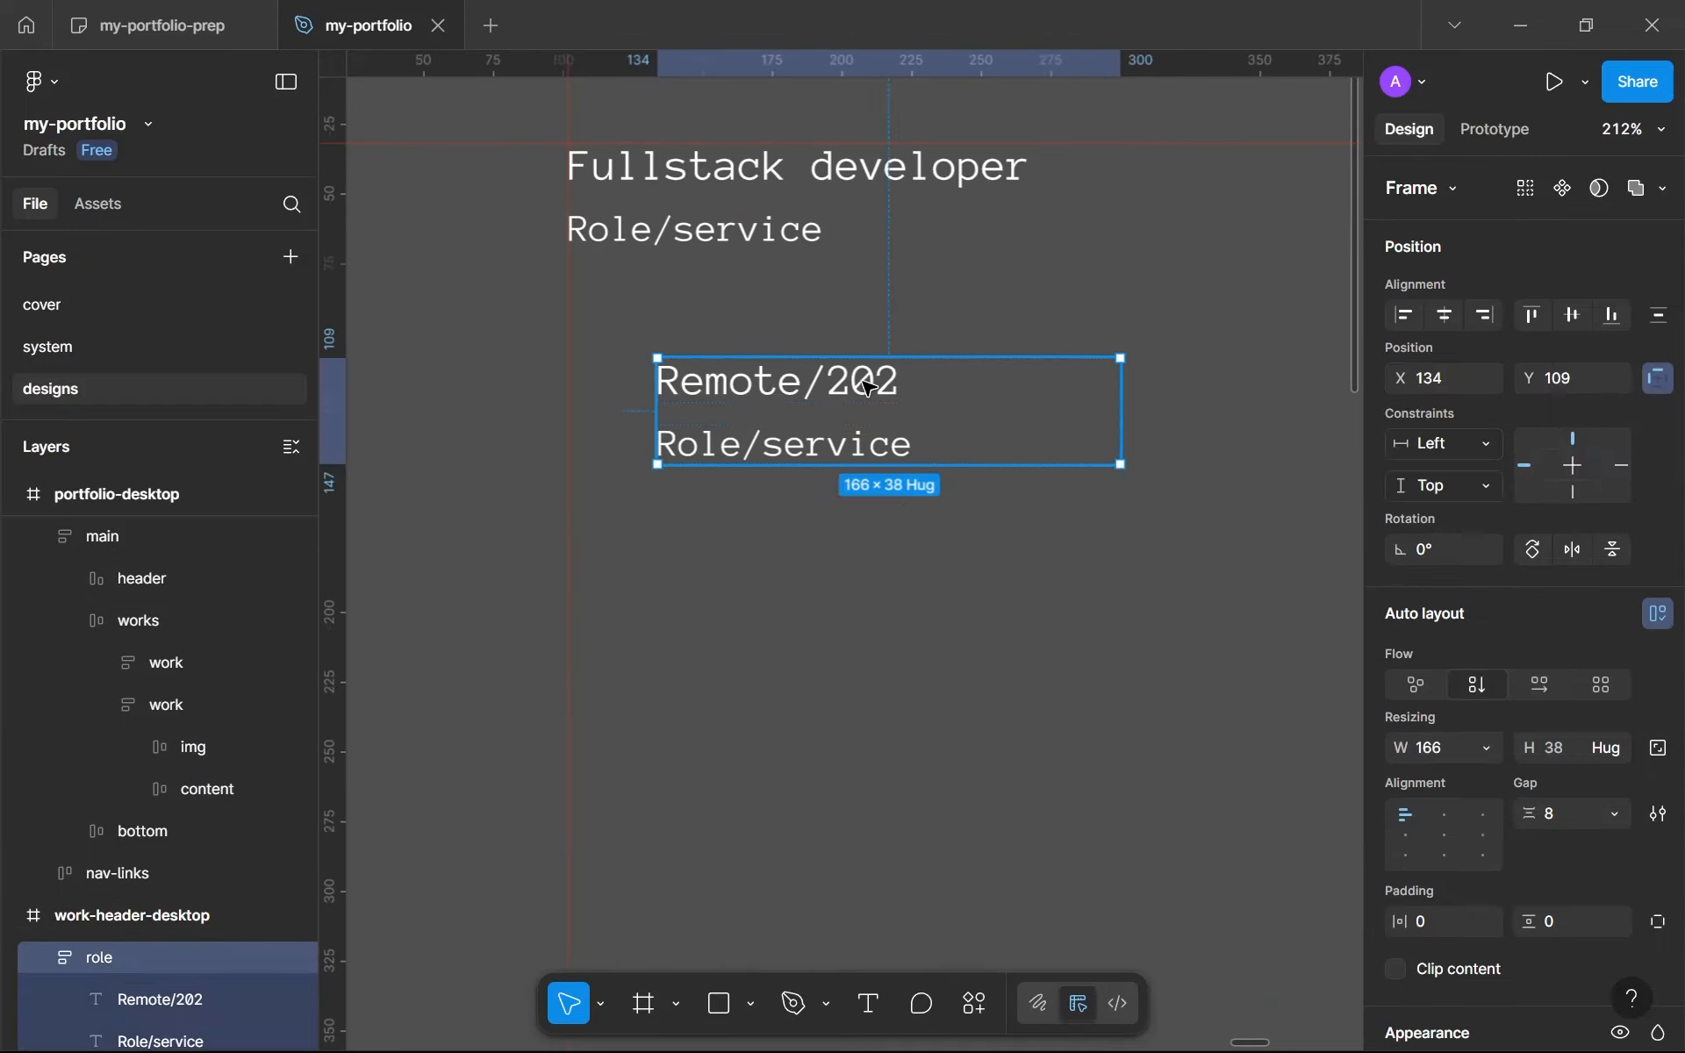
pyautogui.doubleClick(867, 386)
pyautogui.press('Right')
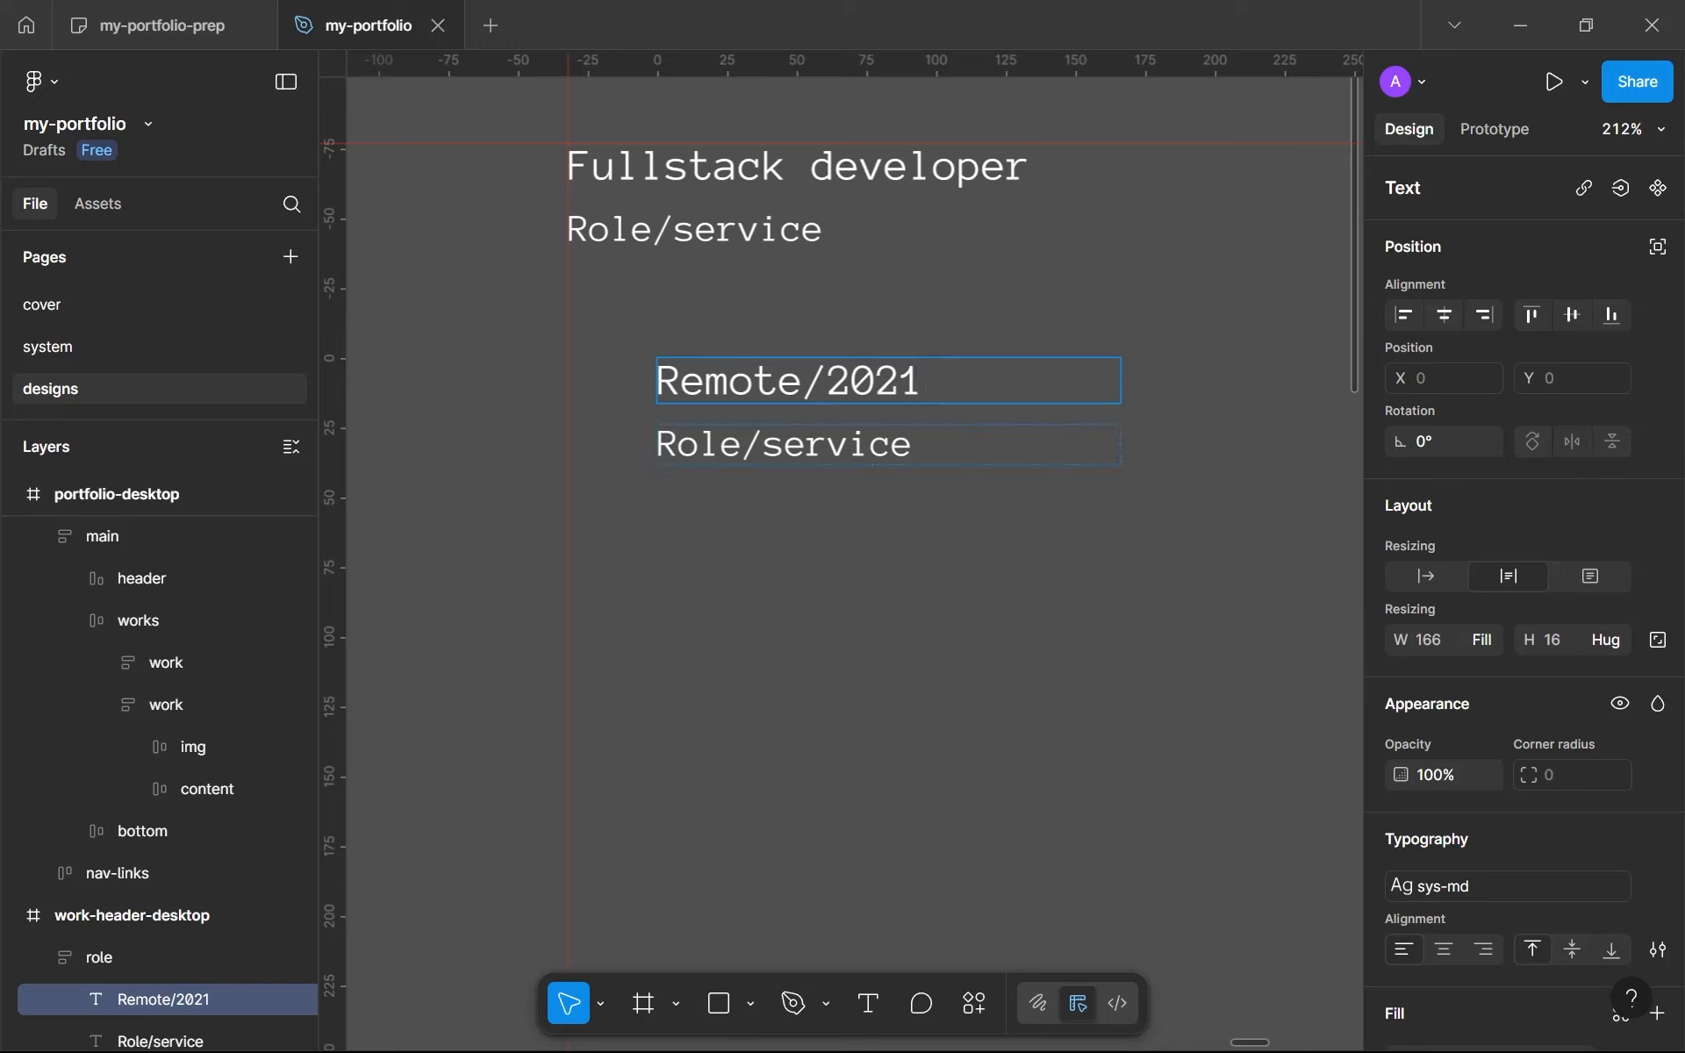
pyautogui.press('BackSpace')
pyautogui.write('2')
# Step: Replace the Role/service label below Remote/2022 with Location/time
pyautogui.click(912, 445)
pyautogui.hotkey('ctrl', 'a')
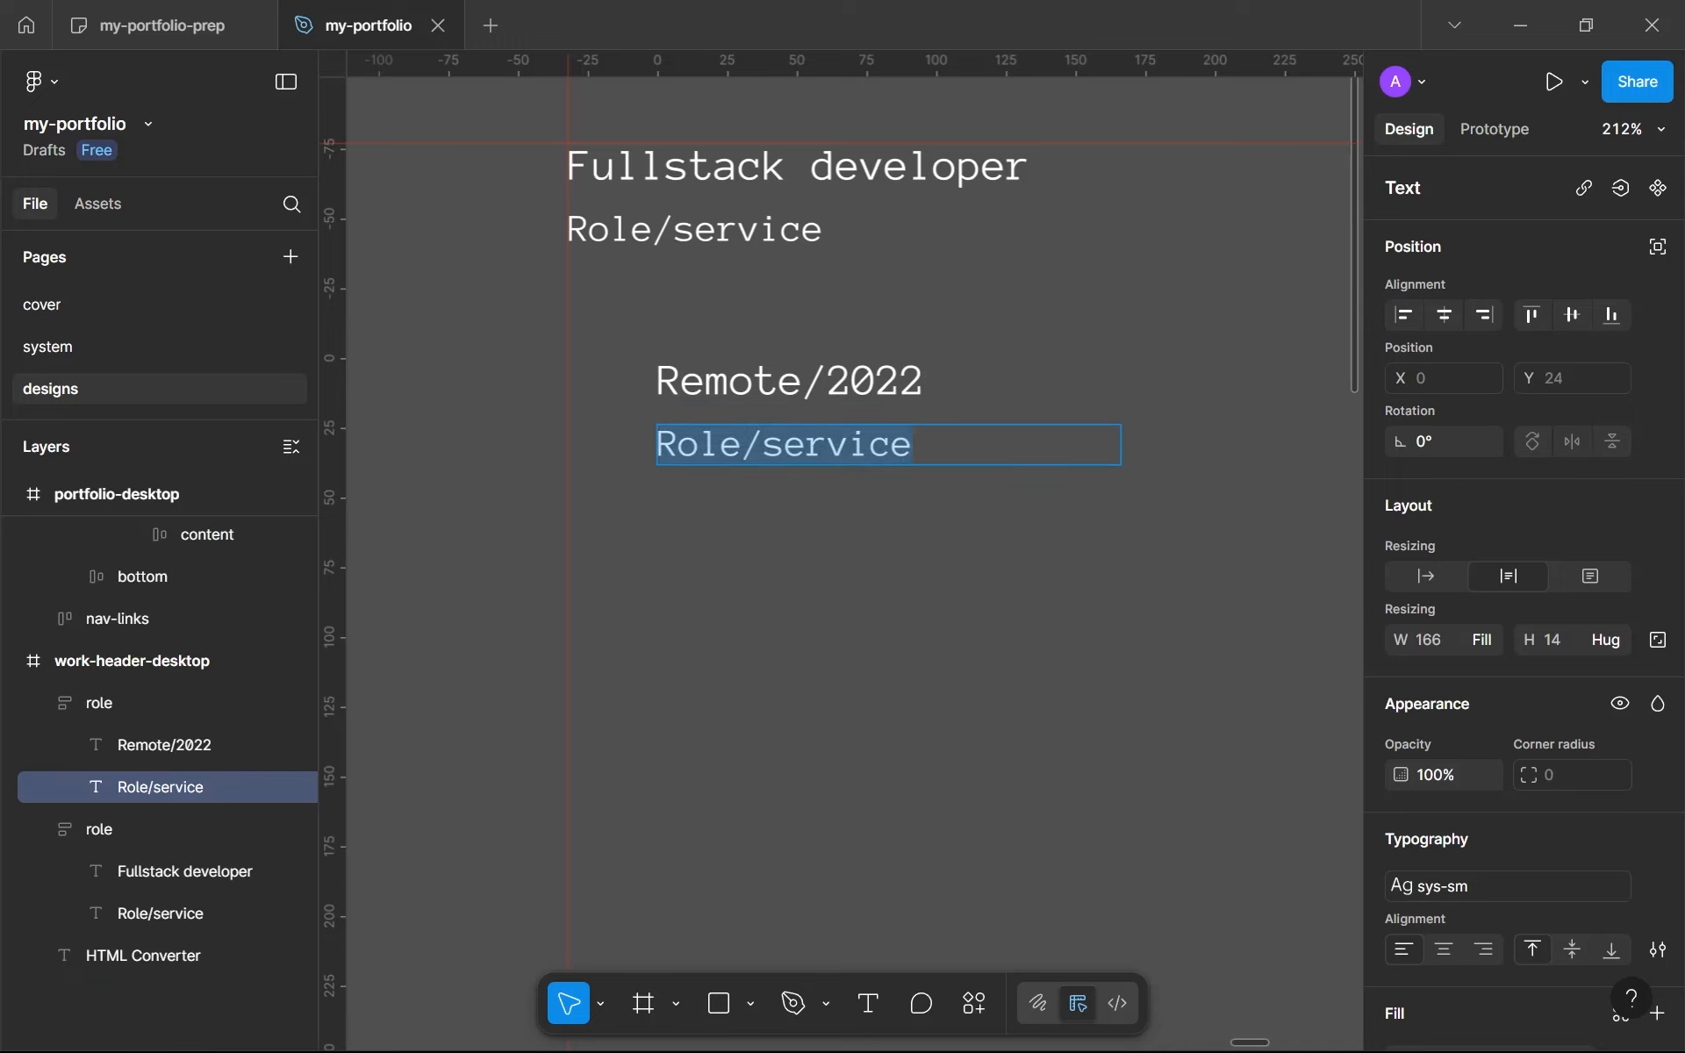
pyautogui.write('Loc')
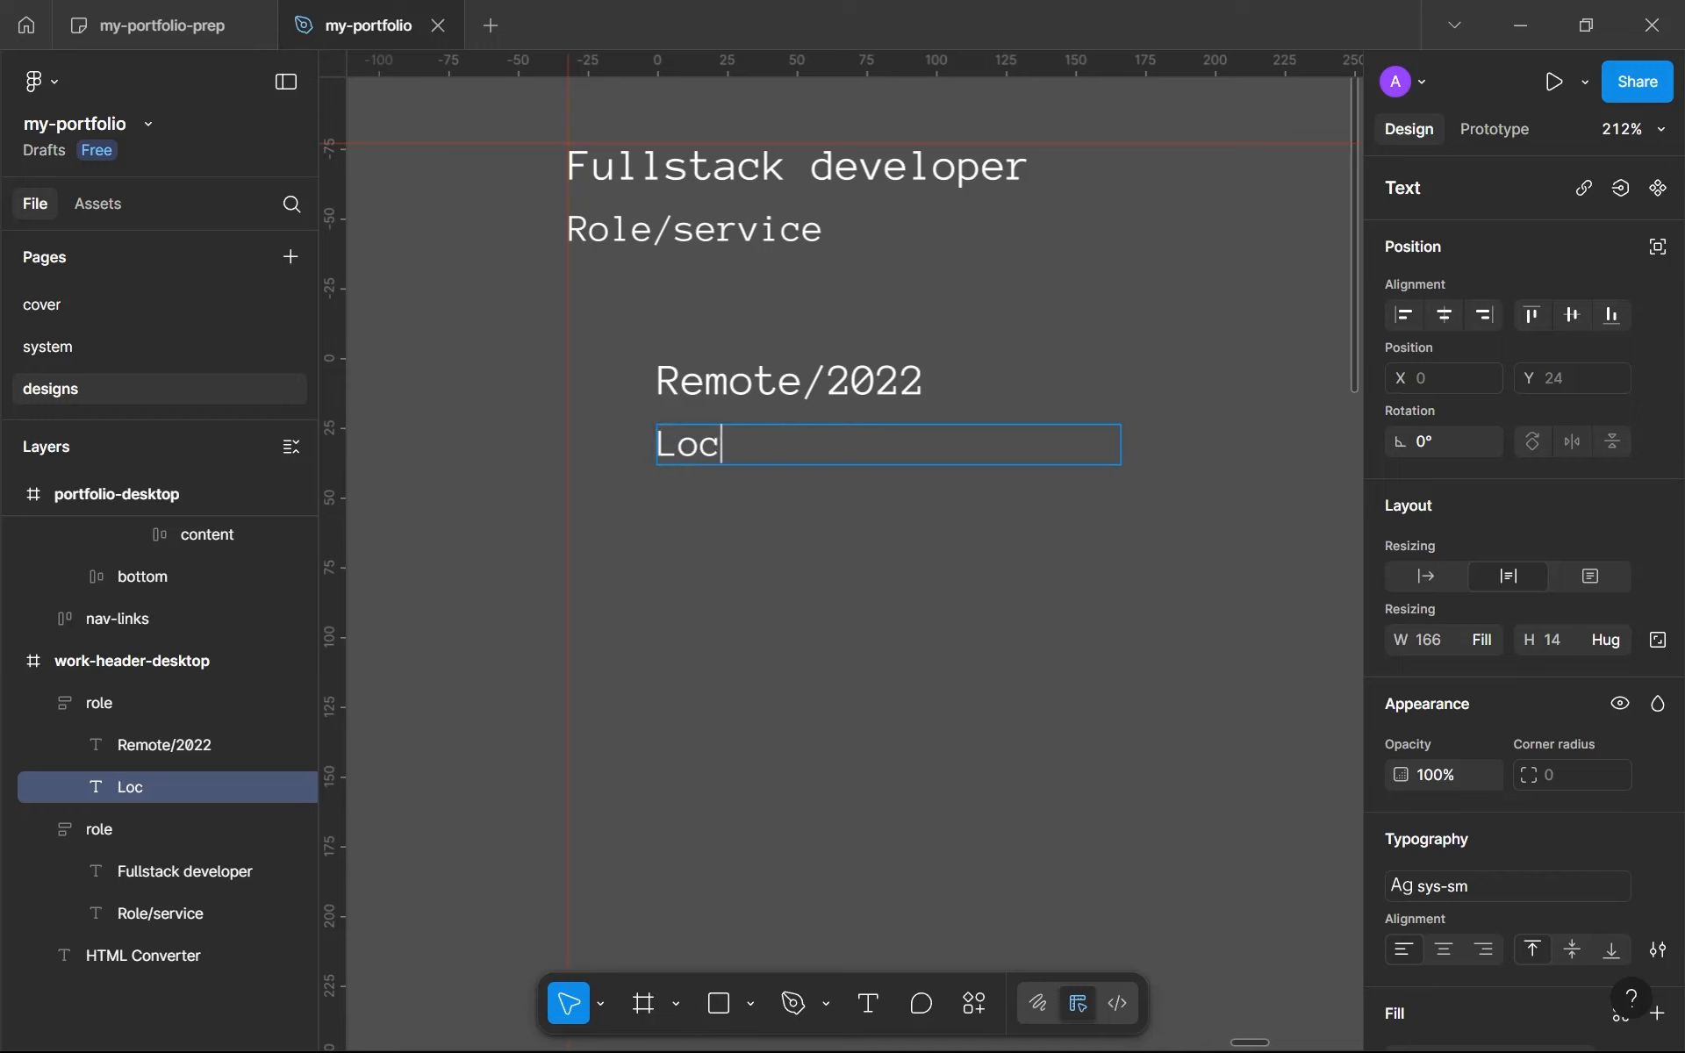
pyautogui.write('ation/')
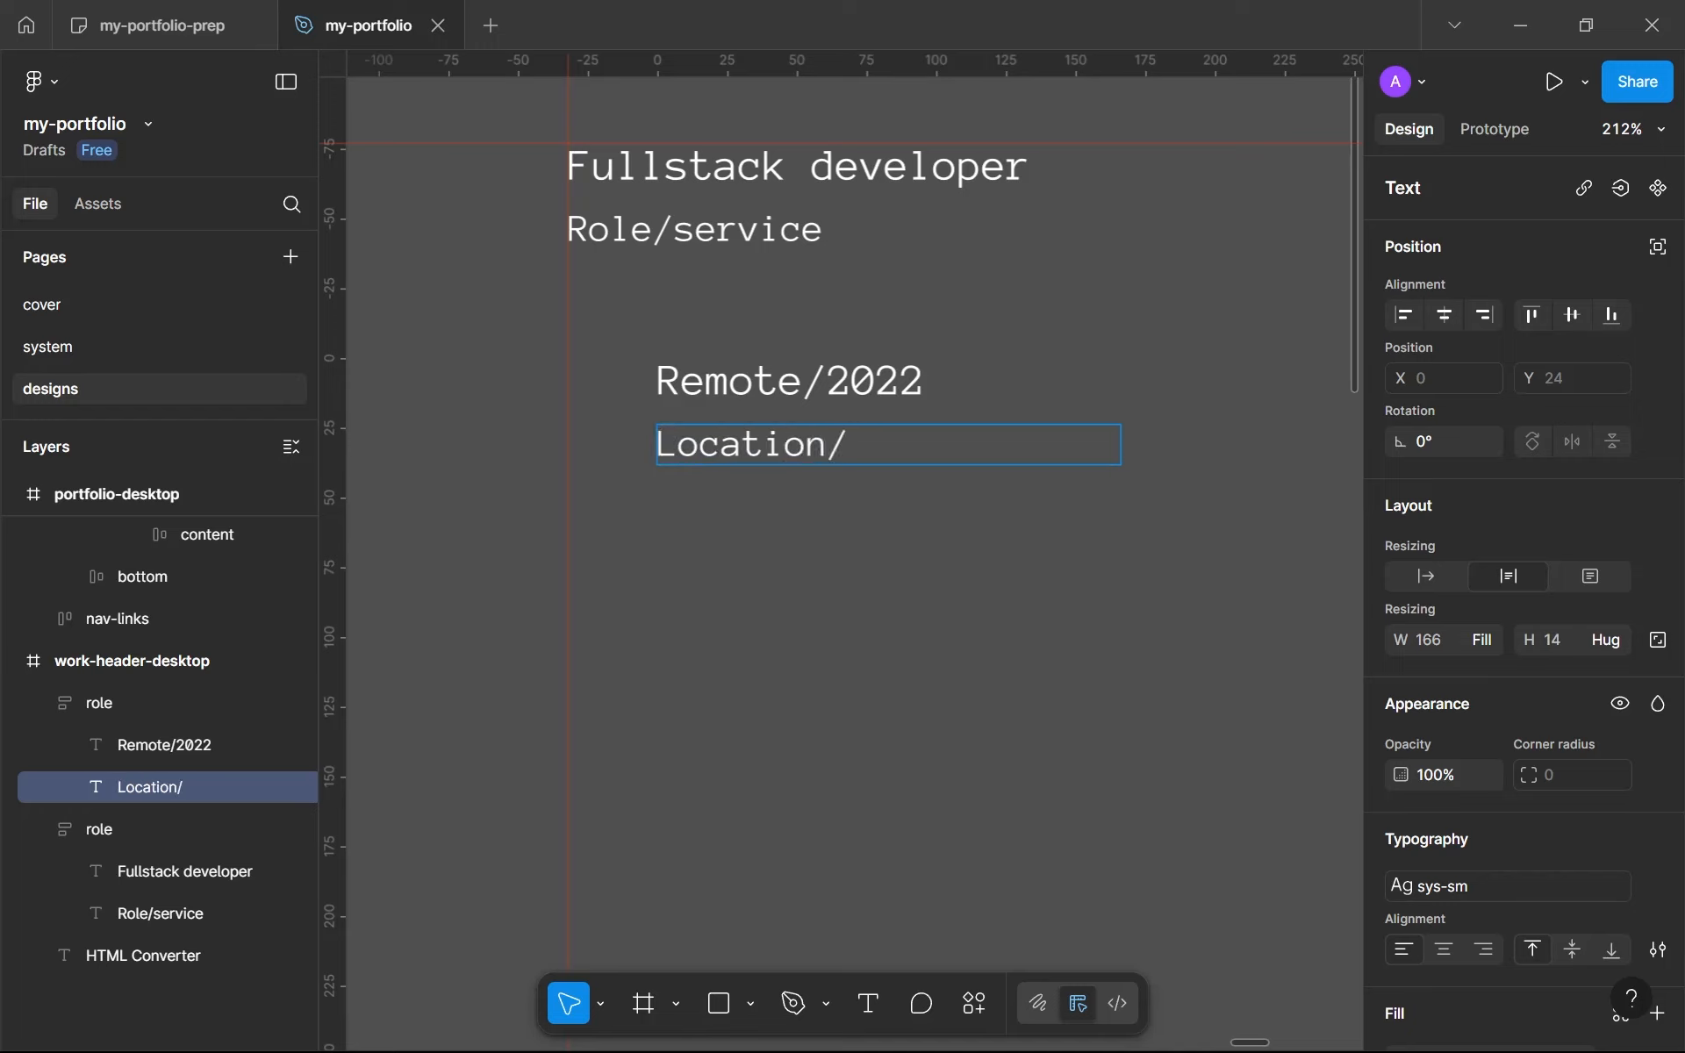
pyautogui.write('time')
# Step: Replace the slash in Remote/2022 with spaces, and copy the © symbol from the location and year section of the TWICE page
pyautogui.doubleClick(815, 381)
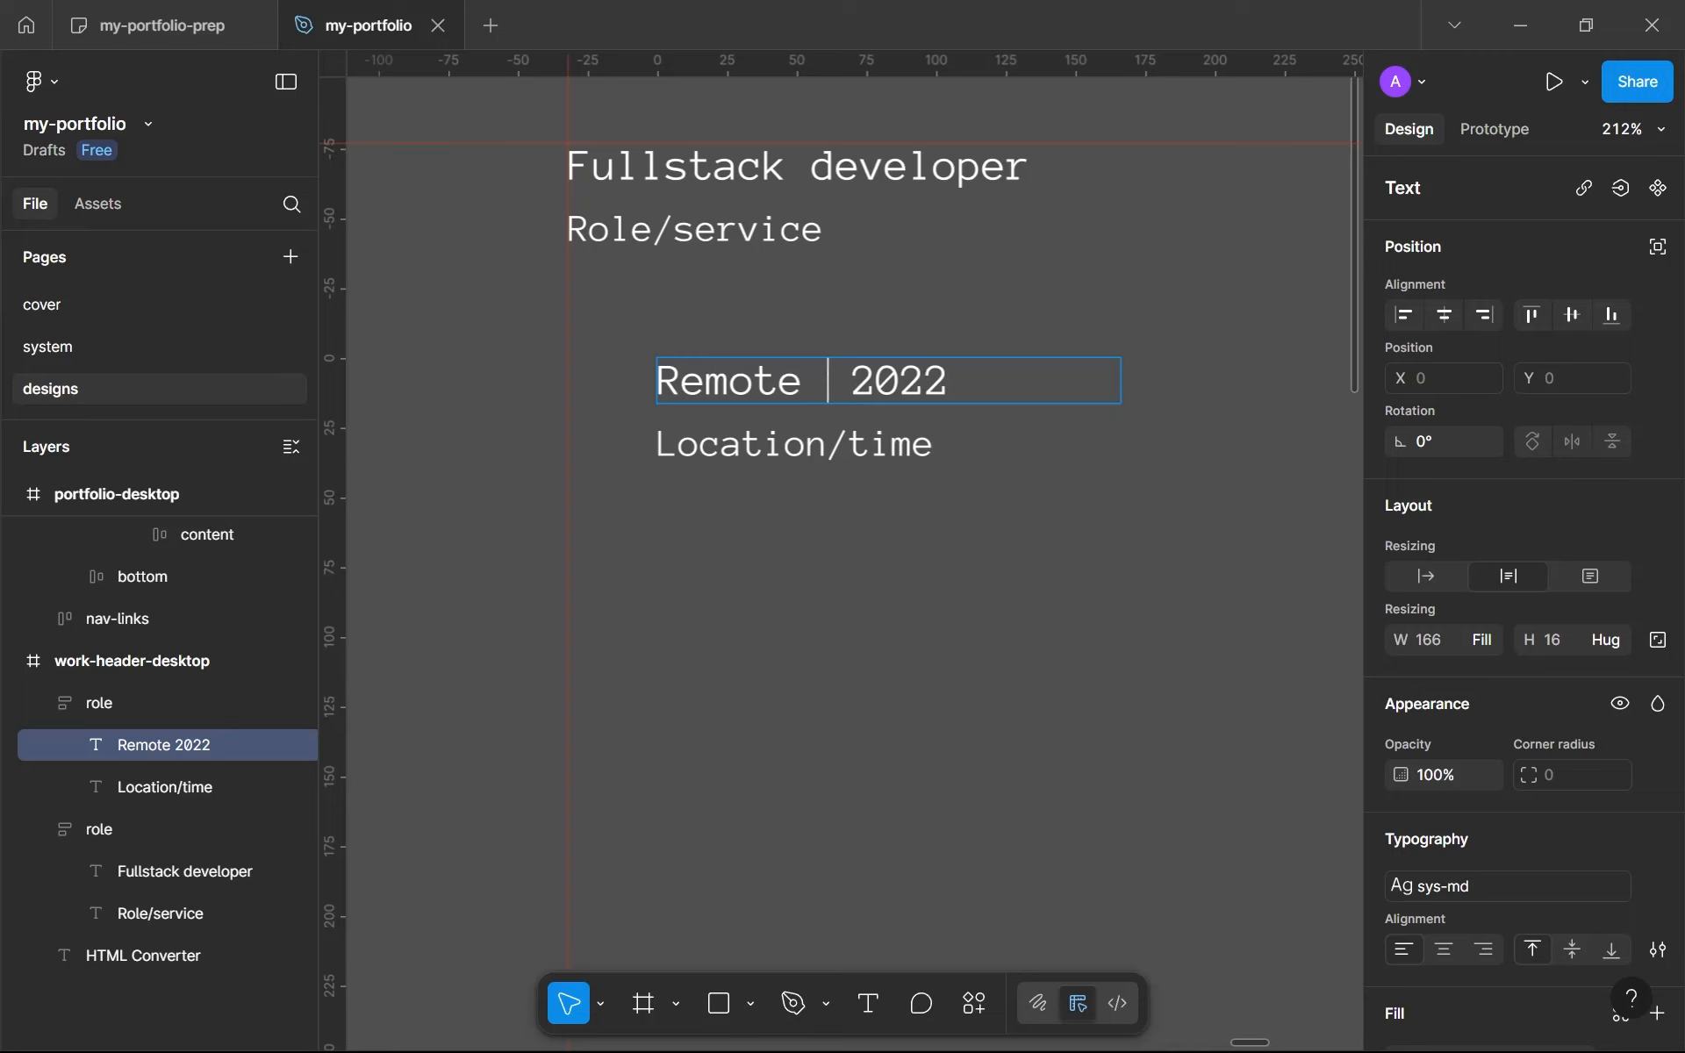
pyautogui.click(931, 1023)
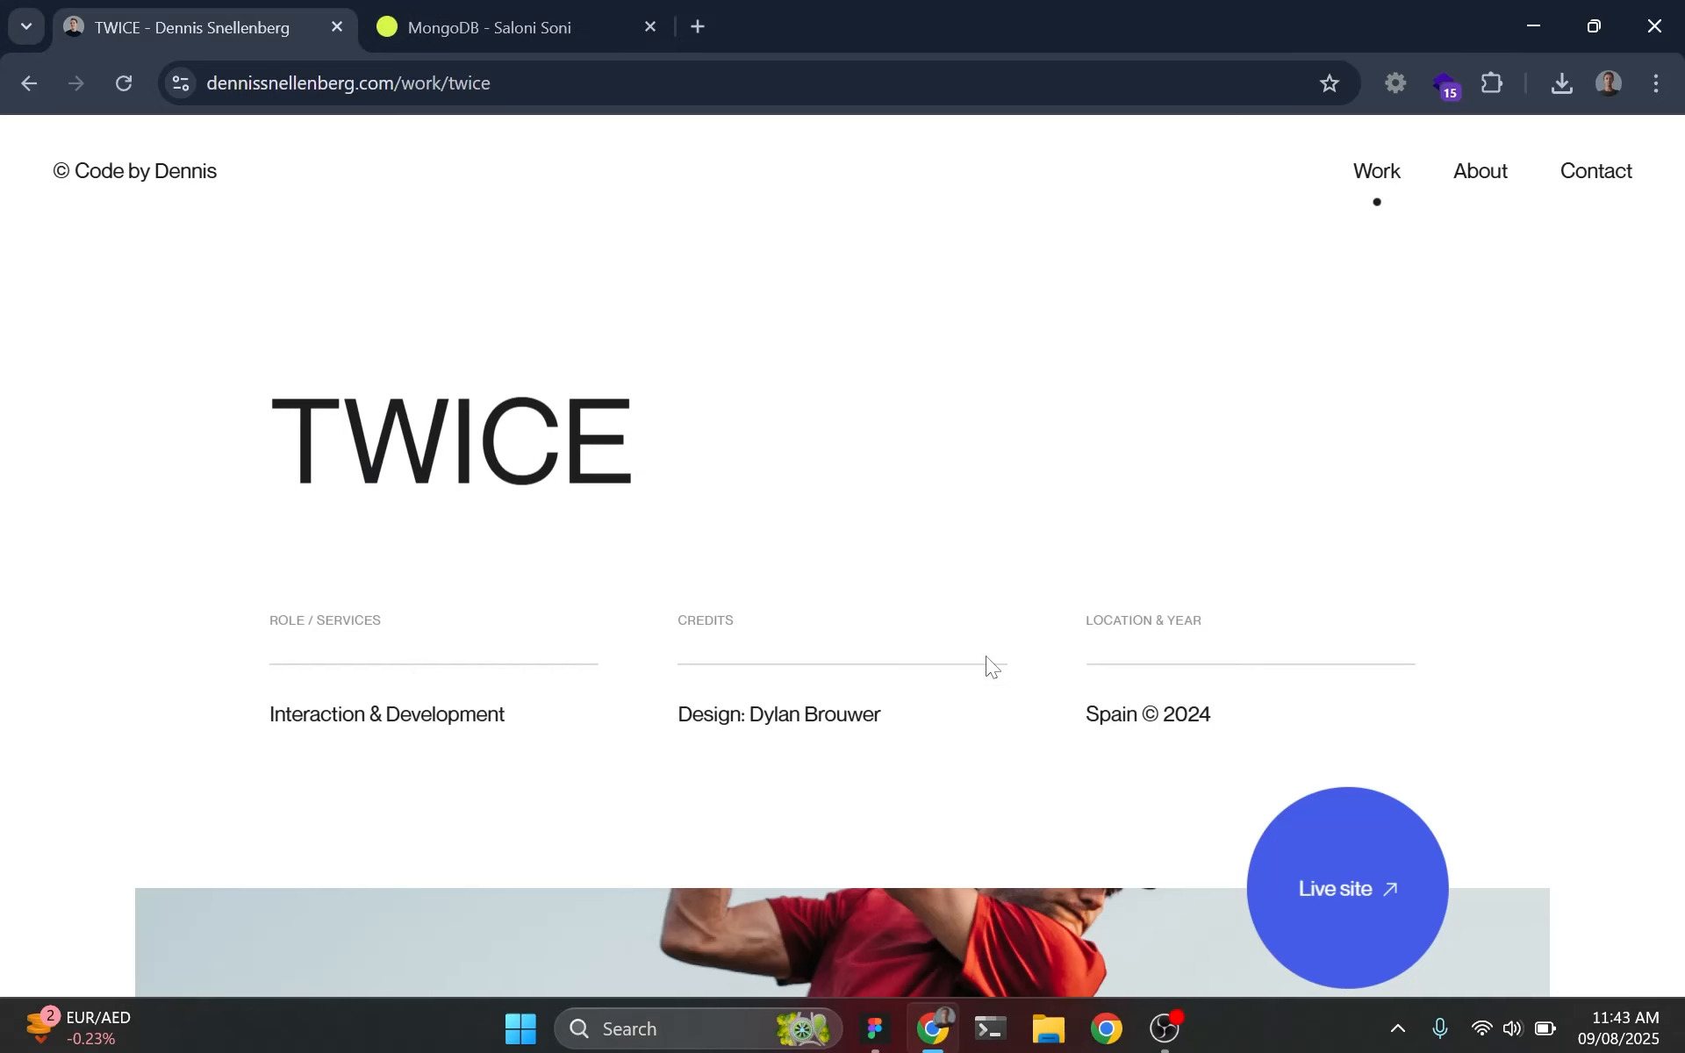
pyautogui.doubleClick(1150, 714)
pyautogui.hotkey('ctrl', 'c')
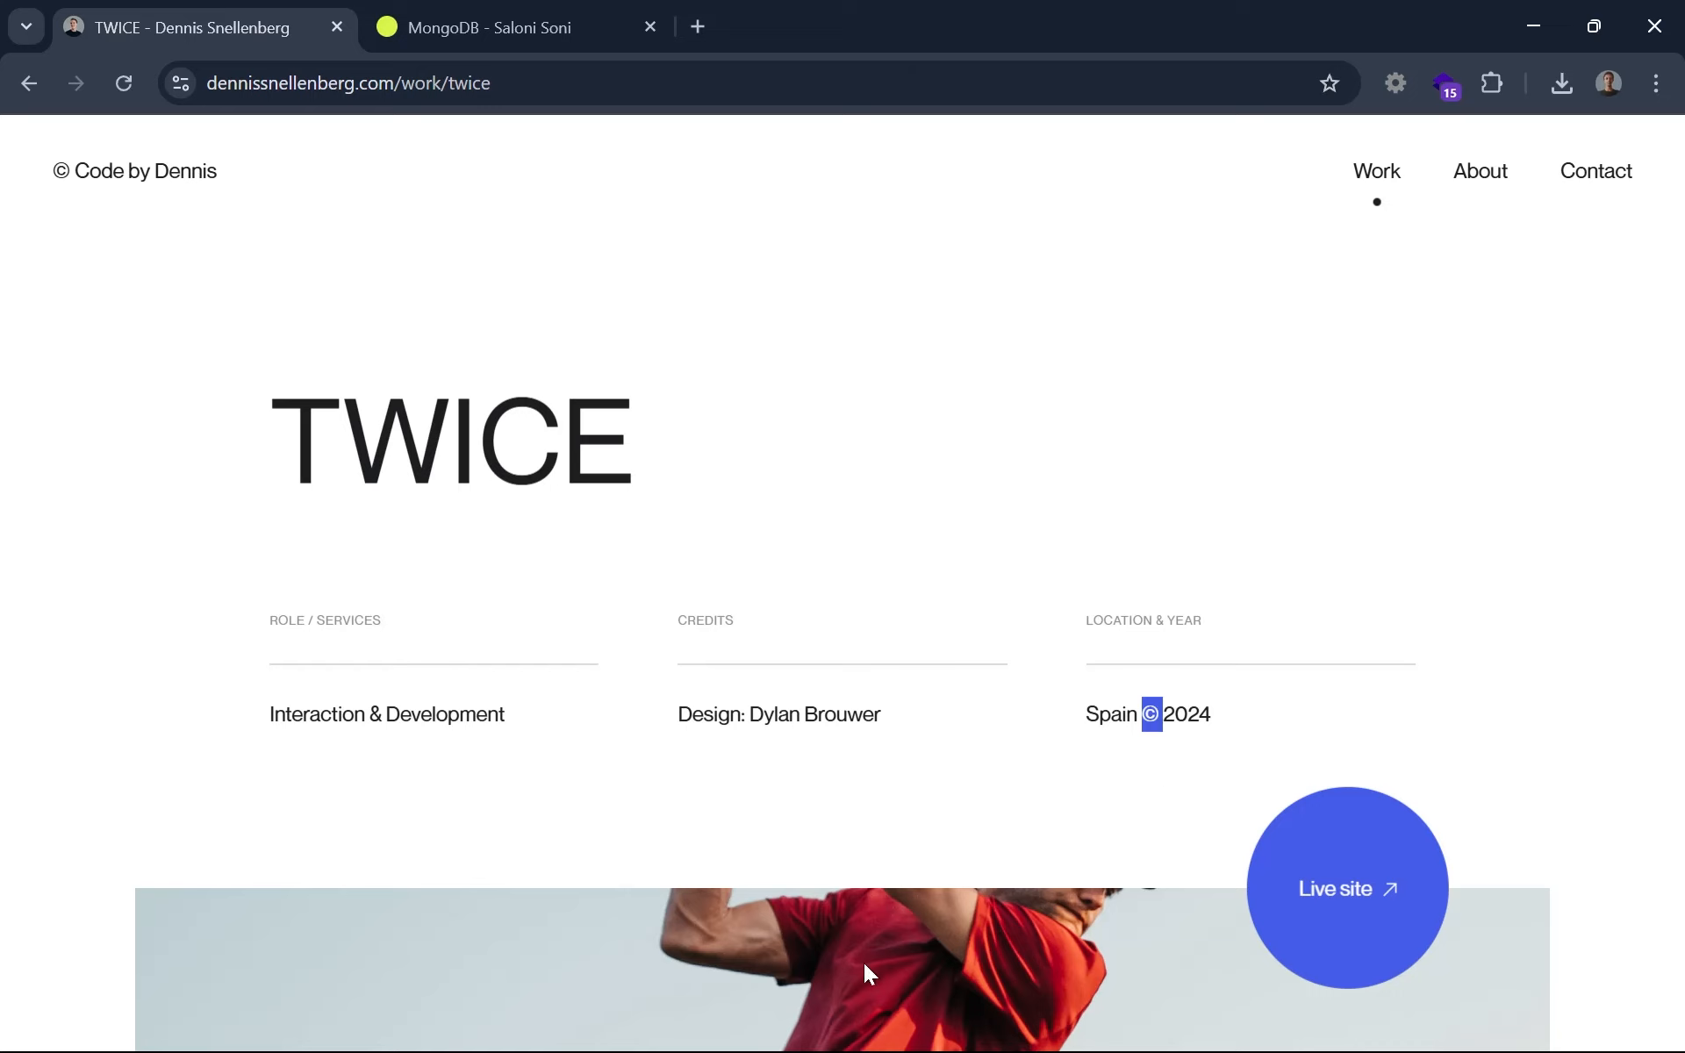
pyautogui.click(873, 1023)
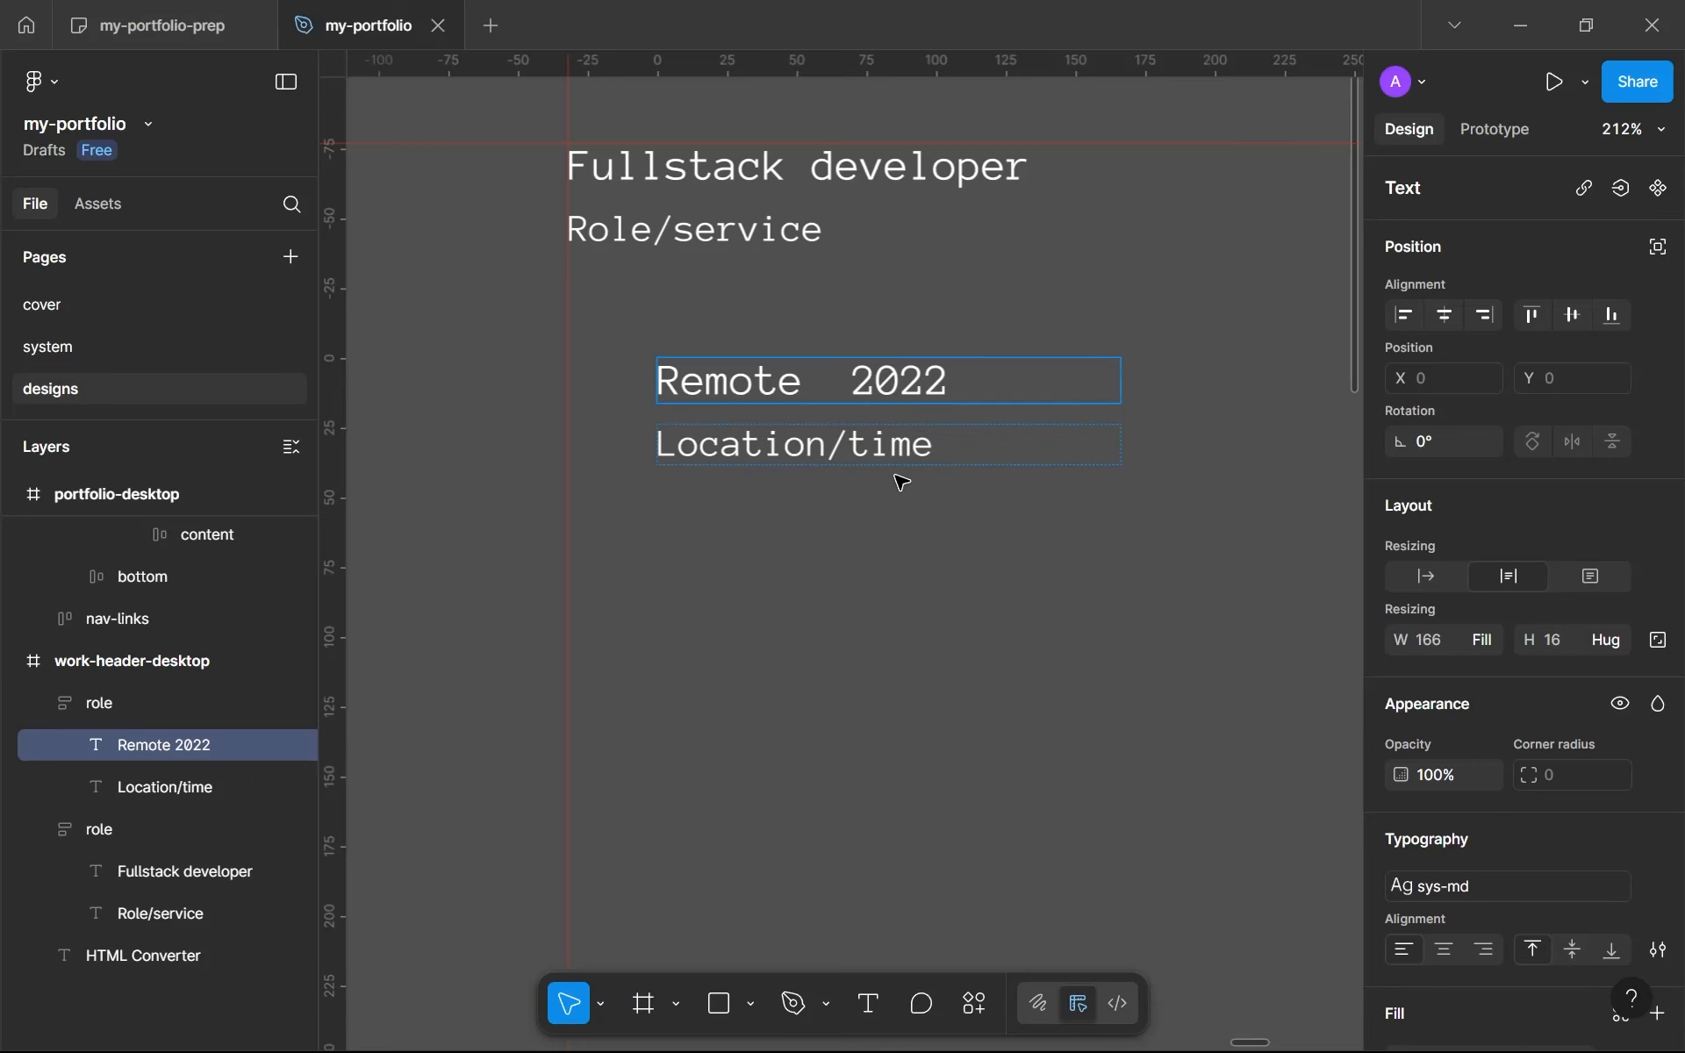
# Step: Paste the © symbol between Remote and 2022 and remove the extra line break and spaces so the text reads Remote © 2022
pyautogui.press('BackSpace')
pyautogui.hotkey('ctrl', 'v')
pyautogui.press('BackSpace')
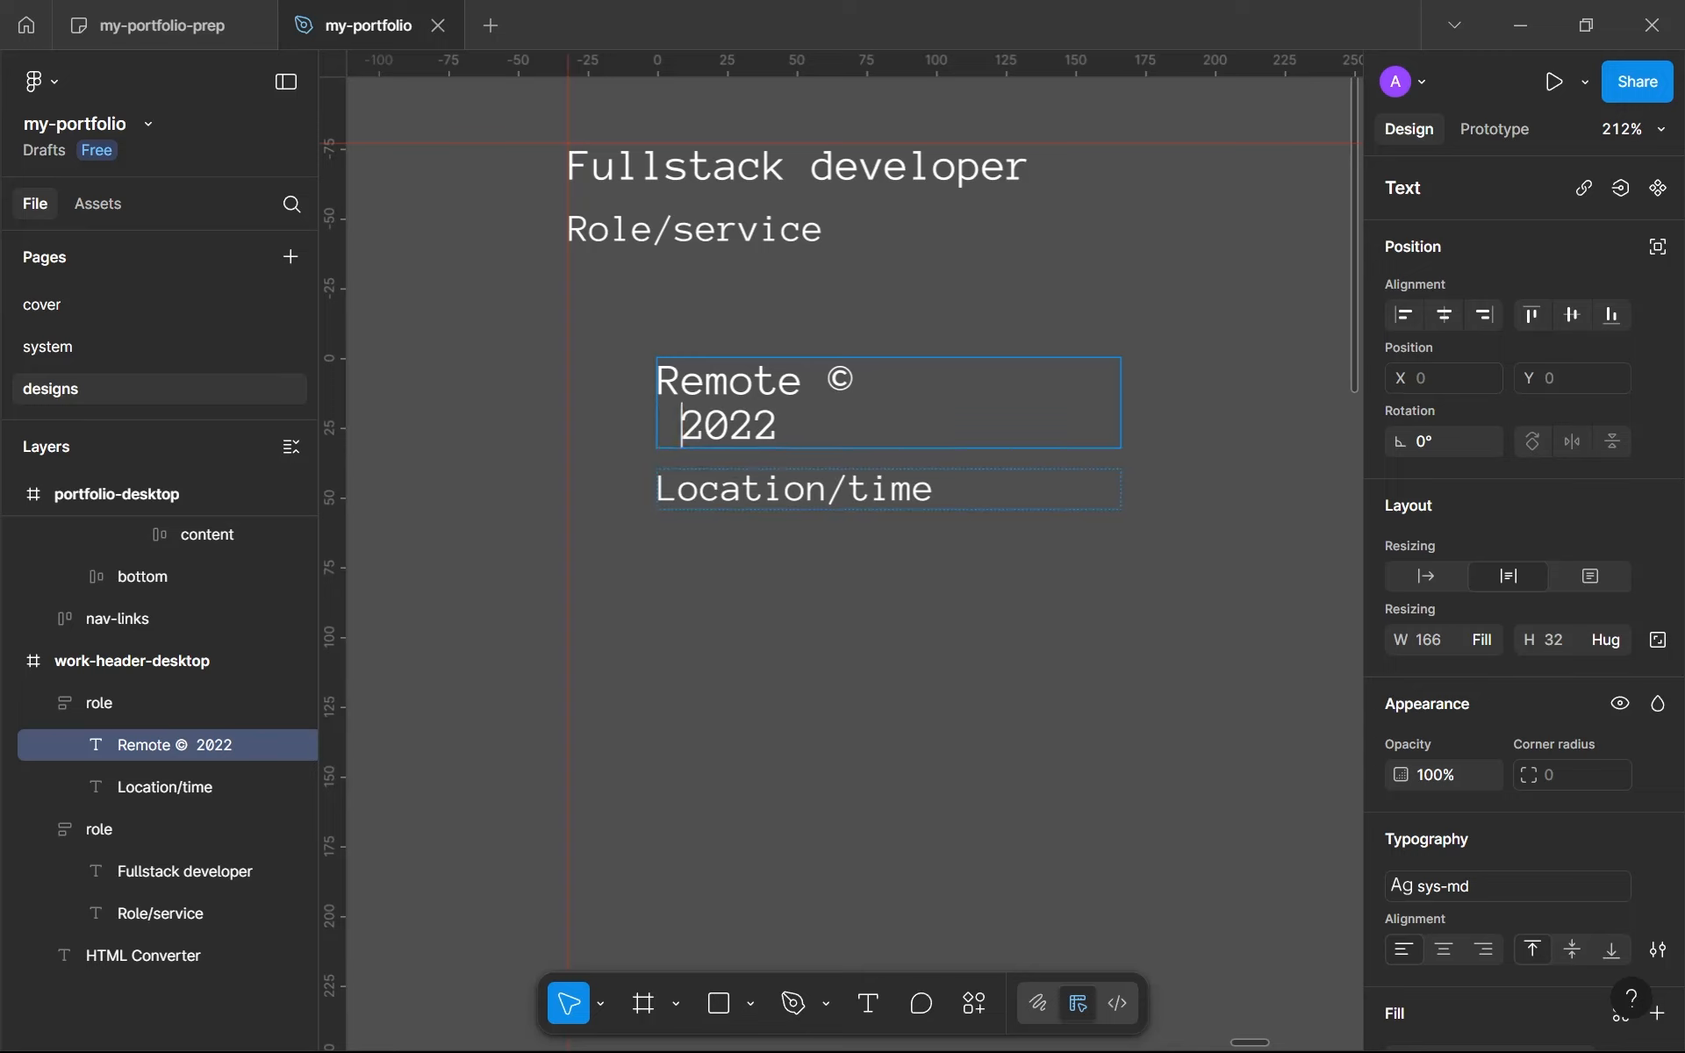
pyautogui.press('BackSpace')
pyautogui.press('BackSpace')
pyautogui.press('Left')
pyautogui.press('Left')
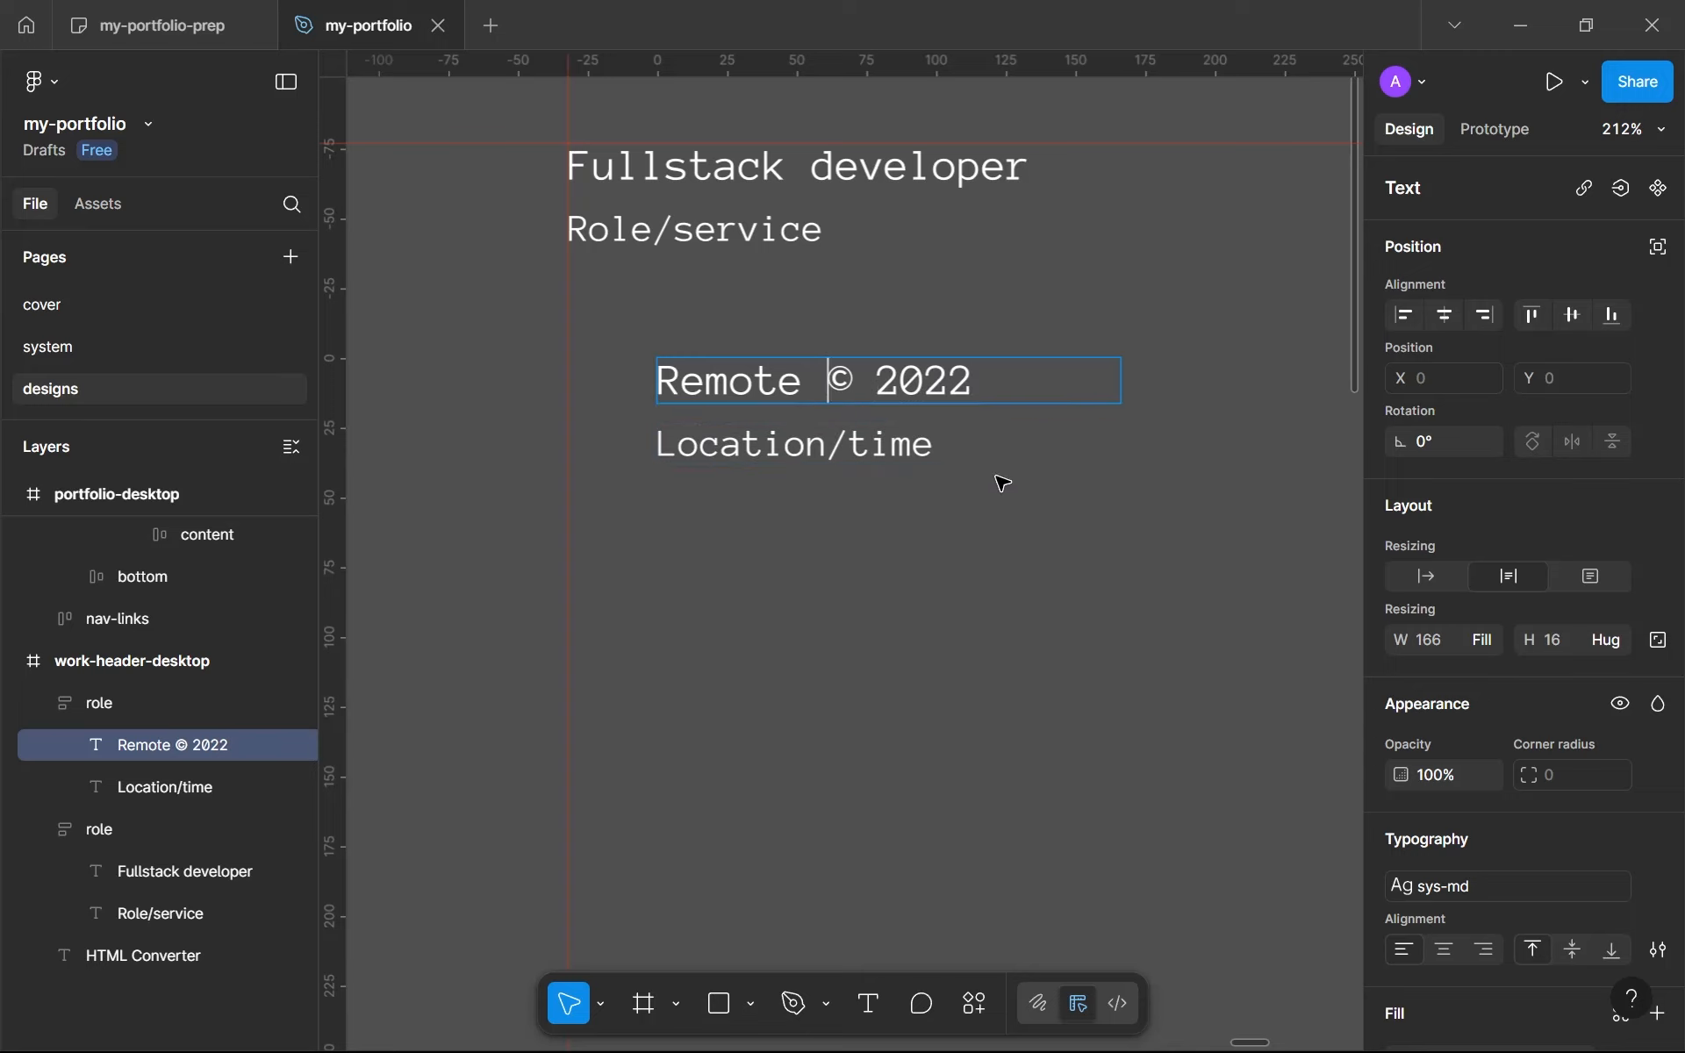
# Step: Replace the Location/time label below Remote © 2022 with Setting
pyautogui.click(849, 444)
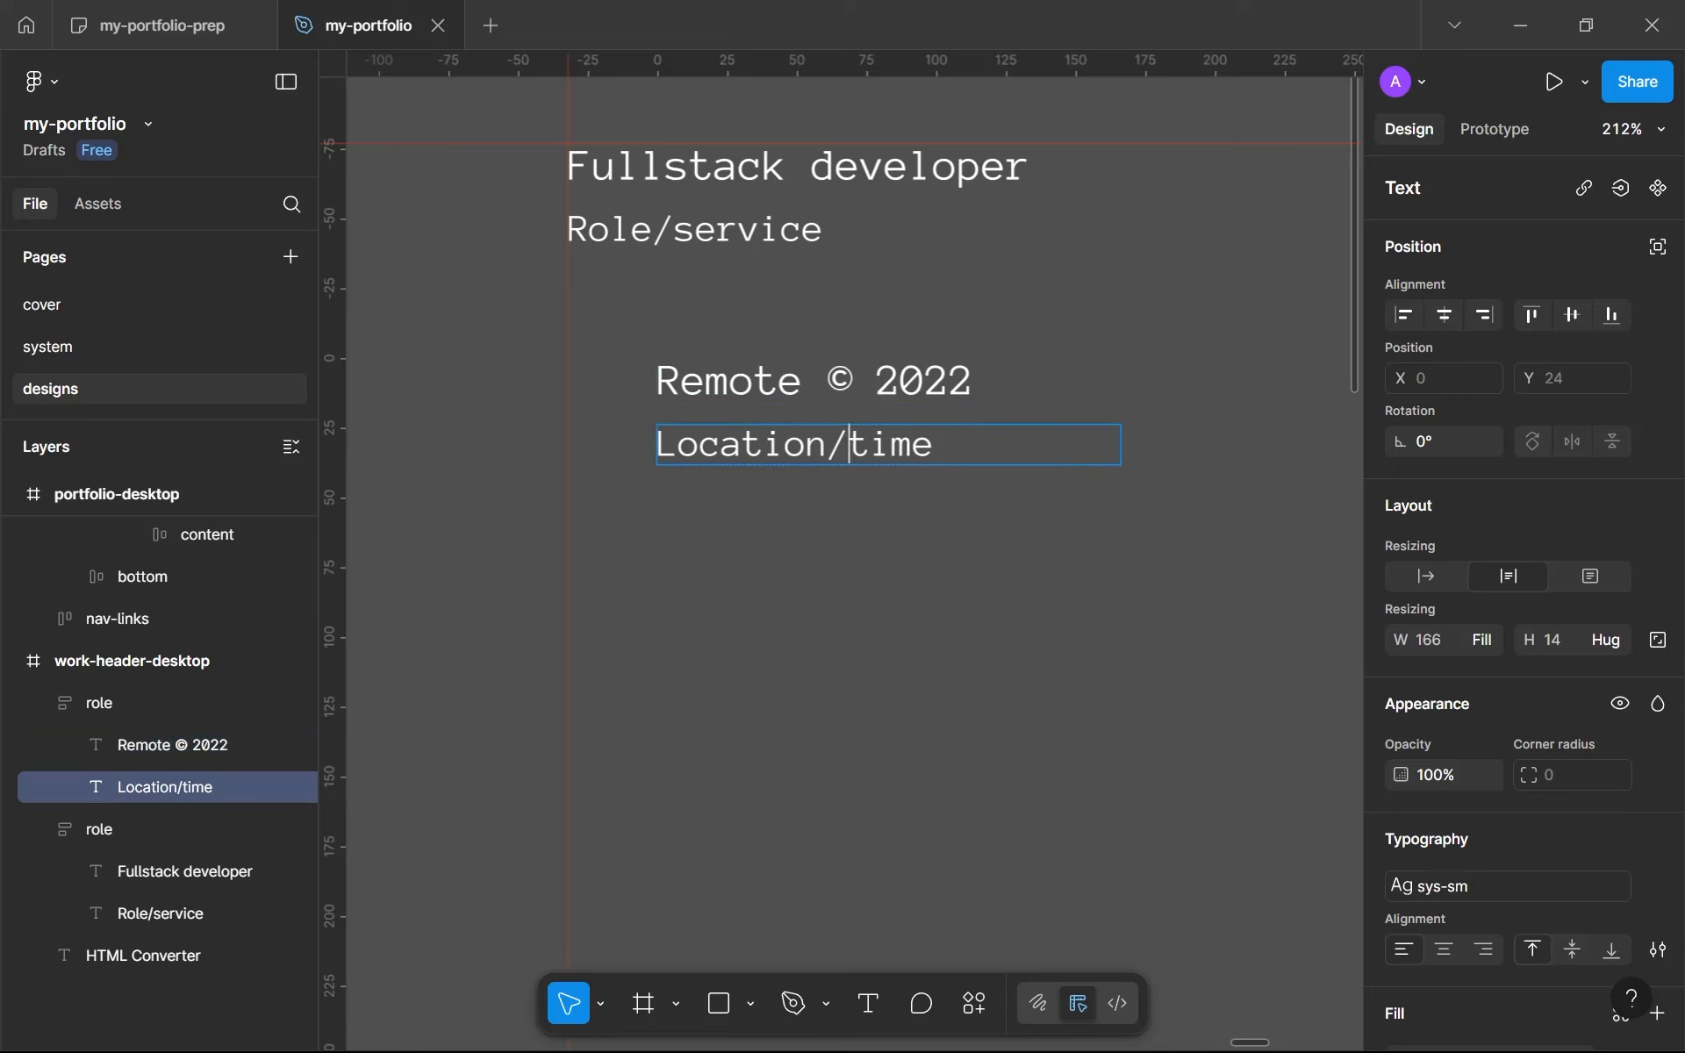
pyautogui.press('Escape')
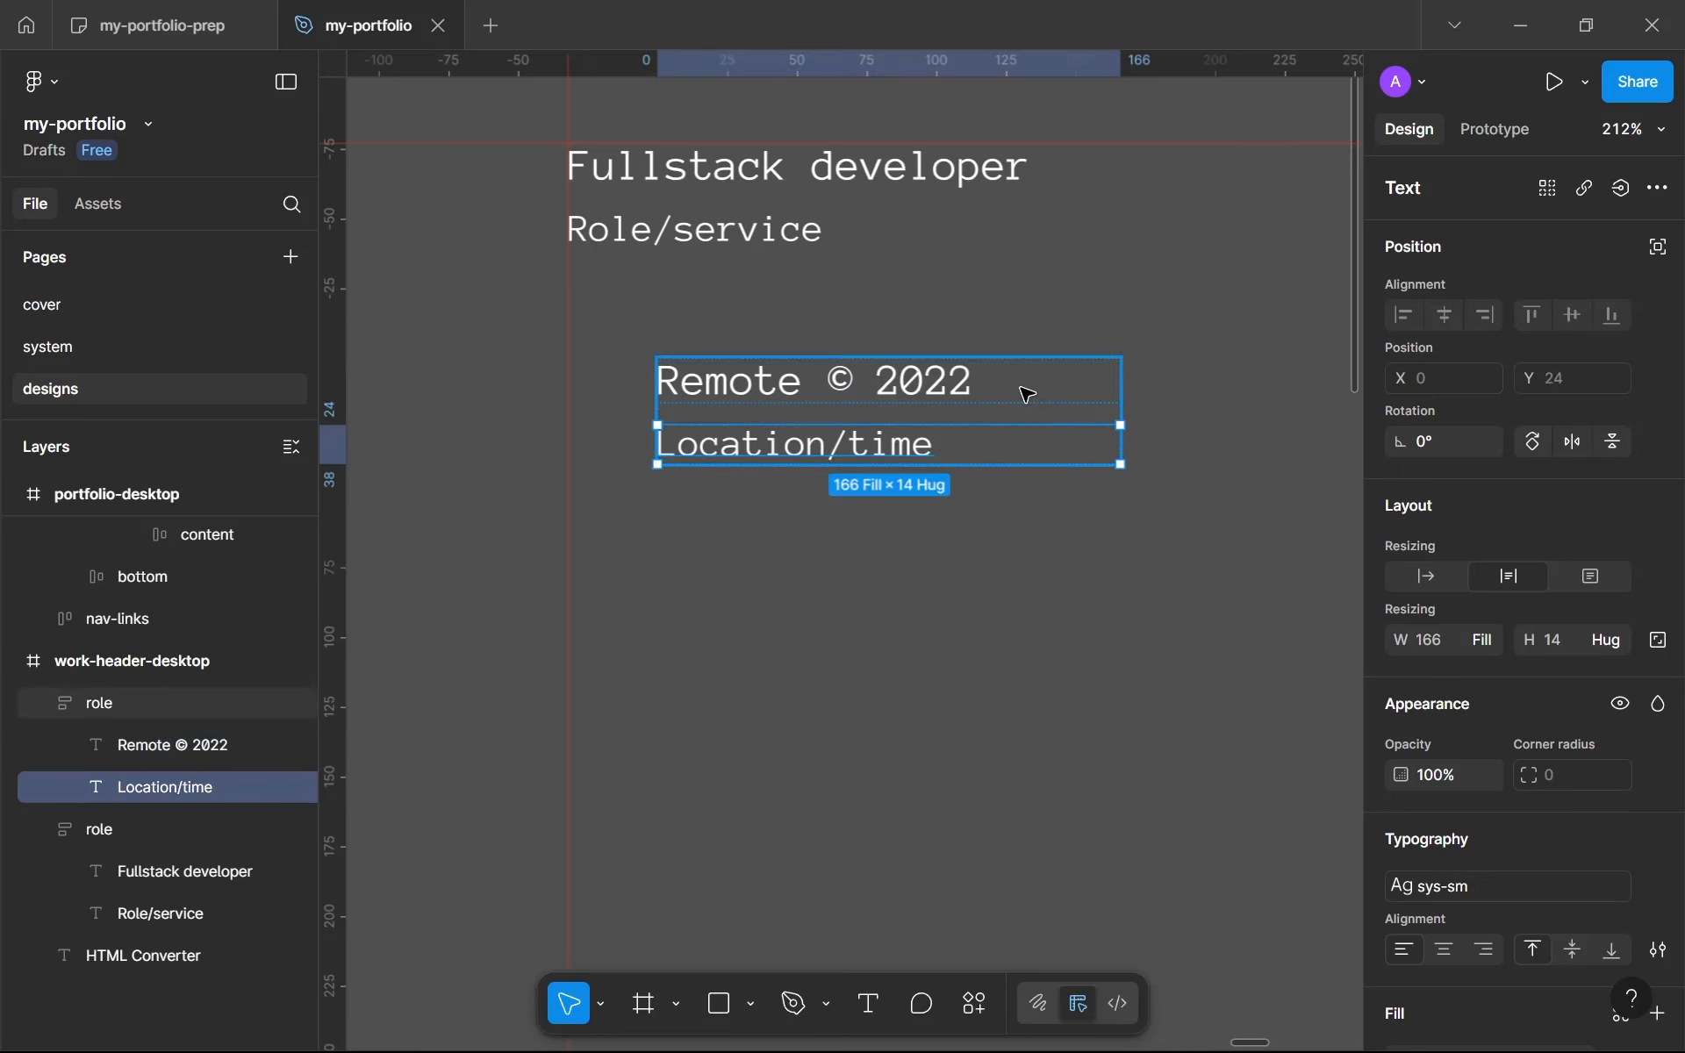
pyautogui.click(1031, 388)
pyautogui.moveTo(1031, 388); pyautogui.dragTo(1028, 374)
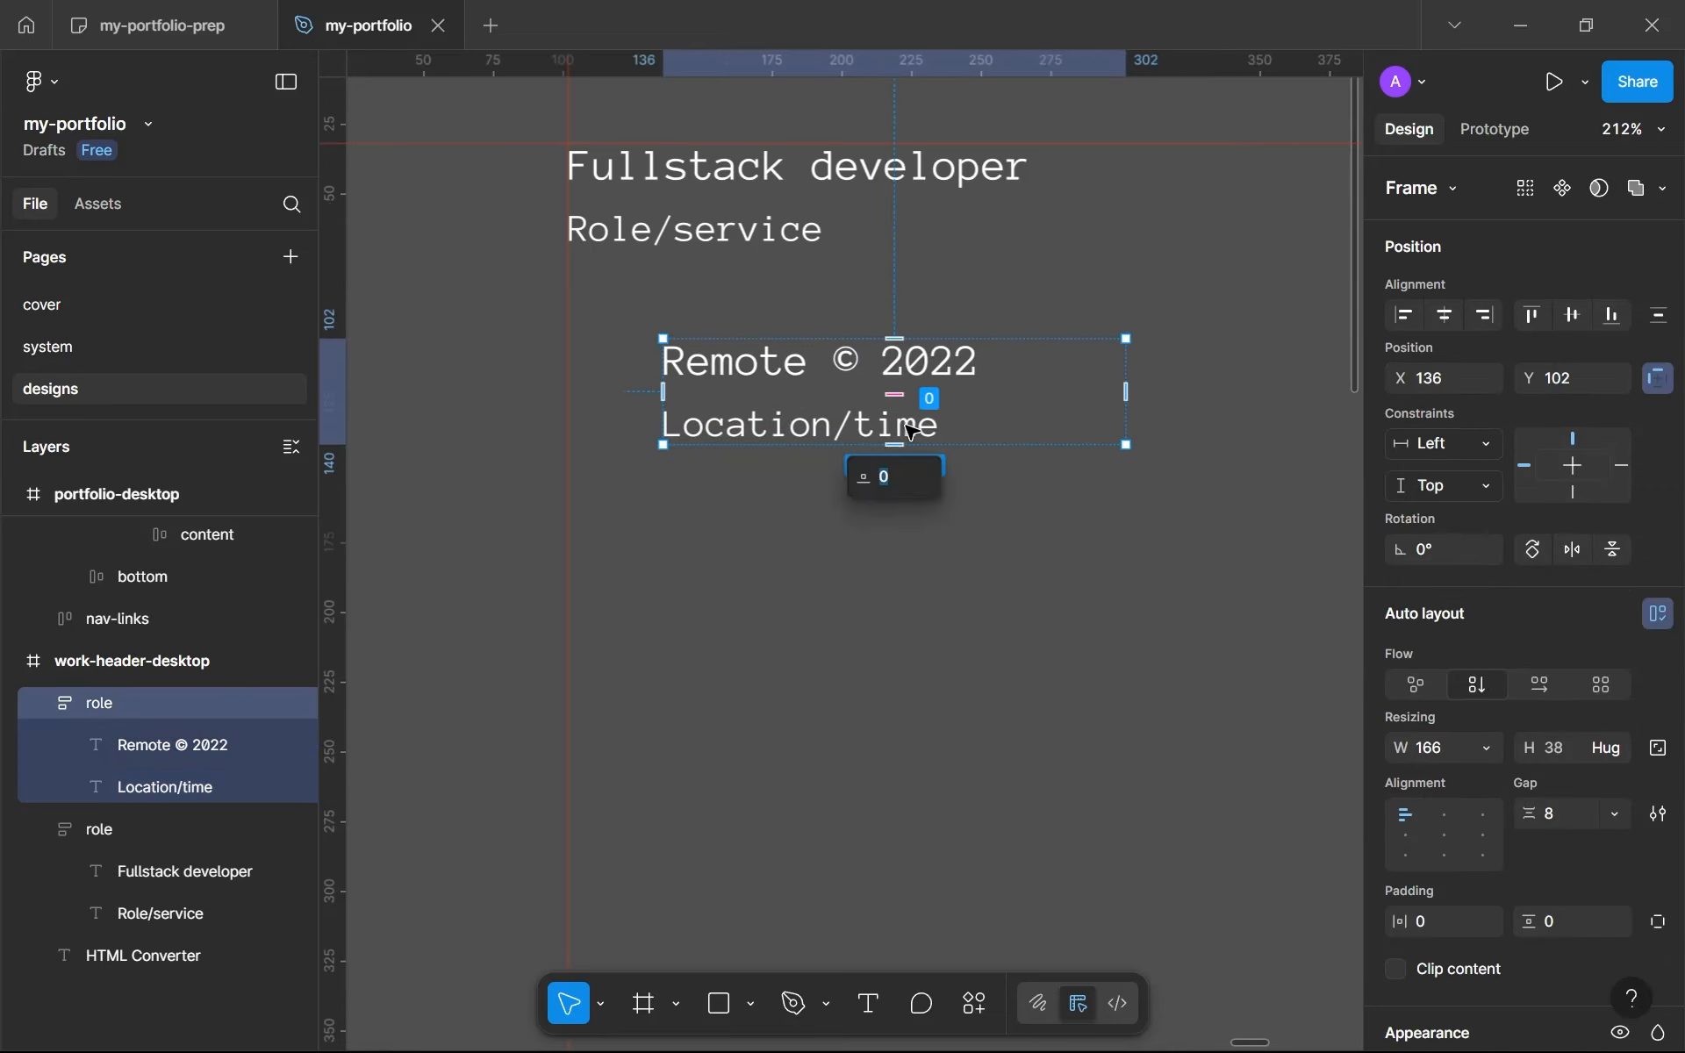
pyautogui.doubleClick(903, 429)
pyautogui.write('Settomg')
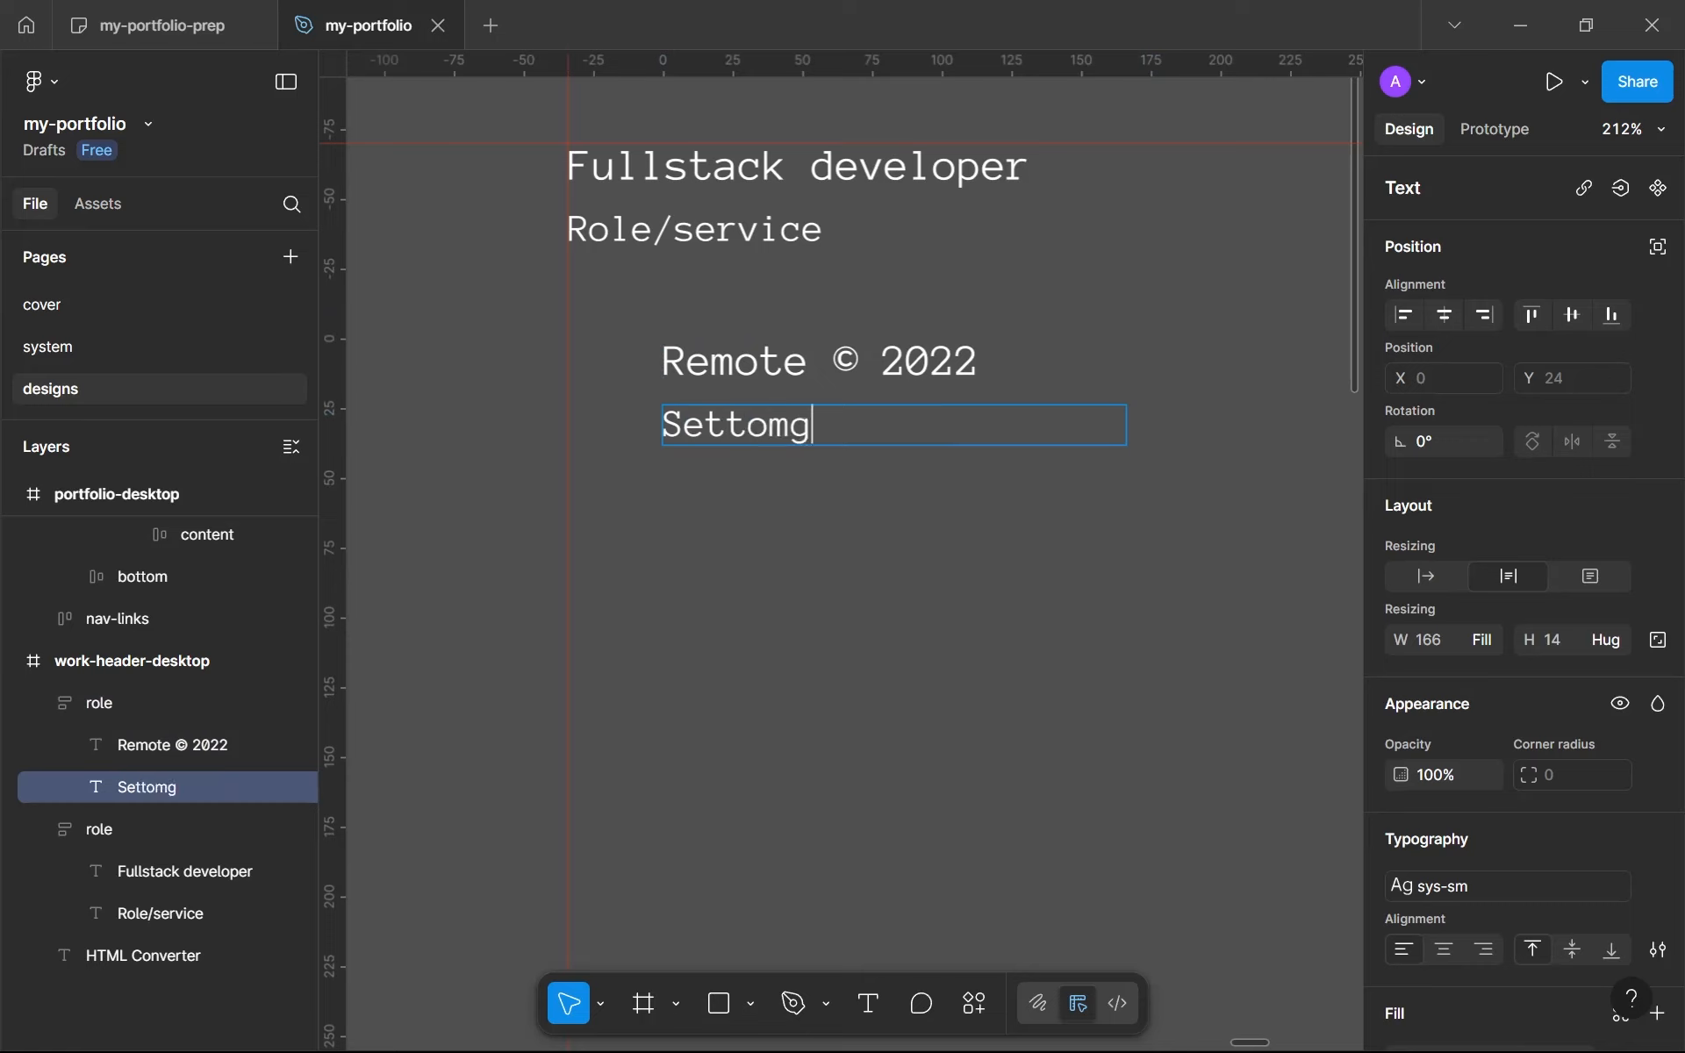
pyautogui.press('BackSpace')
pyautogui.press('BackSpace')
pyautogui.press('BackSpace')
pyautogui.write('ing')
pyautogui.press('Escape')
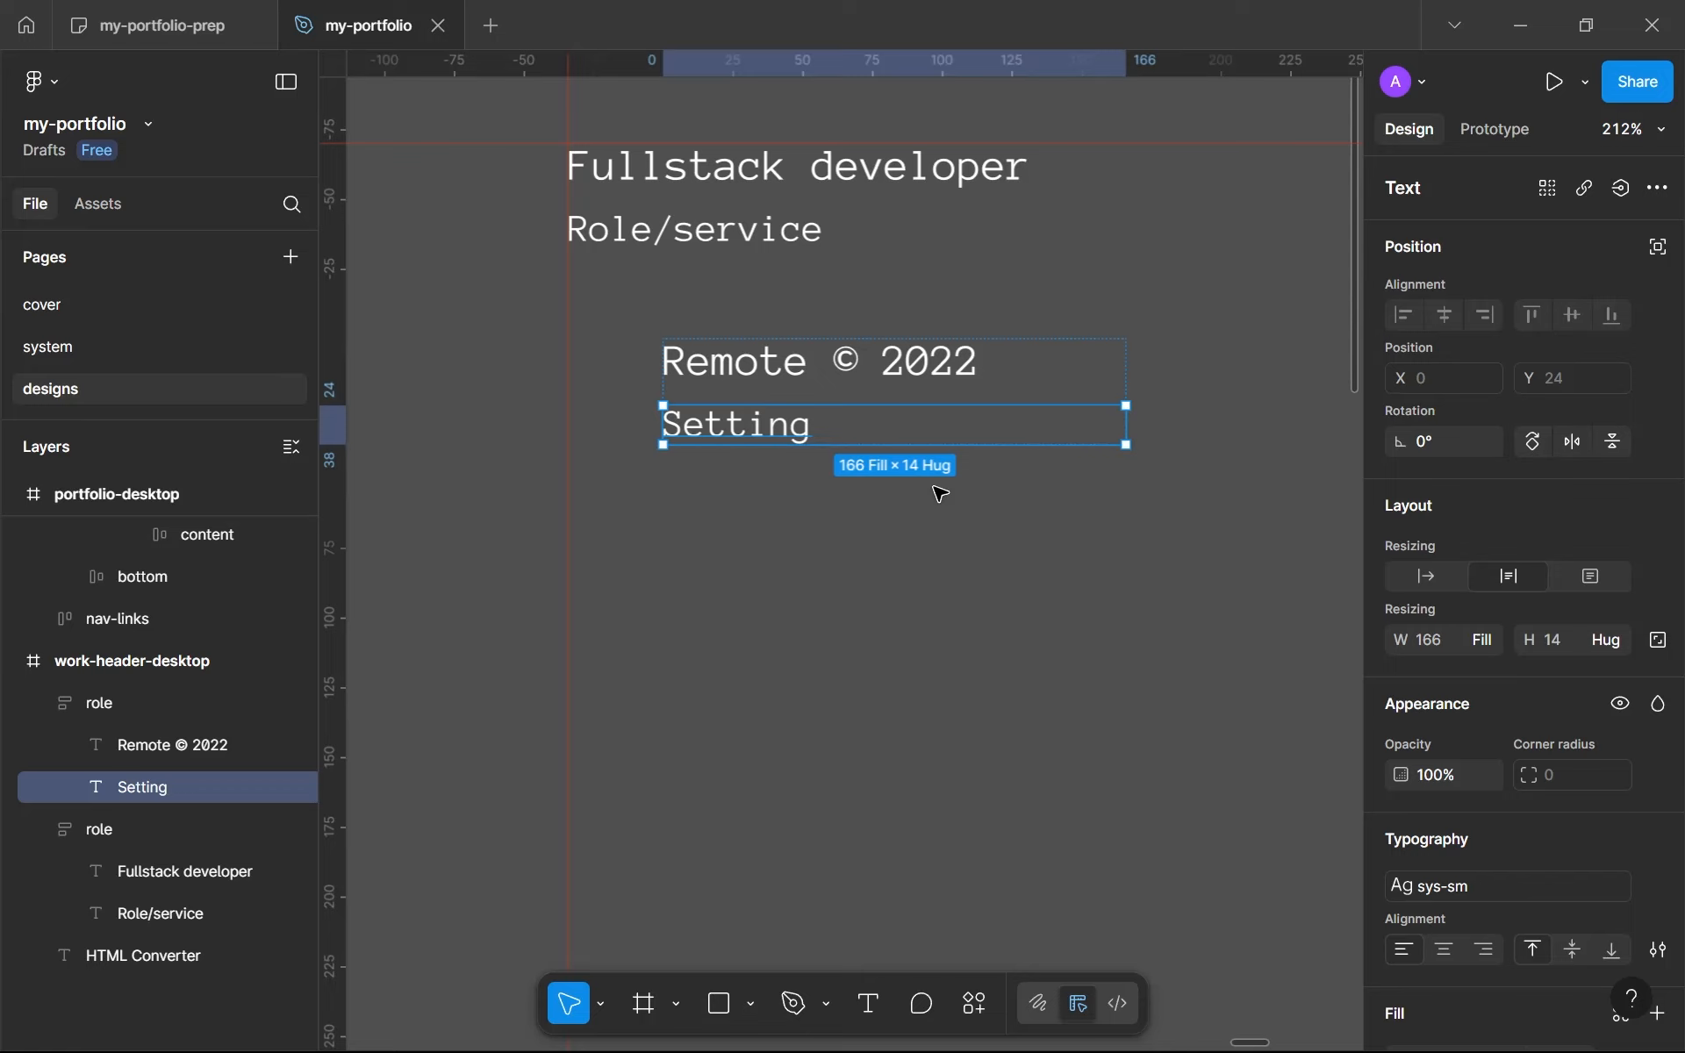
# Step: Move the Remote © 2022 frame up beside the Fullstack developer frame so that both sit on the top guide
pyautogui.scroll(-6, 939, 494)
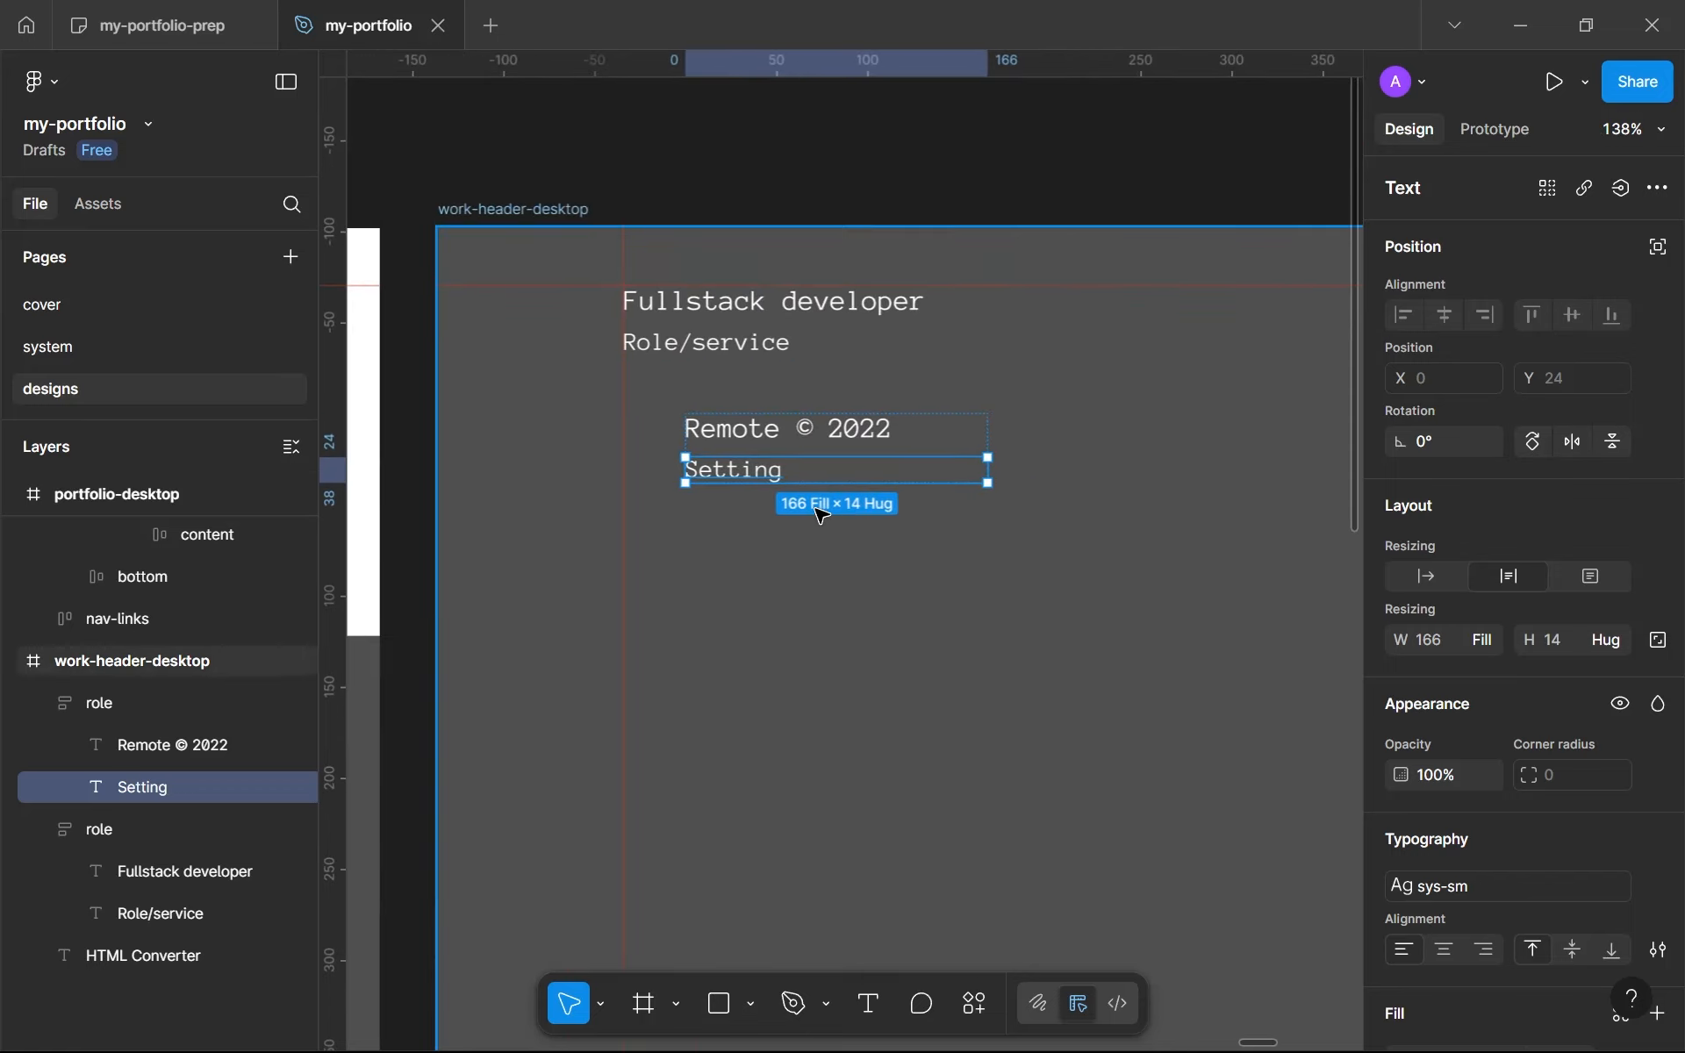
pyautogui.scroll(3, 646, 485)
pyautogui.moveTo(781, 416); pyautogui.dragTo(1115, 285)
pyautogui.click(1056, 488)
# Step: Widen the HTML Converter title to 805 so it fits on one line, and place it at Y 913 near the frame's lower edge
pyautogui.scroll(-6, 1027, 459)
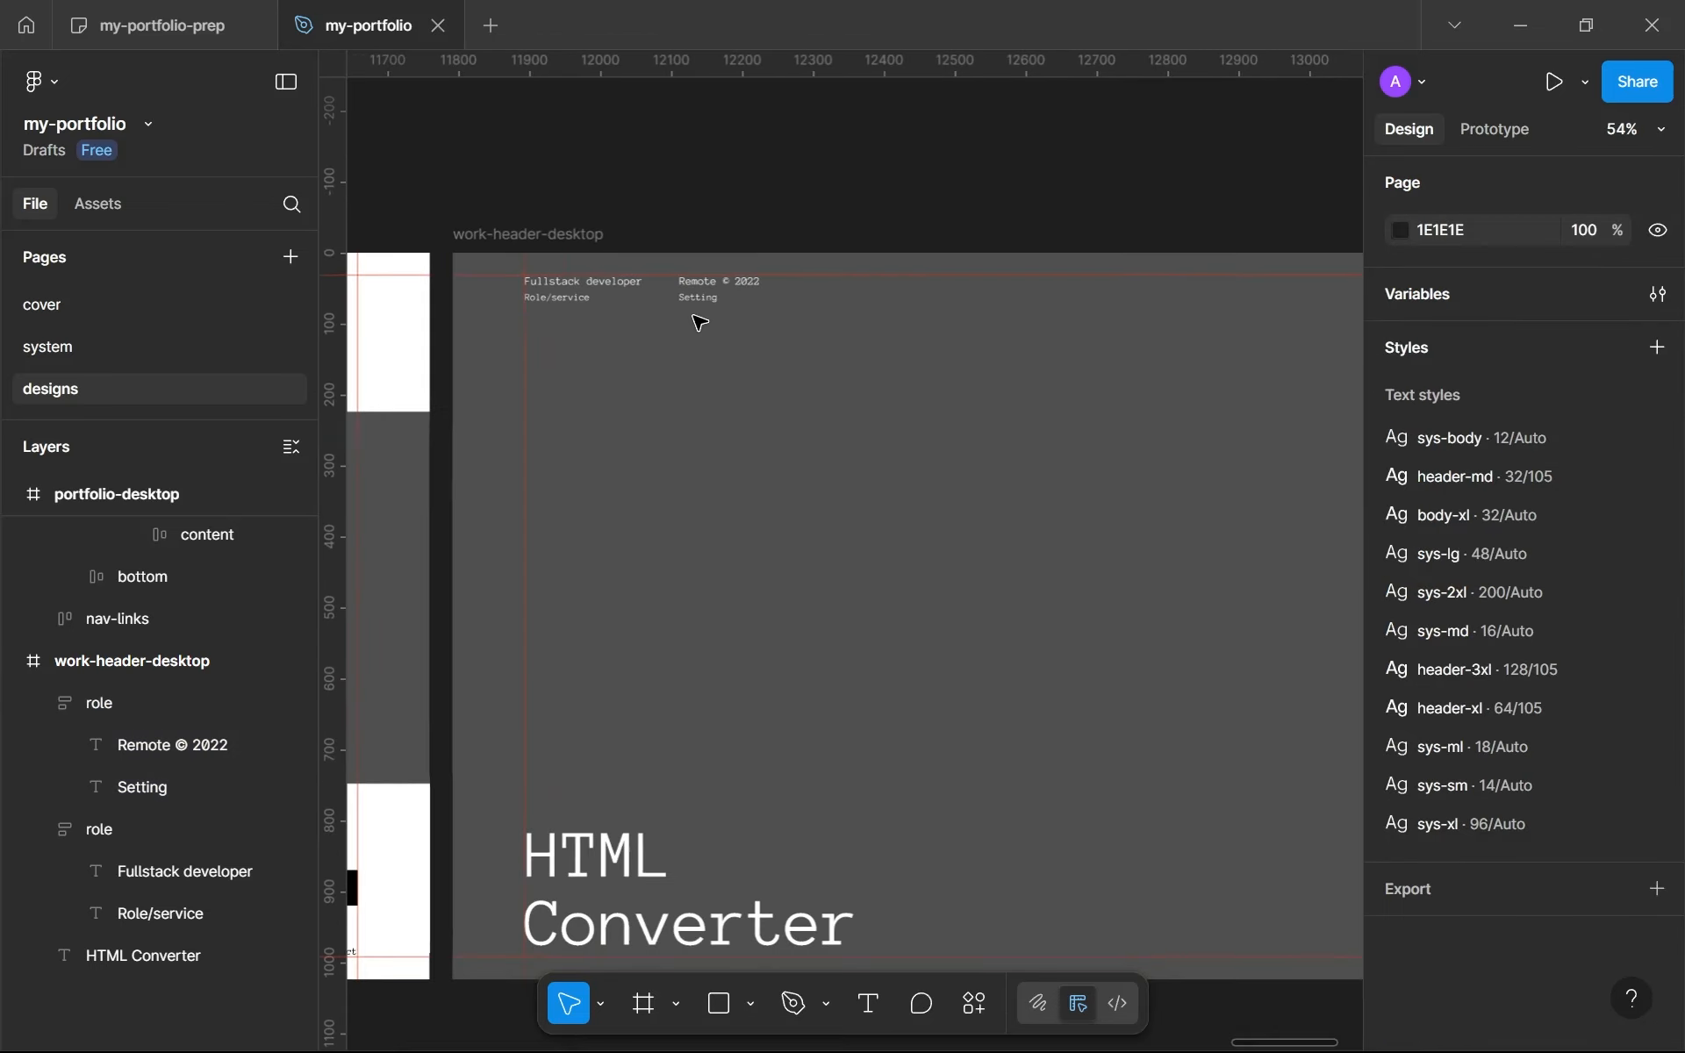
pyautogui.scroll(2, 746, 456)
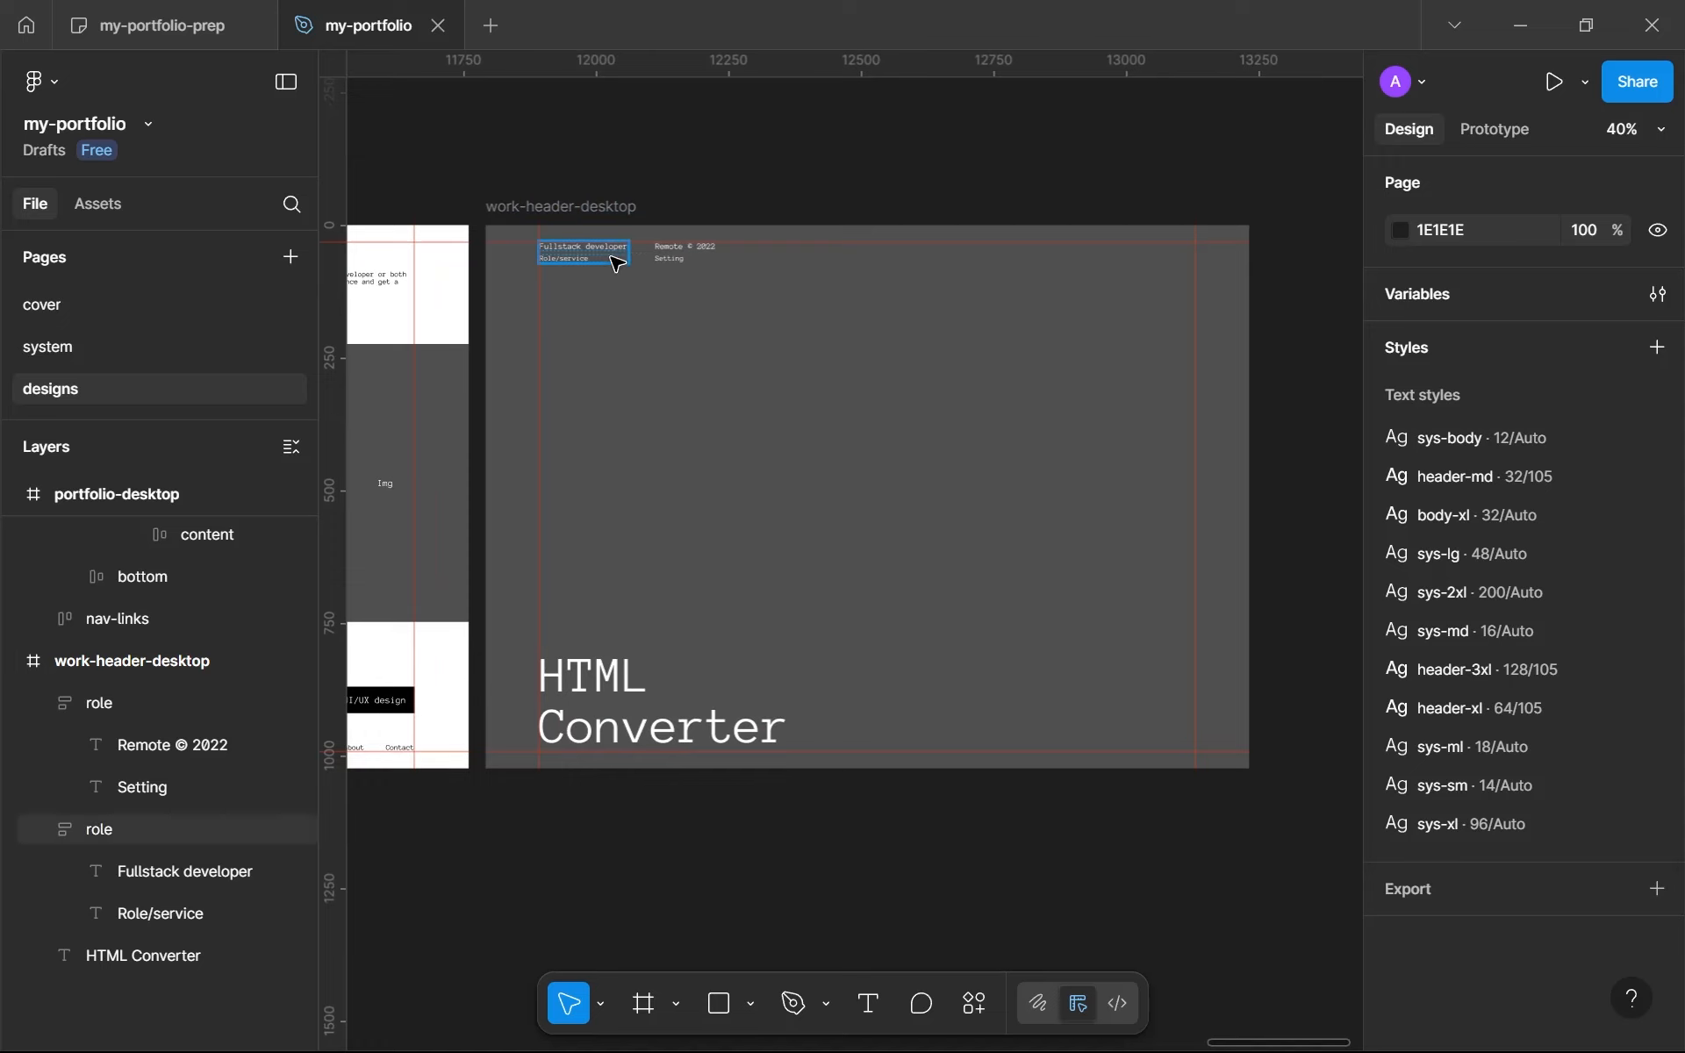
pyautogui.click(693, 700)
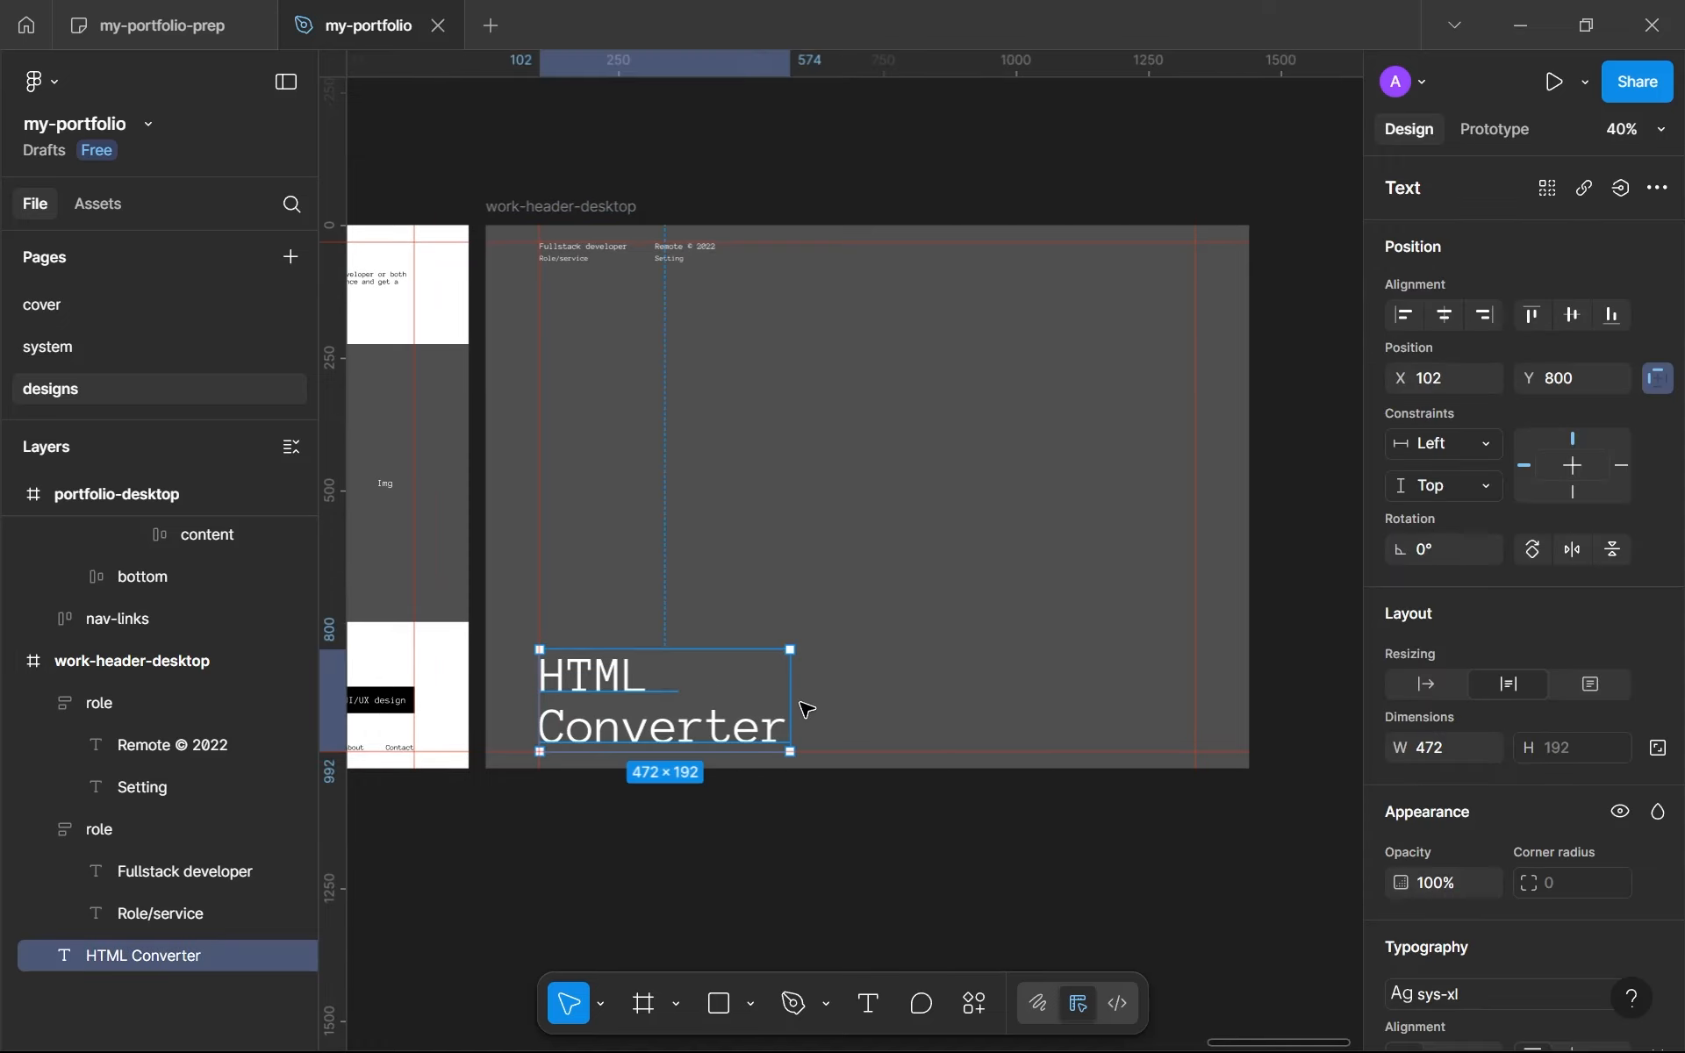
pyautogui.moveTo(797, 702); pyautogui.dragTo(888, 737)
pyautogui.scroll(-1, 861, 866)
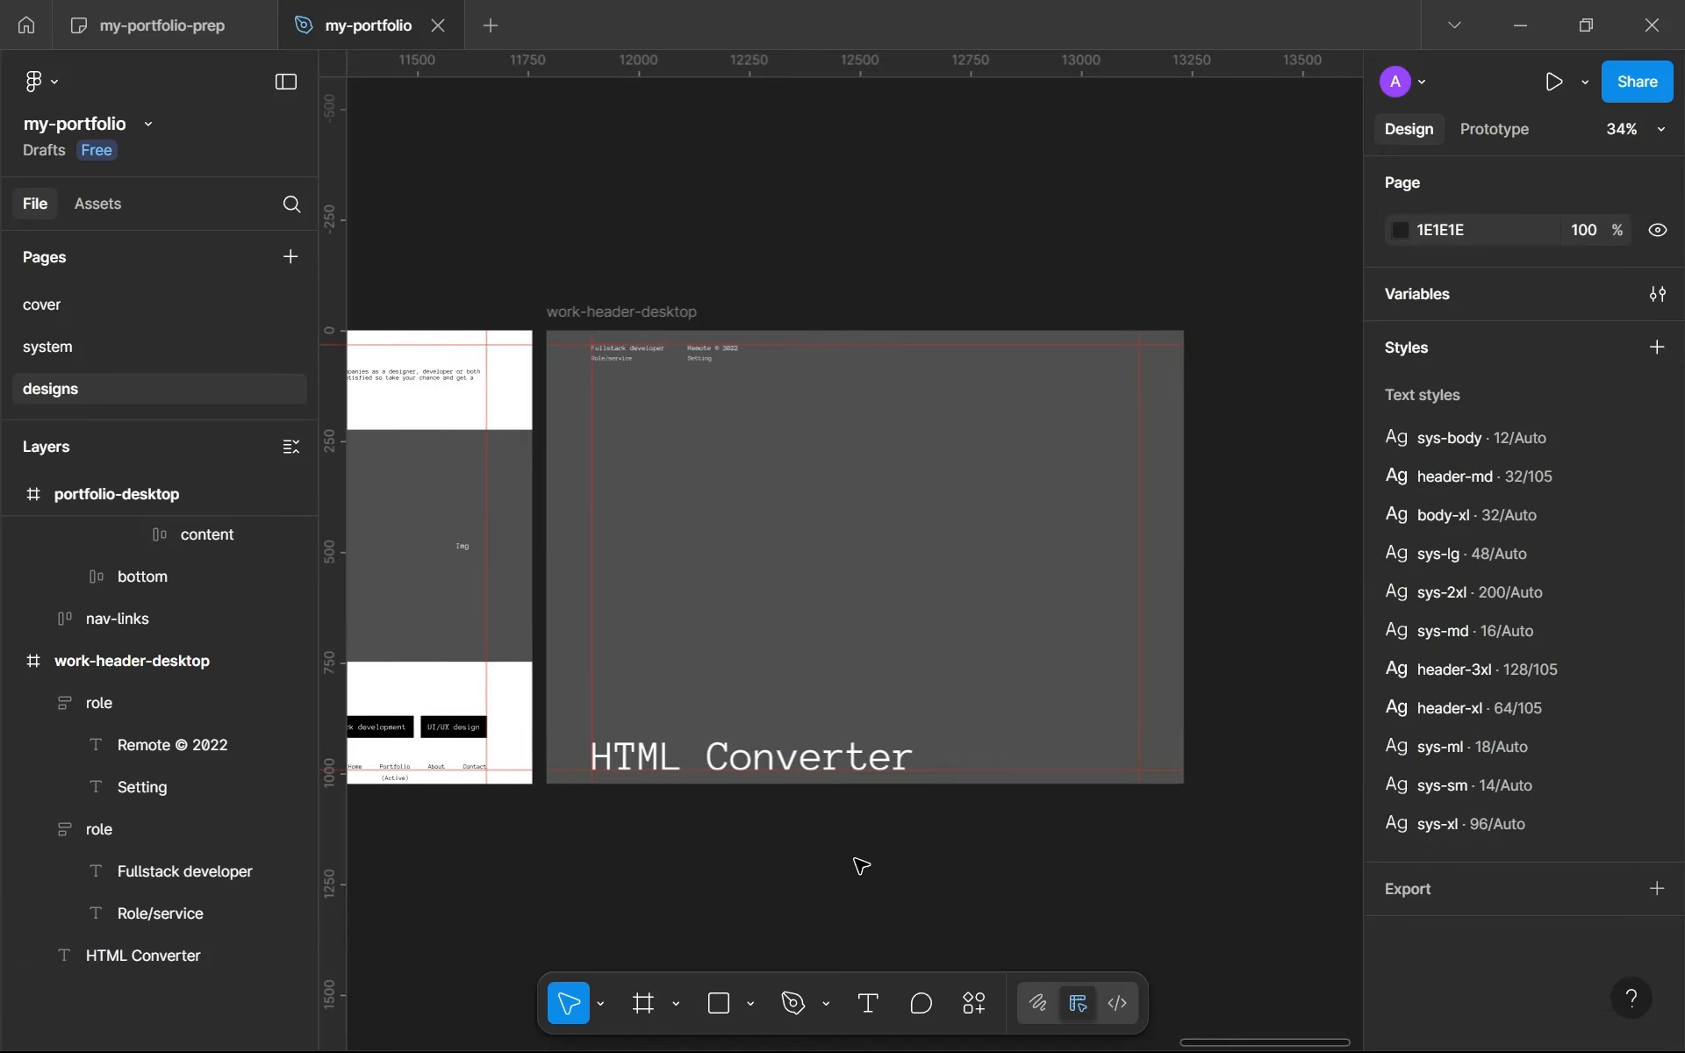
# Step: Detach the sys-xl text style from the HTML Converter title and set its font size to 128
pyautogui.click(858, 758)
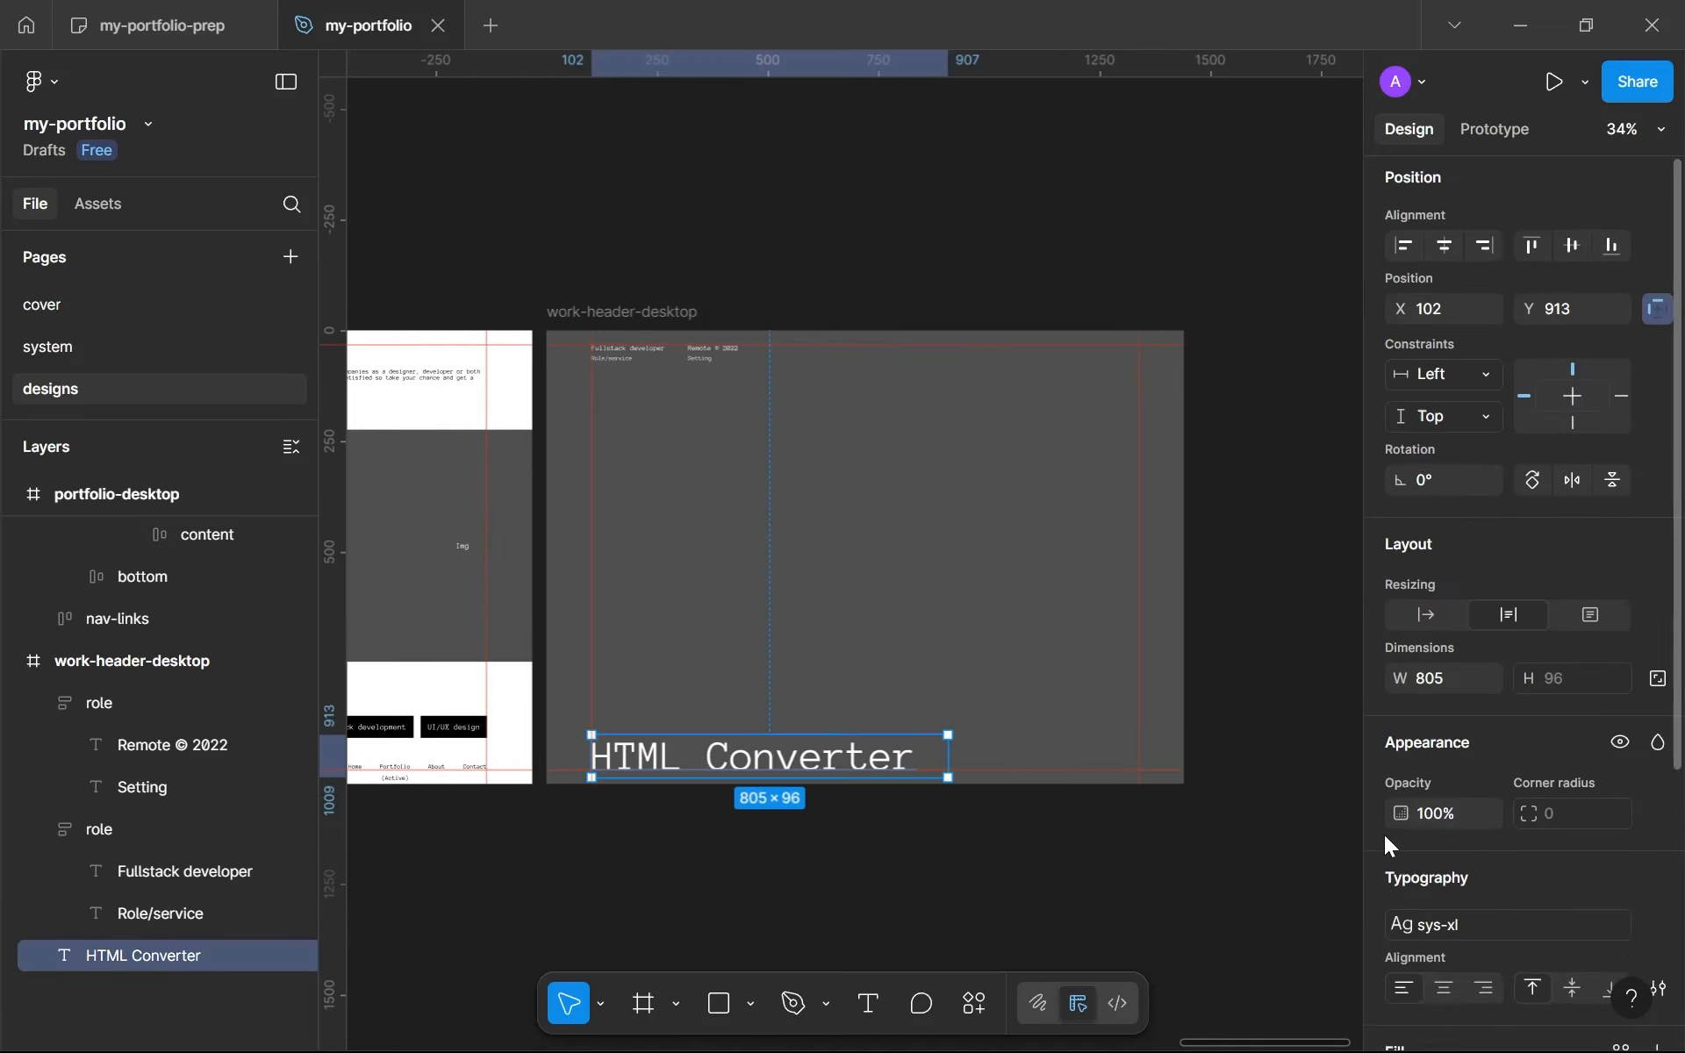
pyautogui.scroll(-2, 1455, 742)
pyautogui.click(1456, 743)
pyautogui.scroll(3, 1274, 798)
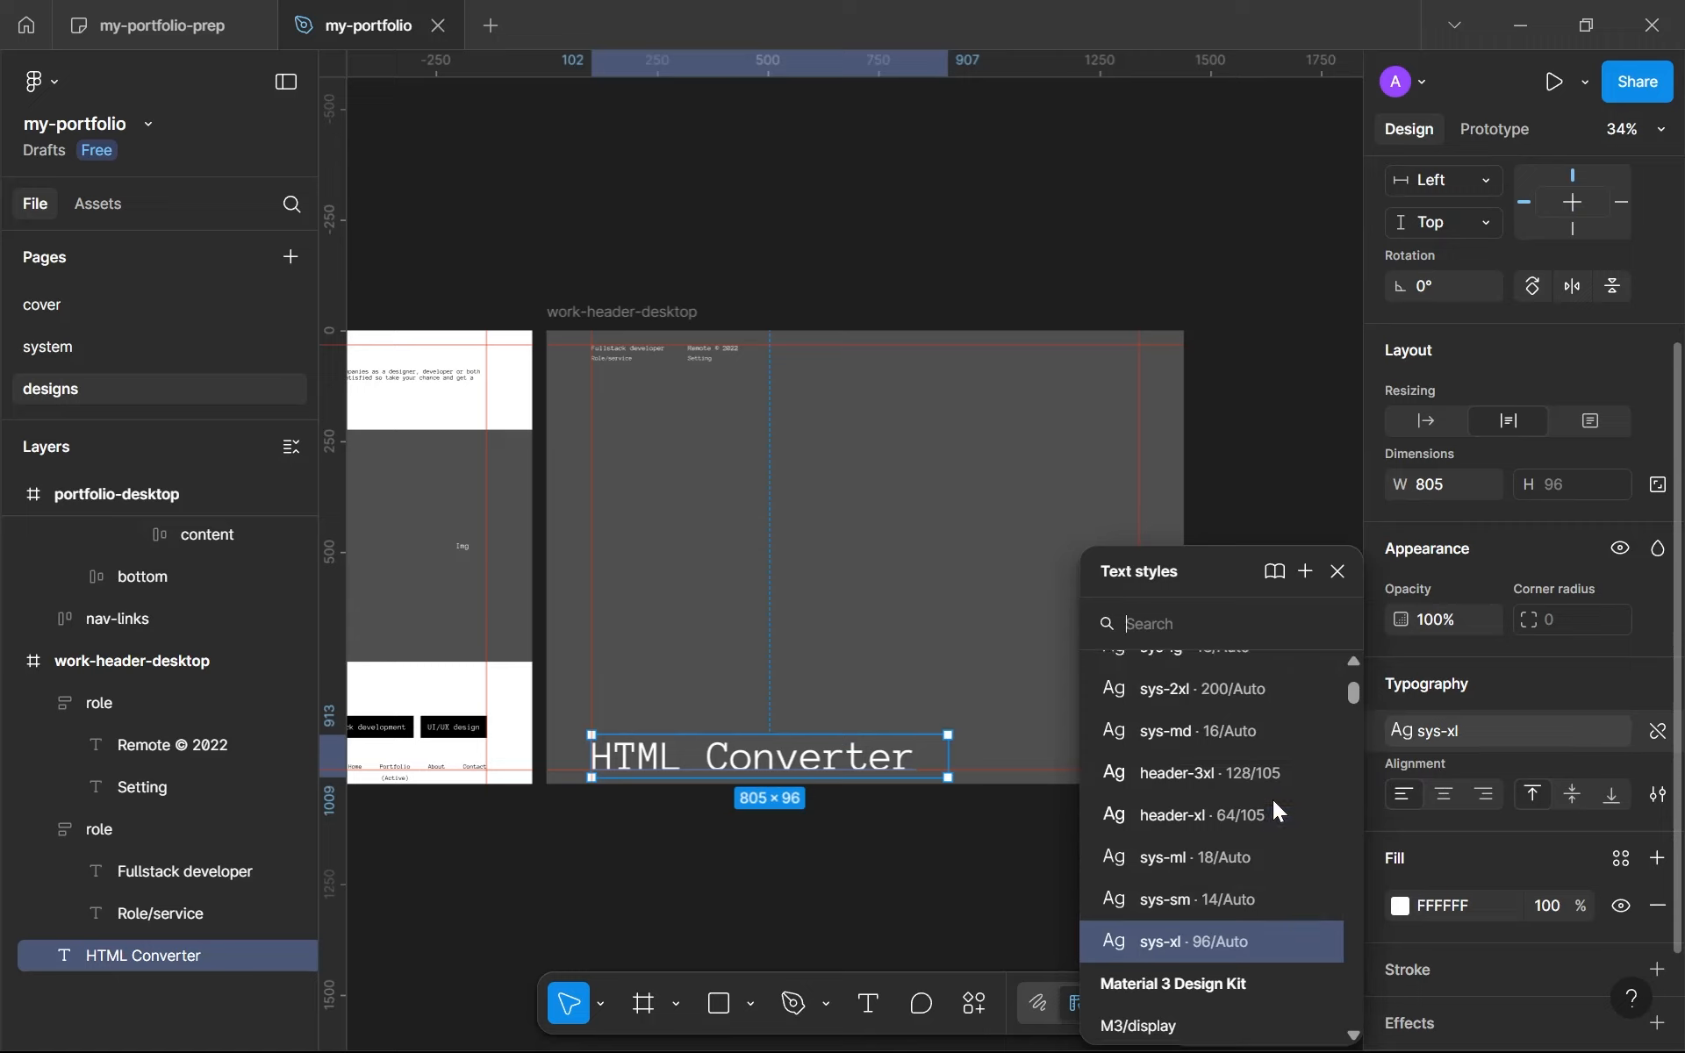
pyautogui.scroll(2, 1243, 724)
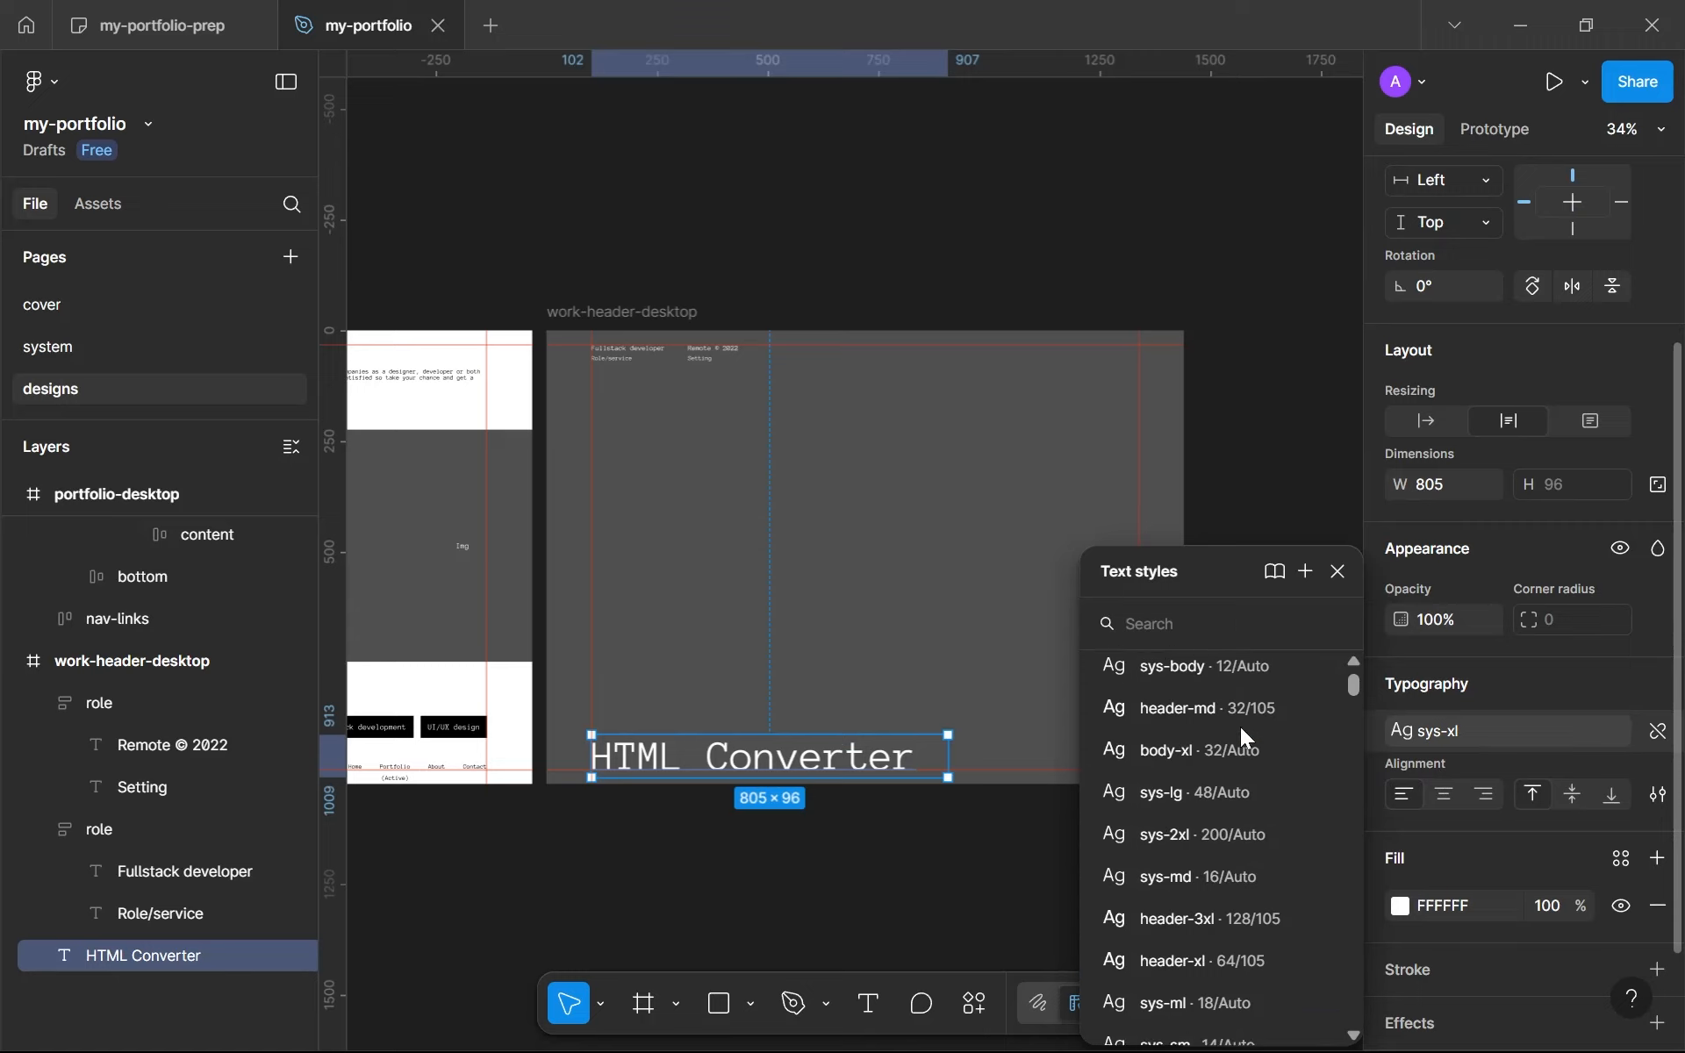
pyautogui.scroll(-4, 1226, 839)
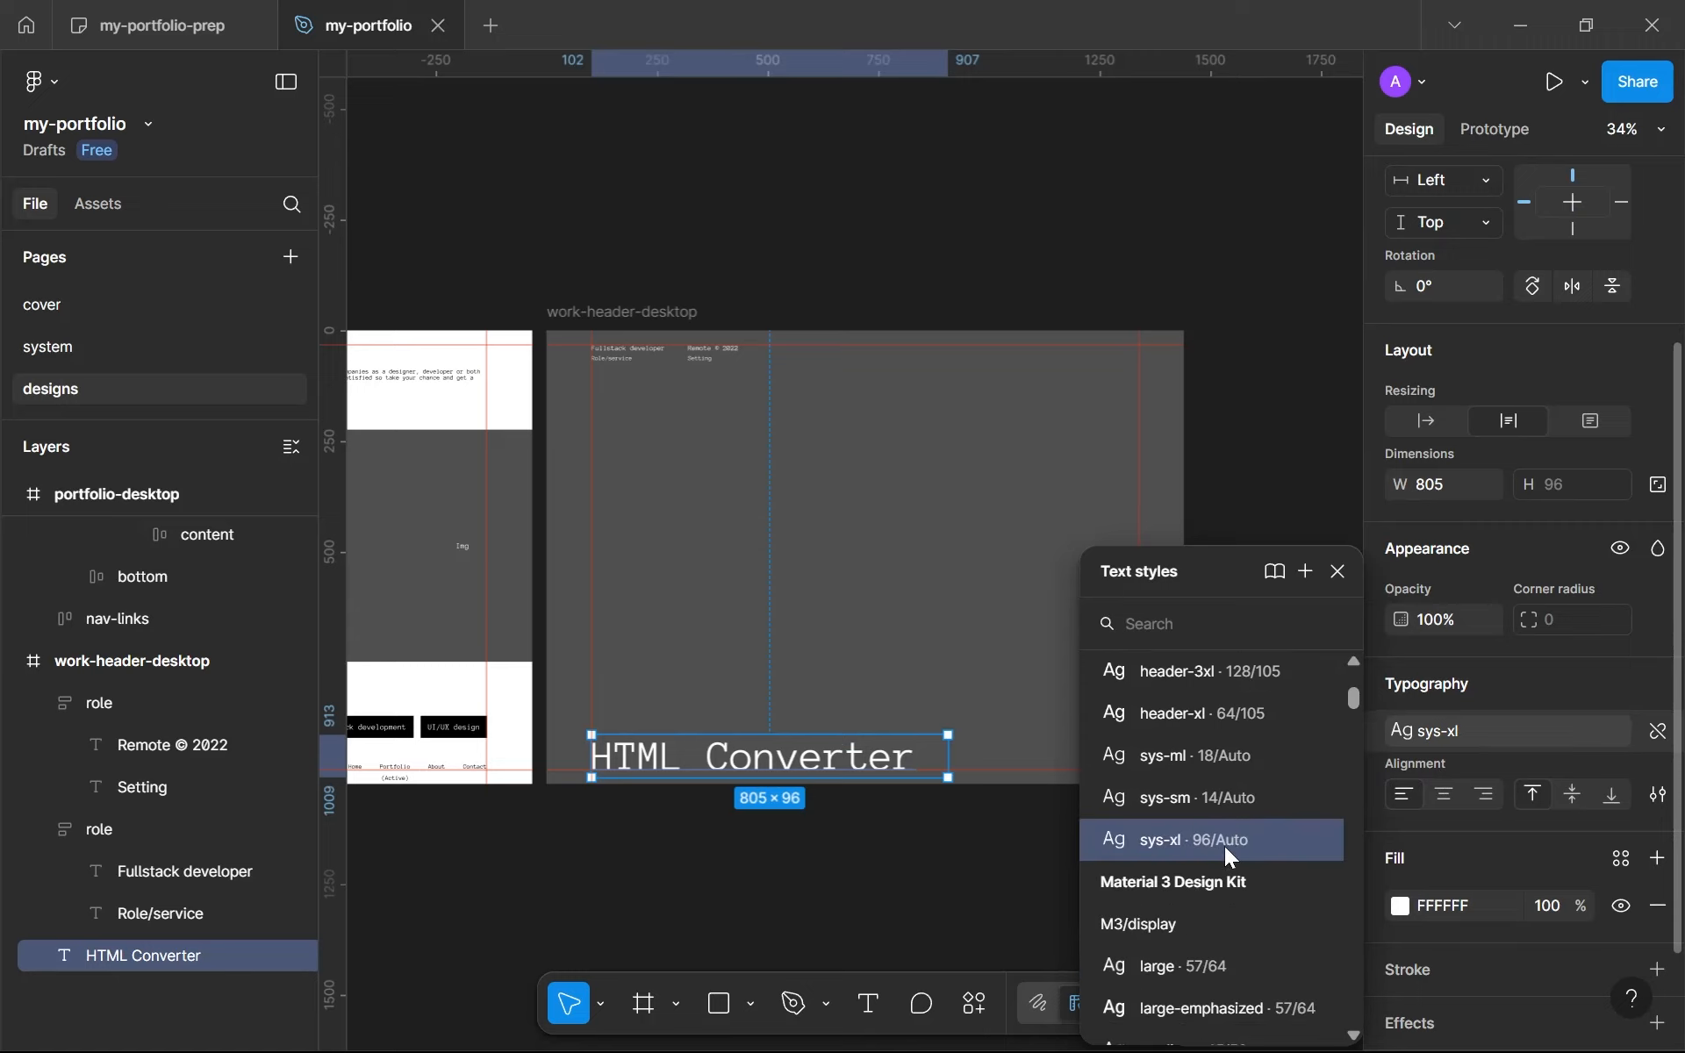
pyautogui.scroll(2, 1226, 855)
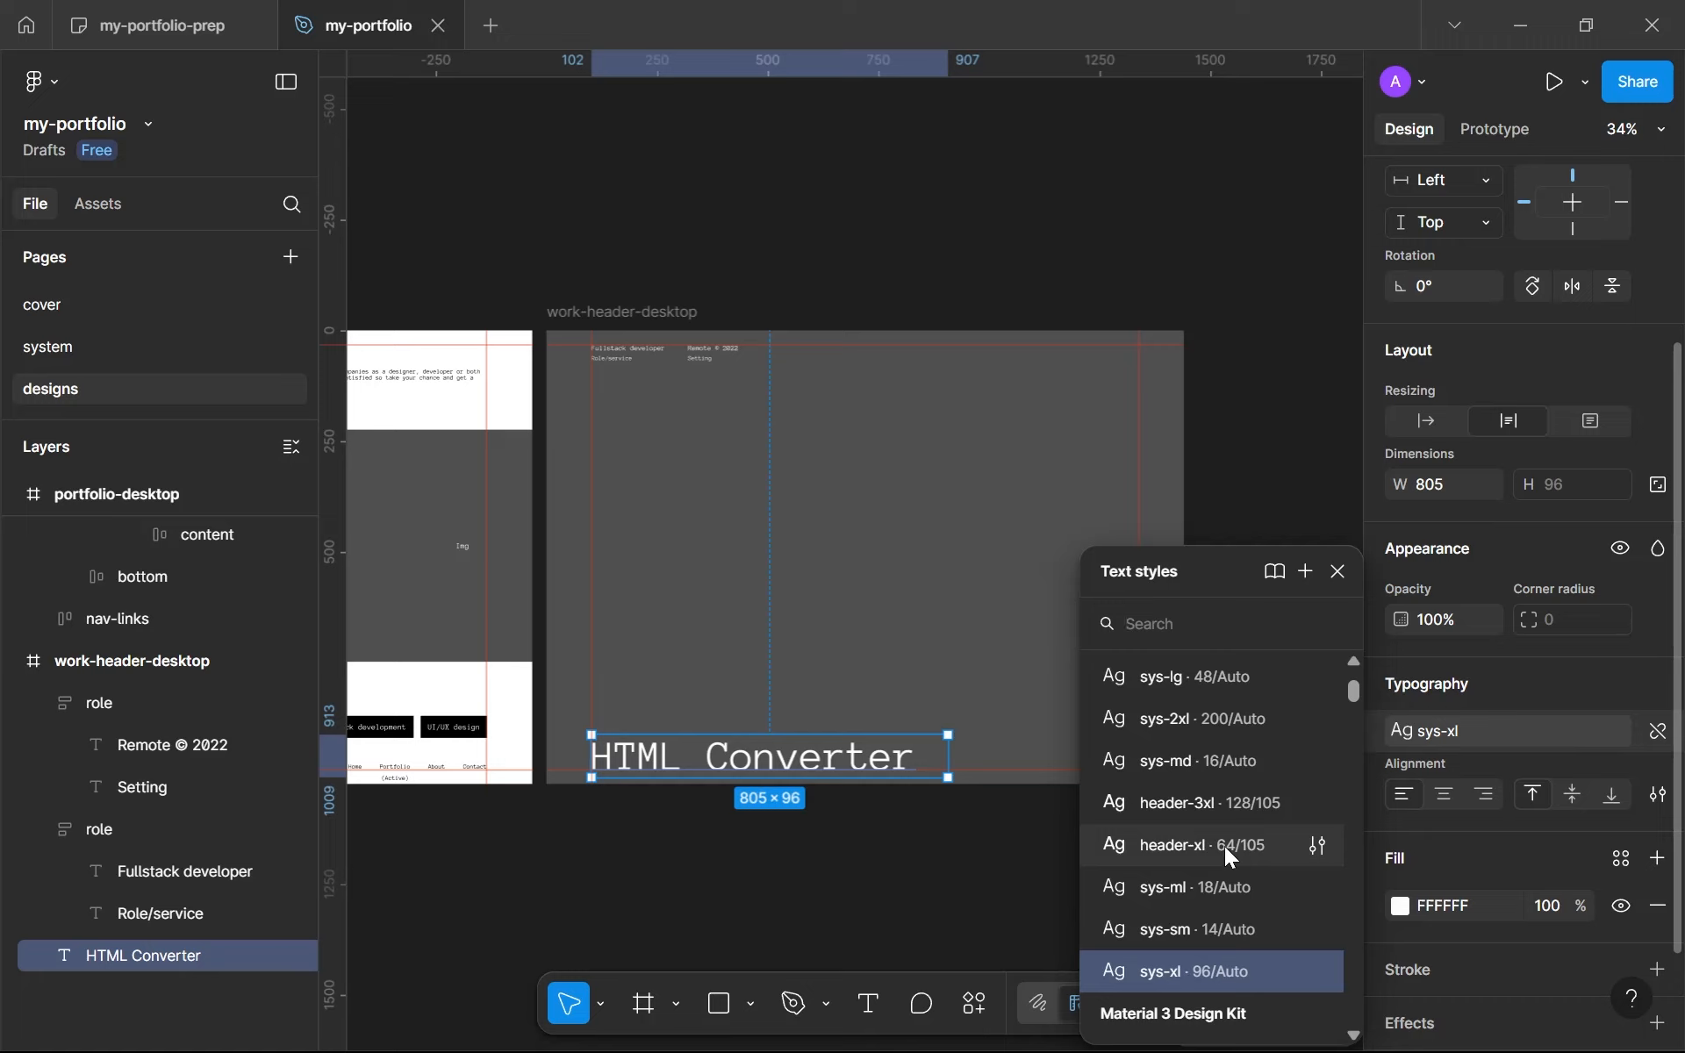
pyautogui.scroll(2, 1227, 849)
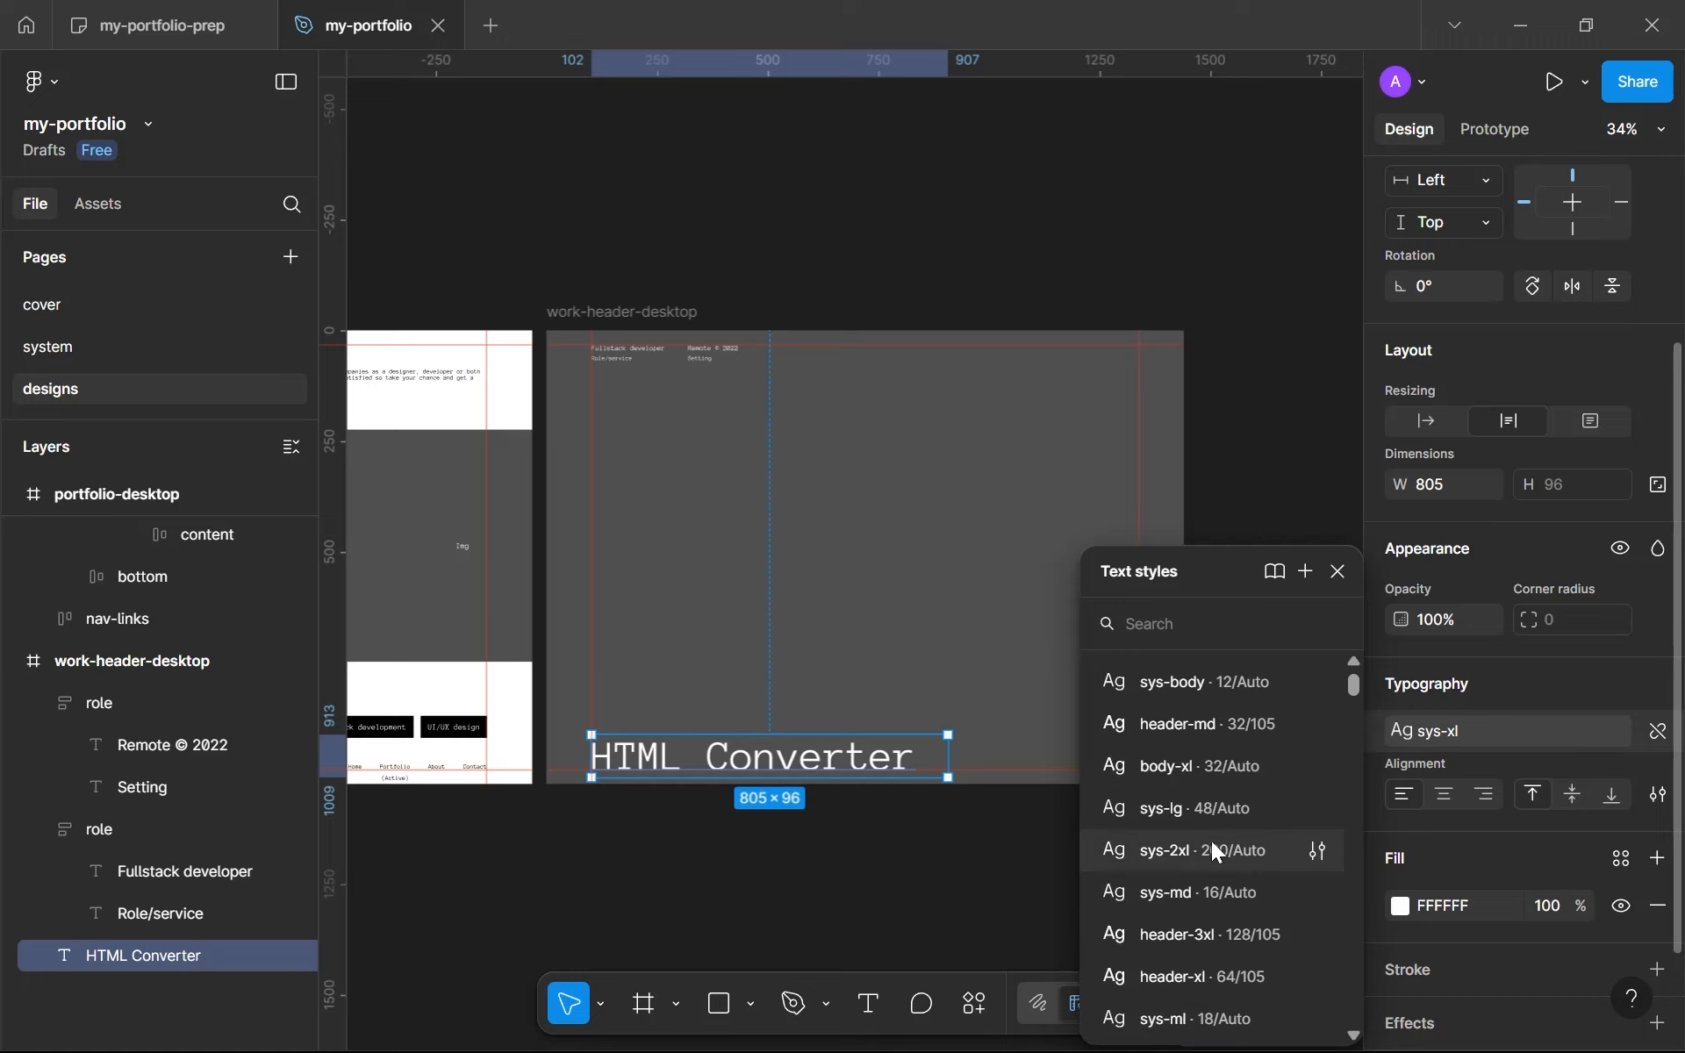
pyautogui.click(1655, 731)
pyautogui.click(1533, 786)
pyautogui.write('128')
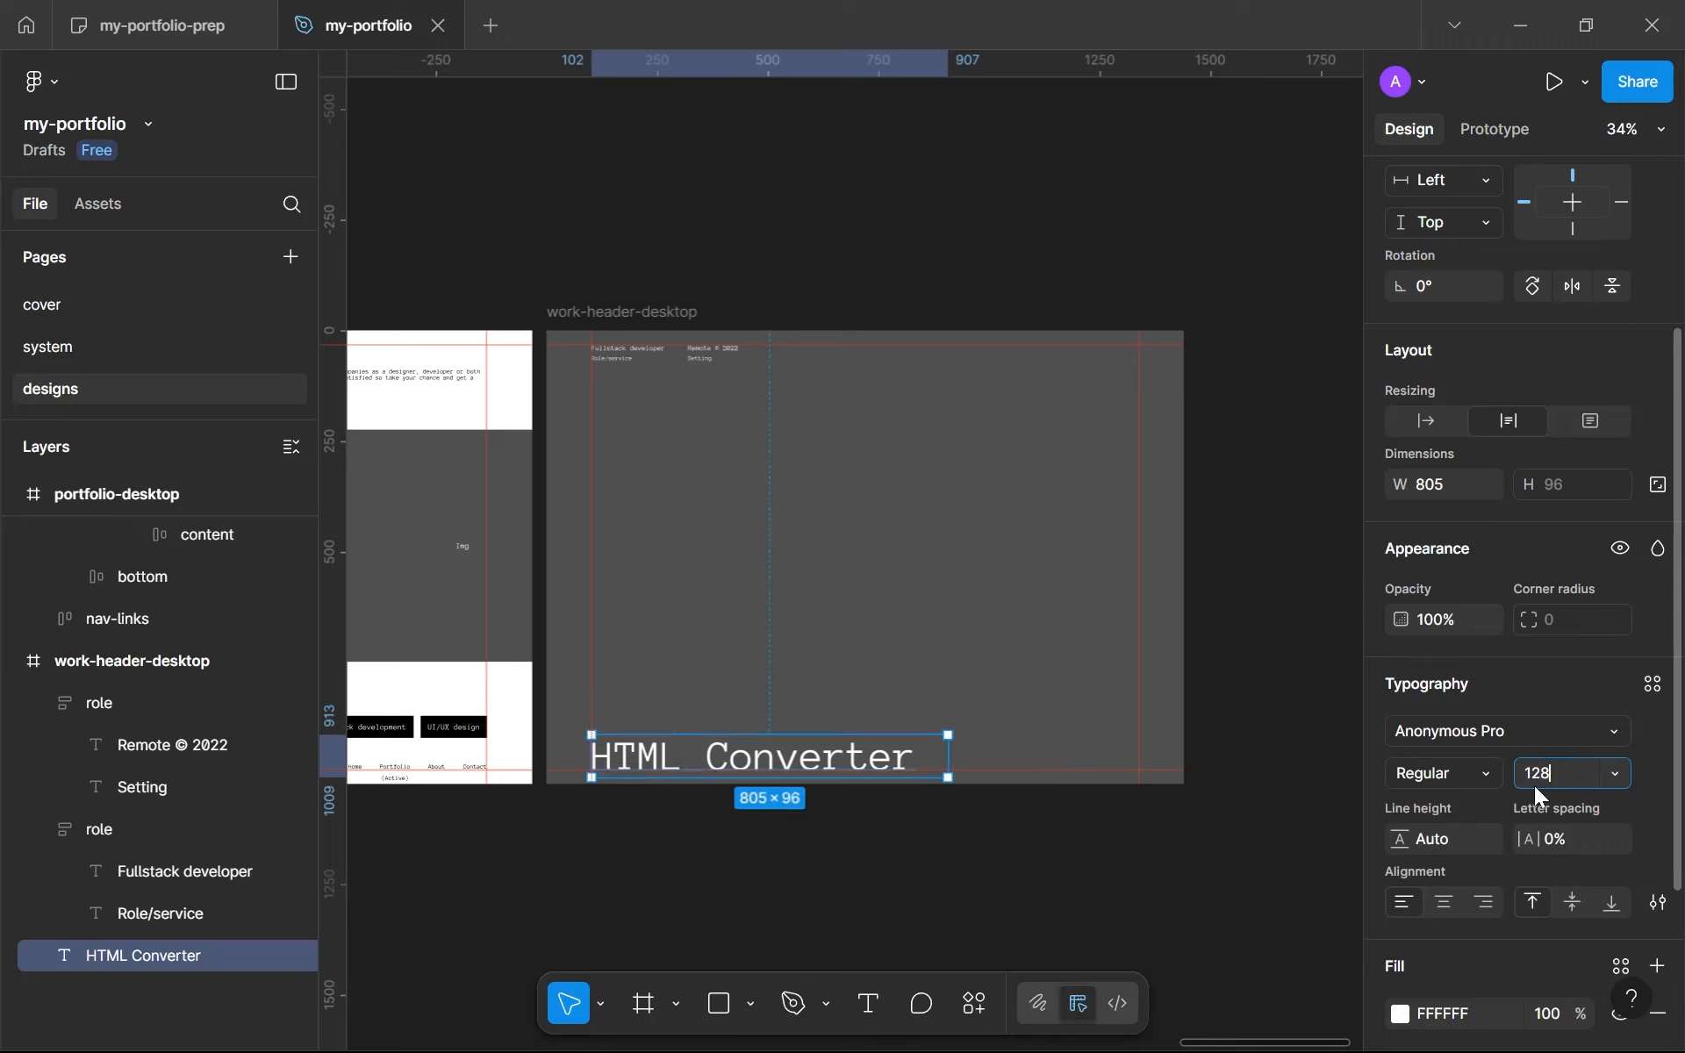
pyautogui.press('Return')
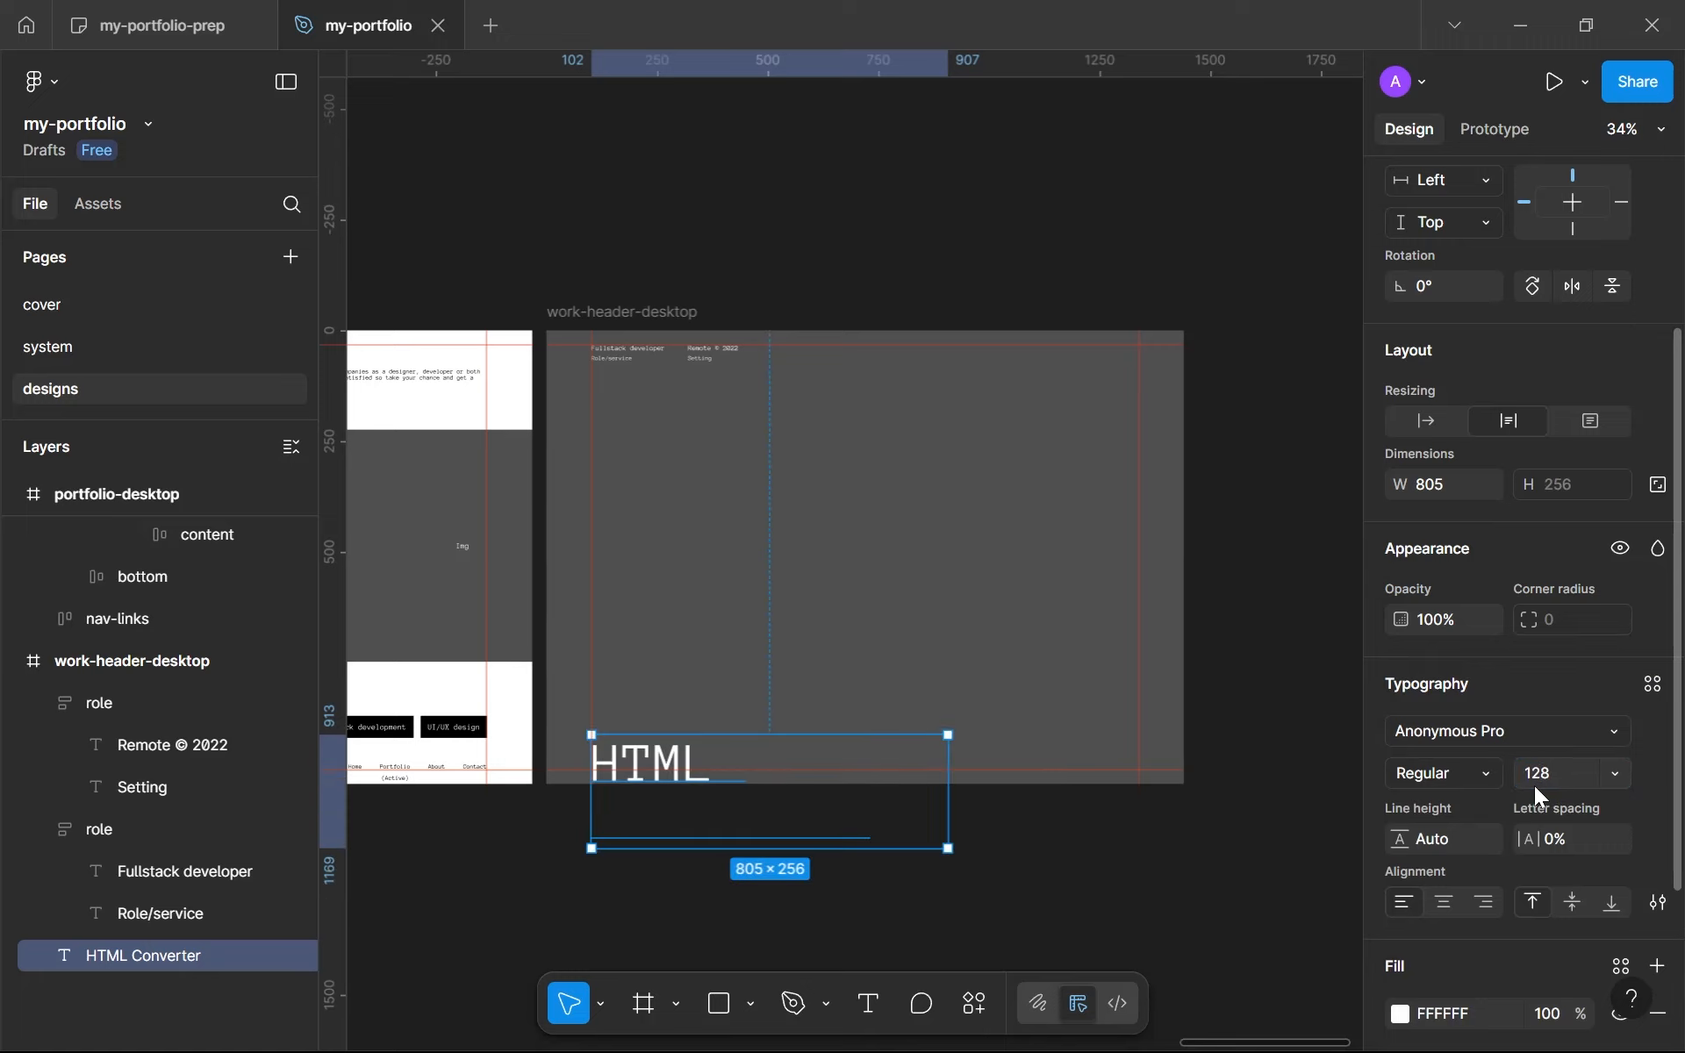
# Step: Widen the HTML Converter title to 1020 so it fits on one line, and raise it to Y 864 above the bottom guide
pyautogui.doubleClick(949, 786)
pyautogui.moveTo(1047, 798); pyautogui.dragTo(1009, 740)
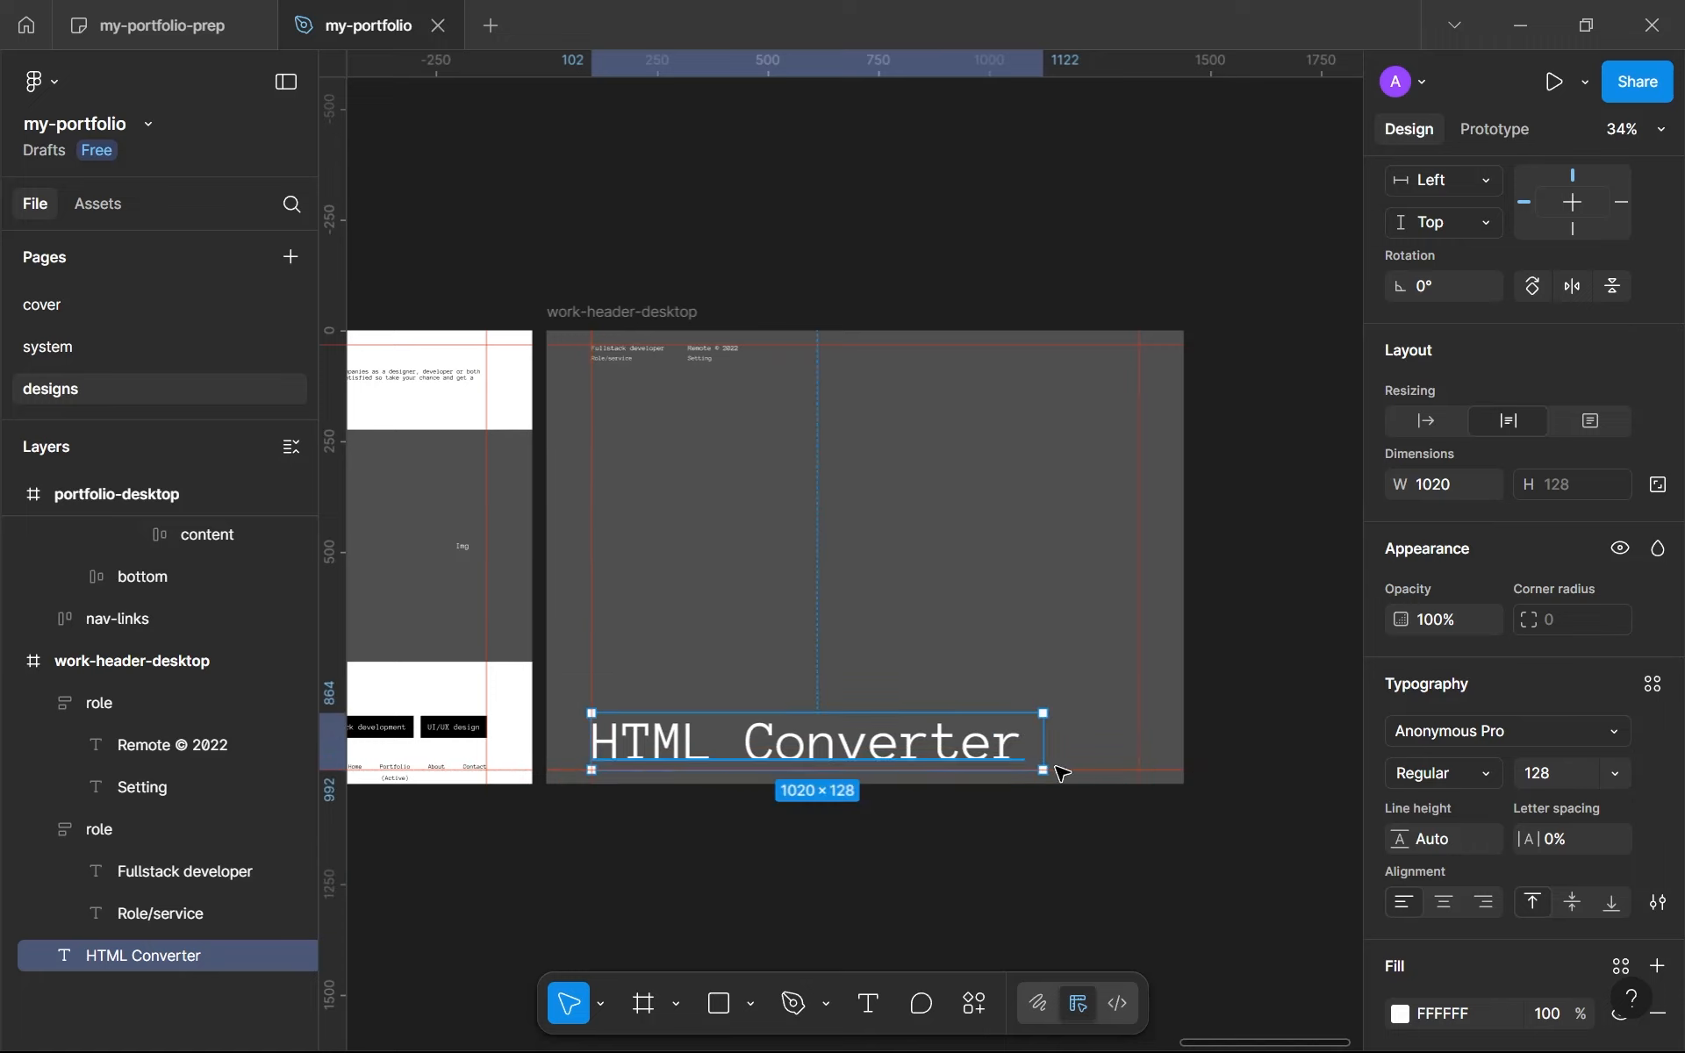
# Step: Undo the HTML Converter title's latest move, widening and enlargement to font size 128
pyautogui.hotkey('ctrl', 'z')
pyautogui.hotkey('ctrl', 'z')
pyautogui.hotkey('ctrl', 'z')
pyautogui.hotkey('ctrl', 'z')
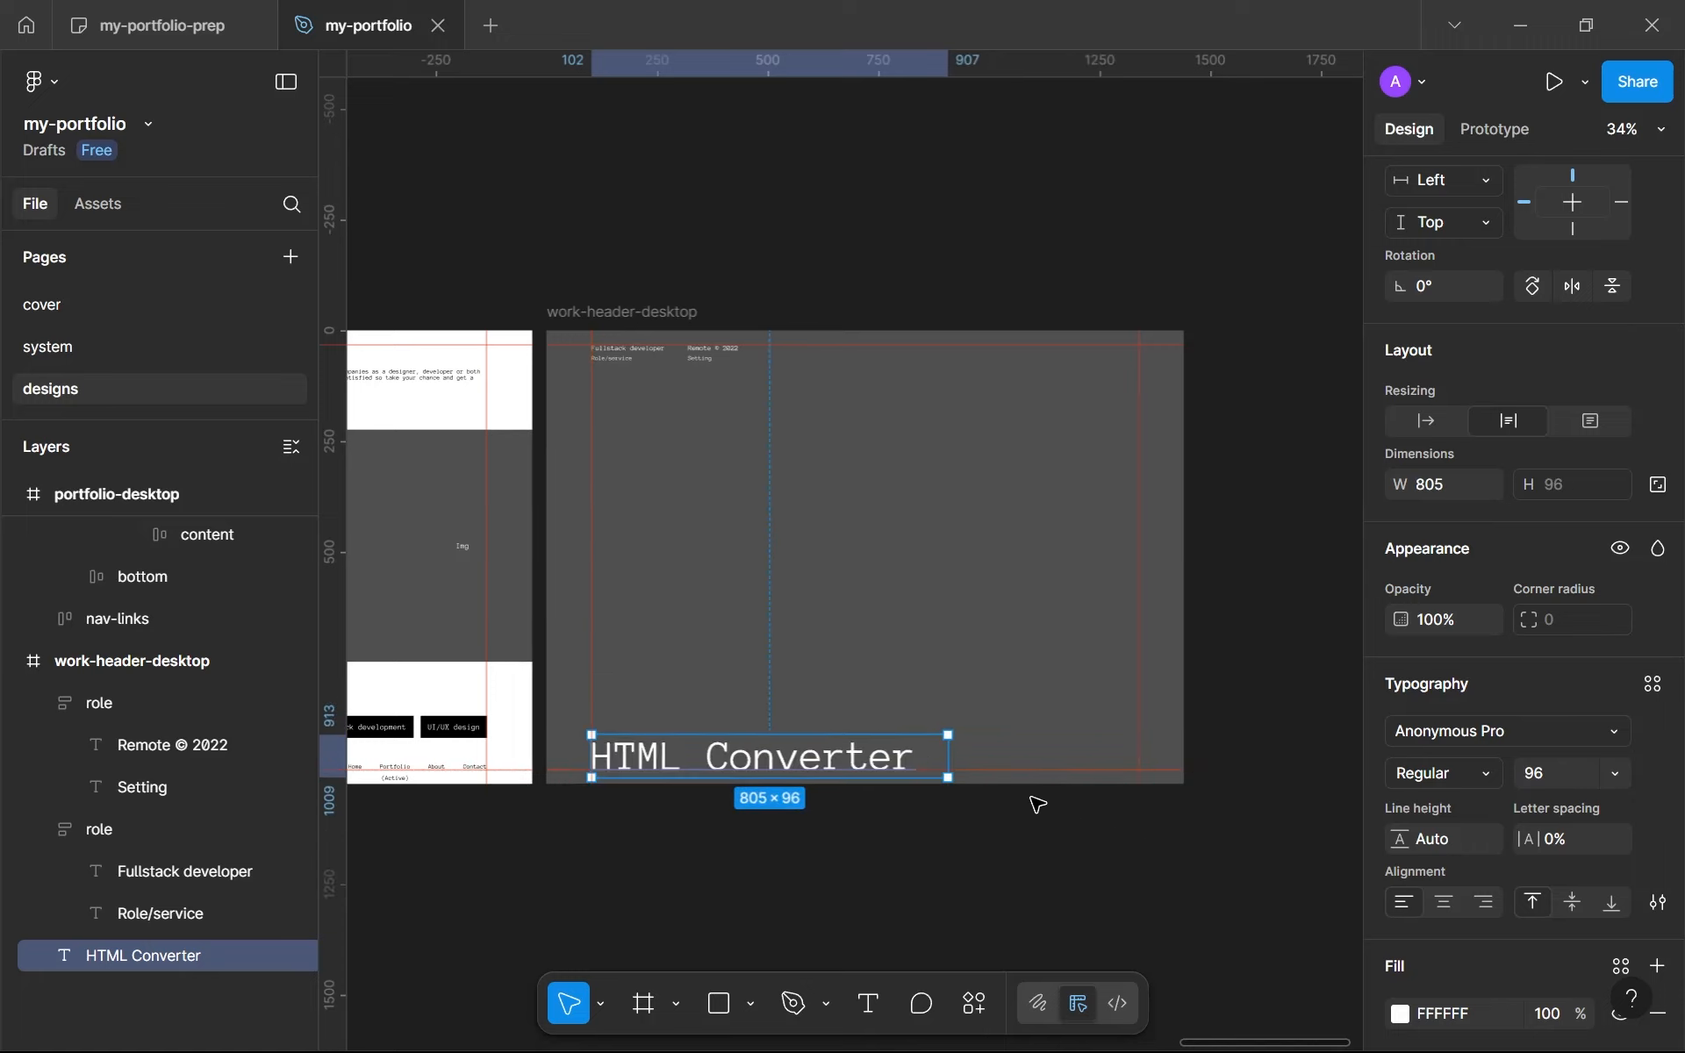
pyautogui.moveTo(912, 757); pyautogui.dragTo(913, 757)
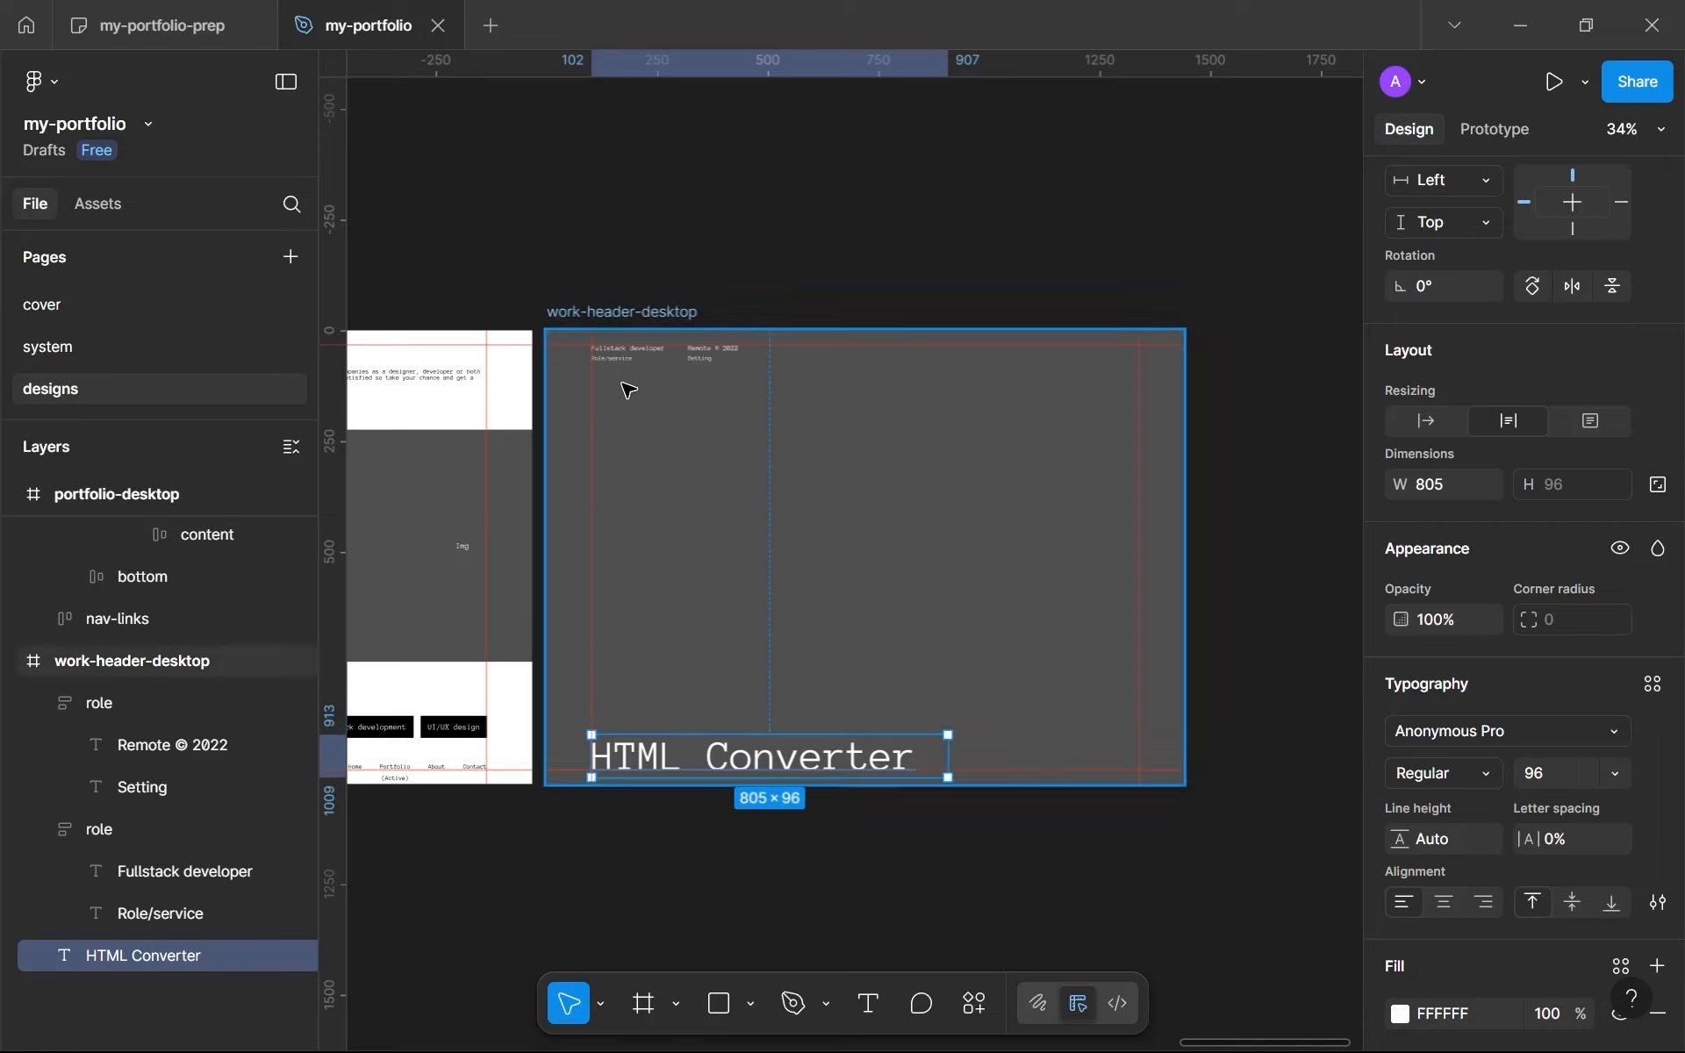
# Step: Narrow the Remote © 2022 frame to 114 and set its width to hug contents
pyautogui.scroll(5, 667, 377)
pyautogui.click(668, 395)
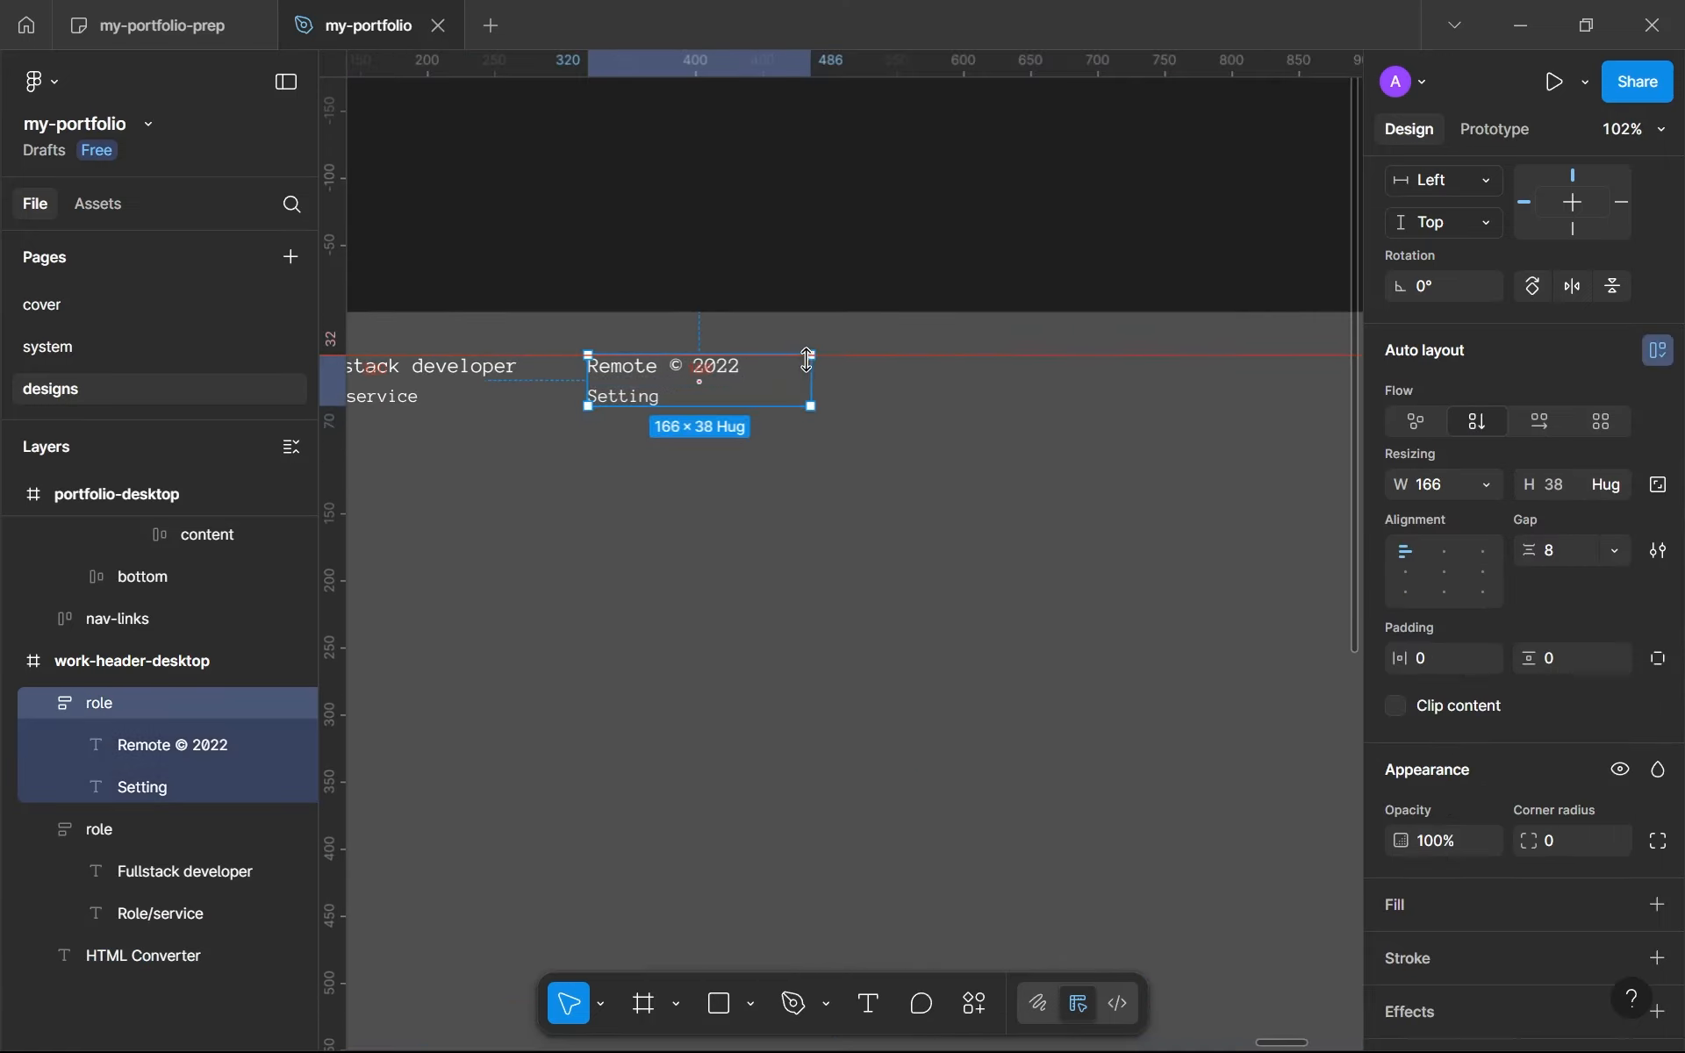
pyautogui.moveTo(808, 365); pyautogui.dragTo(741, 363)
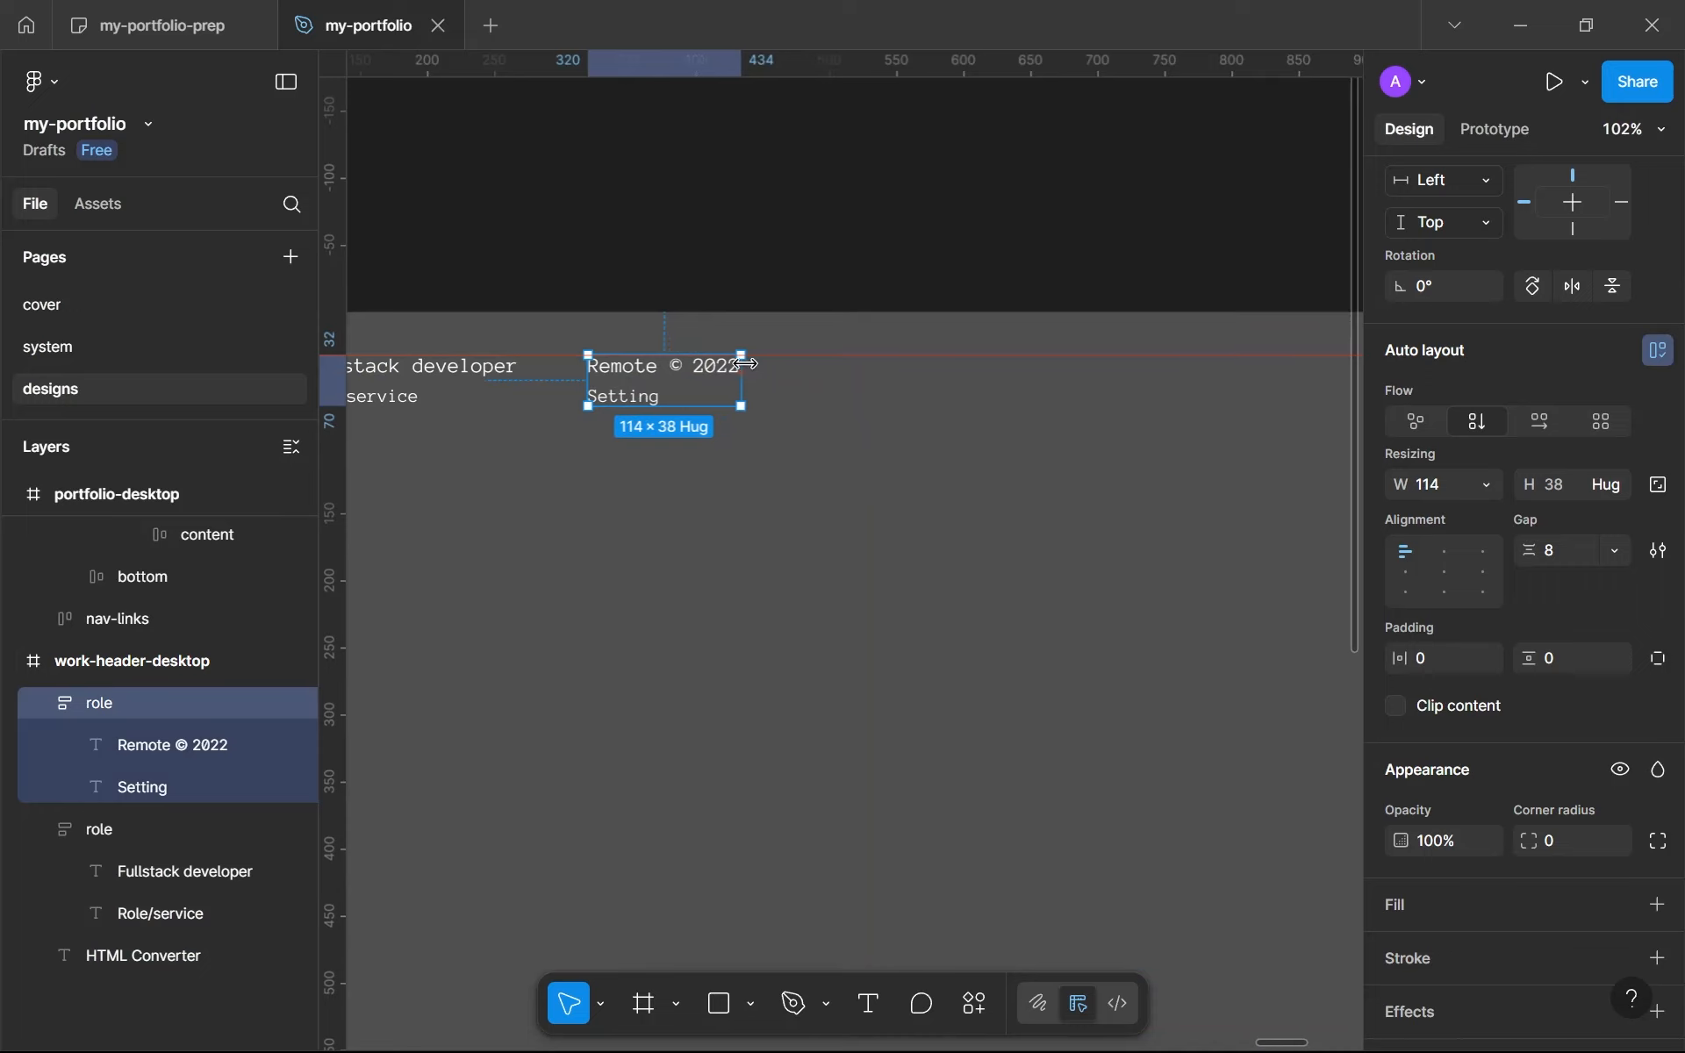
pyautogui.click(1485, 485)
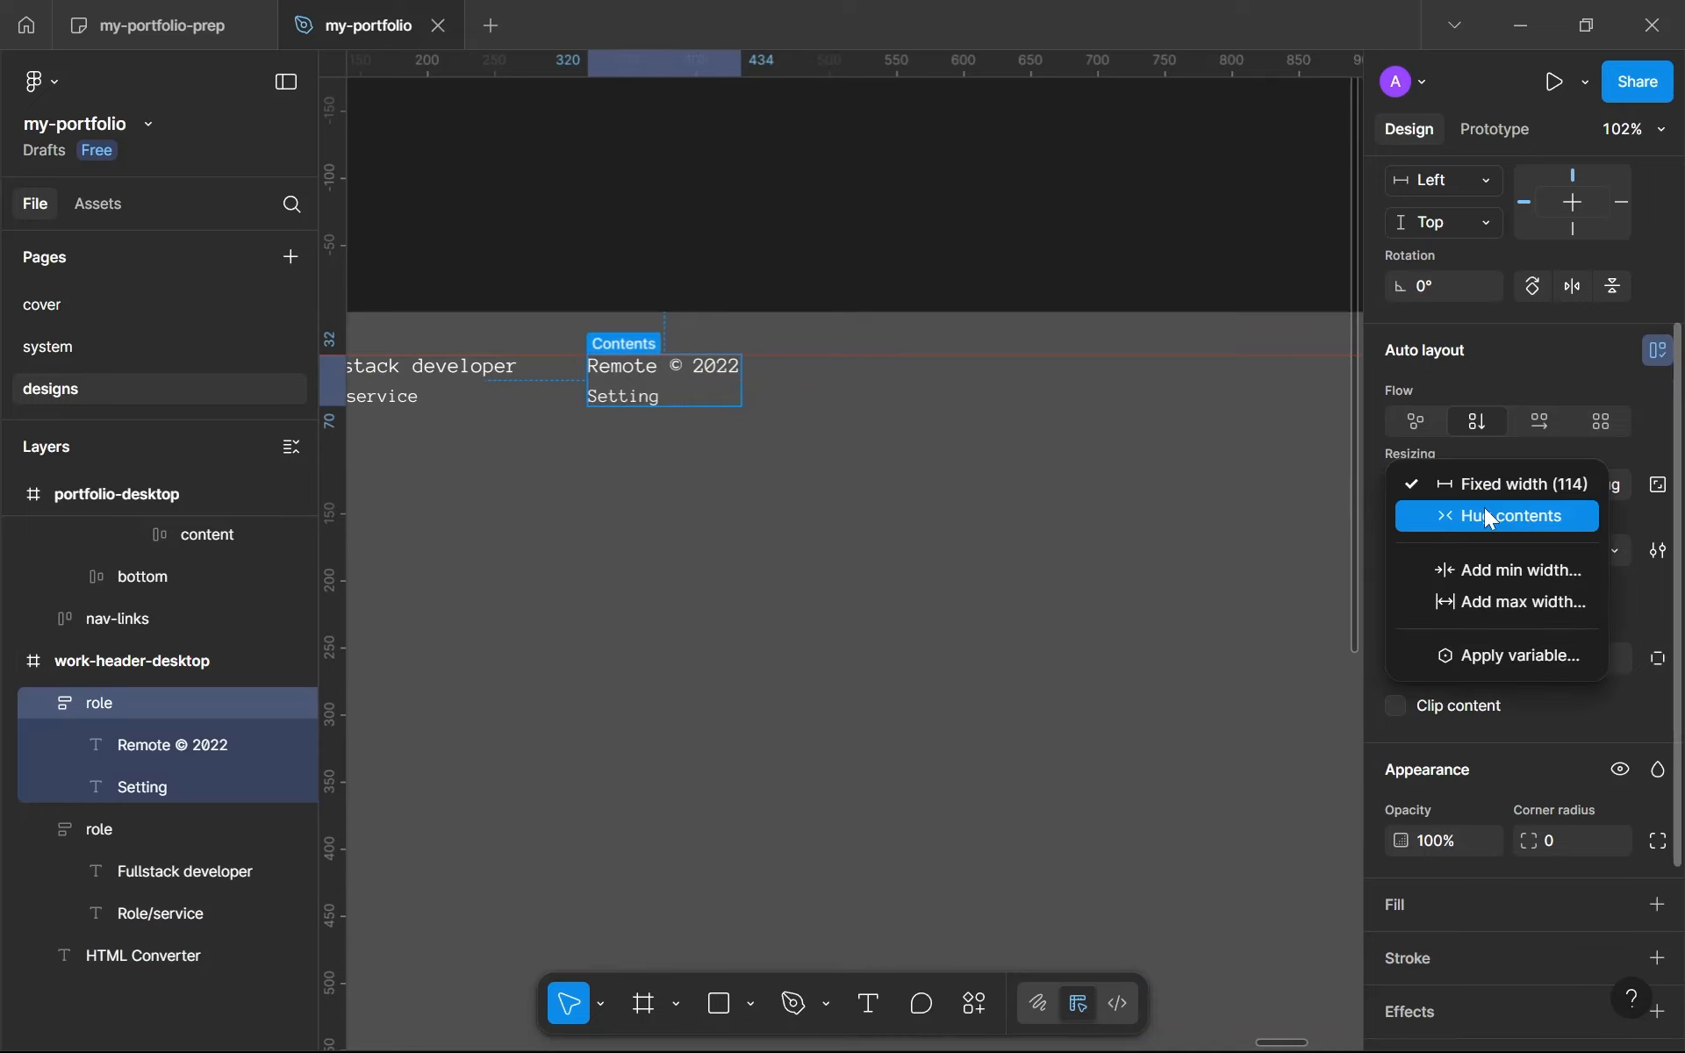
pyautogui.click(1483, 509)
# Step: Duplicate the Remote © 2022 frame to its right at about X 544, and rename the original frame's layer as setting
pyautogui.hotkey('ctrl', 'd')
pyautogui.moveTo(650, 386); pyautogui.dragTo(949, 382)
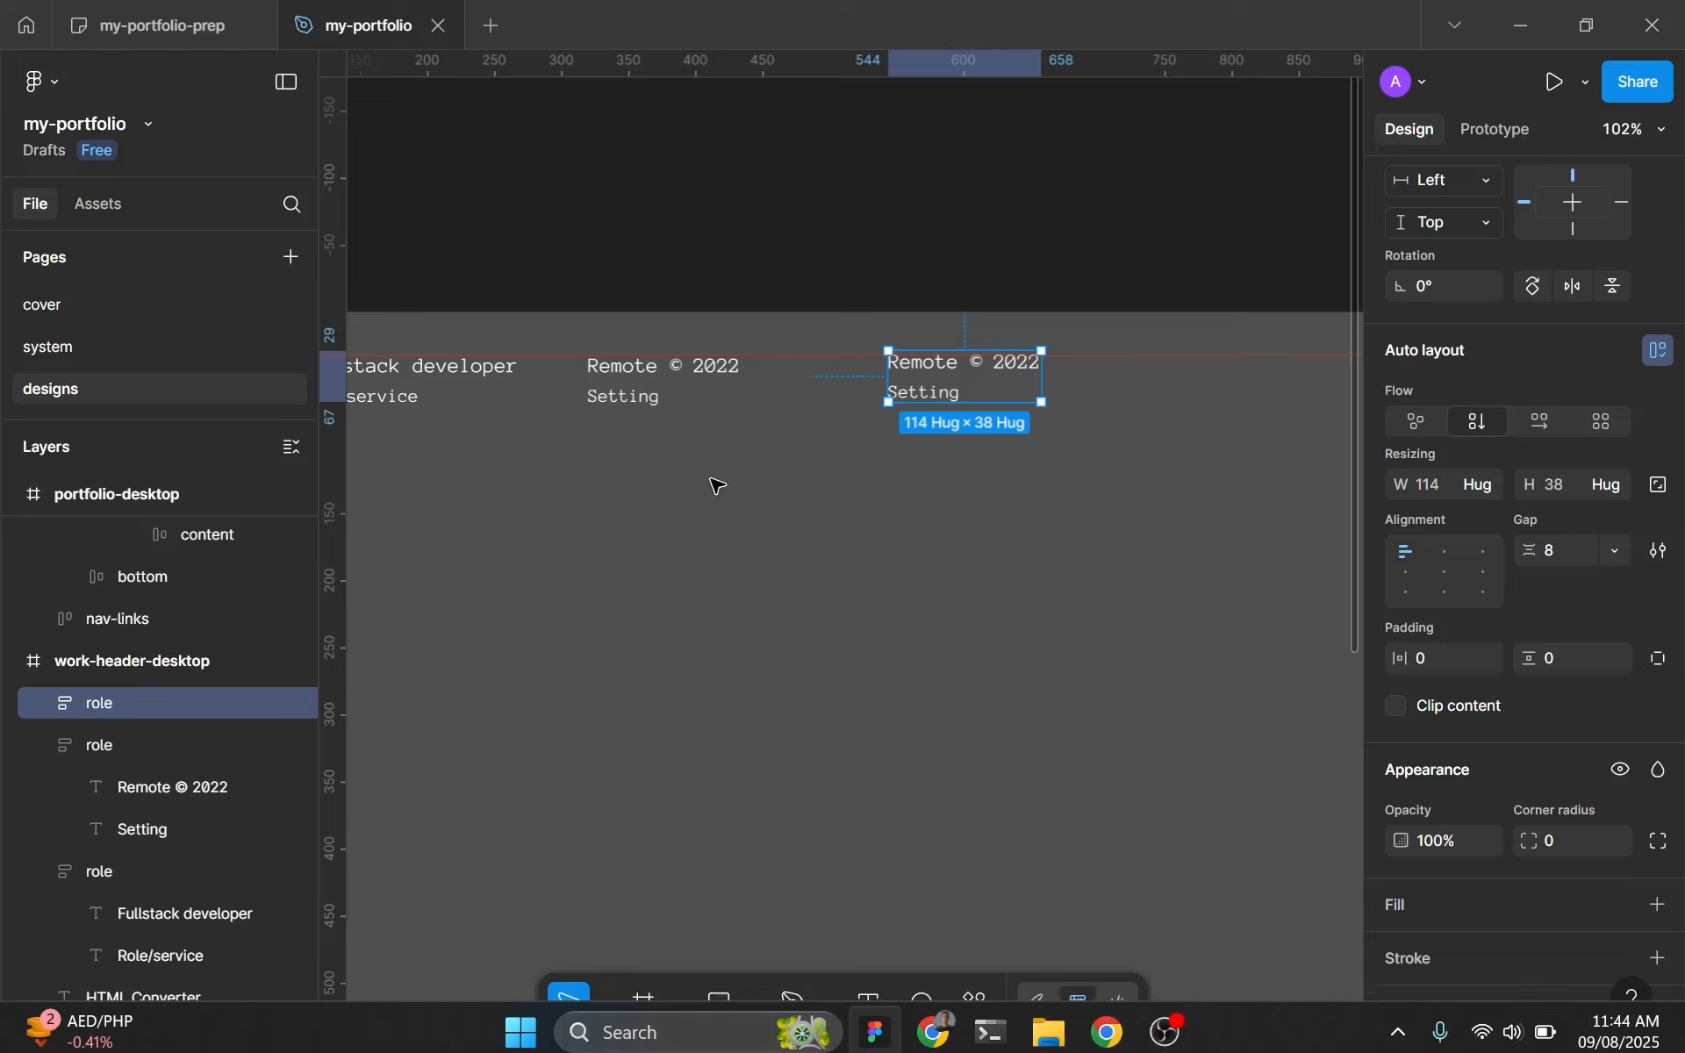
pyautogui.click(103, 745)
pyautogui.doubleClick(107, 744)
pyautogui.write('s')
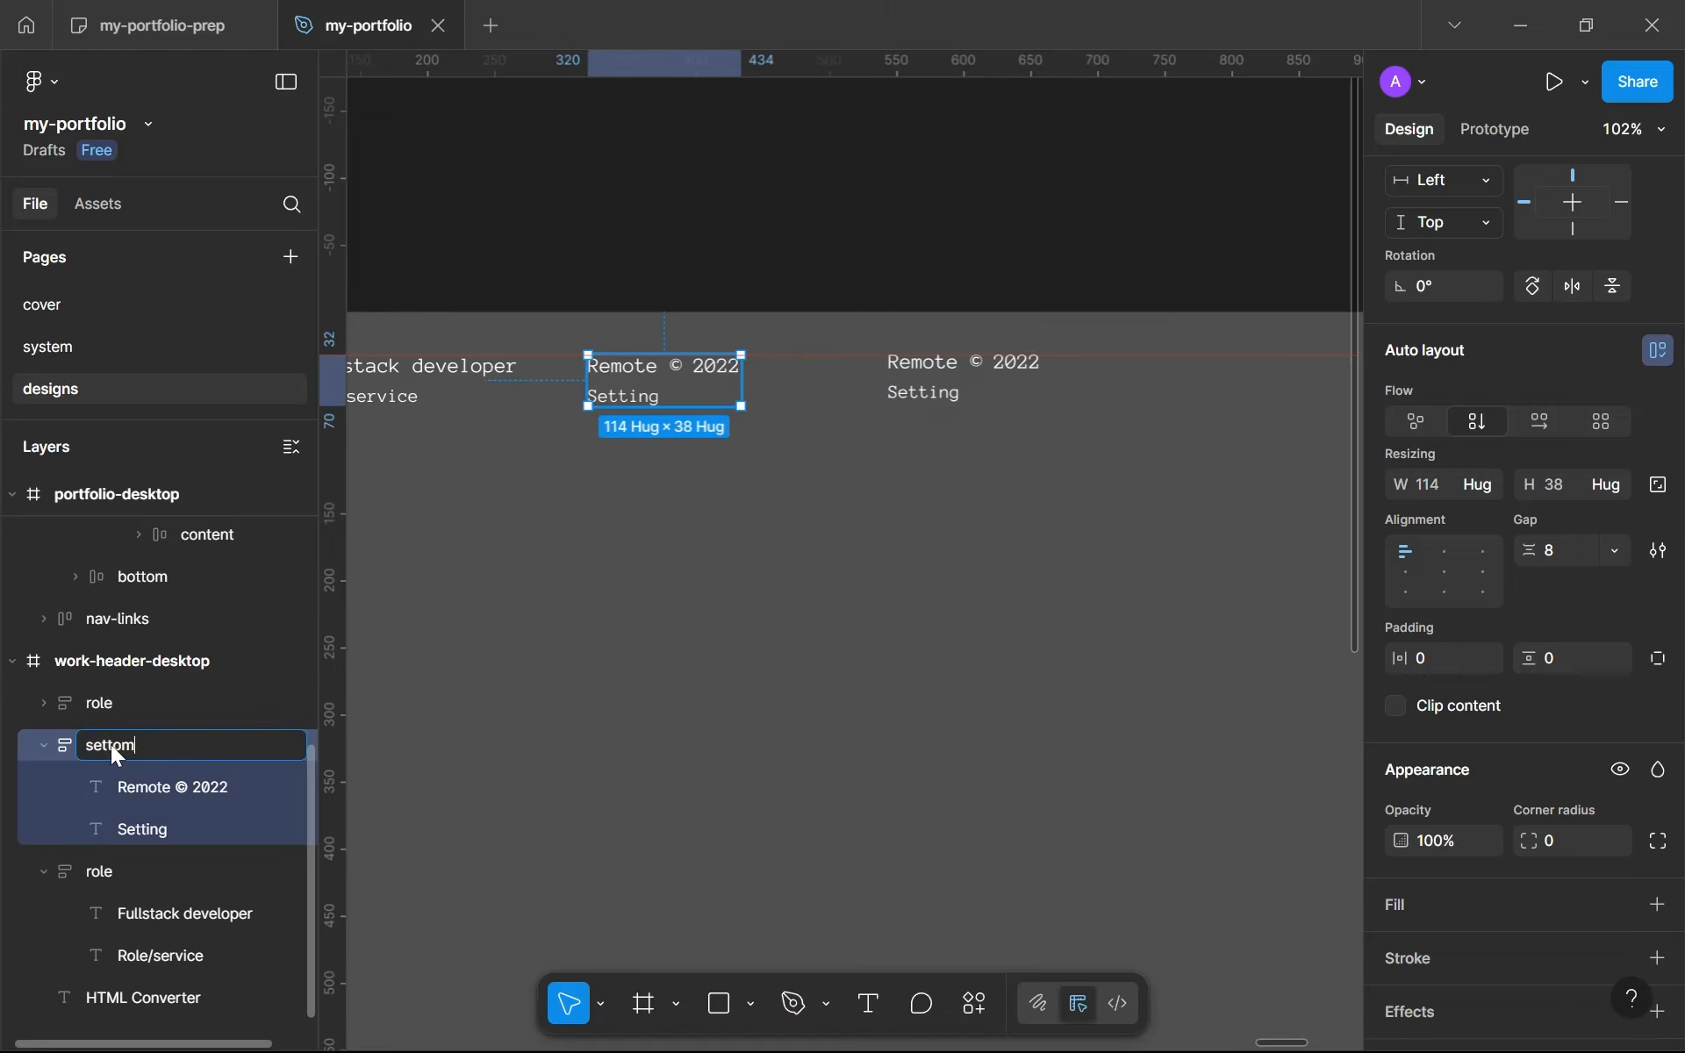
pyautogui.write('etting')
pyautogui.press('Return')
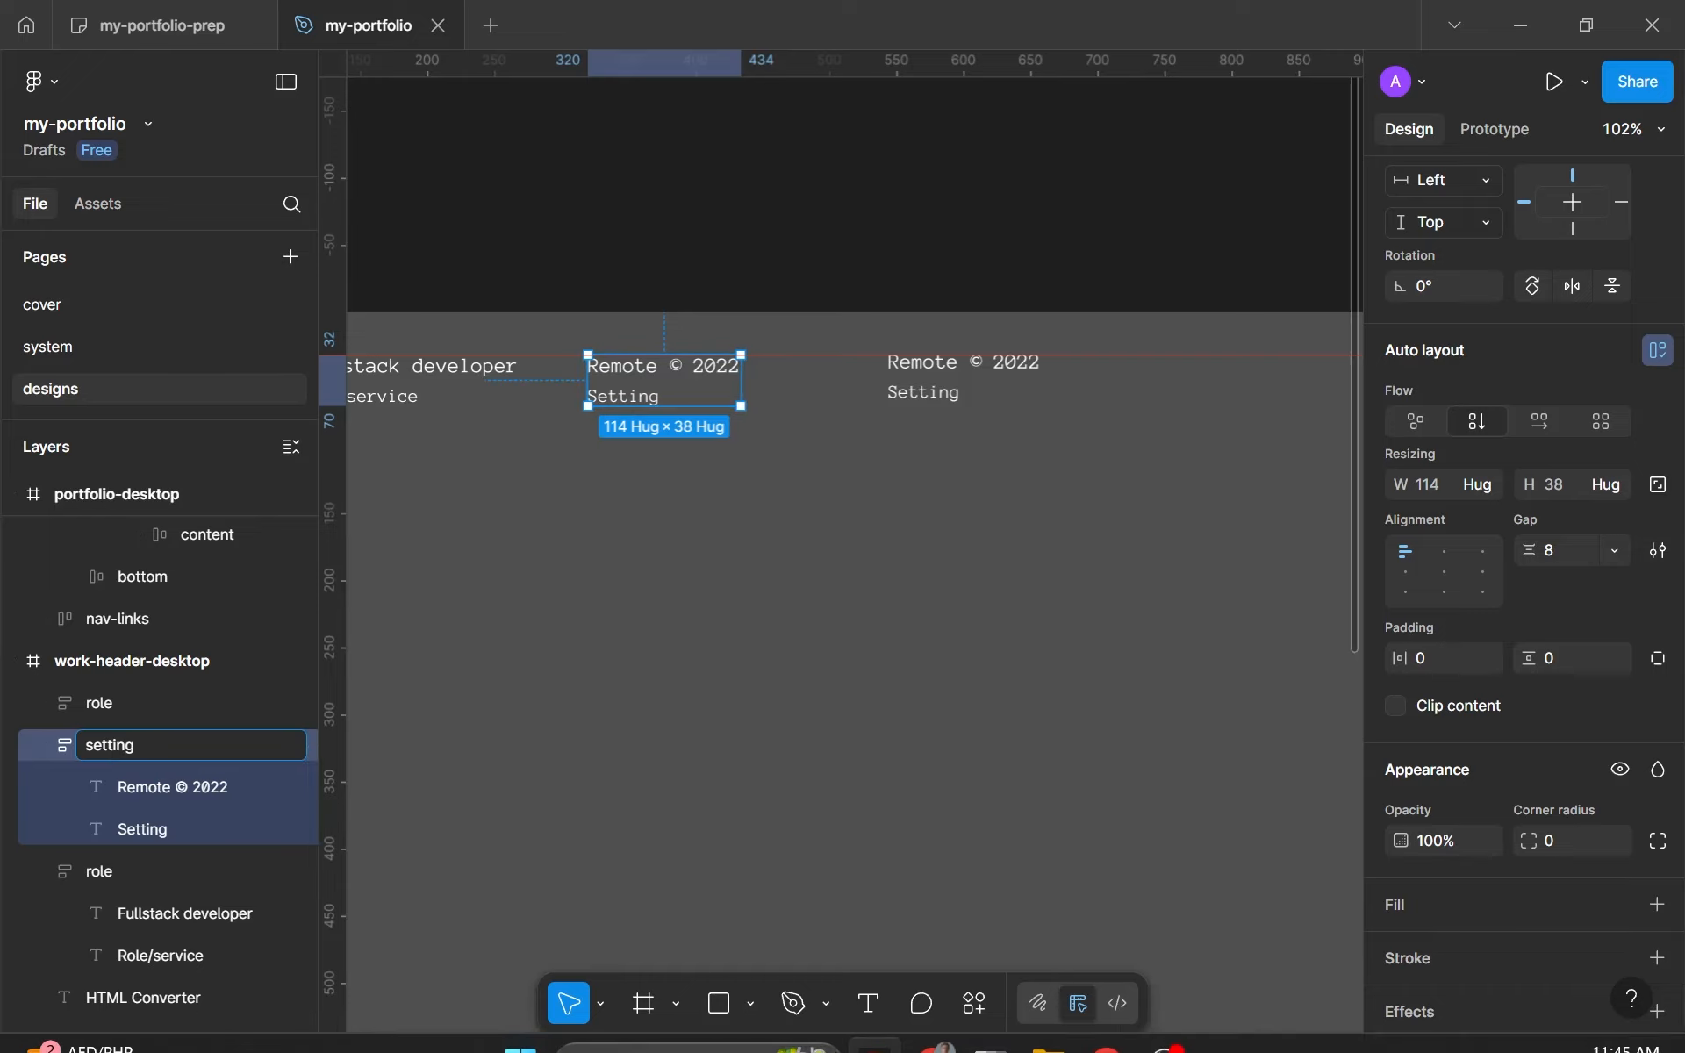
# Step: Switch to the browser and examine how the MongoDB reference page presents its project description and details
pyautogui.click(935, 1032)
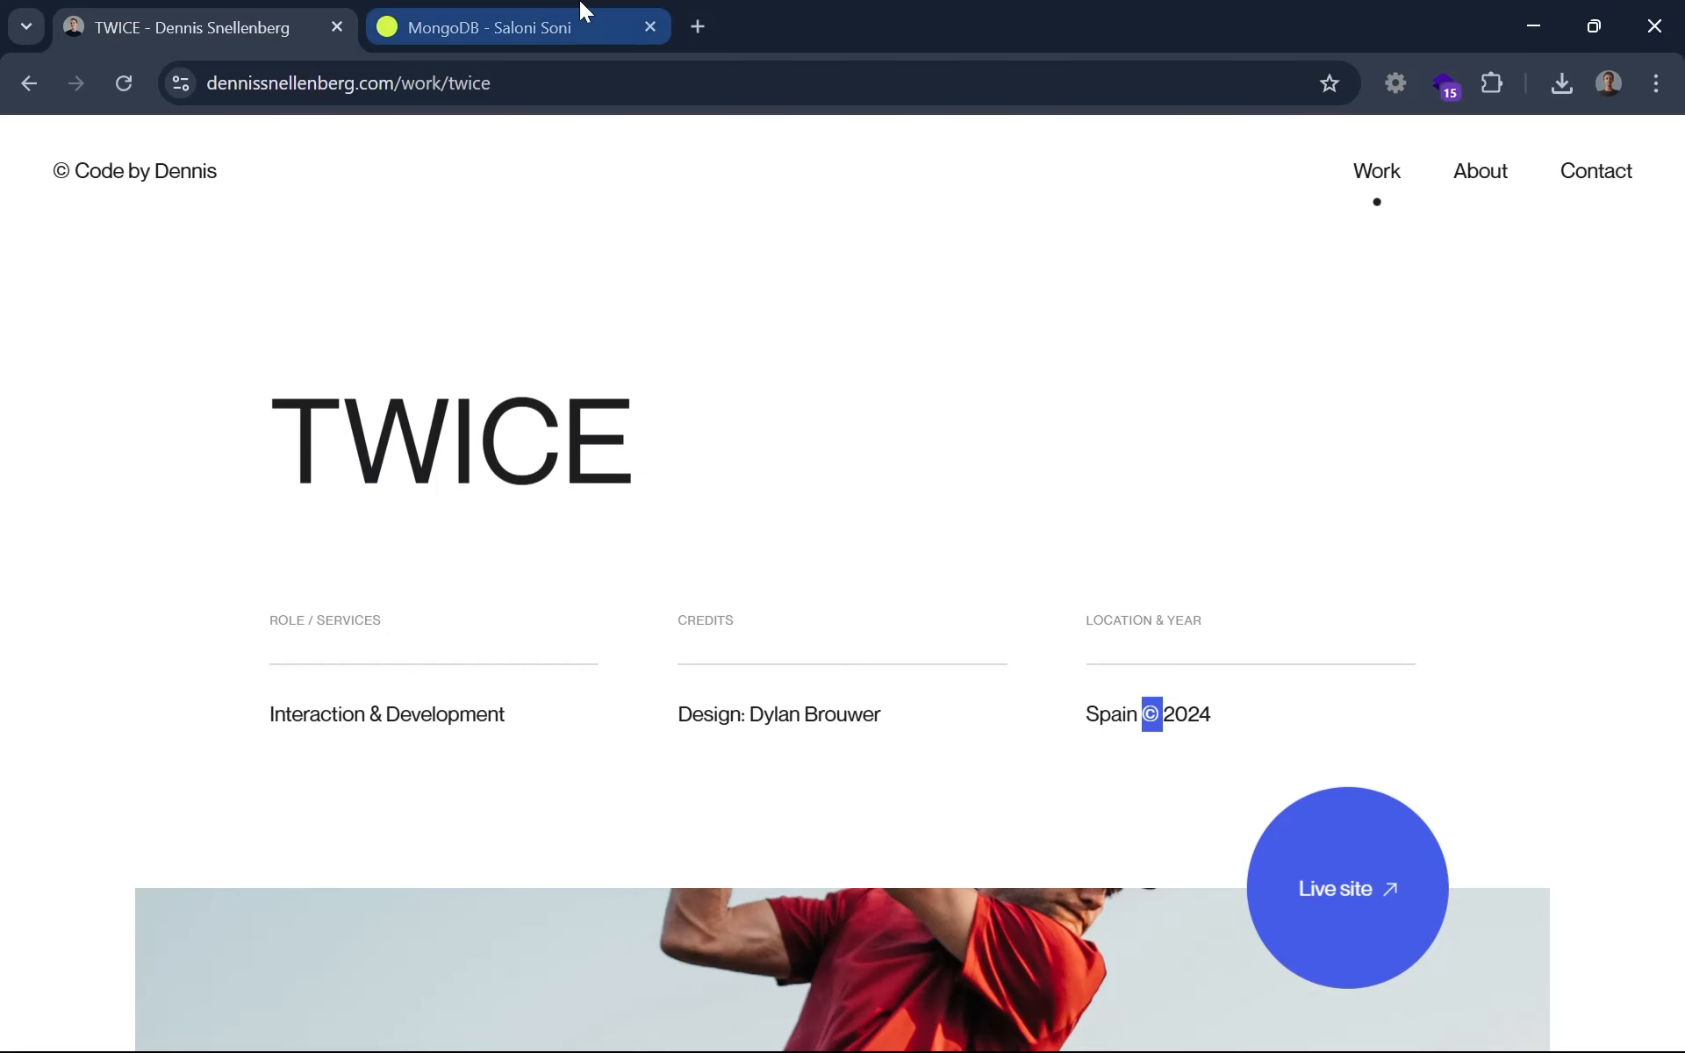
pyautogui.click(537, 11)
pyautogui.moveTo(1176, 547)
pyautogui.mouseDown()
pyautogui.moveTo(1233, 551)
pyautogui.moveTo(1171, 539)
pyautogui.mouseUp()
pyautogui.moveTo(106, 471); pyautogui.dragTo(277, 593)
pyautogui.click(271, 725)
pyautogui.moveTo(635, 995)
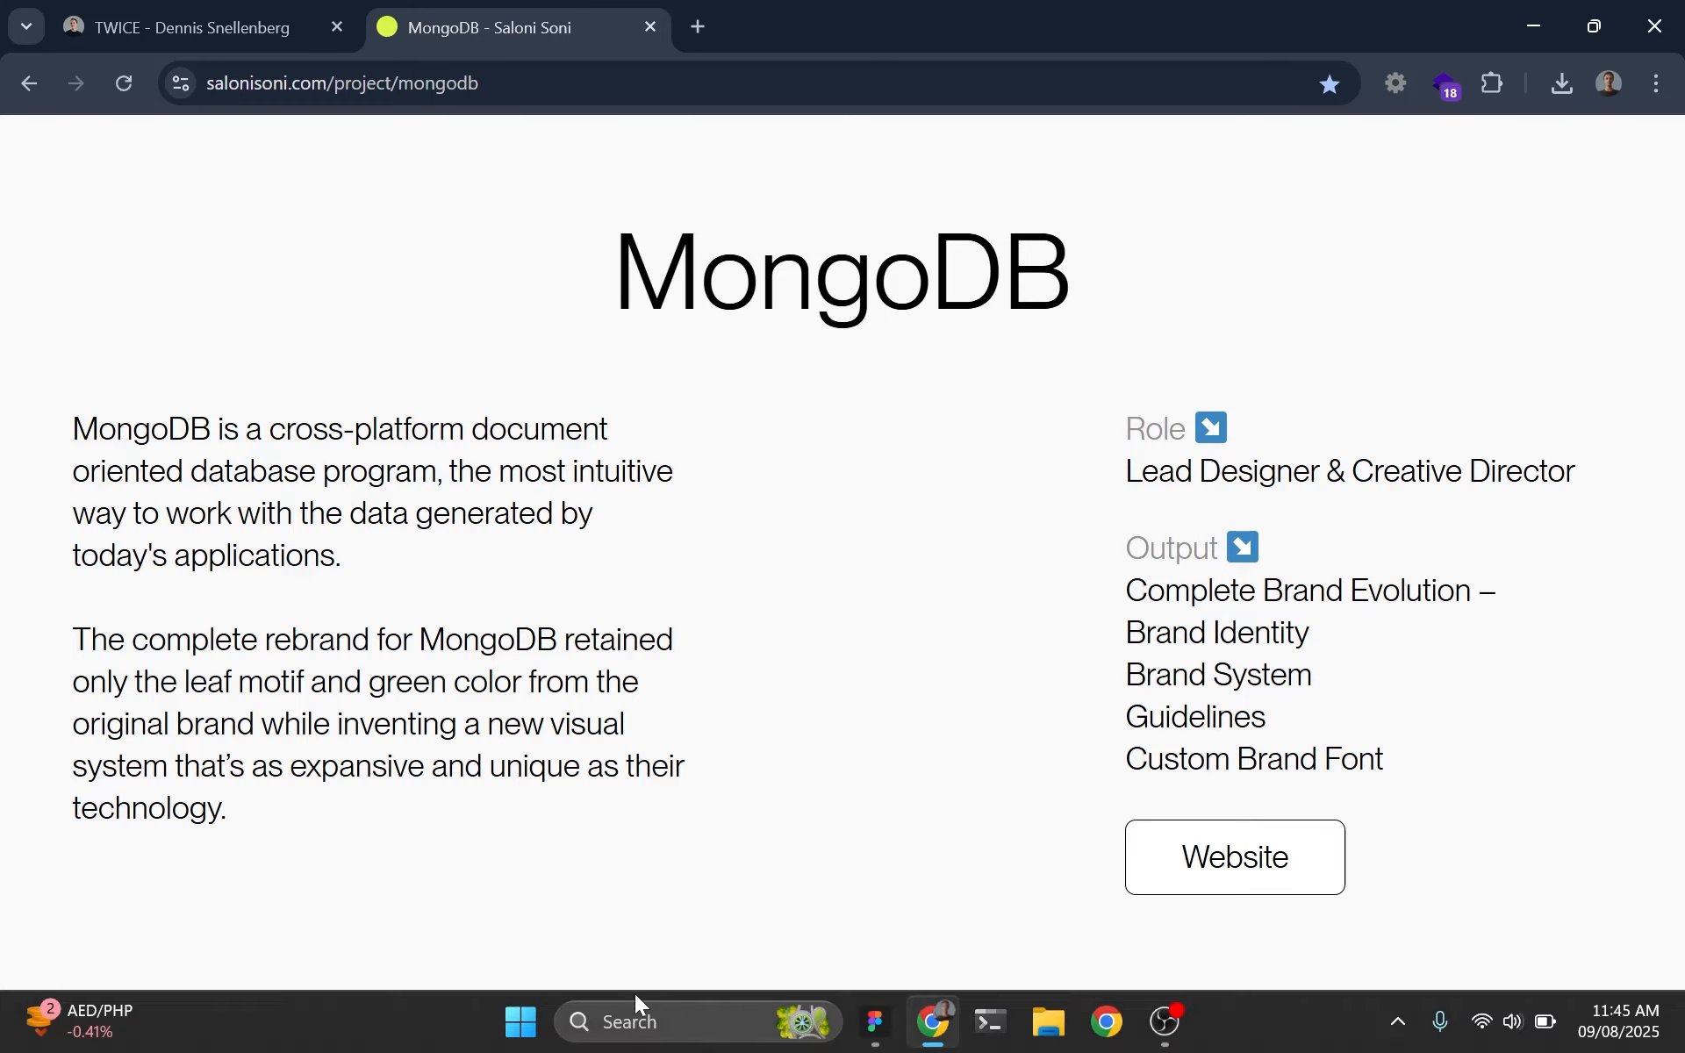
# Step: Return to Figma, move the duplicated frame to X 546, Y 56, and replace its Remote © 2022 text with Hugo & Astro
pyautogui.click(873, 1022)
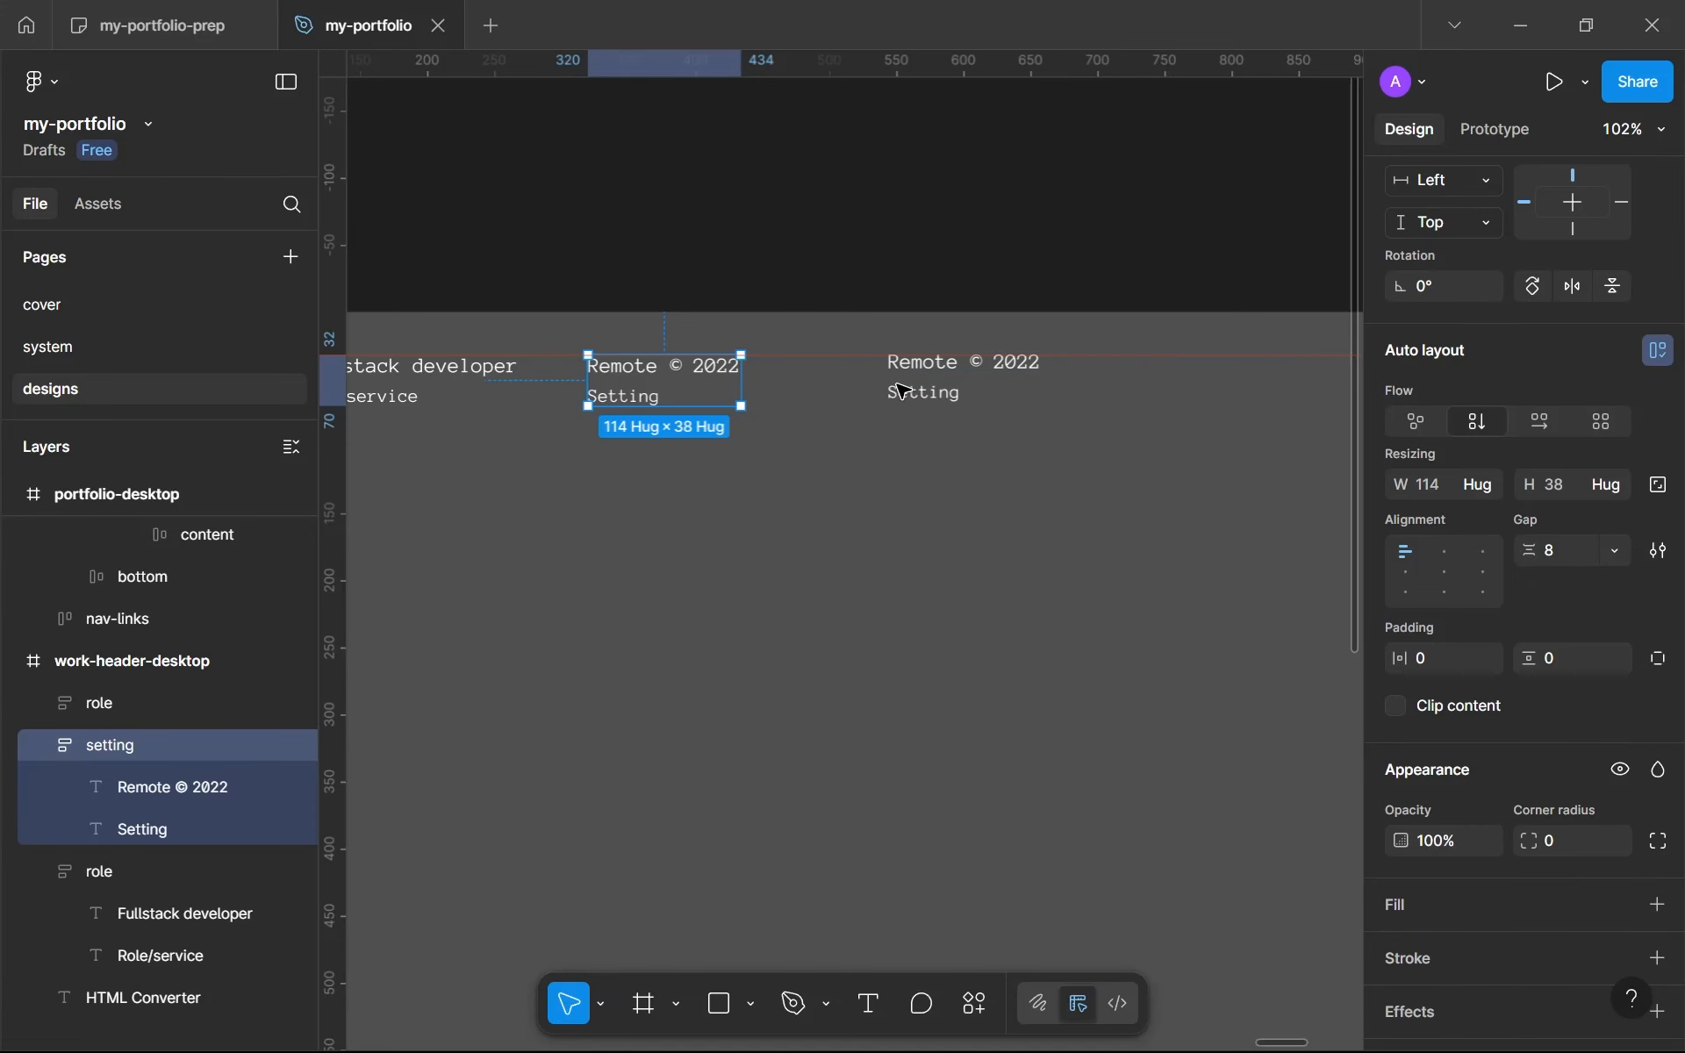
pyautogui.click(935, 384)
pyautogui.doubleClick(926, 372)
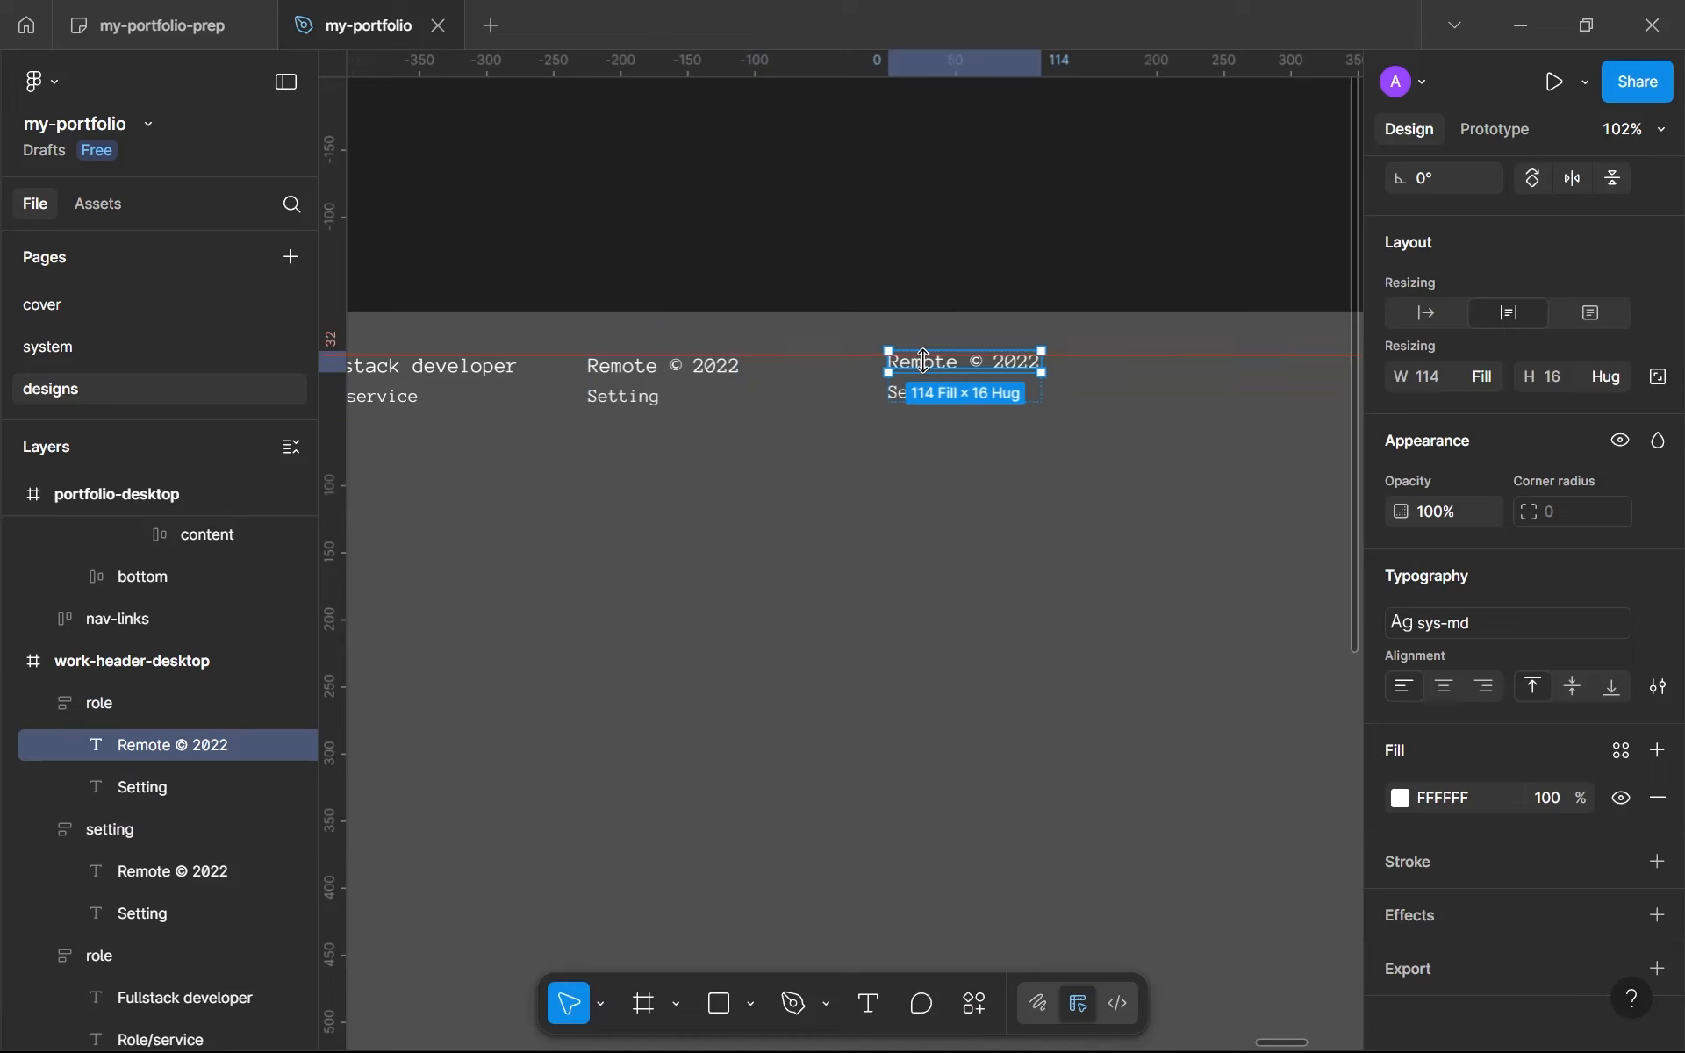
pyautogui.click(920, 356)
pyautogui.moveTo(934, 372); pyautogui.dragTo(939, 409)
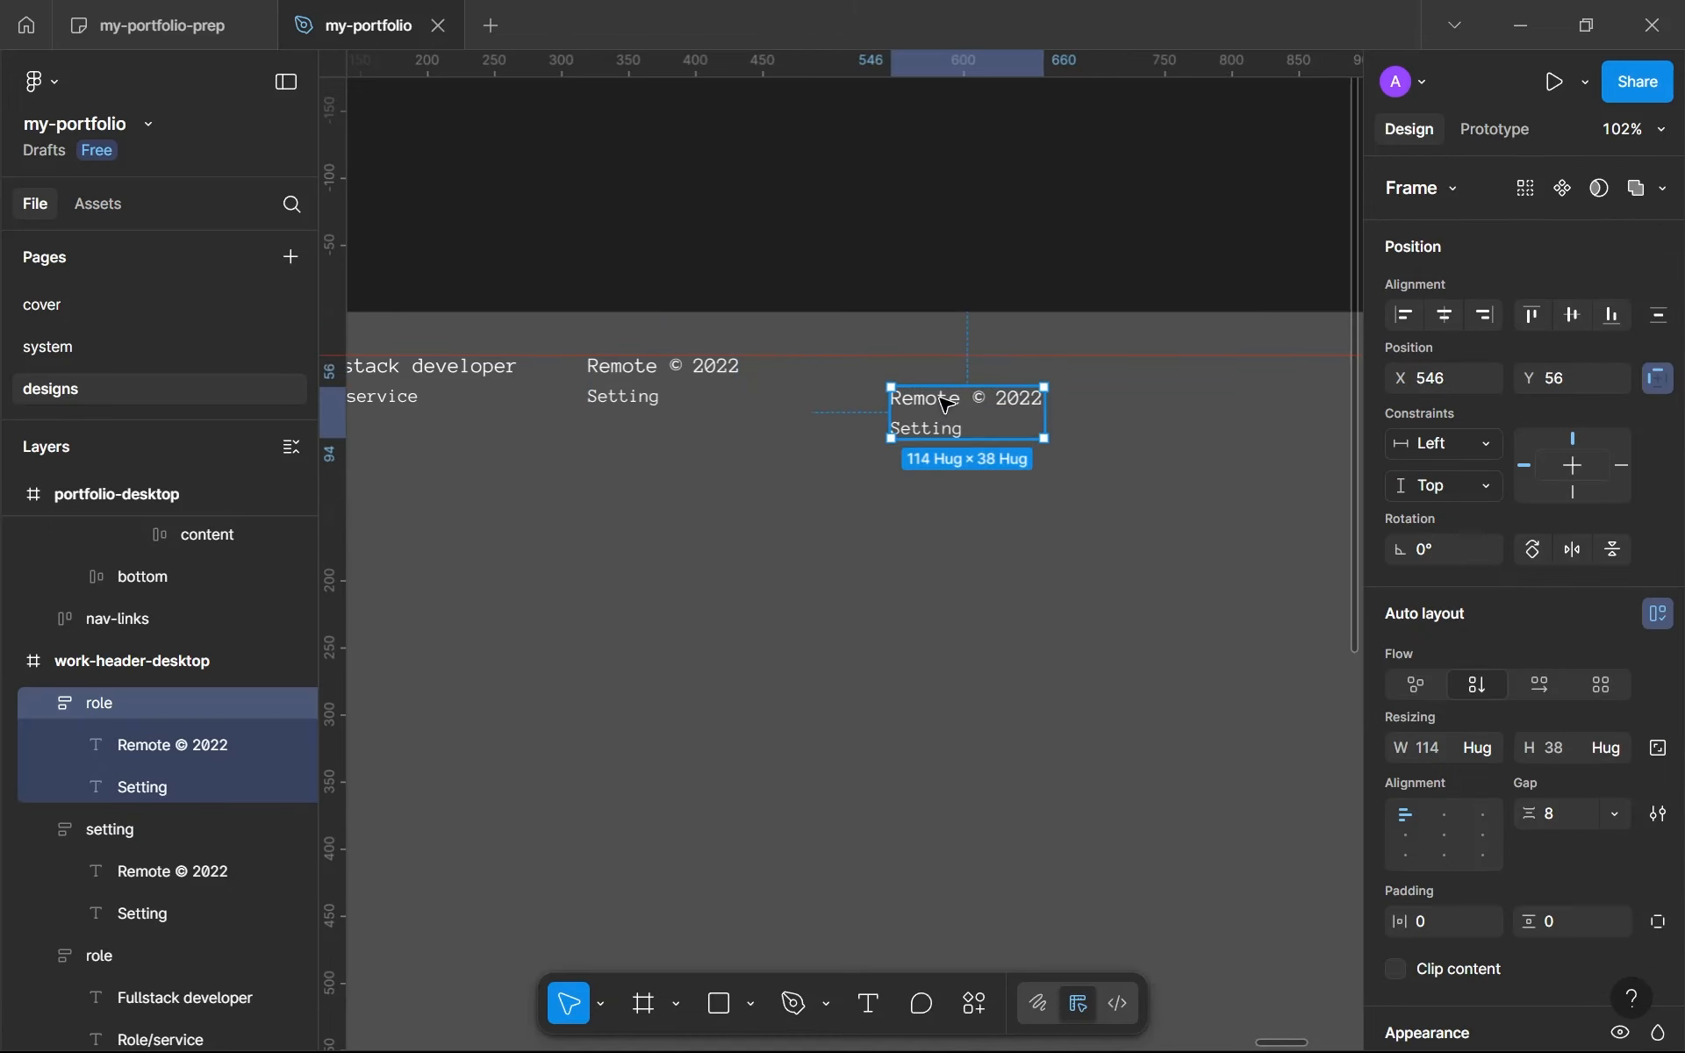
pyautogui.doubleClick(938, 397)
pyautogui.press('Return')
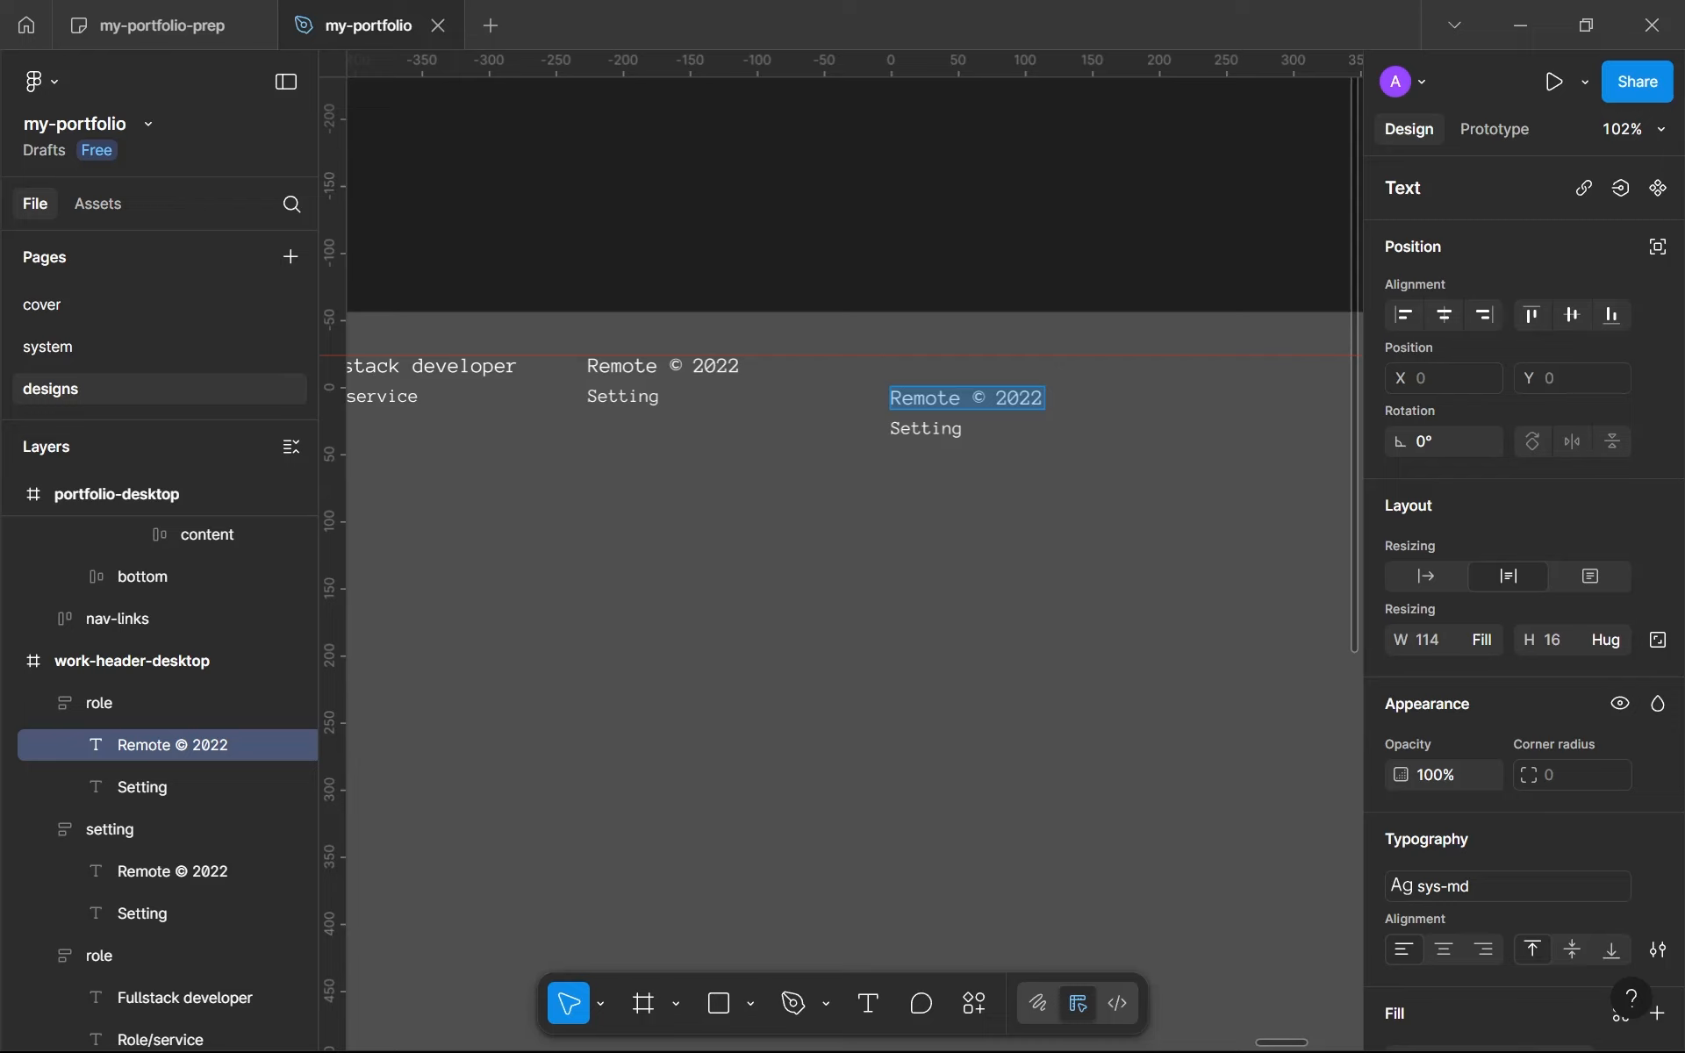
pyautogui.write('H')
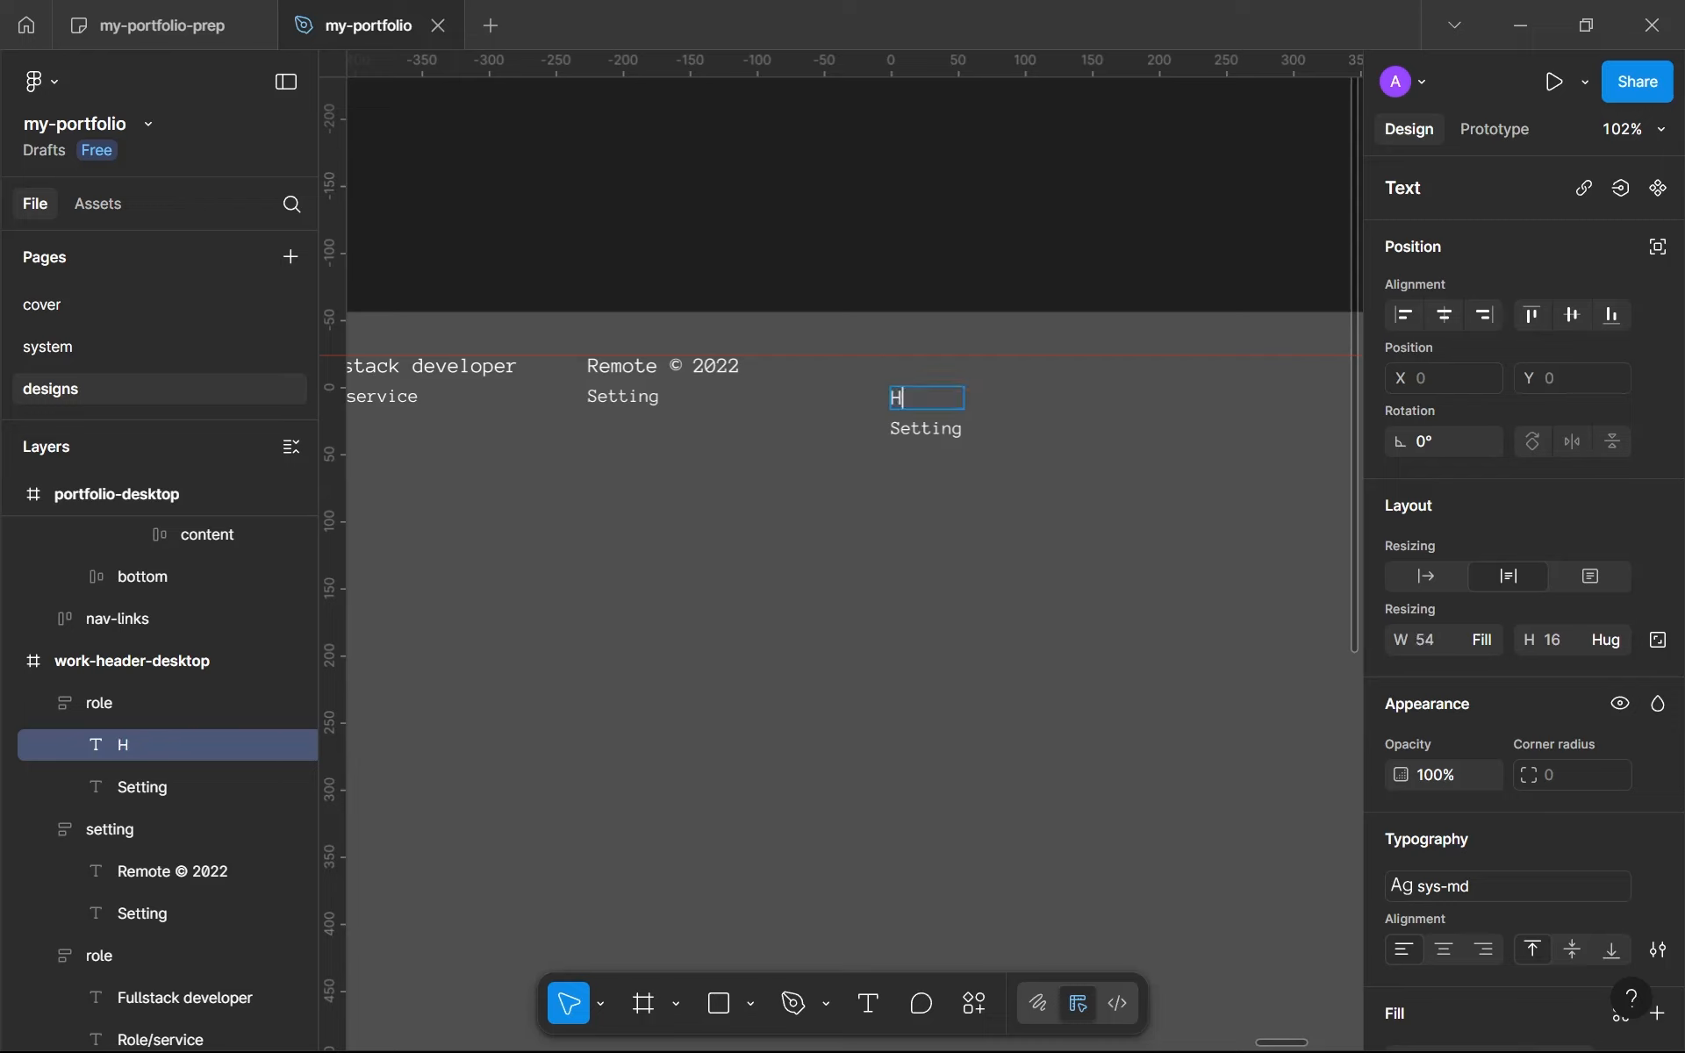
pyautogui.write('ugo & Astro')
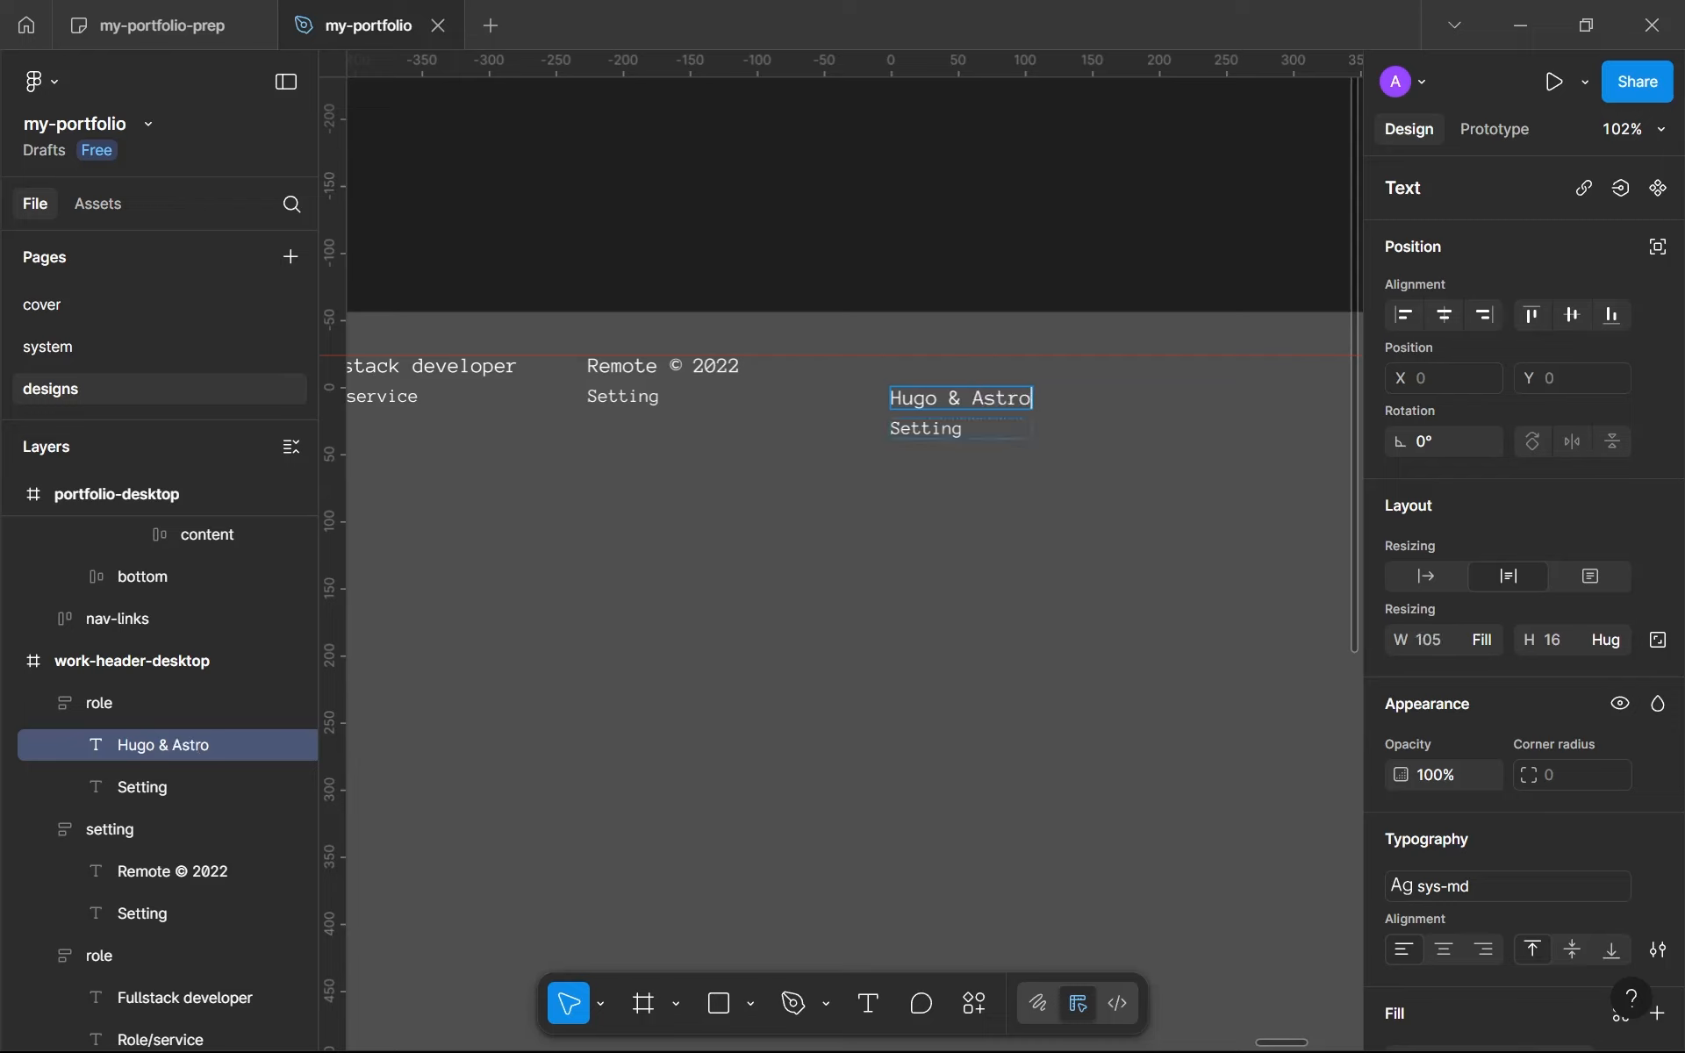
# Step: Replace the Setting label below Hugo & Astro with Tech stack
pyautogui.doubleClick(952, 428)
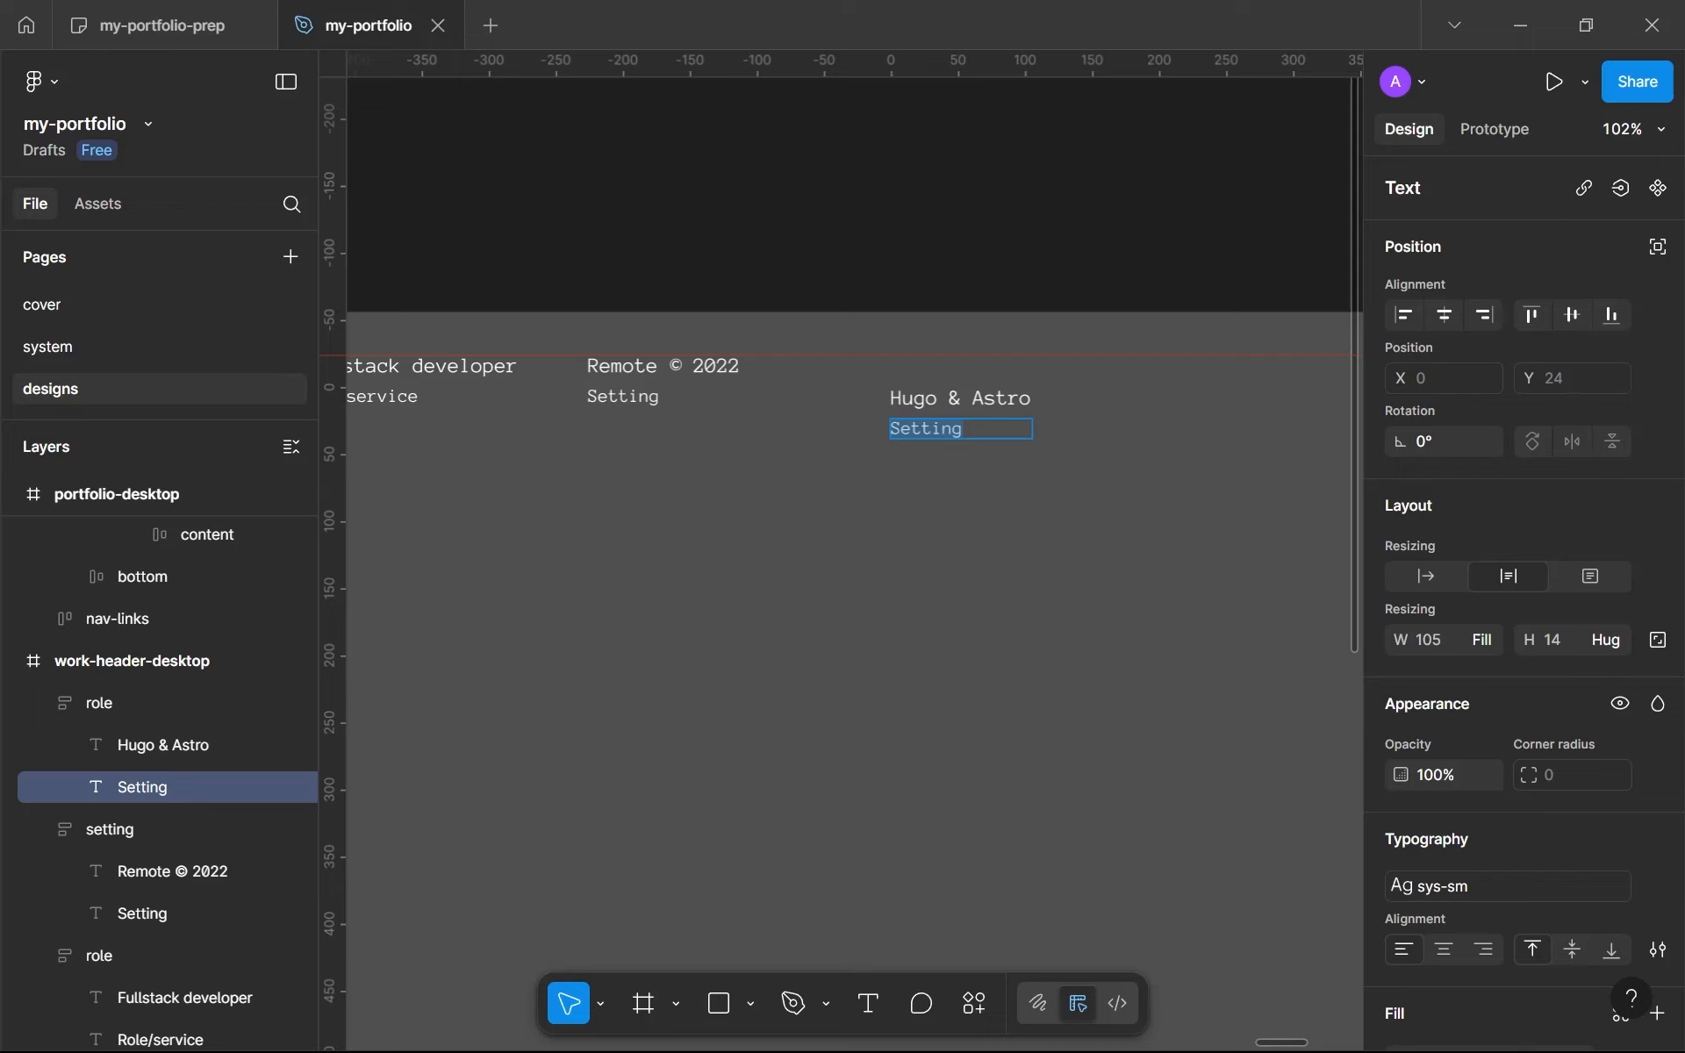
pyautogui.write('Tech stack')
pyautogui.press('Escape')
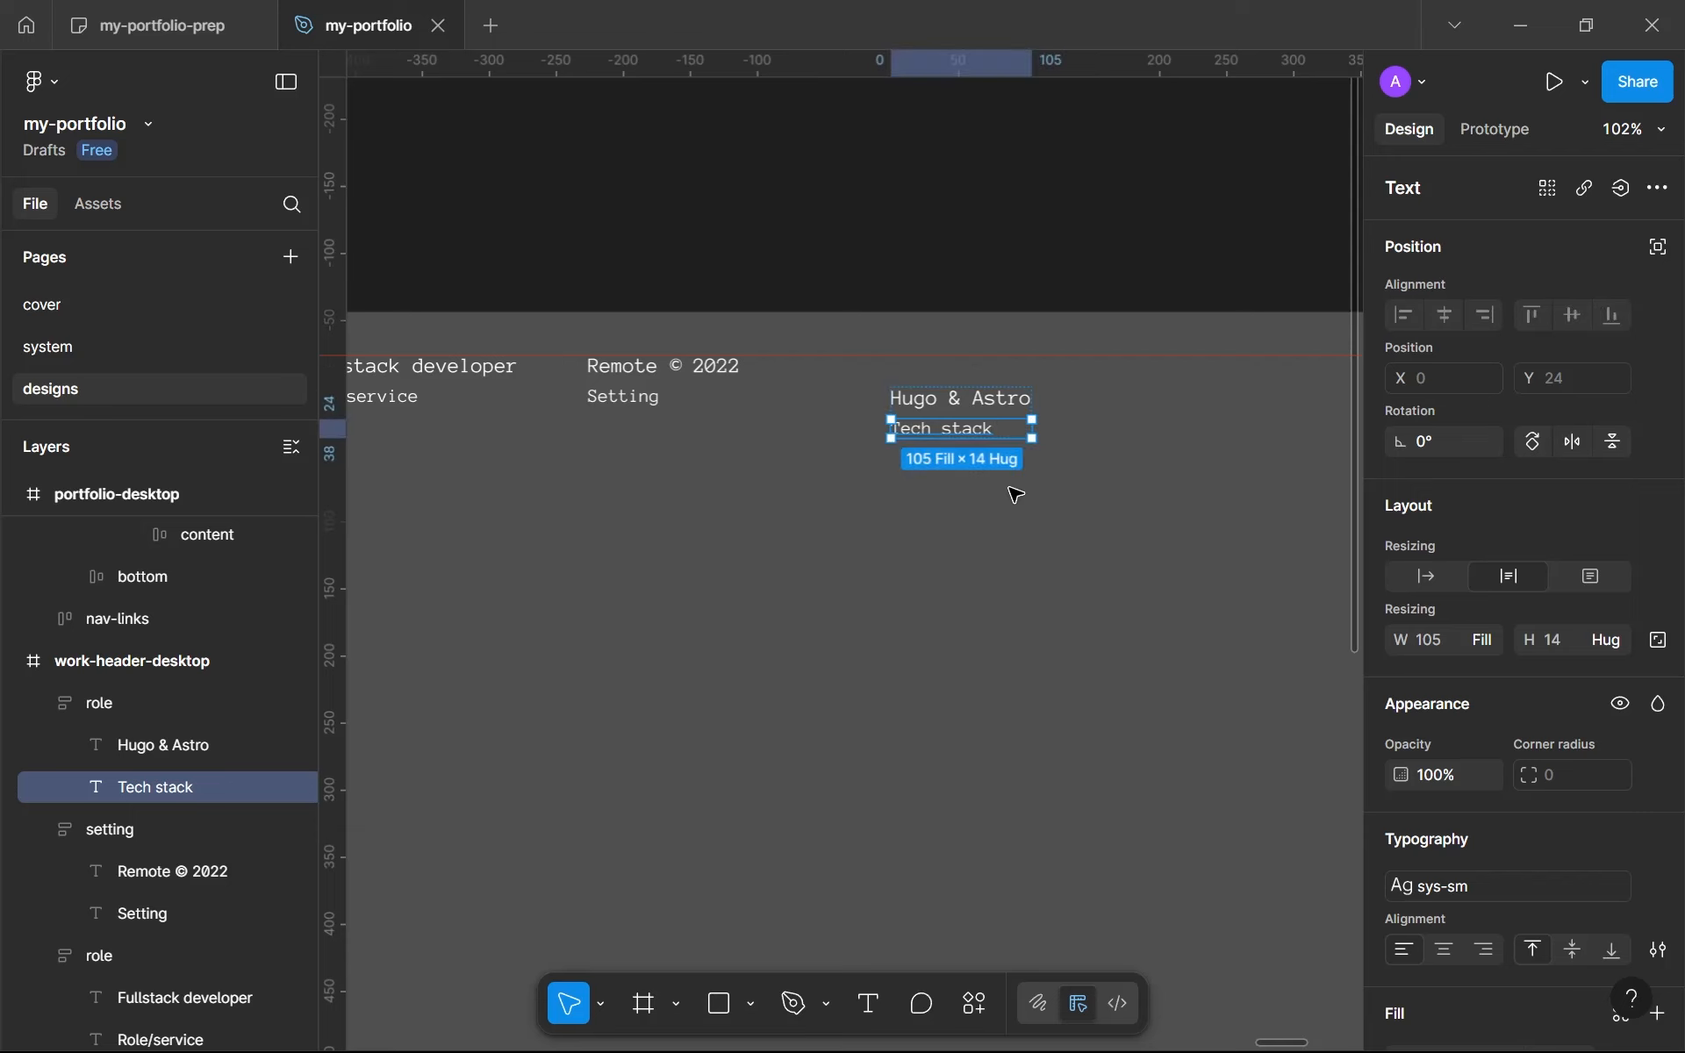
pyautogui.click(1015, 494)
# Step: Shift the Hugo & Astro frame left and place a duplicate of it to its right at X 691, Y 40
pyautogui.moveTo(972, 409); pyautogui.dragTo(903, 410)
pyautogui.hotkey('ctrl', 'd')
pyautogui.scroll(-3, 1132, 391)
pyautogui.scroll(2, 948, 400)
pyautogui.scroll(1, 1065, 466)
pyautogui.scroll(-3, 1064, 448)
pyautogui.hscroll(1, 985, 455)
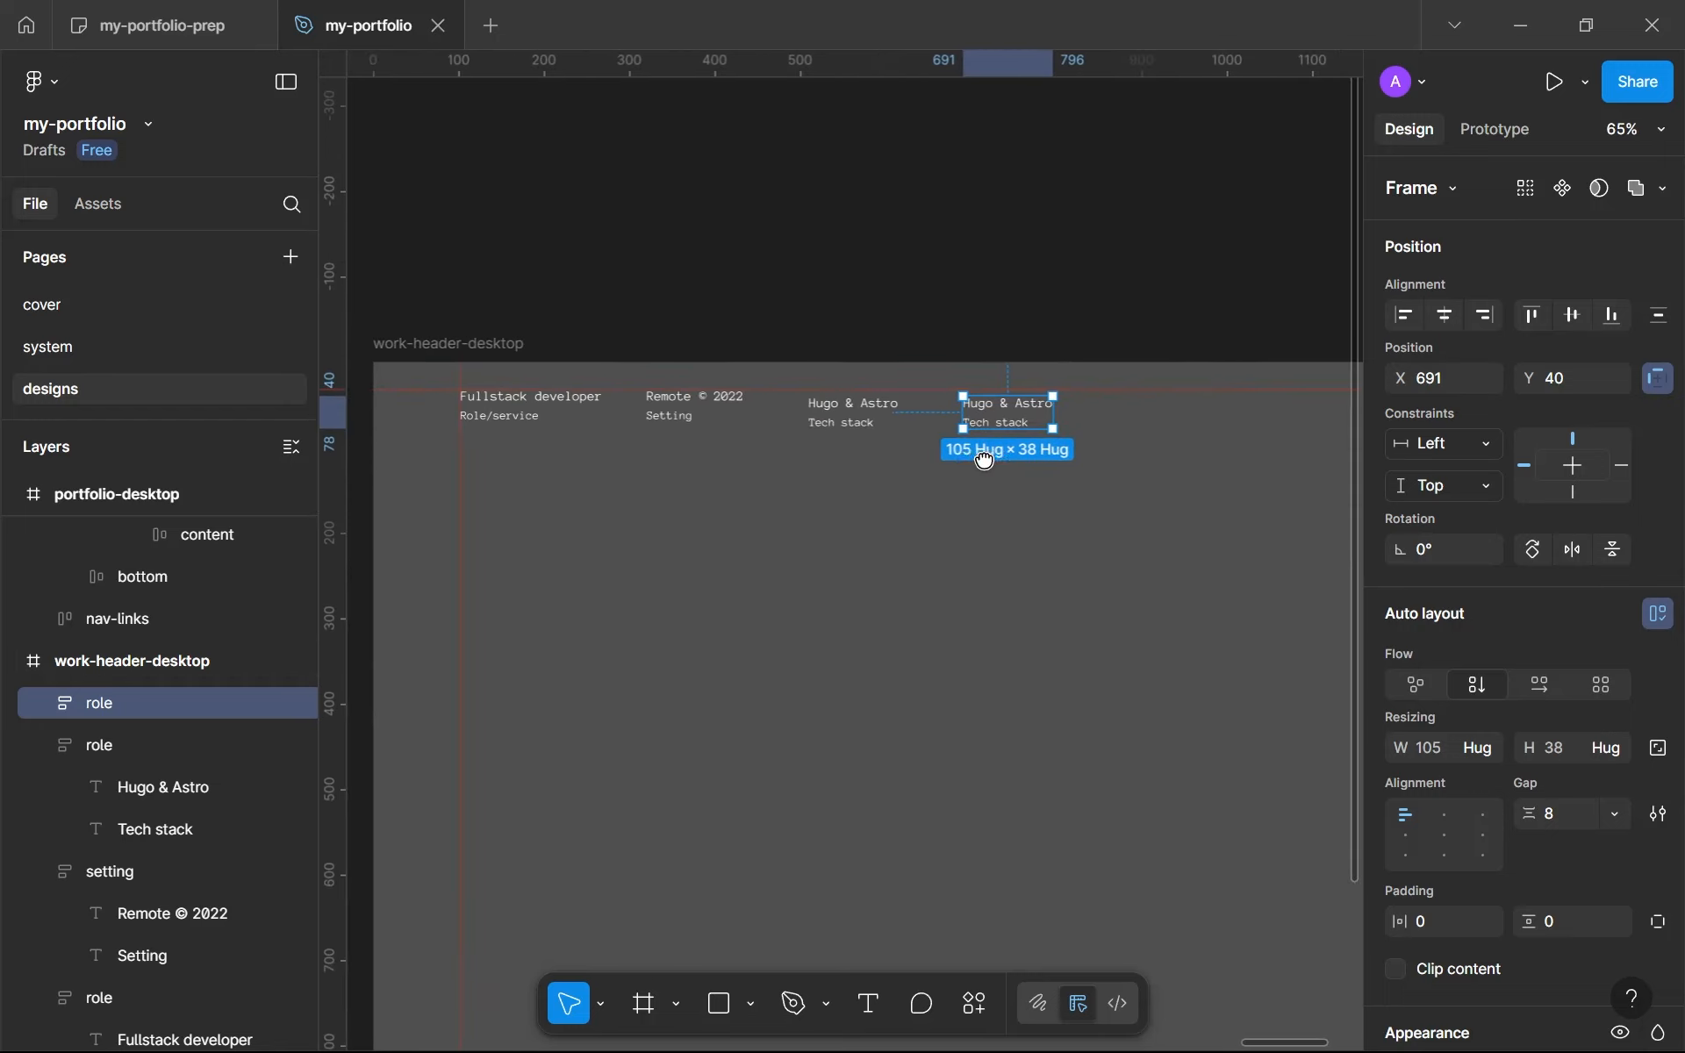
pyautogui.scroll(-3, 983, 456)
pyautogui.scroll(2, 983, 454)
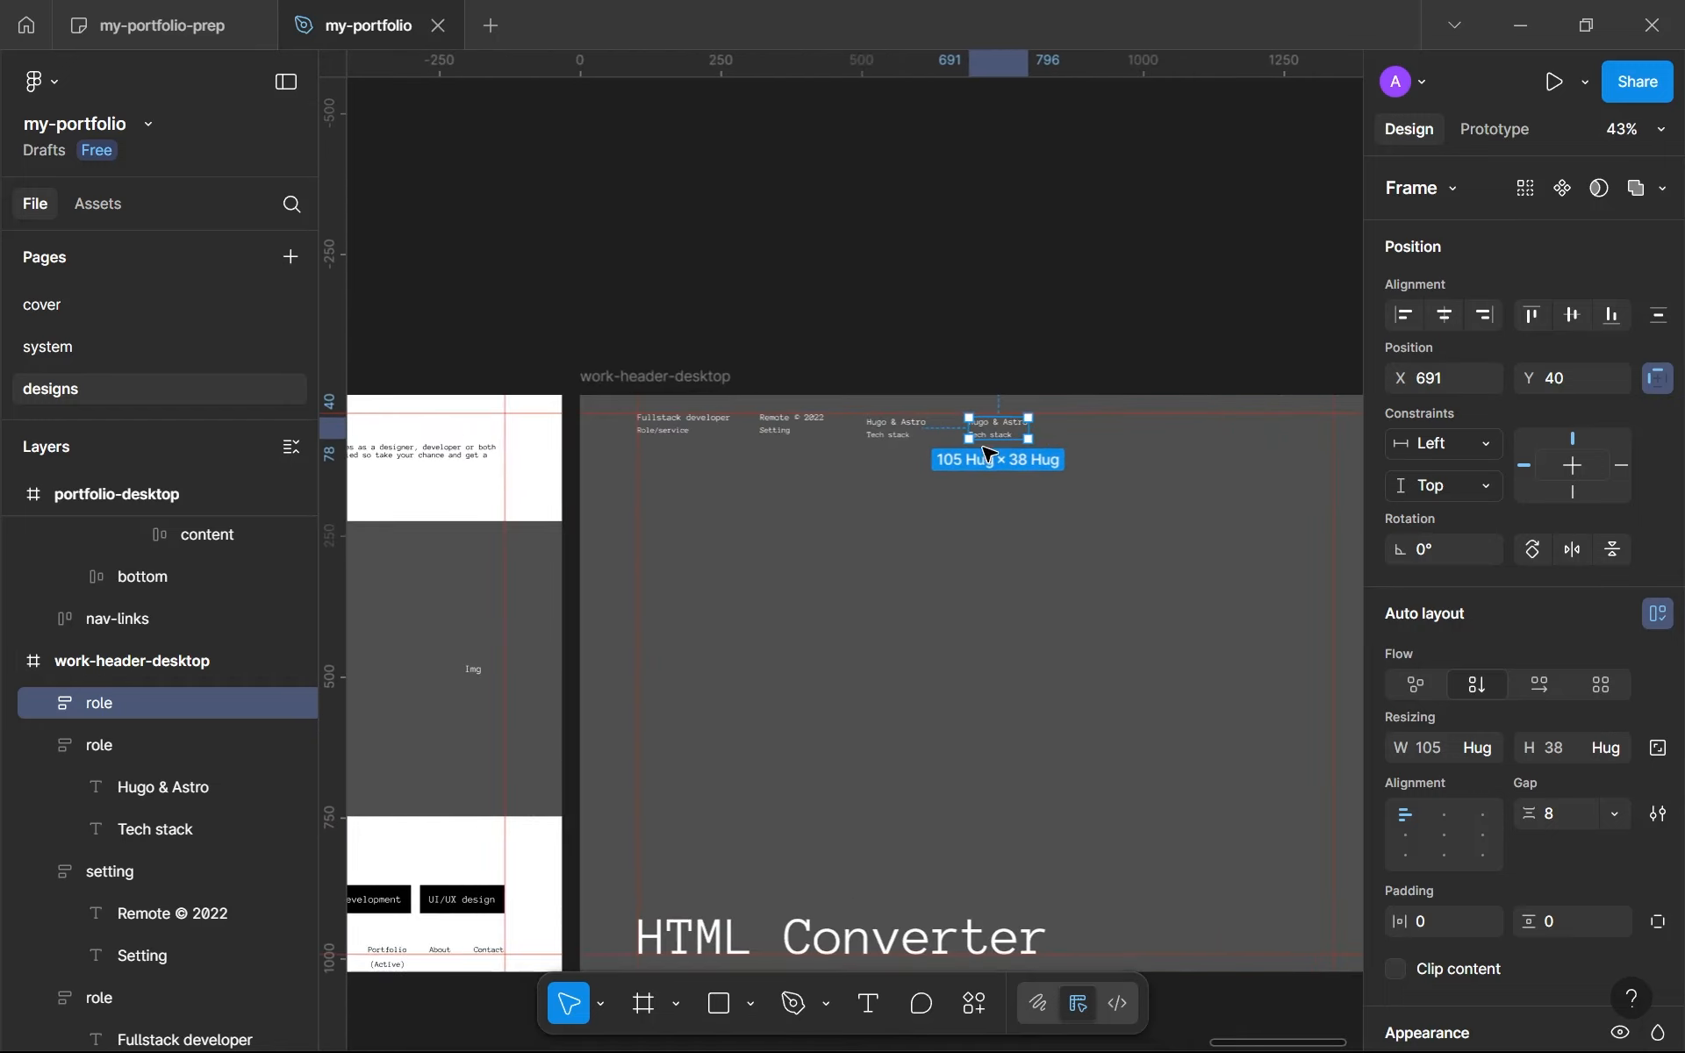
pyautogui.scroll(2, 984, 453)
pyautogui.scroll(3, 1062, 430)
pyautogui.hscroll(1, 880, 404)
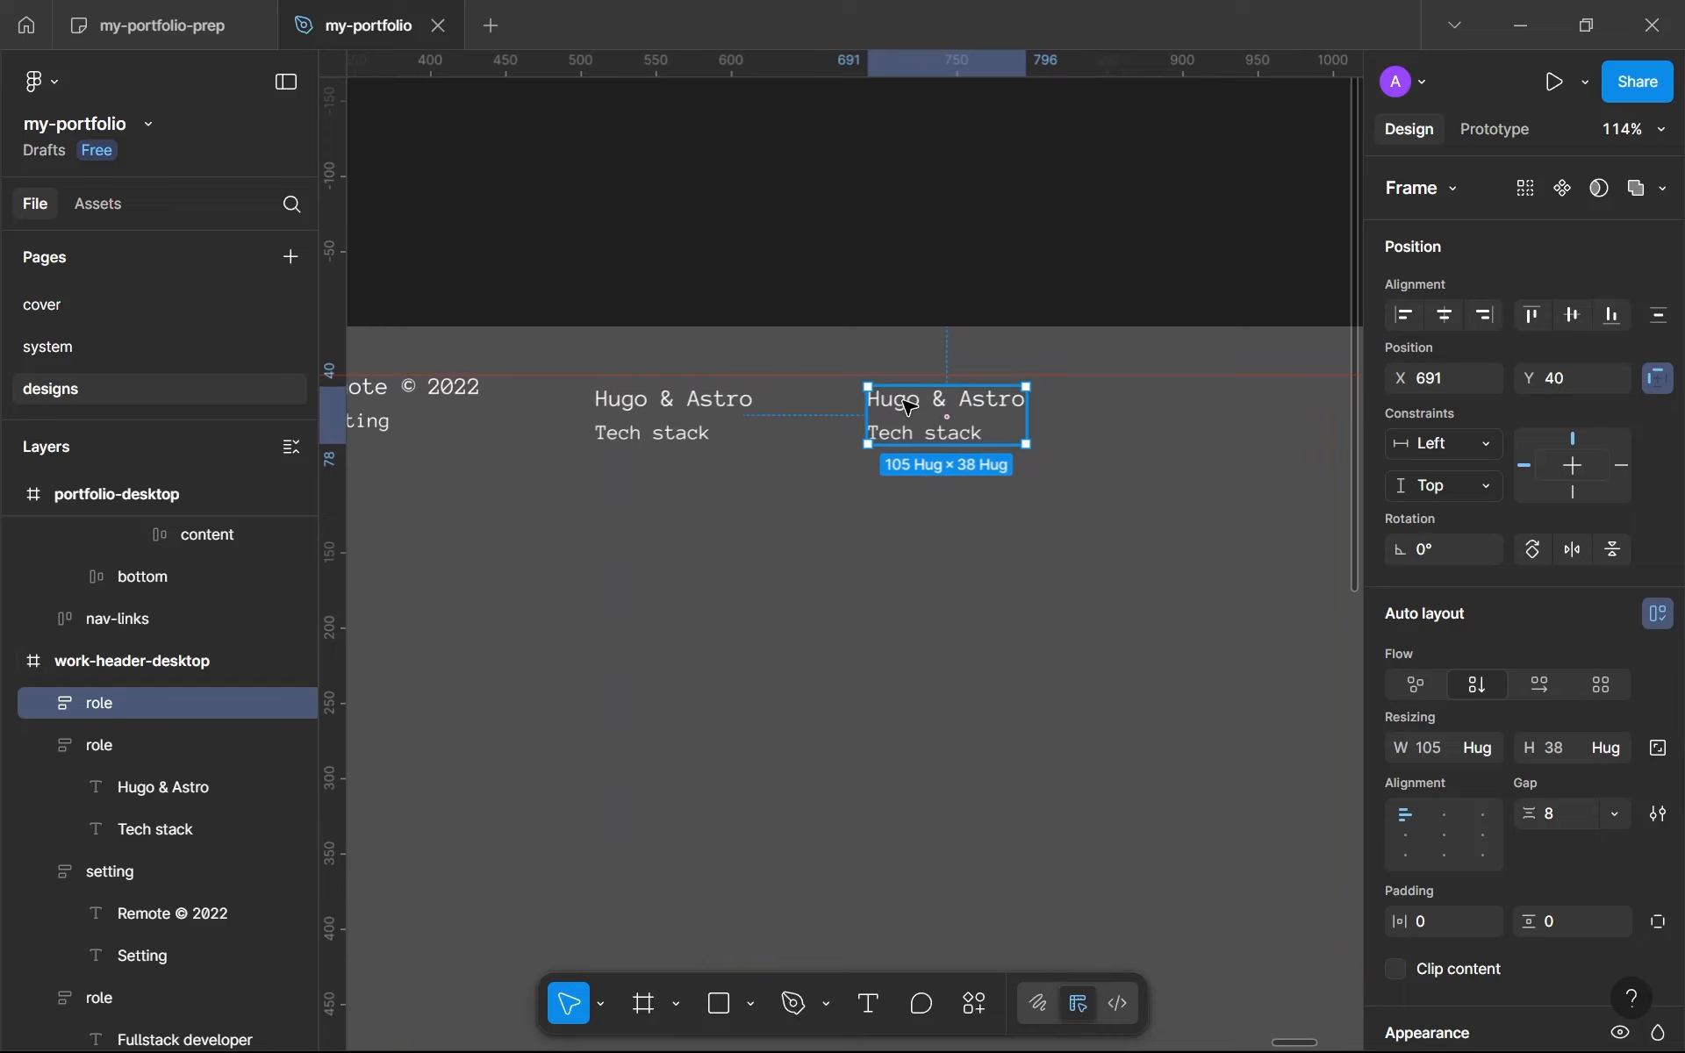
pyautogui.click(895, 405)
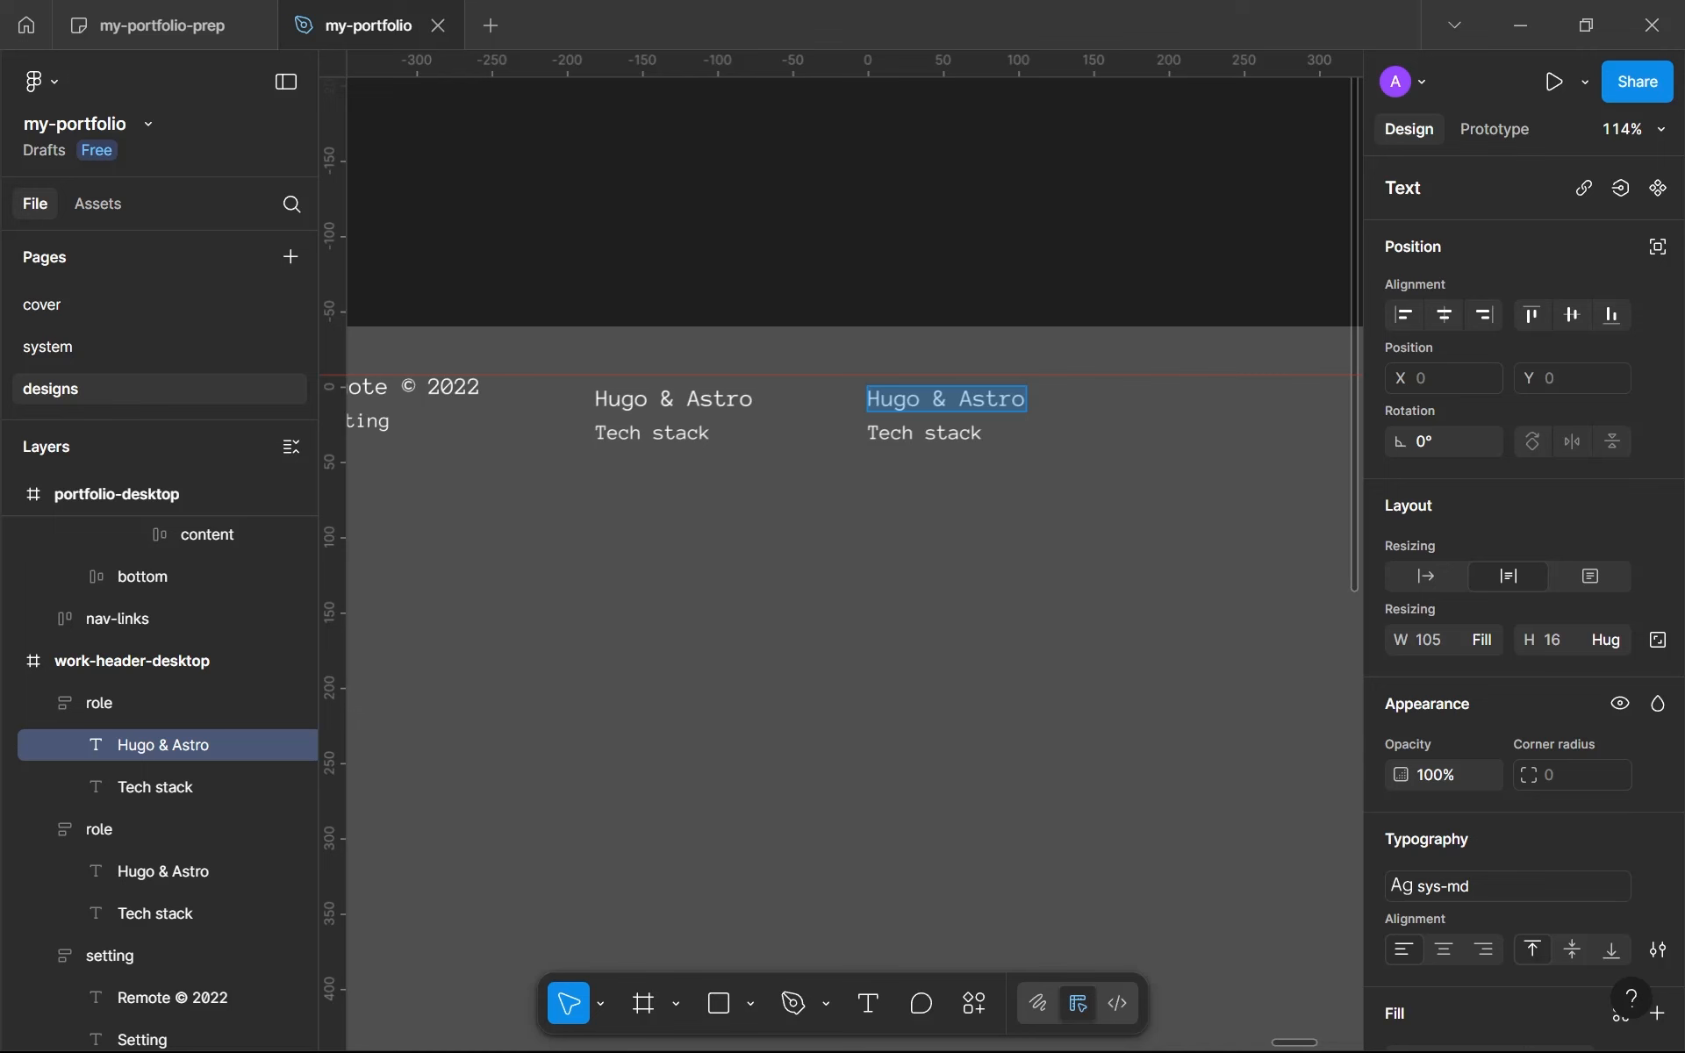
# Step: Switch to the browser and read the MongoDB page's description paragraphs and its Role and Output lists
pyautogui.click(935, 1020)
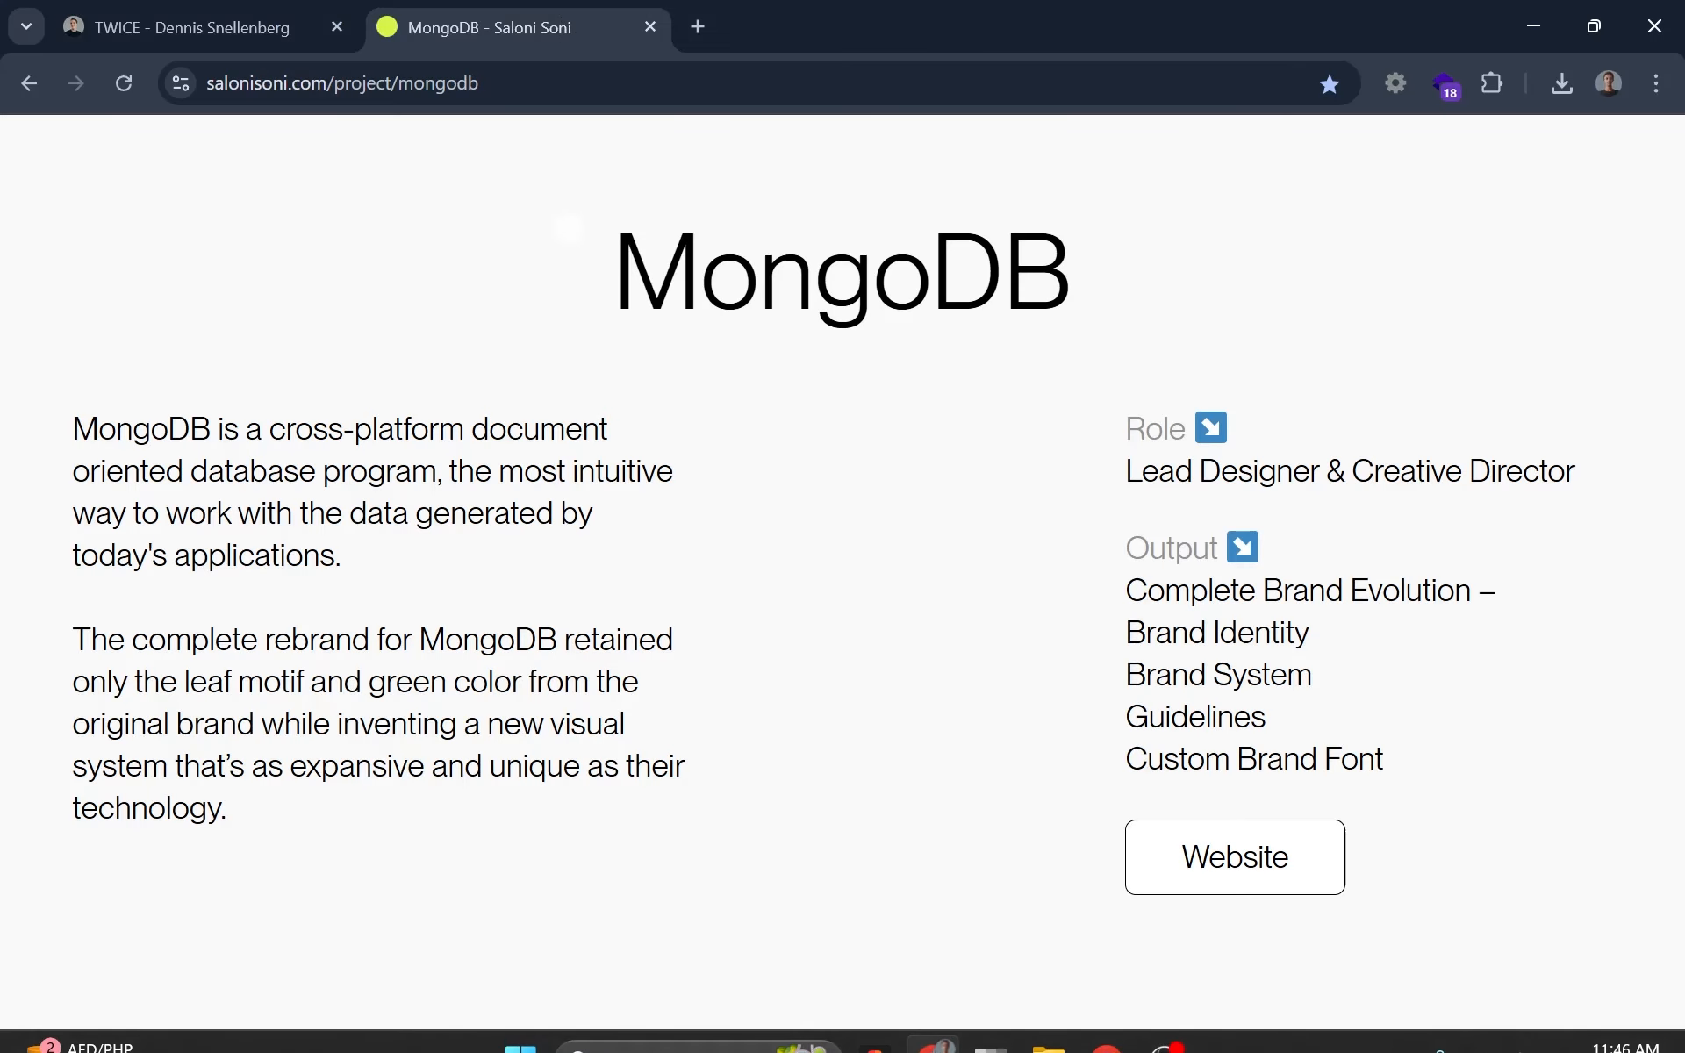
pyautogui.scroll(-1, 581, 340)
pyautogui.scroll(2, 581, 340)
pyautogui.scroll(-1, 579, 364)
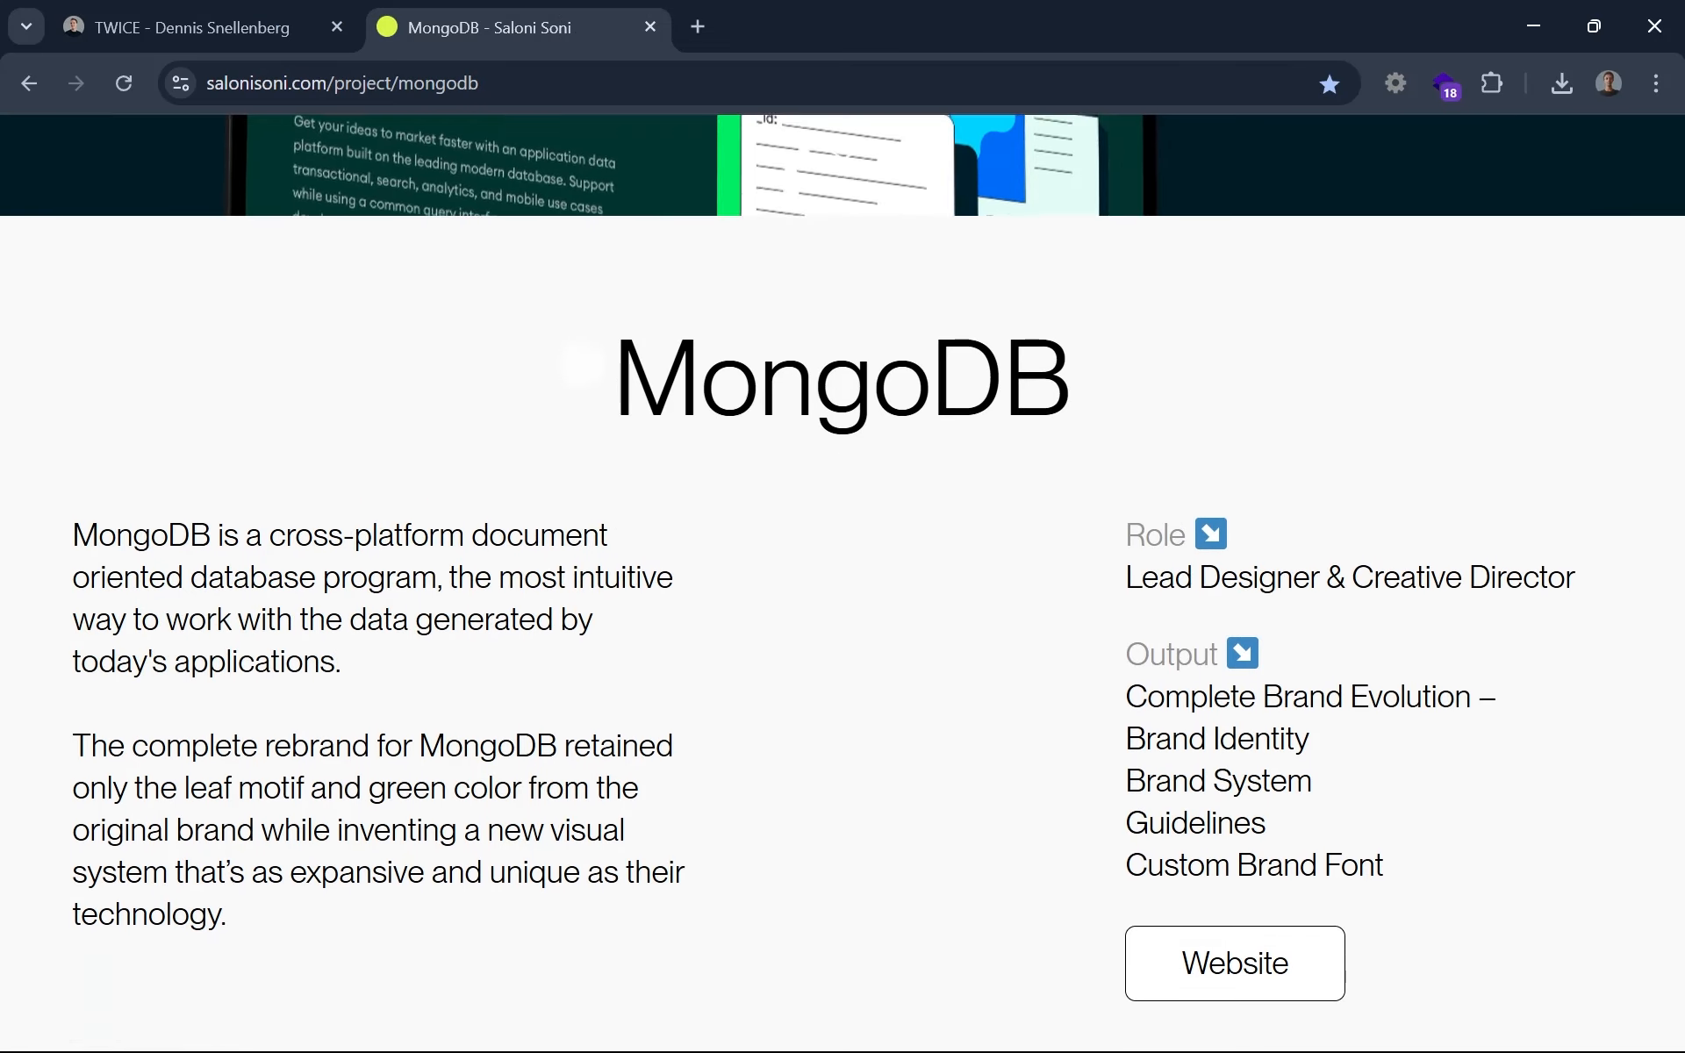
pyautogui.scroll(-1, 580, 364)
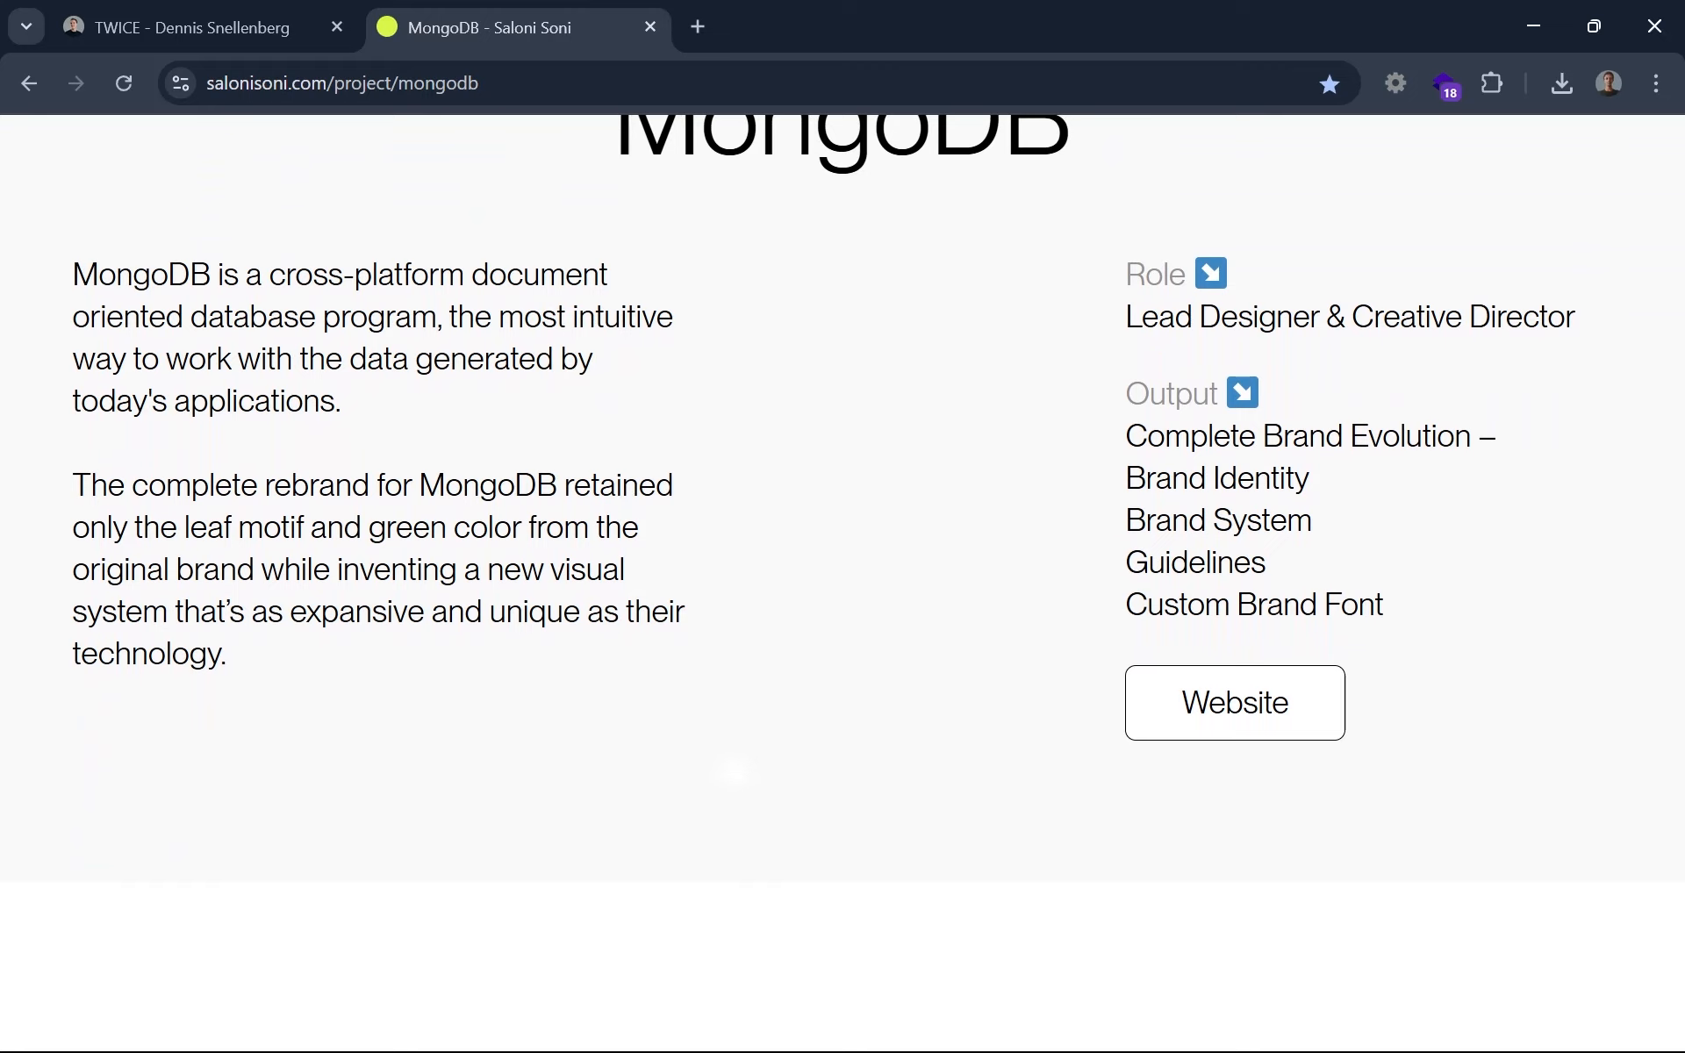
pyautogui.moveTo(257, 275); pyautogui.dragTo(330, 367)
pyautogui.click(393, 361)
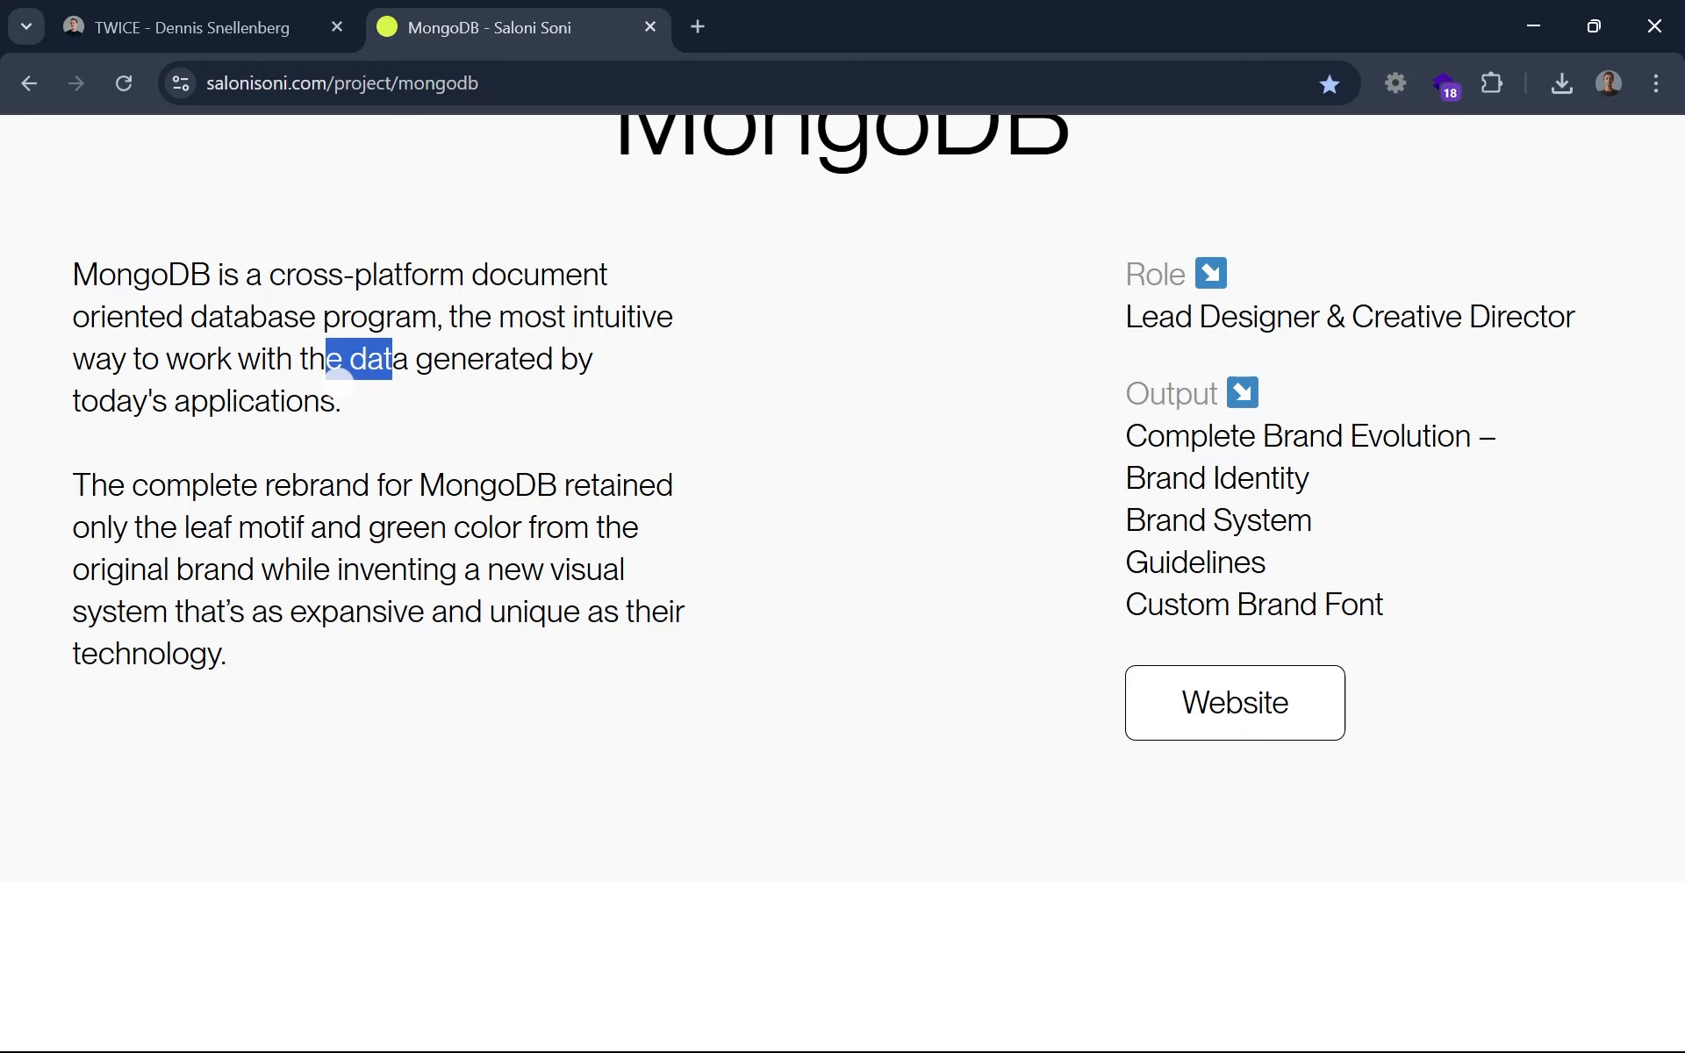
pyautogui.moveTo(407, 615); pyautogui.dragTo(337, 571)
pyautogui.click(1088, 462)
pyautogui.moveTo(1058, 386); pyautogui.dragTo(1158, 631)
pyautogui.click(1023, 621)
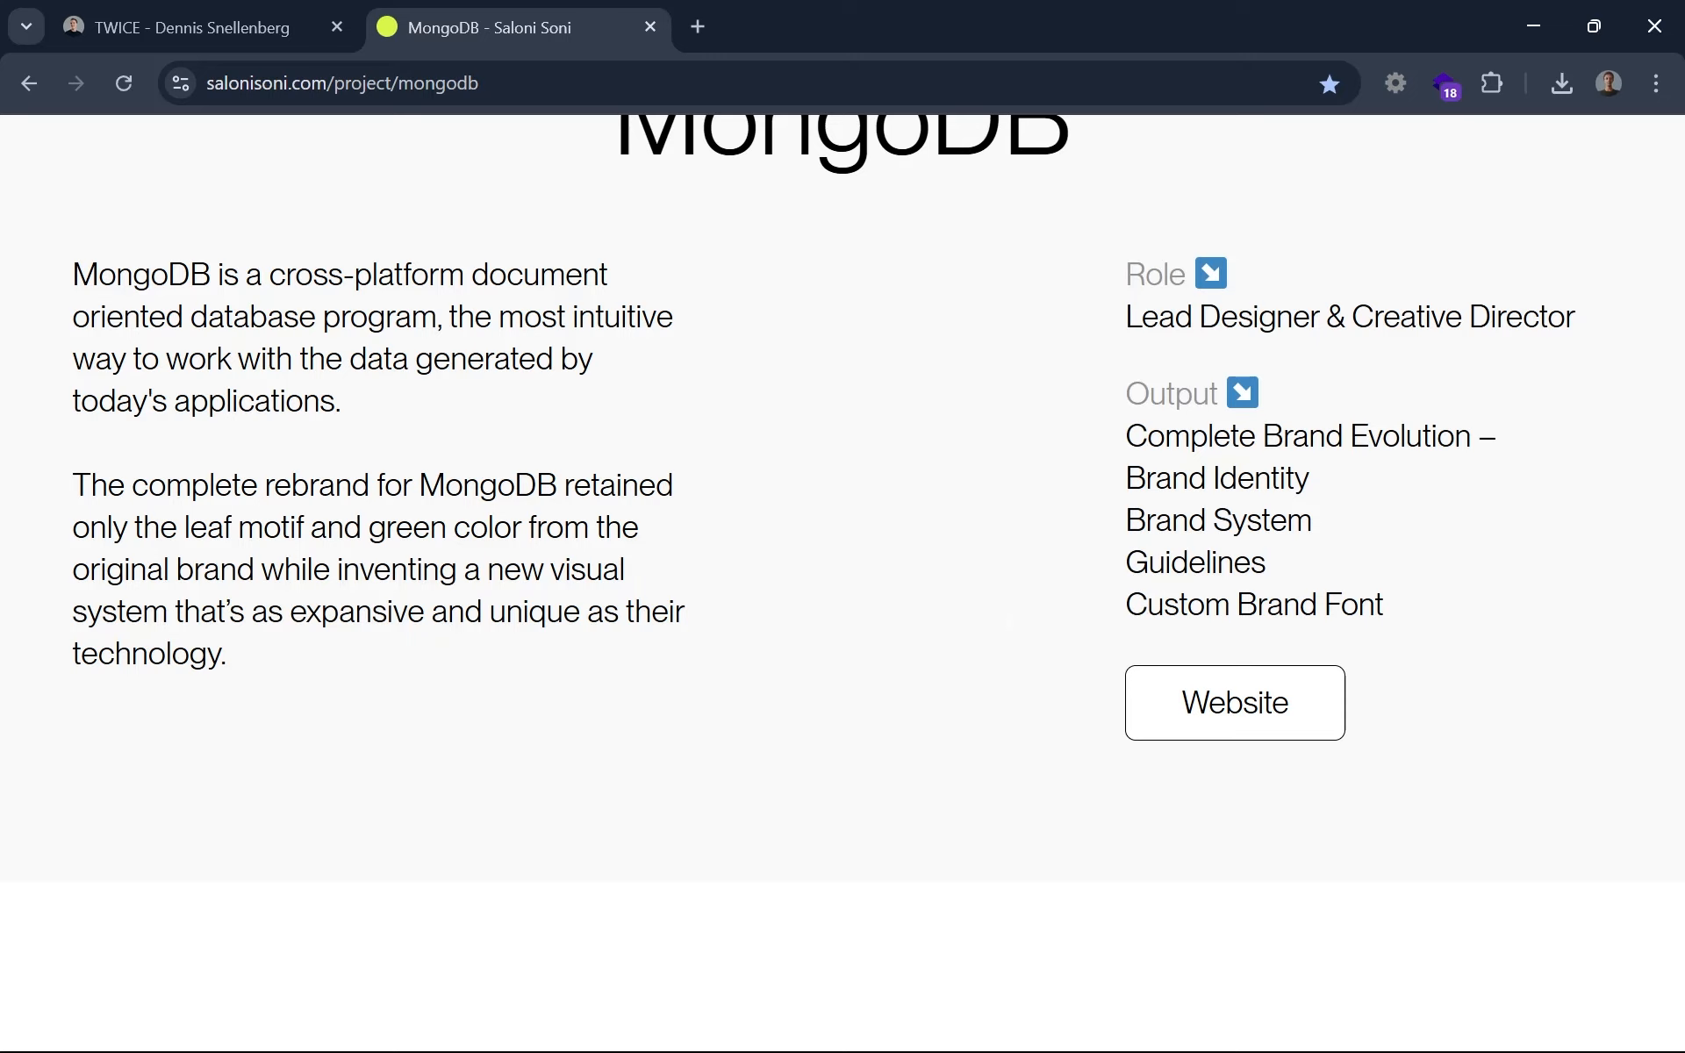
# Step: Return to Figma and bring the header's detail entries into view beside the duplicated Hugo & Astro entry
pyautogui.click(874, 1021)
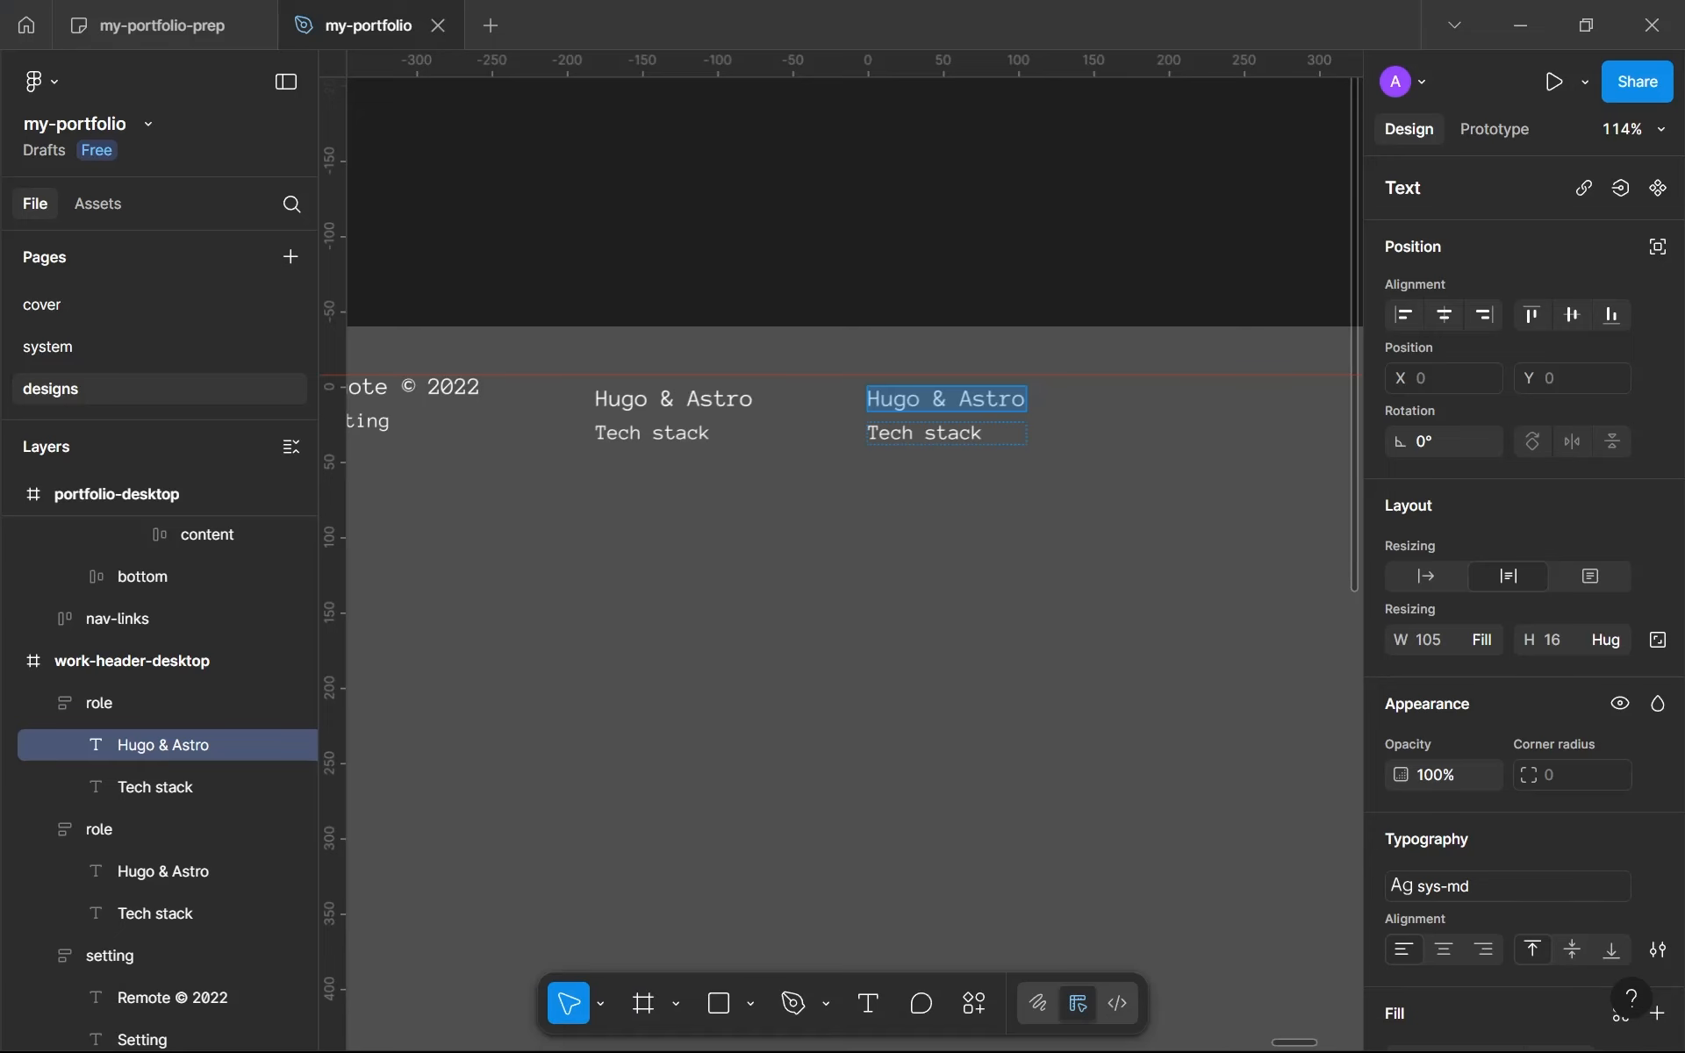
pyautogui.scroll(-3, 905, 444)
pyautogui.scroll(2, 909, 443)
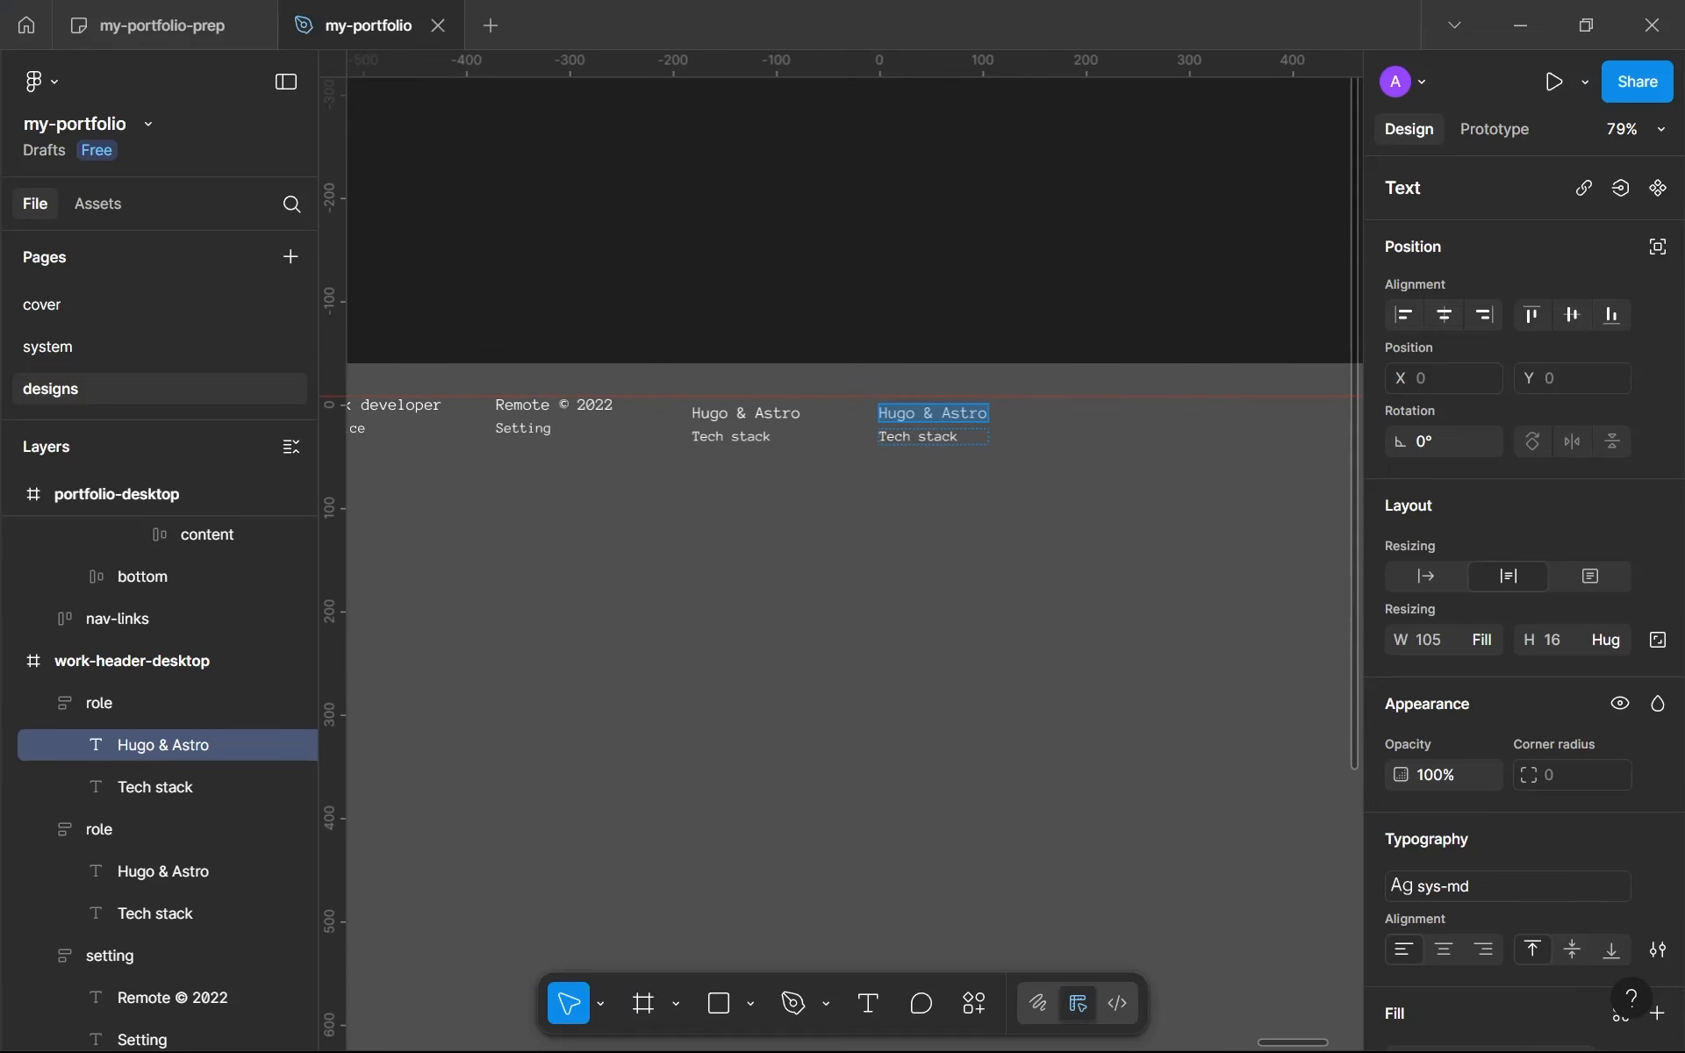
# Step: Try to reword the Setting label below Remote © 2022, and undo the edit
pyautogui.moveTo(606, 410); pyautogui.dragTo(607, 417)
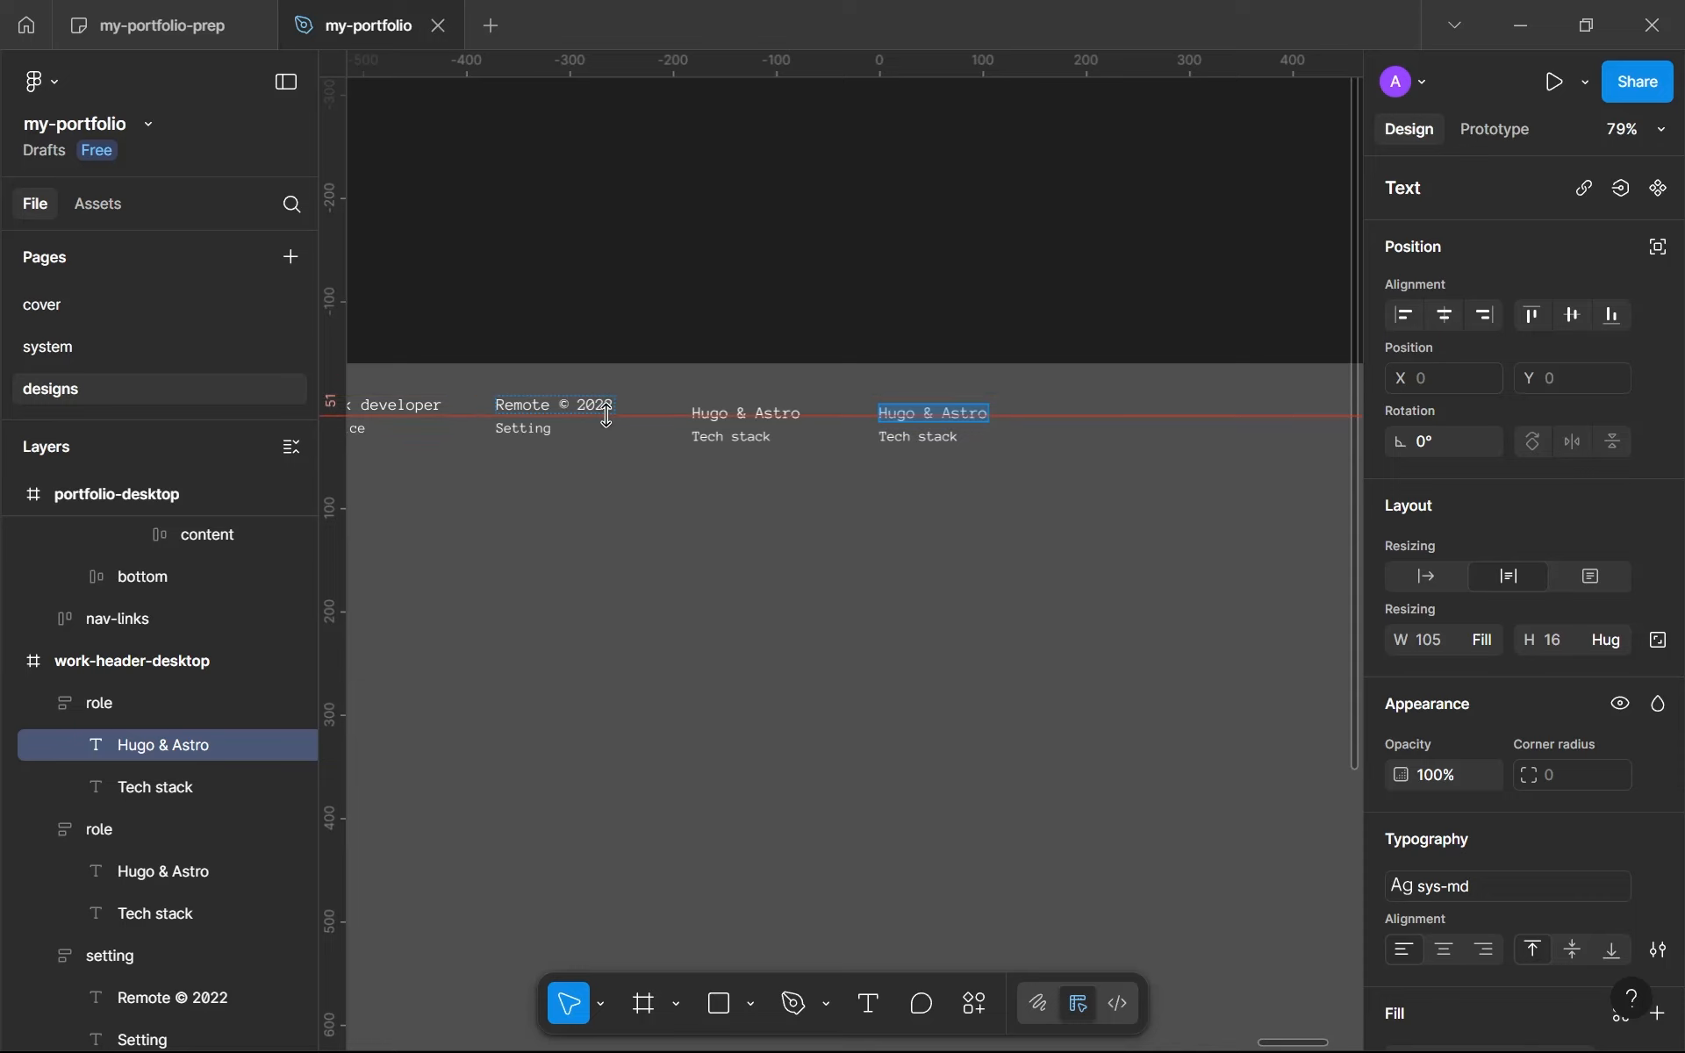
pyautogui.hotkey('ctrl', 'z')
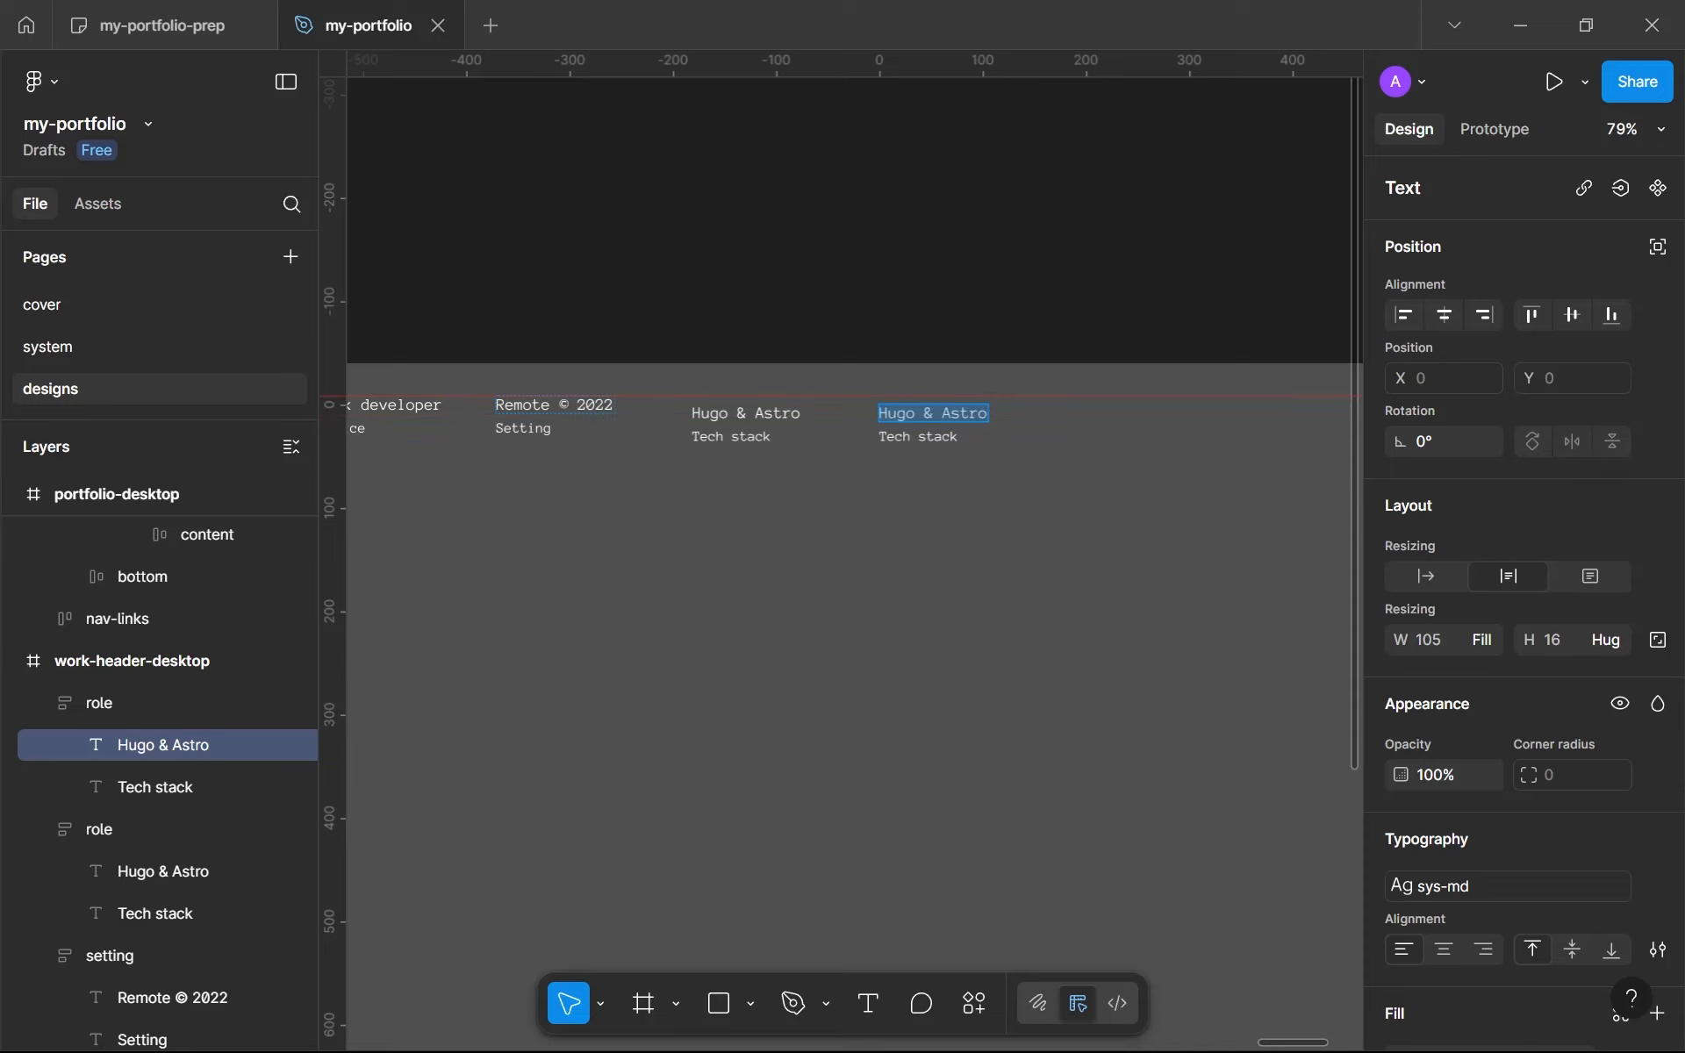
pyautogui.click(595, 406)
pyautogui.scroll(5, 596, 407)
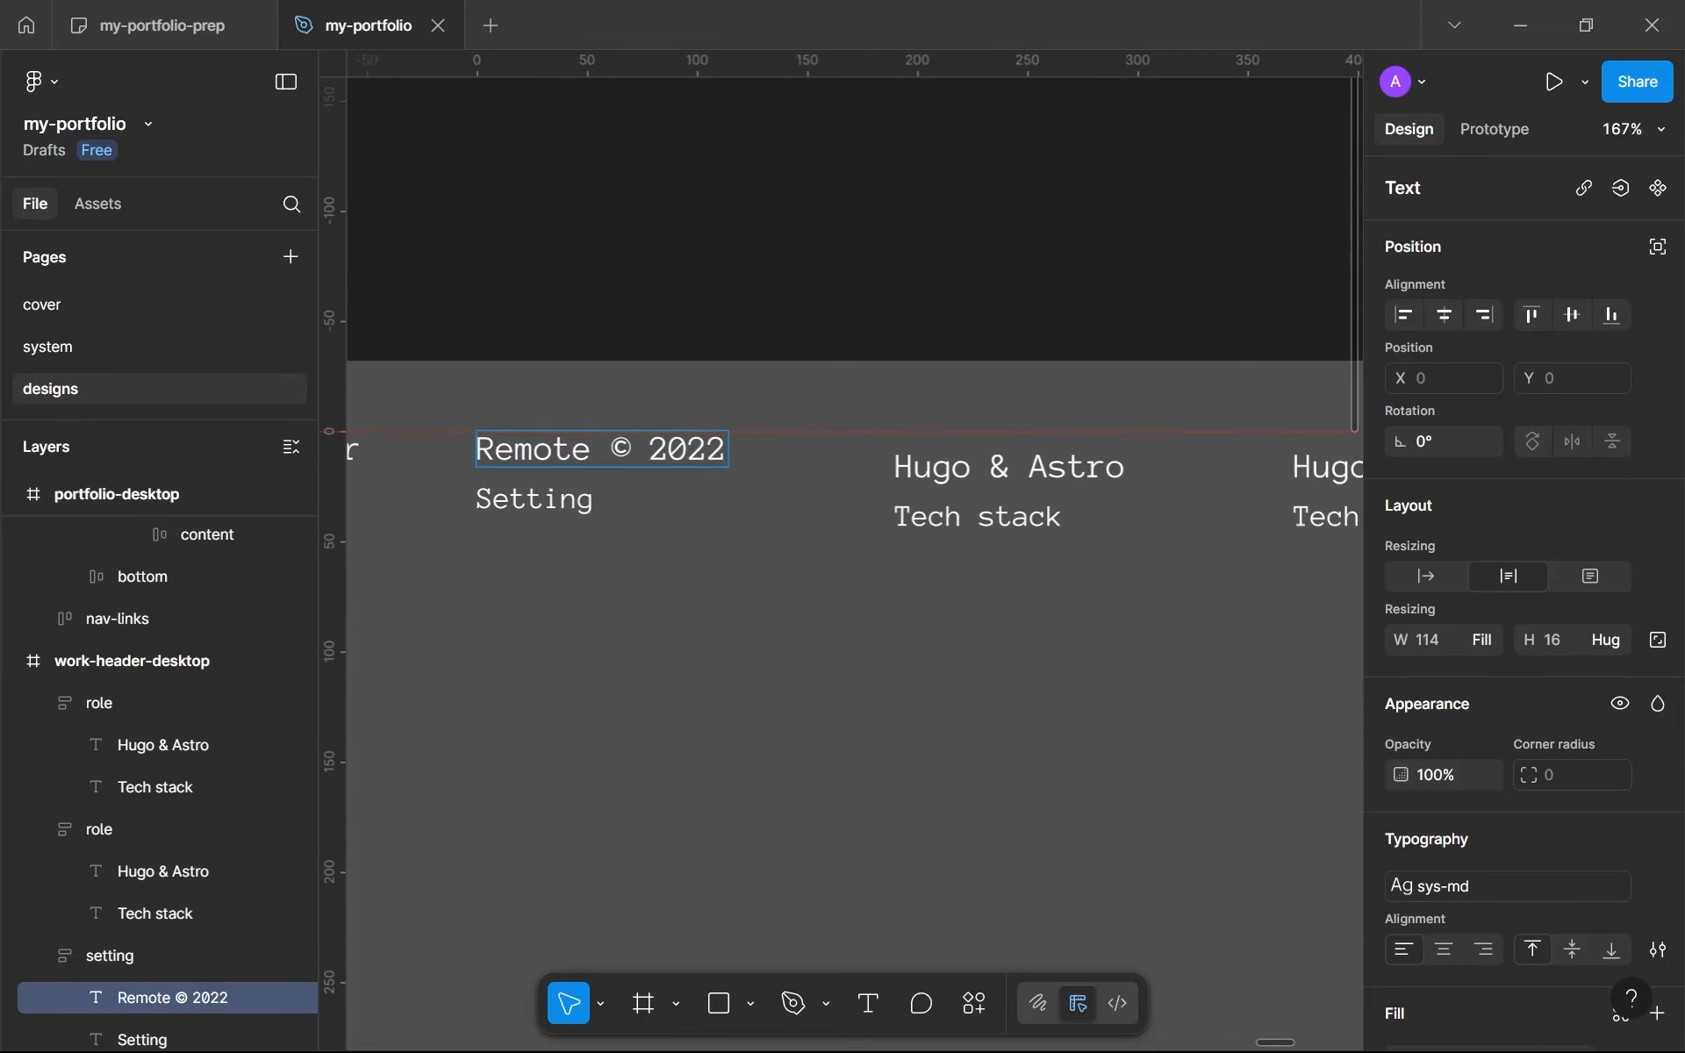
pyautogui.scroll(-5, 667, 464)
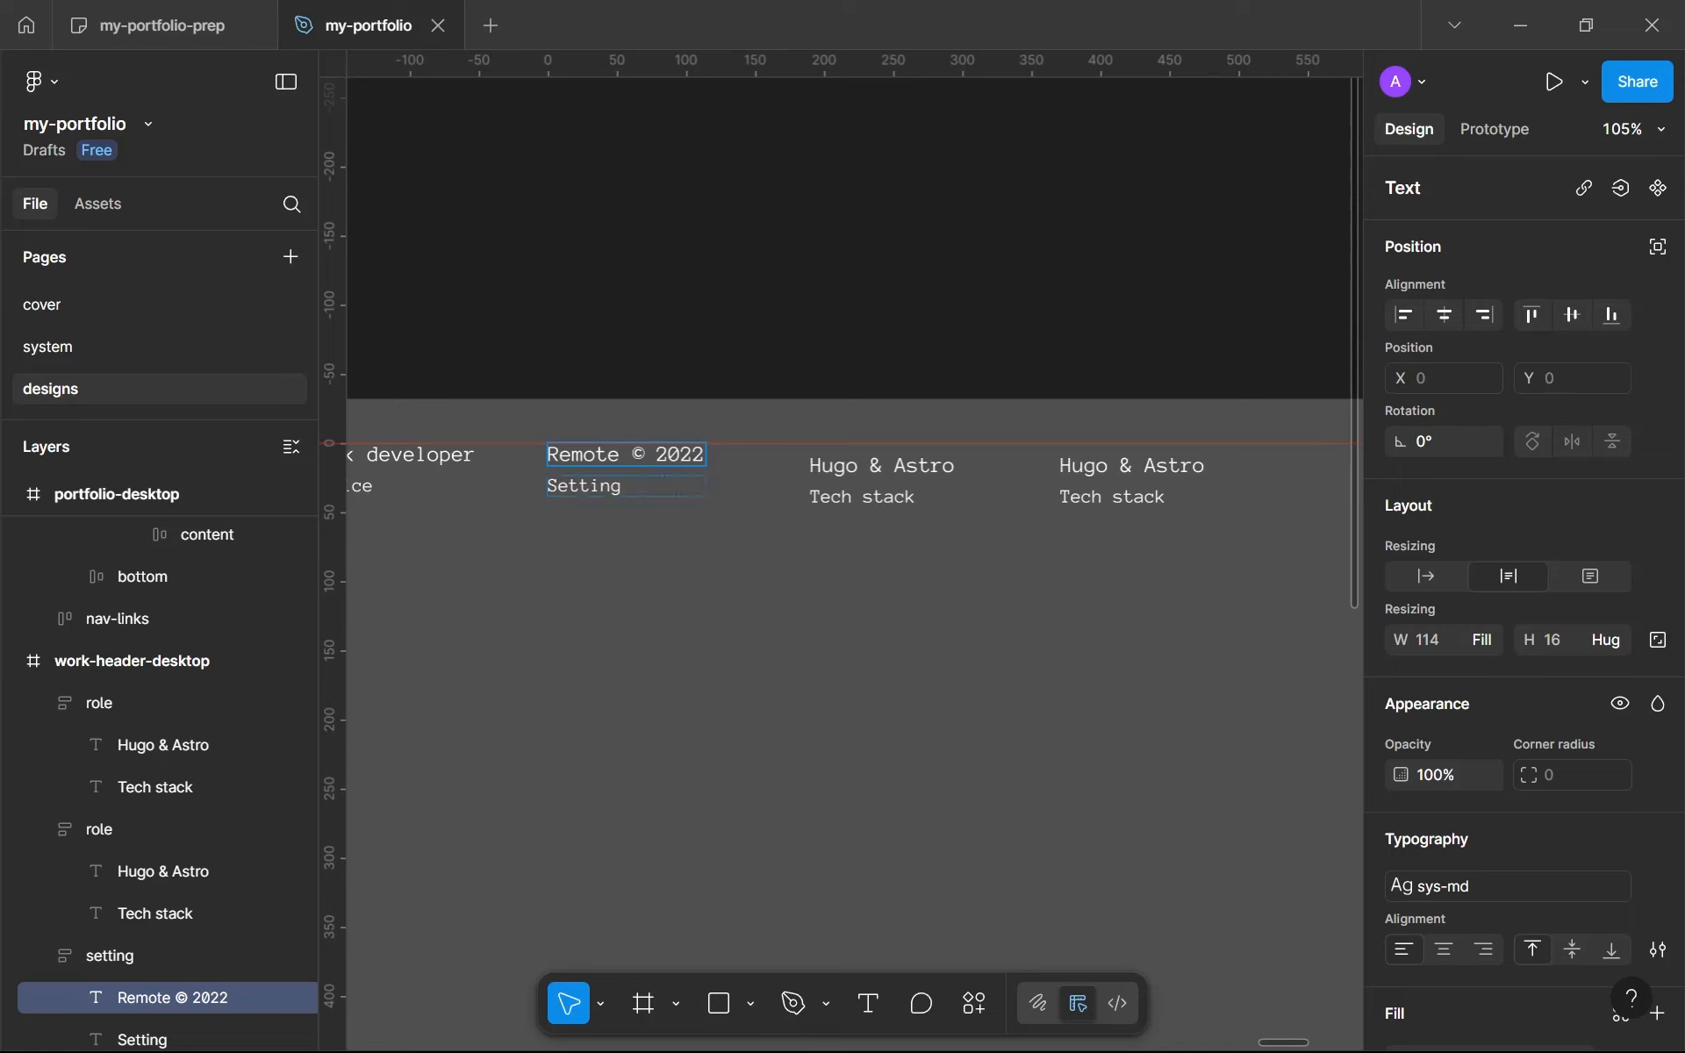
pyautogui.doubleClick(665, 485)
pyautogui.write('L')
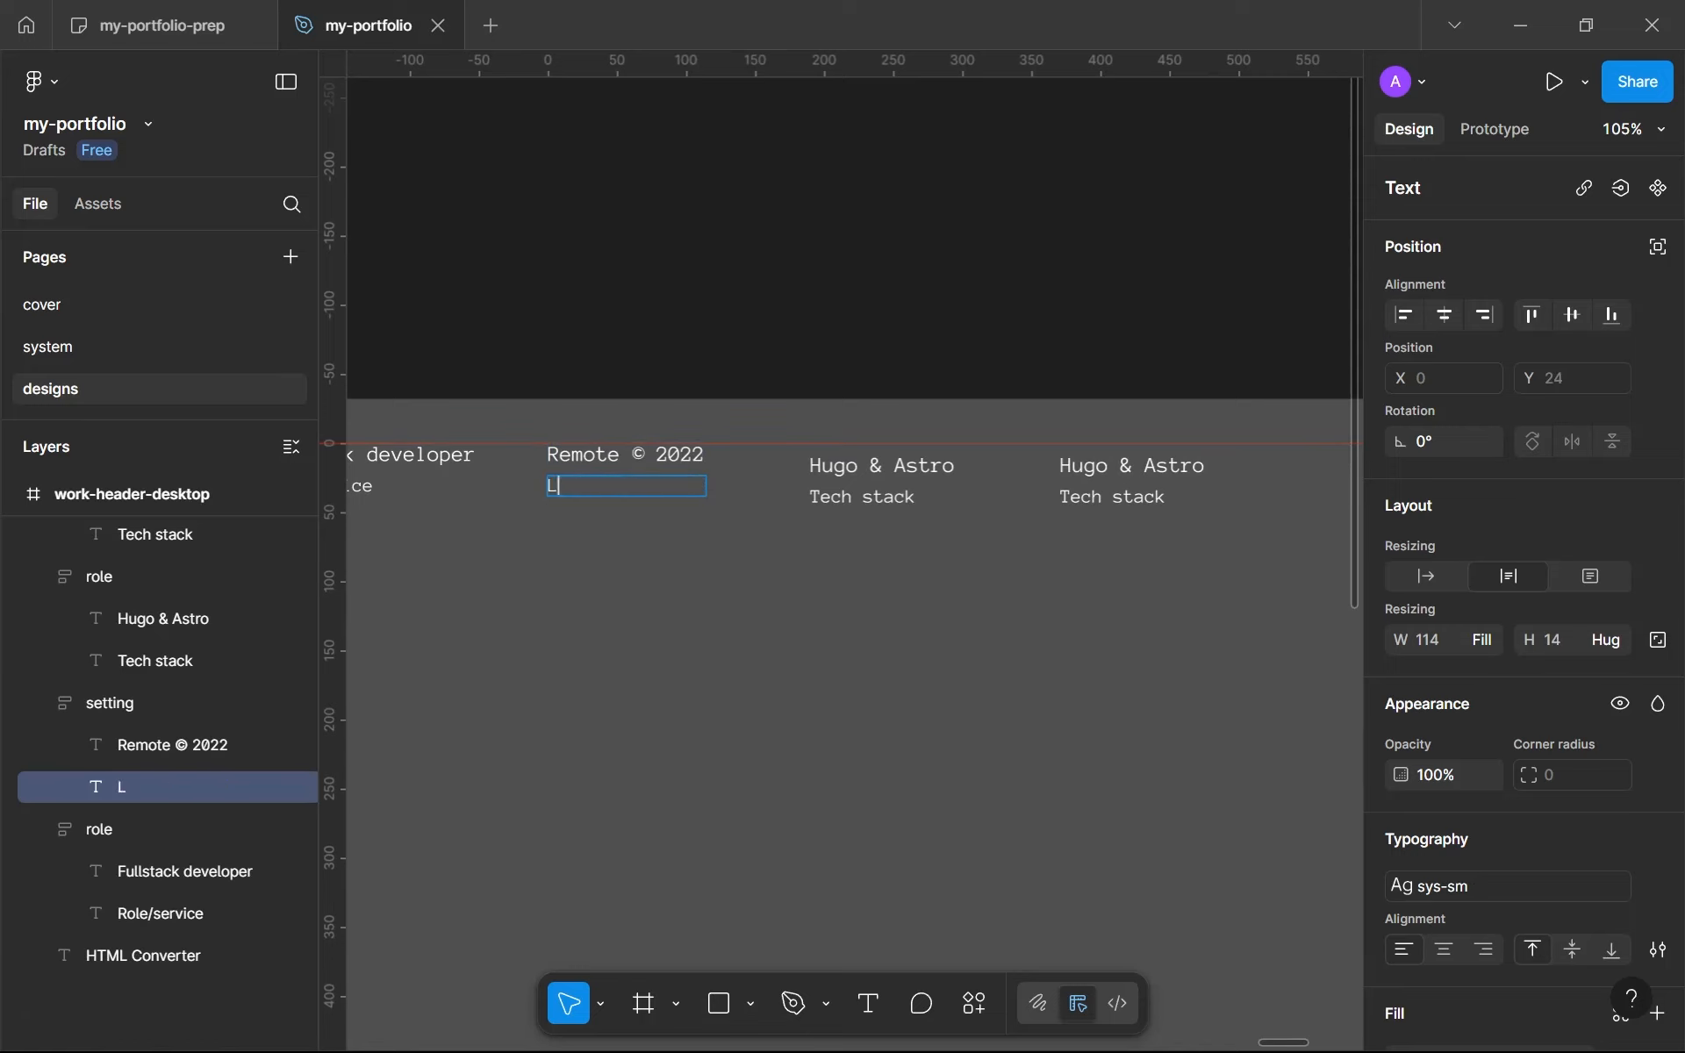
pyautogui.write('ocatio')
pyautogui.hotkey('ctrl', 'z')
pyautogui.hotkey('ctrl', 'z')
# Step: Replace the Tech stack label of the rightmost duplicated entry with Completion
pyautogui.click(1102, 497)
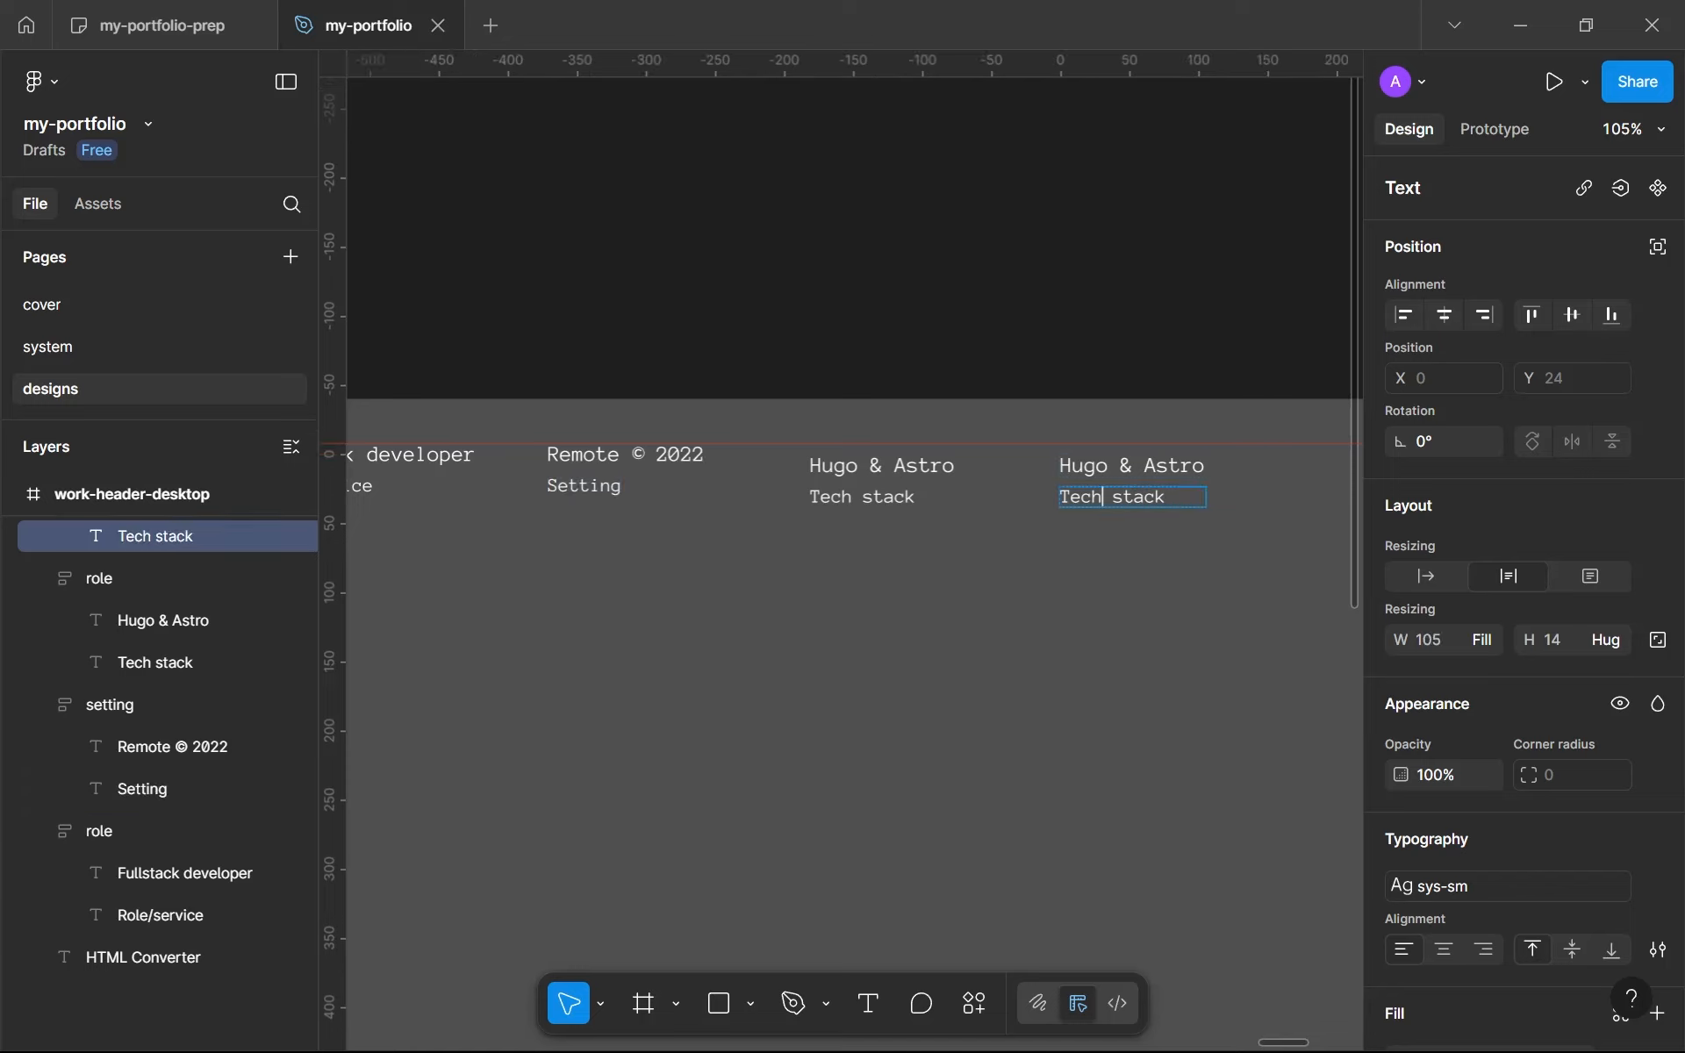
pyautogui.hotkey('ctrl', 'a')
pyautogui.write('Project')
pyautogui.hotkey('ctrl', 'a')
pyautogui.write('Cp,[')
pyautogui.press('BackSpace')
pyautogui.press('BackSpace')
pyautogui.press('BackSpace')
pyautogui.press('BackSpace')
pyautogui.write('Completion')
# Step: Replace the Hugo & Astro text above the Completion label with 14 days
pyautogui.click(1122, 465)
pyautogui.hotkey('ctrl', 'a')
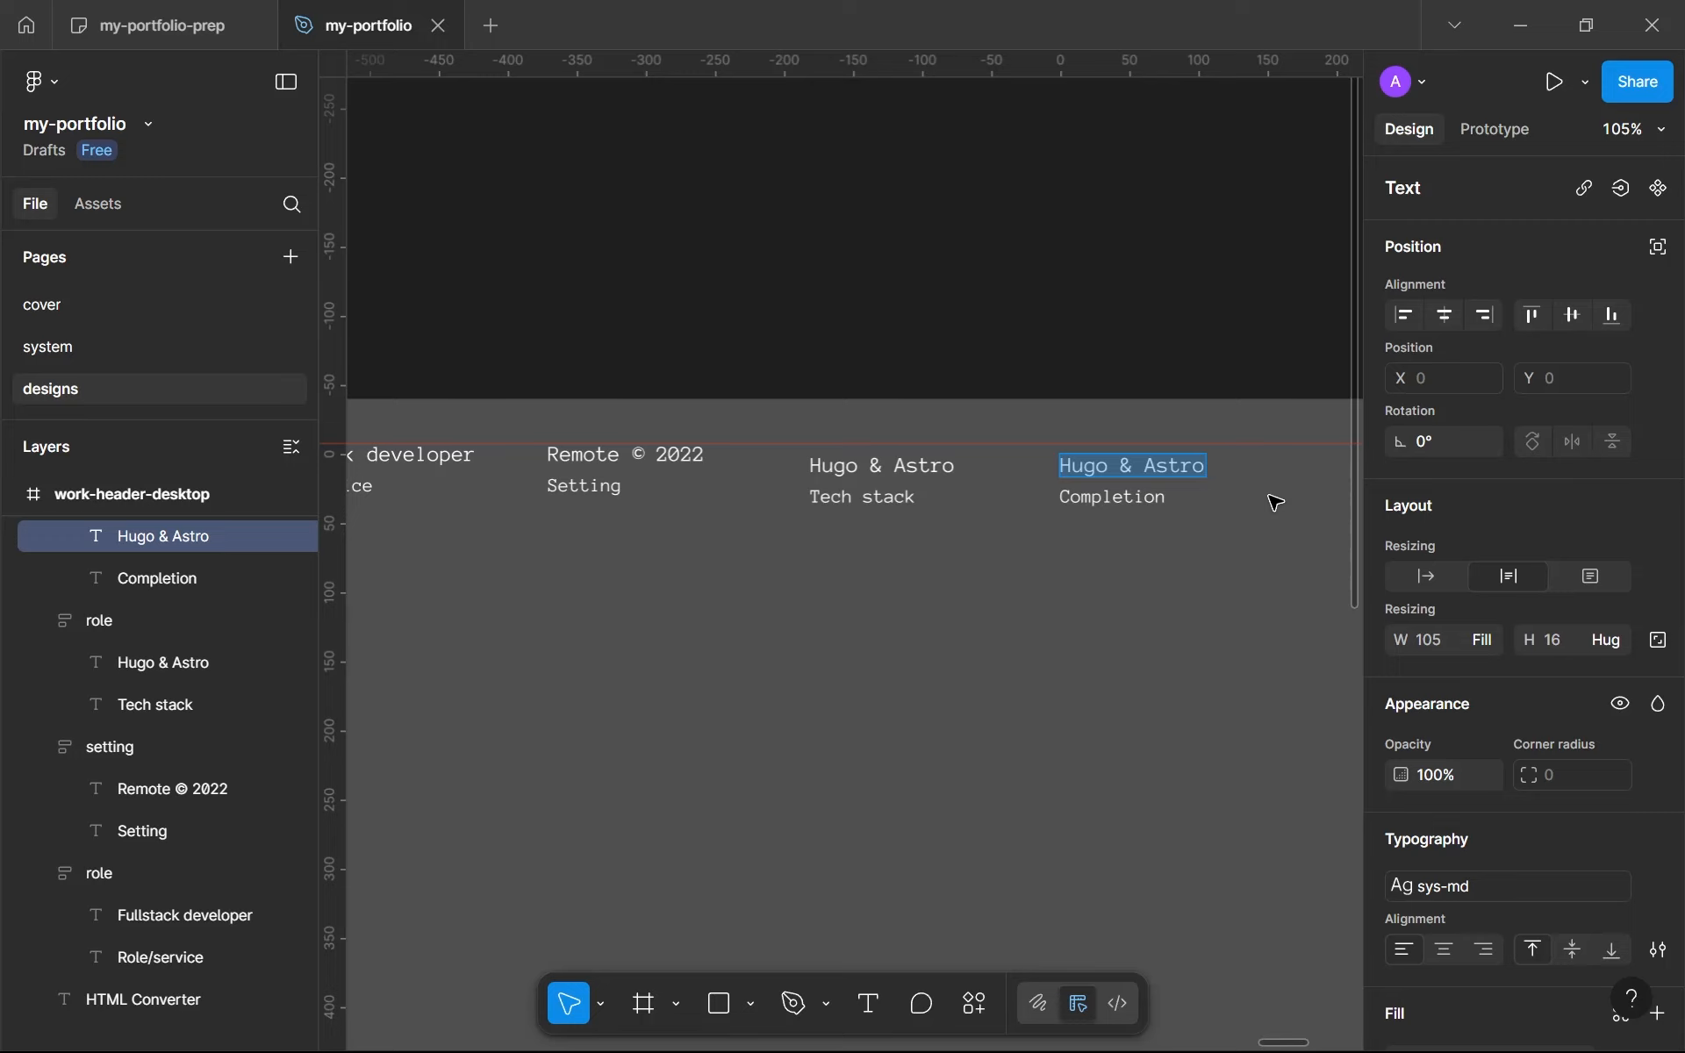
pyautogui.write('14 days')
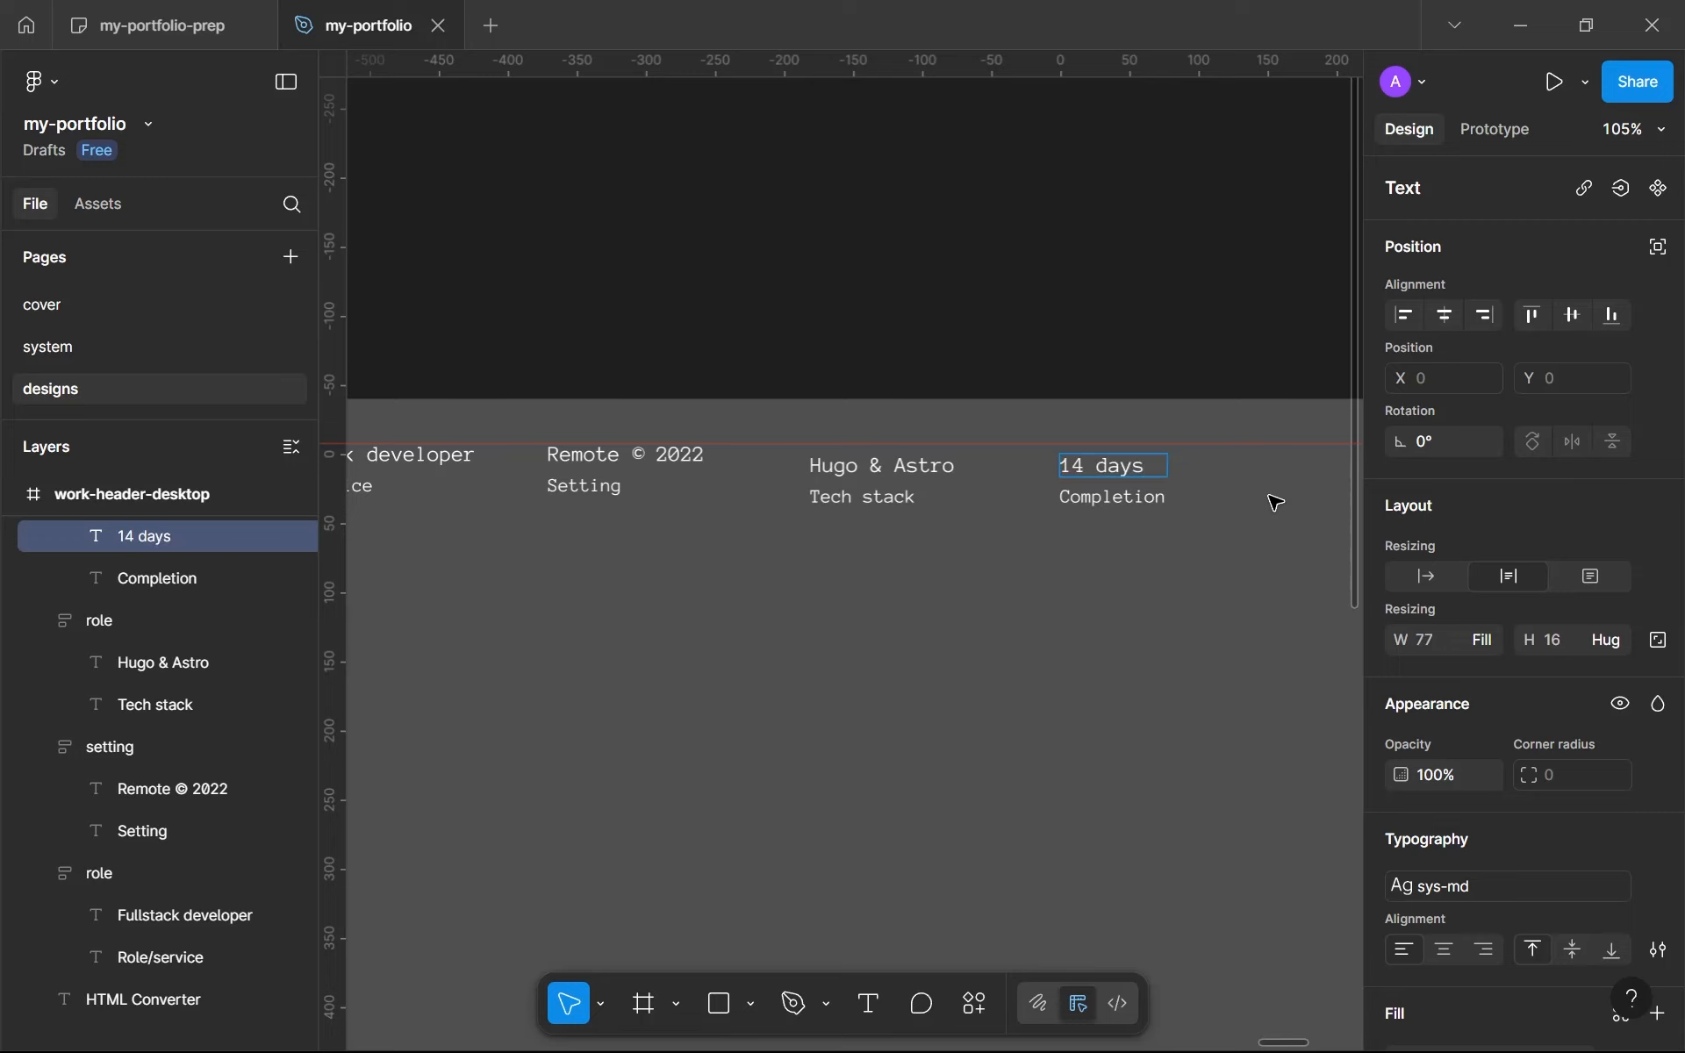
pyautogui.press('Escape')
pyautogui.press('Escape')
# Step: Place a duplicate of the 14 days entry to its right at X 833, Y 40
pyautogui.click(1172, 484)
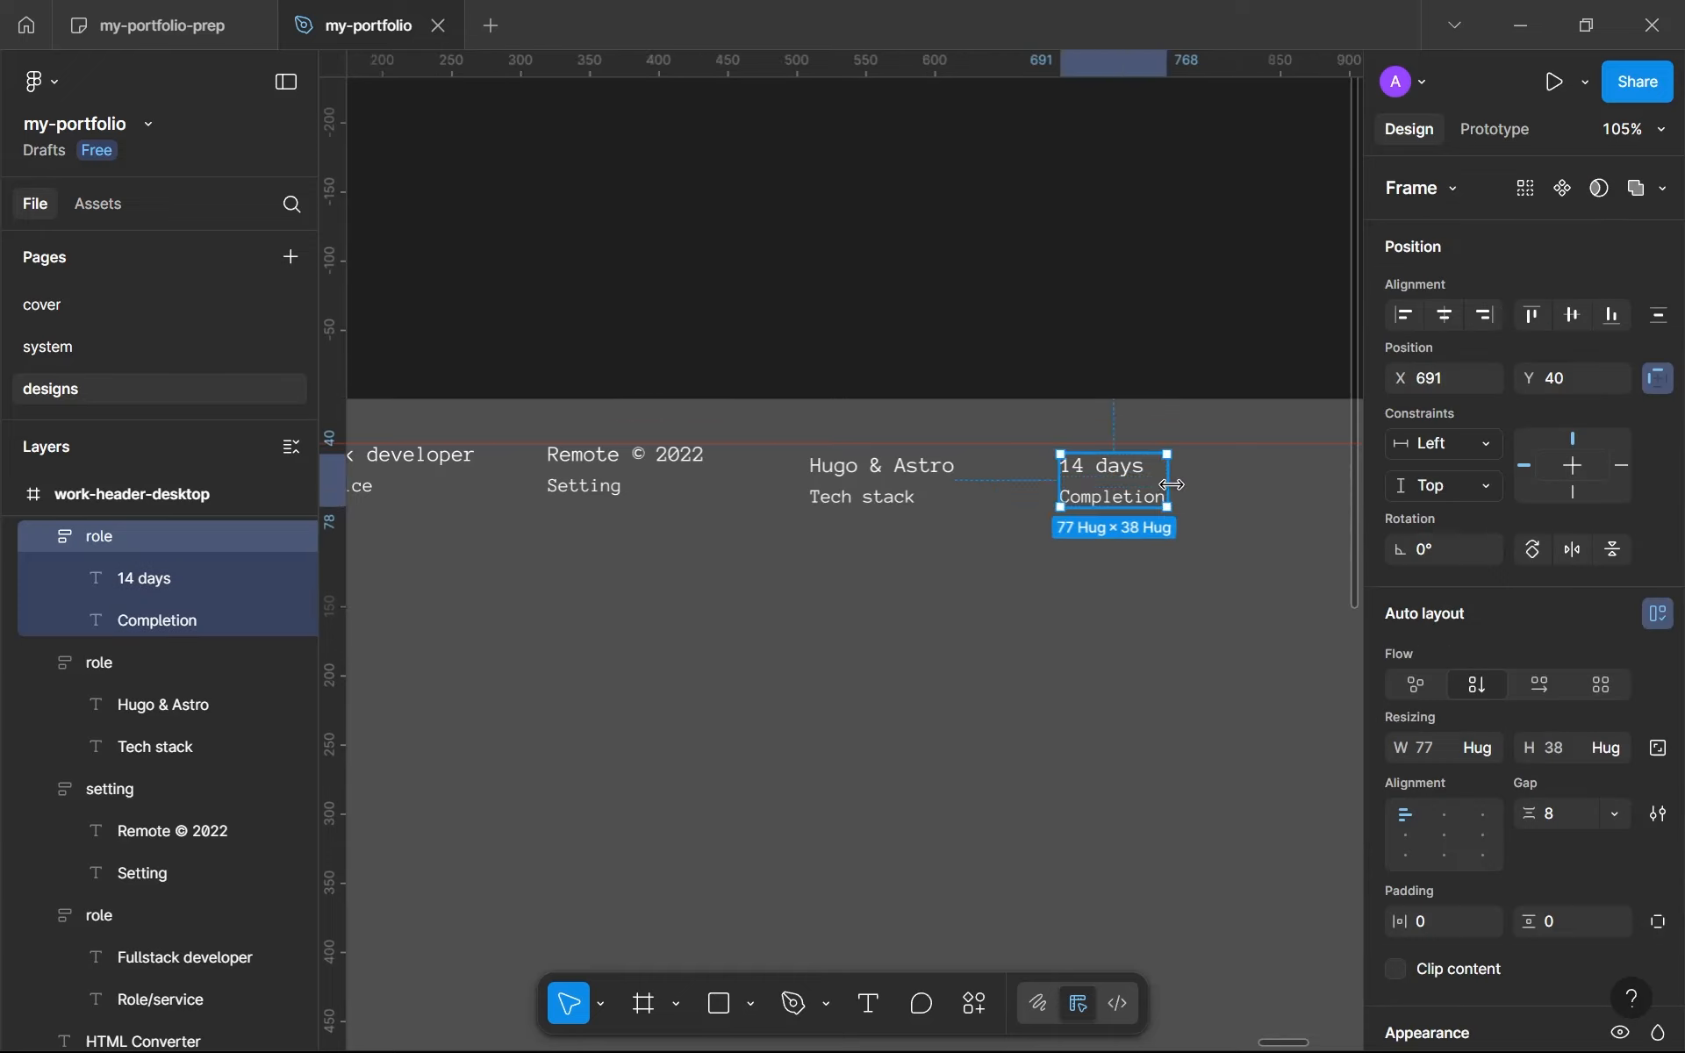
pyautogui.scroll(-3, 963, 462)
pyautogui.moveTo(963, 462); pyautogui.dragTo(1052, 467)
pyautogui.scroll(-3, 1053, 467)
pyautogui.scroll(6, 877, 451)
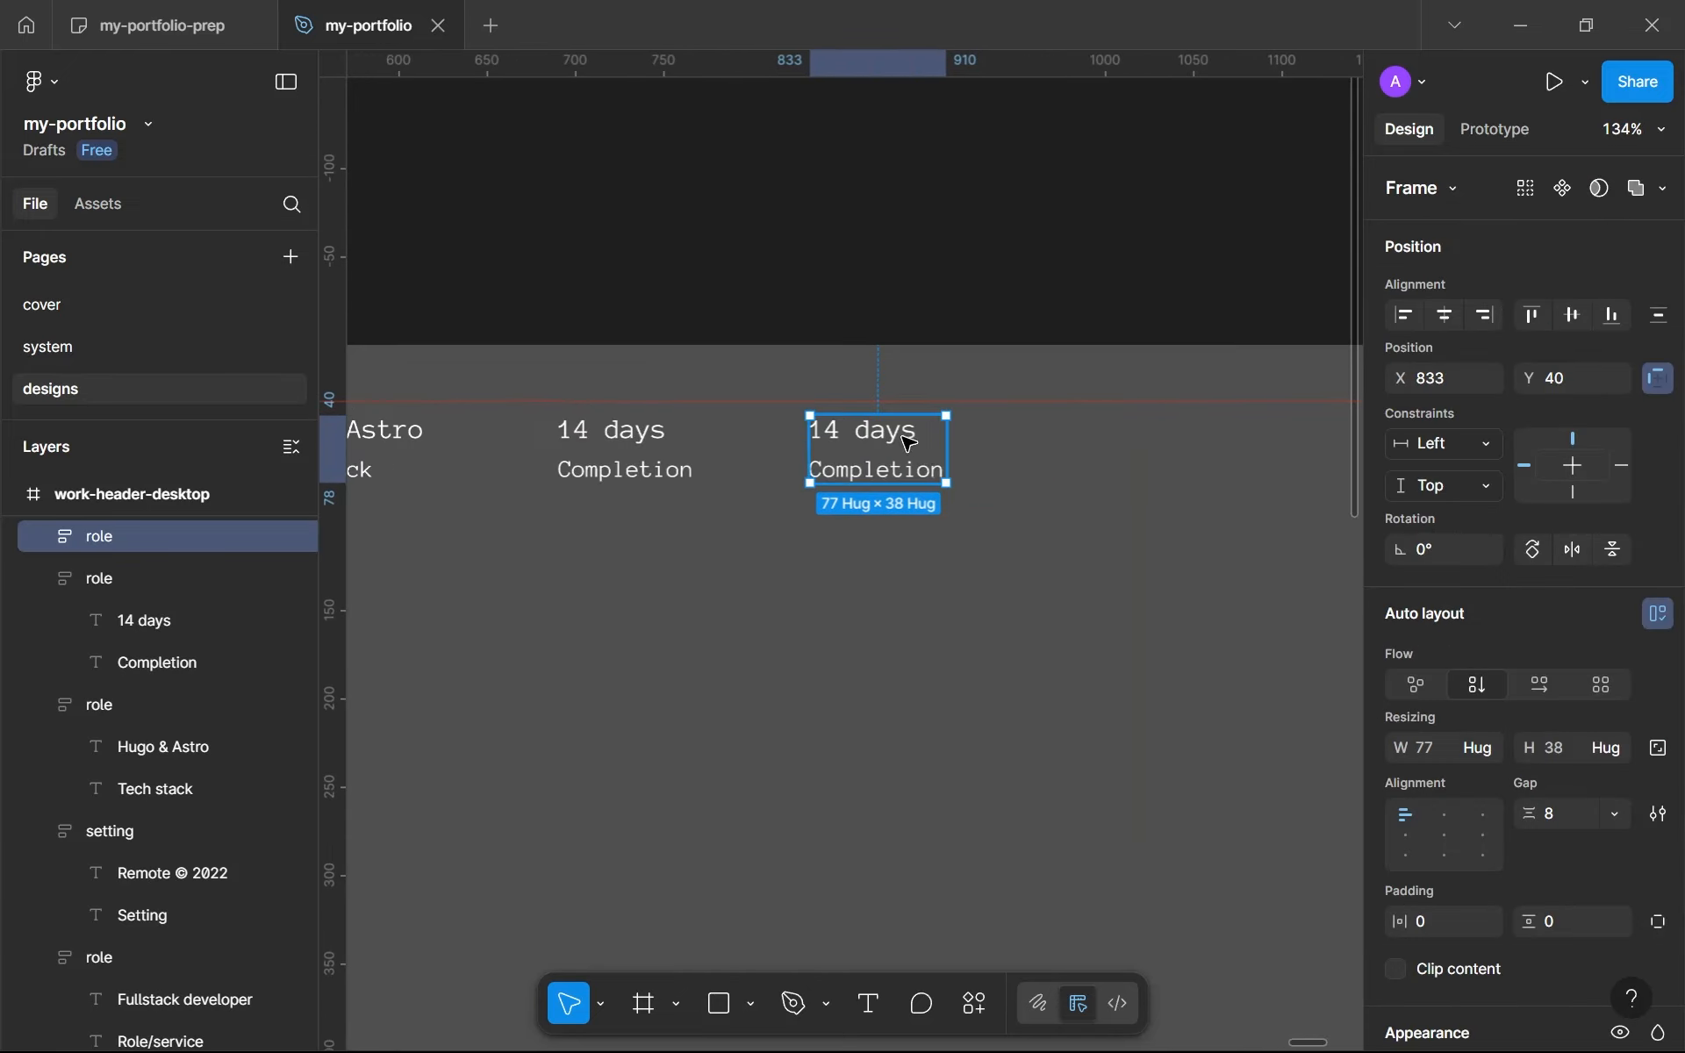
# Step: Replace the Completion label in the new duplicate with Company
pyautogui.doubleClick(879, 435)
pyautogui.press('Return')
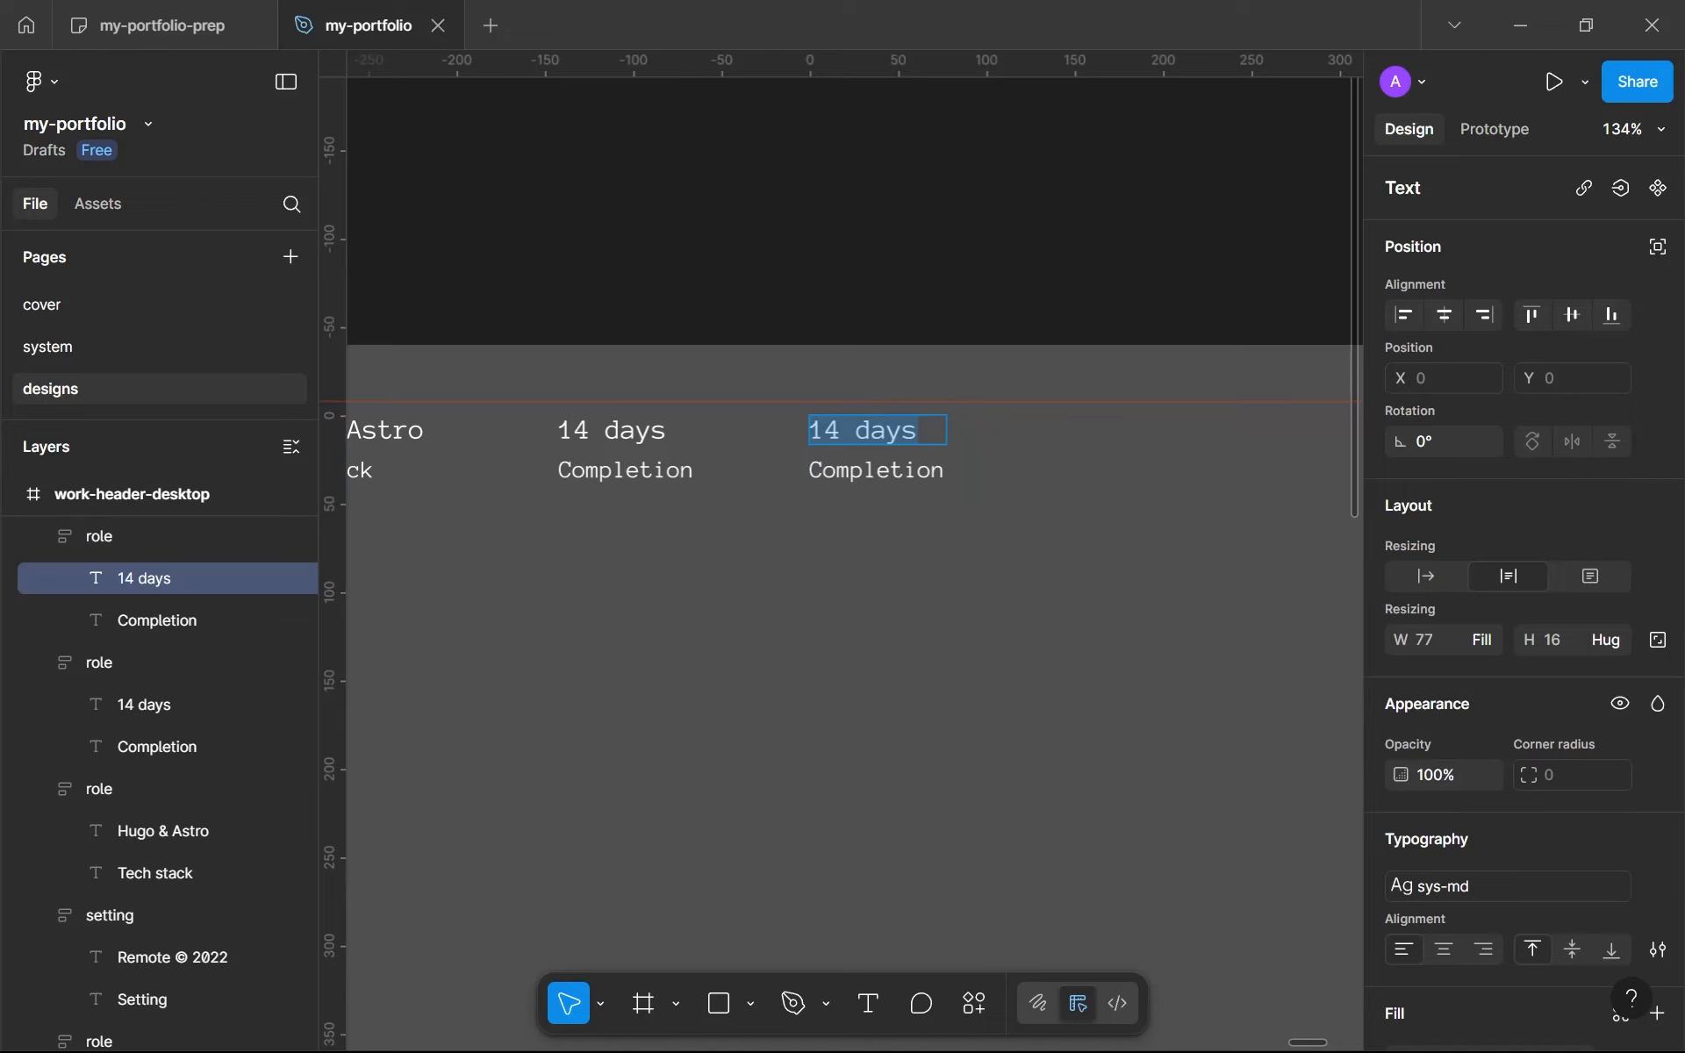
pyautogui.press('Escape')
pyautogui.press('Tab')
pyautogui.press('Return')
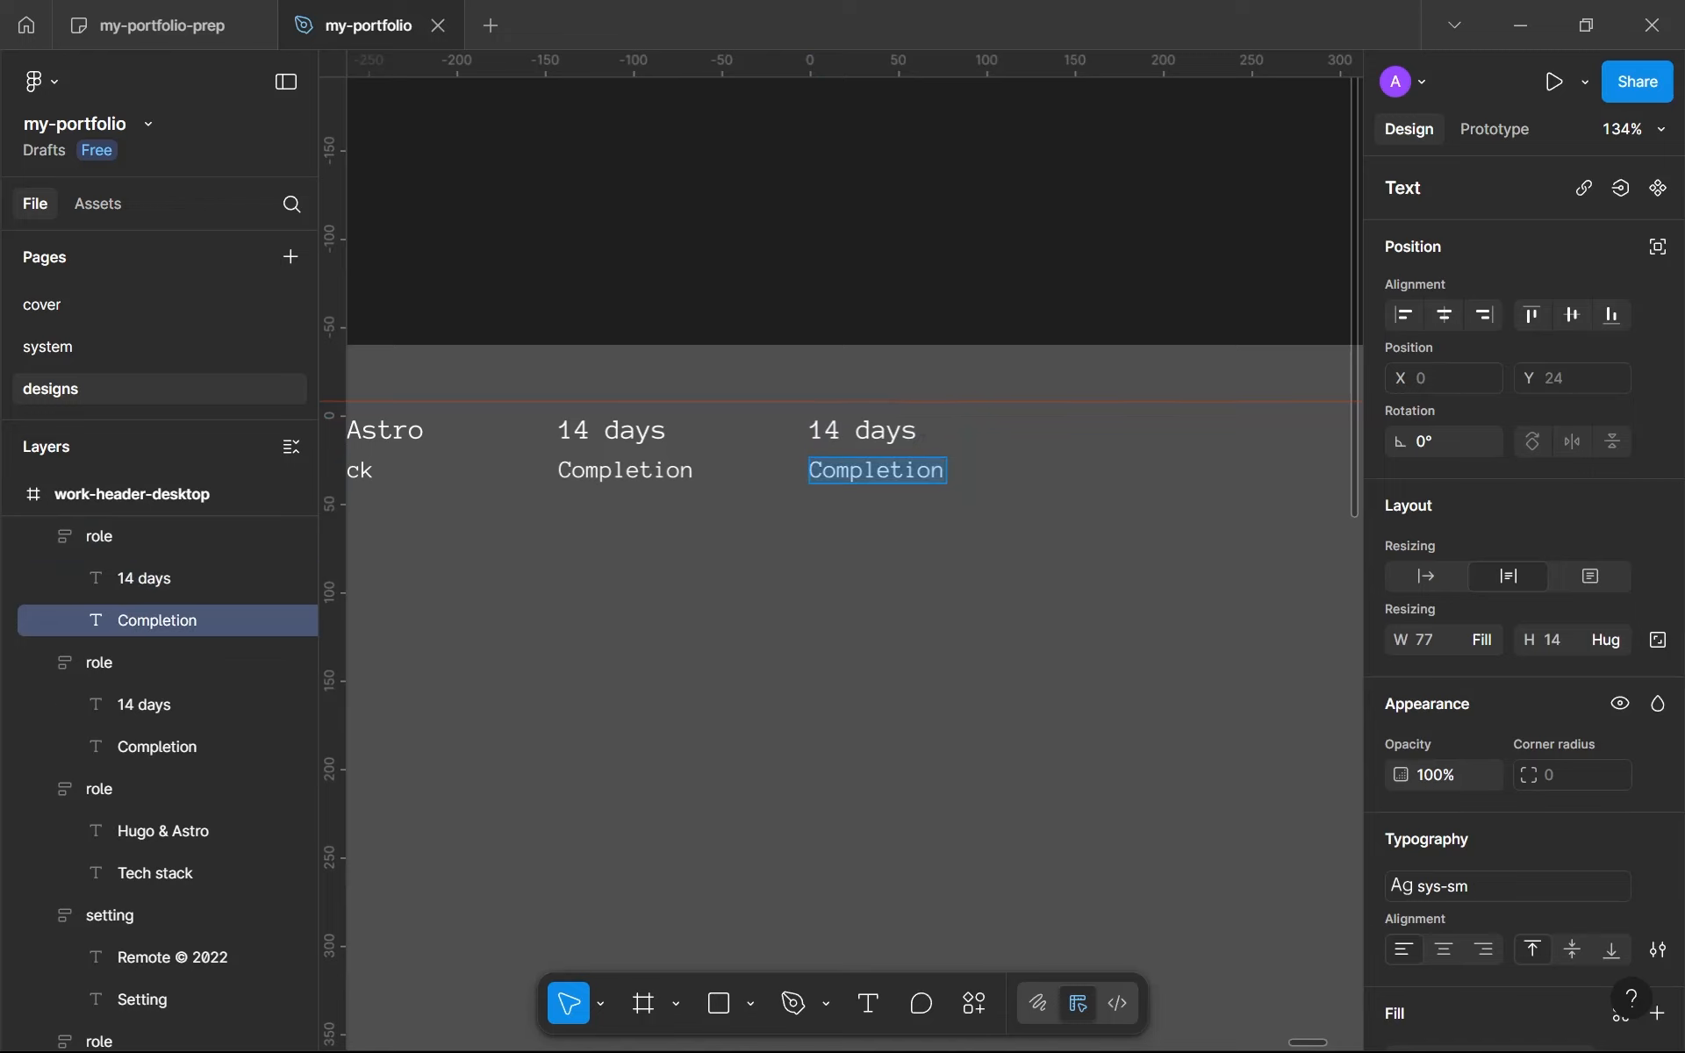
pyautogui.write('C')
pyautogui.write('omap')
pyautogui.press('BackSpace')
pyautogui.press('BackSpace')
pyautogui.write('pany')
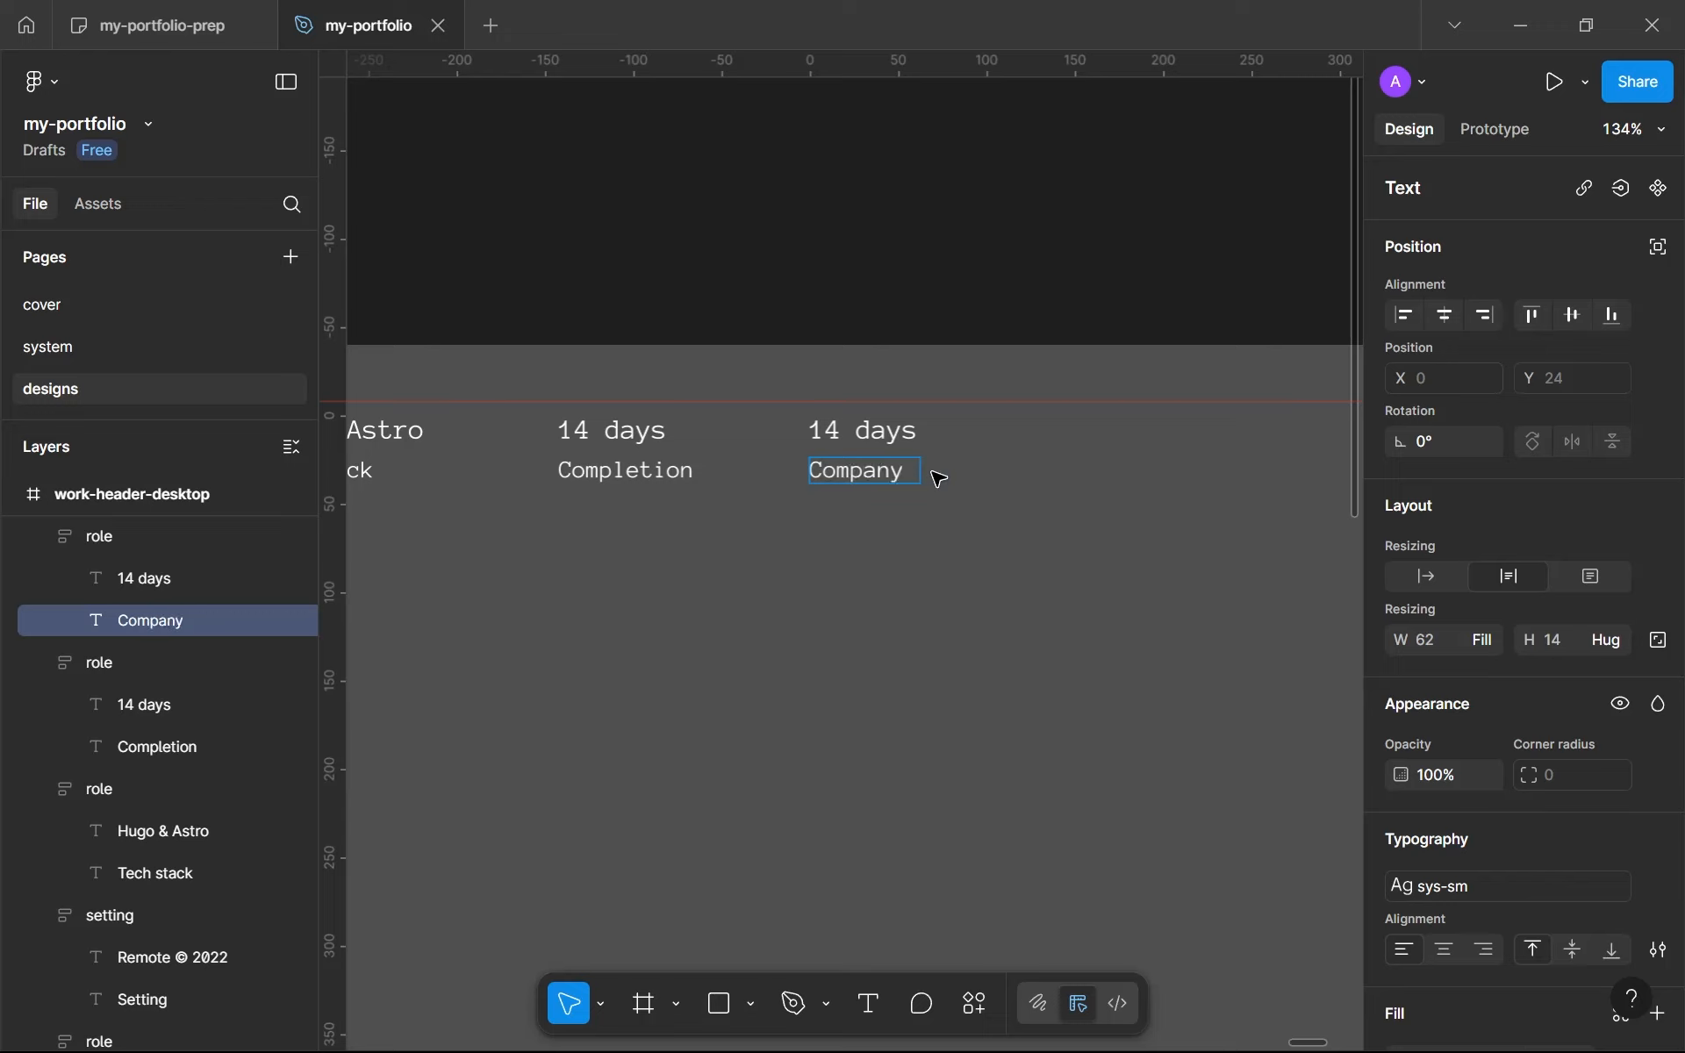
# Step: Replace the 14 days text above the Company label with HTML Converter
pyautogui.press('Escape')
pyautogui.hotkey('shift', 'Tab')
pyautogui.press('Return')
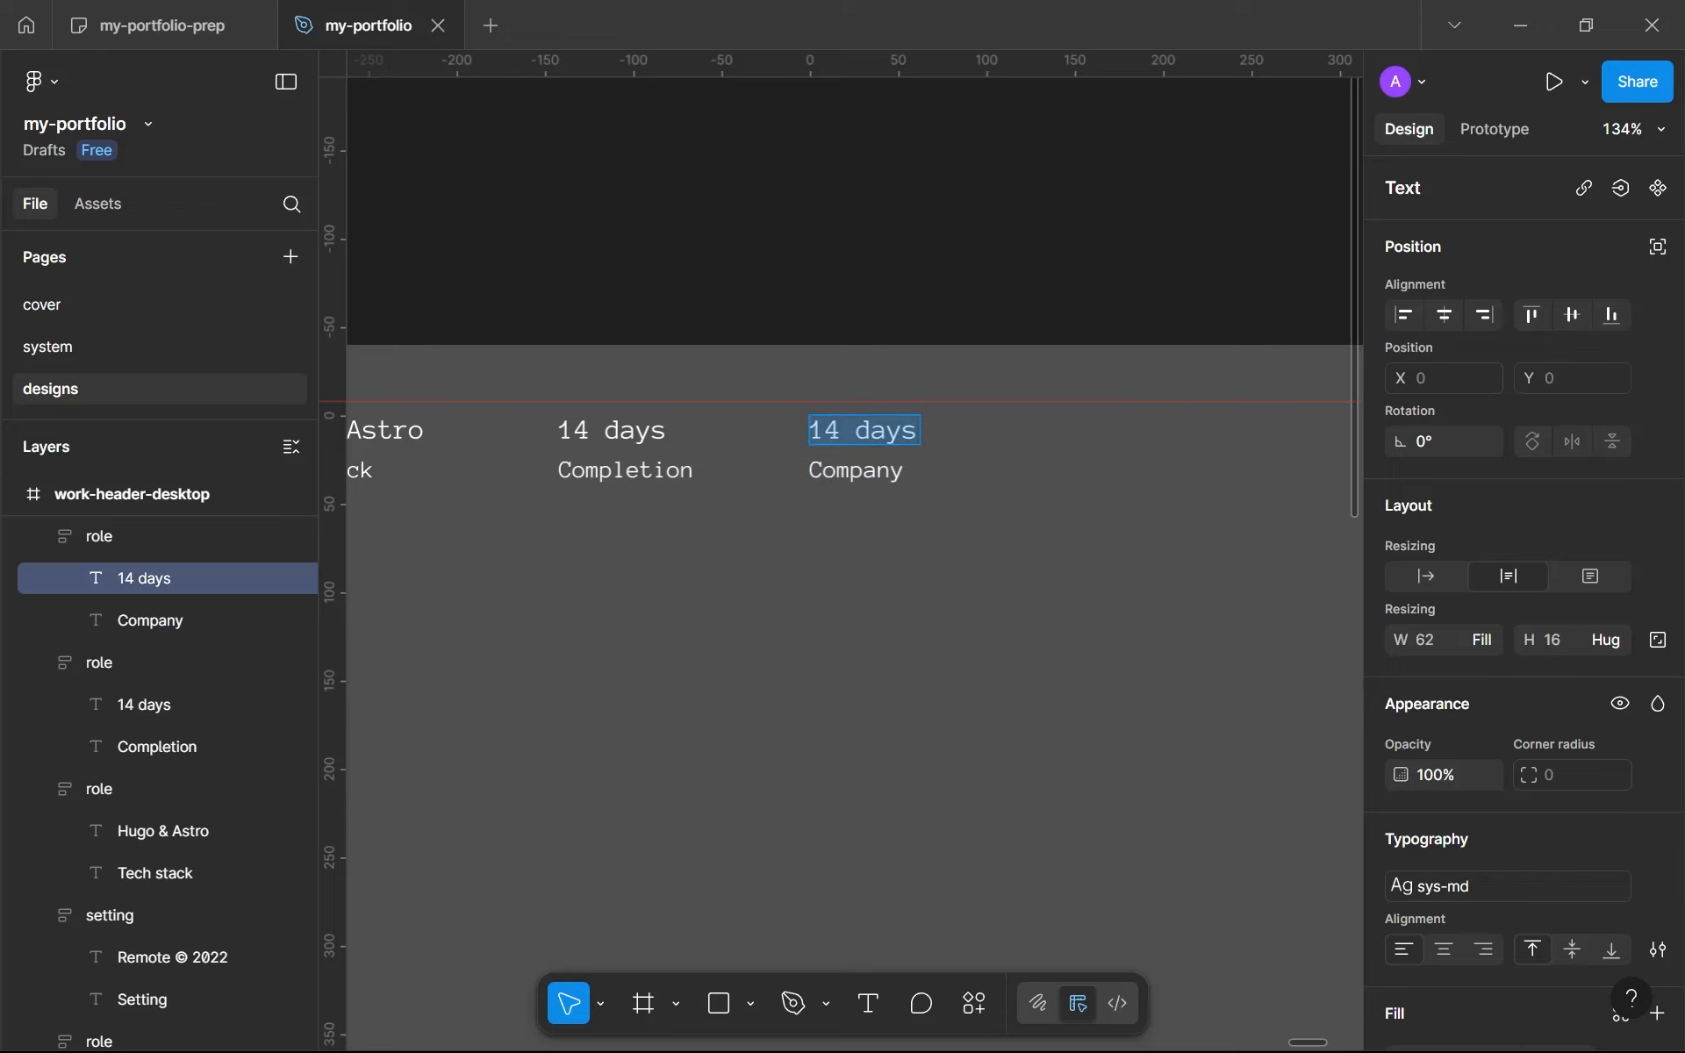
pyautogui.write('HTML Converter')
pyautogui.press('Escape')
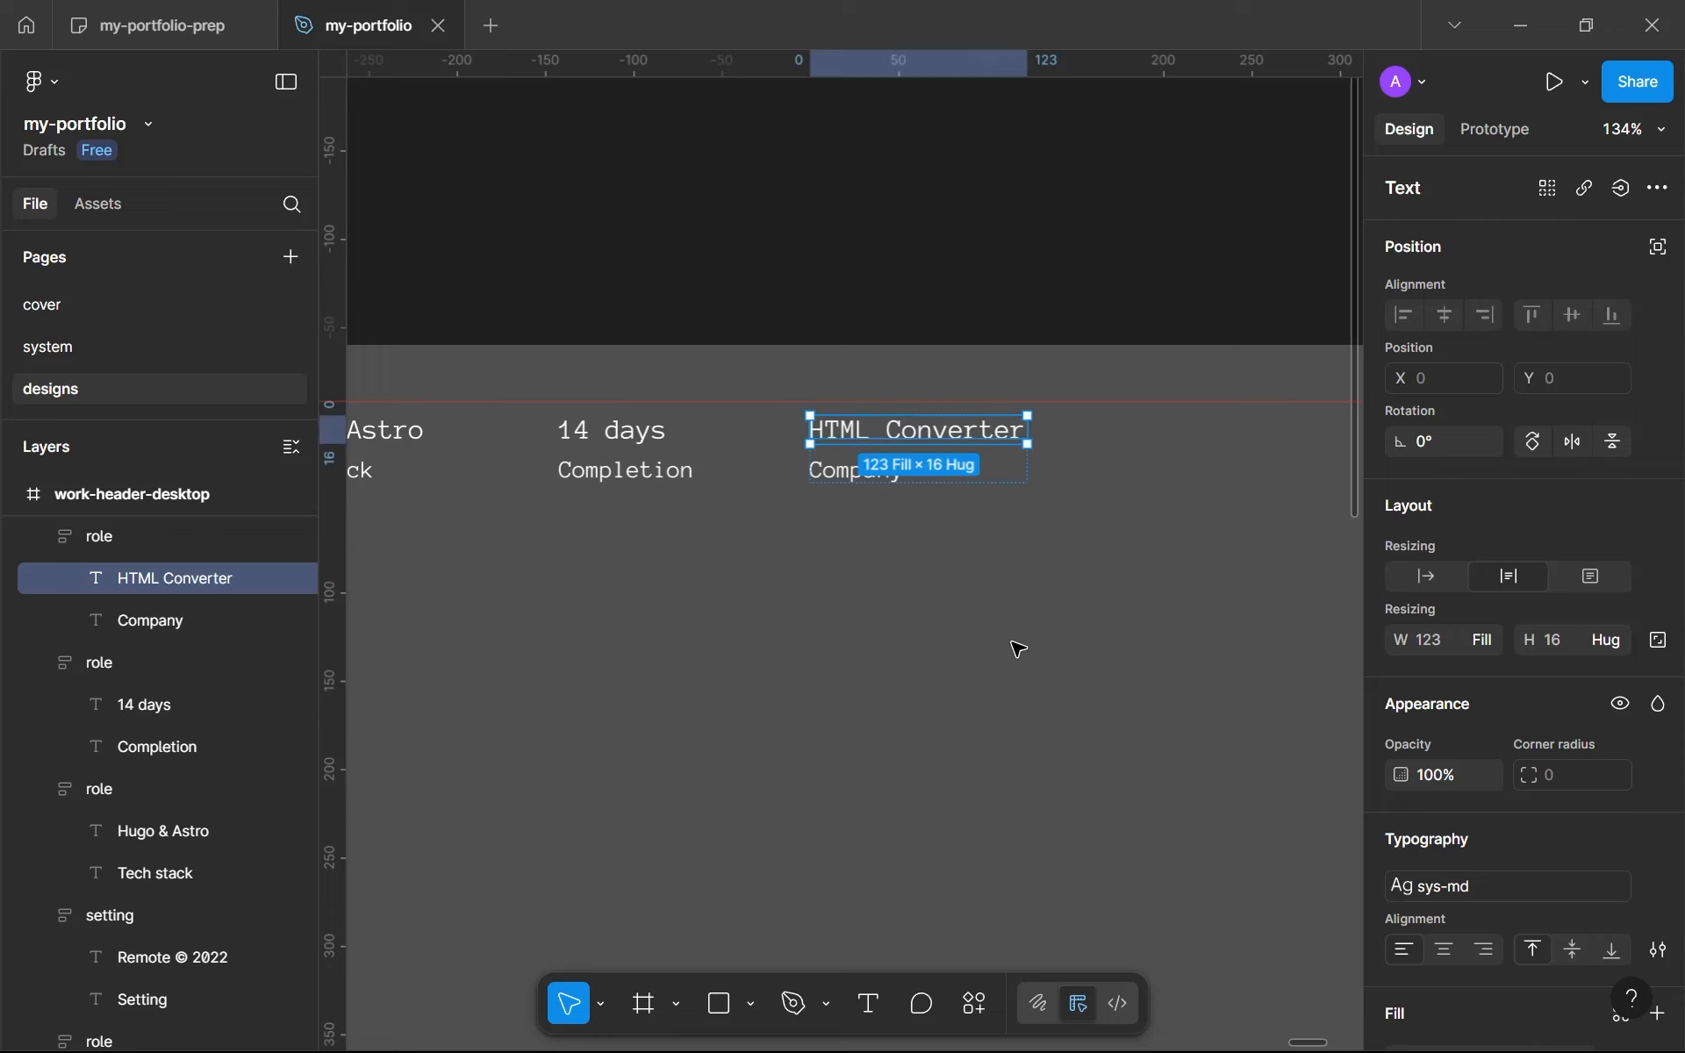
pyautogui.hotkey('shift', '1')
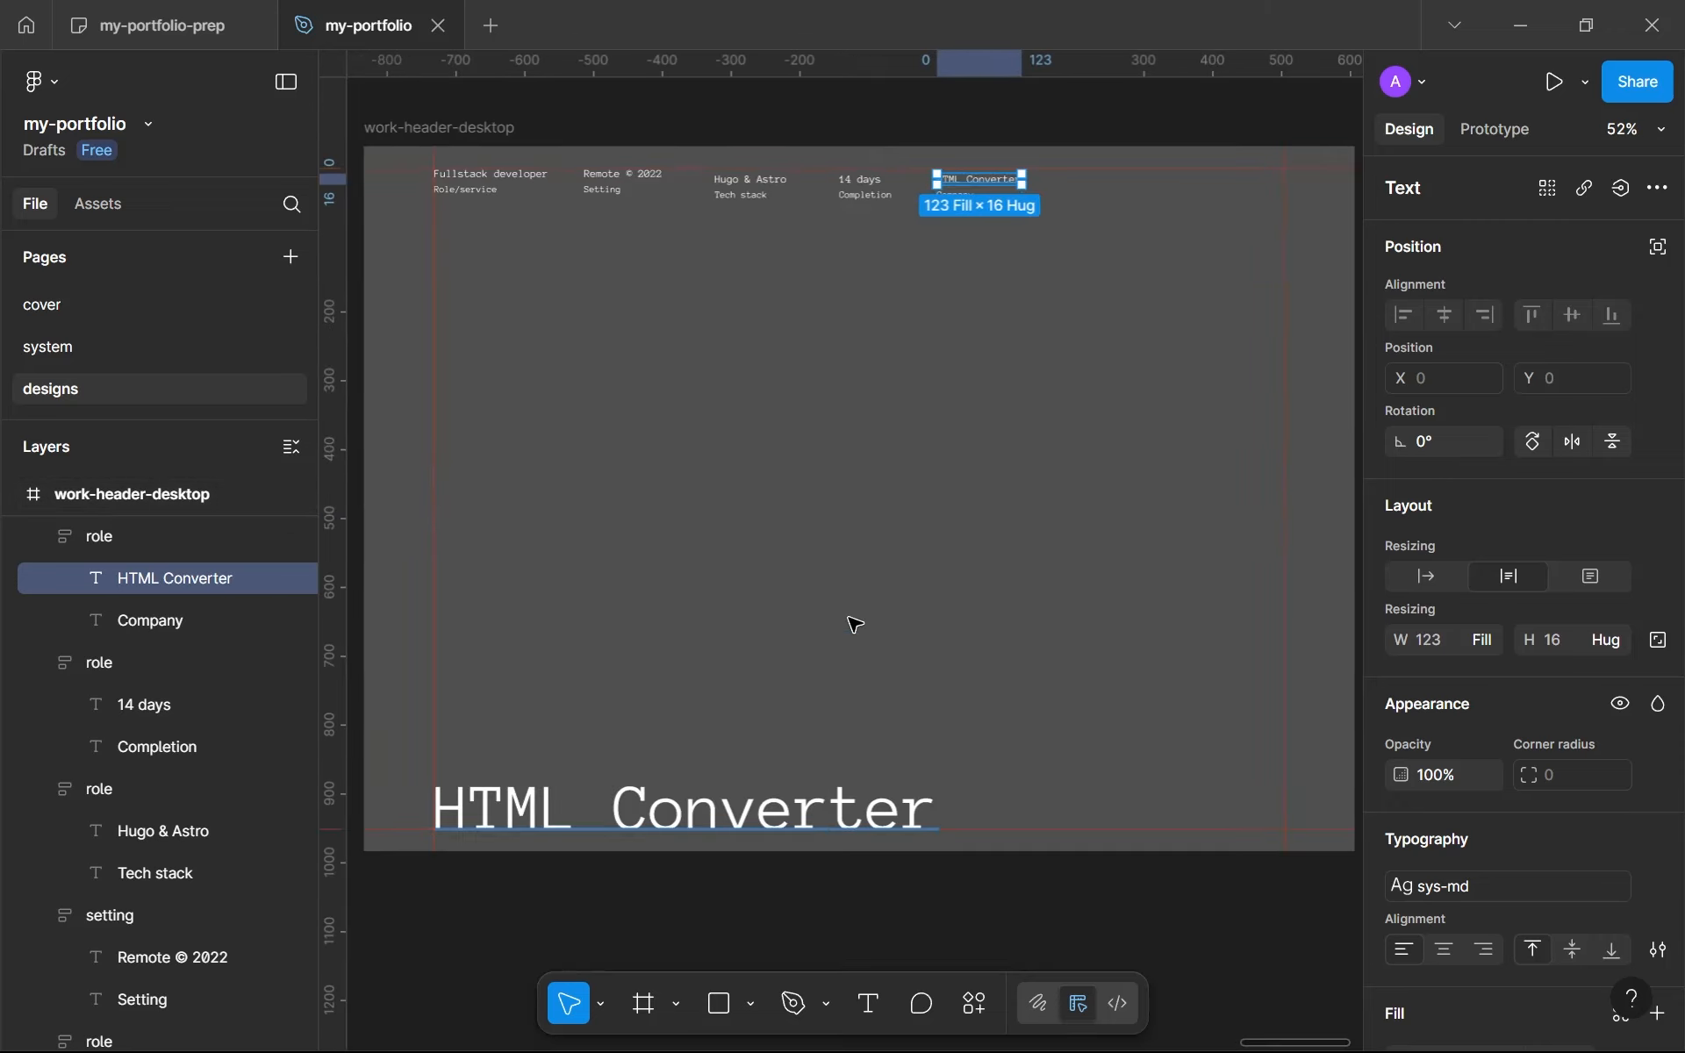
# Step: Move the Company entry toward the header's right margin guide, to X 1195, Y 37
pyautogui.click(858, 779)
pyautogui.click(904, 368)
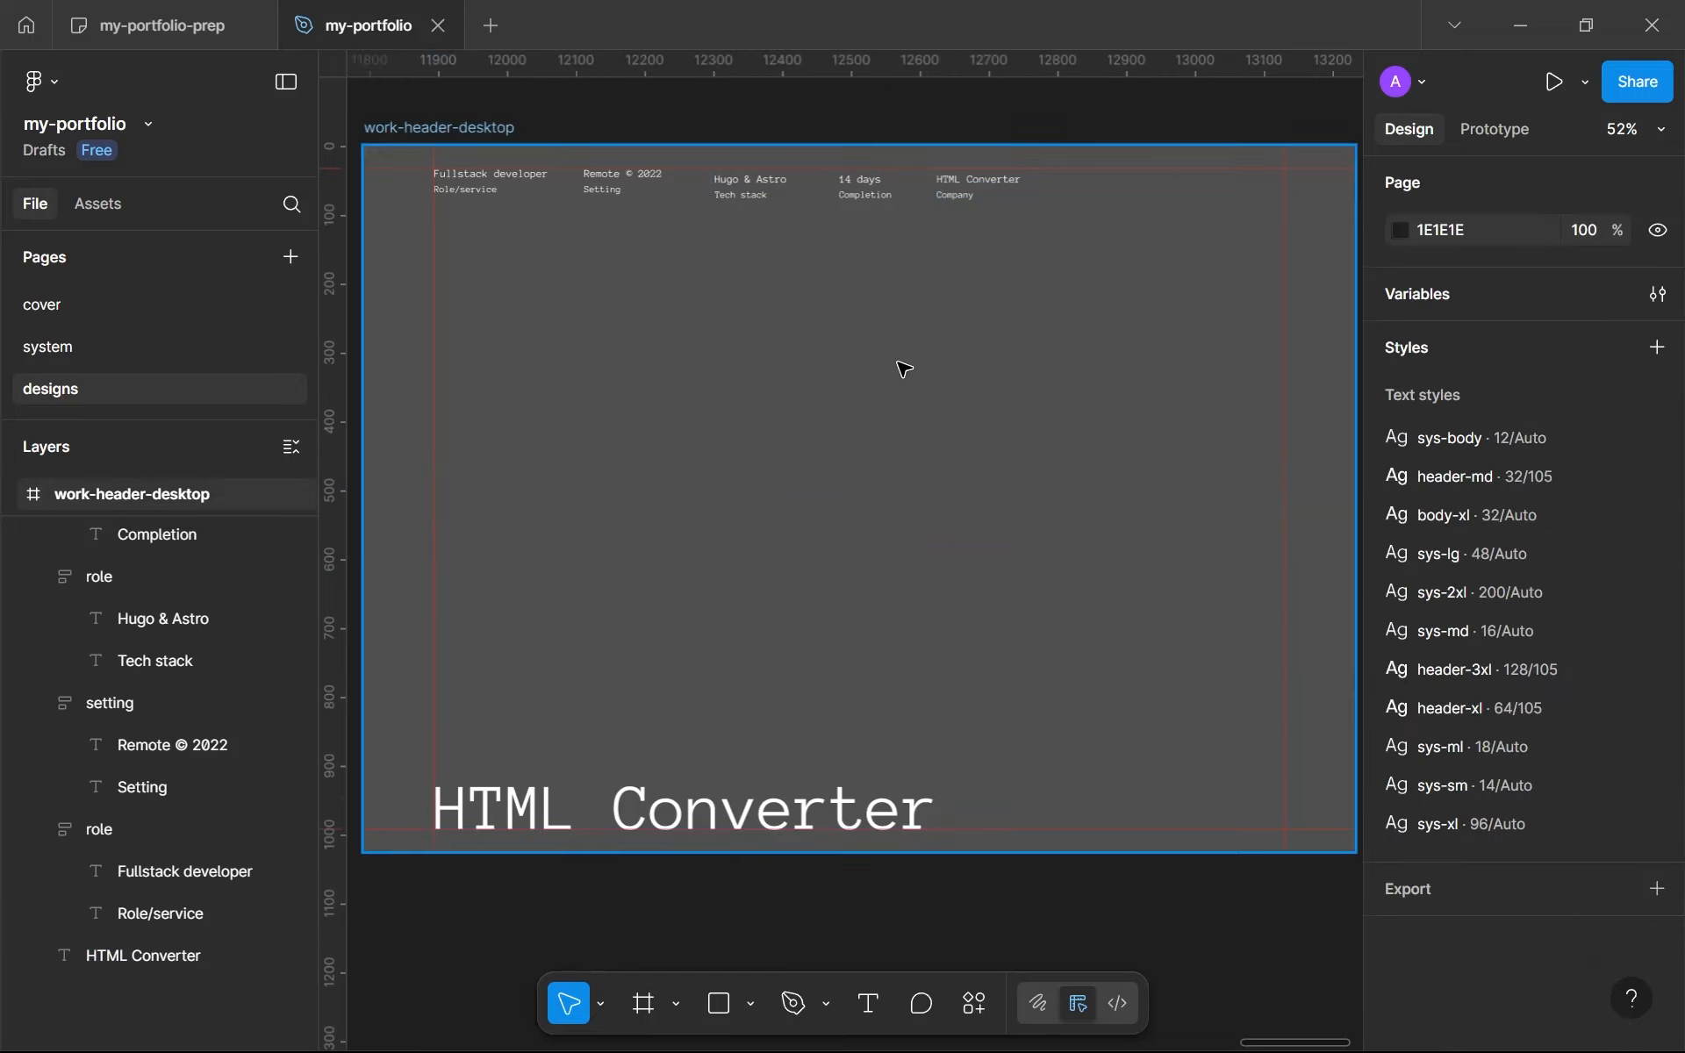
pyautogui.keyDown('ctrl'); pyautogui.scroll(3, 782, 624); pyautogui.keyUp('ctrl')
pyautogui.scroll(3, 895, 417)
pyautogui.click(895, 432)
pyautogui.moveTo(965, 458); pyautogui.dragTo(1237, 437)
pyautogui.scroll(-5, 1231, 439)
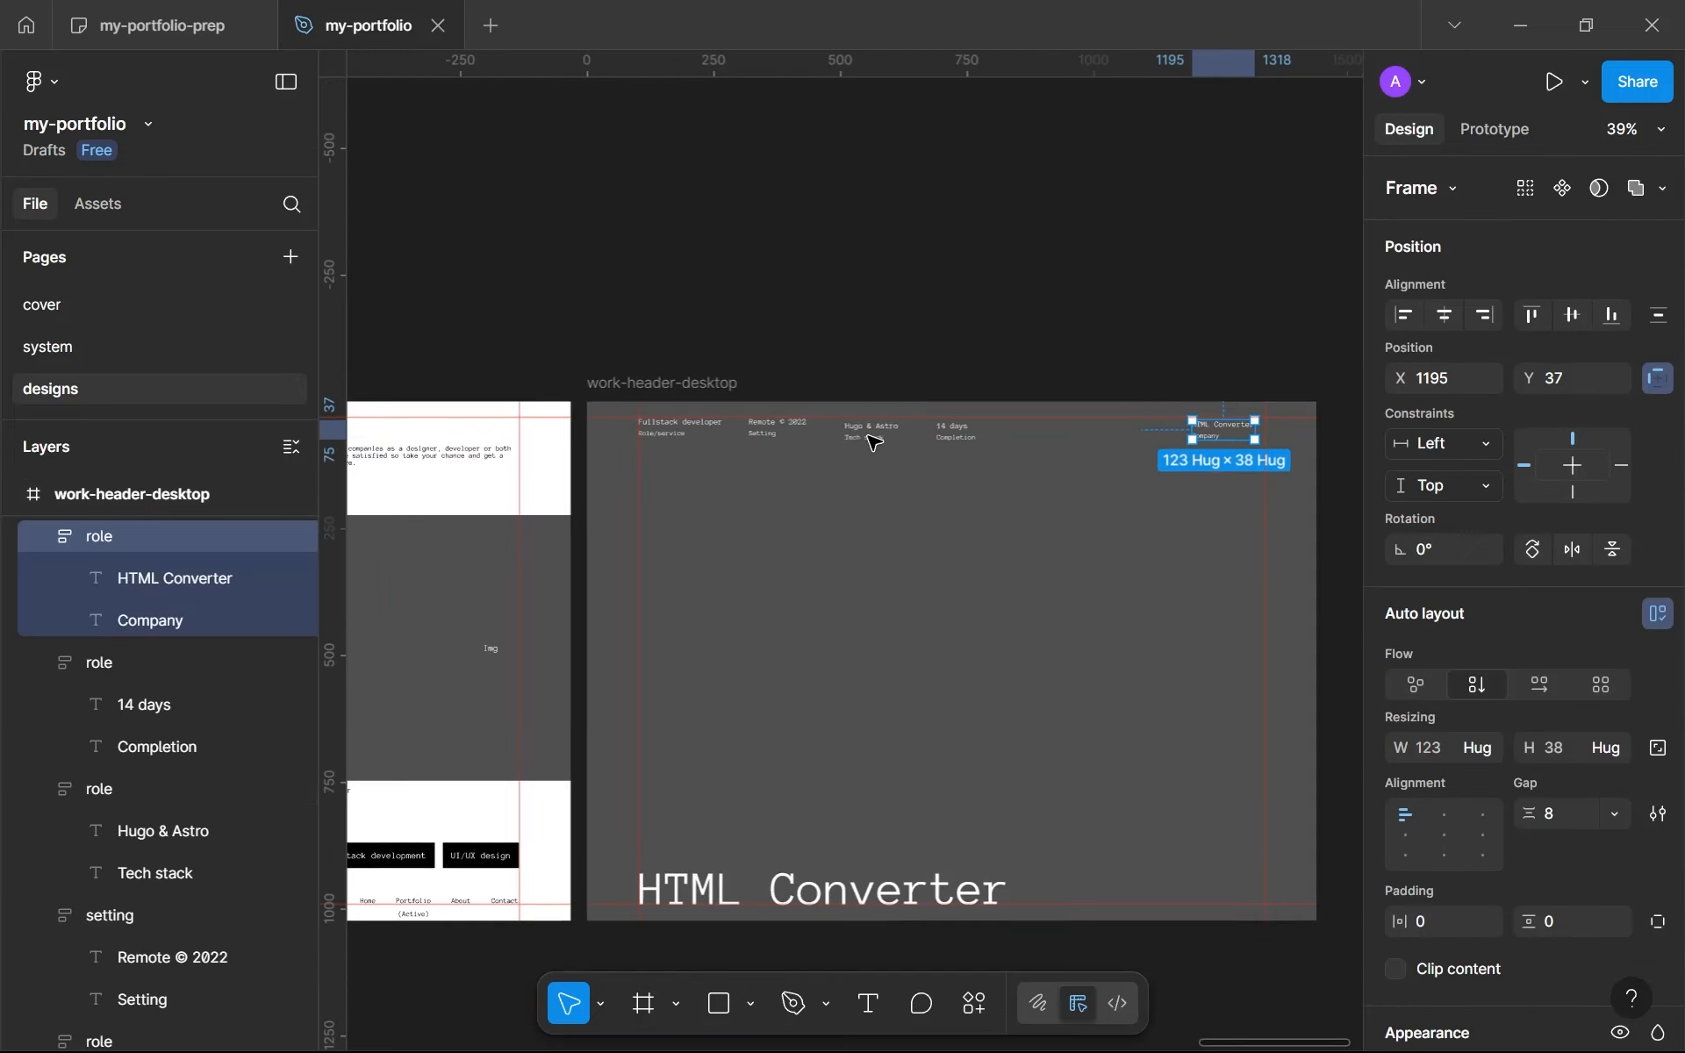
# Step: Rename the duplicated role layers for Hugo & Astro, 14 days and HTML Converter as tech, completion and company
pyautogui.keyDown('shift'); pyautogui.click(952, 429); pyautogui.keyUp('shift')
pyautogui.keyDown('shift'); pyautogui.click(873, 430); pyautogui.keyUp('shift')
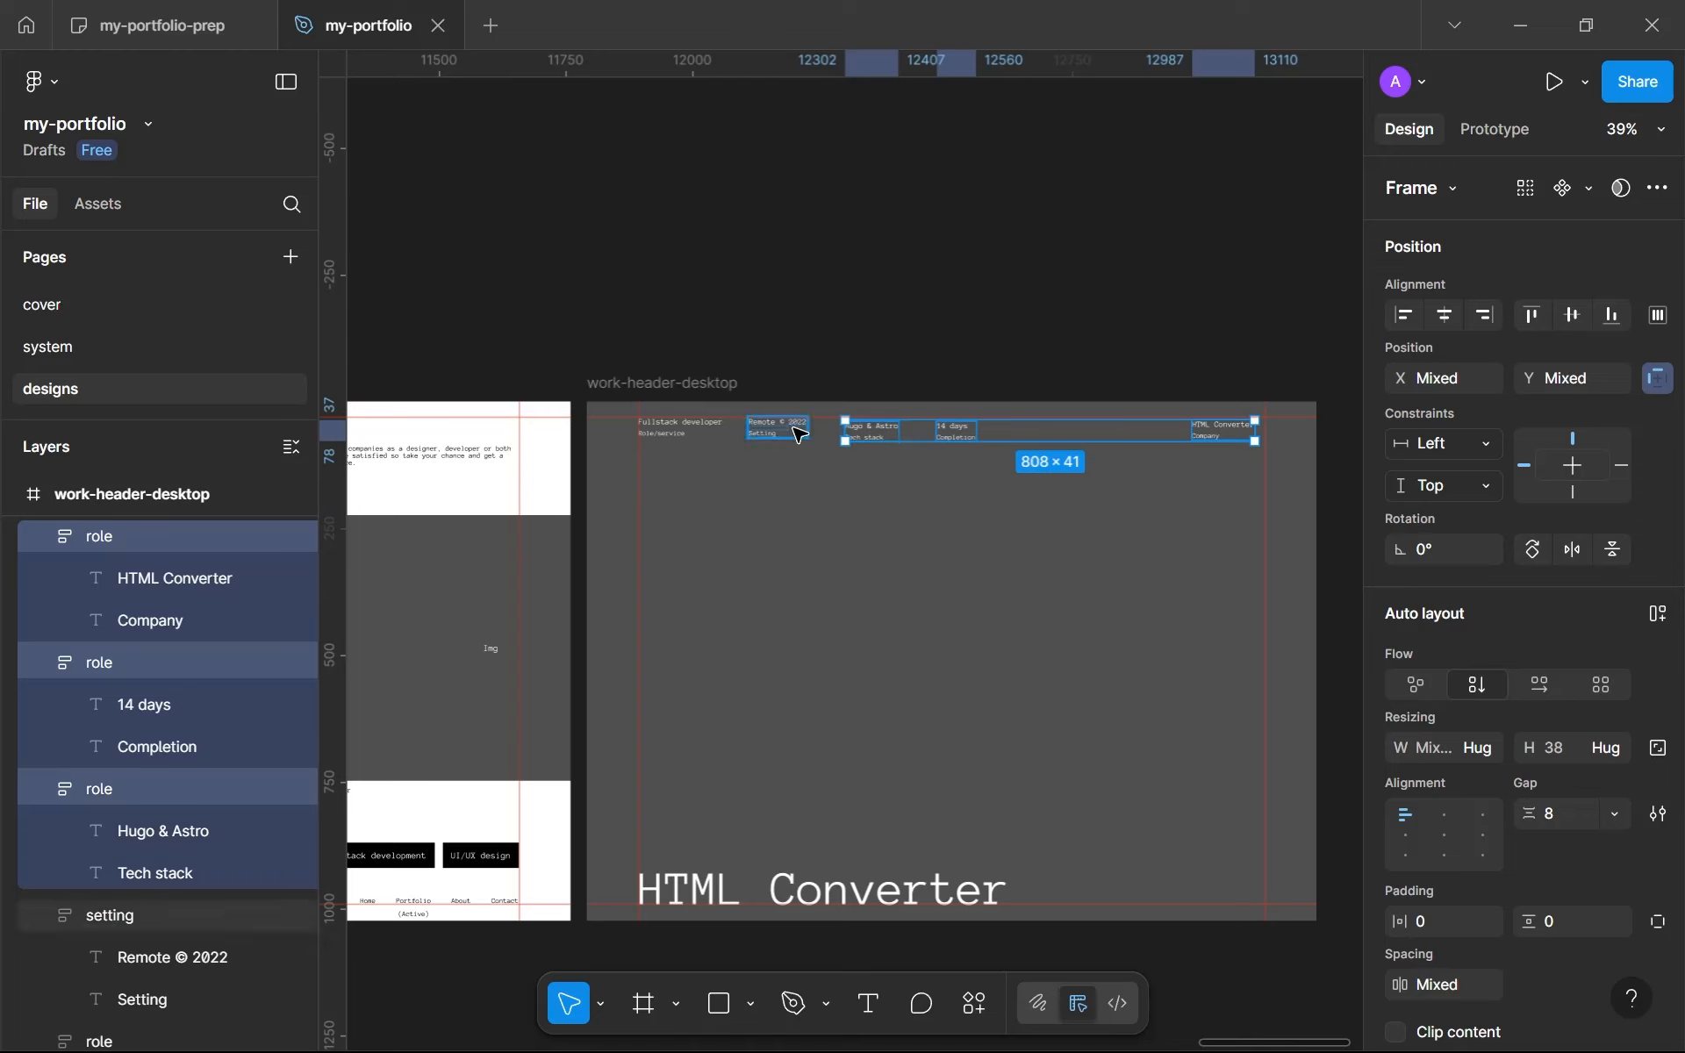
pyautogui.click(871, 433)
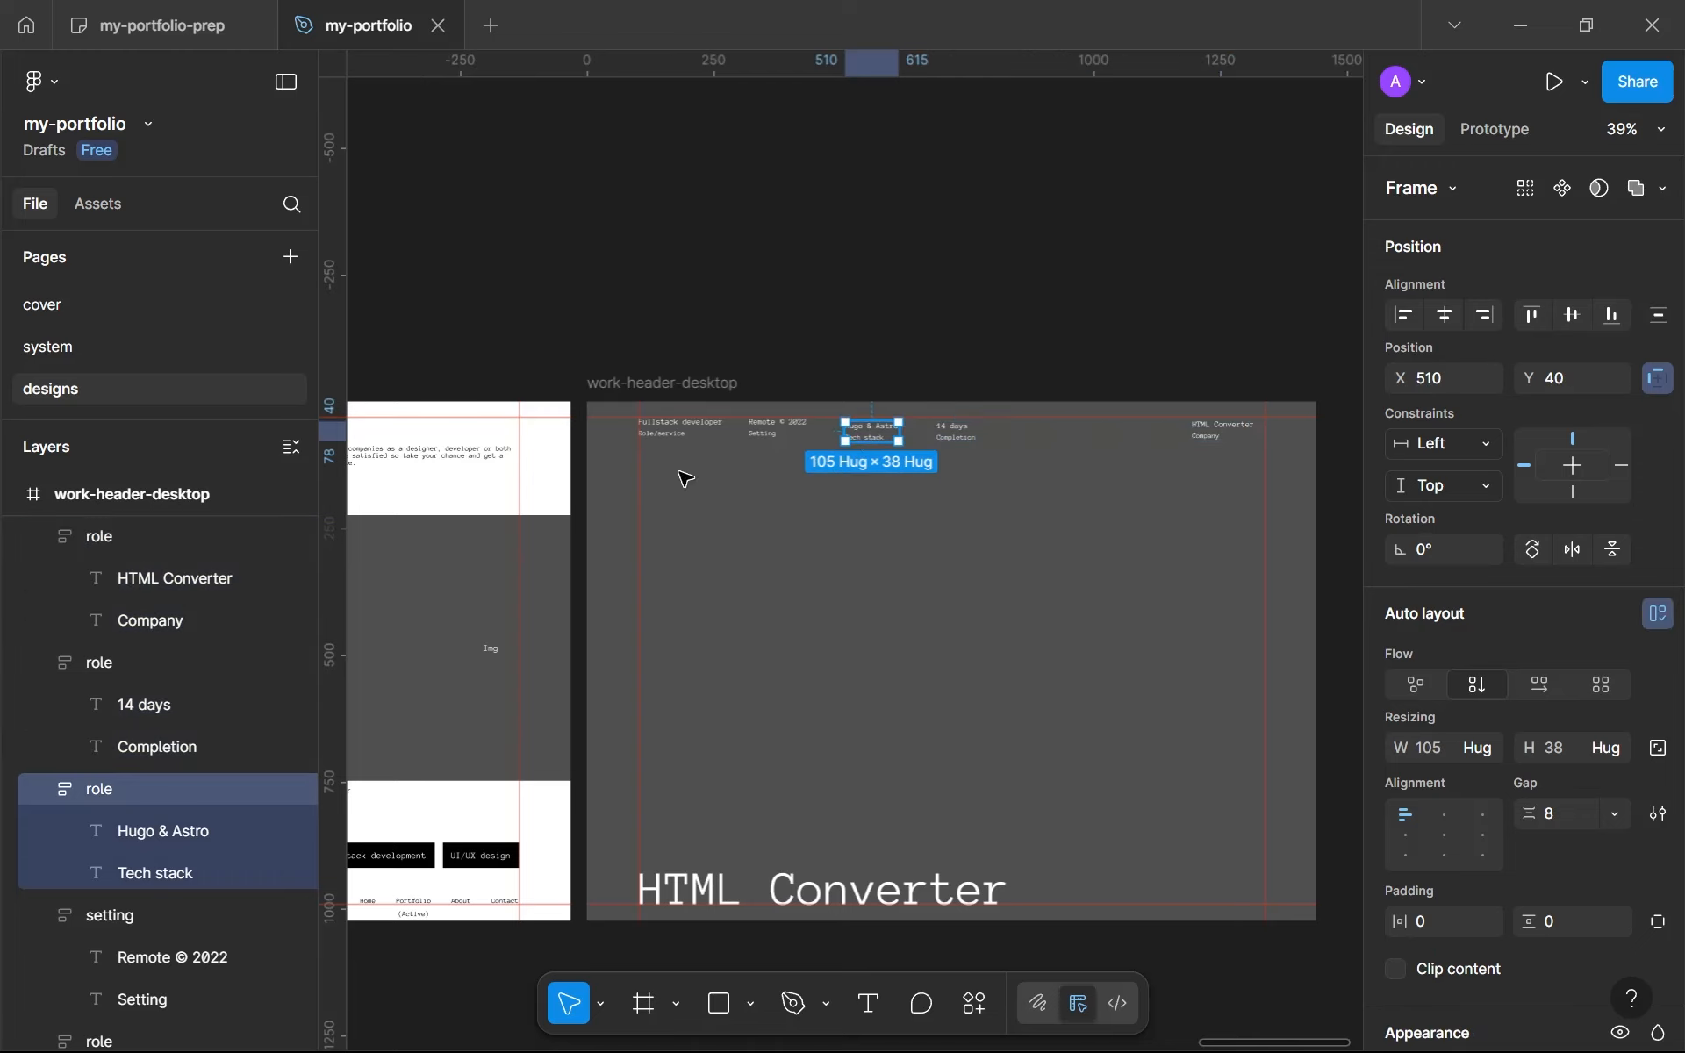
pyautogui.doubleClick(87, 790)
pyautogui.write('tech')
pyautogui.press('Return')
pyautogui.doubleClick(109, 678)
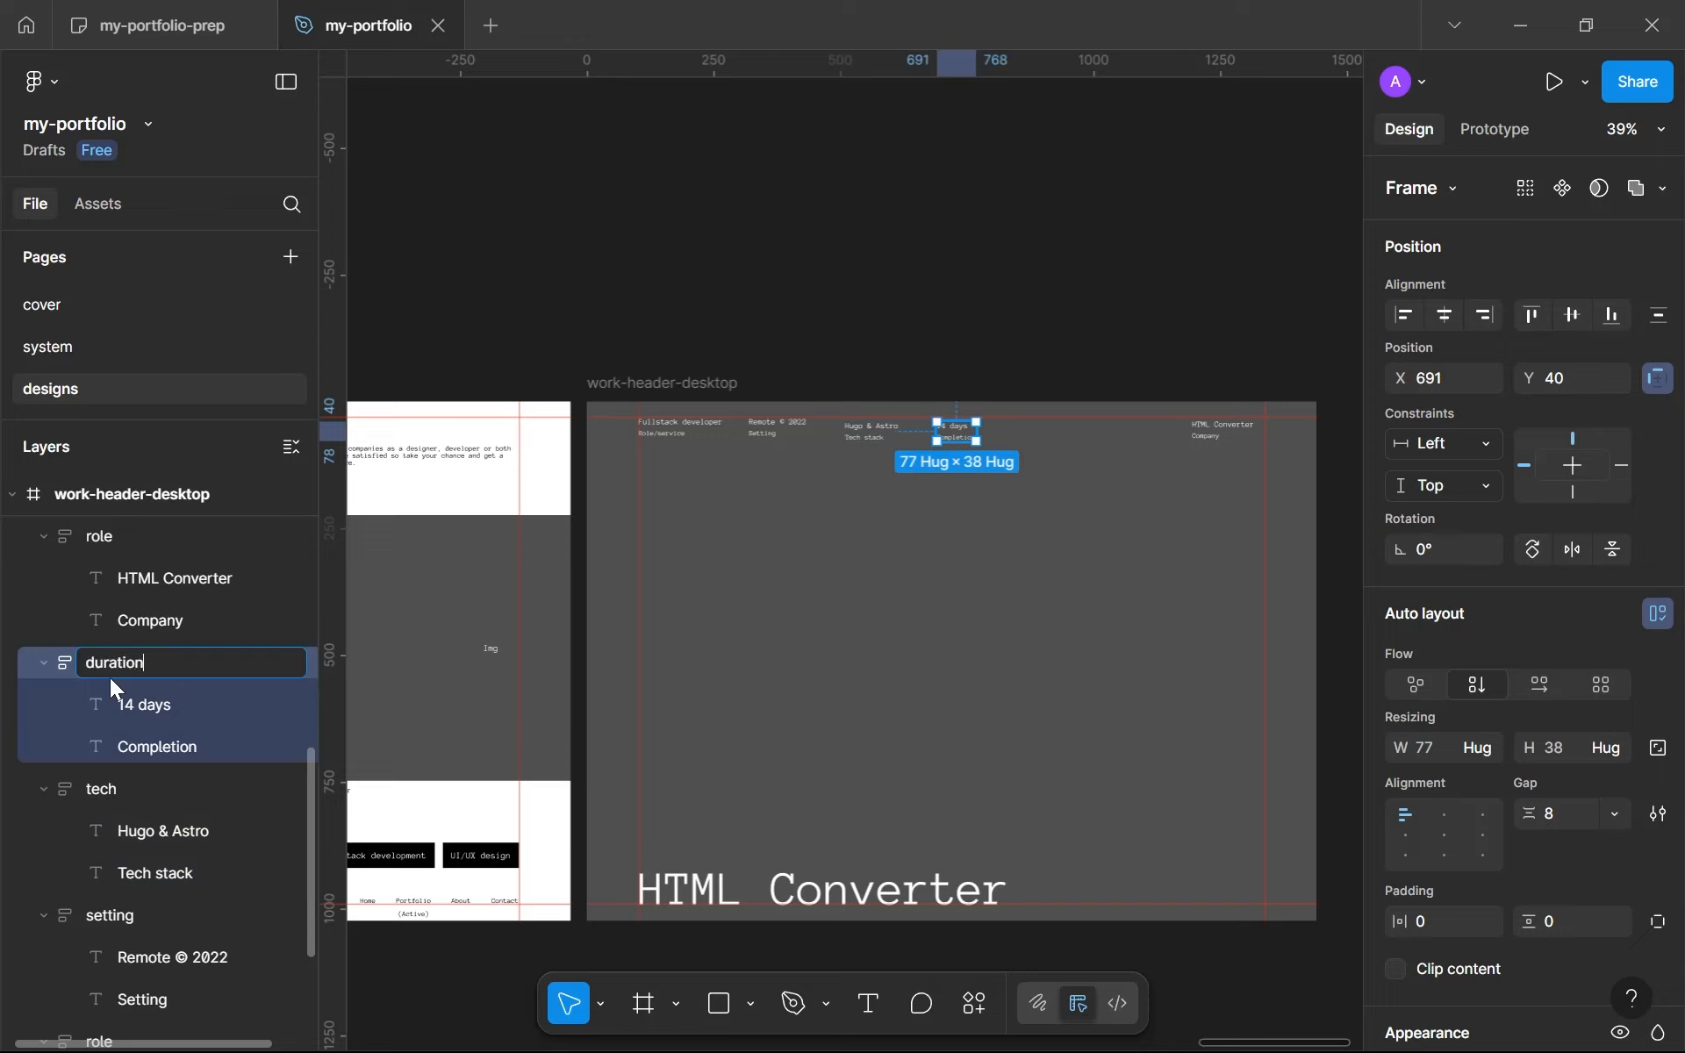
pyautogui.write('completion')
pyautogui.press('Return')
pyautogui.doubleClick(112, 535)
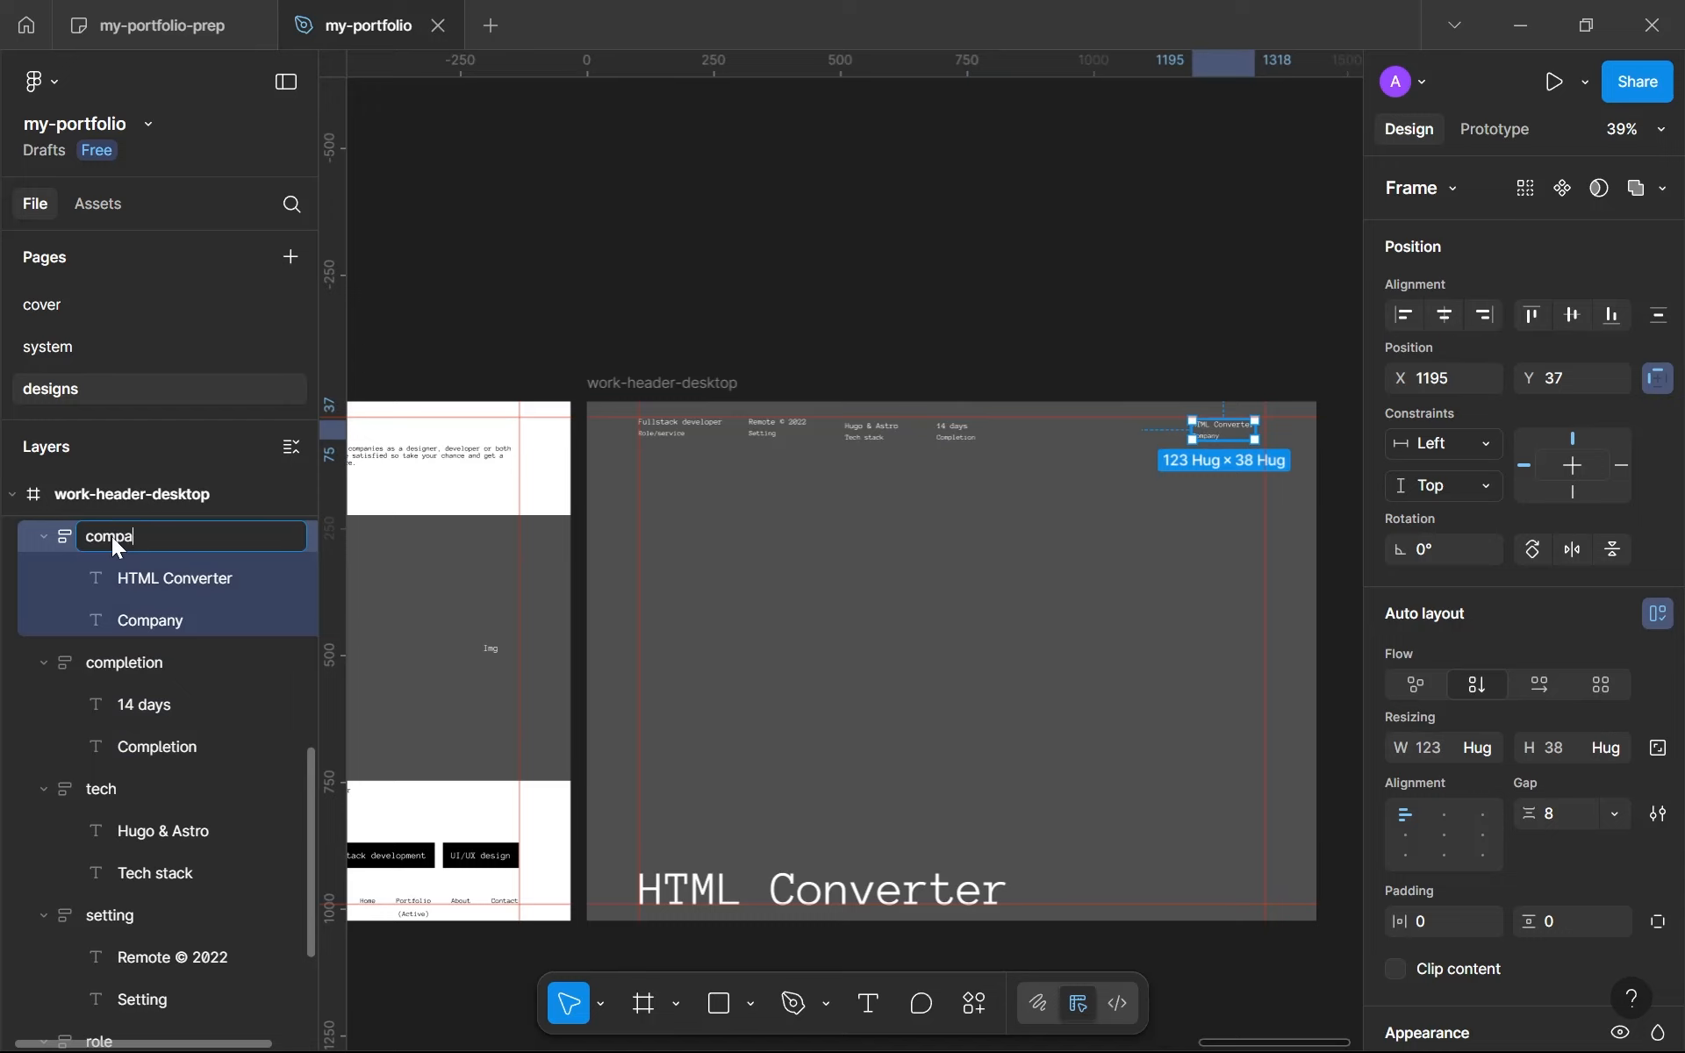
pyautogui.click(1149, 481)
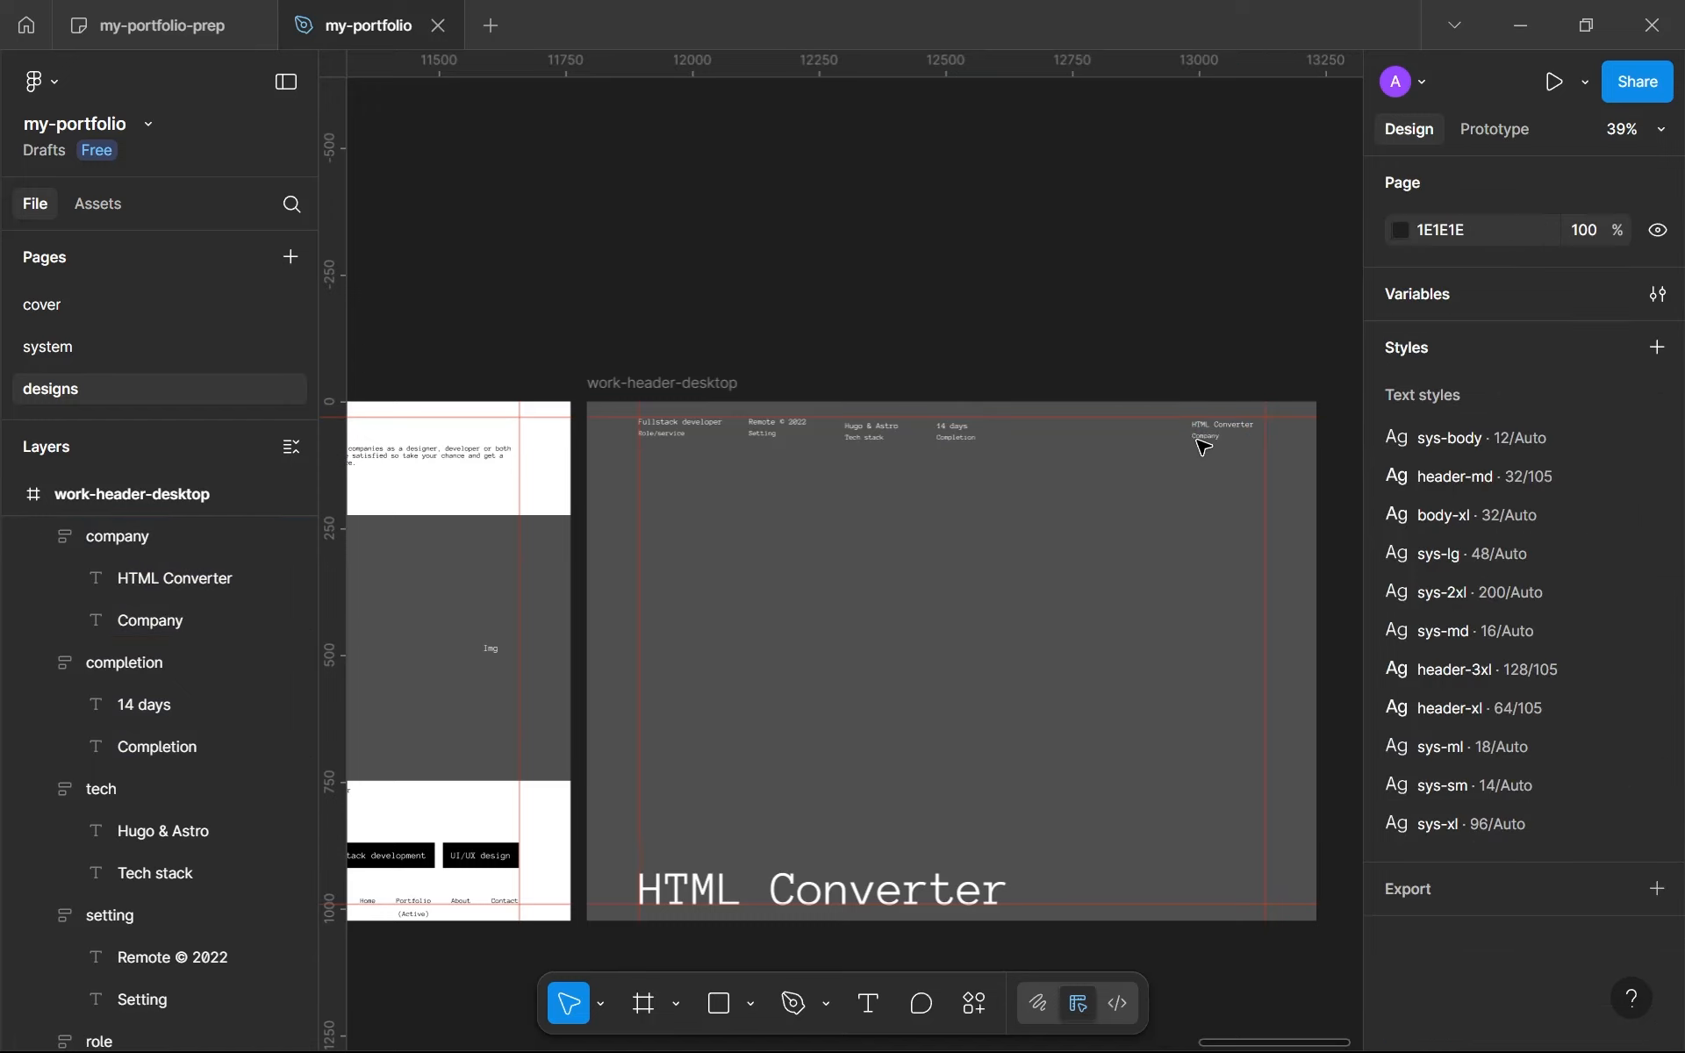
# Step: Wrap the company, completion, tech, setting and role entries together in a horizontal auto layout frame
pyautogui.click(1202, 436)
pyautogui.keyDown('shift'); pyautogui.click(965, 434); pyautogui.keyUp('shift')
pyautogui.keyDown('shift'); pyautogui.click(873, 434); pyautogui.keyUp('shift')
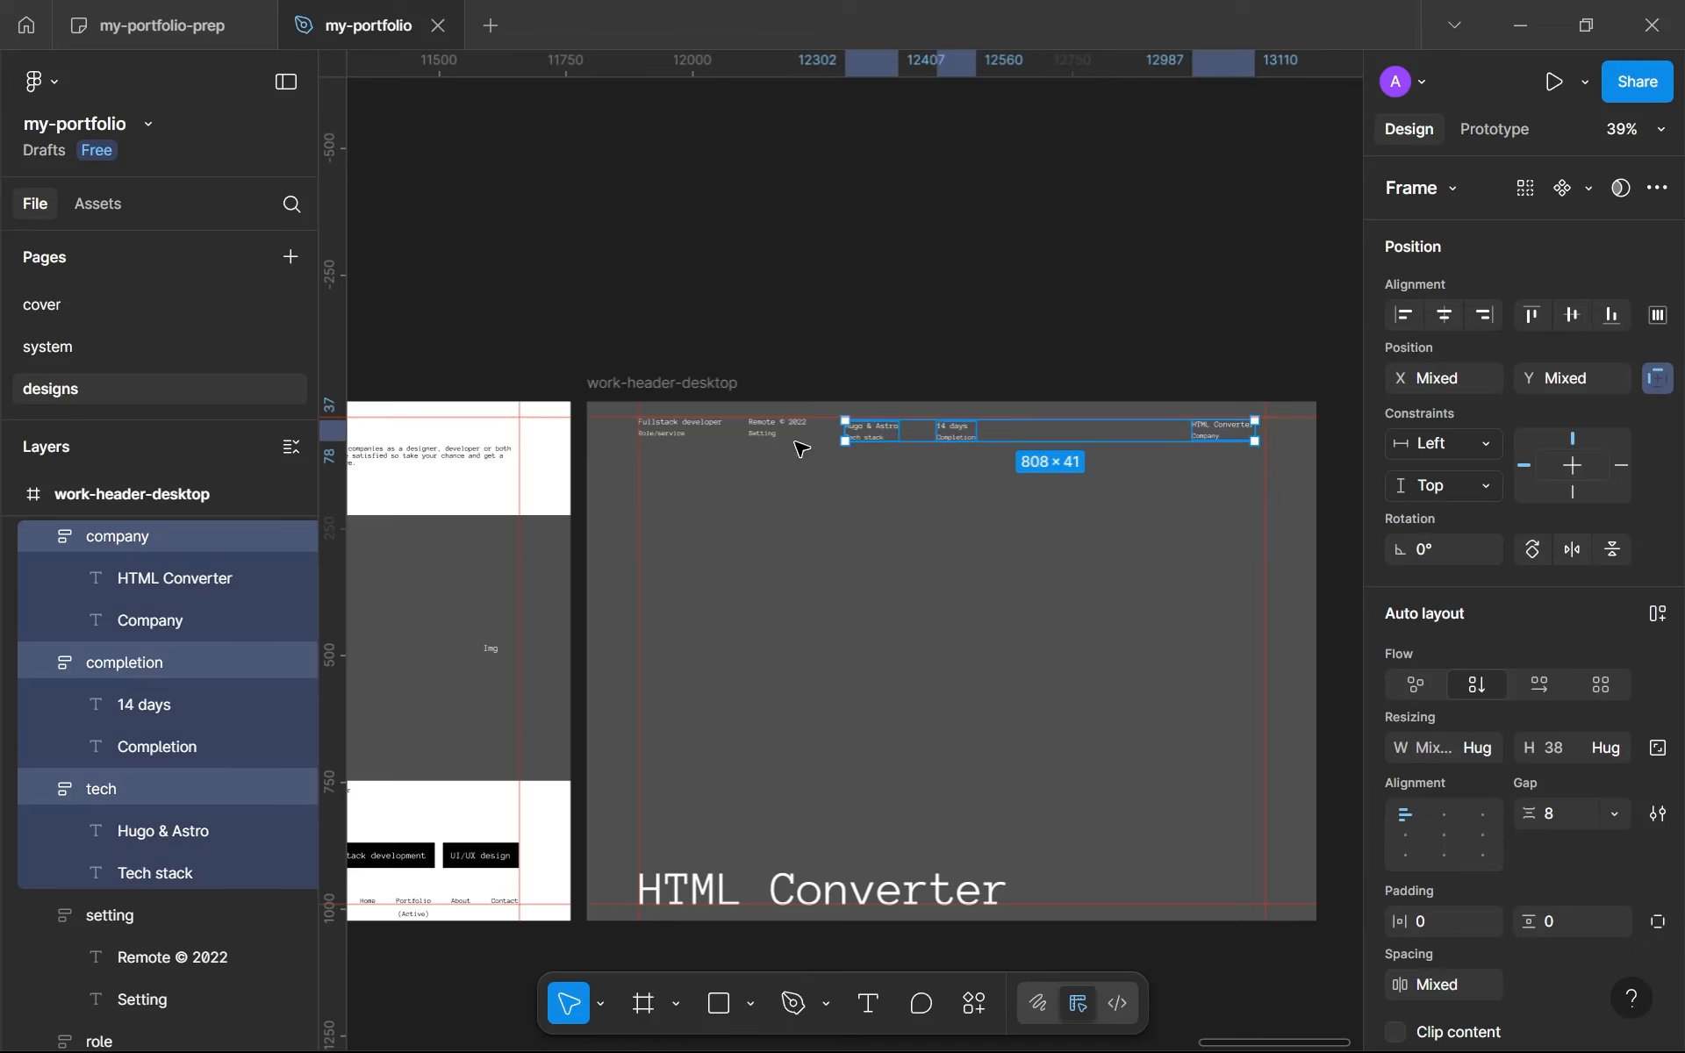
pyautogui.keyDown('shift'); pyautogui.click(784, 434); pyautogui.keyUp('shift')
pyautogui.keyDown('shift'); pyautogui.click(693, 438); pyautogui.keyUp('shift')
pyautogui.hotkey('shift', 'a')
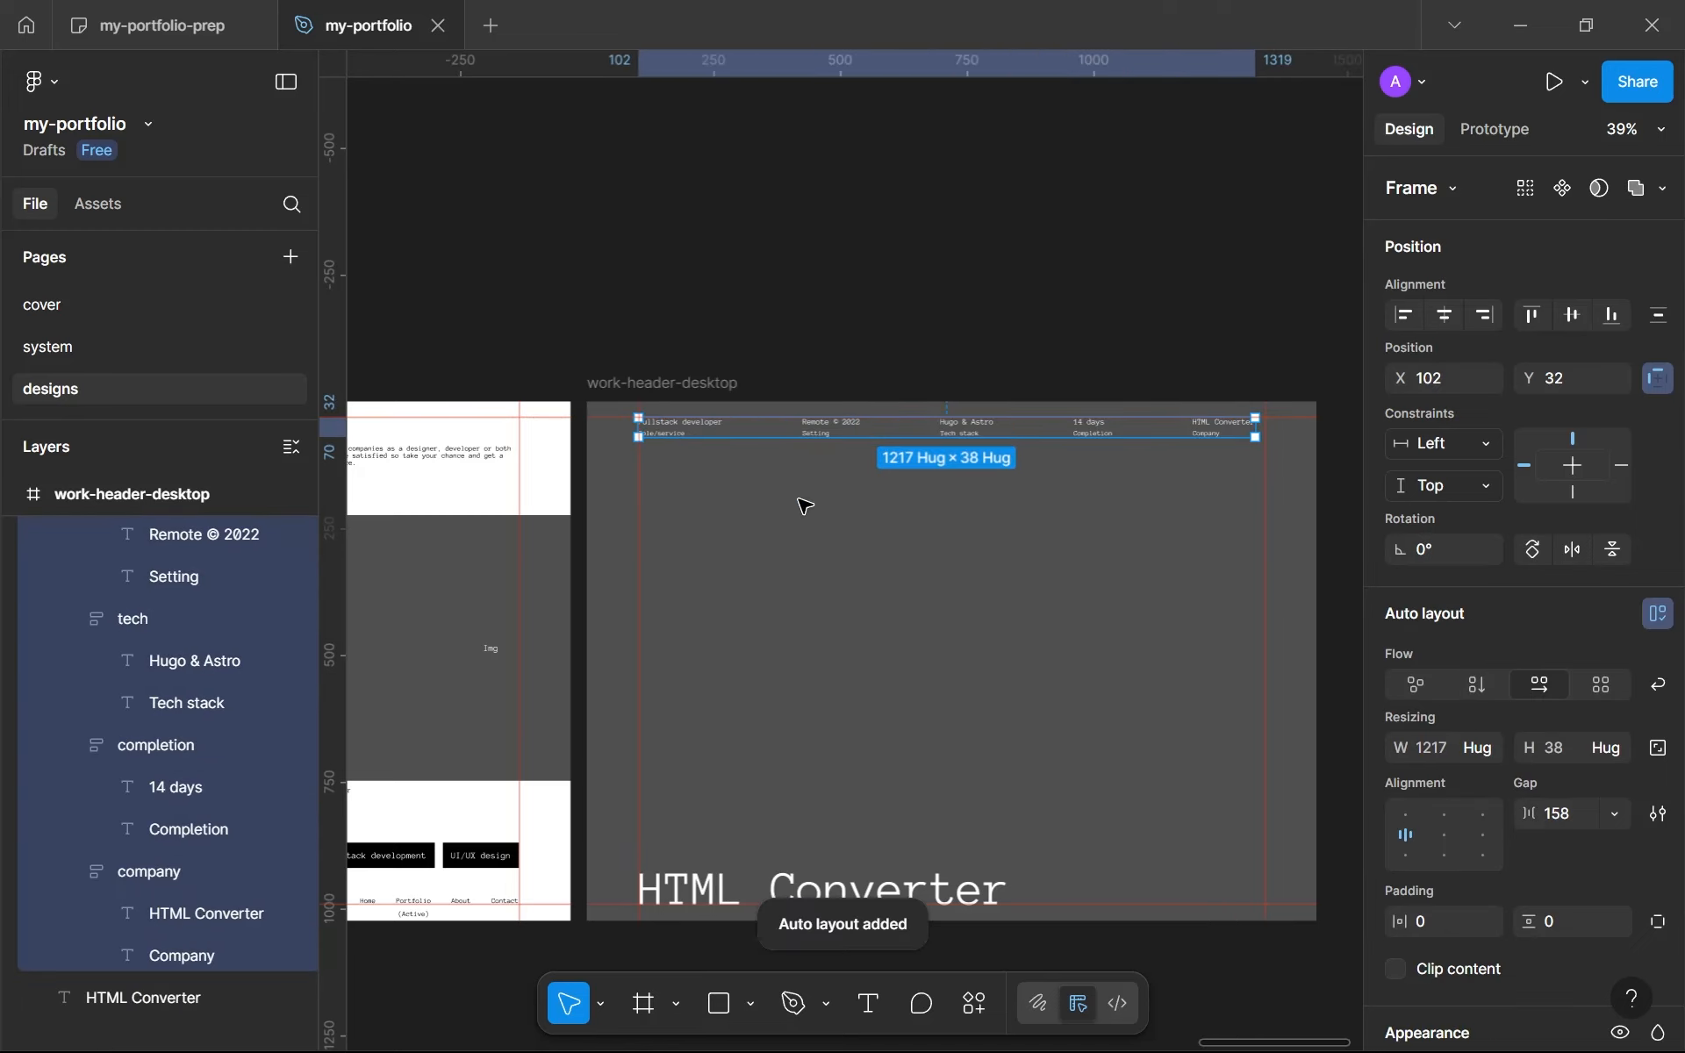
# Step: Set the new auto layout frame's gap to Auto and widen it to 1236 so it reaches the right margin guide
pyautogui.click(1615, 817)
pyautogui.click(1491, 842)
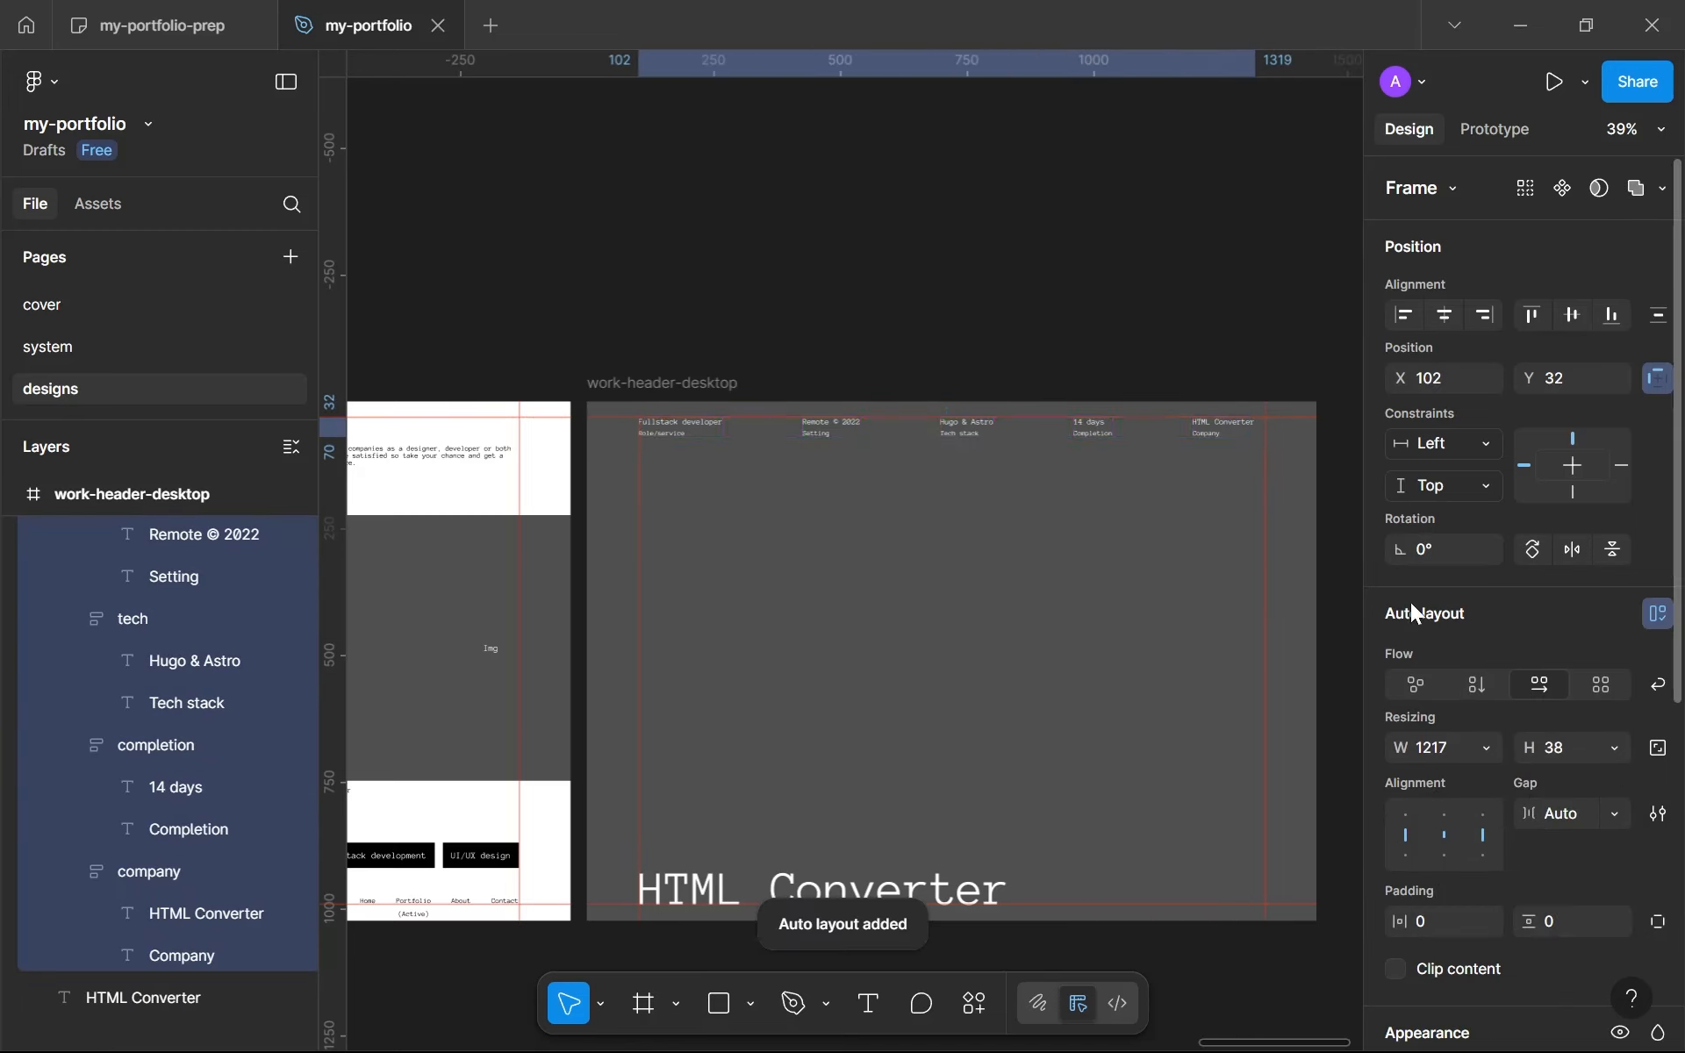
pyautogui.moveTo(1272, 424); pyautogui.dragTo(1269, 422)
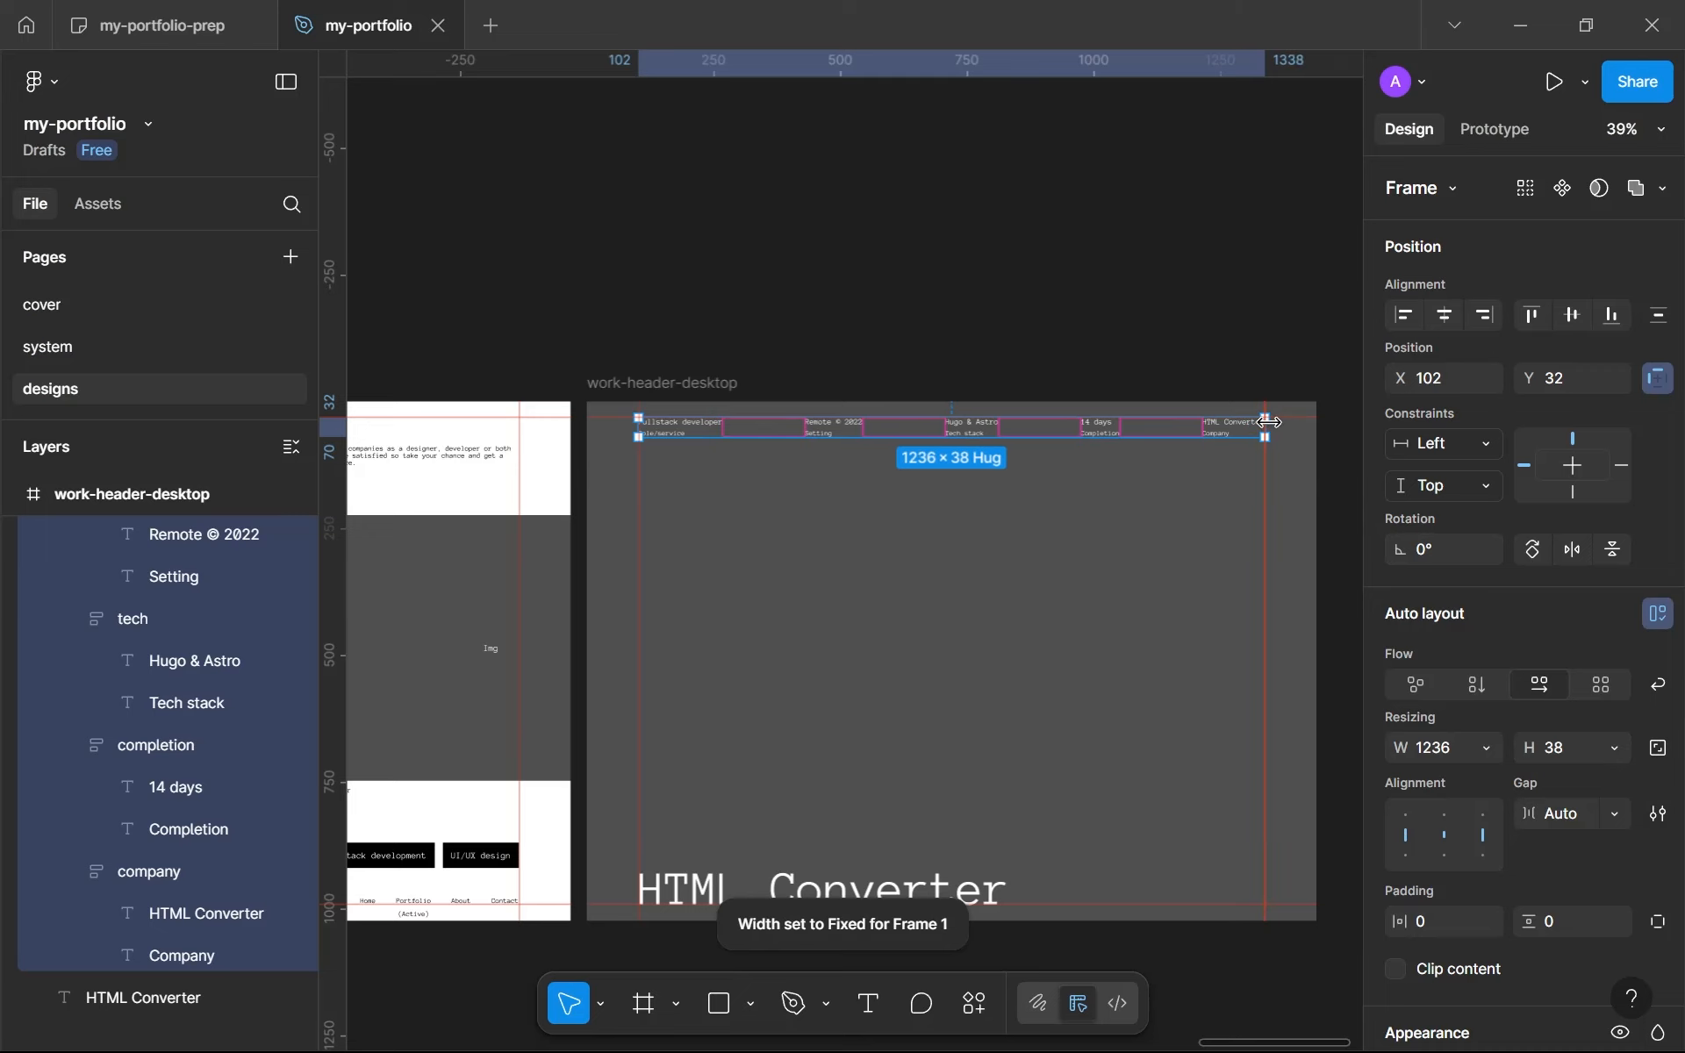
pyautogui.click(1115, 521)
# Step: Delete the 14 days Completion entry from the auto layout row
pyautogui.scroll(-2, 1108, 665)
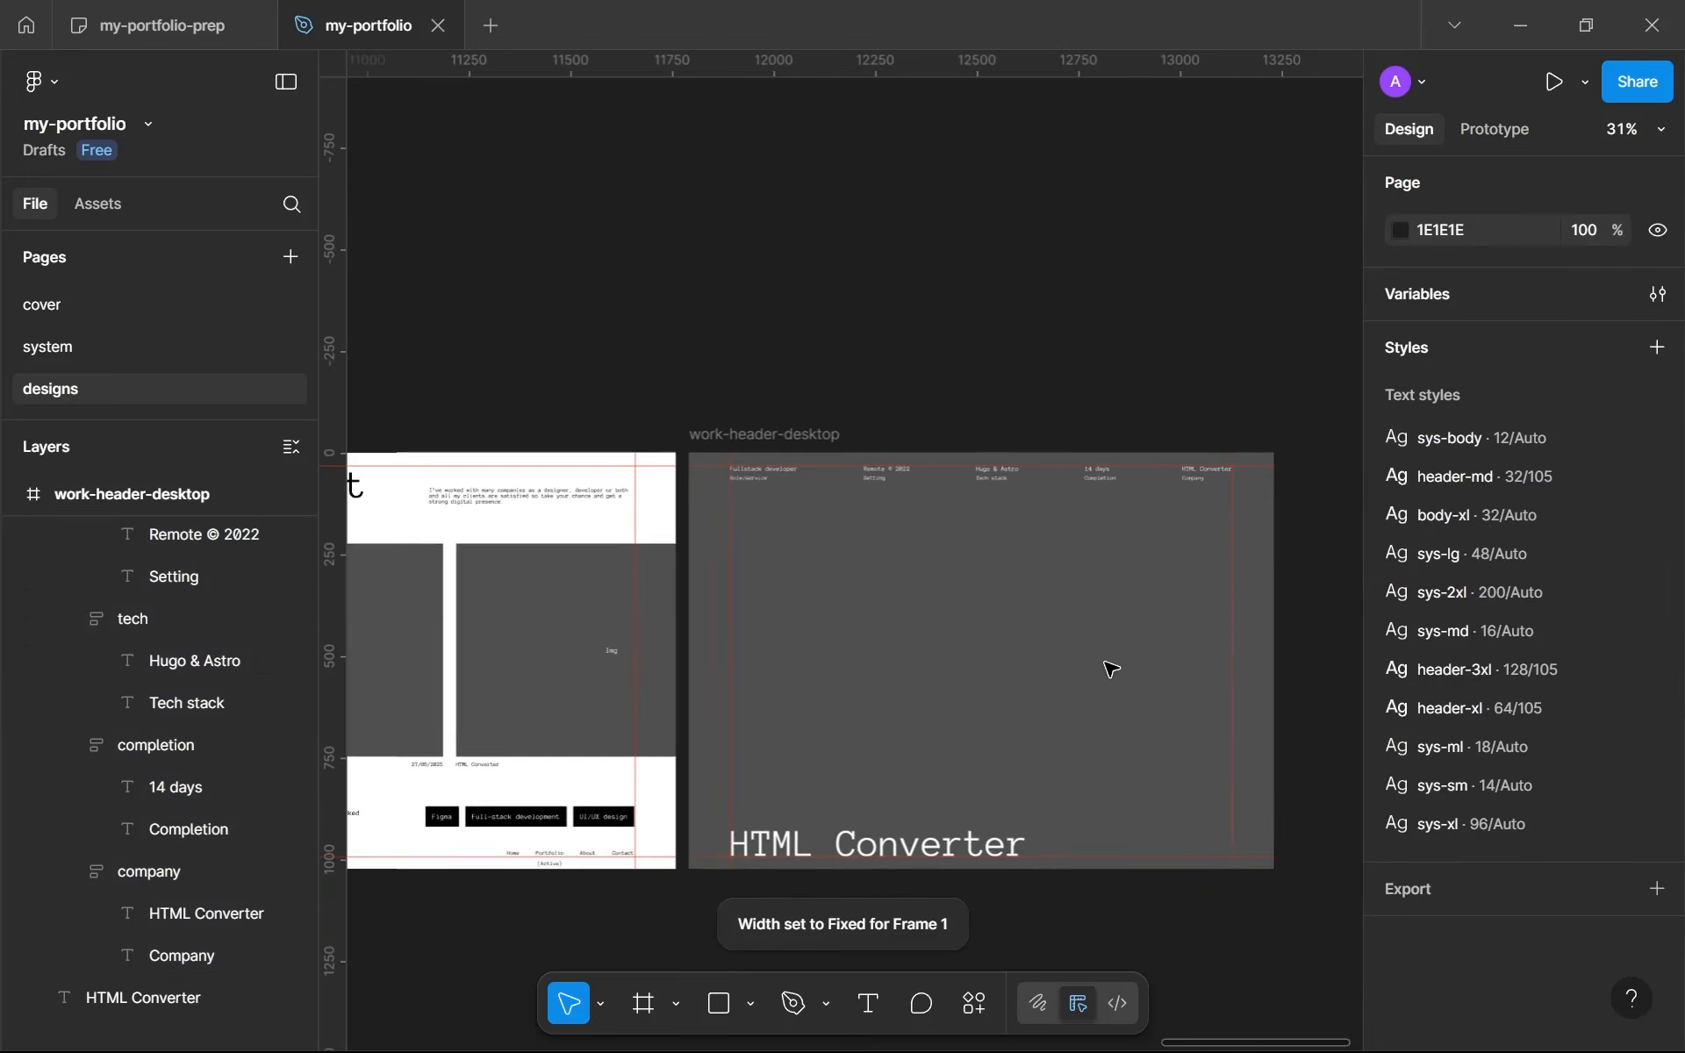
pyautogui.scroll(2, 1107, 663)
pyautogui.scroll(3, 1101, 585)
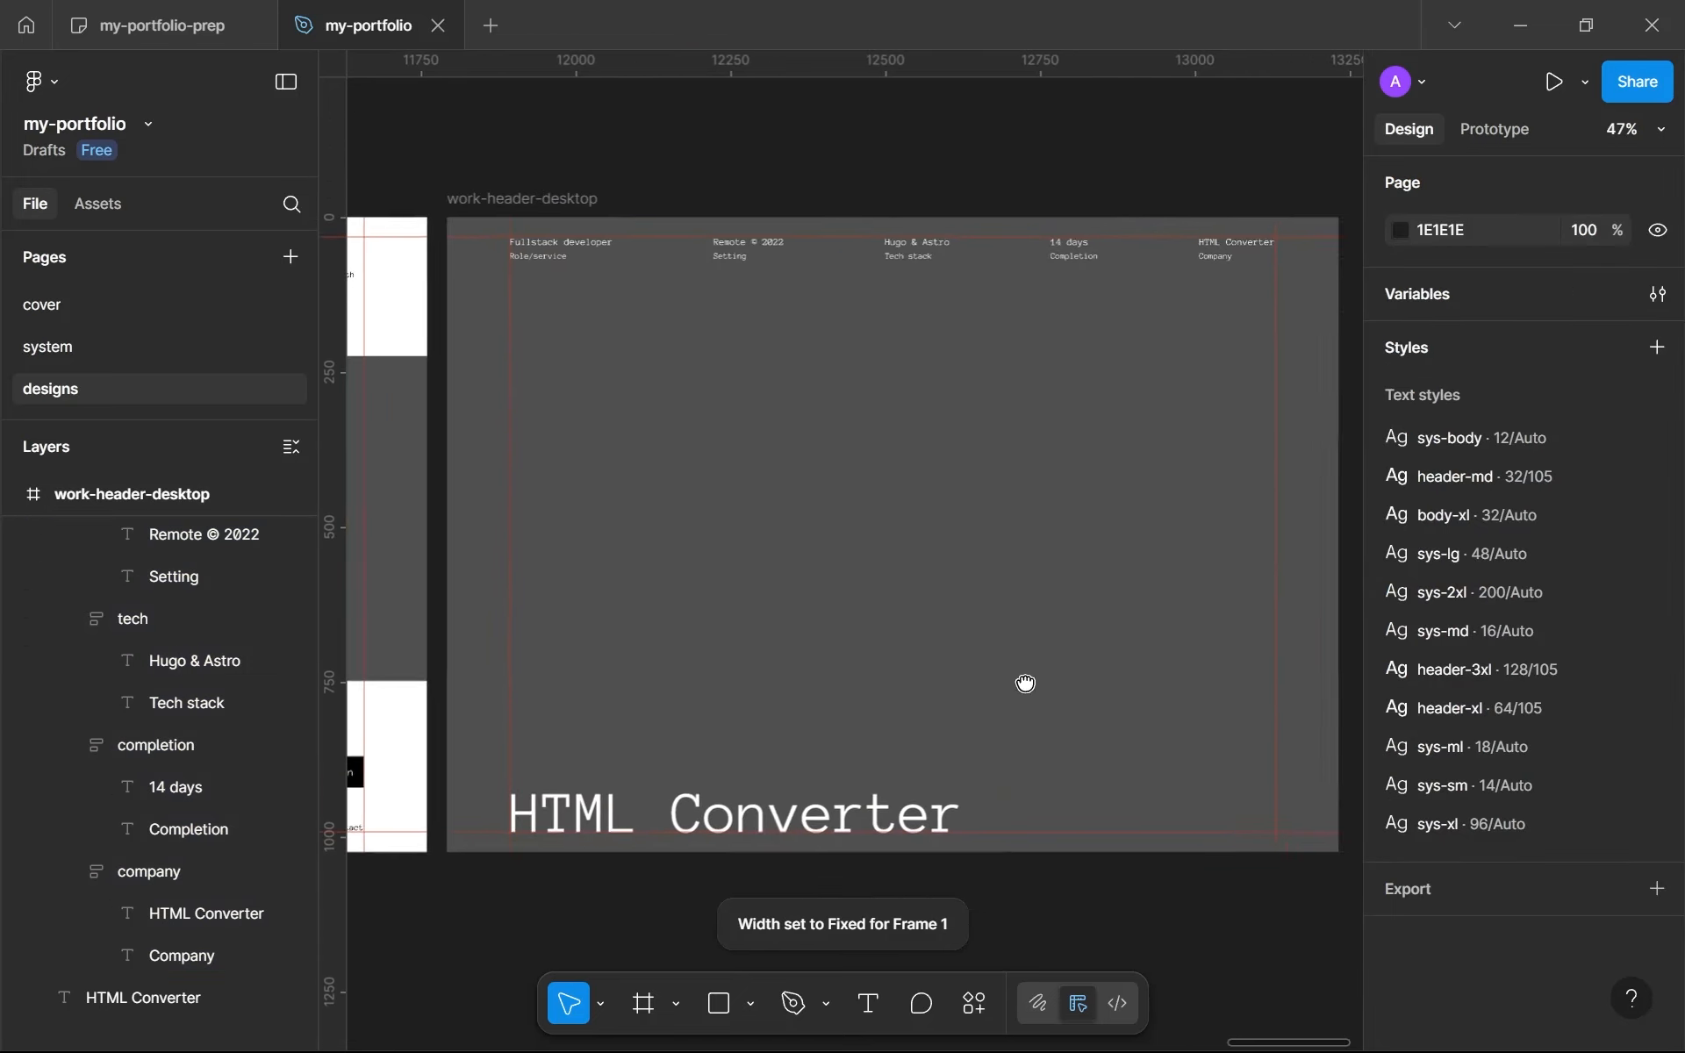
pyautogui.click(1024, 683)
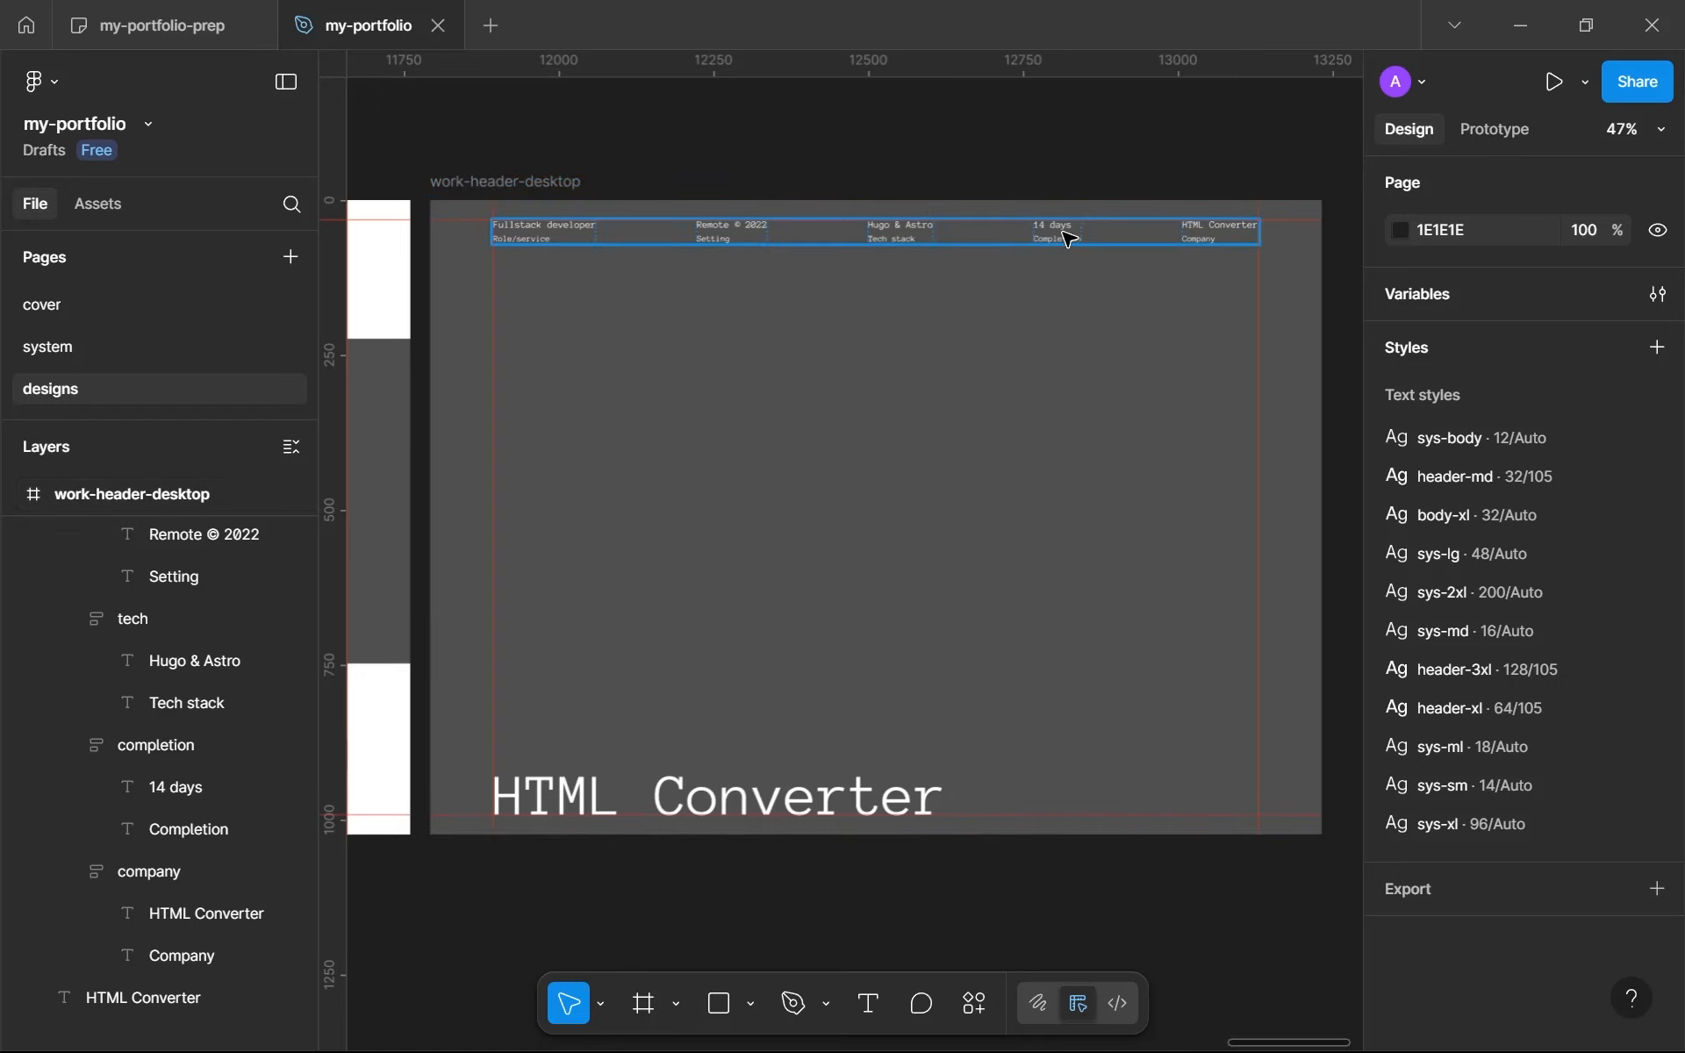
pyautogui.doubleClick(1067, 239)
pyautogui.press('Delete')
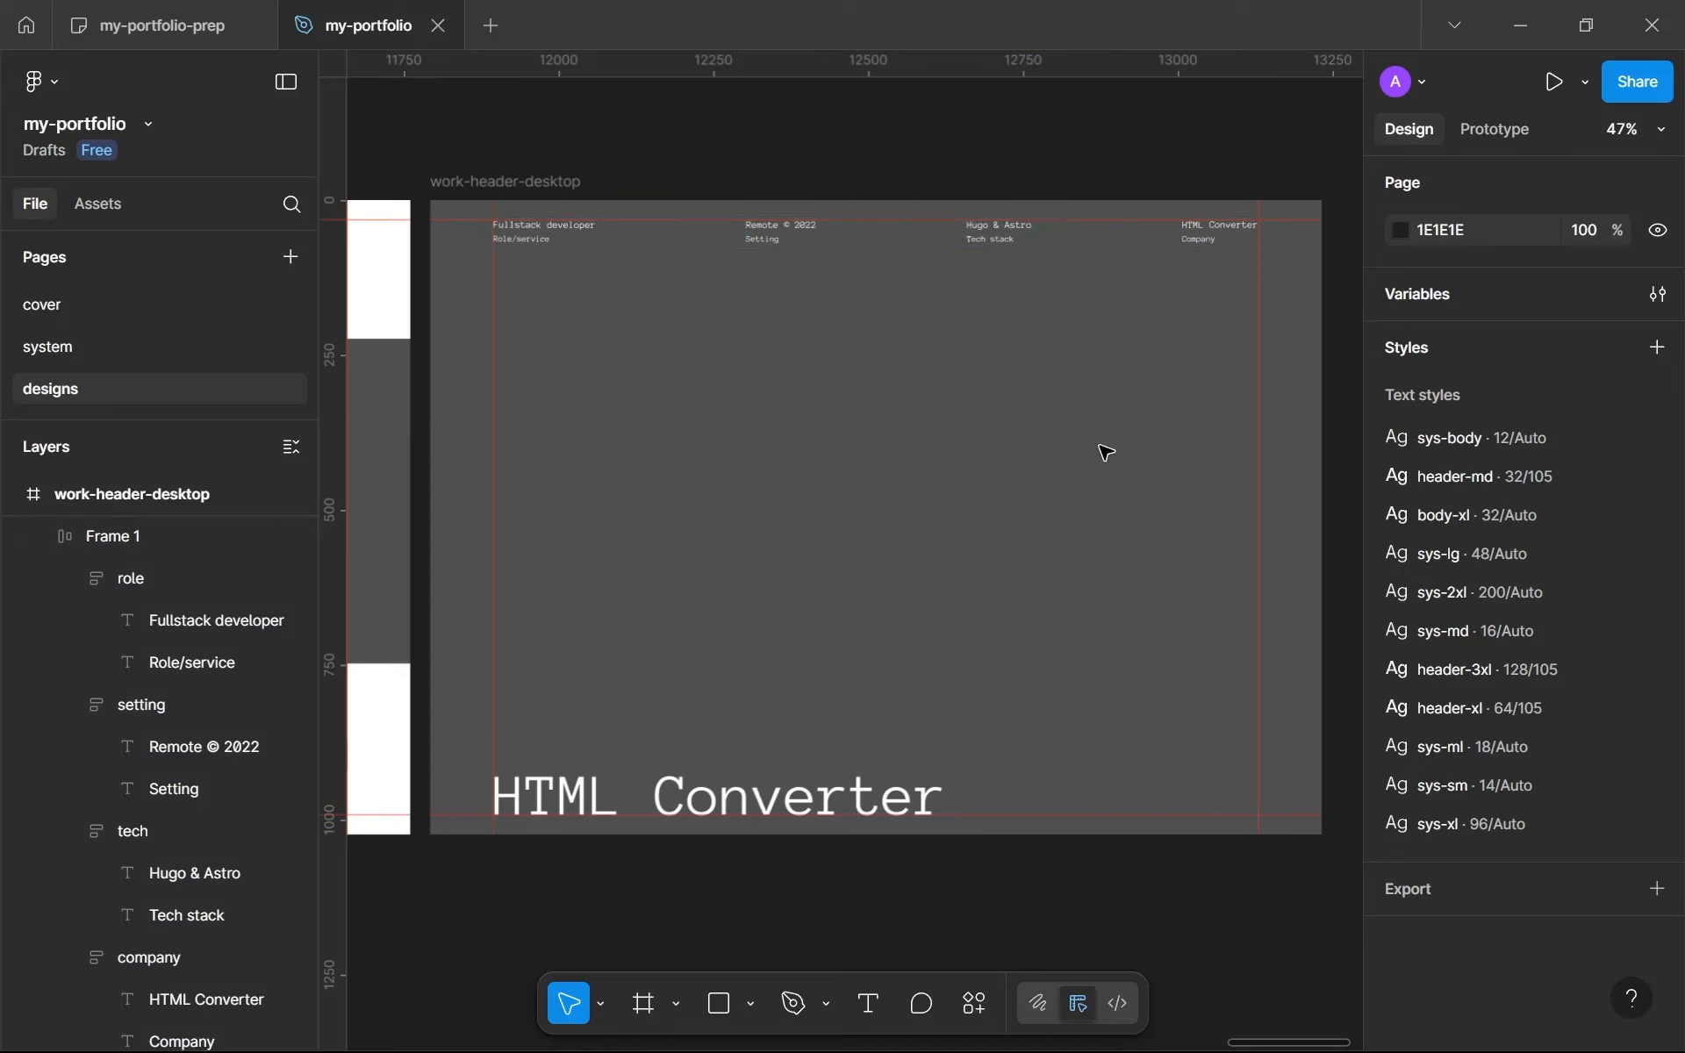
# Step: Rename the Frame 1 auto layout row in work-header-desktop as more-info
pyautogui.scroll(-5, 1104, 454)
pyautogui.scroll(5, 1103, 451)
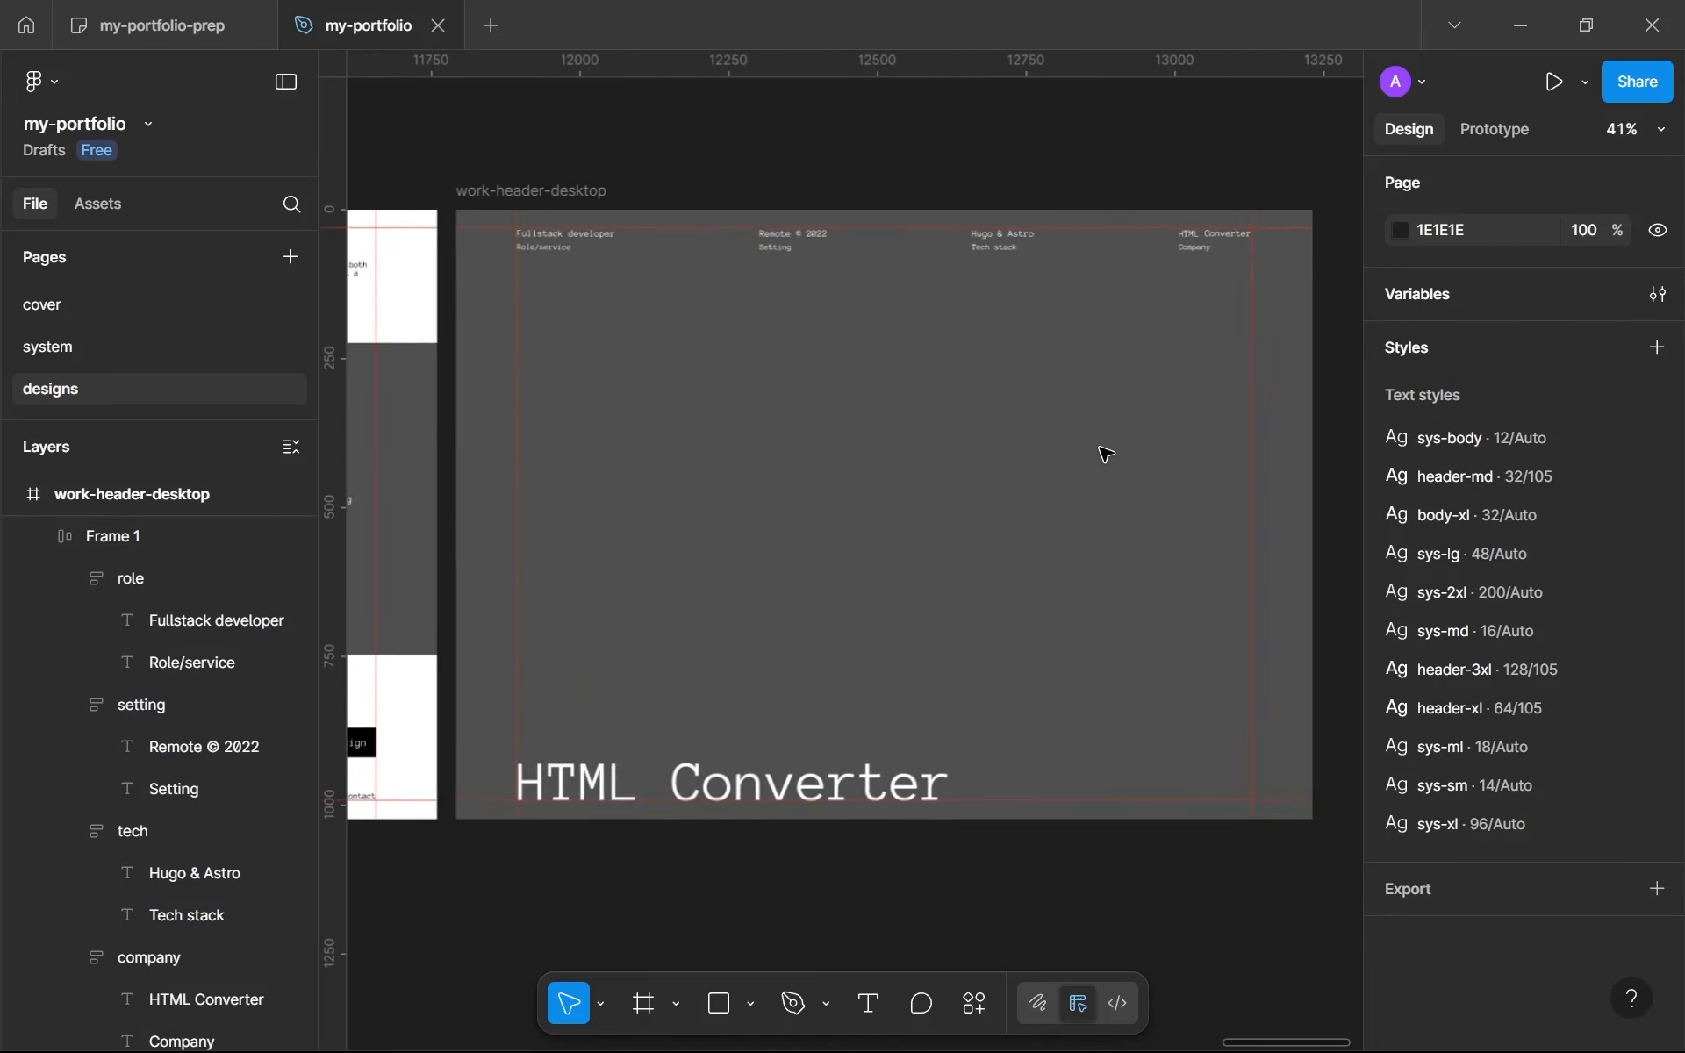
pyautogui.doubleClick(181, 533)
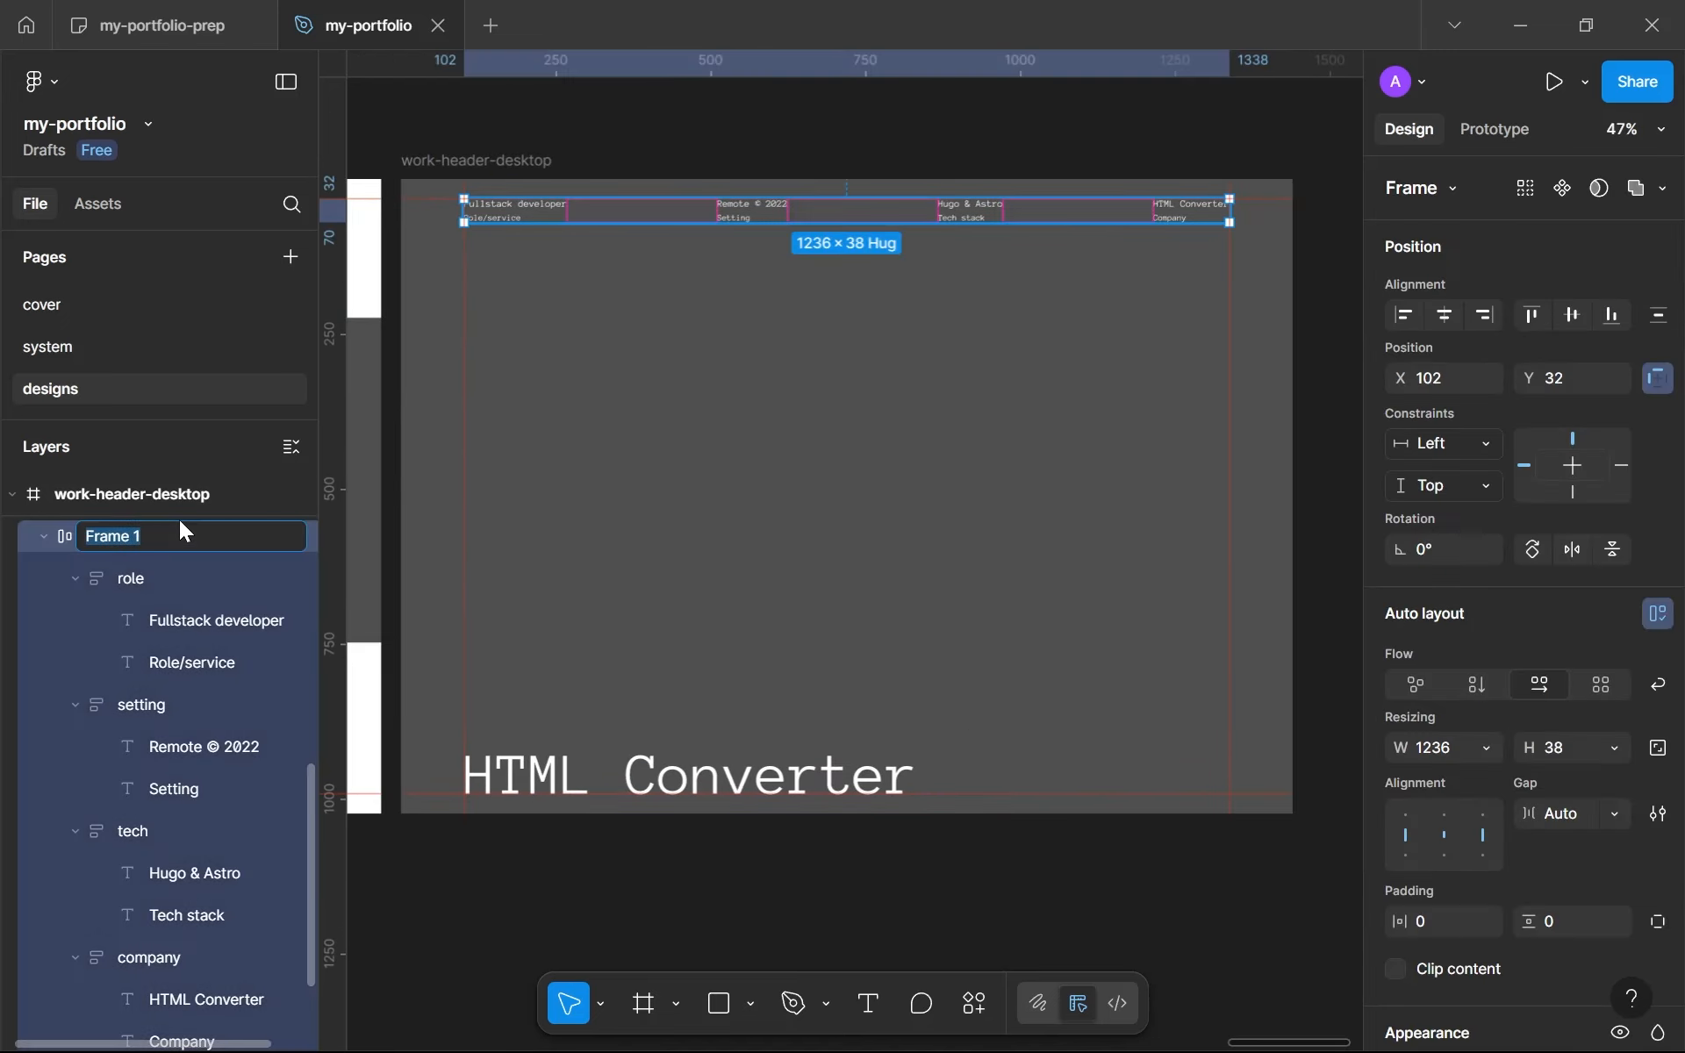
pyautogui.write('more-info')
pyautogui.press('Return')
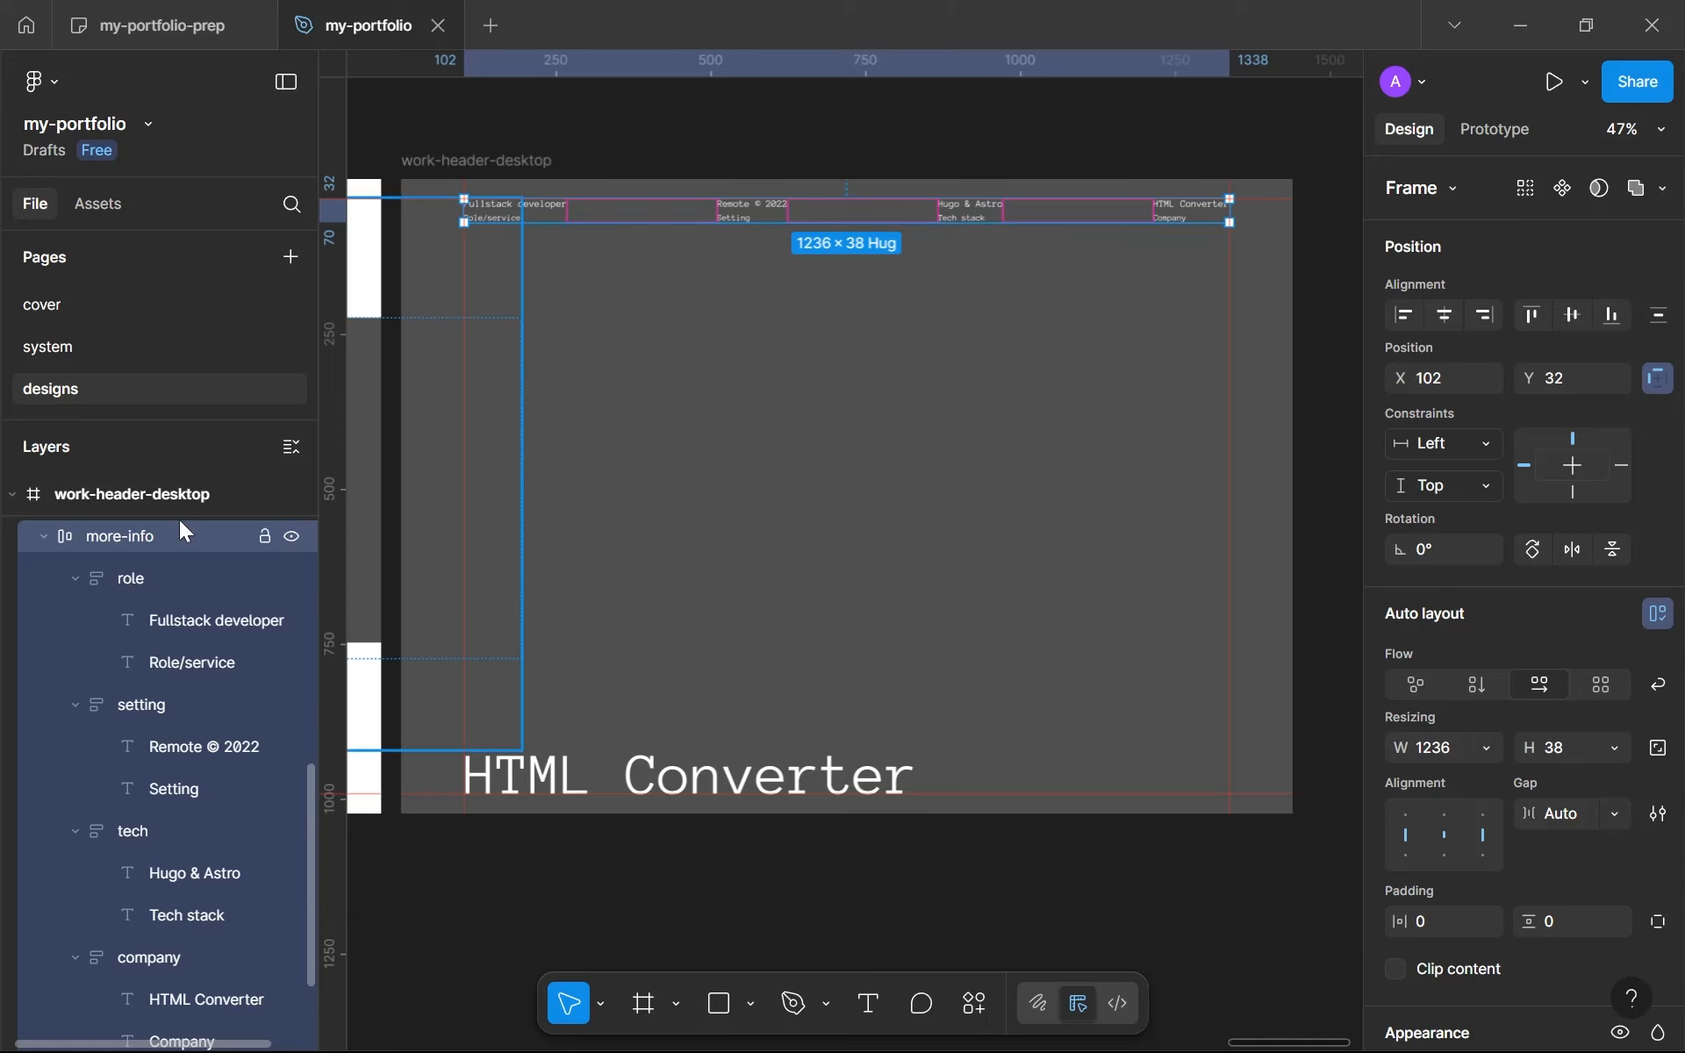
pyautogui.click(801, 699)
# Step: Add a text layer reading "html" above and to the right of the HTML Converter title, at about X 956, Y 816
pyautogui.press('t')
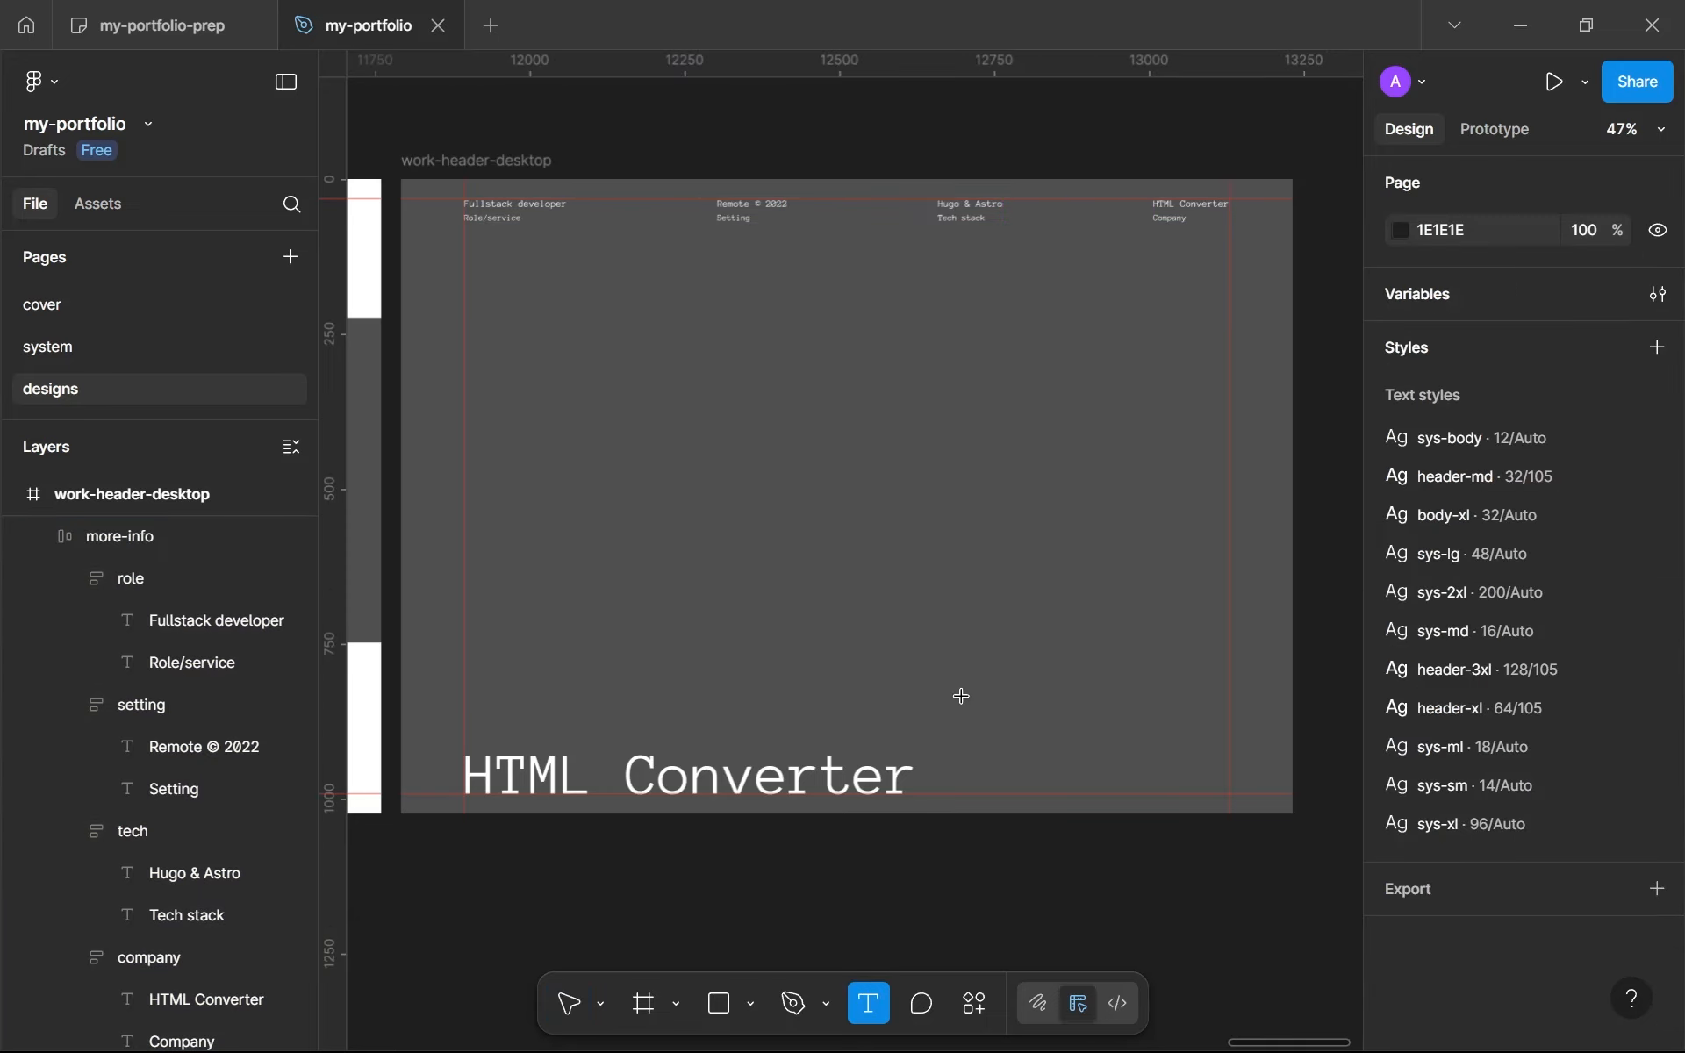
pyautogui.click(998, 696)
pyautogui.press('Escape')
pyautogui.scroll(-5, 882, 720)
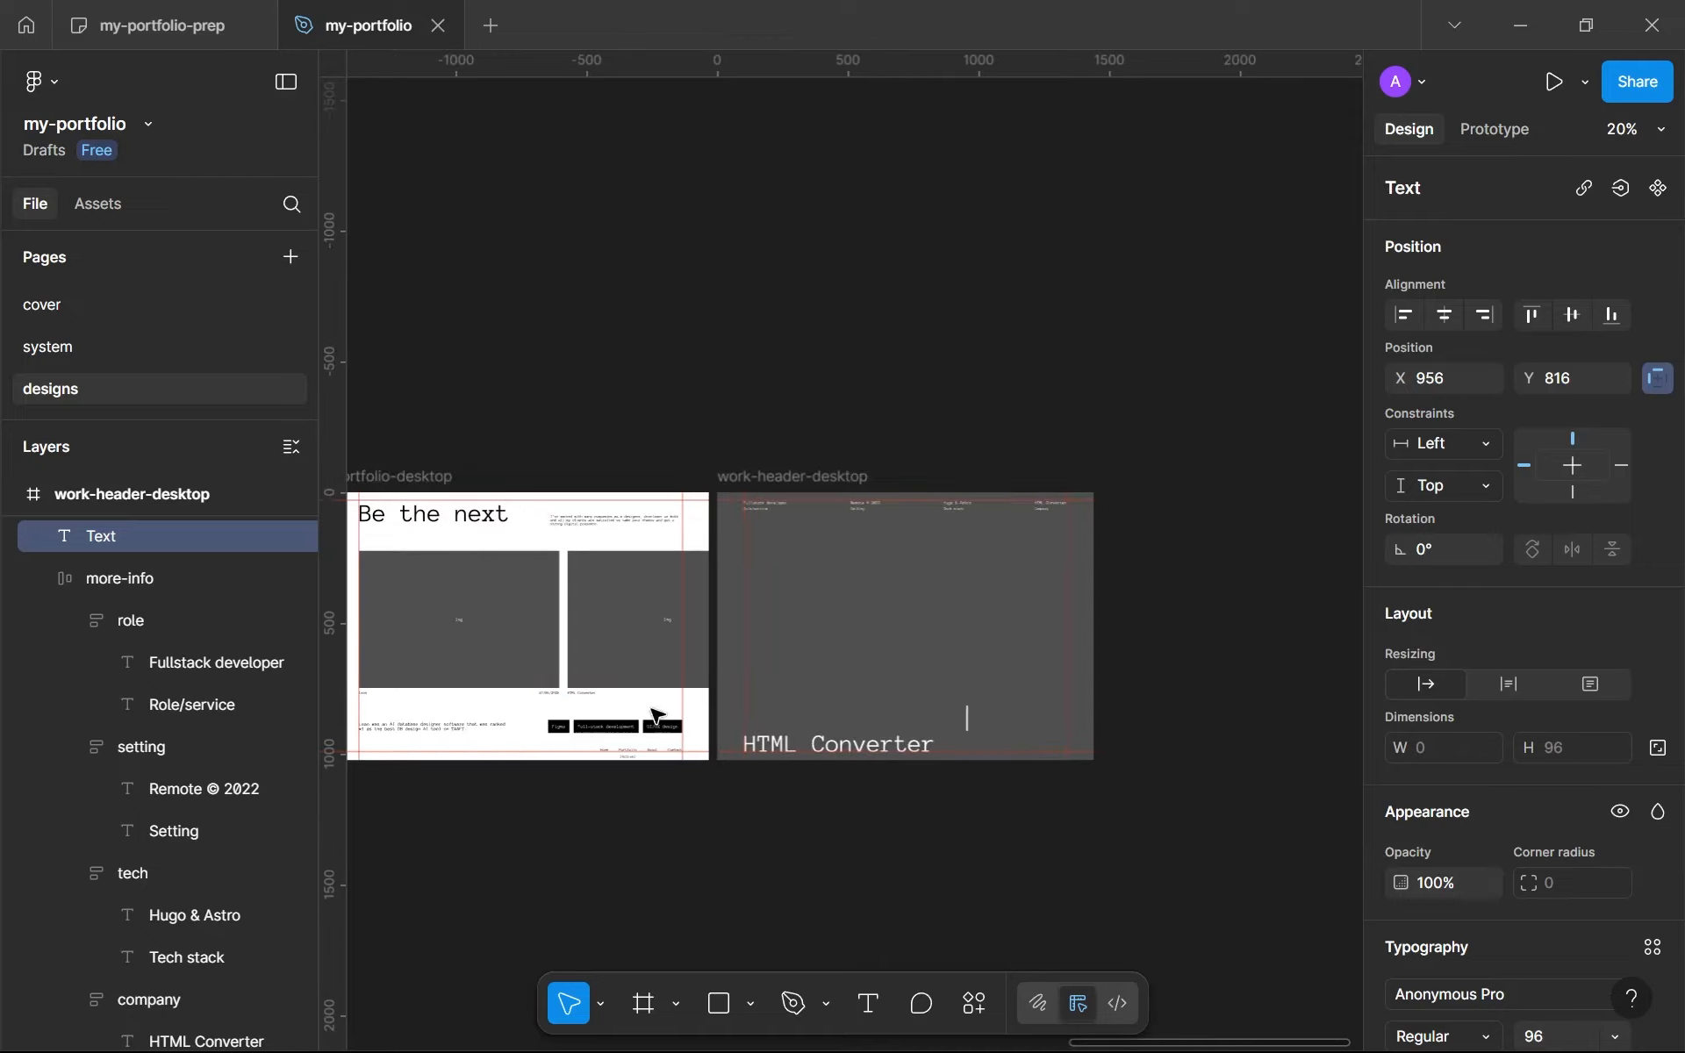
pyautogui.scroll(-1, 426, 713)
pyautogui.moveTo(428, 714); pyautogui.dragTo(552, 541)
pyautogui.scroll(5, 552, 546)
pyautogui.scroll(-4, 594, 563)
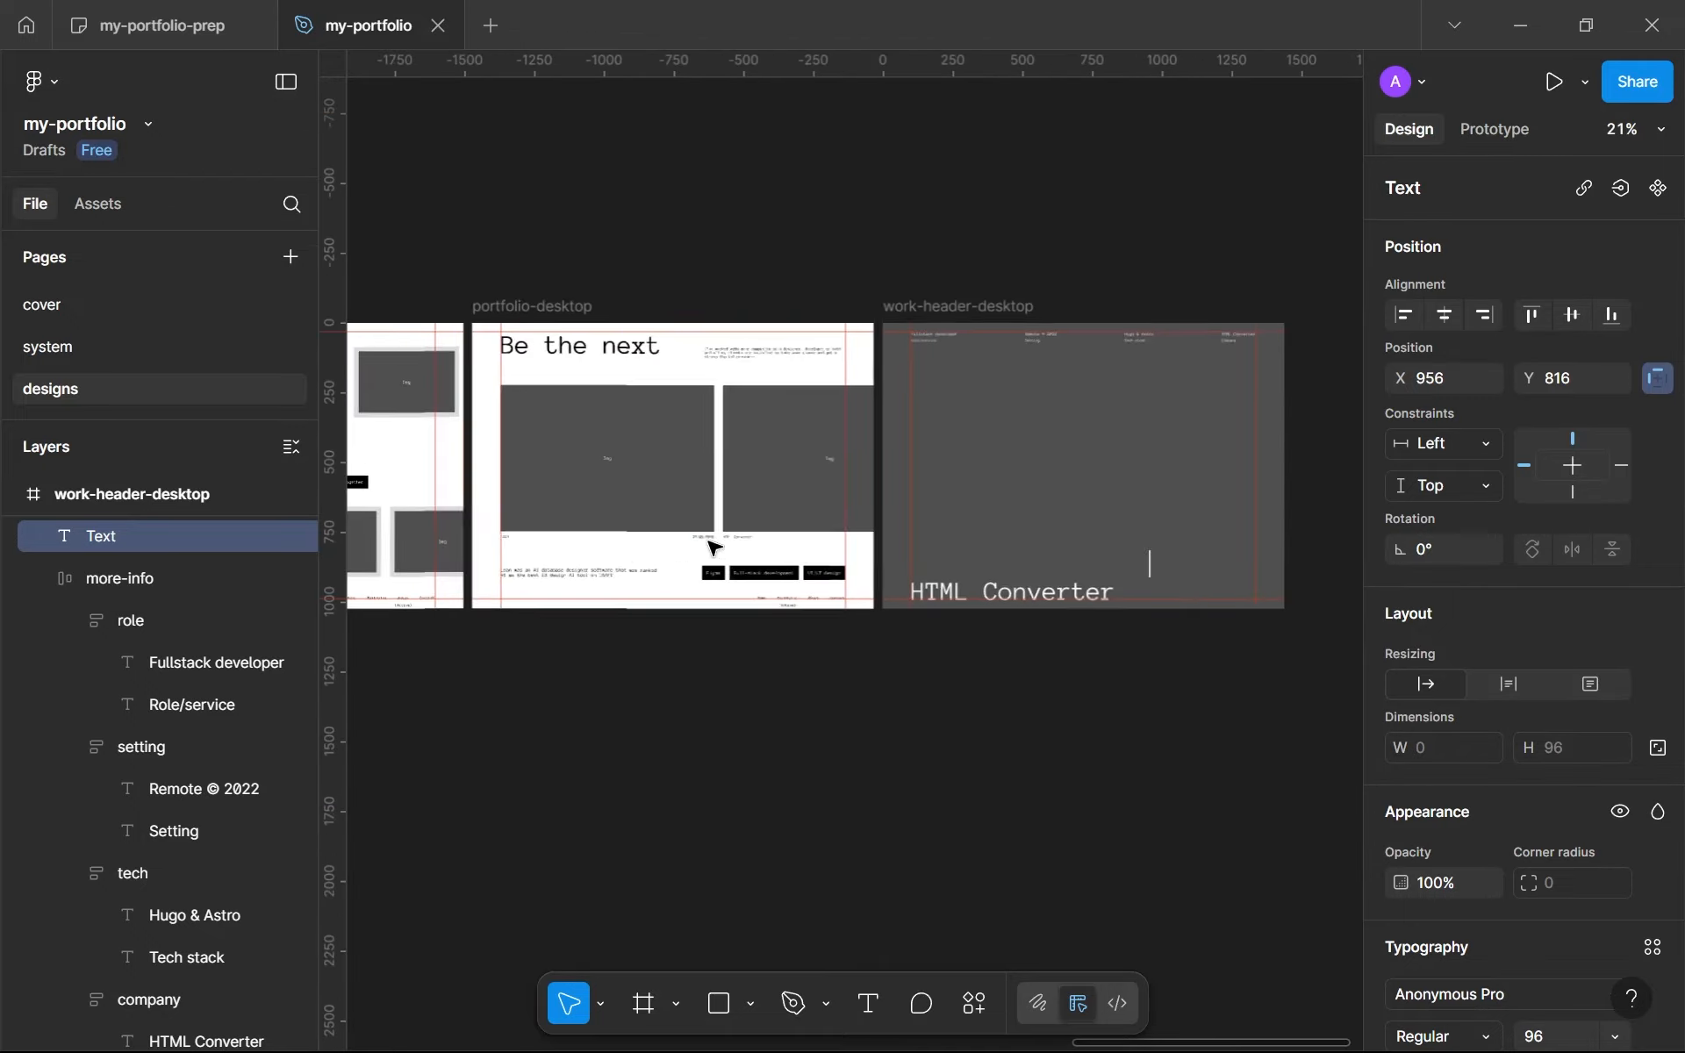
pyautogui.moveTo(1121, 562); pyautogui.dragTo(896, 502)
pyautogui.scroll(5, 904, 508)
pyautogui.scroll(-3, 1023, 575)
pyautogui.write('html')
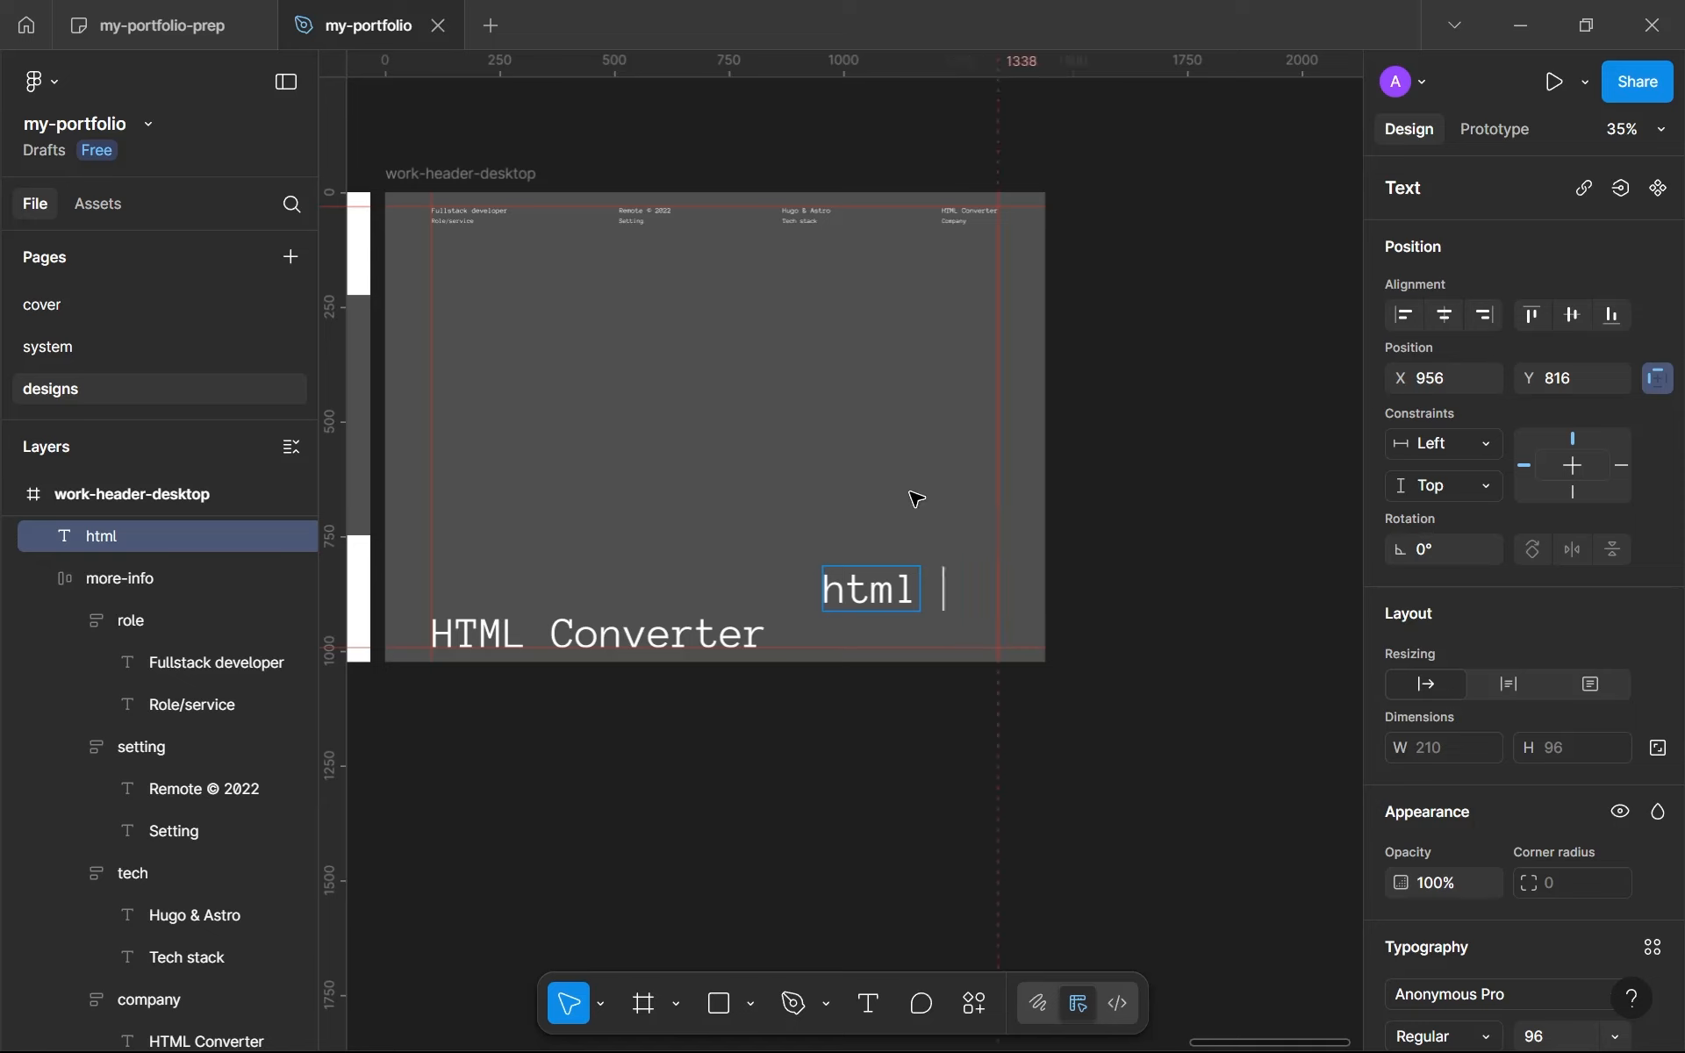
pyautogui.press('Escape')
pyautogui.scroll(-3, 1513, 881)
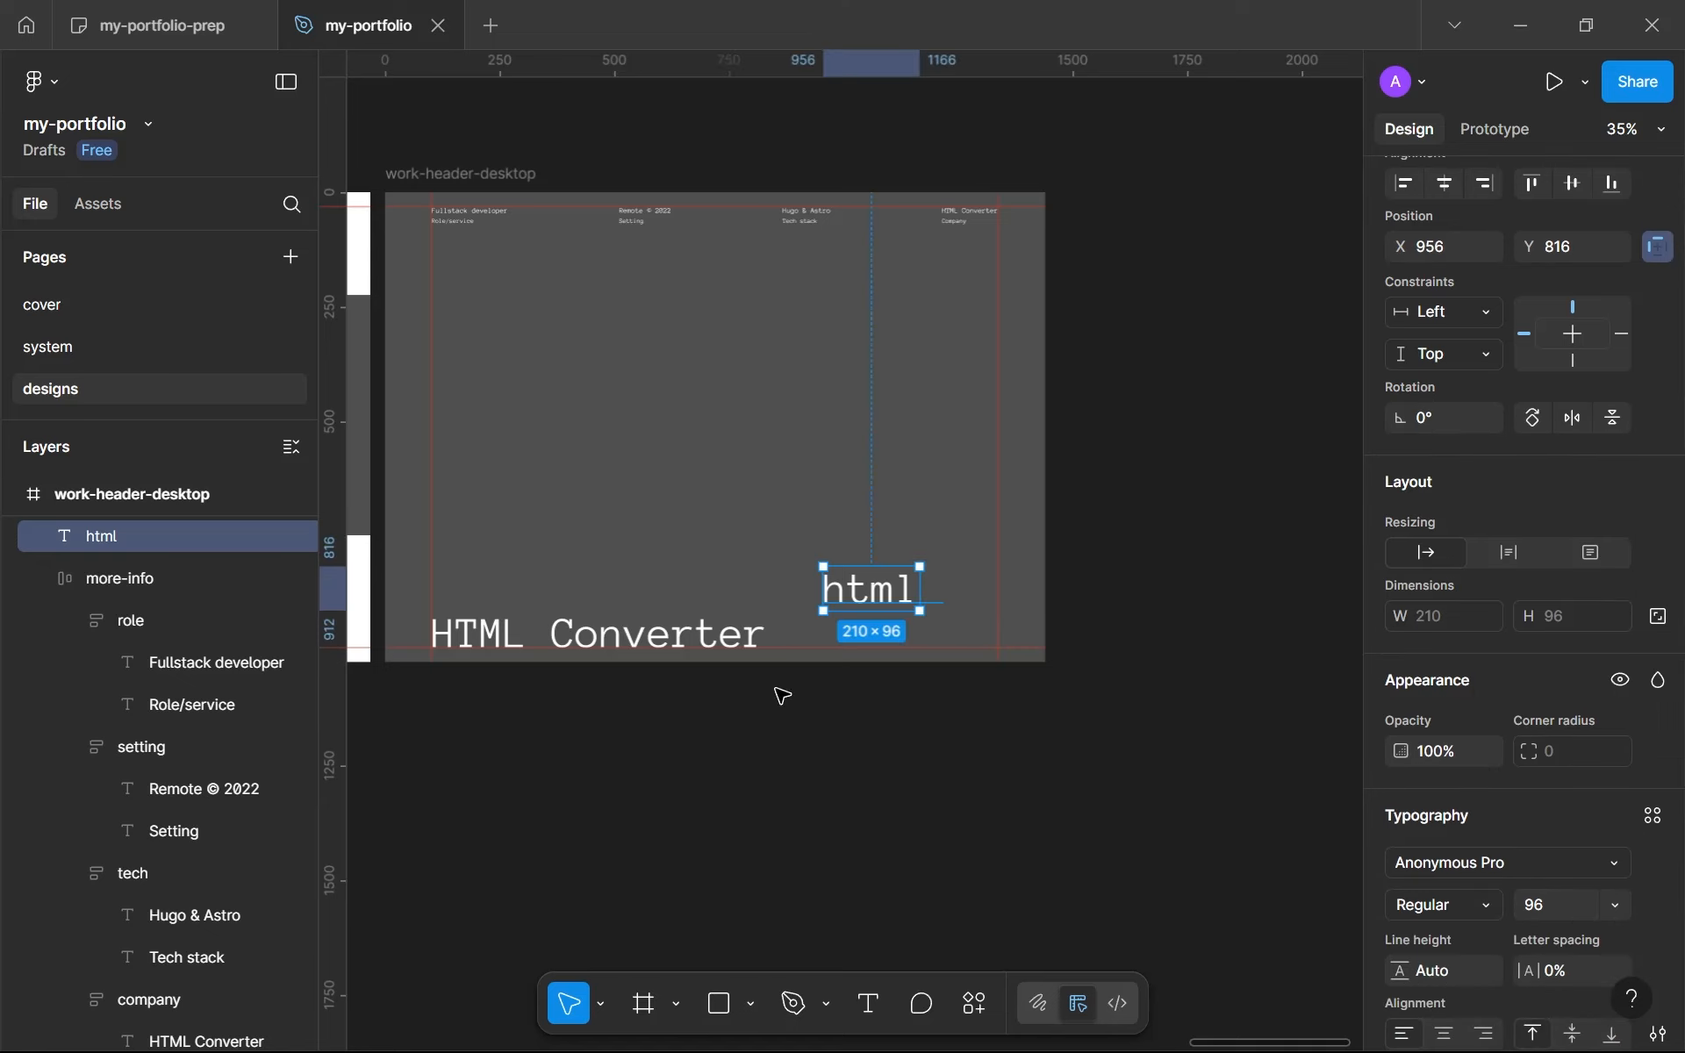
# Step: Apply the sys-xl text style to the large HTML Converter title
pyautogui.click(619, 638)
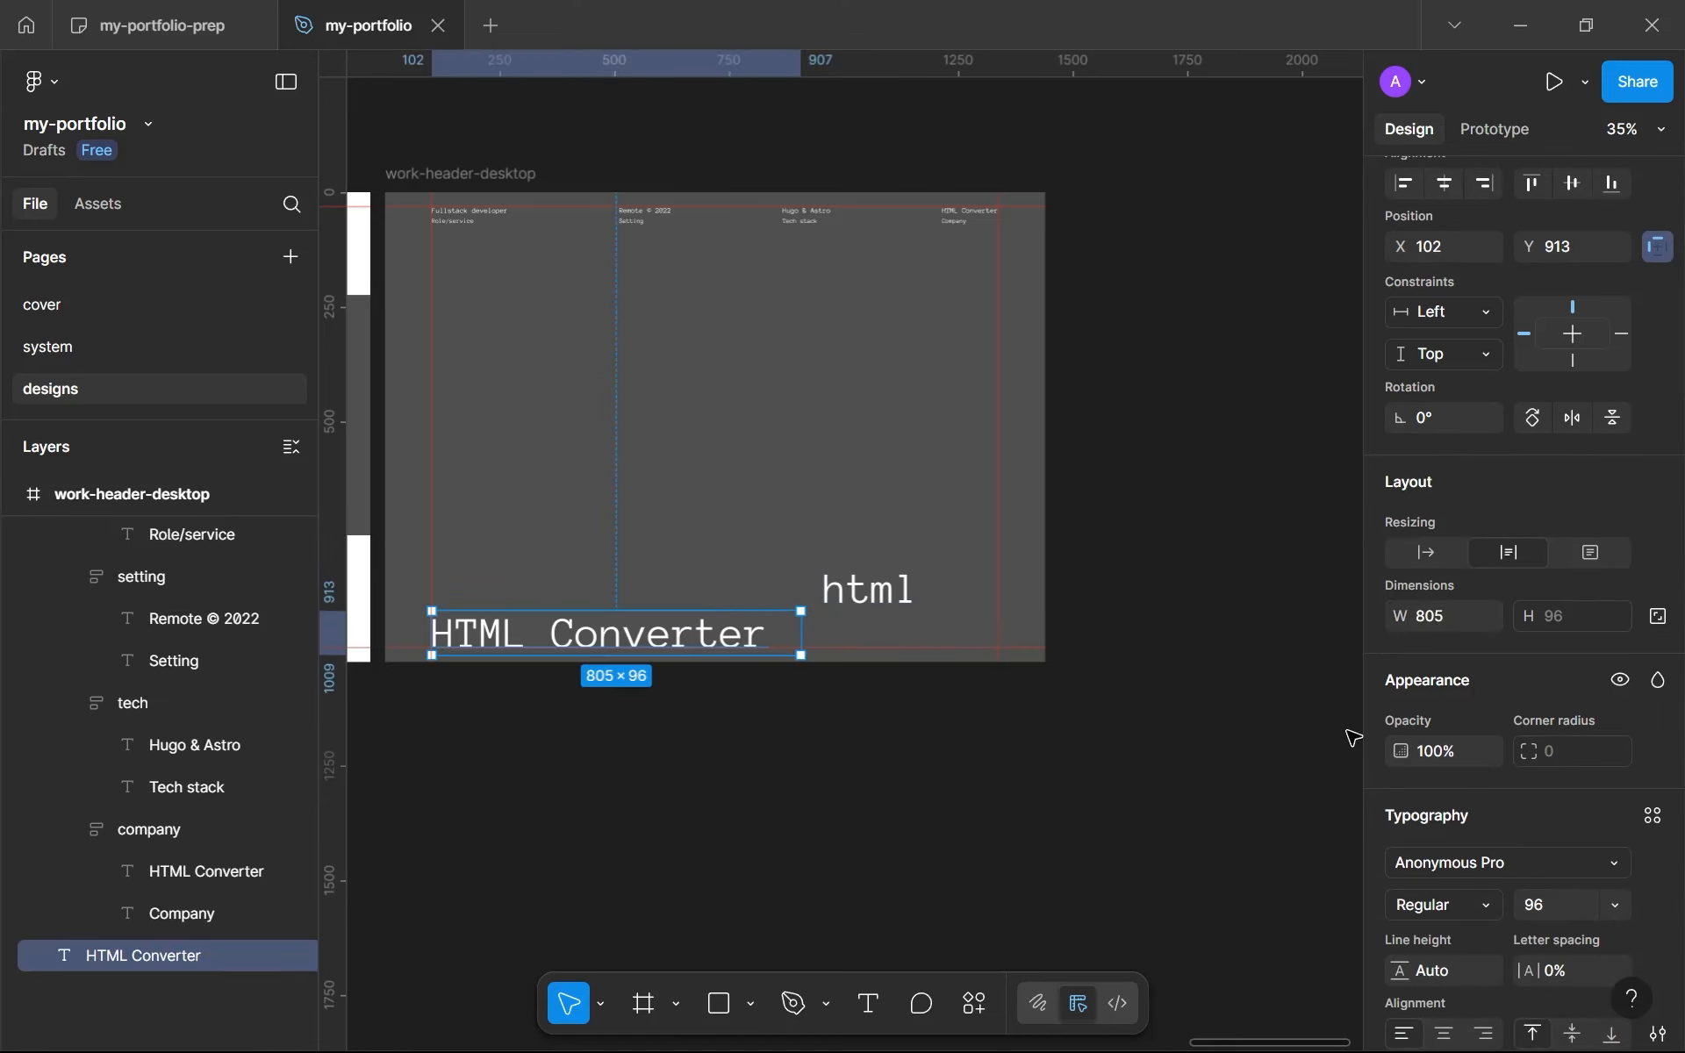
pyautogui.click(1652, 815)
pyautogui.scroll(-3, 1229, 852)
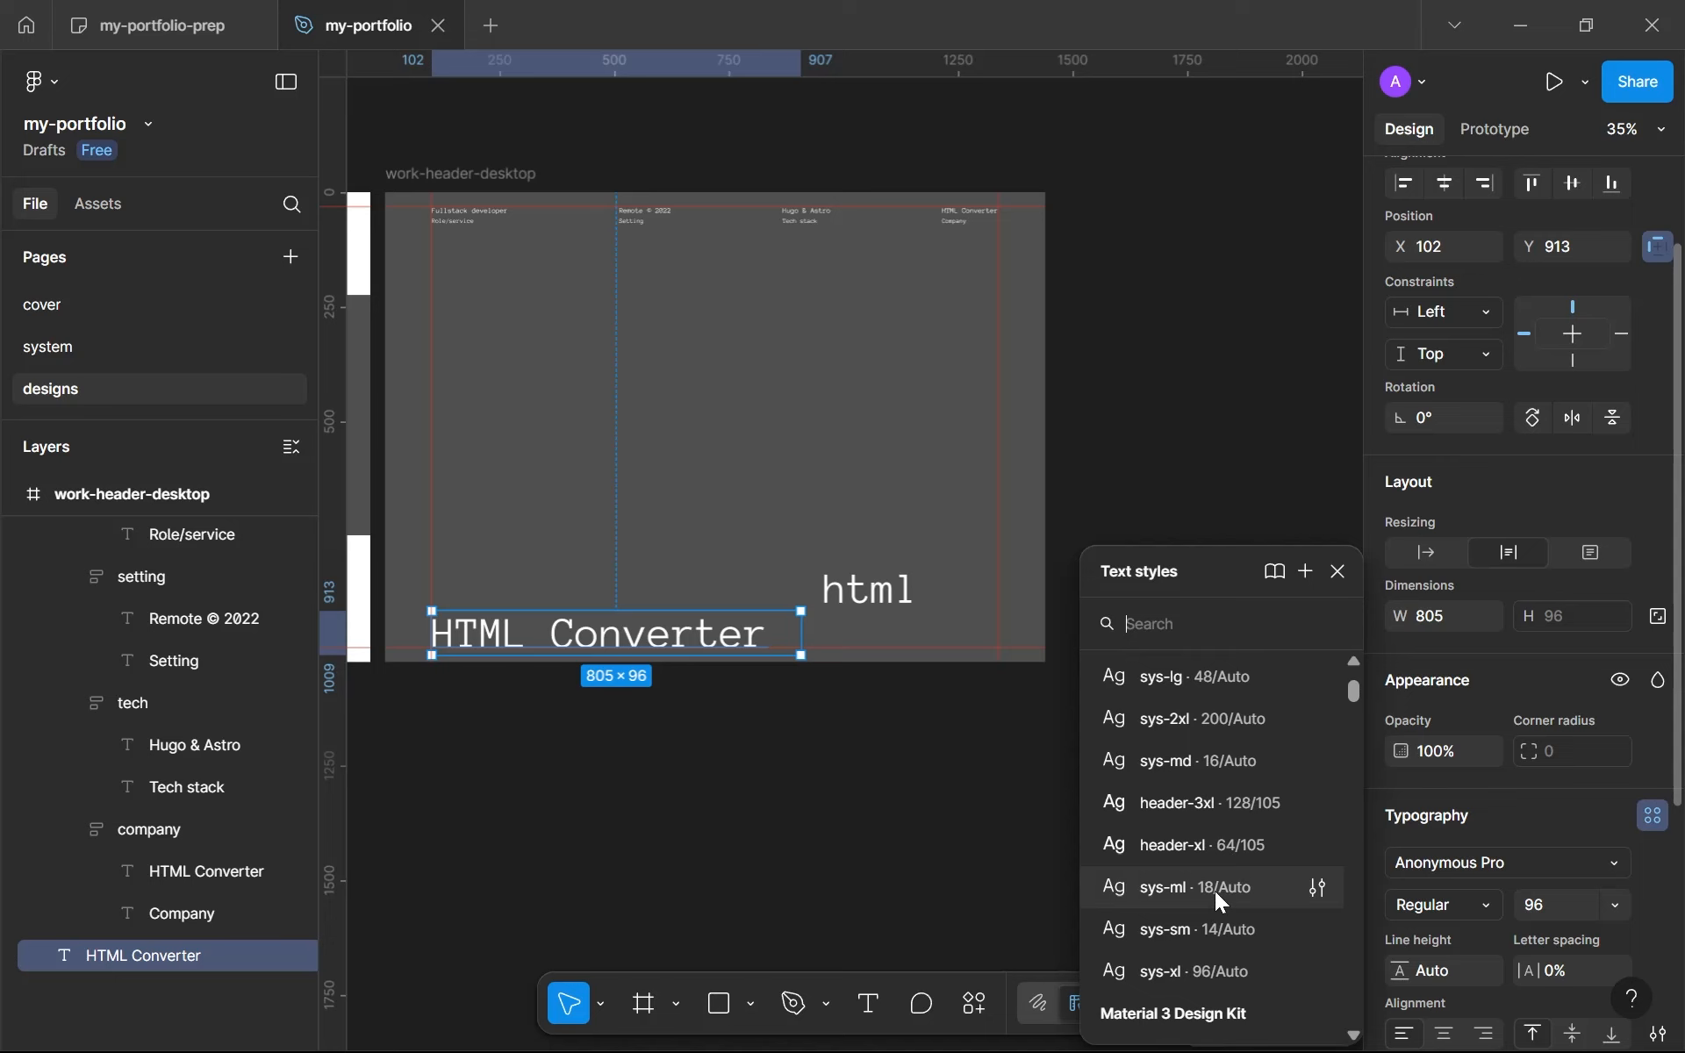
pyautogui.click(1198, 971)
# Step: Move the html text to about X 520, Y 416 in the frame and apply the sys-sm text style to it
pyautogui.click(880, 590)
pyautogui.moveTo(880, 590); pyautogui.dragTo(678, 405)
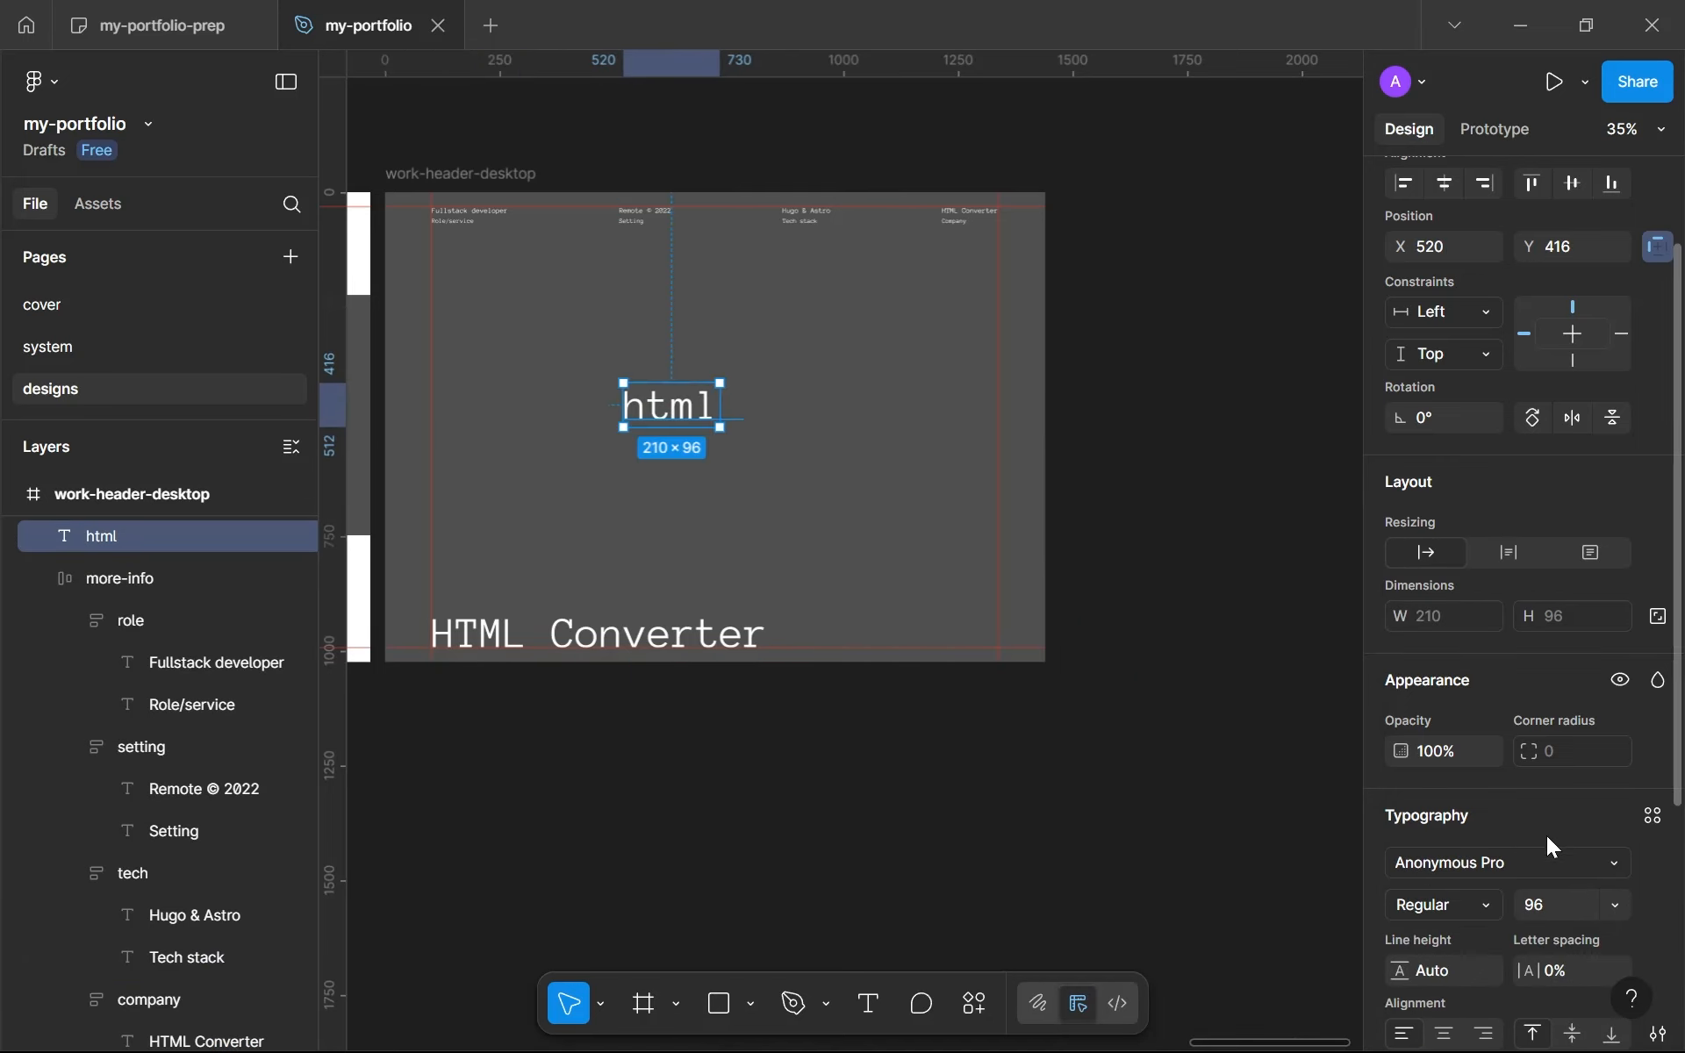
pyautogui.click(1652, 820)
pyautogui.scroll(-3, 1246, 895)
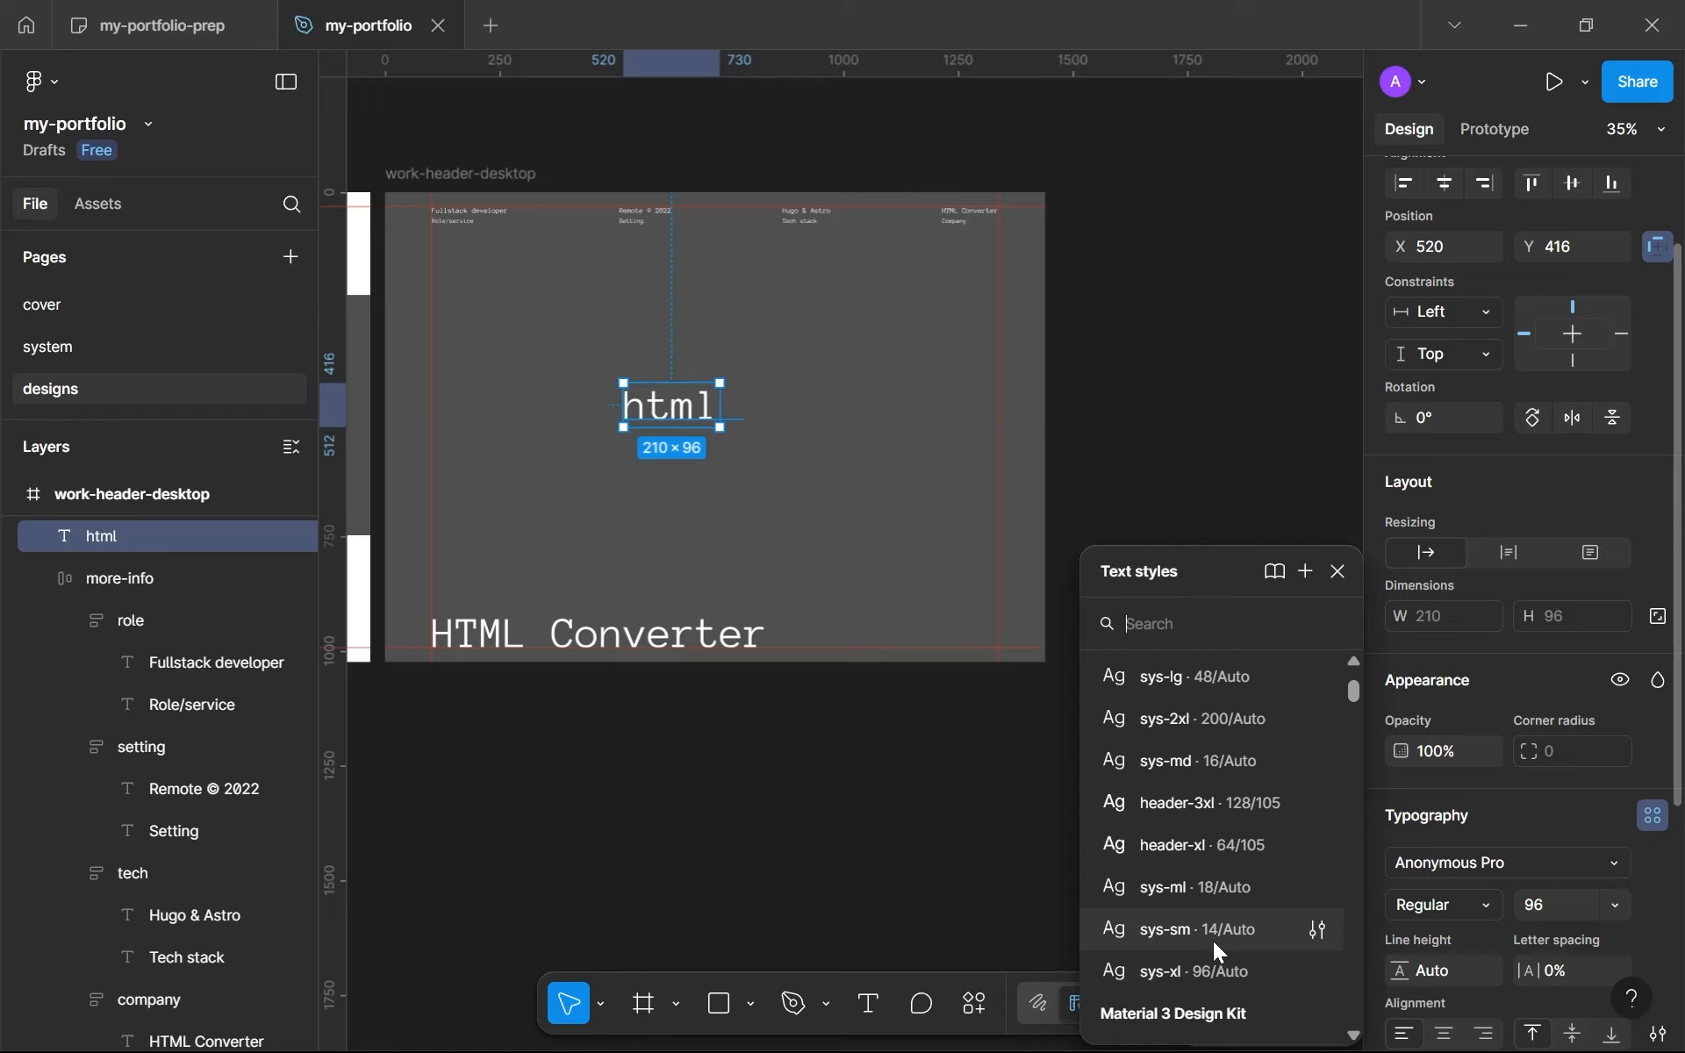
pyautogui.click(1213, 941)
pyautogui.scroll(10, 617, 413)
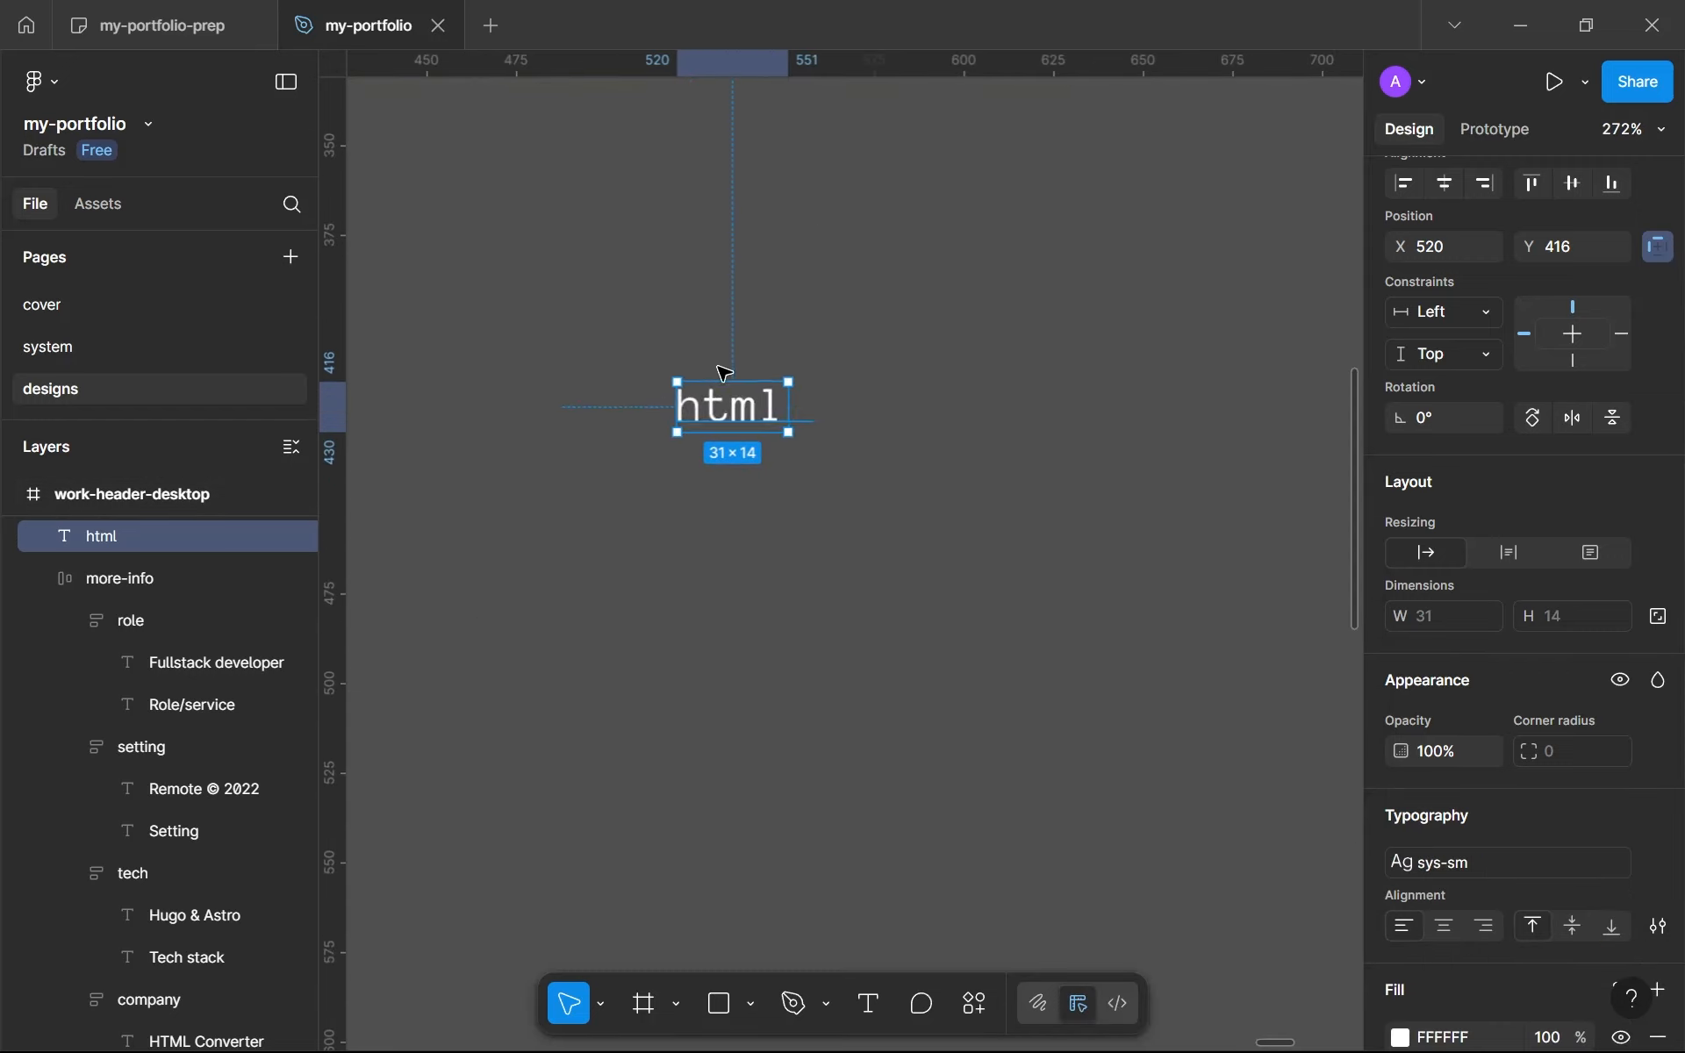
# Step: Move the html text to about X 467, Y 380 and replace its content with "HTML converter was a project"
pyautogui.moveTo(702, 406); pyautogui.dragTo(512, 277)
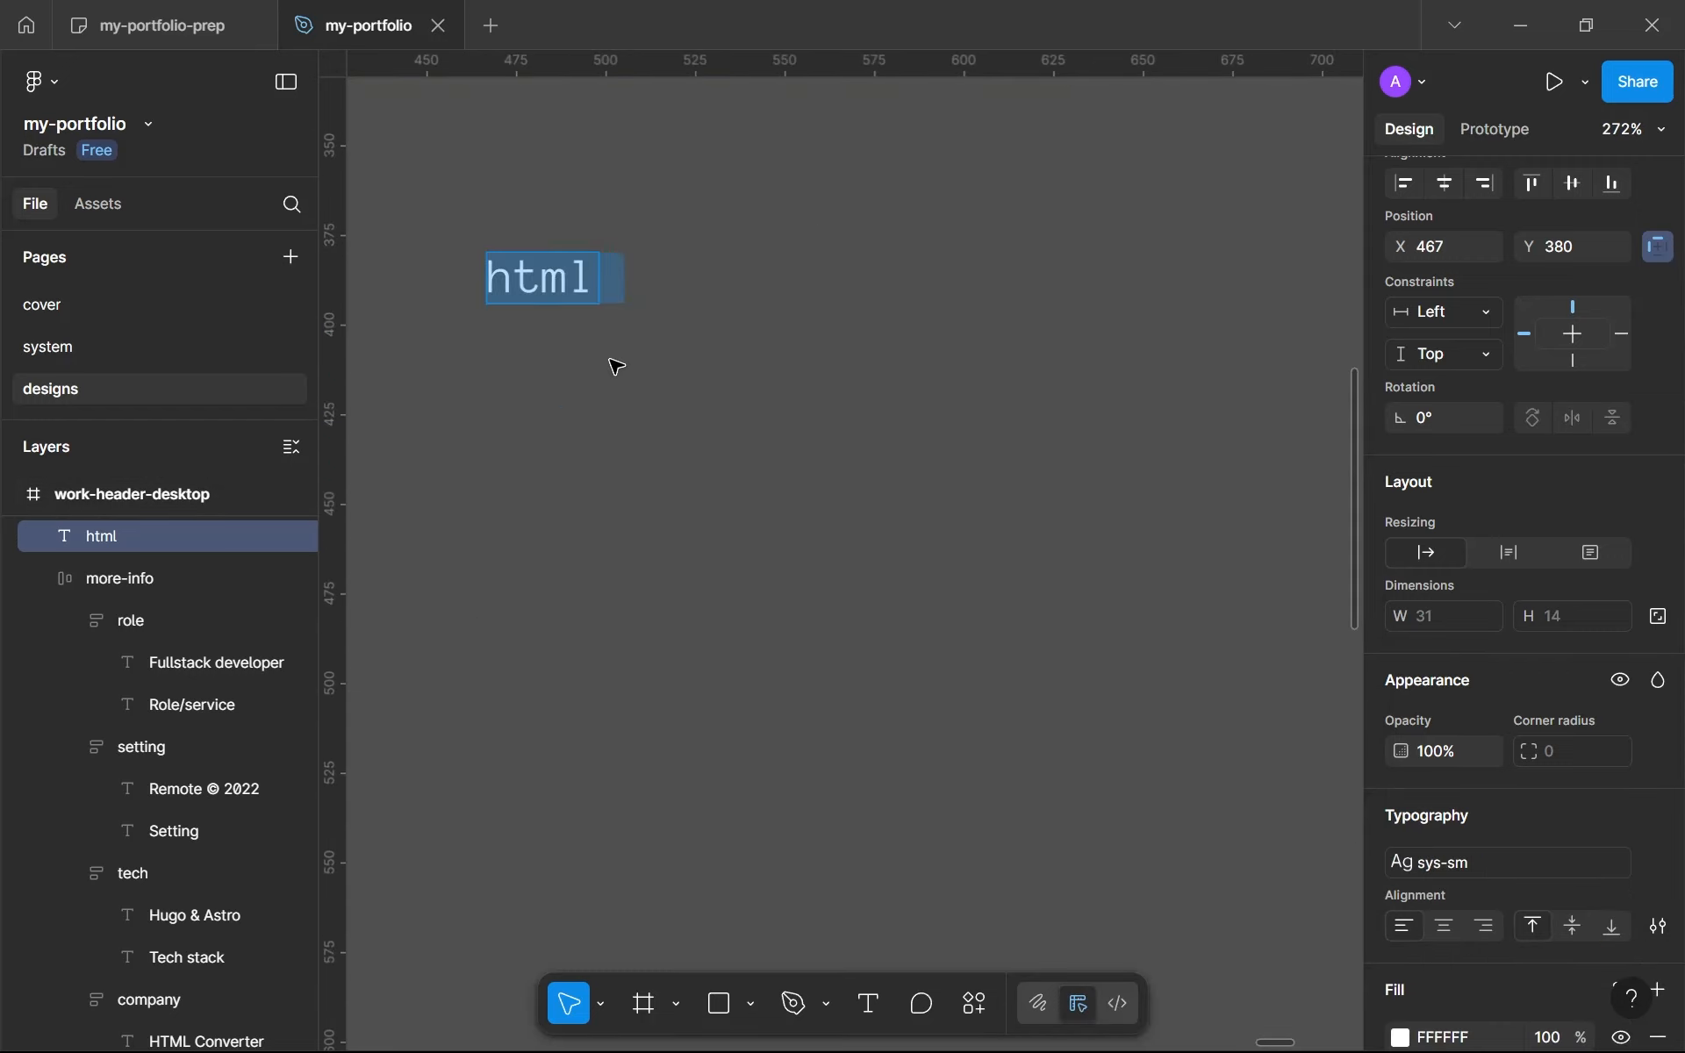
pyautogui.write('html')
pyautogui.hotkey('ctrl', 'a')
pyautogui.write('H')
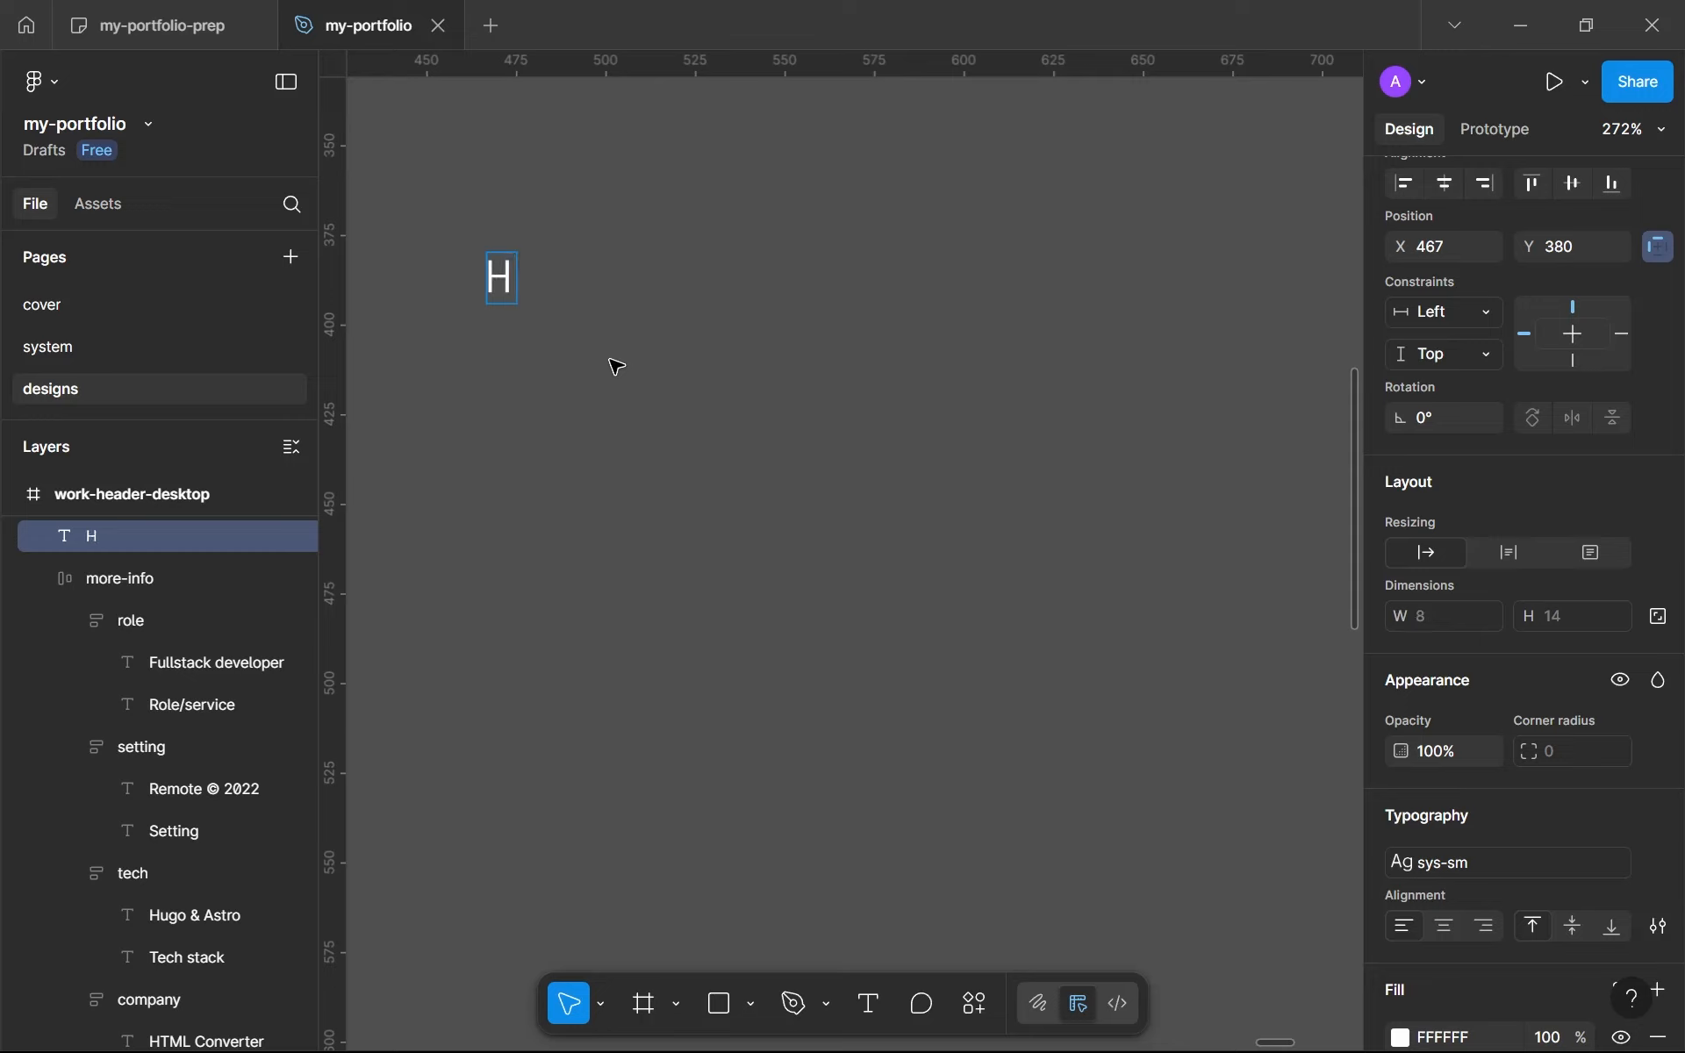
pyautogui.write('t')
pyautogui.press('BackSpace')
pyautogui.write('M')
pyautogui.press('BackSpace')
pyautogui.write('TML converte')
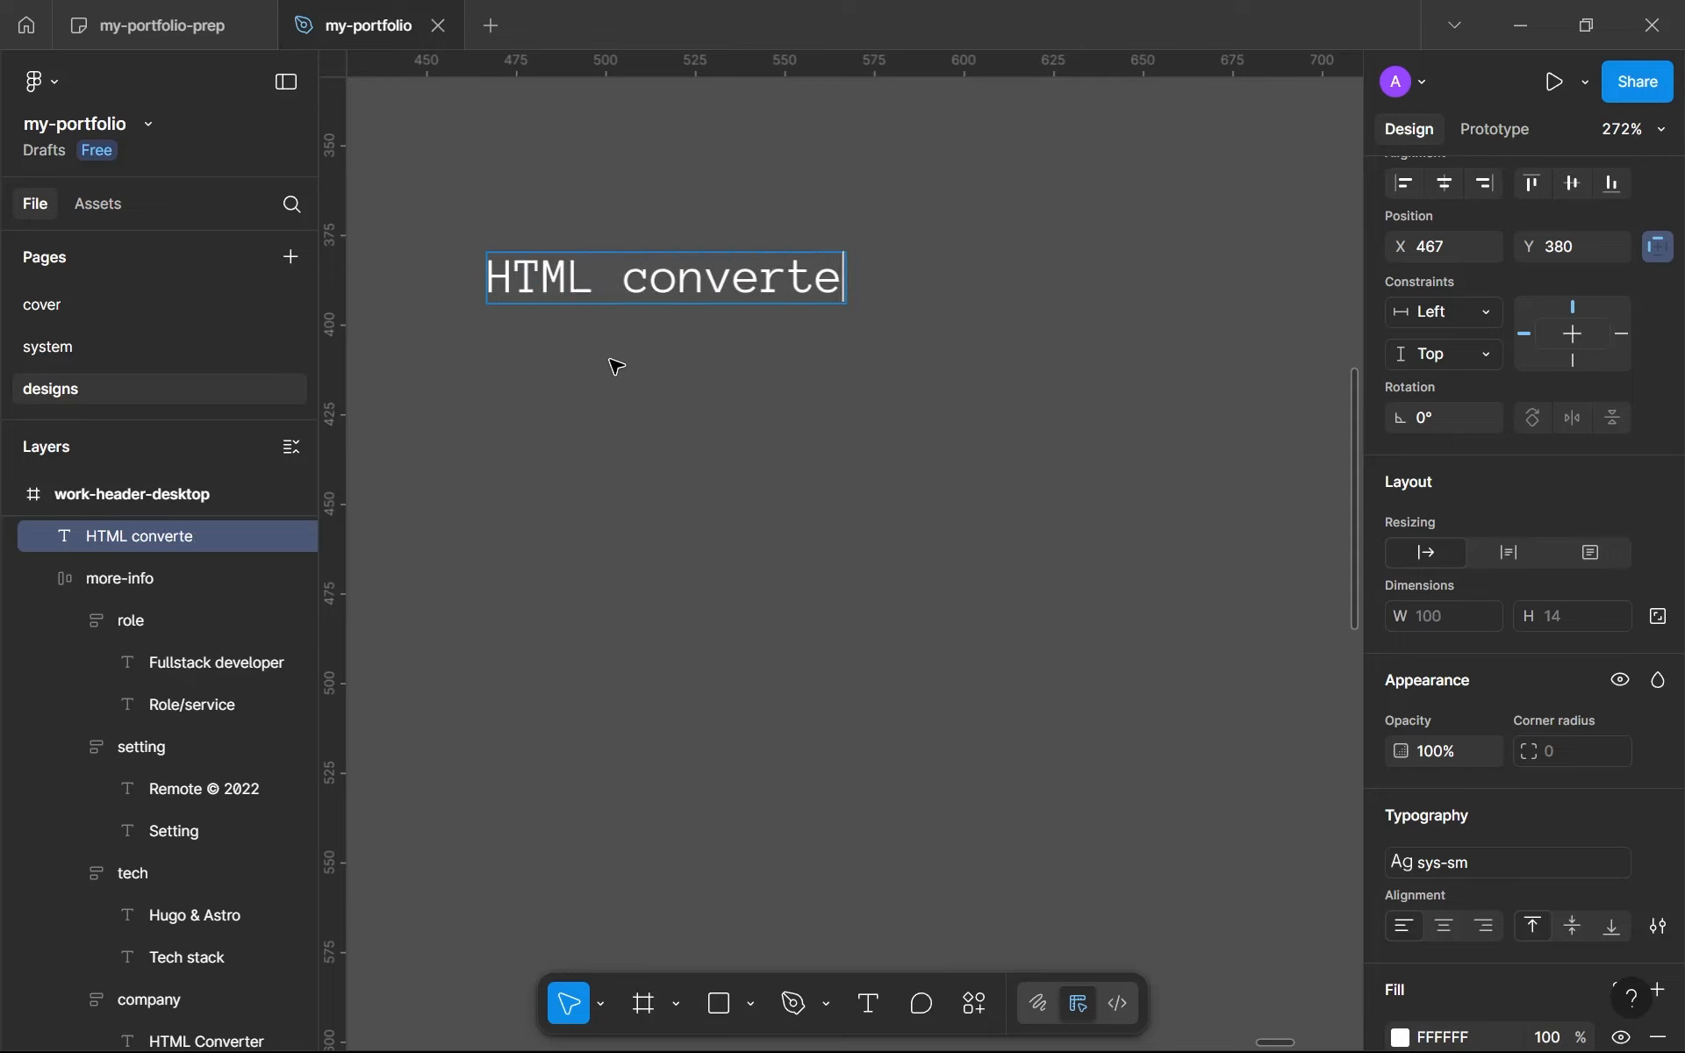
pyautogui.write('r was a project')
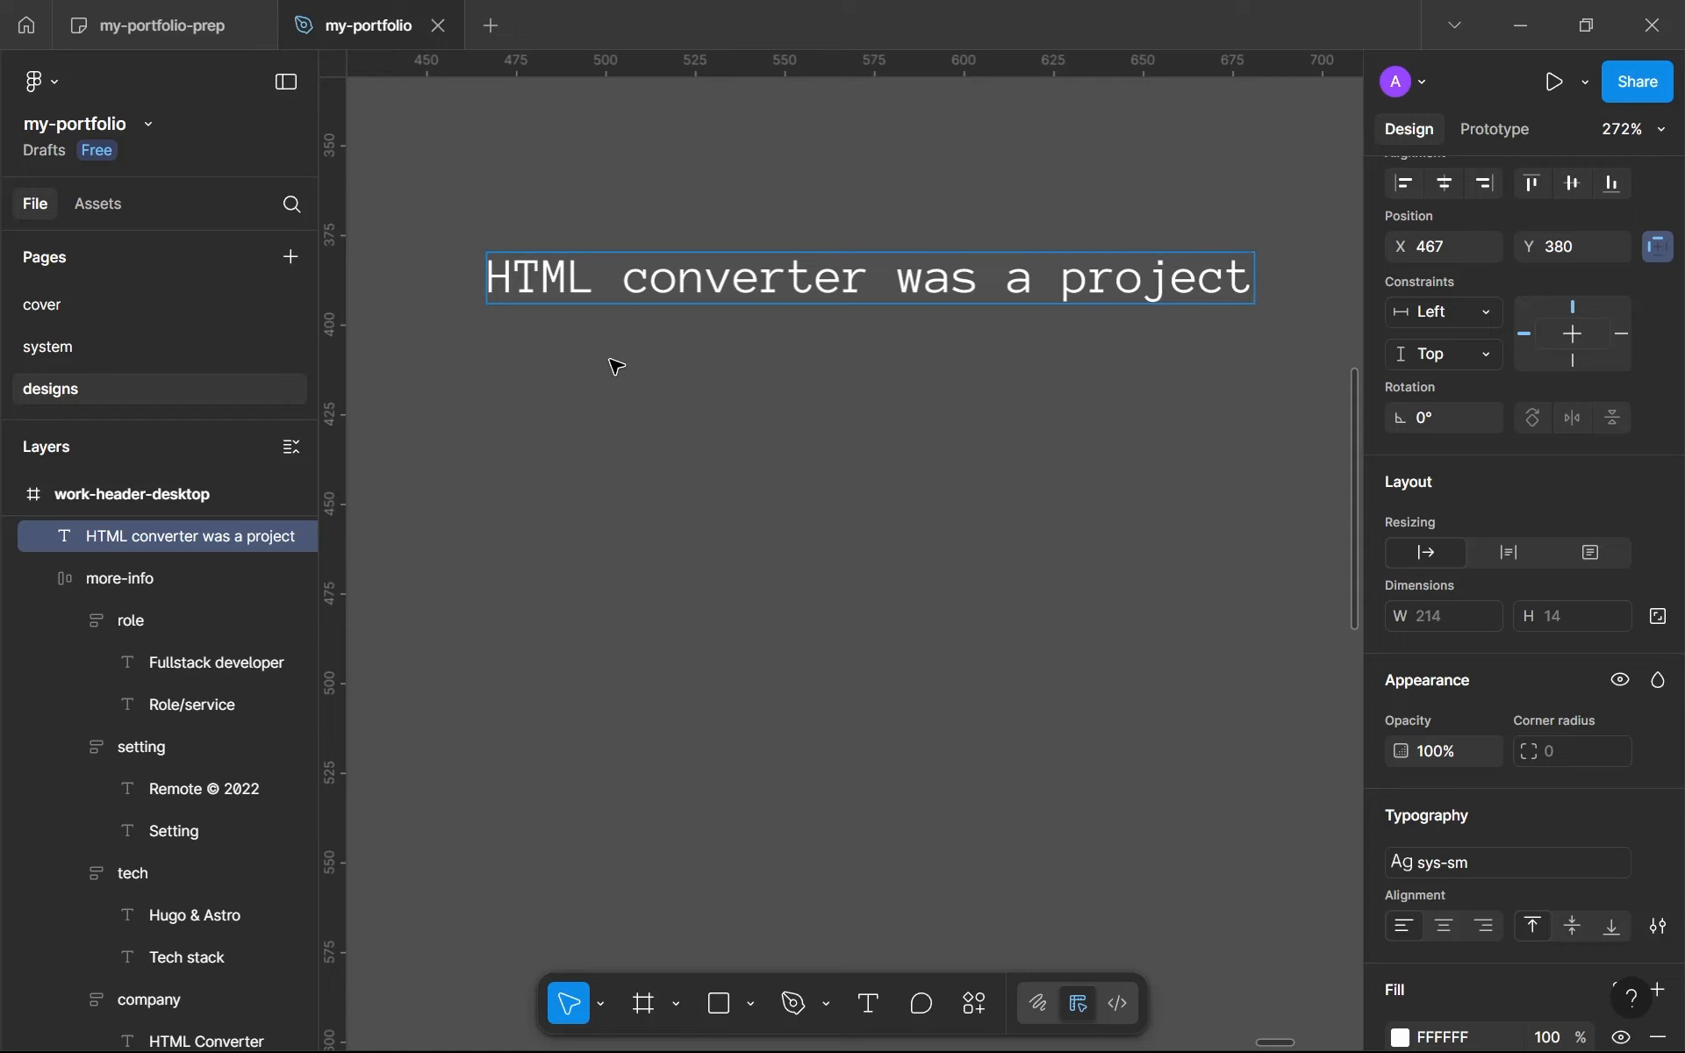
pyautogui.click(617, 367)
# Step: Narrow the description text box to about 205 wide and continue it with "that aims to provide an open-source conversion tool to"
pyautogui.moveTo(519, 295); pyautogui.dragTo(425, 284)
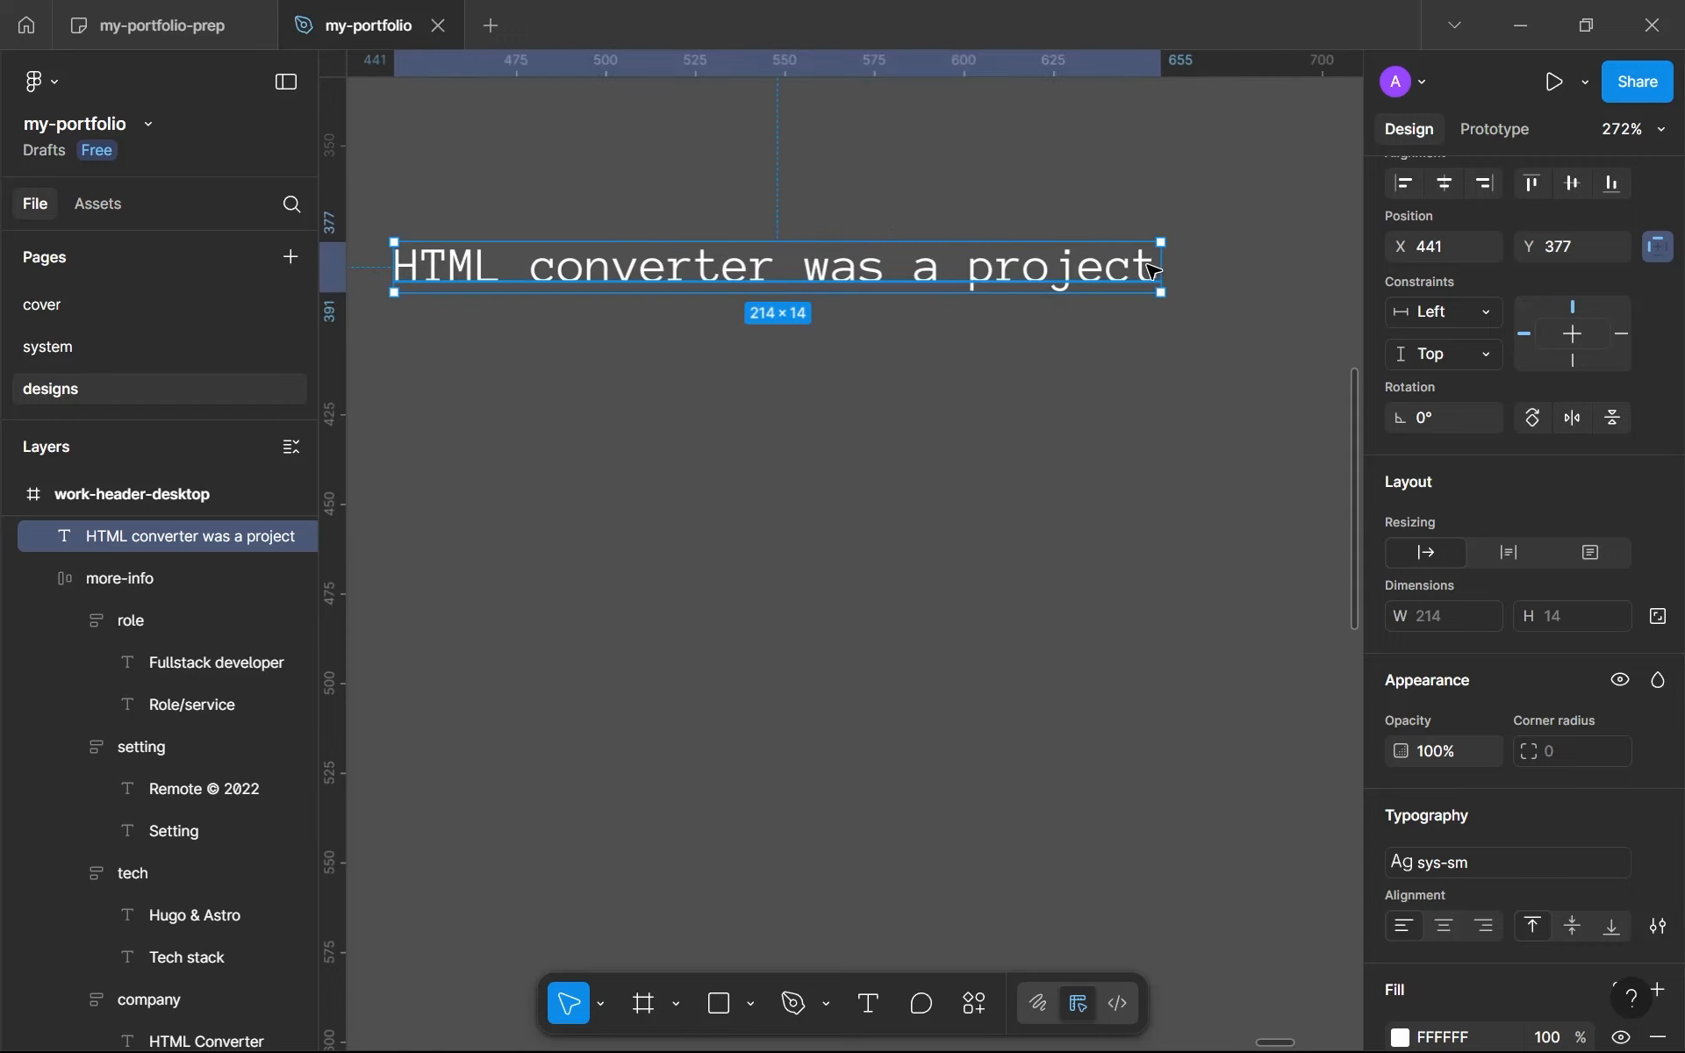
pyautogui.moveTo(1161, 264); pyautogui.dragTo(1127, 263)
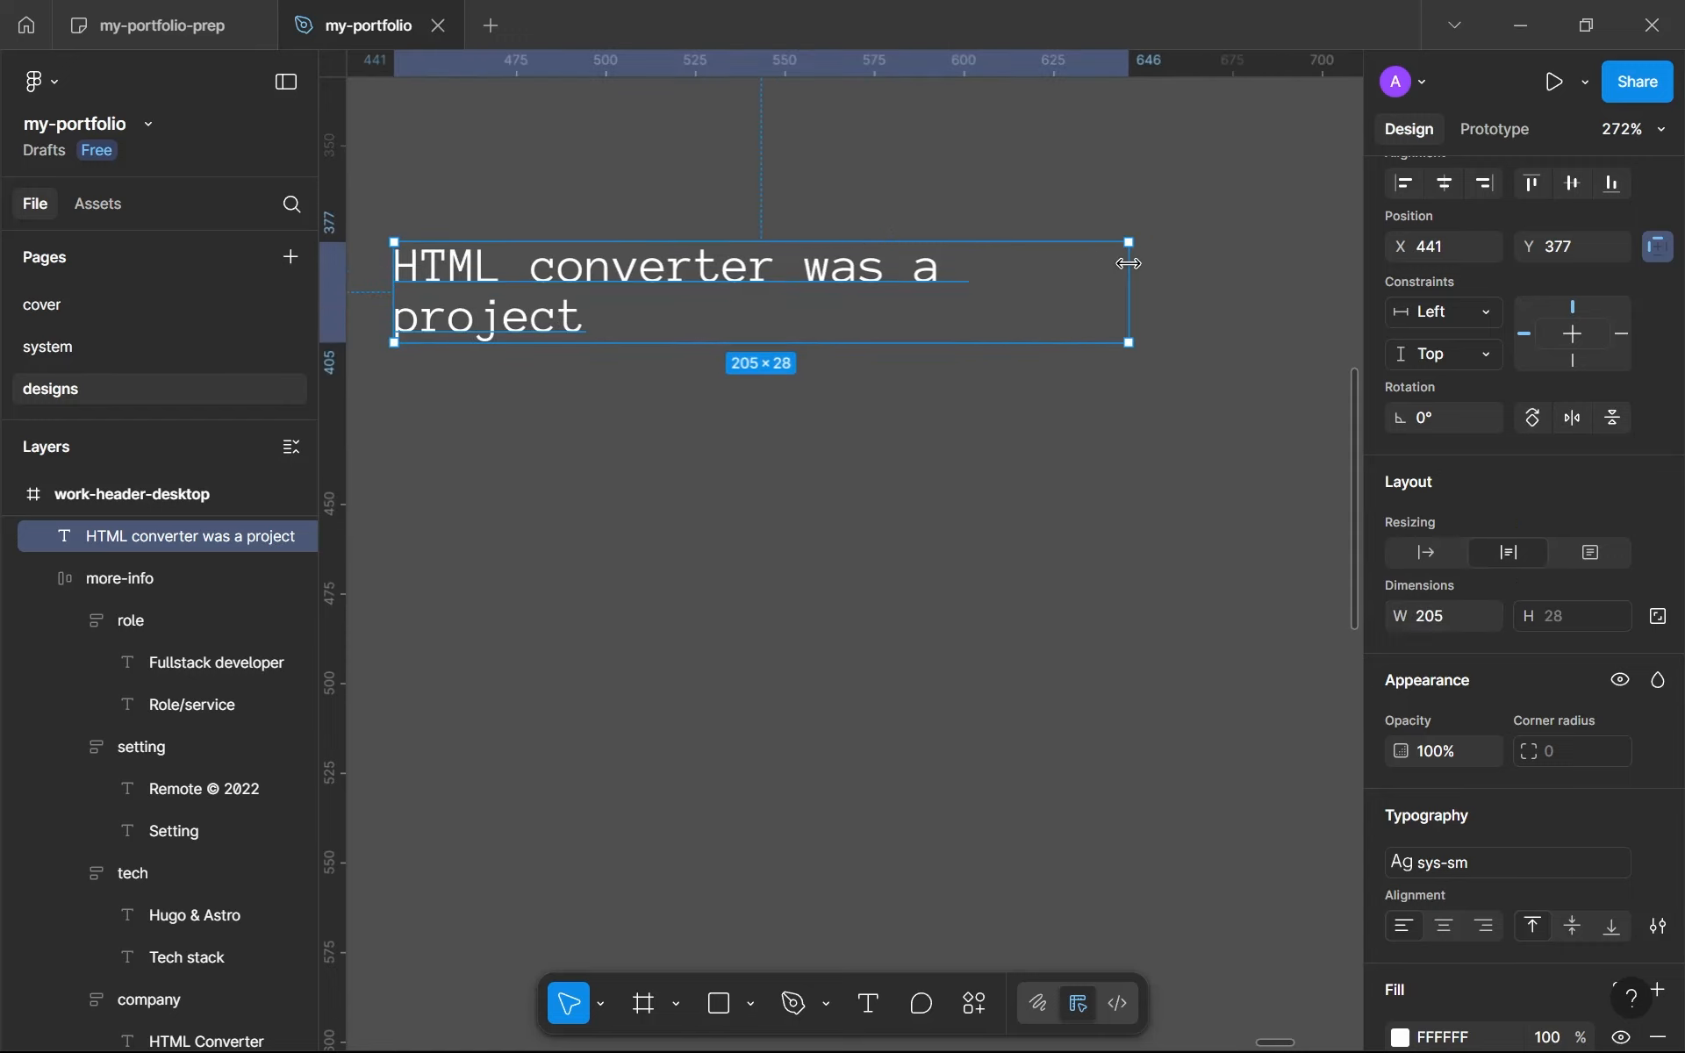
pyautogui.doubleClick(571, 305)
pyautogui.click(574, 308)
pyautogui.write('that ')
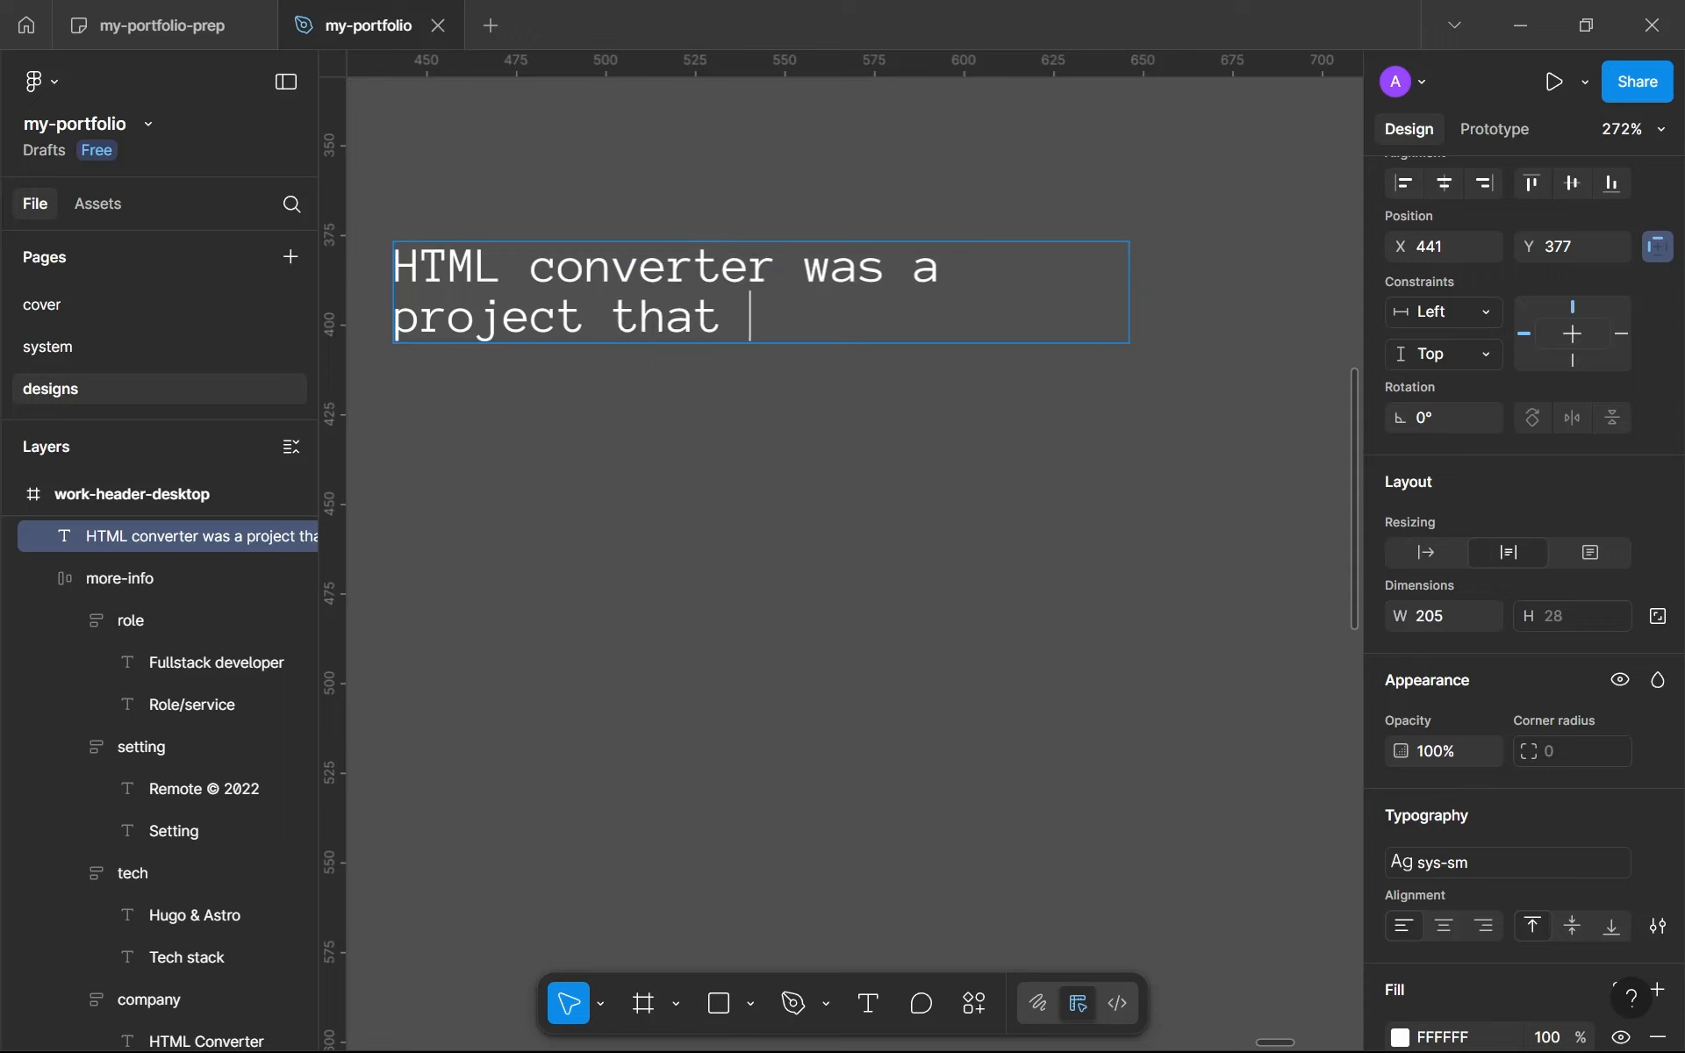
pyautogui.write('aims to conve')
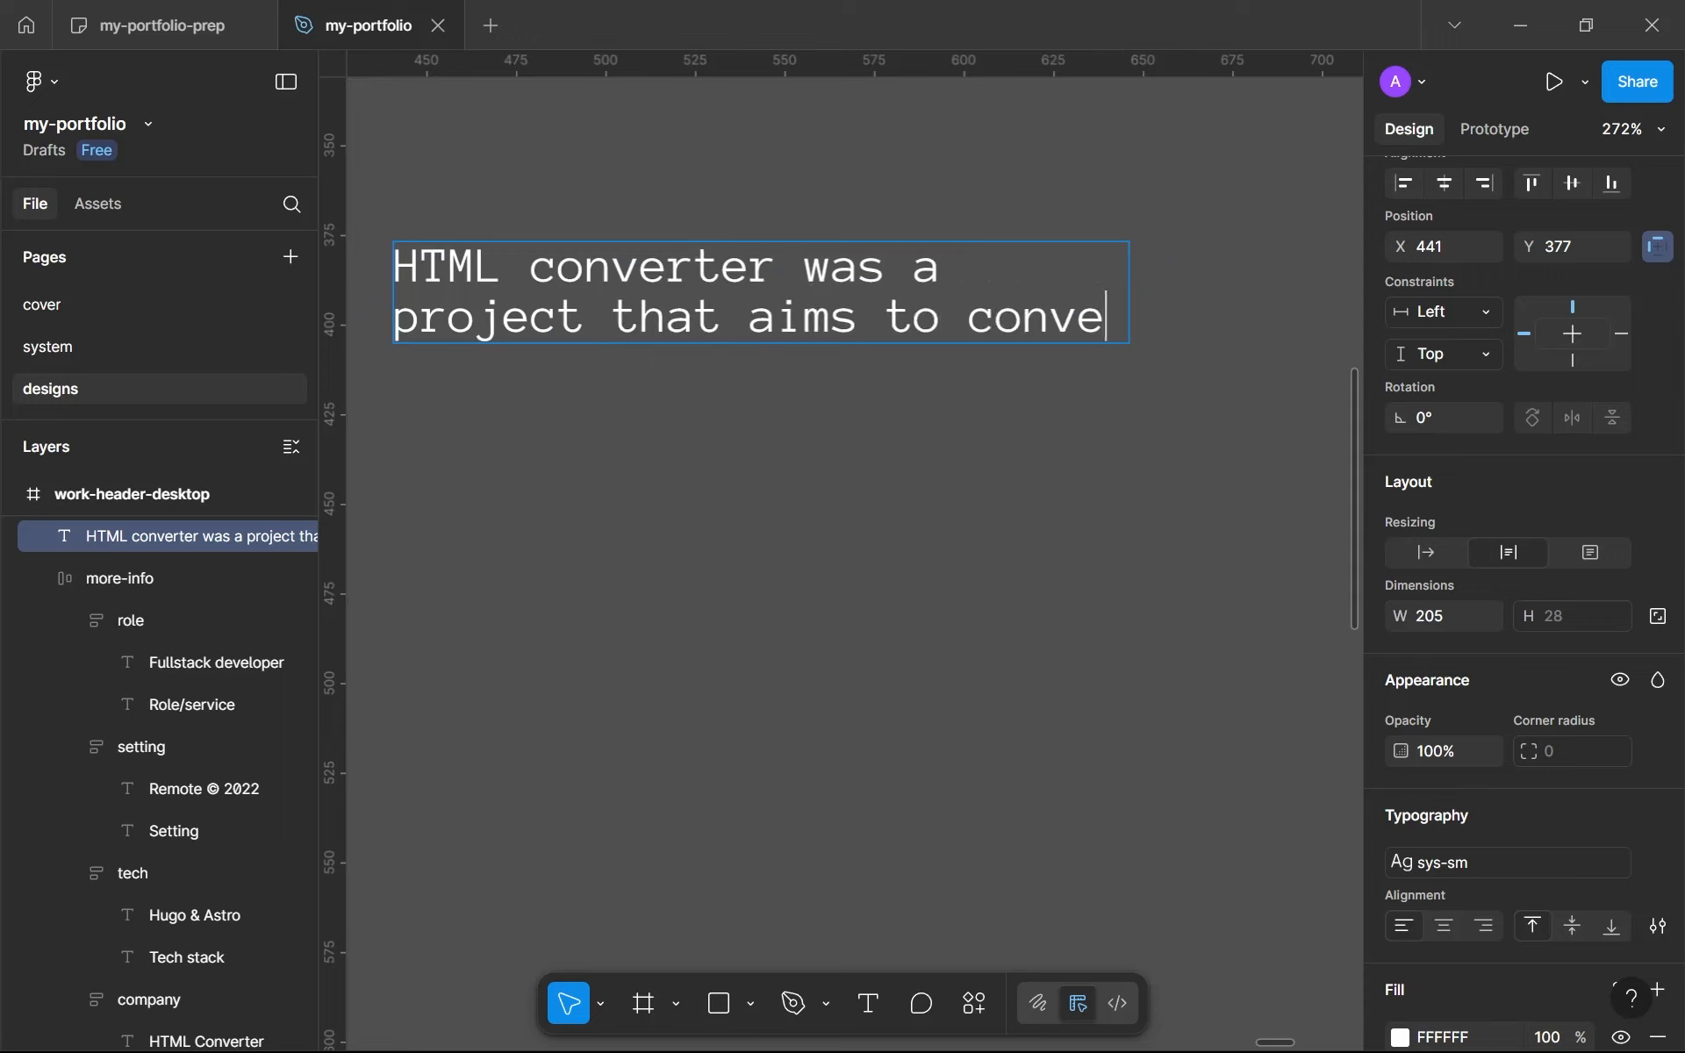
pyautogui.write('rt')
pyautogui.hotkey('ctrl', 'BackSpace')
pyautogui.write('provide a ')
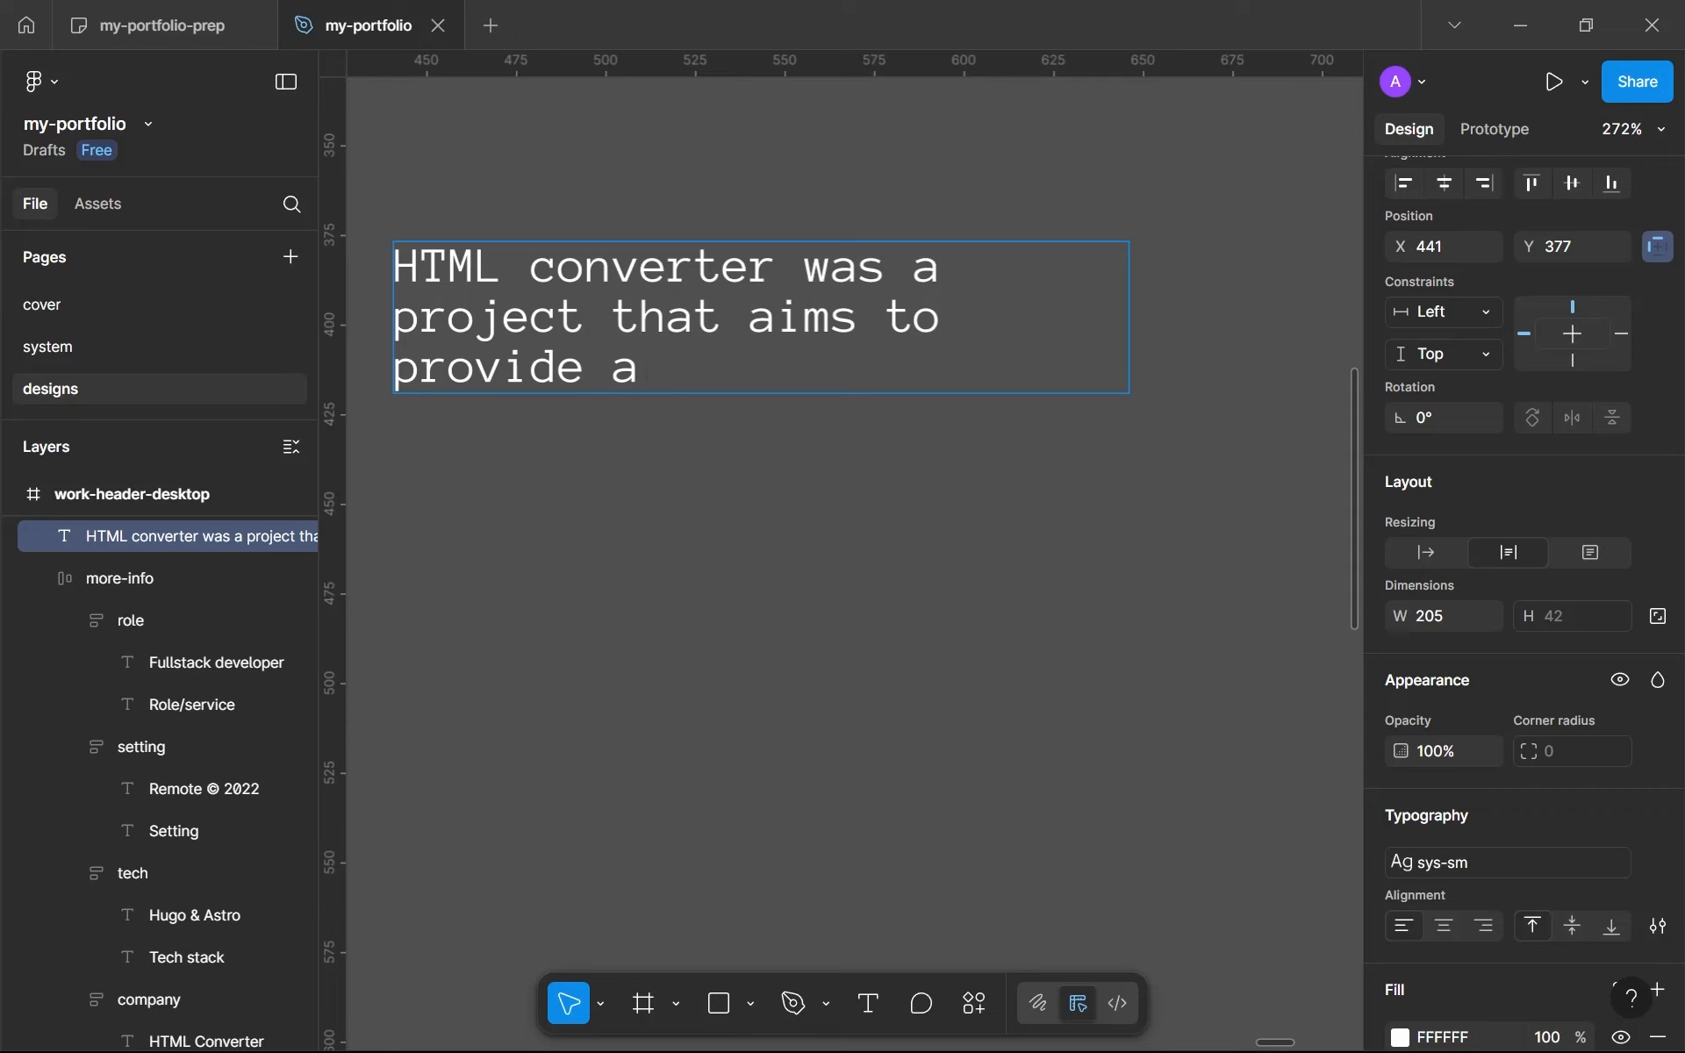
pyautogui.write('n ope')
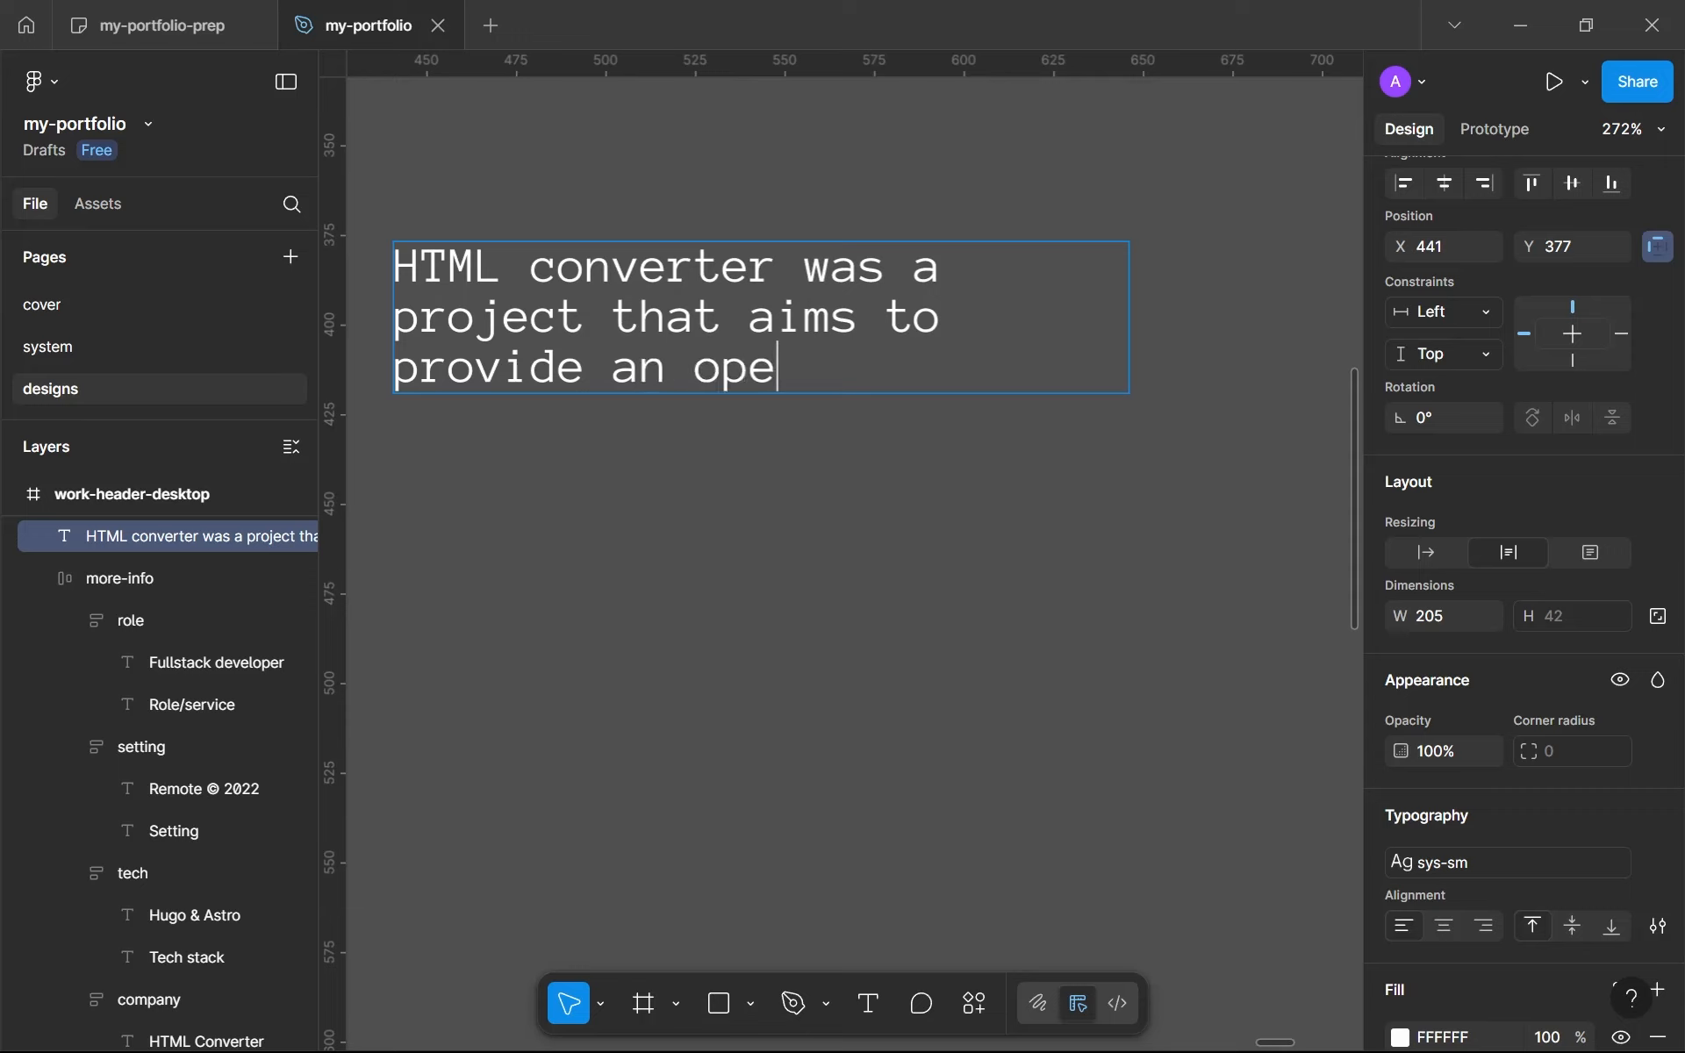
pyautogui.write('n-source conve')
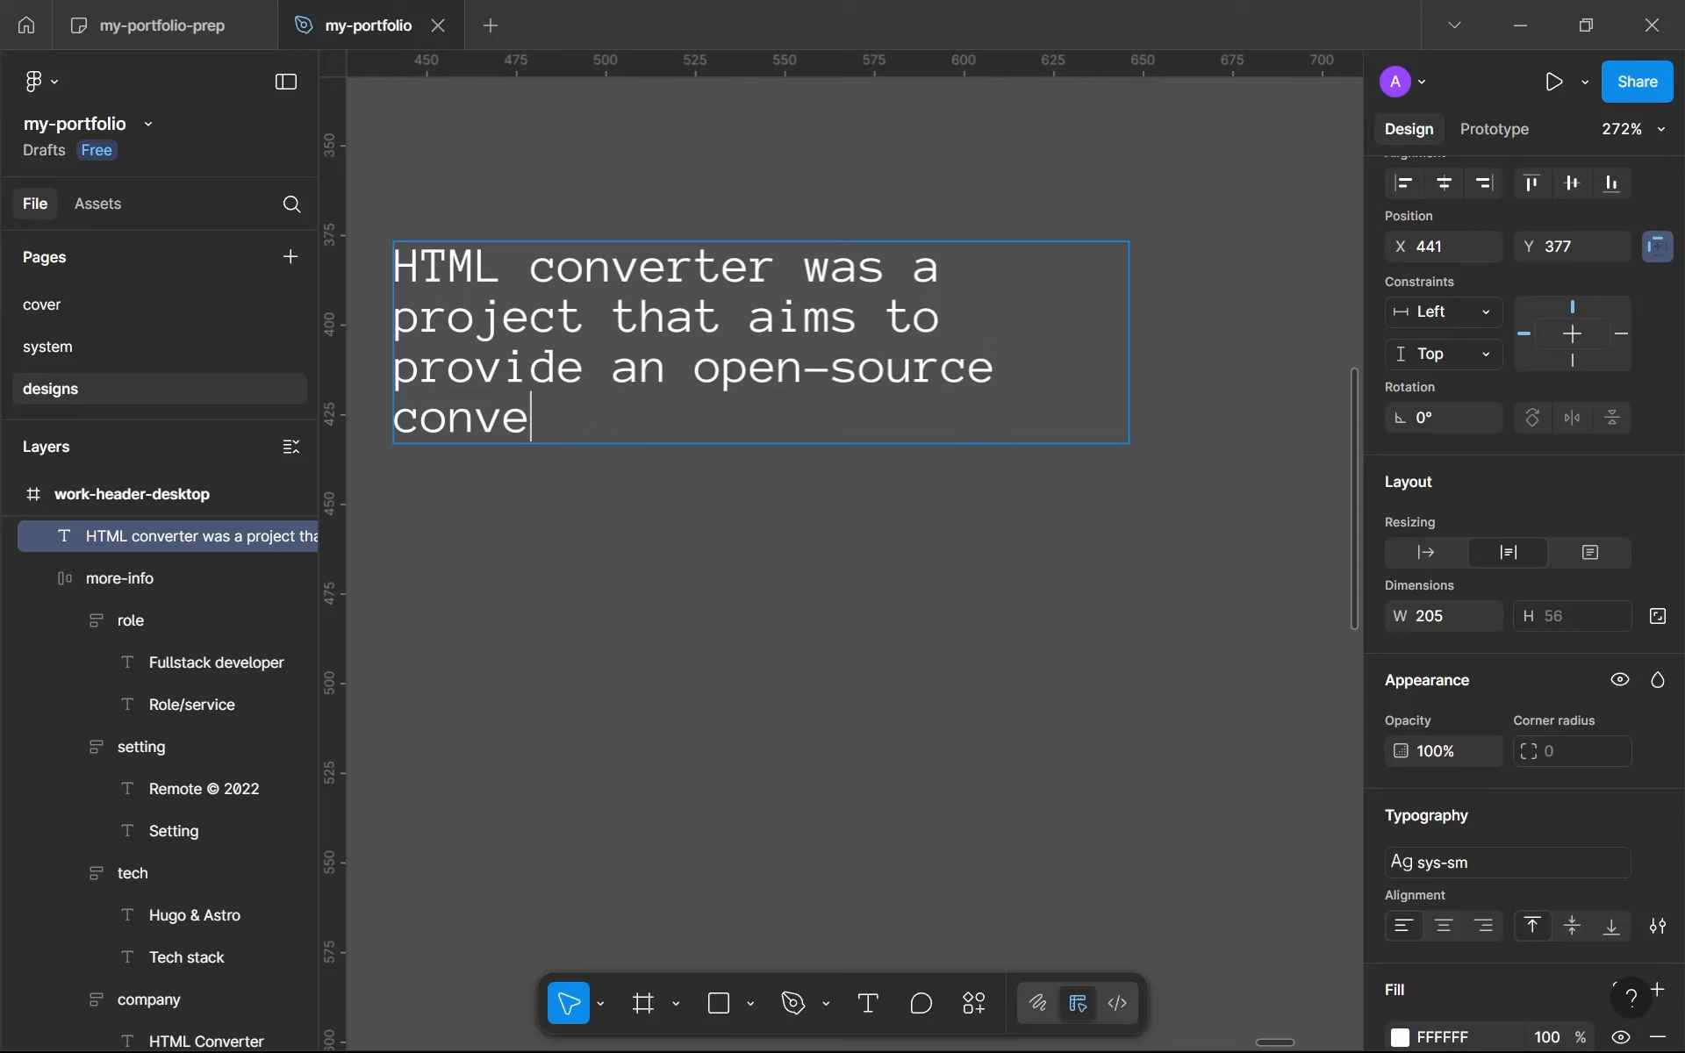
pyautogui.write('rsion tool to ')
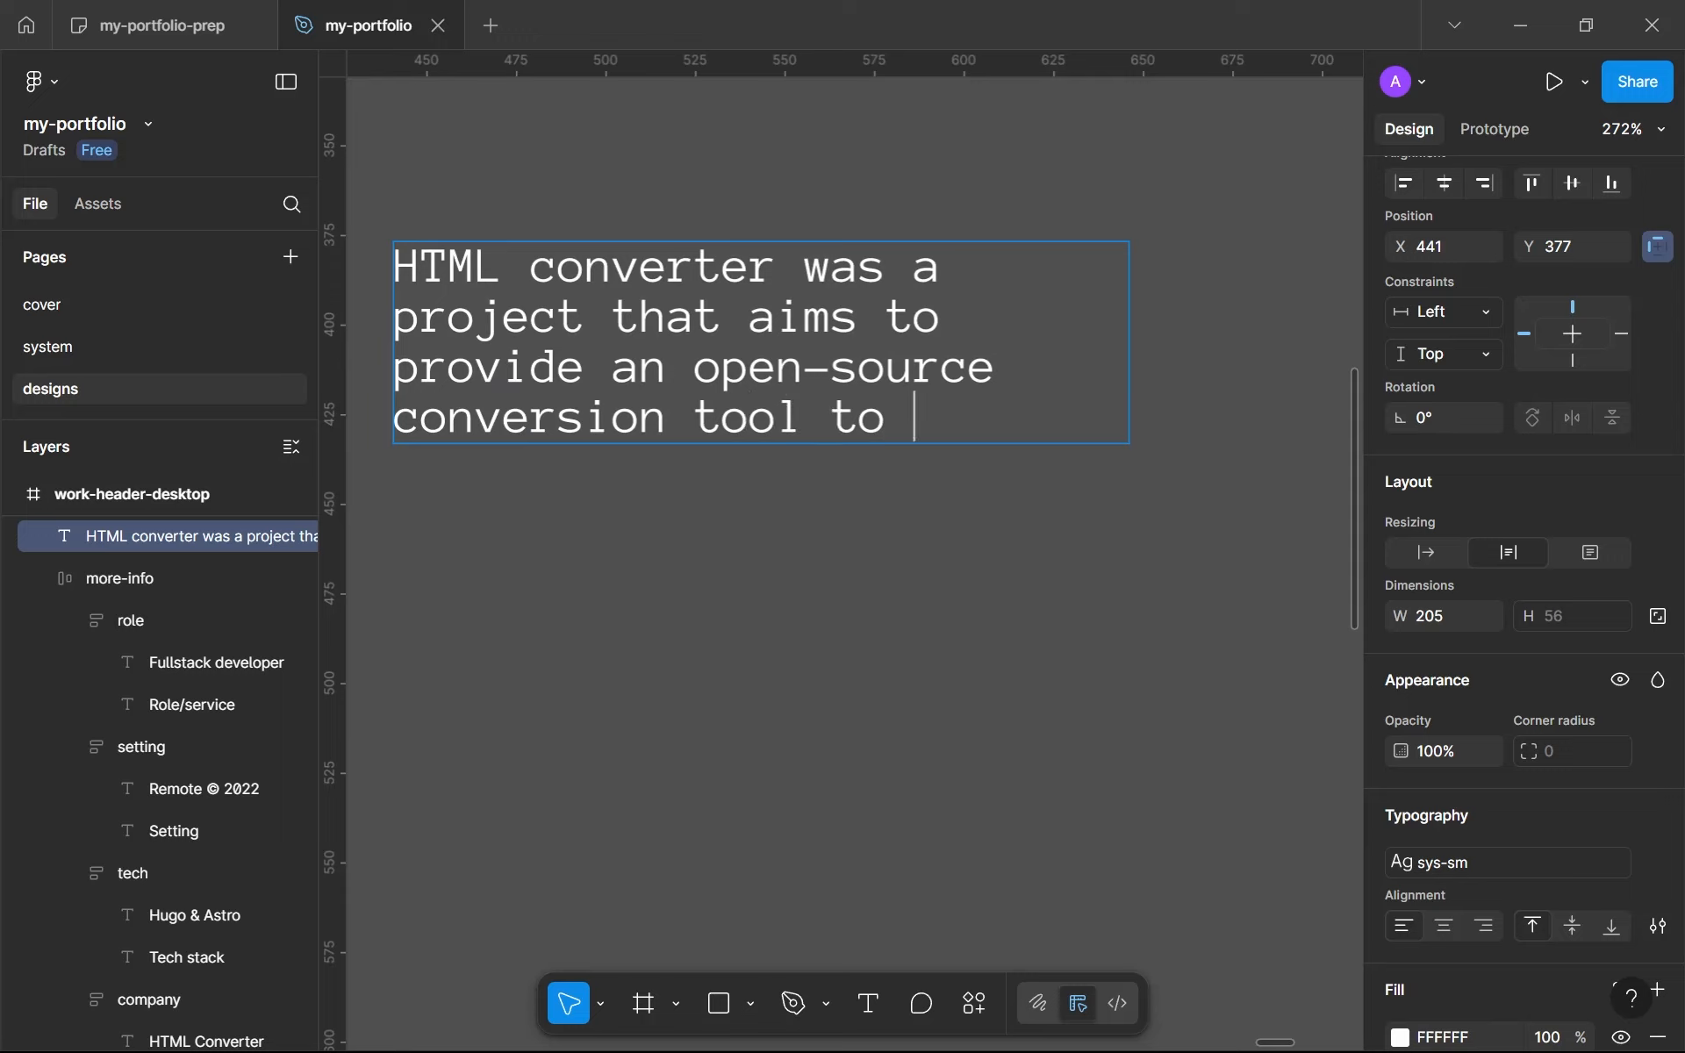
# Step: Complete the description with "change HTML direct syntax into HTML text syntax for educational and documentation purposes." and fix its misspelled word
pyautogui.write('chan')
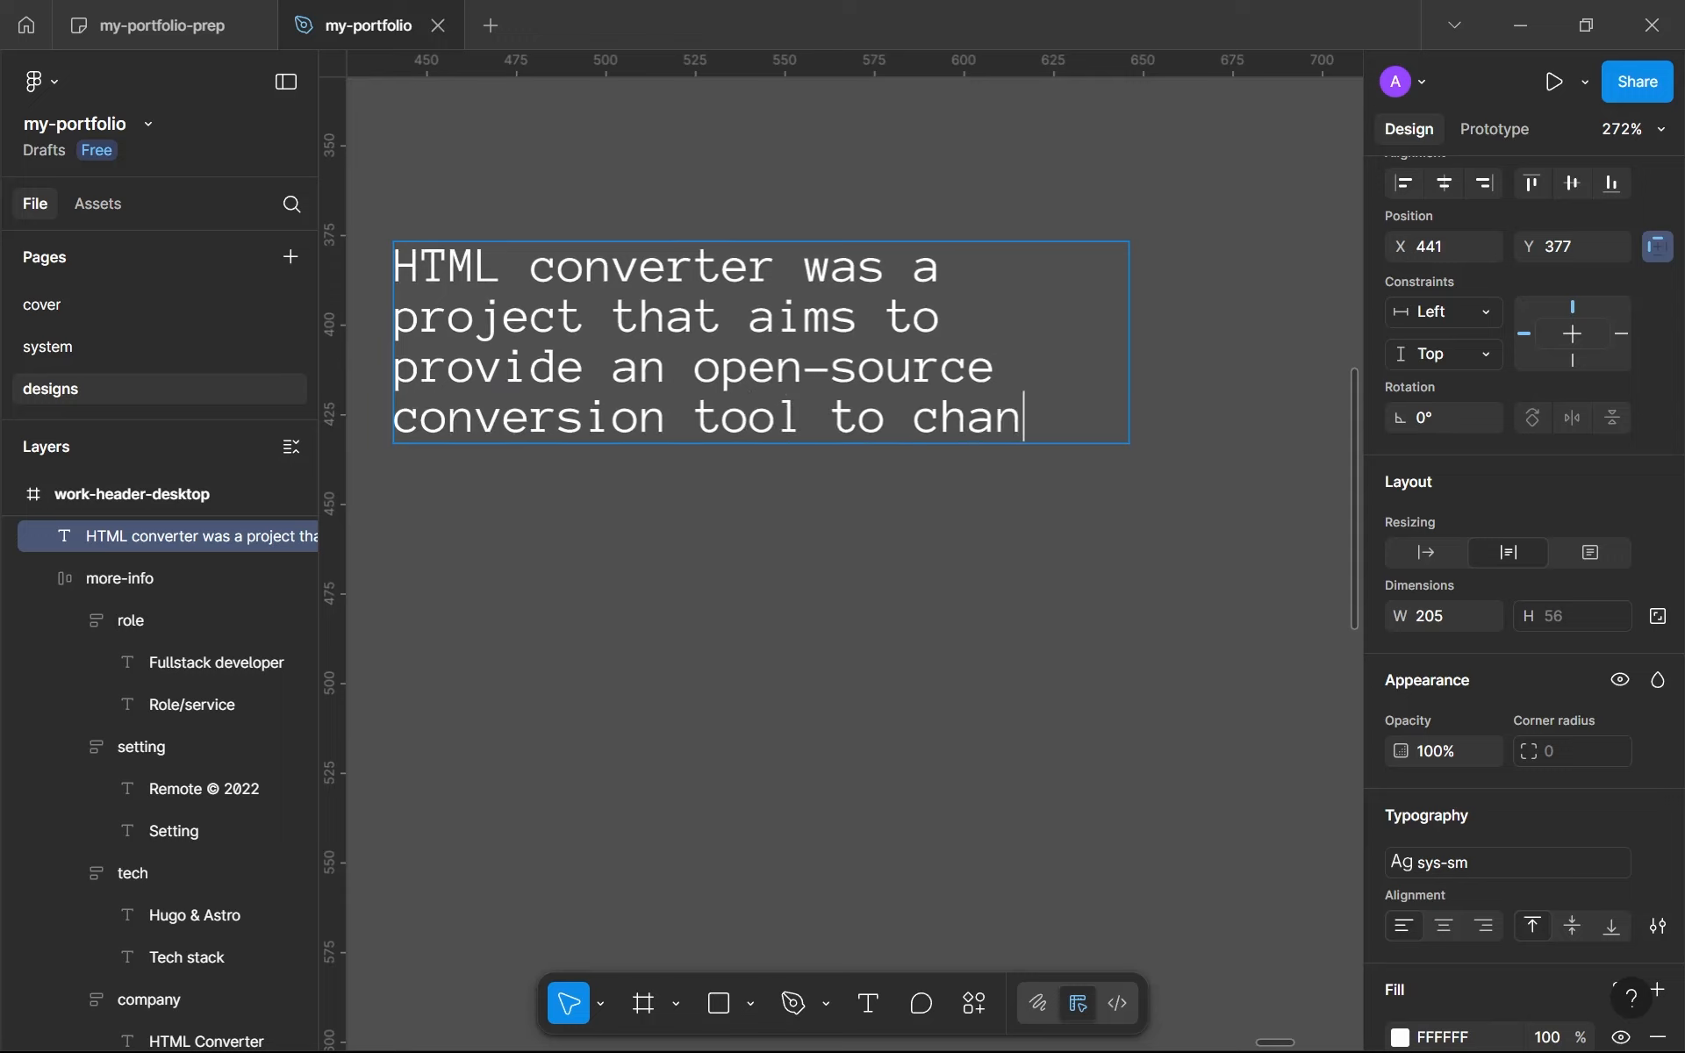
pyautogui.write('ge HTML direct syntax into HTML text syntax')
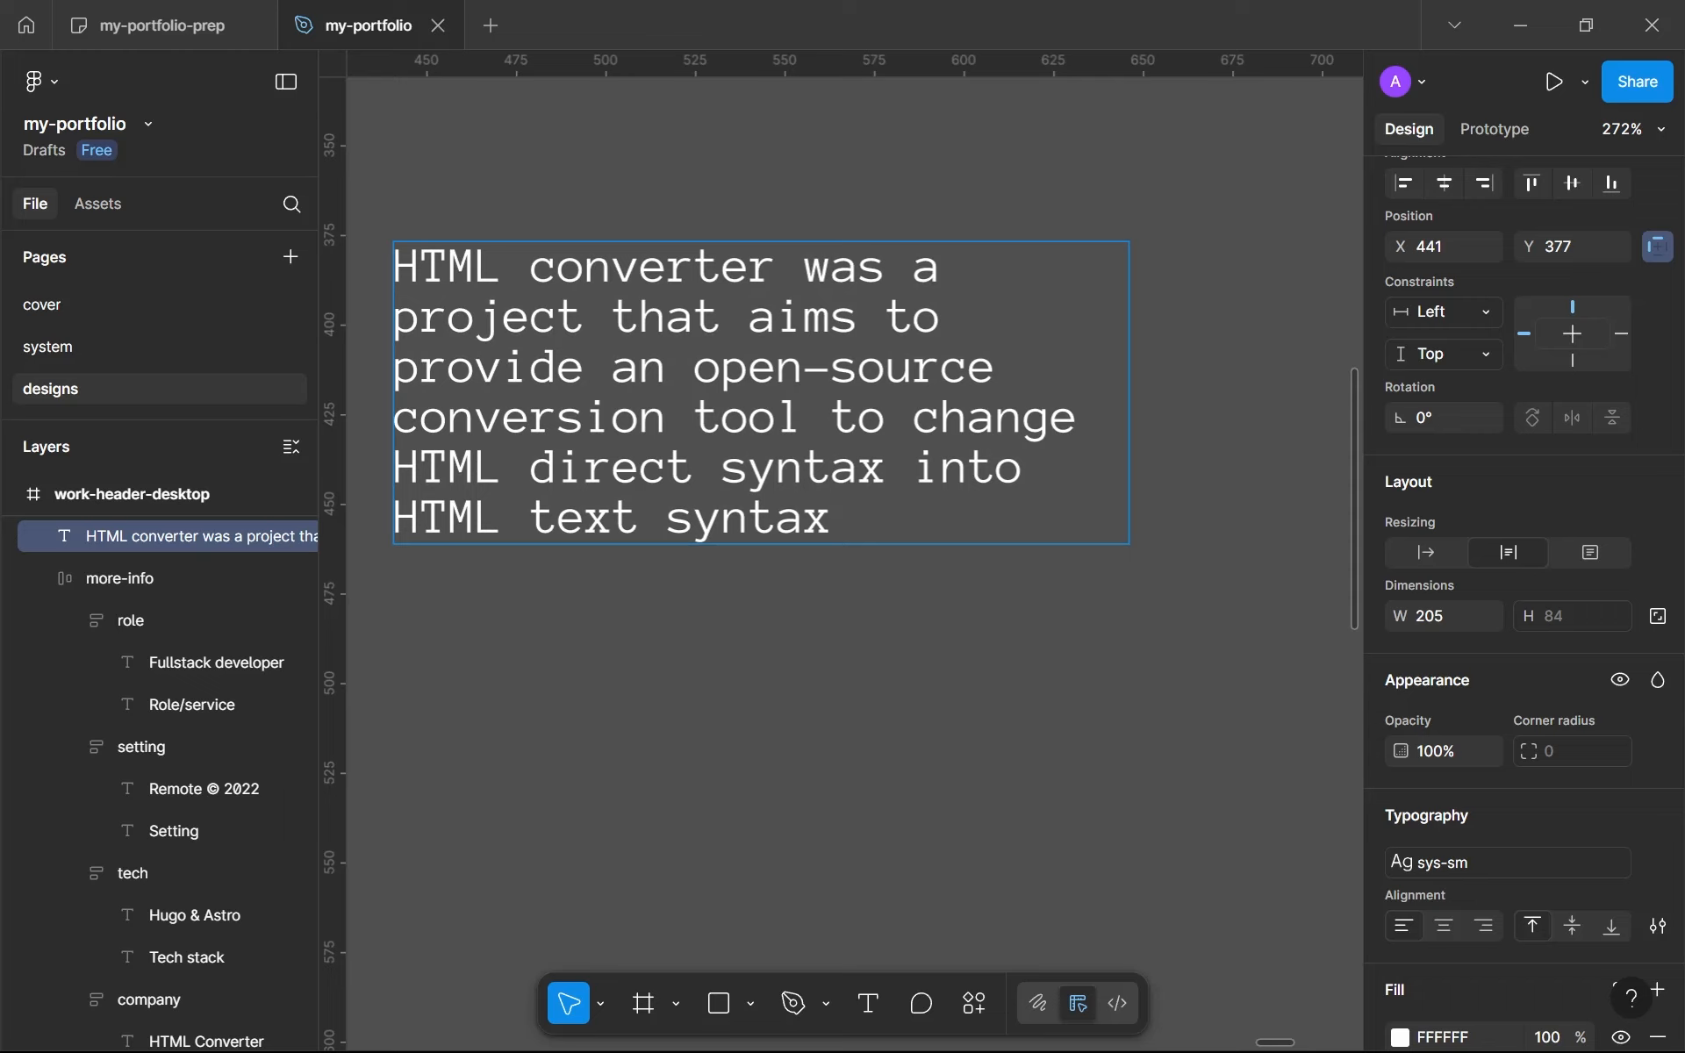
pyautogui.write(' for educational and')
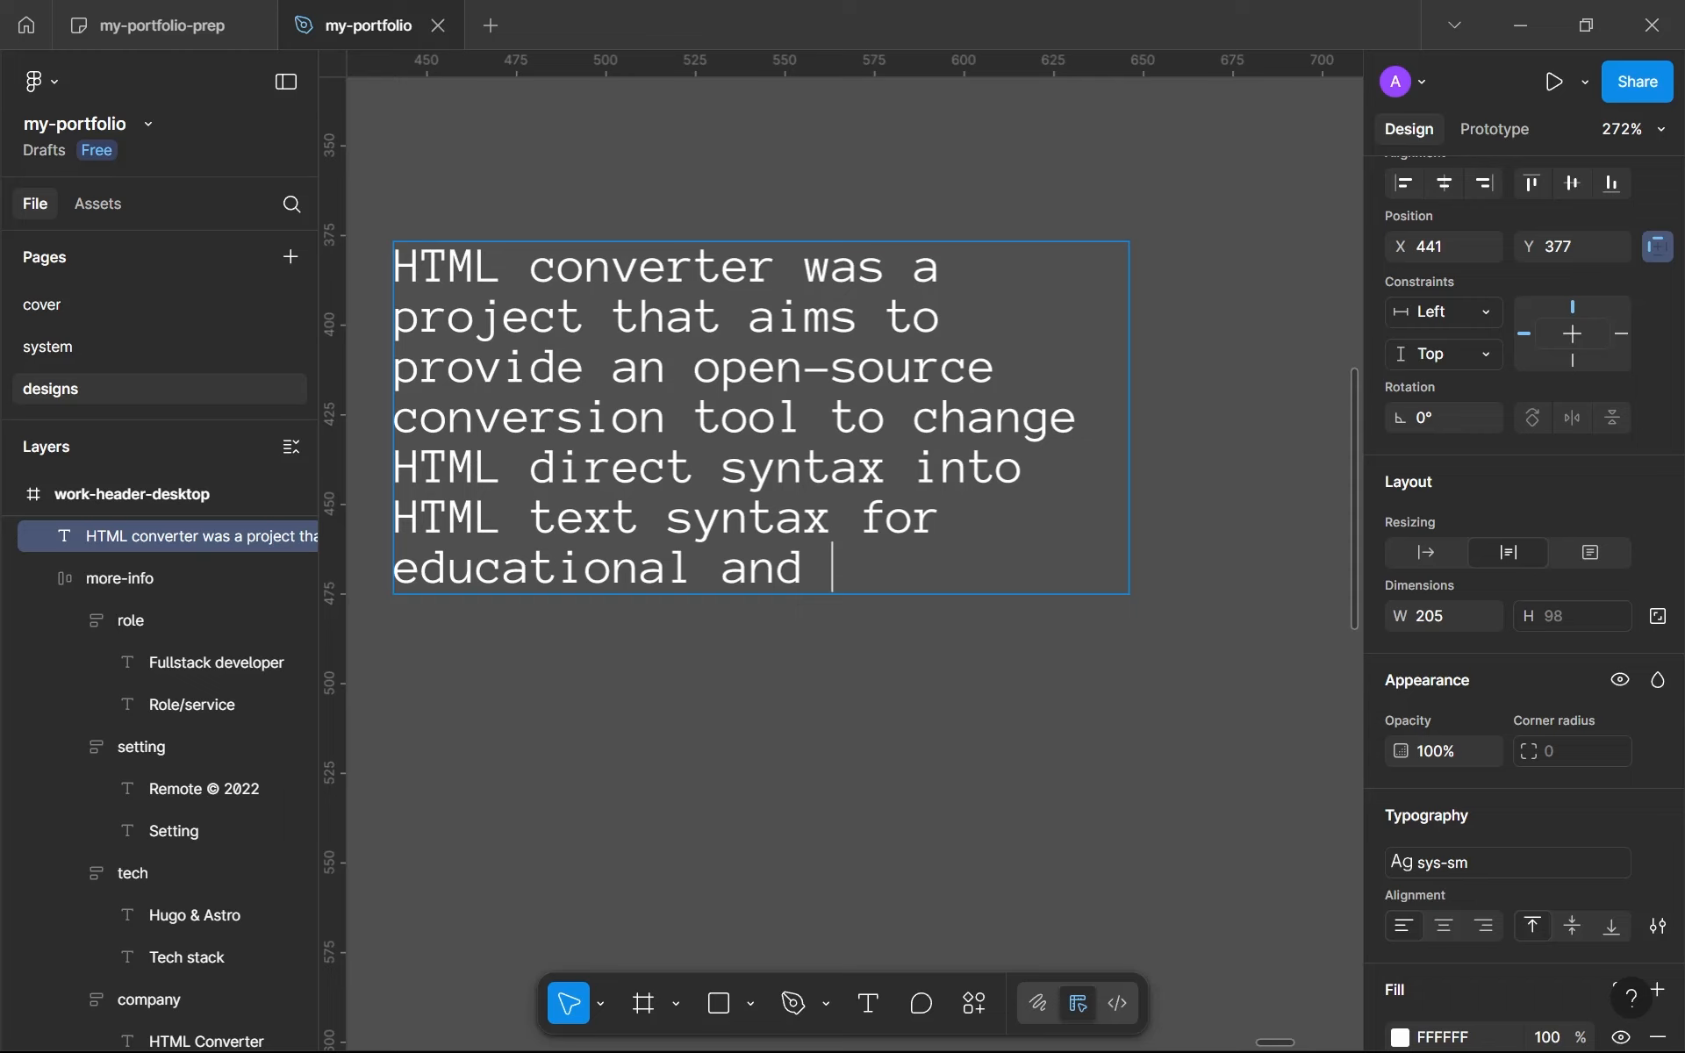
pyautogui.write(' docu')
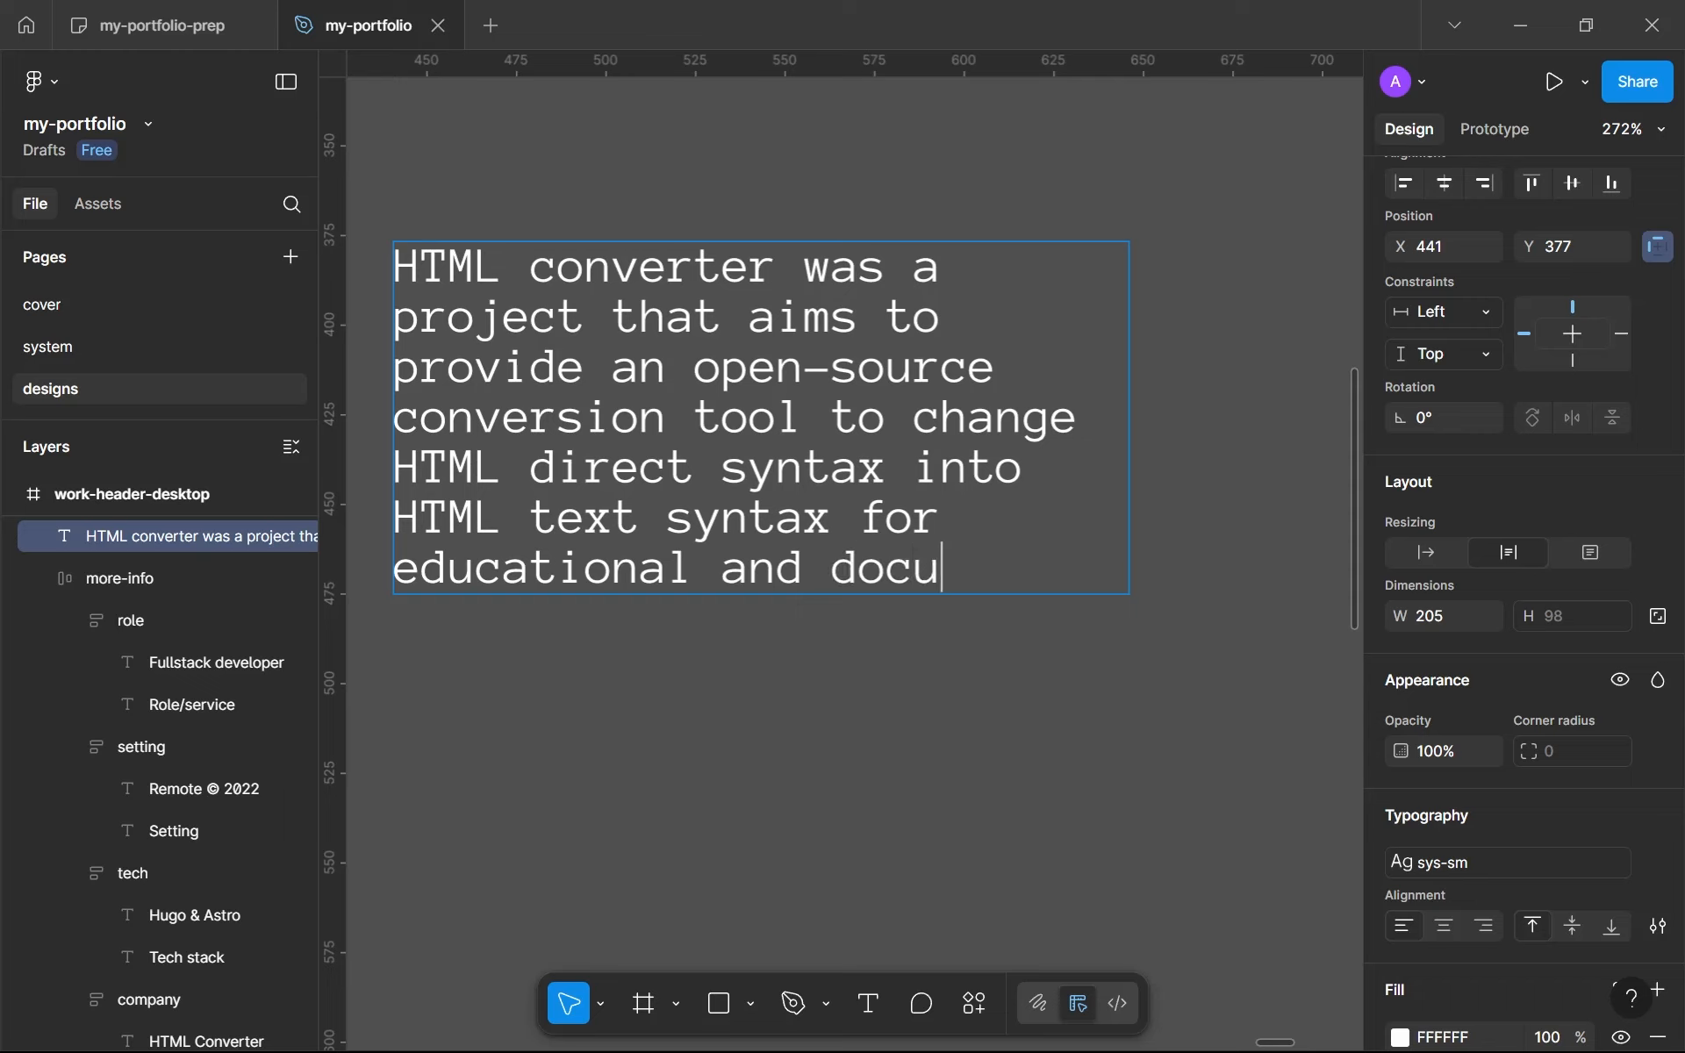
pyautogui.write('menation purposes.')
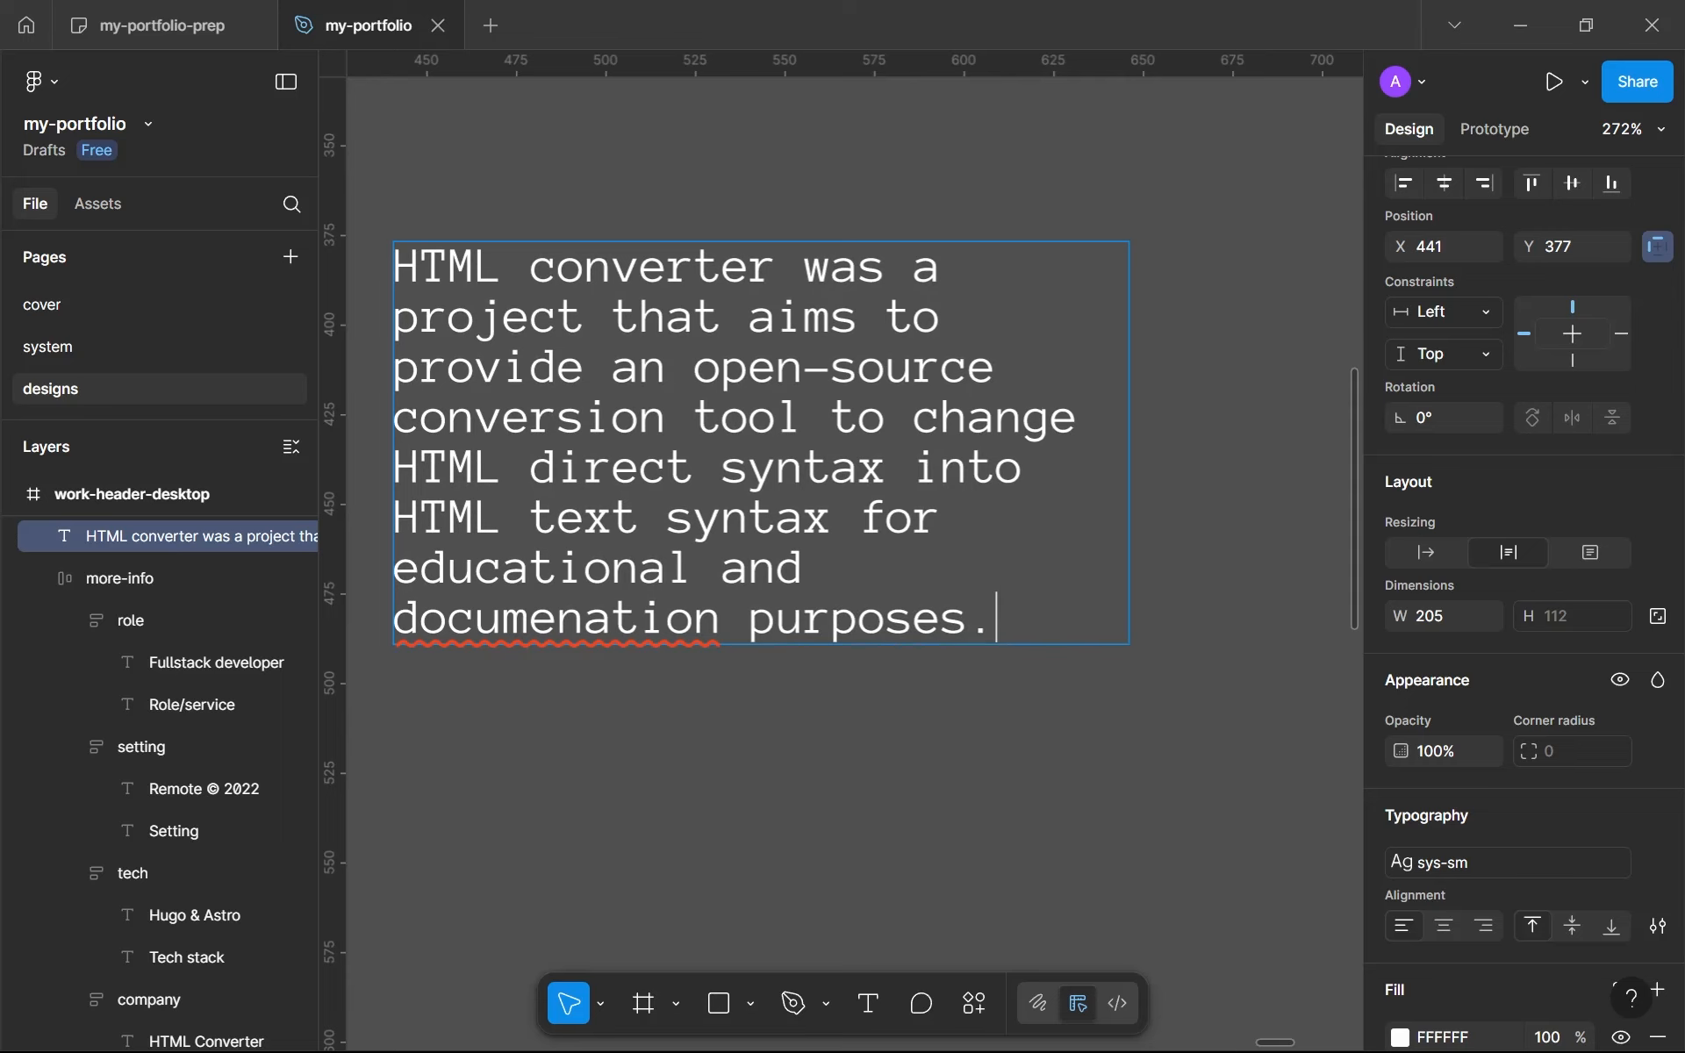
pyautogui.rightClick(546, 619)
pyautogui.click(634, 627)
pyautogui.press('Escape')
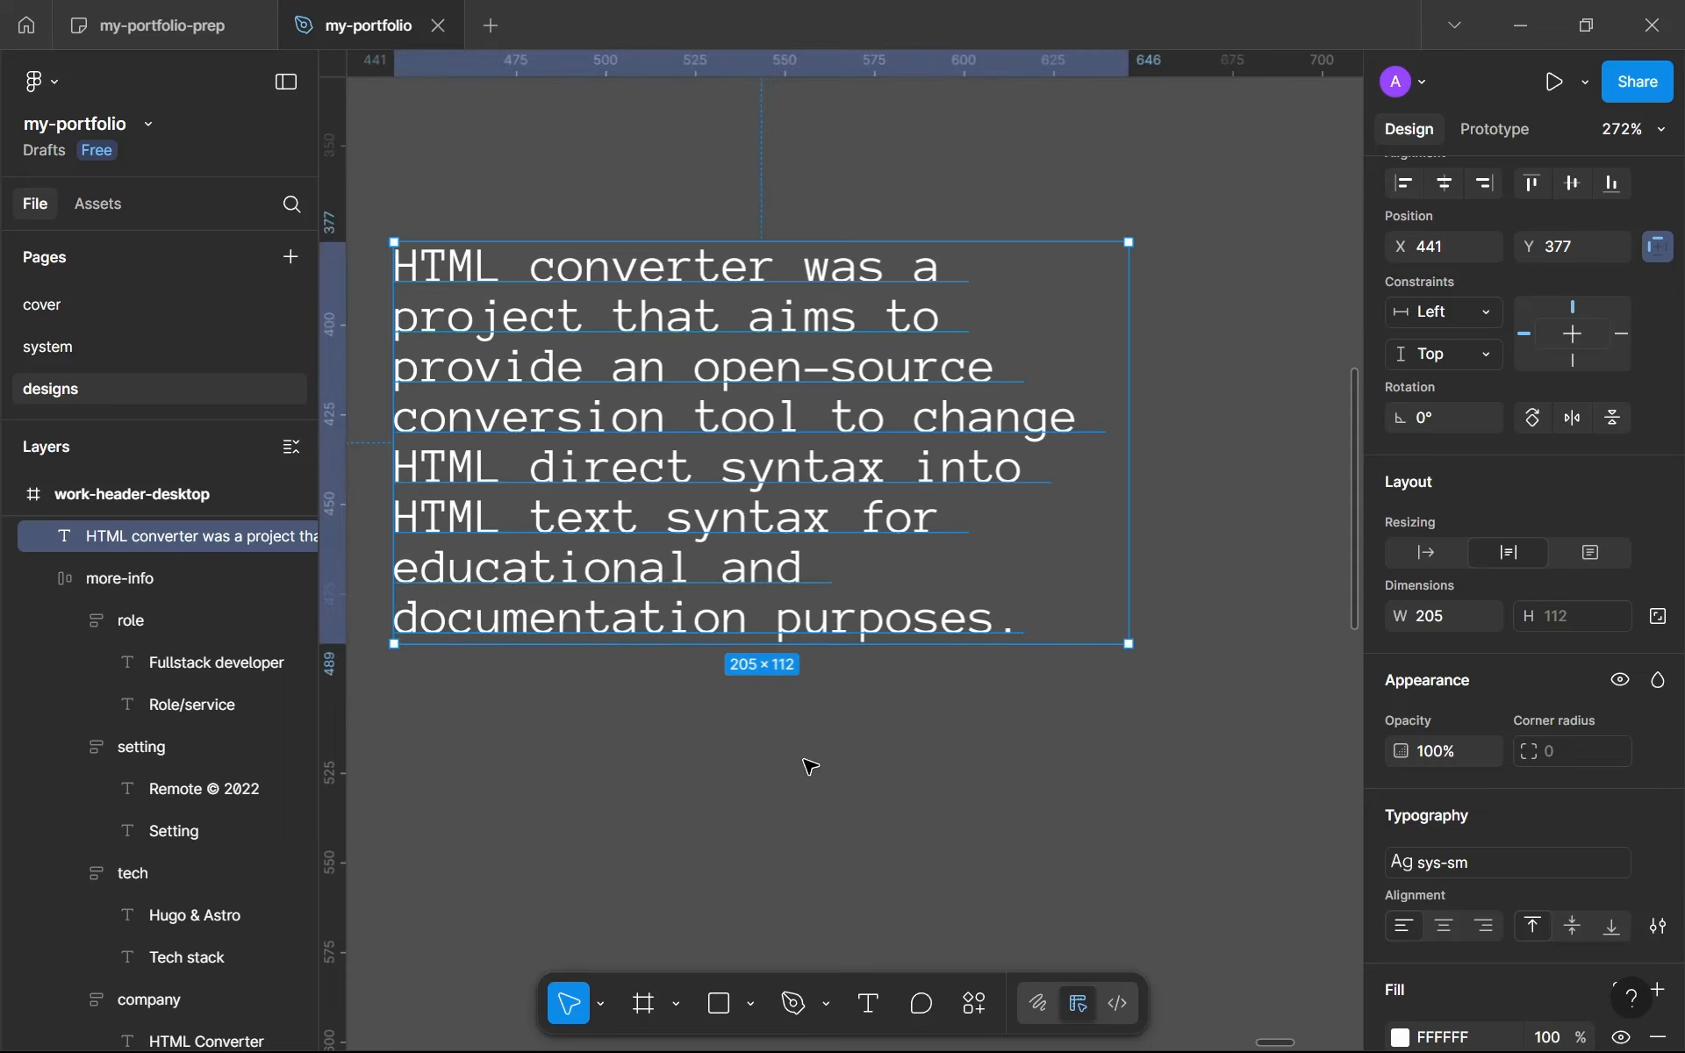
# Step: Place the description in the frame's lower-right area at 282 wide and right-align its text
pyautogui.scroll(-10, 809, 766)
pyautogui.moveTo(782, 685); pyautogui.dragTo(1129, 720)
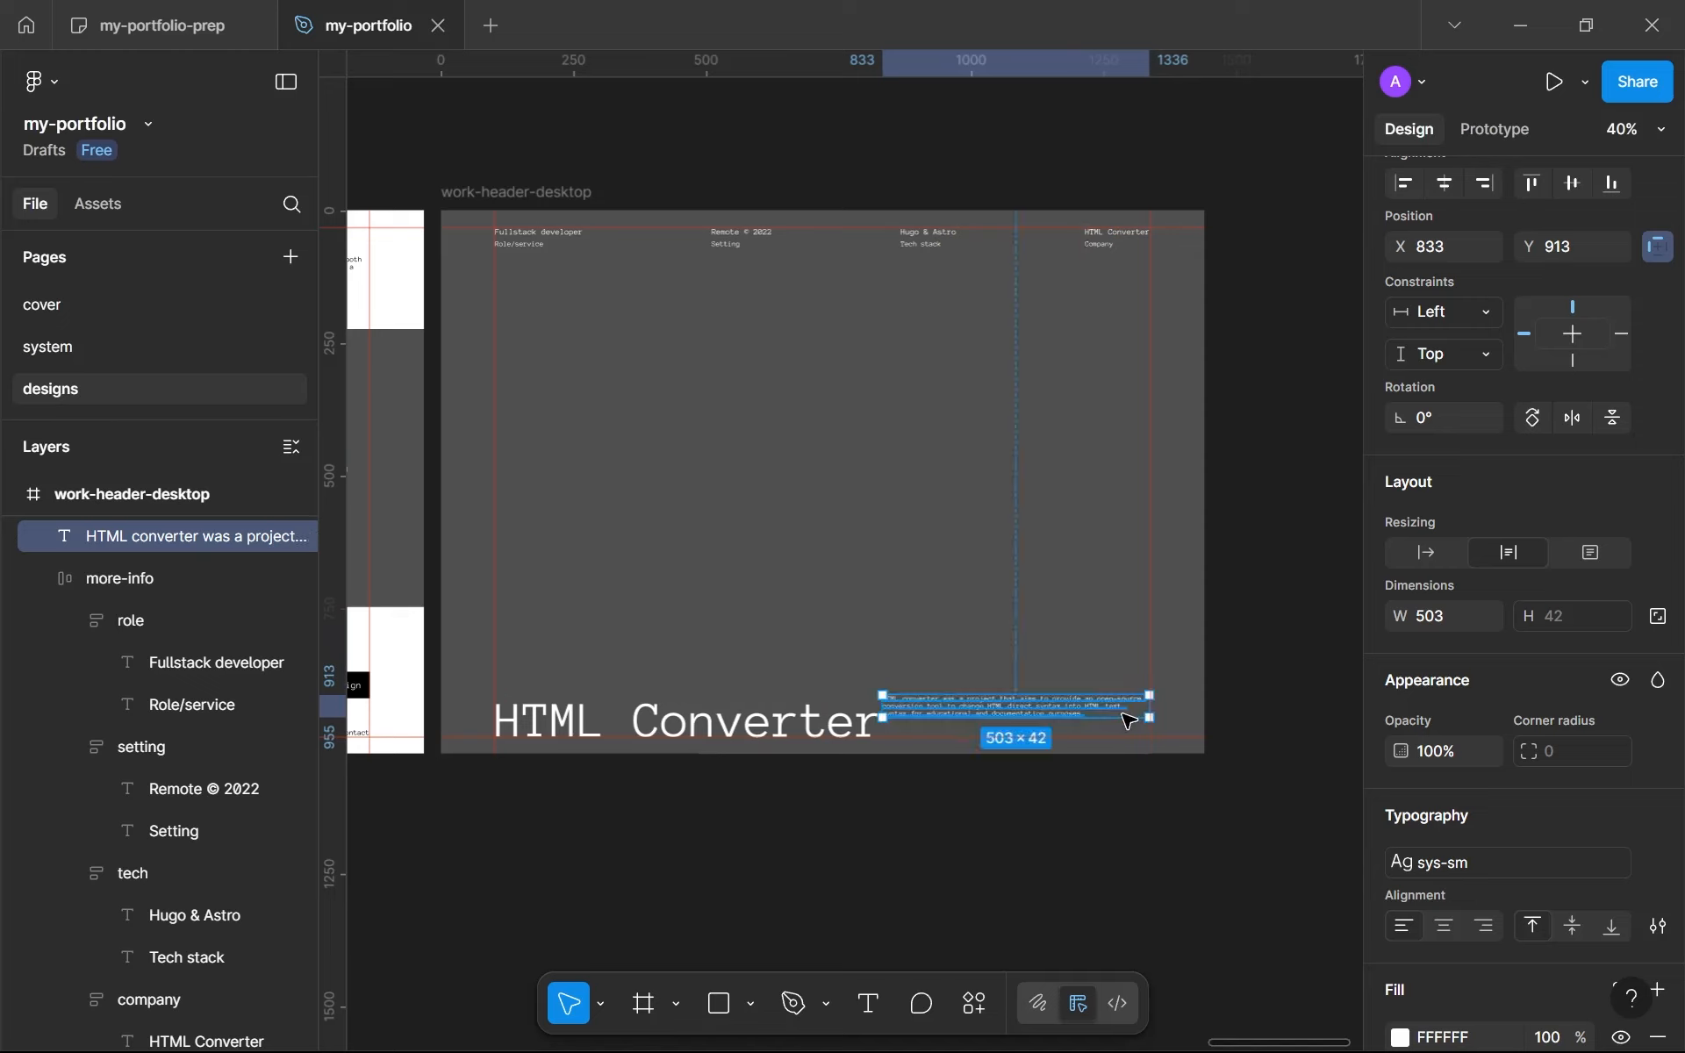
pyautogui.moveTo(886, 707); pyautogui.dragTo(1000, 701)
pyautogui.click(1484, 926)
pyautogui.scroll(3, 1090, 681)
pyautogui.scroll(-3, 1075, 693)
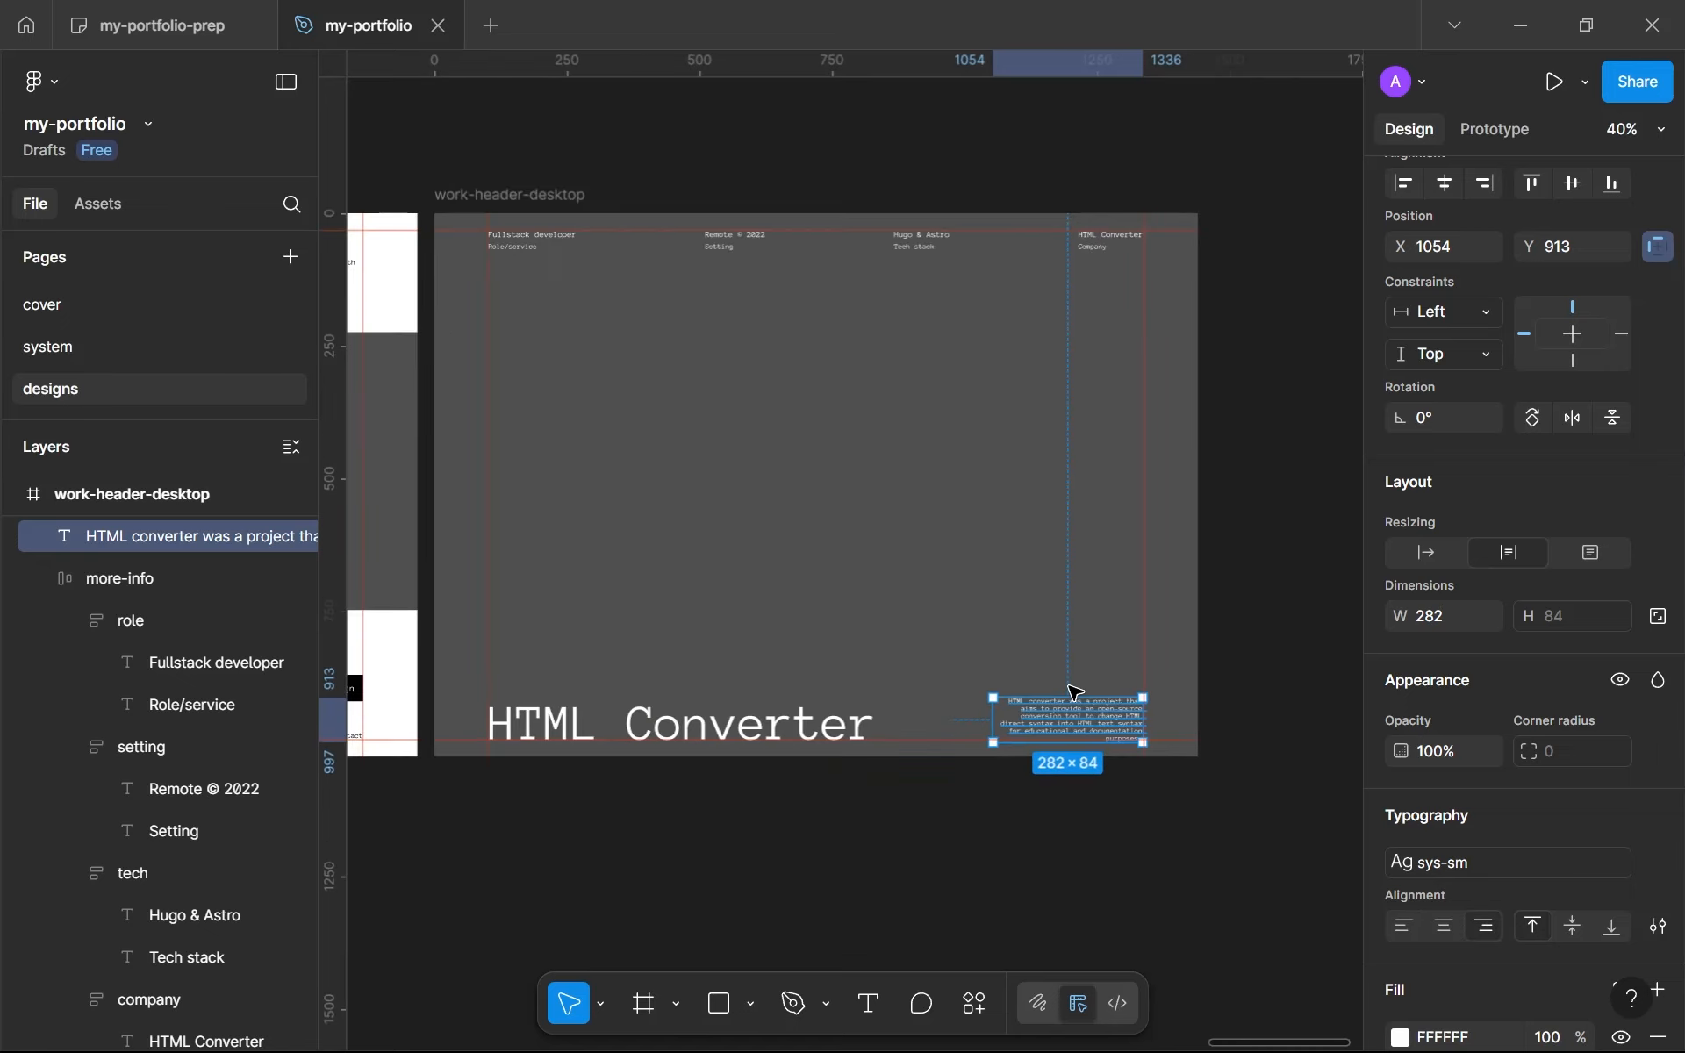
# Step: Position the description at X 1056, Y 911, with its right edge on the right margin guide and its last line on the bottom guide
pyautogui.moveTo(1095, 718); pyautogui.dragTo(1099, 716)
pyautogui.scroll(6, 1139, 736)
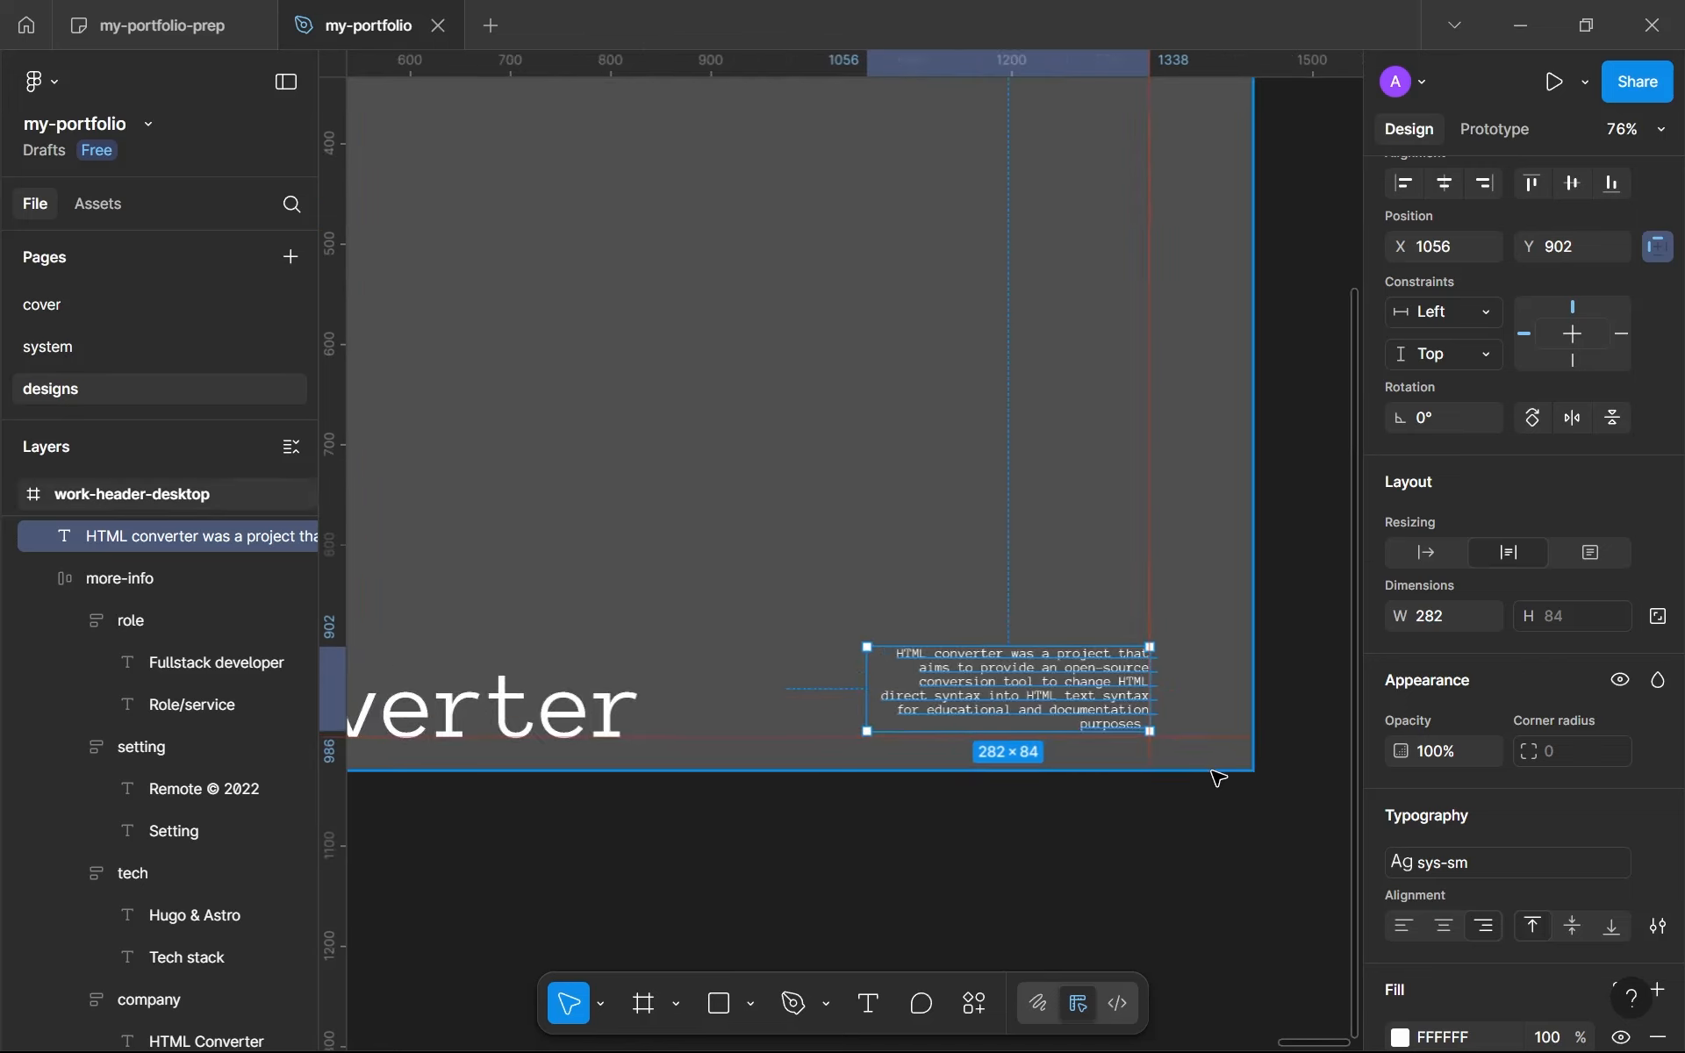
pyautogui.hotkey('shift', 'Left')
pyautogui.moveTo(1006, 628); pyautogui.dragTo(1036, 649)
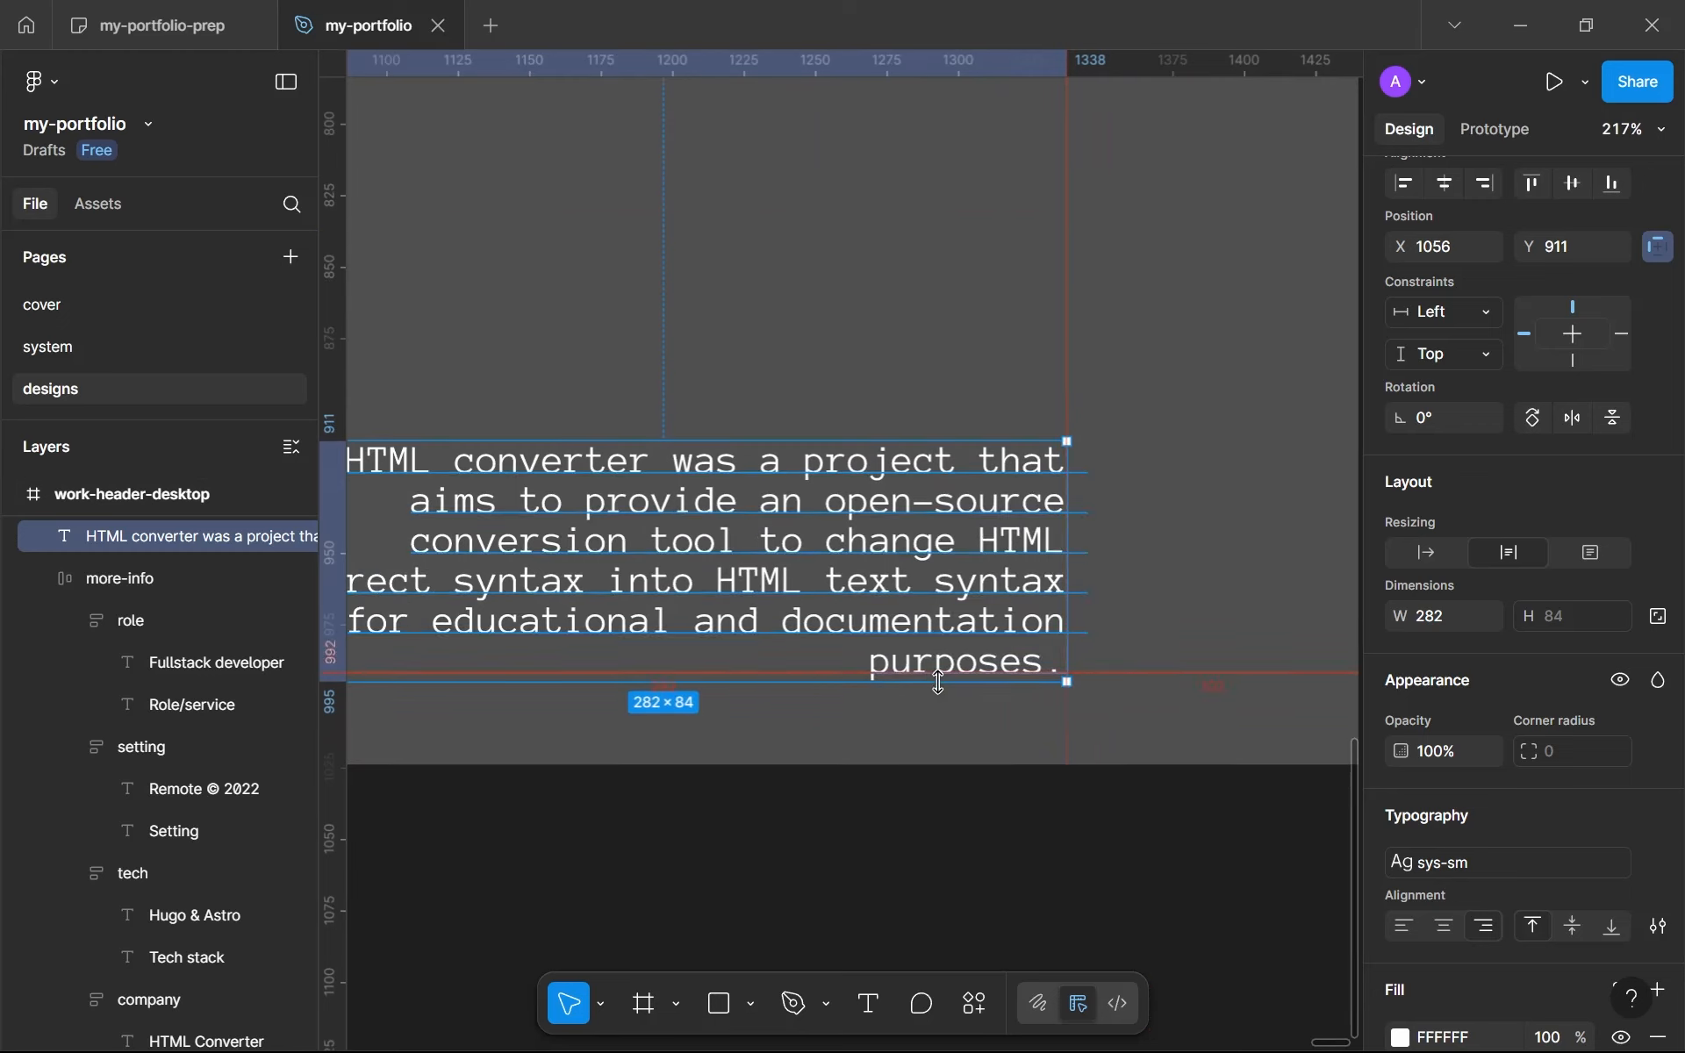
# Step: Widen the description text box to 363 towards the title and place it at X 975, Y 933 near the bottom guide
pyautogui.scroll(-1, 932, 649)
pyautogui.scroll(-4, 932, 625)
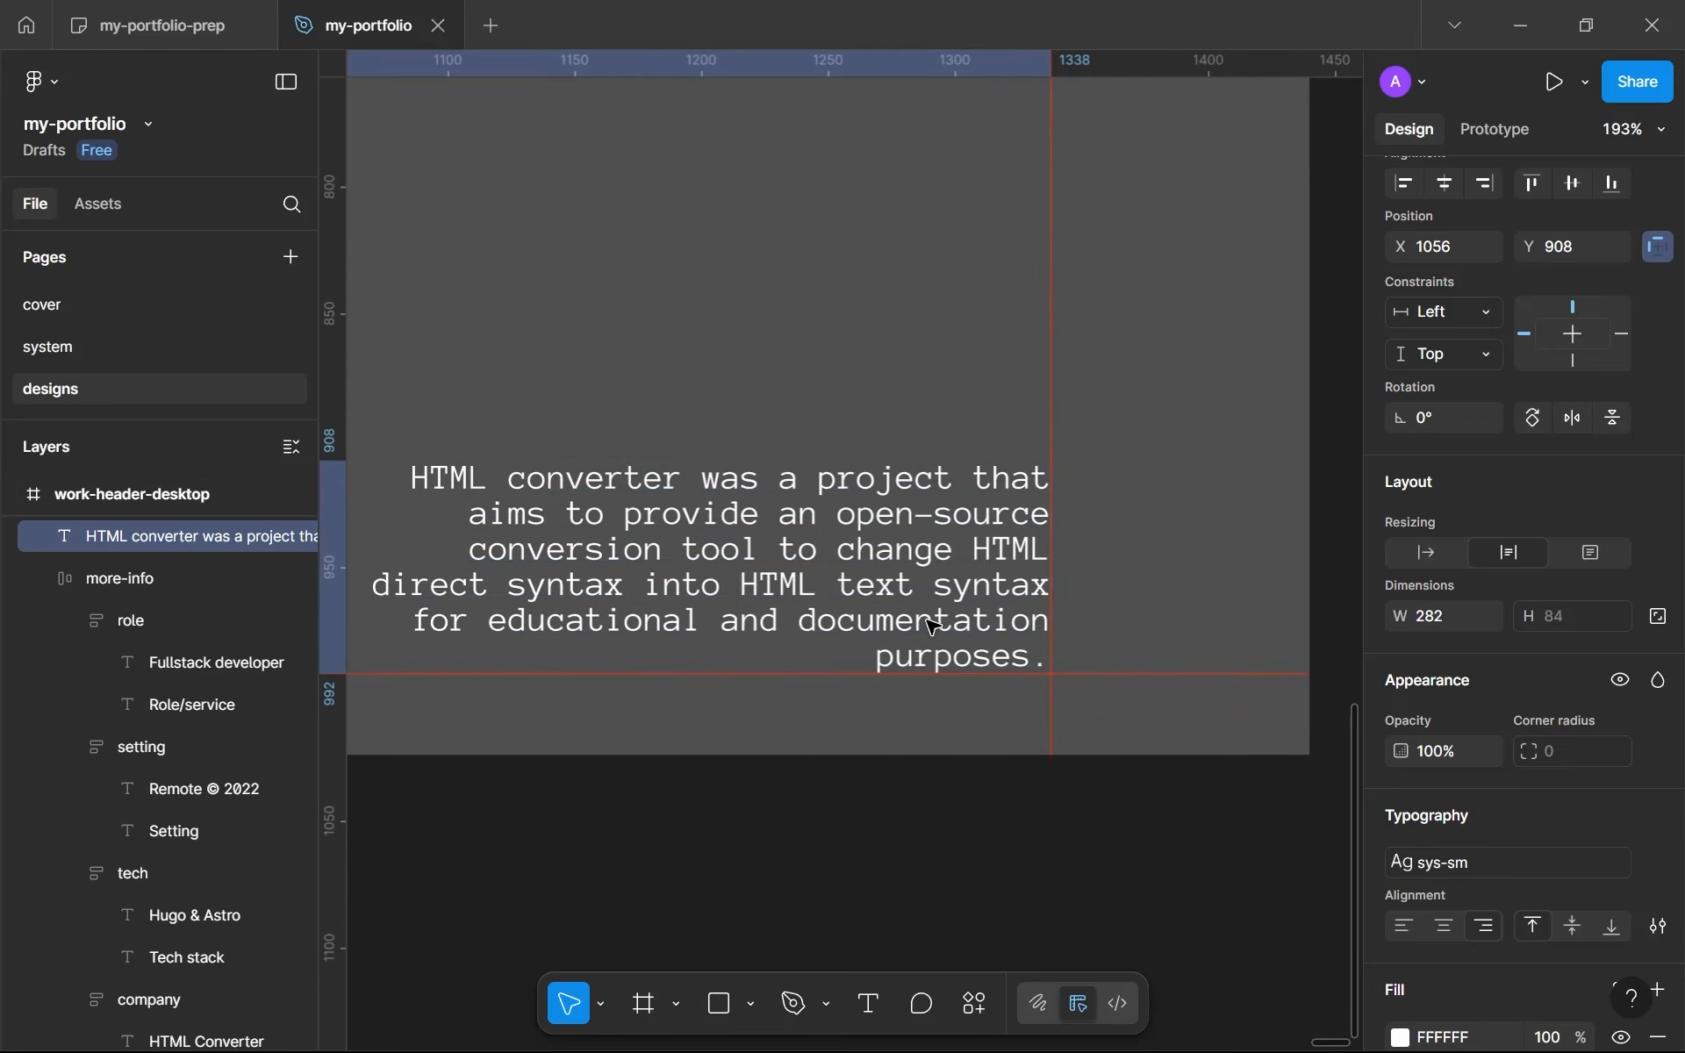
pyautogui.click(929, 763)
pyautogui.scroll(-3, 929, 764)
pyautogui.scroll(-5, 908, 832)
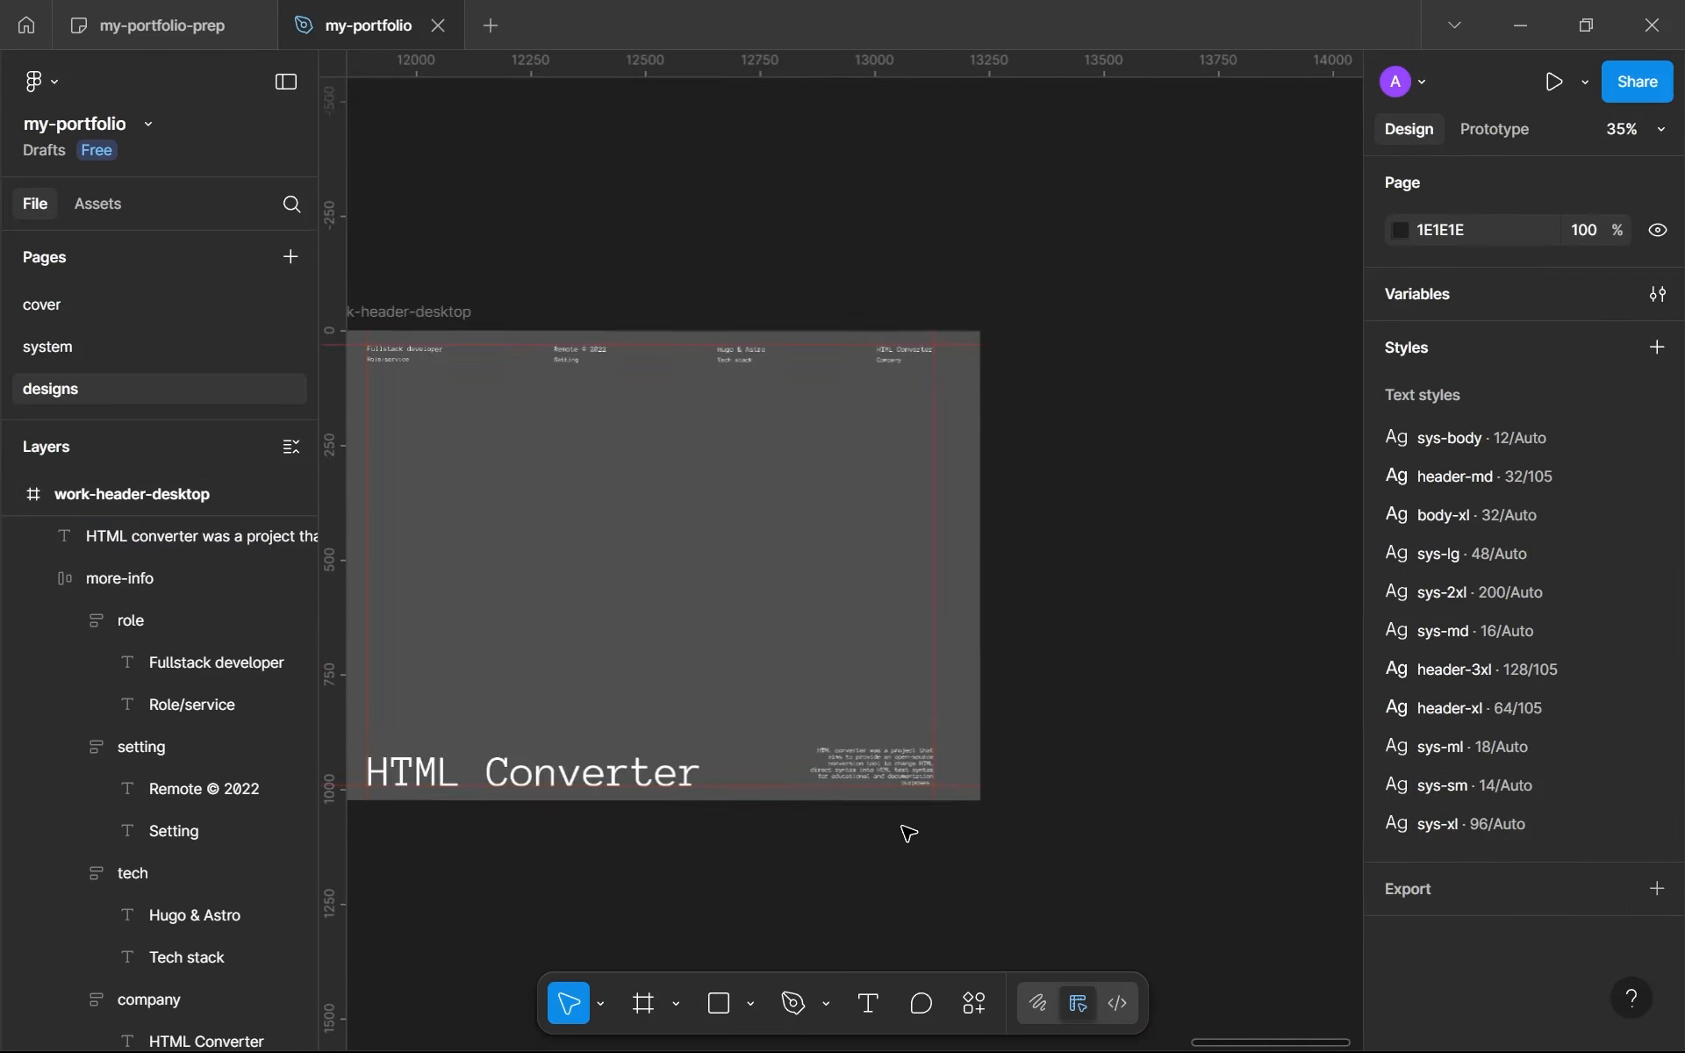
pyautogui.scroll(2, 1049, 790)
pyautogui.scroll(3, 980, 760)
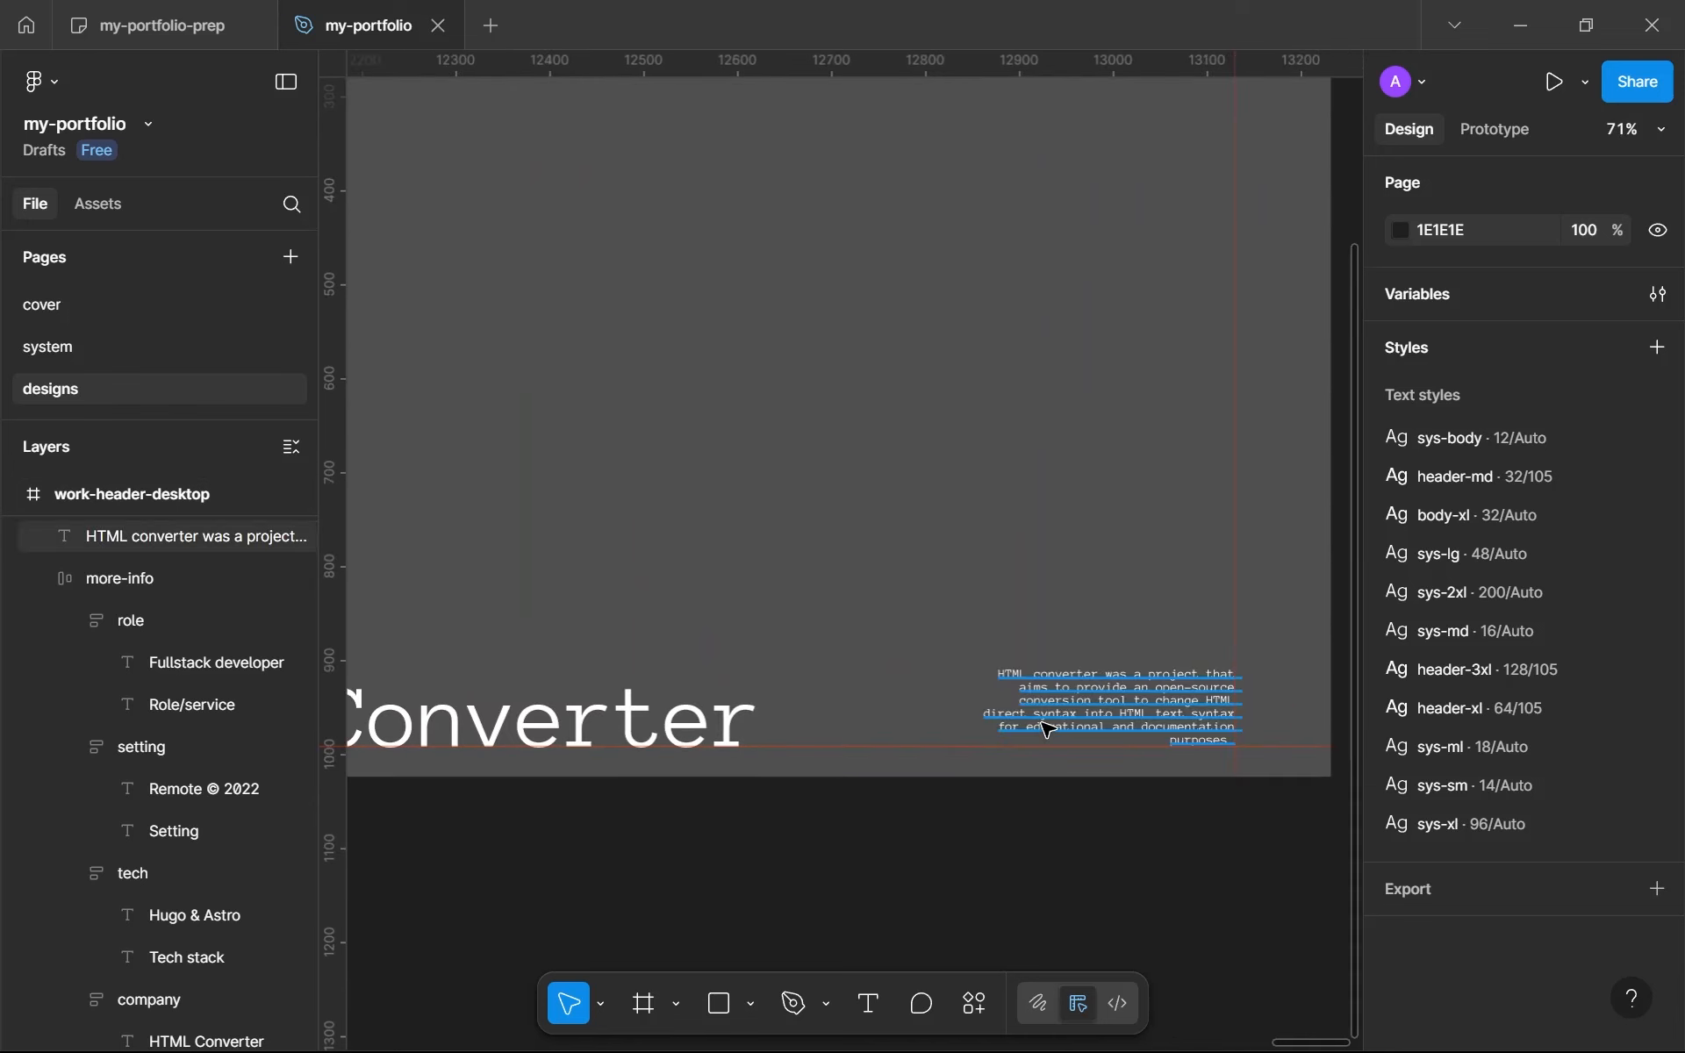
pyautogui.click(998, 699)
pyautogui.moveTo(976, 691); pyautogui.dragTo(894, 704)
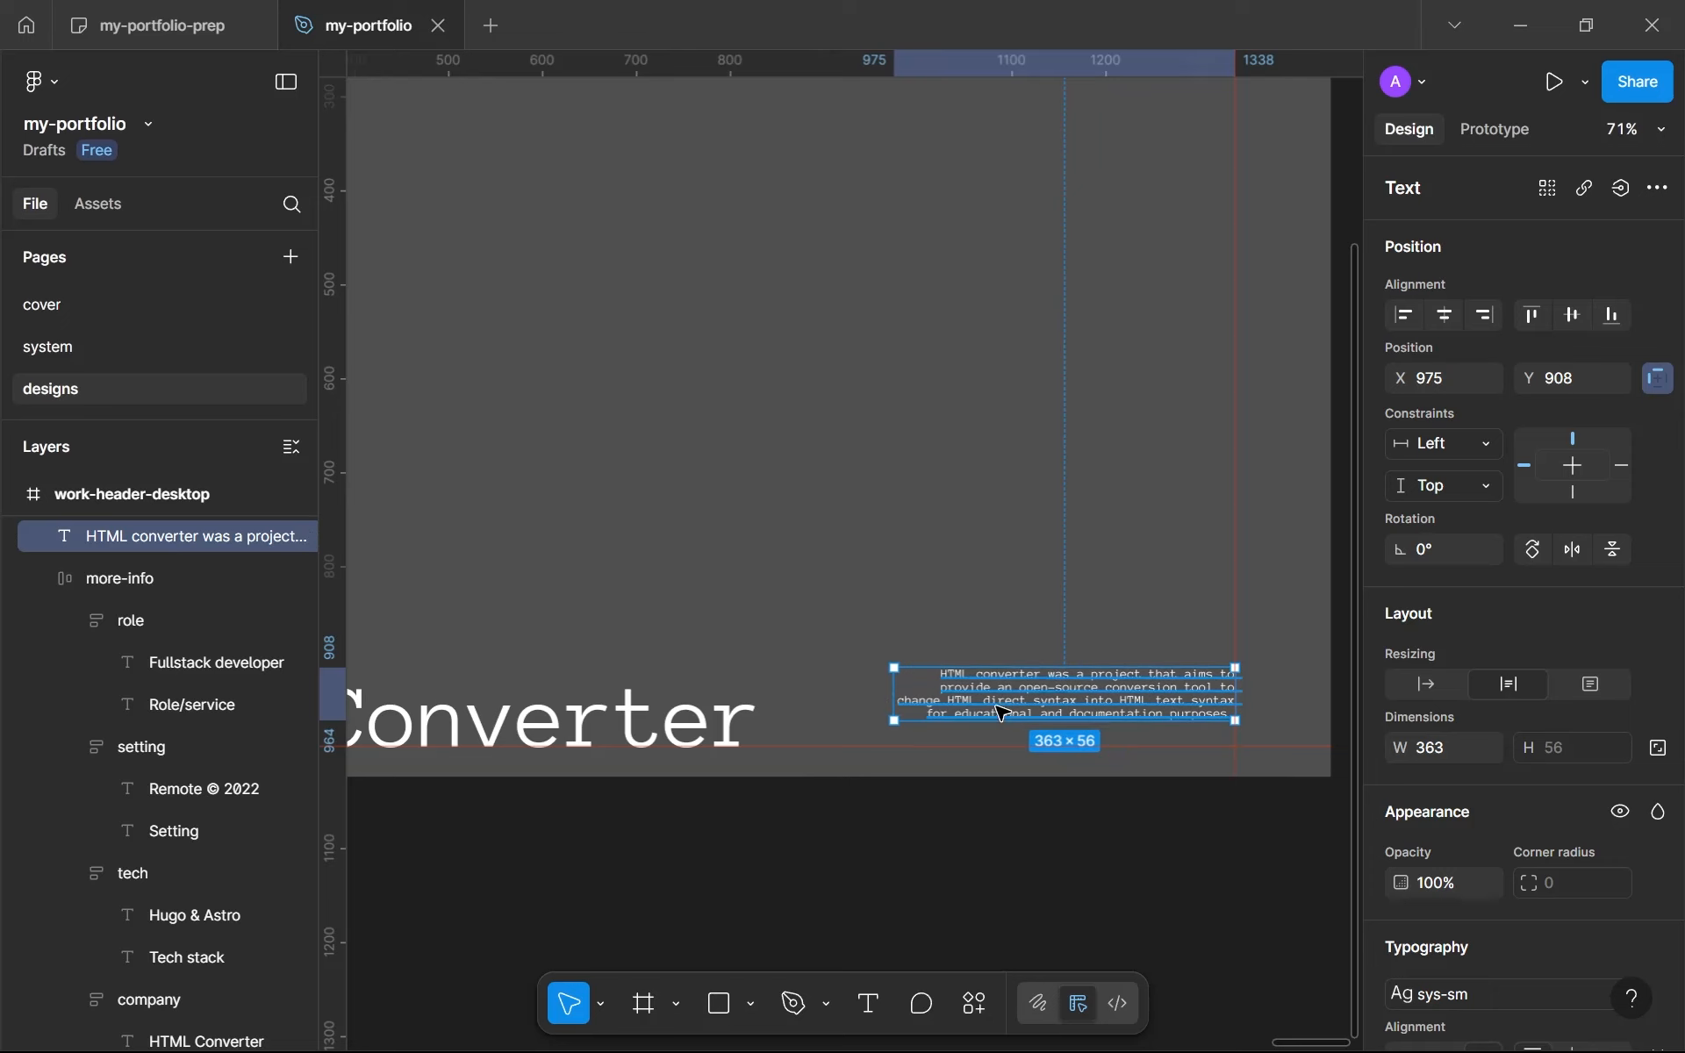
pyautogui.moveTo(1044, 687); pyautogui.dragTo(1051, 715)
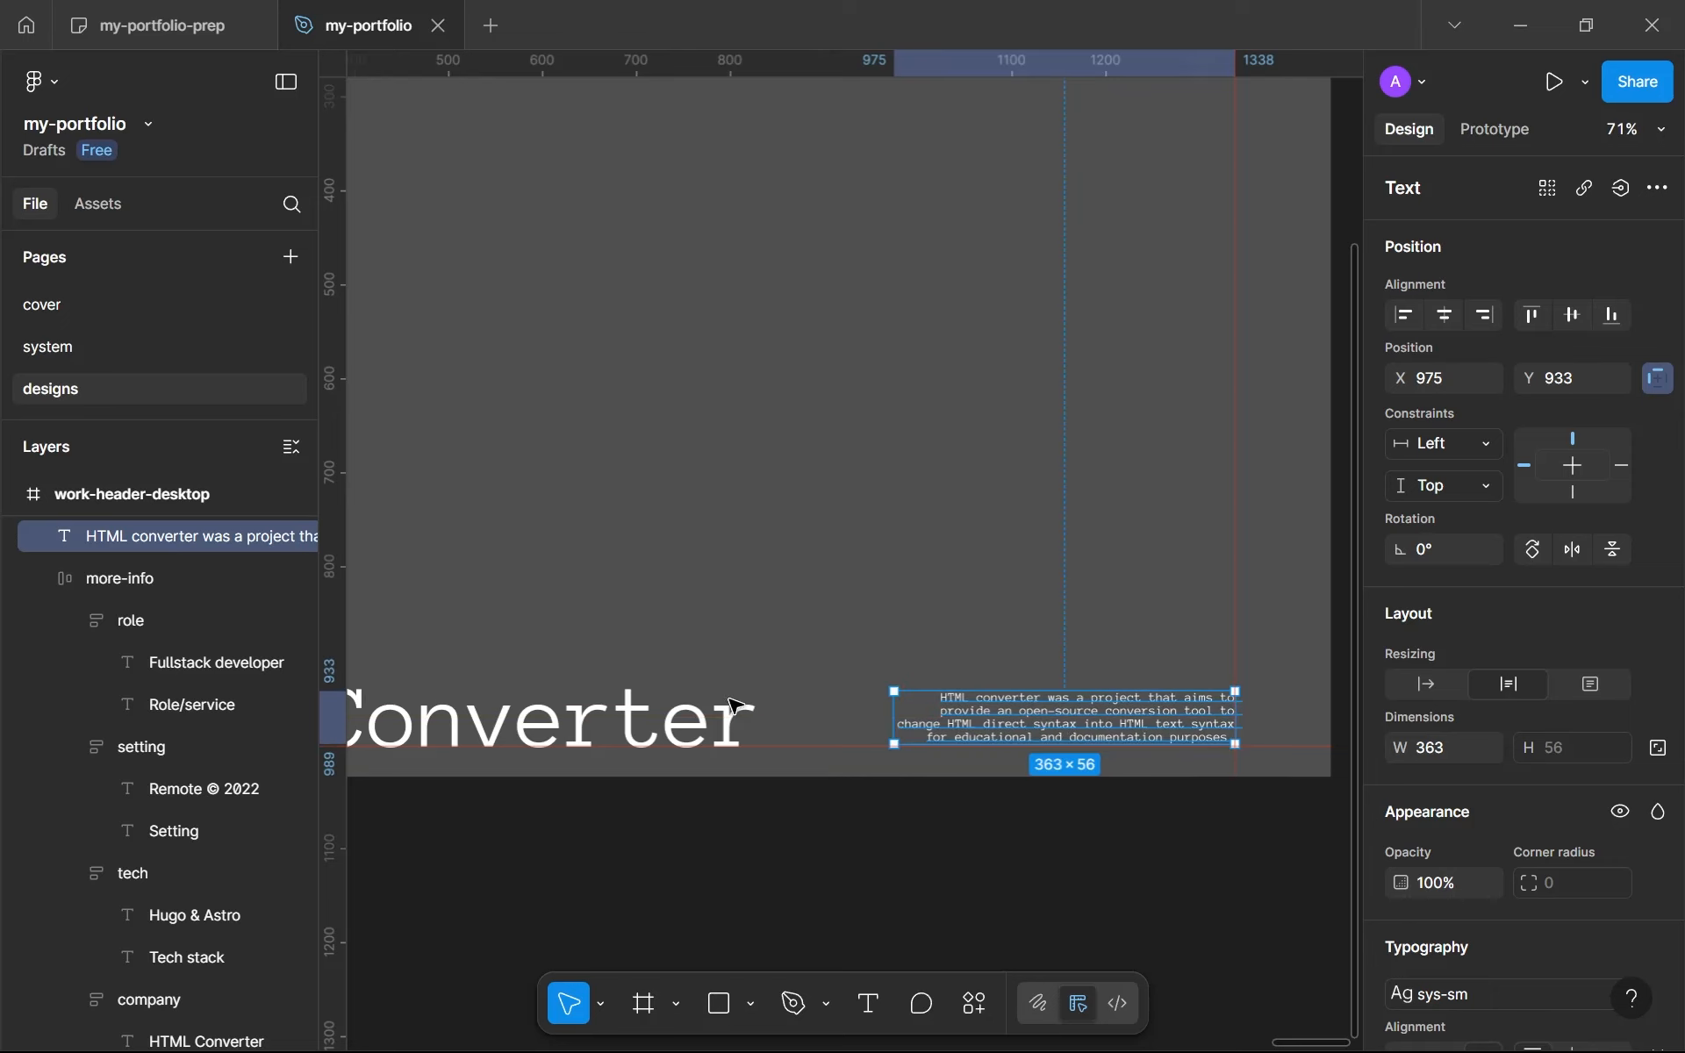
# Step: Combine the project title and the description into an auto layout frame named "footer"
pyautogui.keyDown('shift'); pyautogui.click(733, 707); pyautogui.keyUp('shift')
pyautogui.hotkey('shift', 'a')
pyautogui.doubleClick(176, 535)
pyautogui.write('footer')
pyautogui.press('Return')
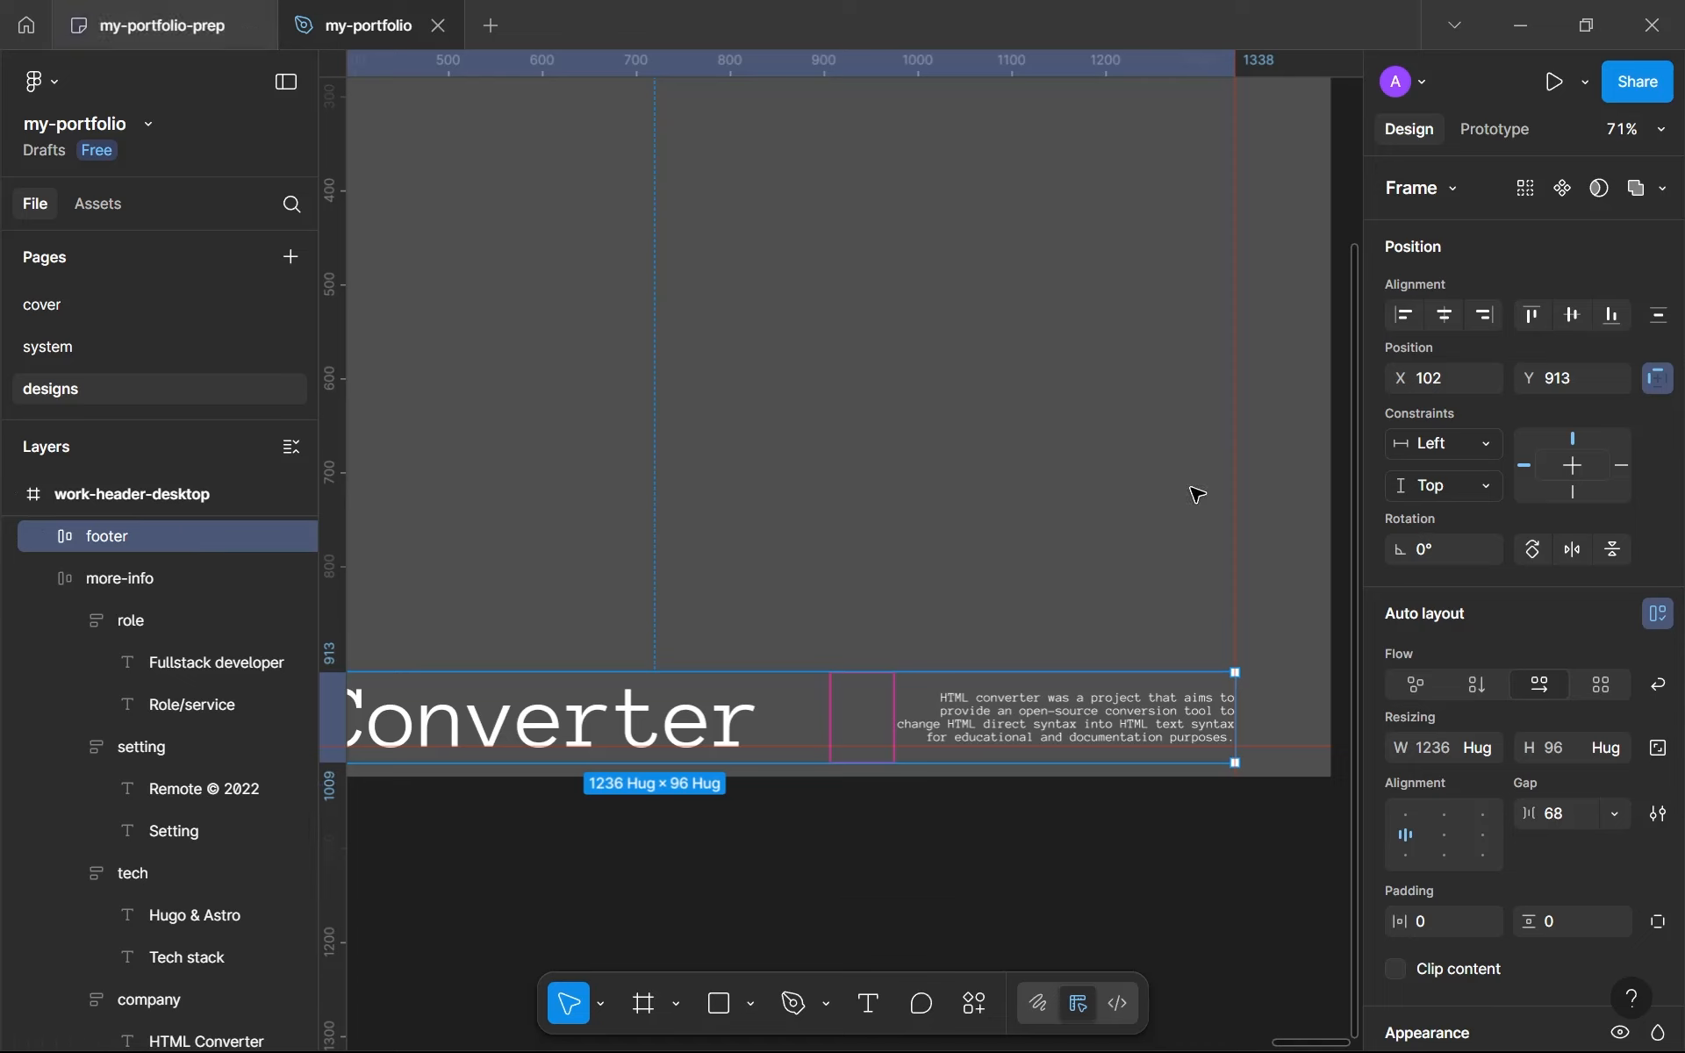
# Step: Bottom-align the footer's contents, set its gap to Auto, and raise it to Y 896 so it rests on the bottom guide
pyautogui.click(1483, 856)
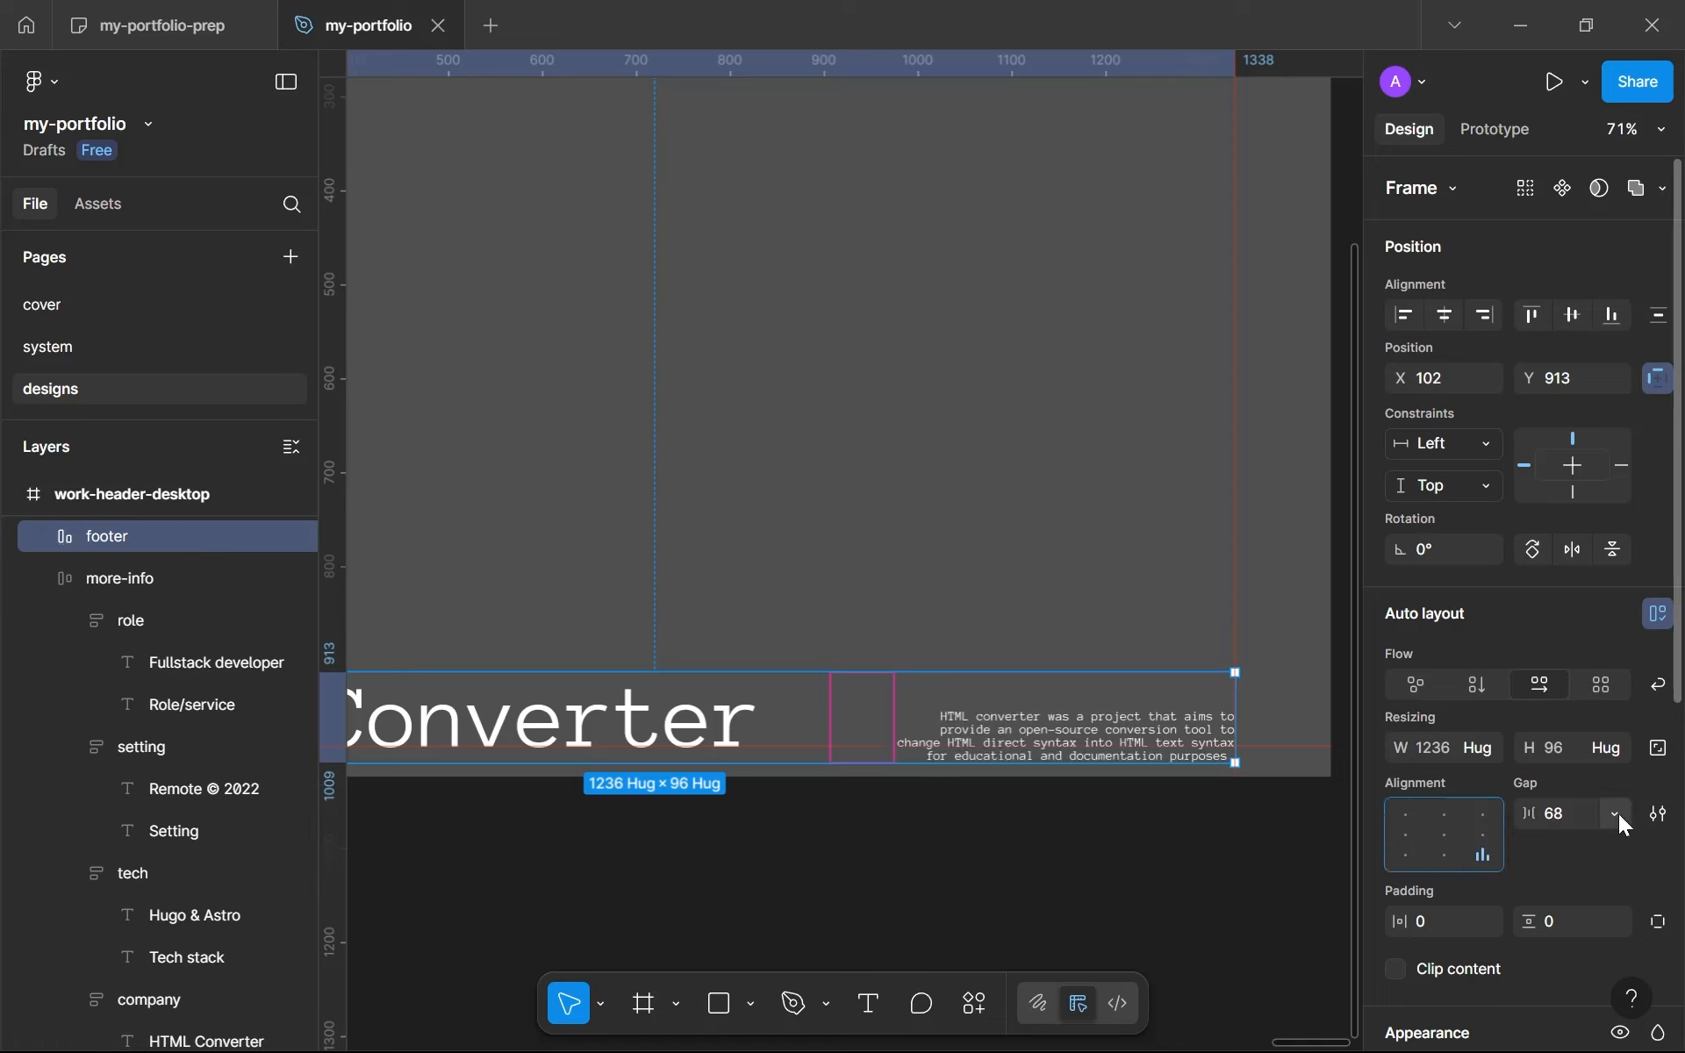
pyautogui.click(1618, 814)
pyautogui.click(1548, 841)
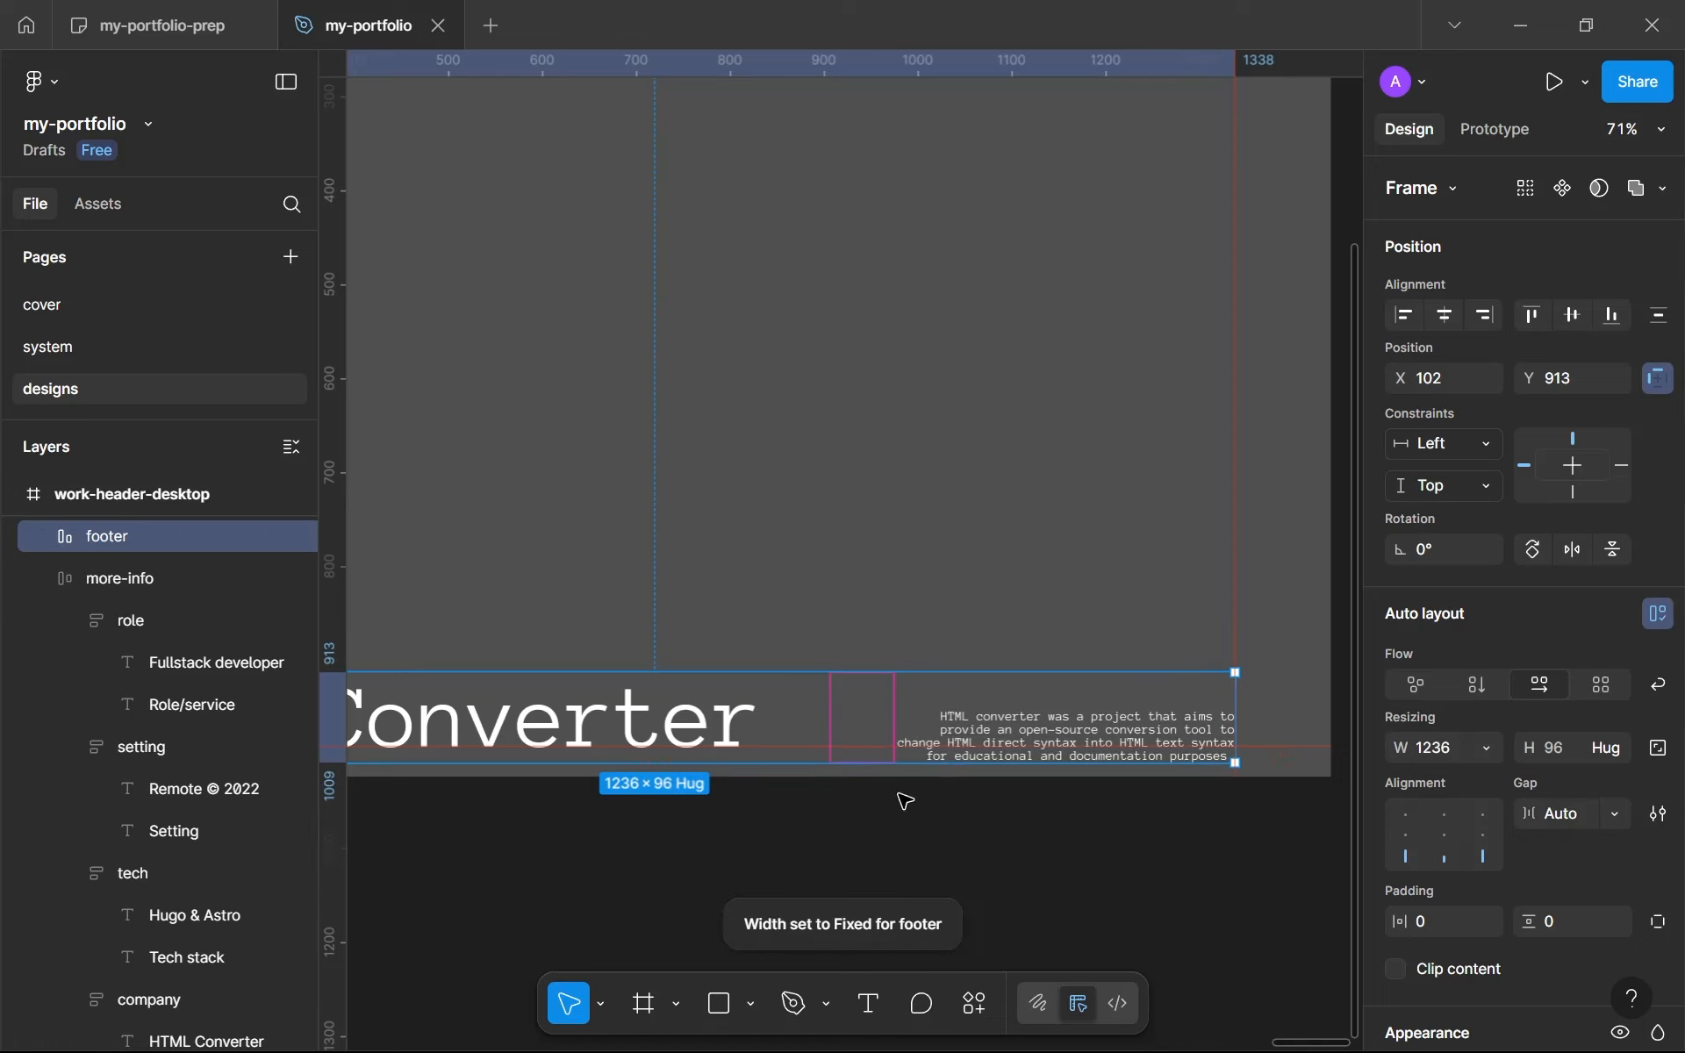
pyautogui.moveTo(738, 721); pyautogui.dragTo(735, 700)
pyautogui.click(1116, 794)
pyautogui.scroll(-5, 1116, 795)
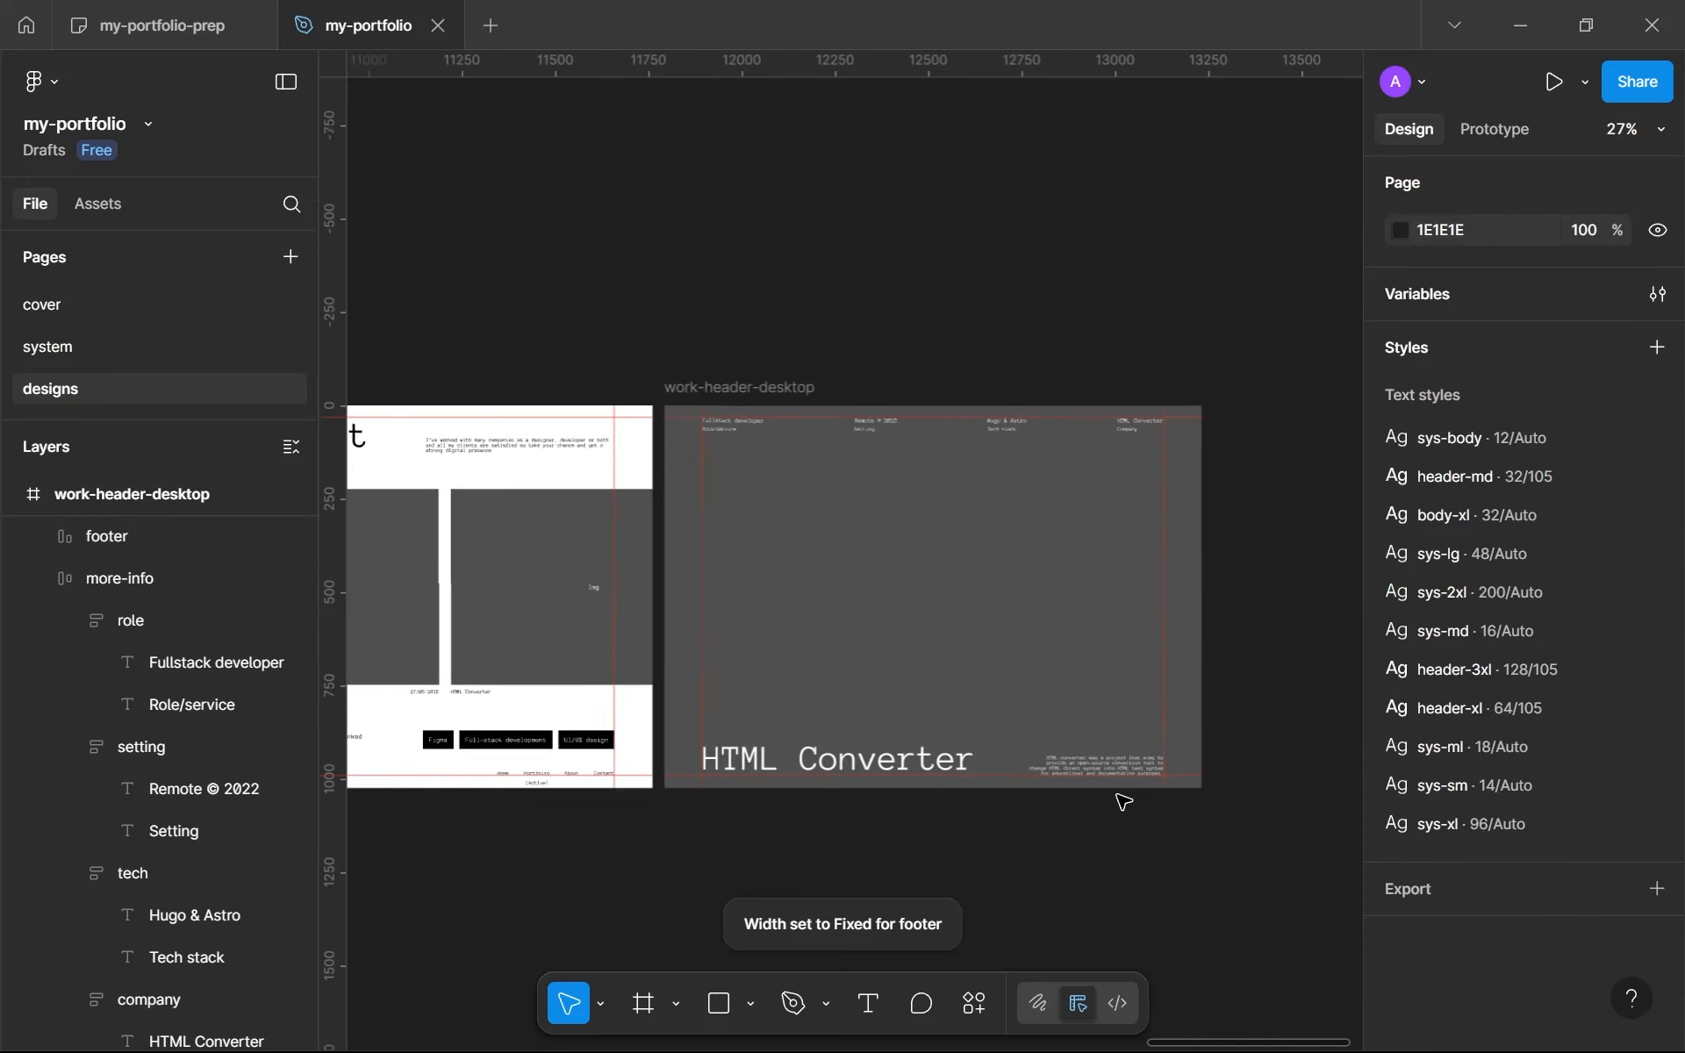
pyautogui.scroll(1, 1116, 795)
pyautogui.moveTo(776, 517); pyautogui.dragTo(1036, 660)
pyautogui.moveTo(762, 450); pyautogui.dragTo(1117, 657)
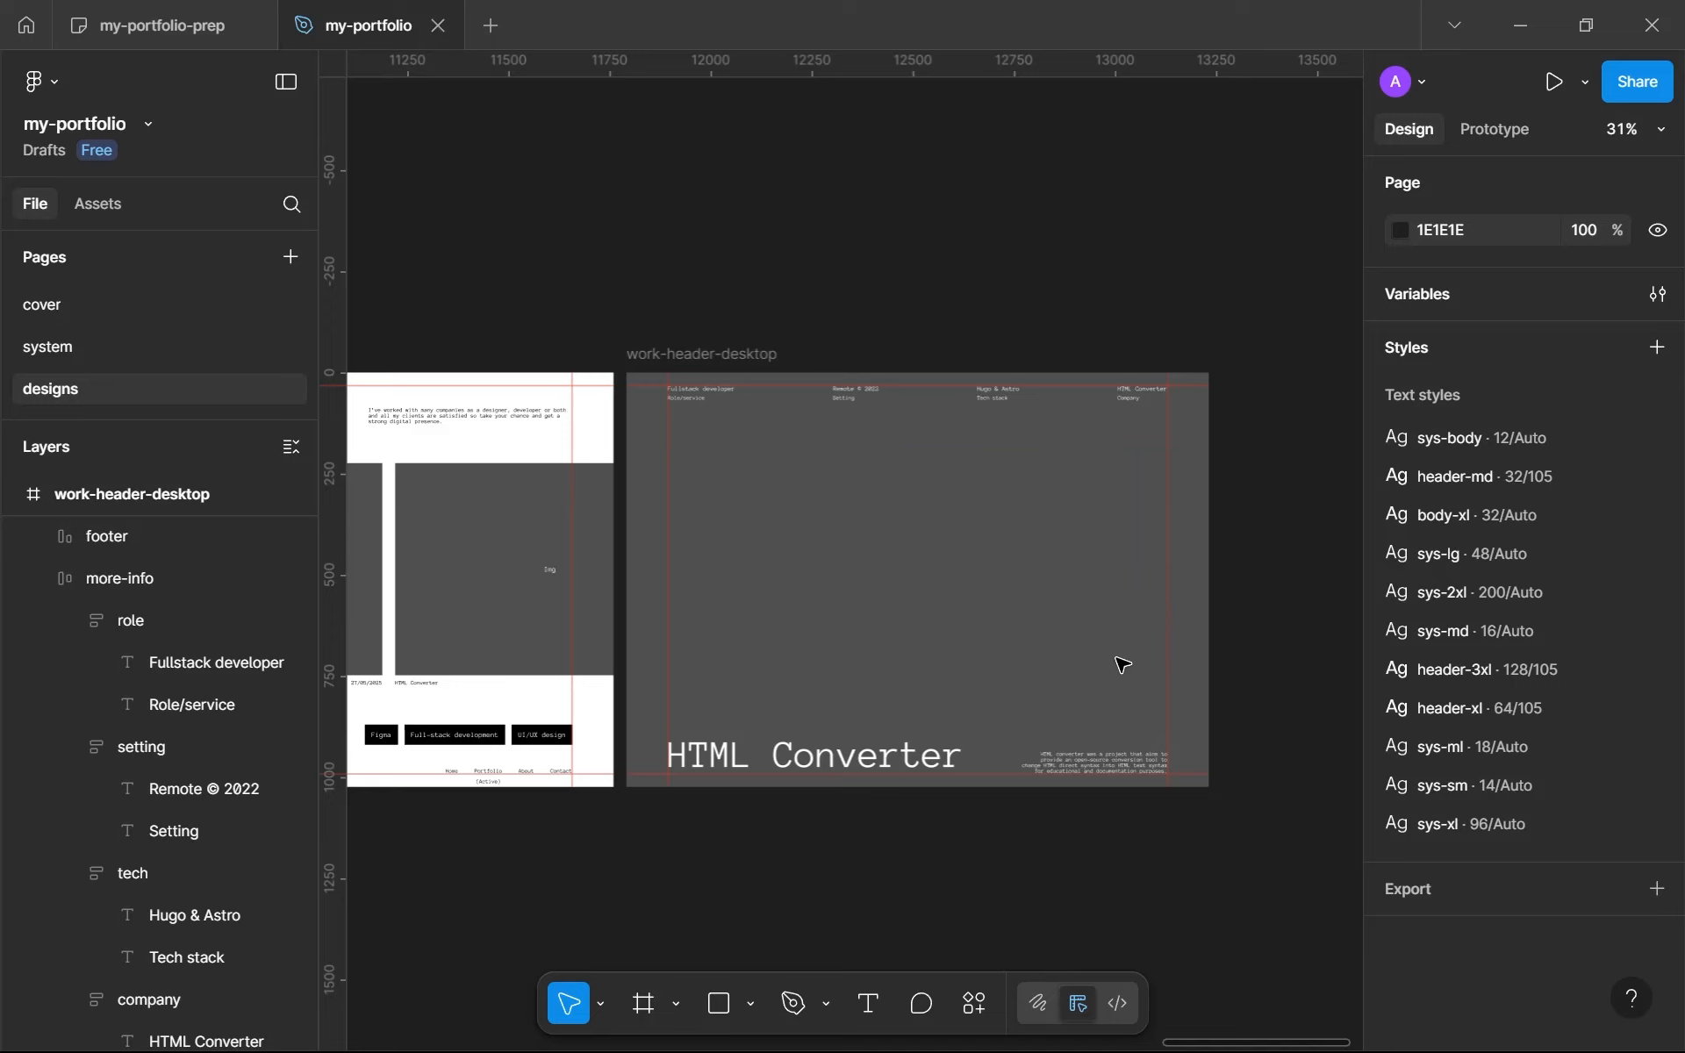
pyautogui.scroll(3, 1119, 665)
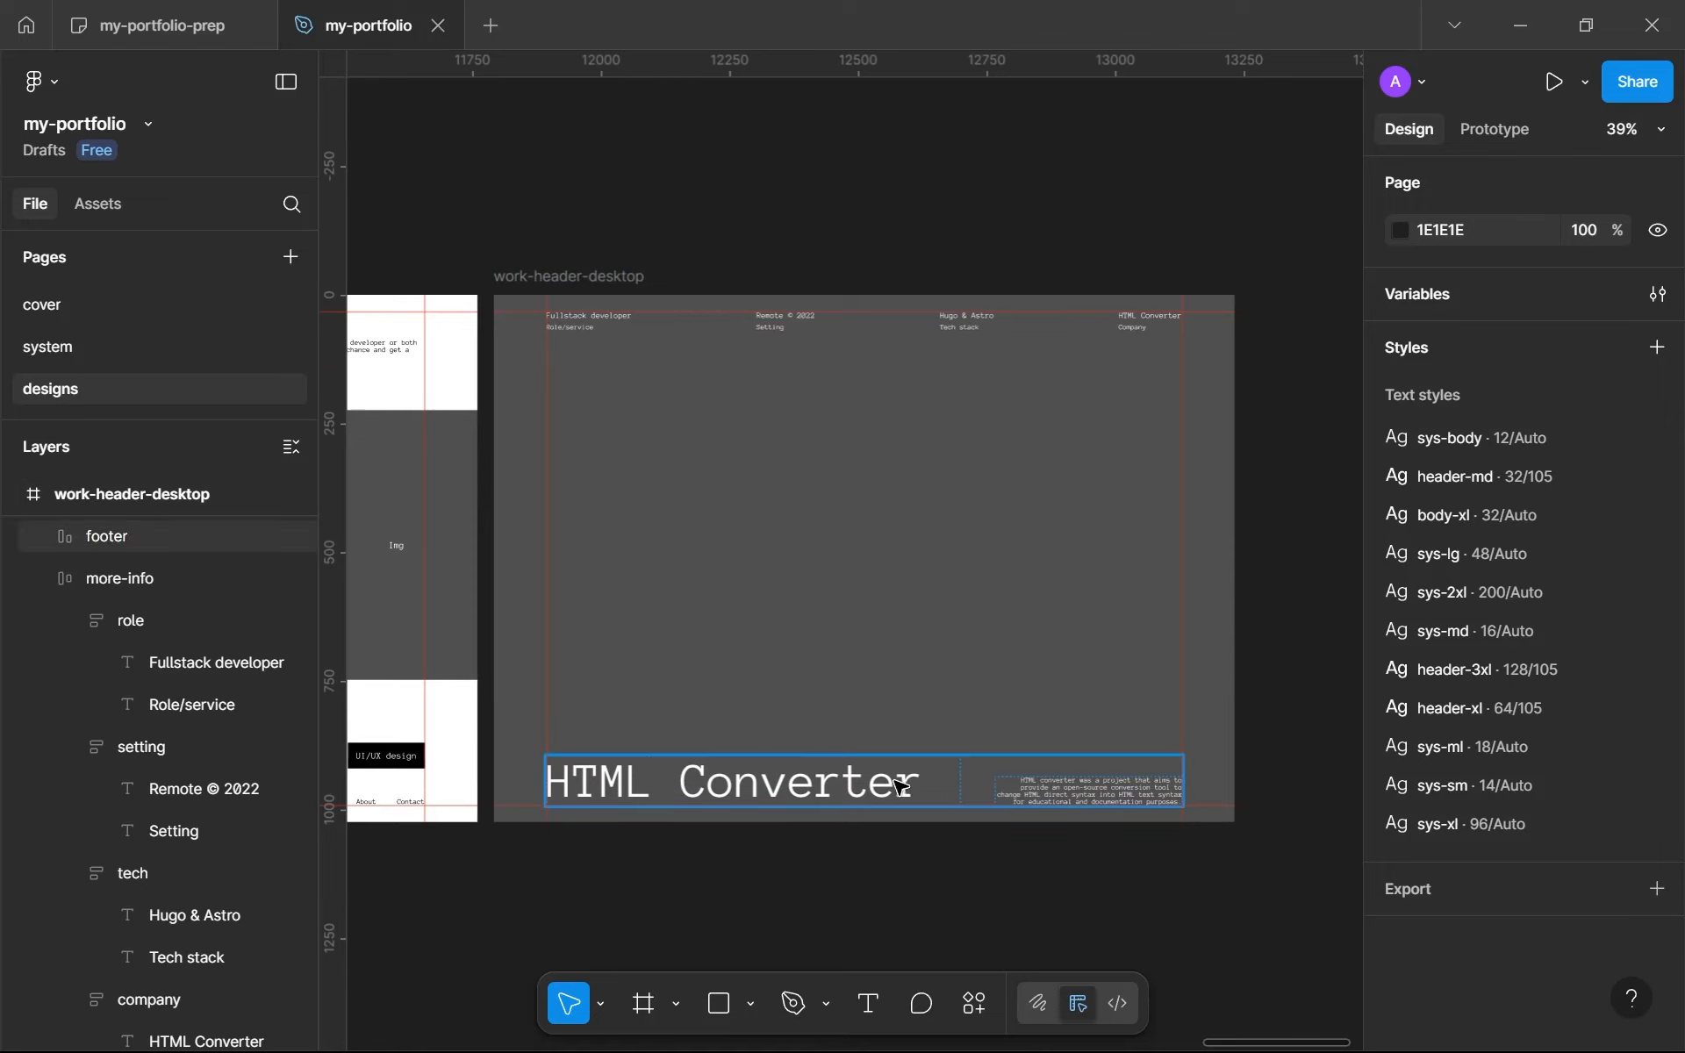
# Step: Try wrapping footer and more-info in one vertical auto layout frame named "header", and undo the grouping
pyautogui.click(44, 579)
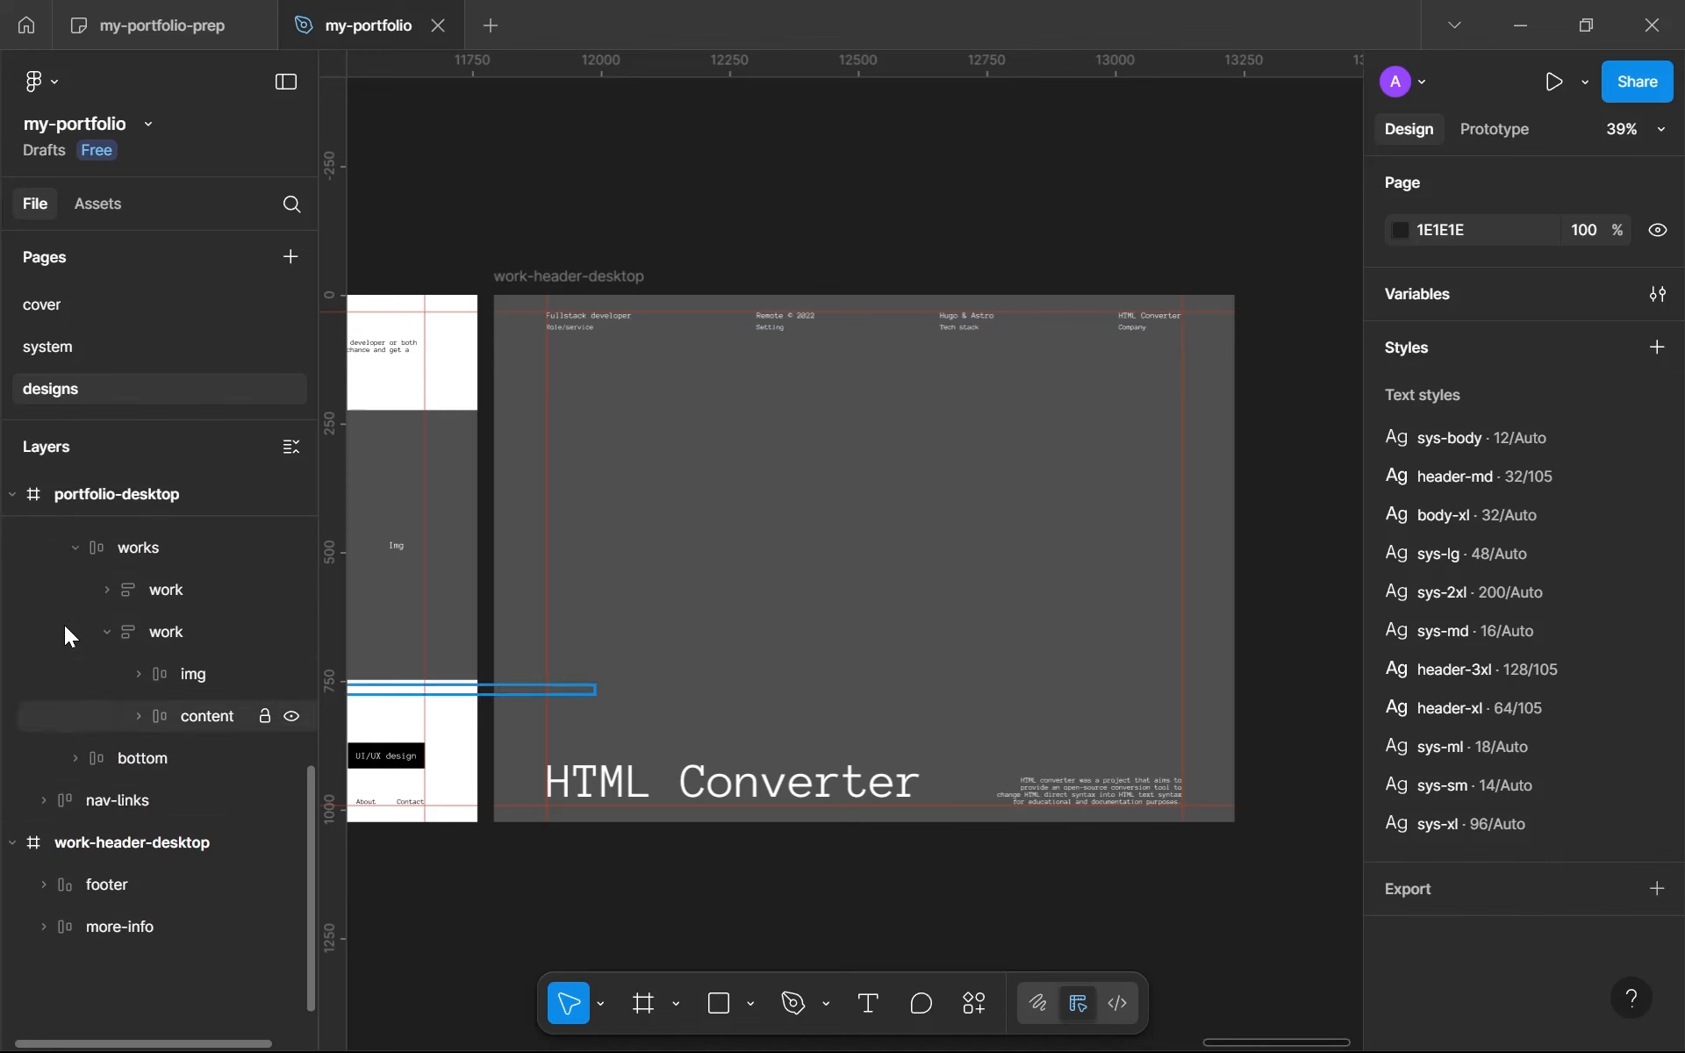
pyautogui.click(123, 942)
pyautogui.keyDown('shift'); pyautogui.click(138, 965); pyautogui.keyUp('shift')
pyautogui.hotkey('shift', 'a')
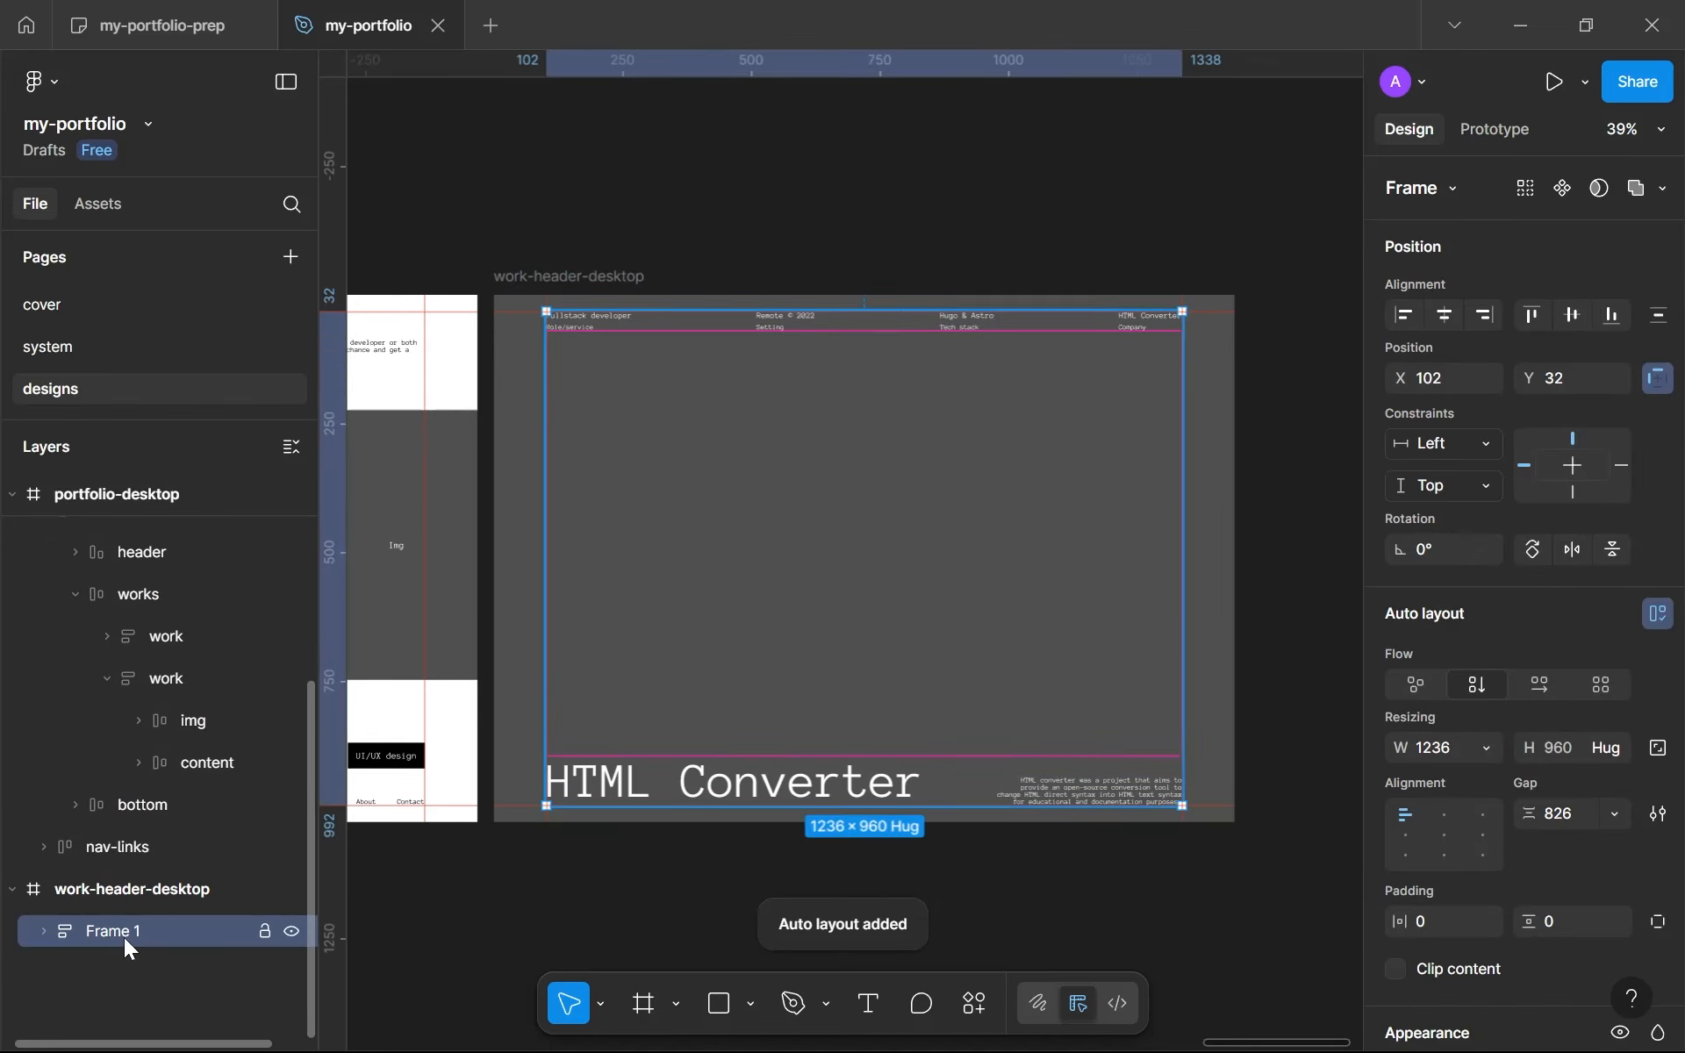
pyautogui.doubleClick(123, 930)
pyautogui.write('header')
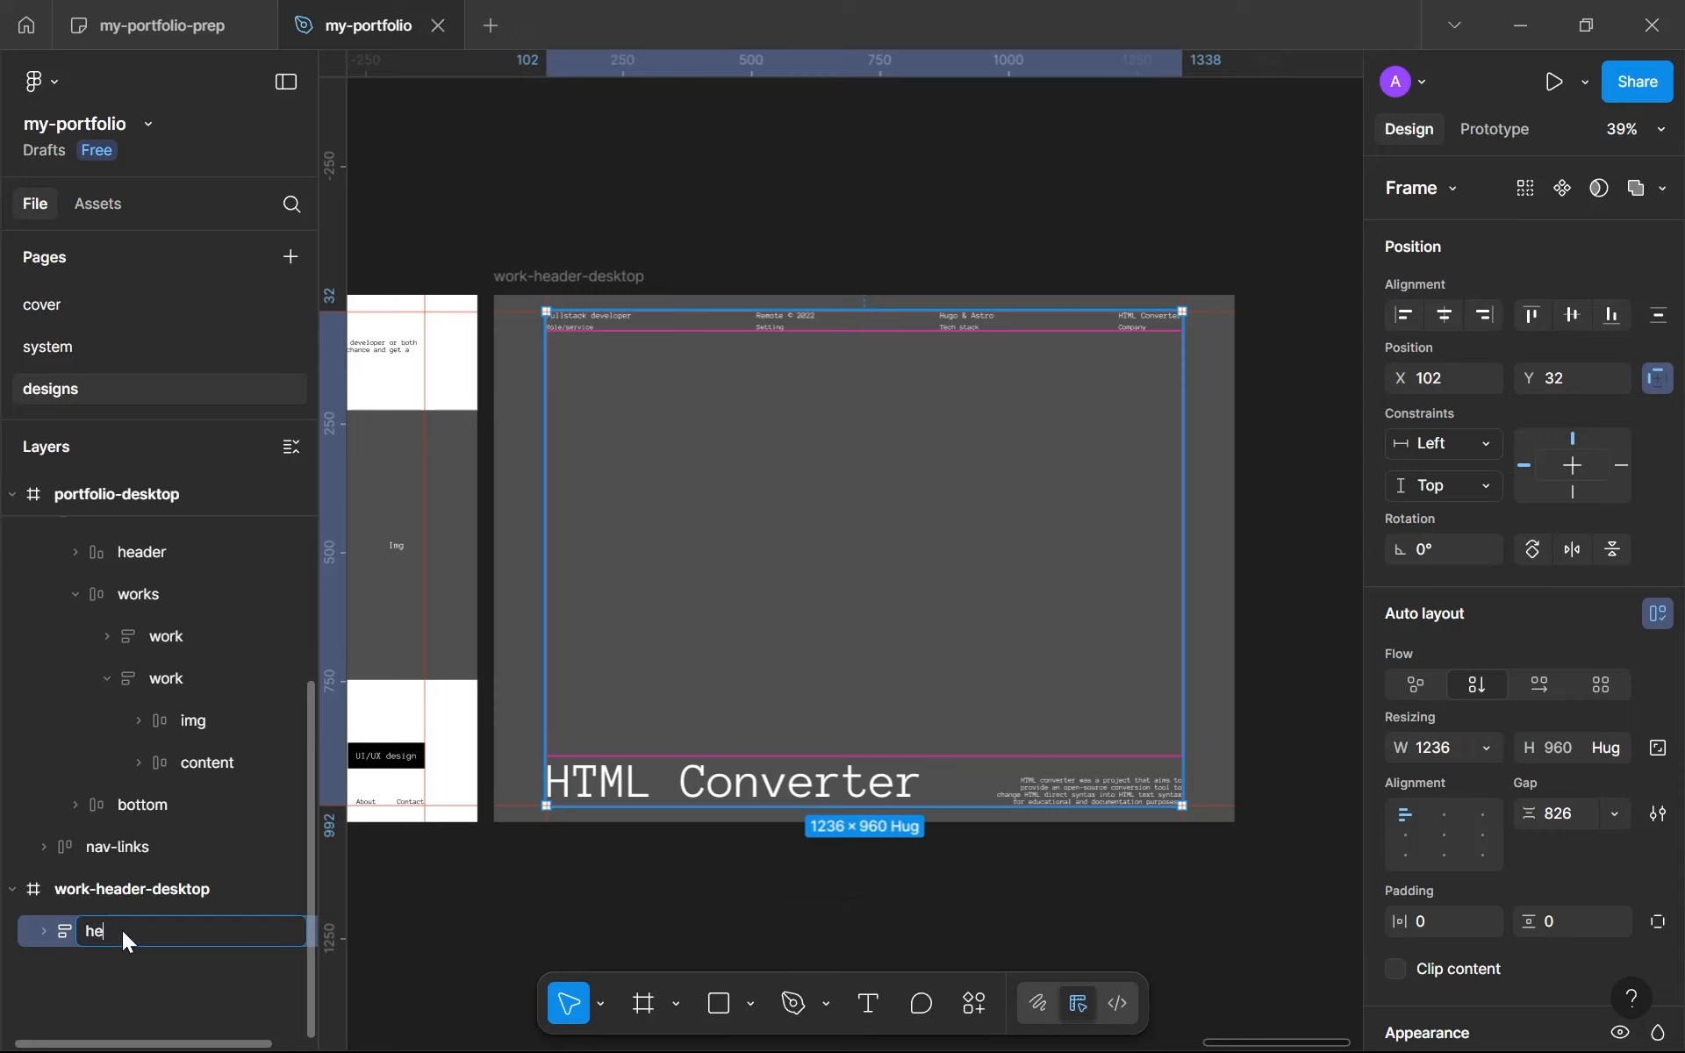
pyautogui.press('Return')
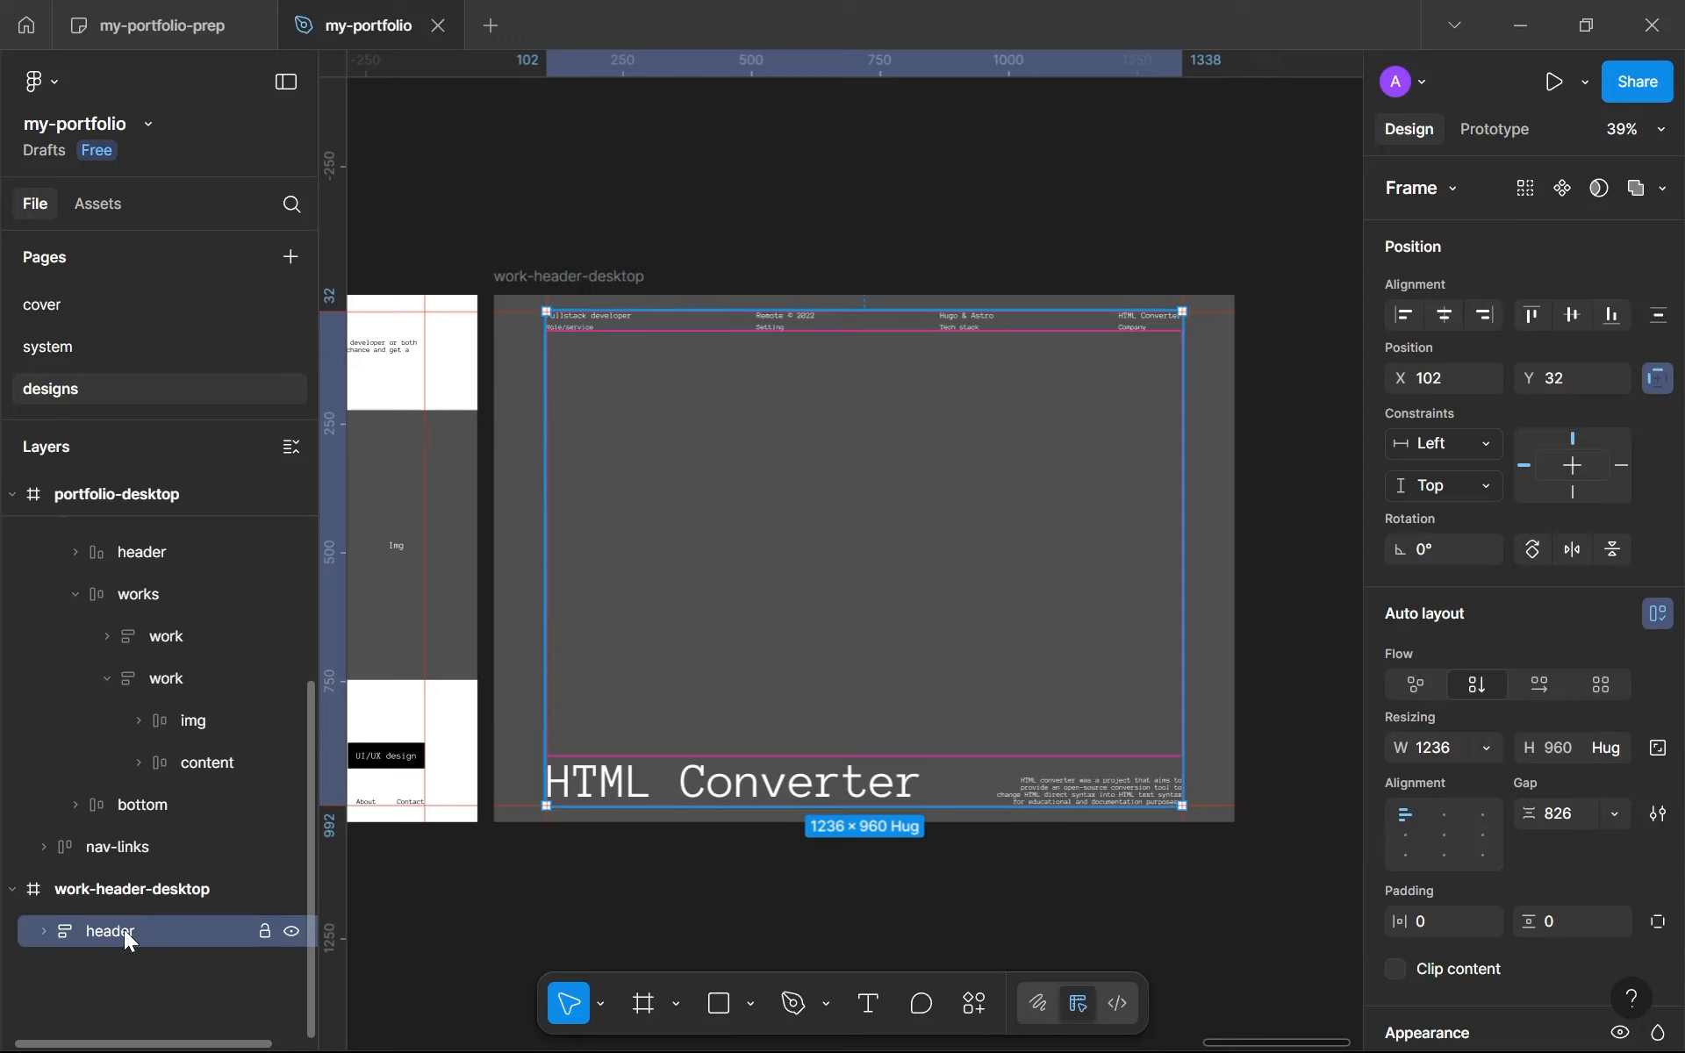
pyautogui.doubleClick(124, 929)
pyautogui.press('Escape')
pyautogui.hotkey('ctrl', 'z')
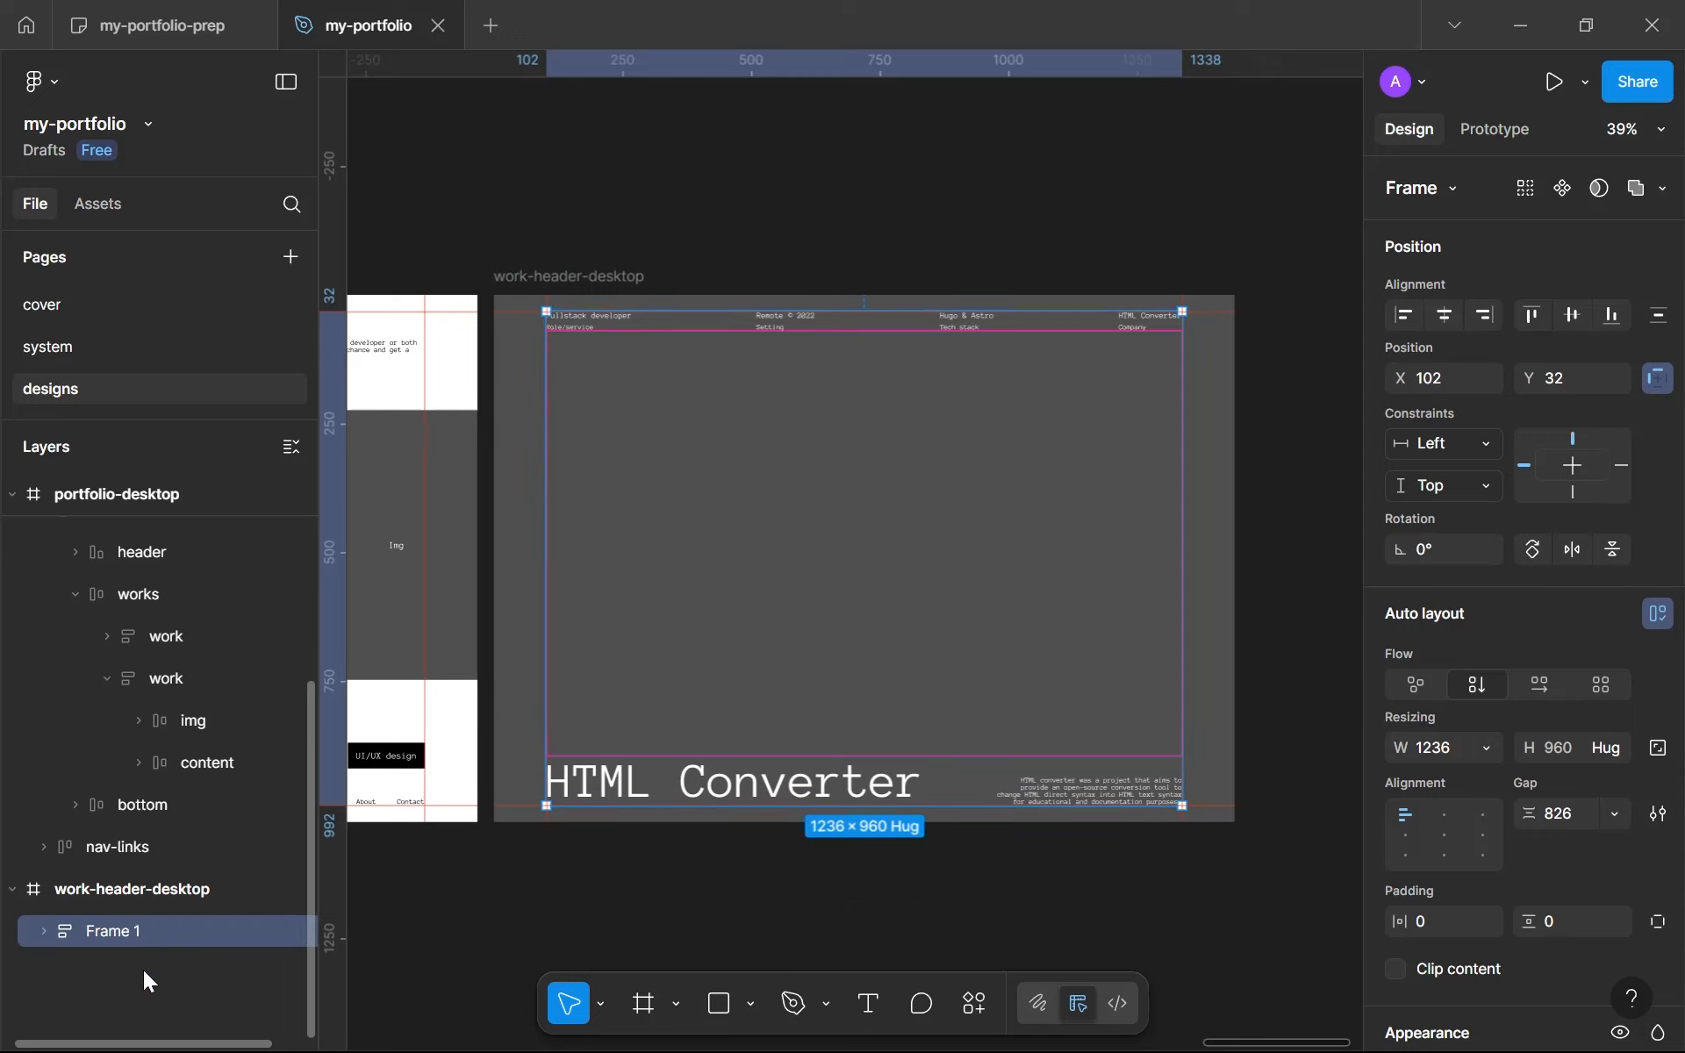
pyautogui.hotkey('ctrl', 'z')
# Step: Reorder the layers of work-header-desktop so that more-info sits above footer
pyautogui.click(140, 941)
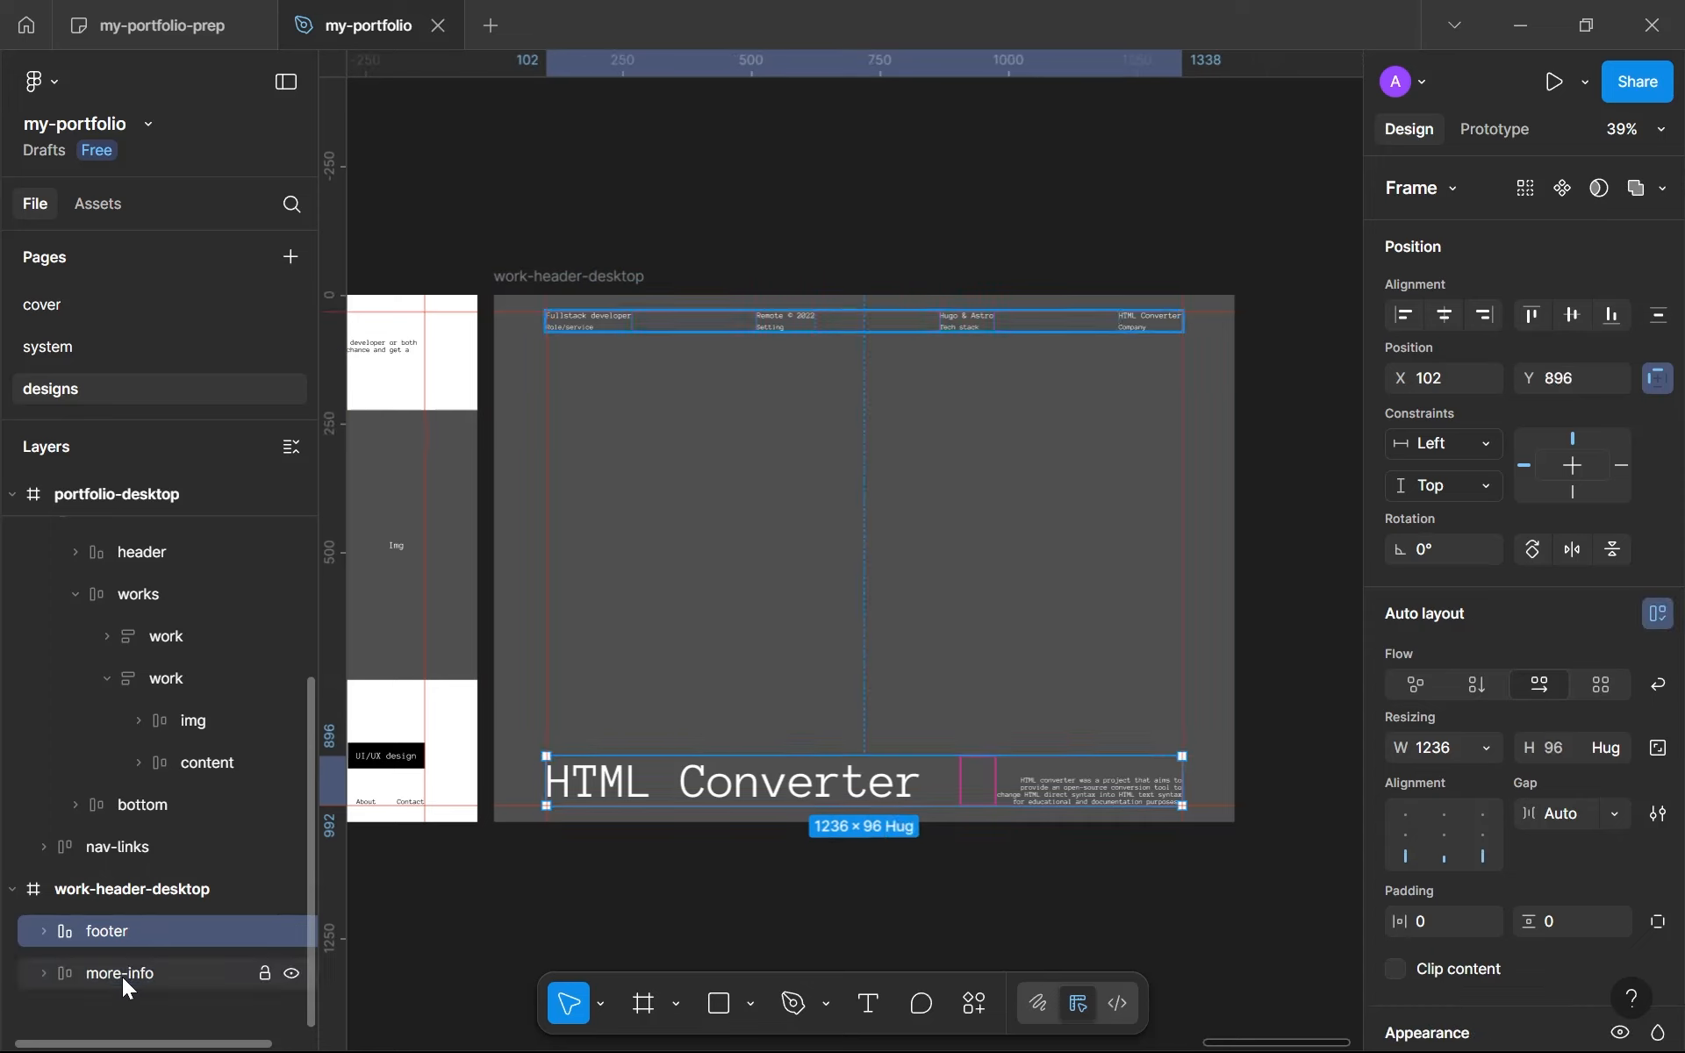
pyautogui.click(138, 975)
pyautogui.moveTo(139, 977); pyautogui.dragTo(114, 938)
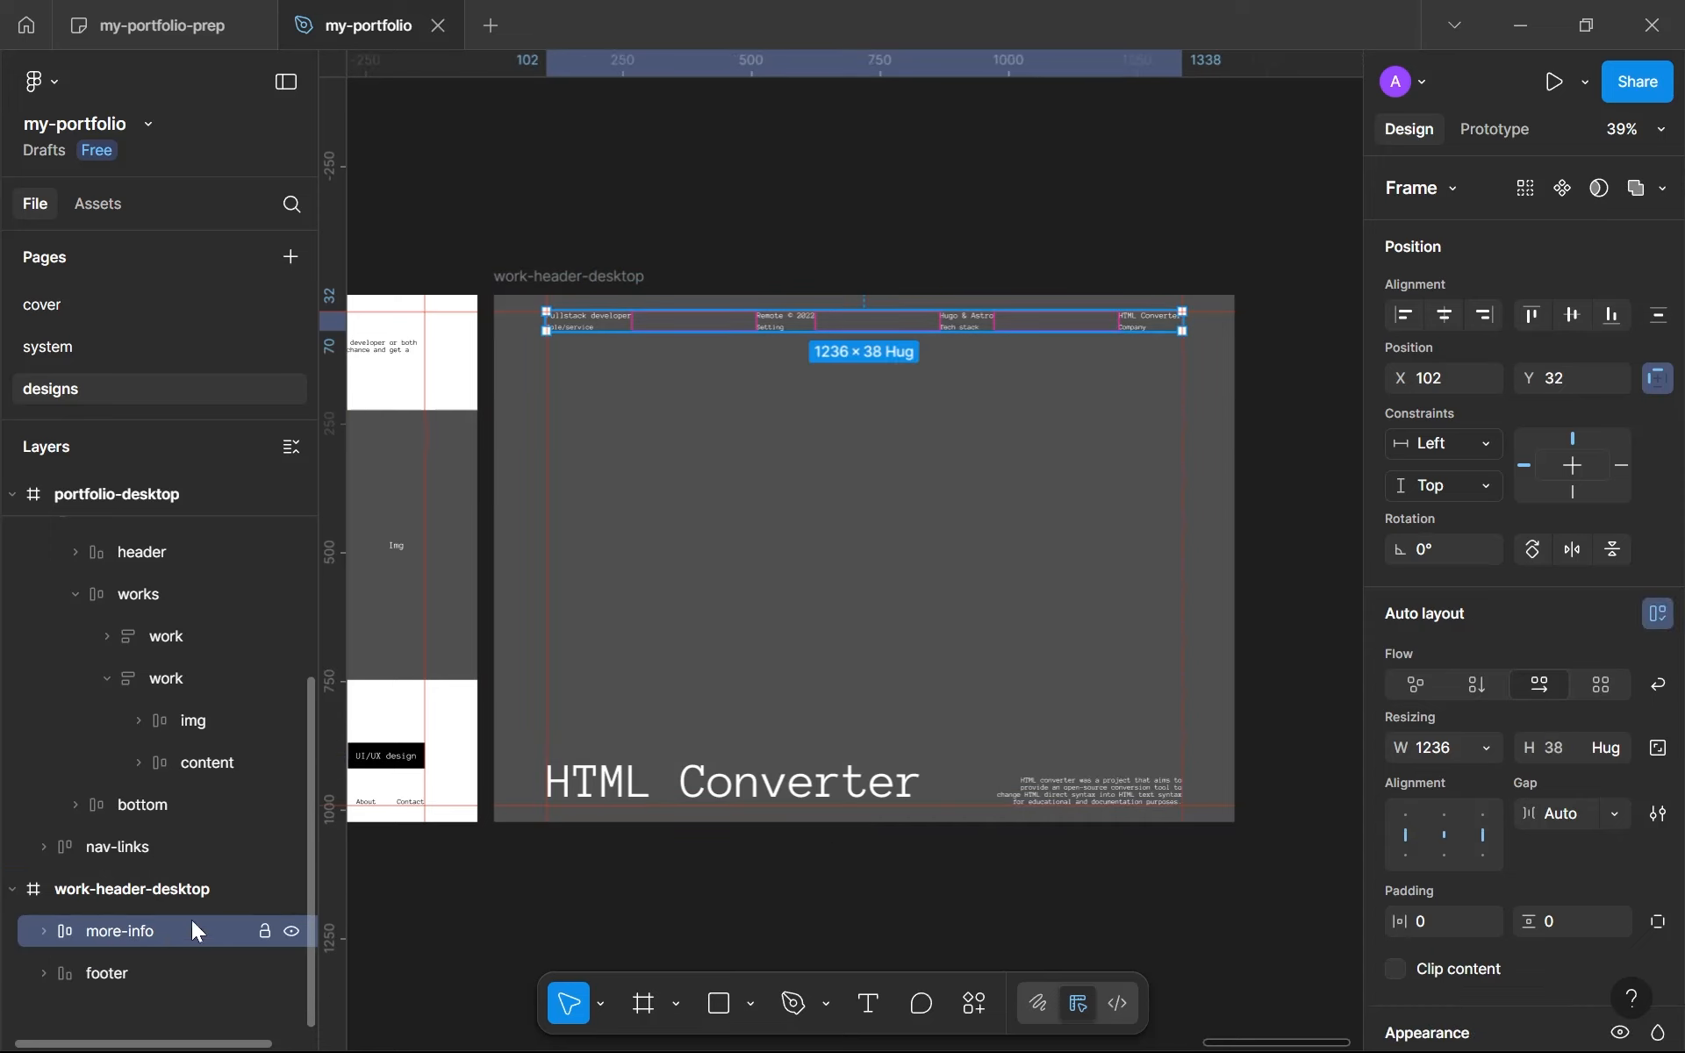
pyautogui.click(154, 972)
pyautogui.click(749, 526)
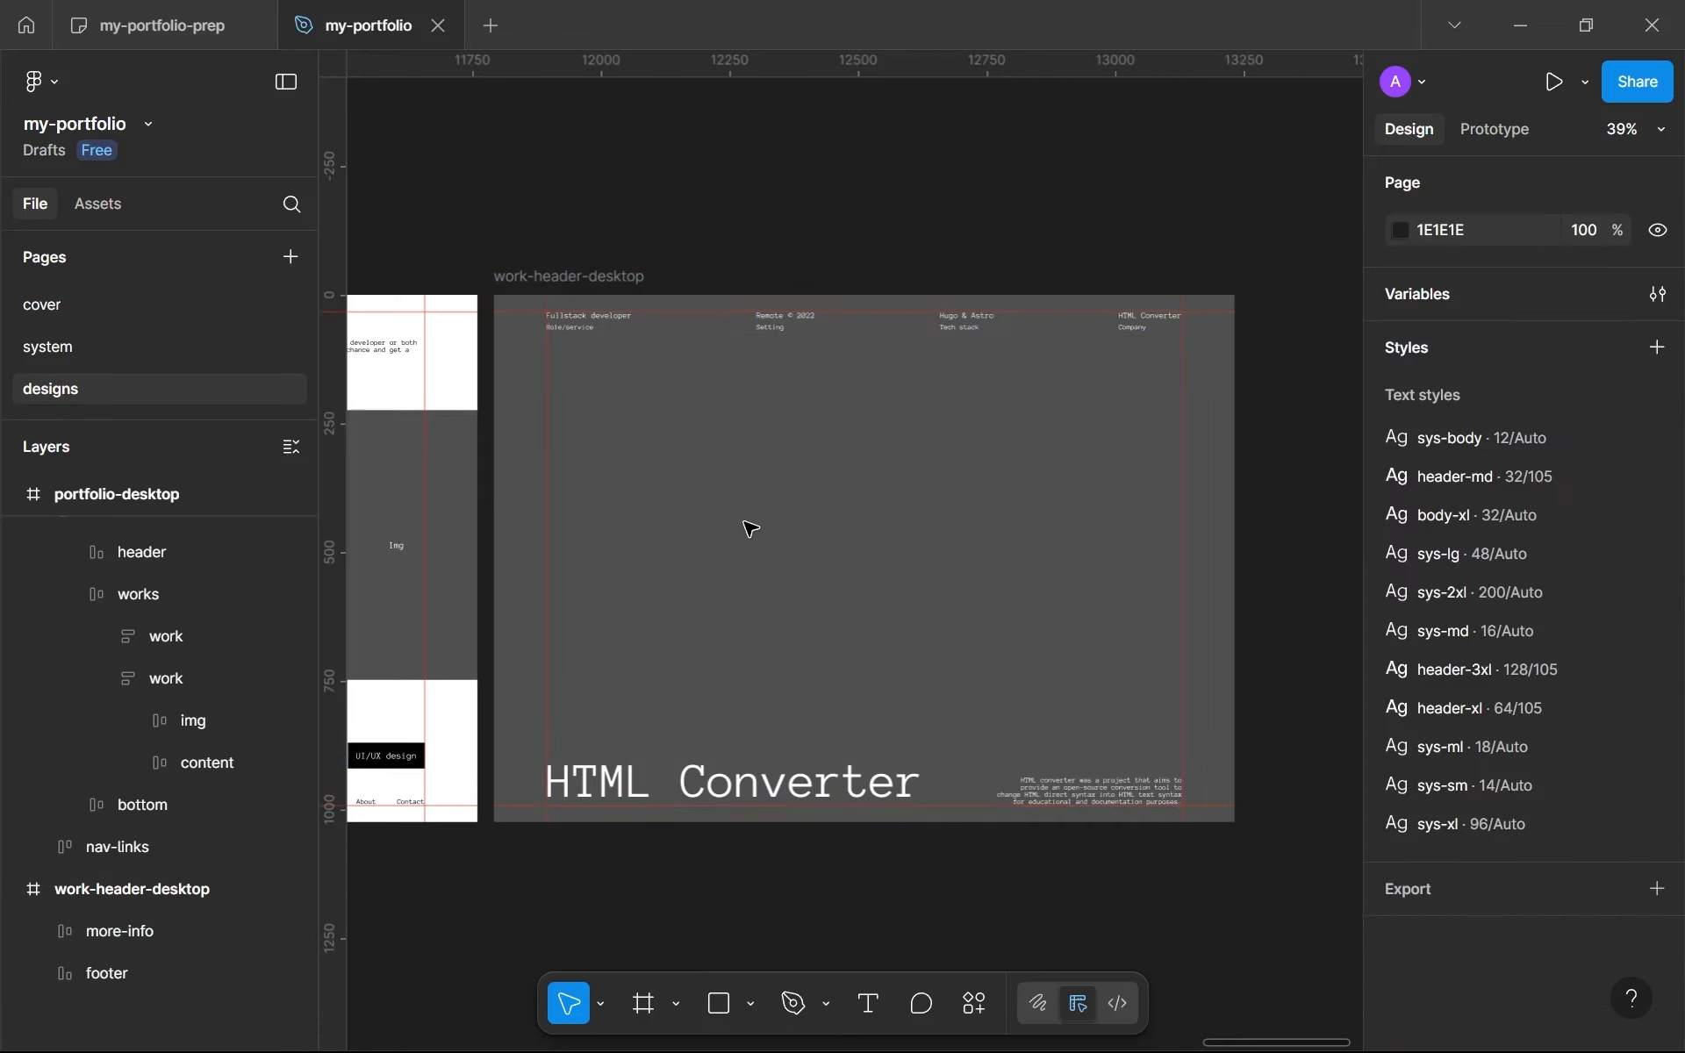
# Step: Copy the Img label from the second work's image in portfolio-desktop into the work-header-desktop frame
pyautogui.scroll(-4, 751, 528)
pyautogui.scroll(1, 751, 528)
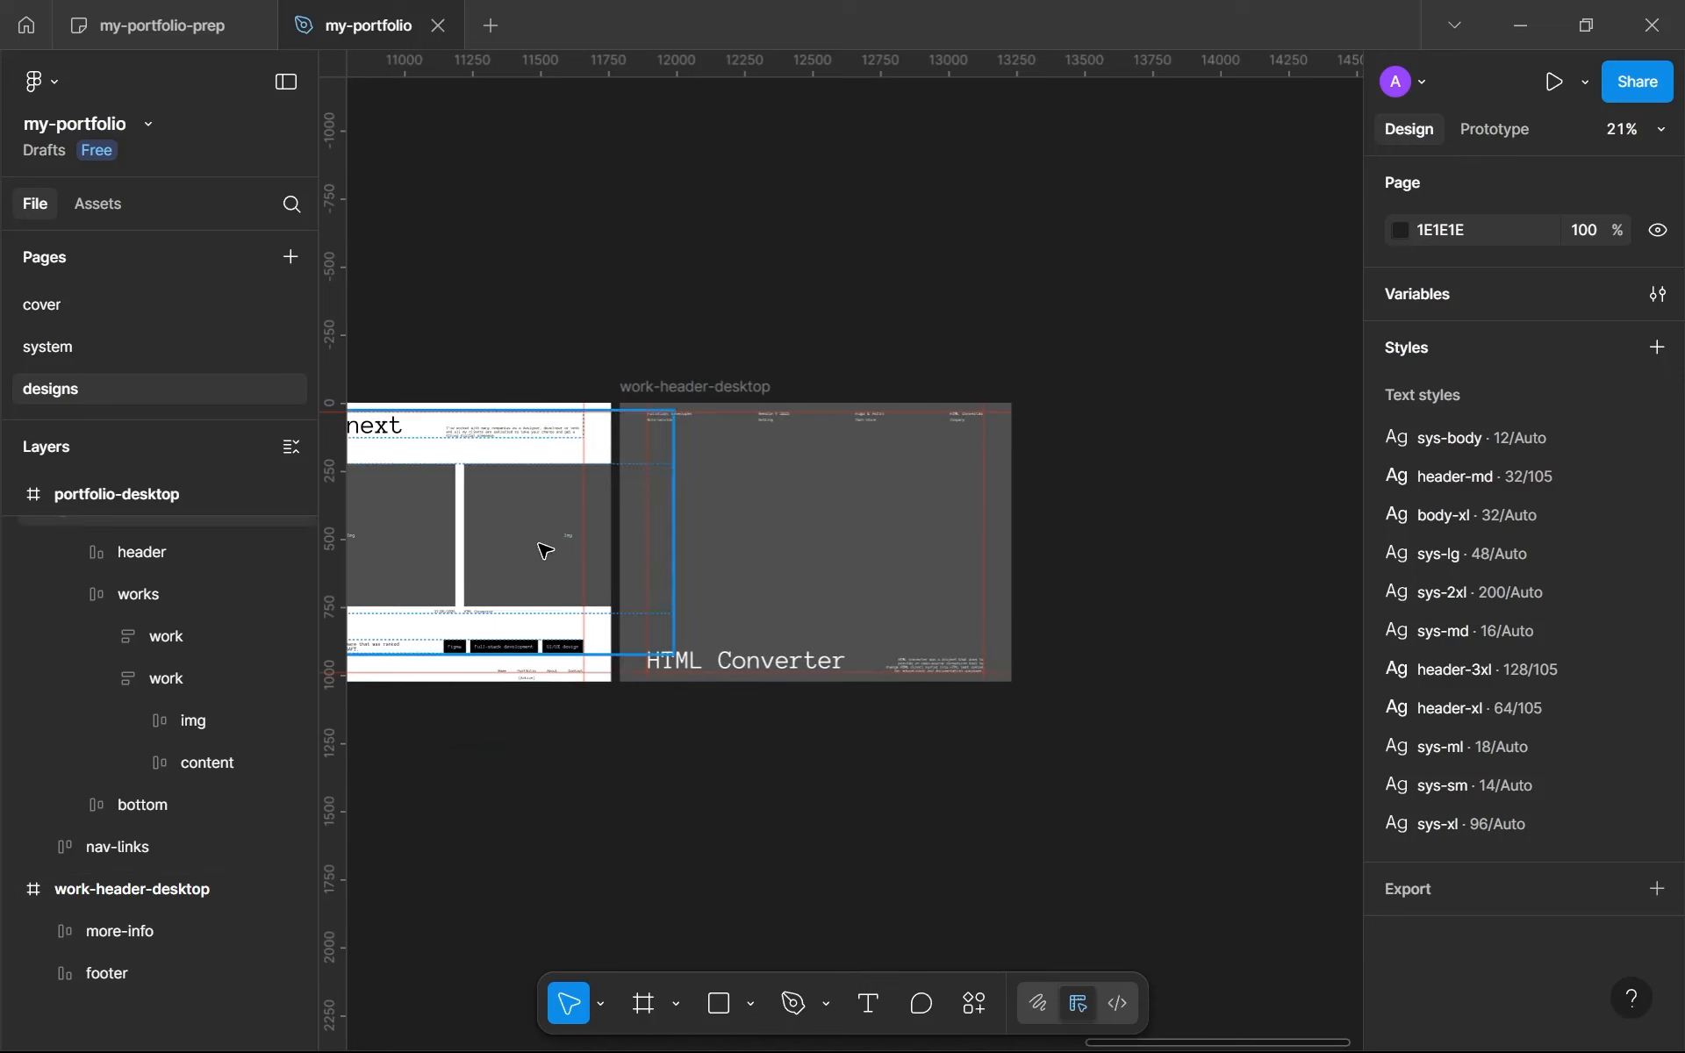
pyautogui.scroll(7, 574, 544)
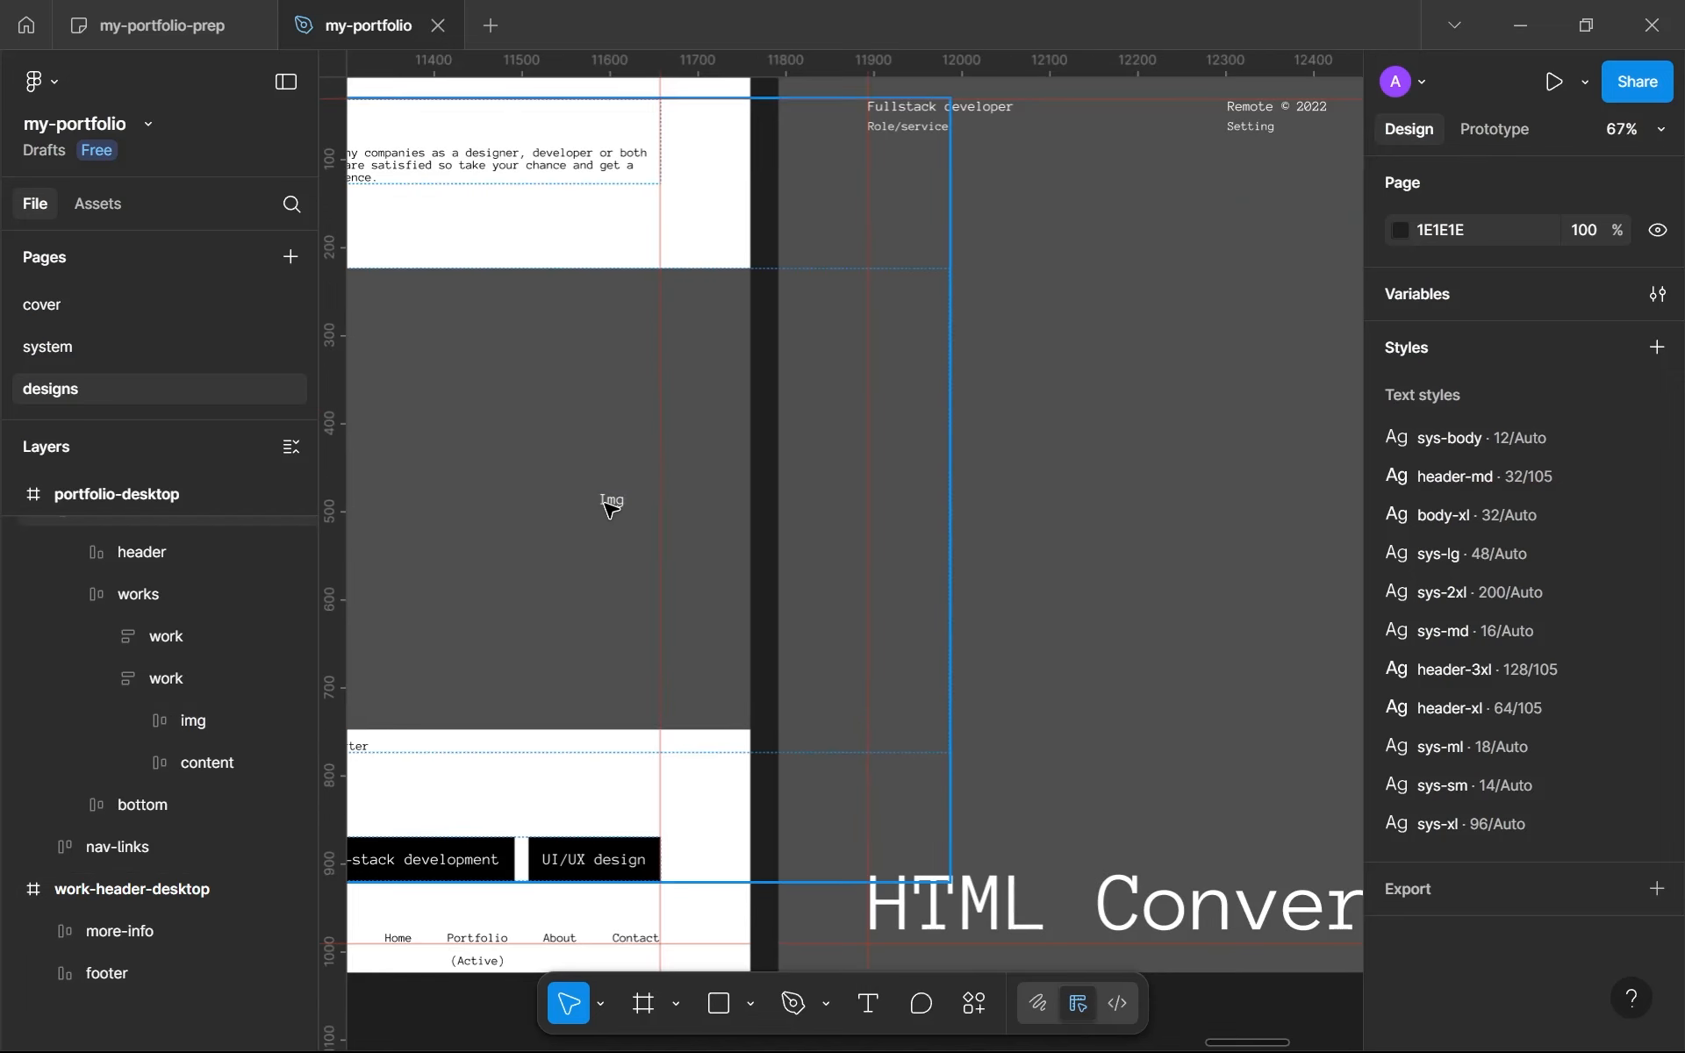
pyautogui.click(607, 507)
pyautogui.click(607, 507)
pyautogui.click(608, 507)
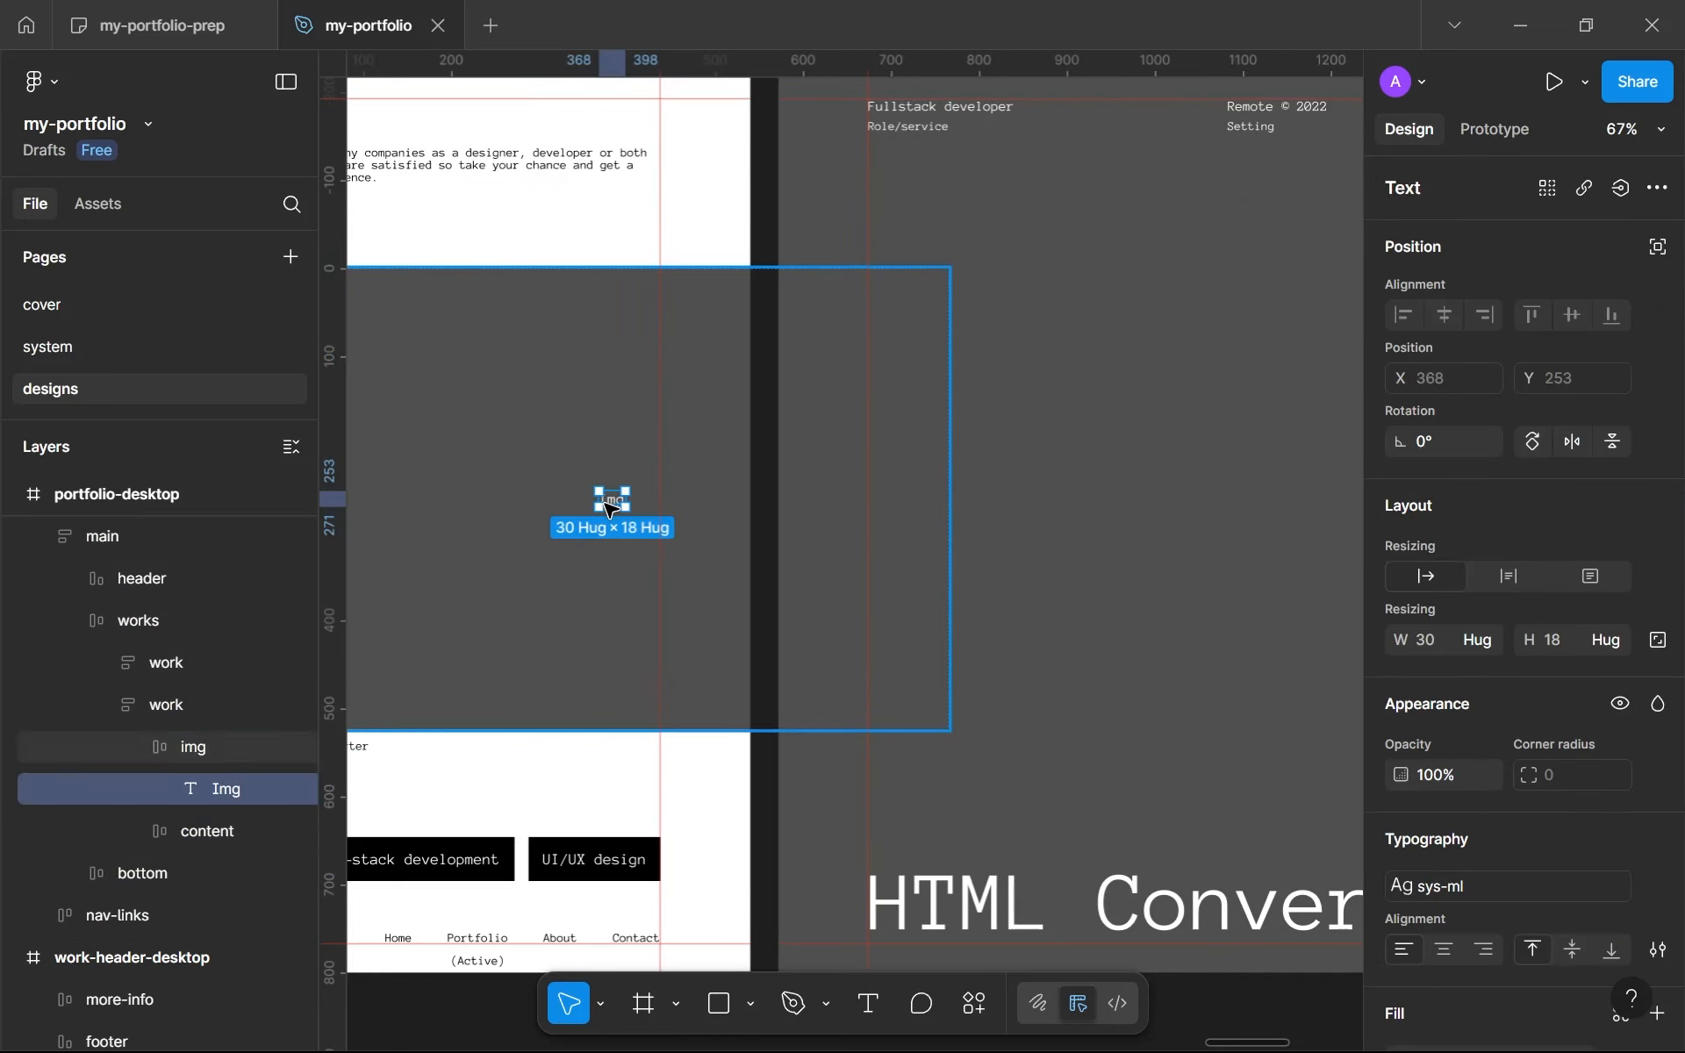
pyautogui.scroll(-4, 607, 507)
pyautogui.hotkey('ctrl', 'c')
pyautogui.scroll(-3, 607, 507)
pyautogui.click(749, 436)
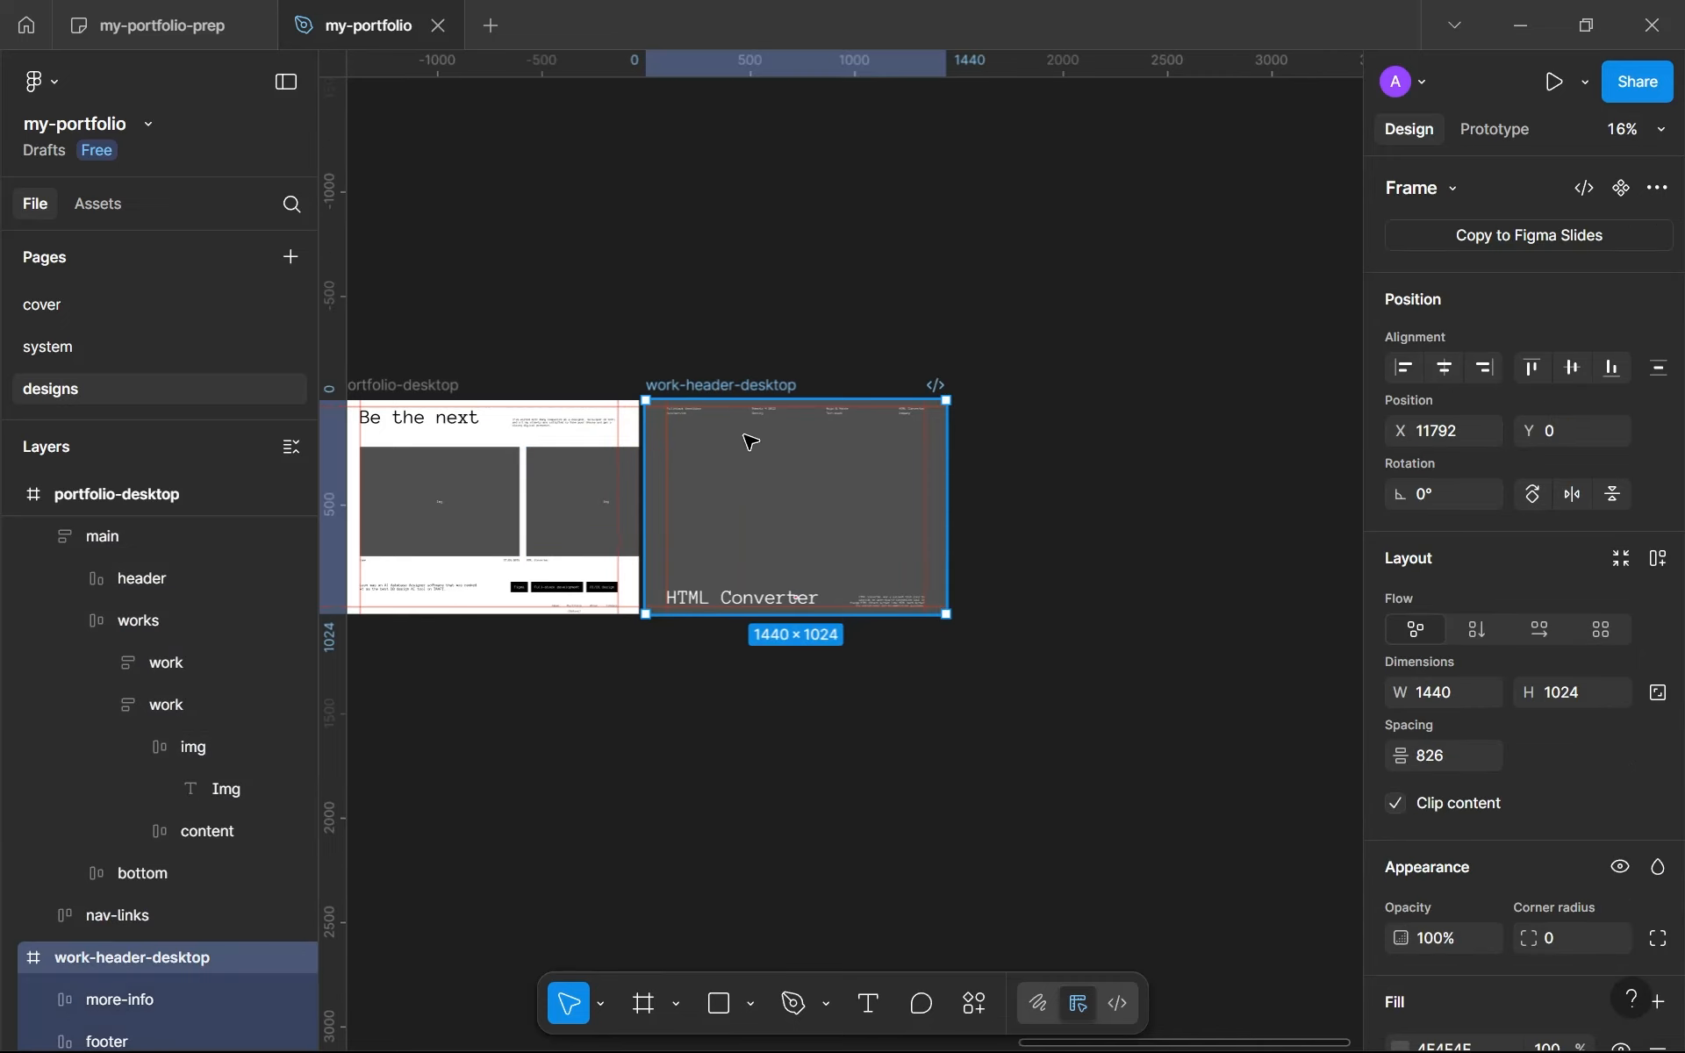
pyautogui.hotkey('ctrl', 'v')
# Step: Centre the Img label horizontally and vertically in work-header-desktop, with both constraints set to Center
pyautogui.scroll(1, 700, 553)
pyautogui.click(1445, 316)
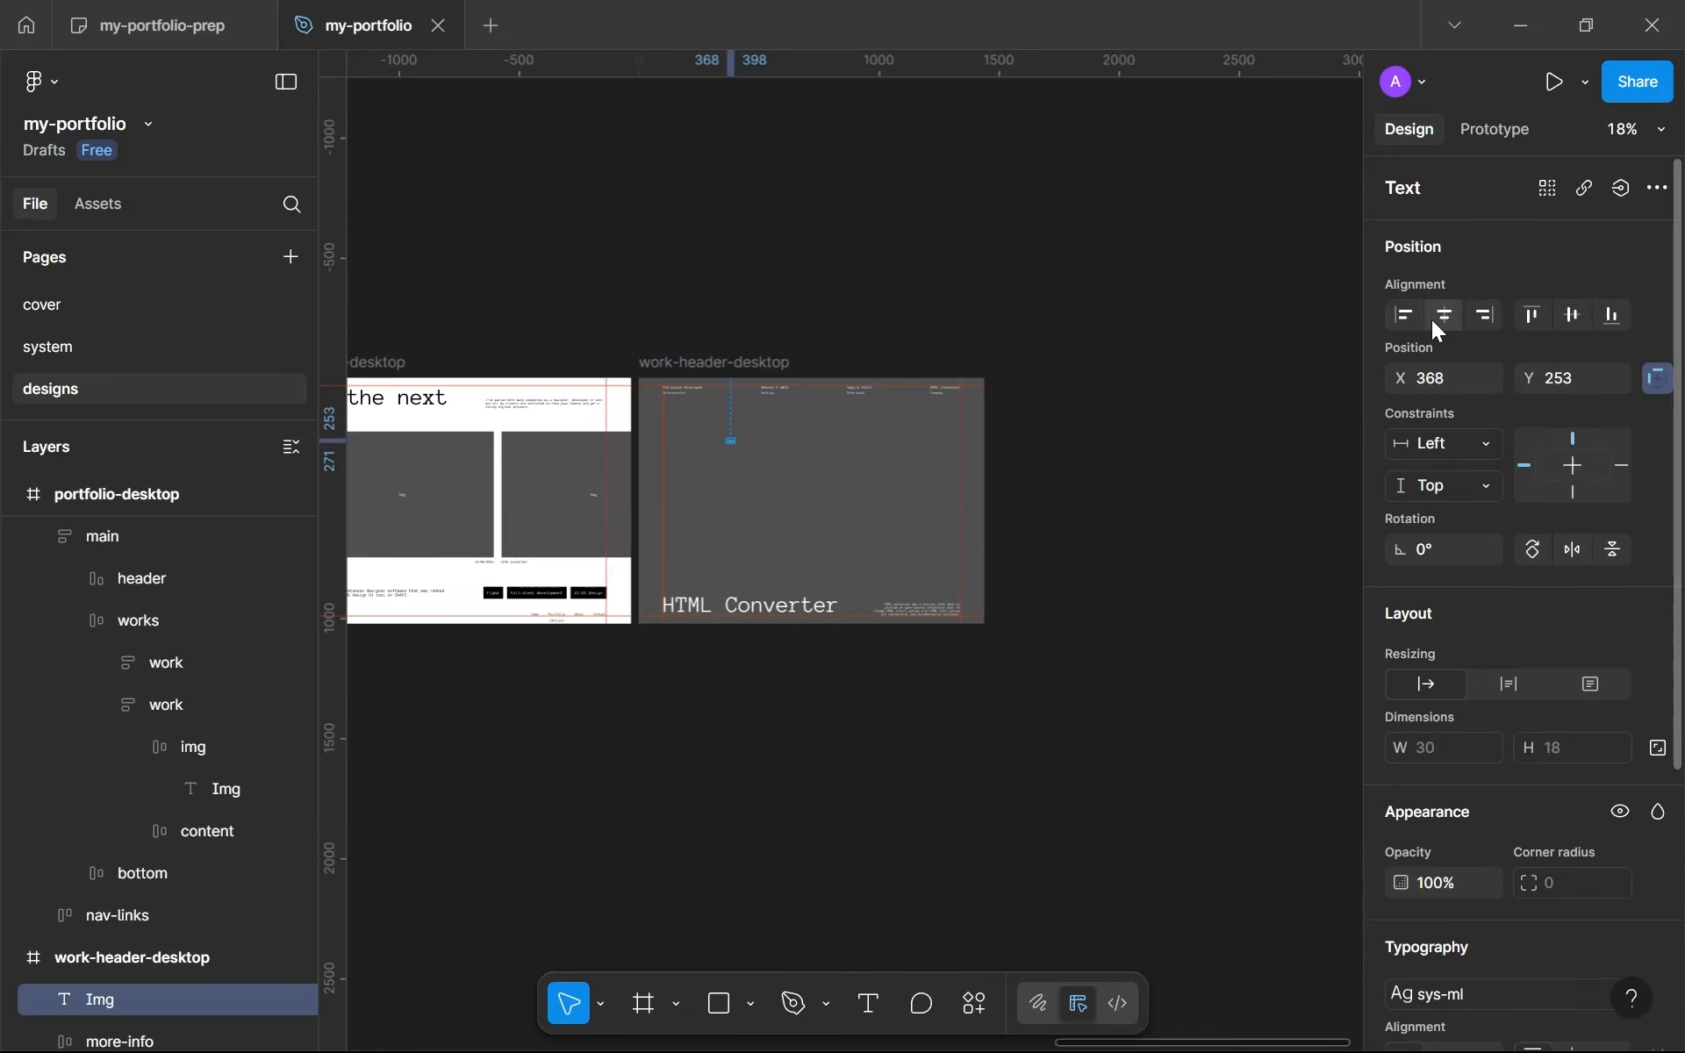
pyautogui.click(1573, 318)
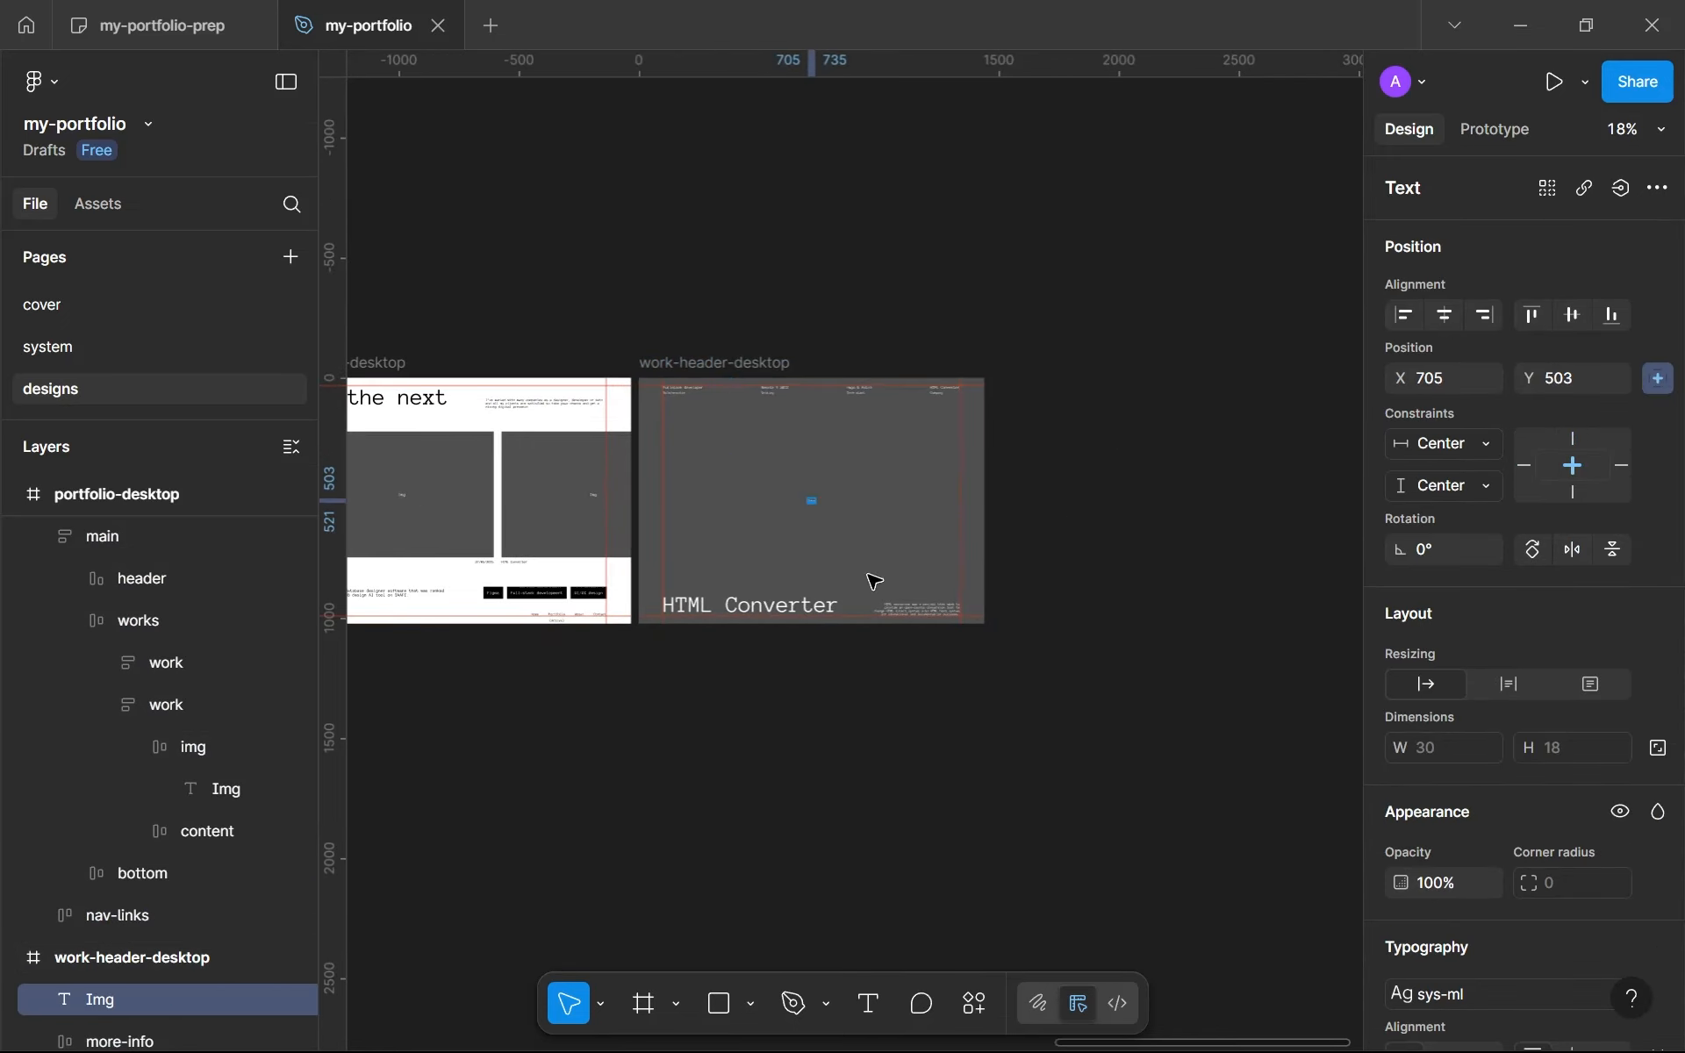
pyautogui.click(935, 537)
pyautogui.scroll(4, 935, 537)
pyautogui.scroll(-3, 935, 537)
pyautogui.scroll(-2, 935, 346)
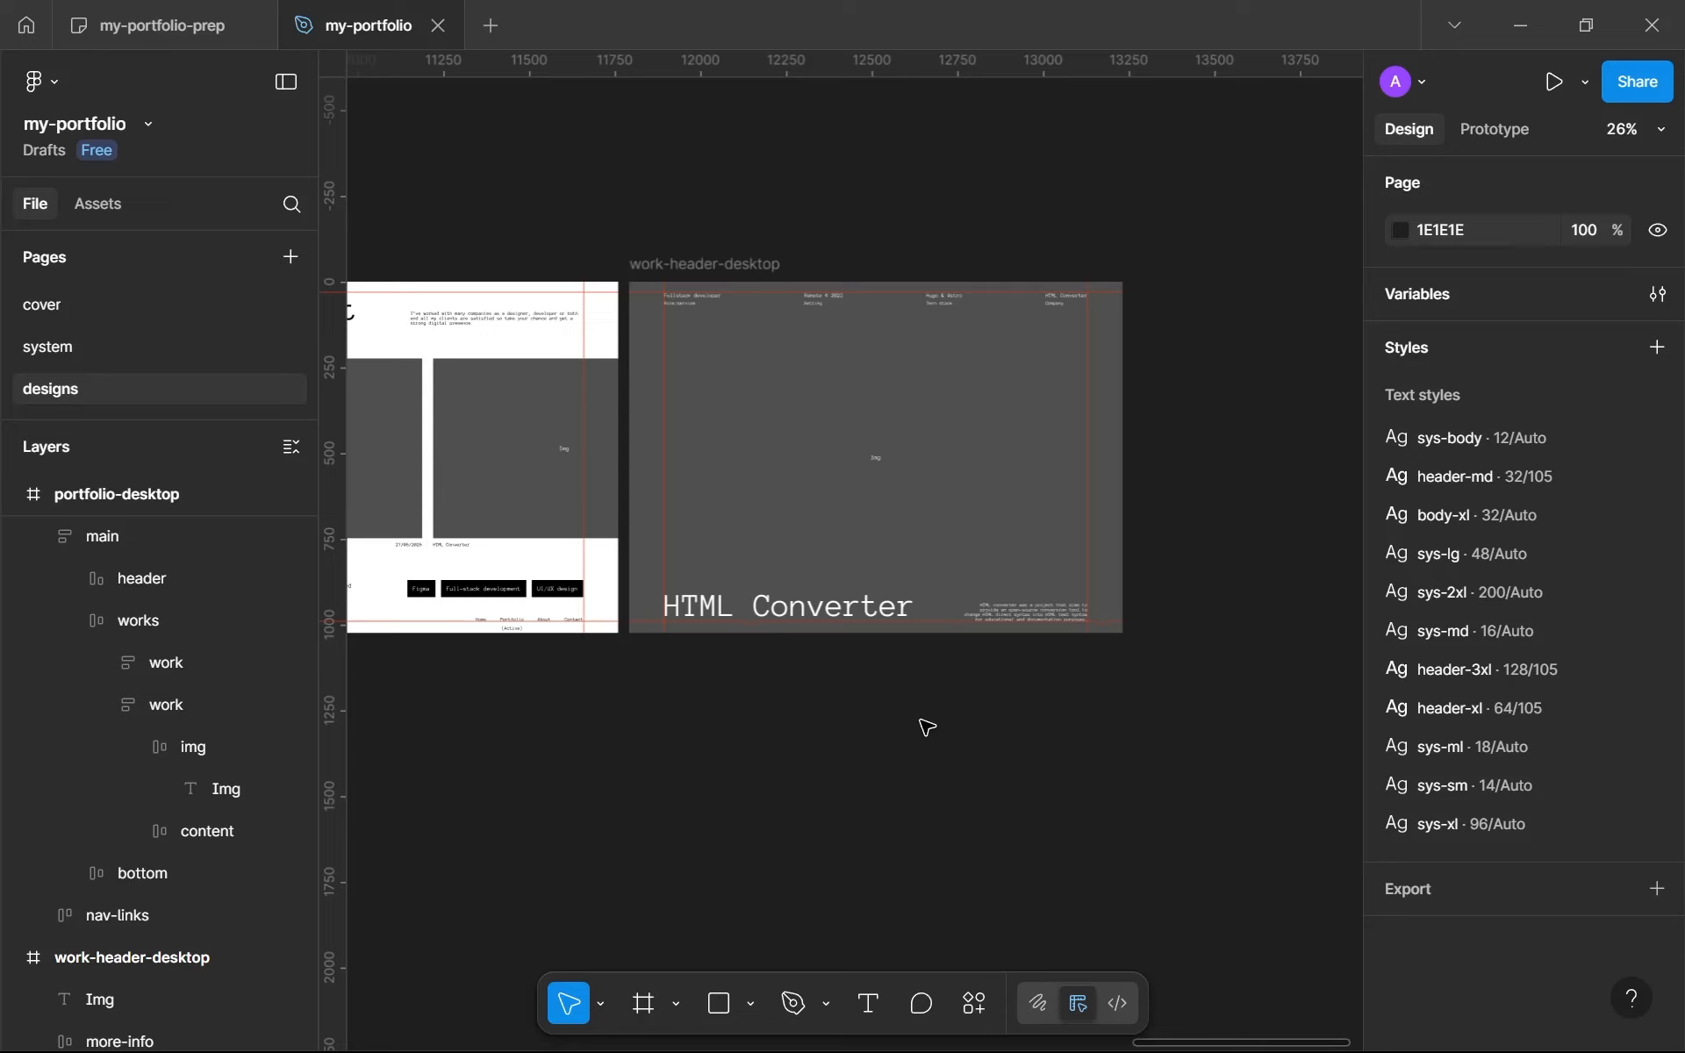
pyautogui.scroll(2, 927, 726)
pyautogui.scroll(2, 985, 372)
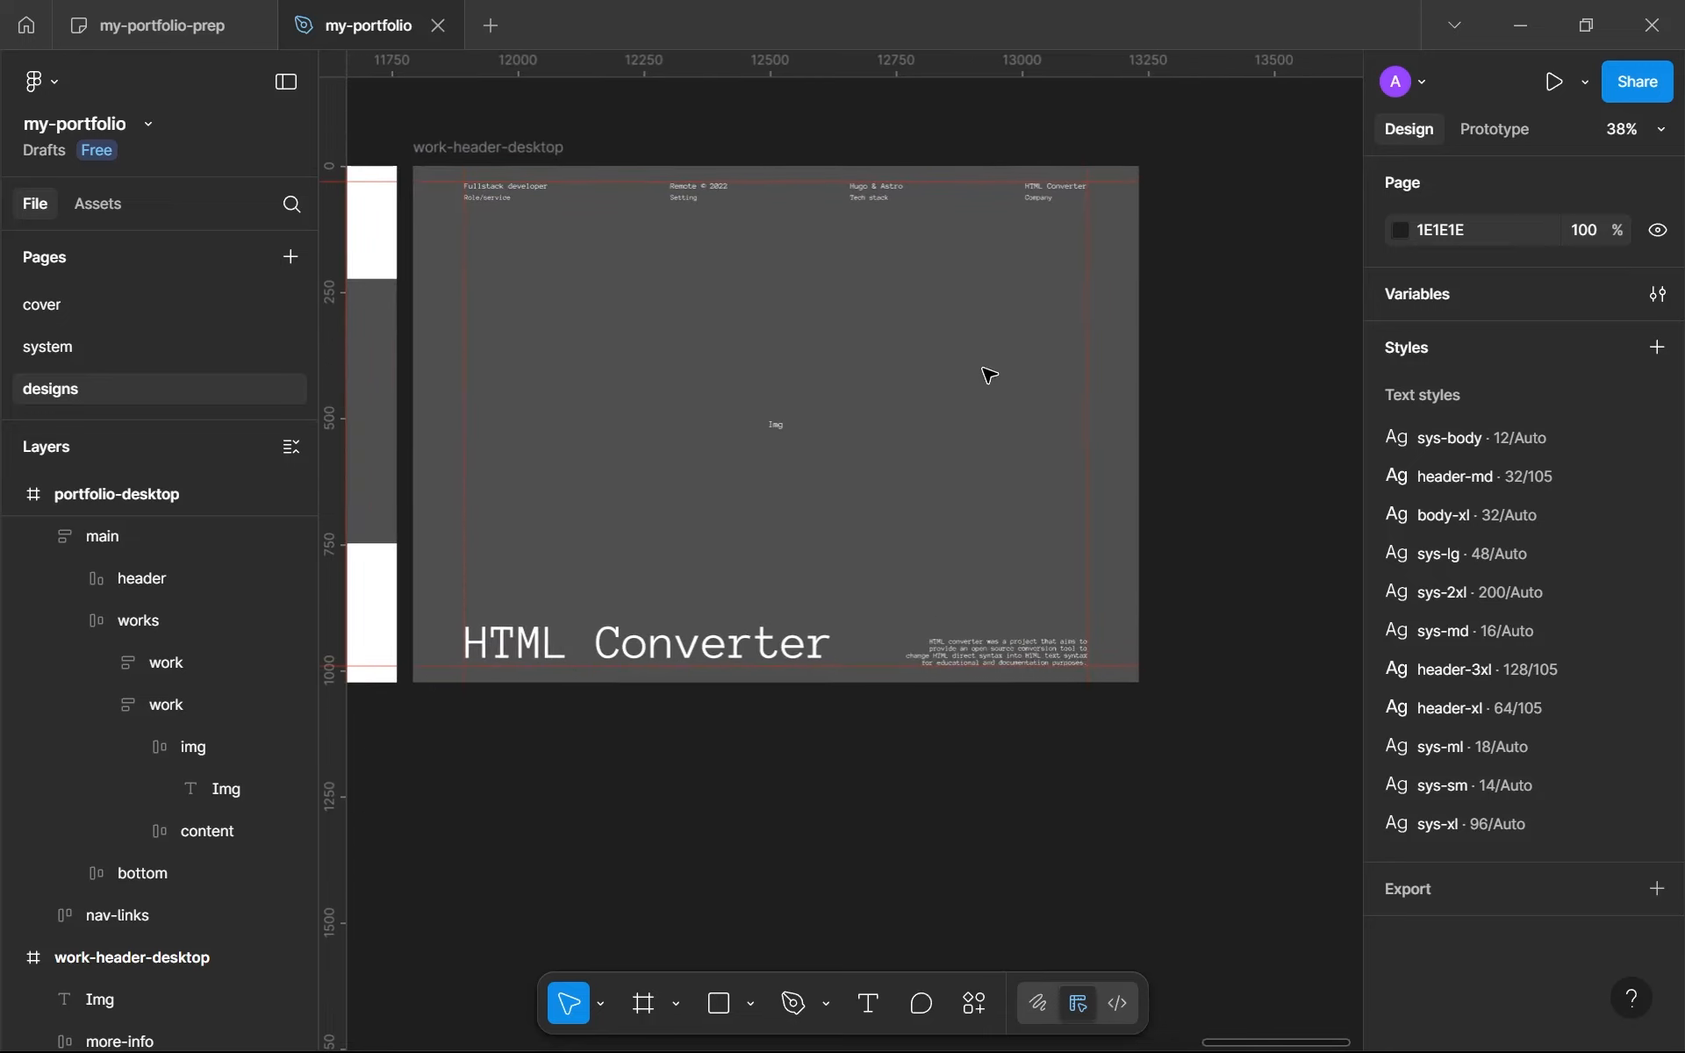
pyautogui.moveTo(495, 271); pyautogui.dragTo(1048, 546)
pyautogui.click(1049, 546)
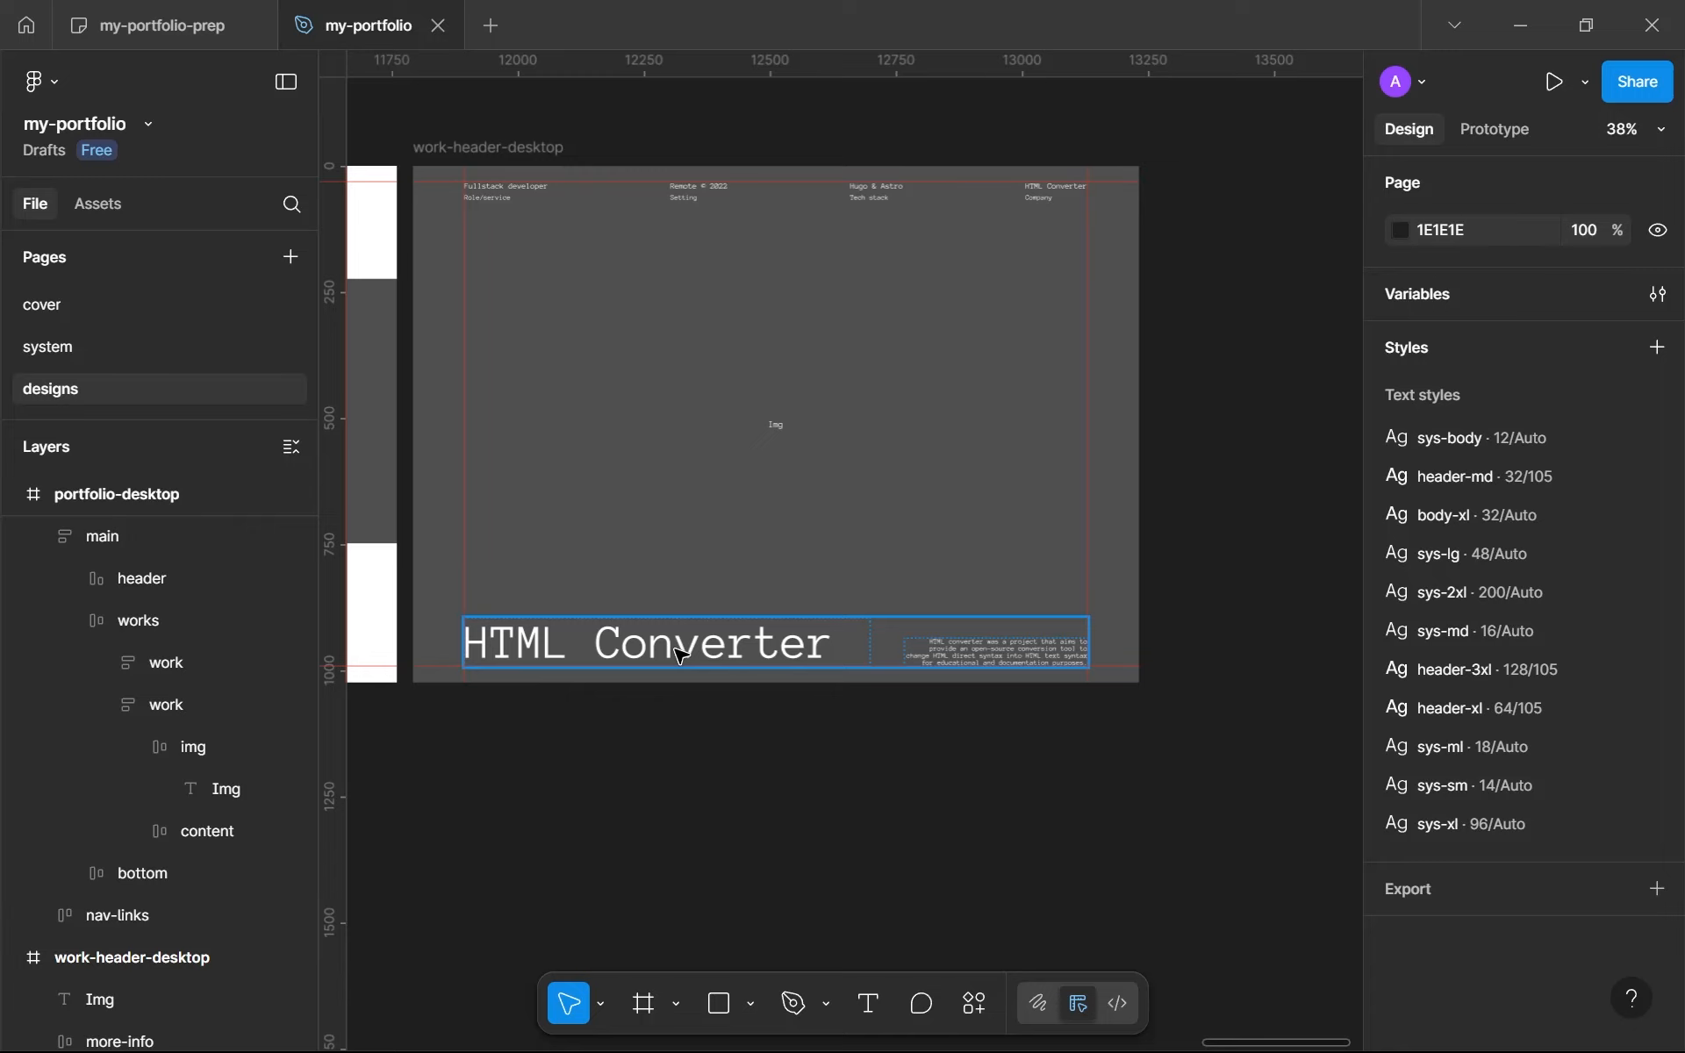
pyautogui.moveTo(632, 388); pyautogui.dragTo(700, 436)
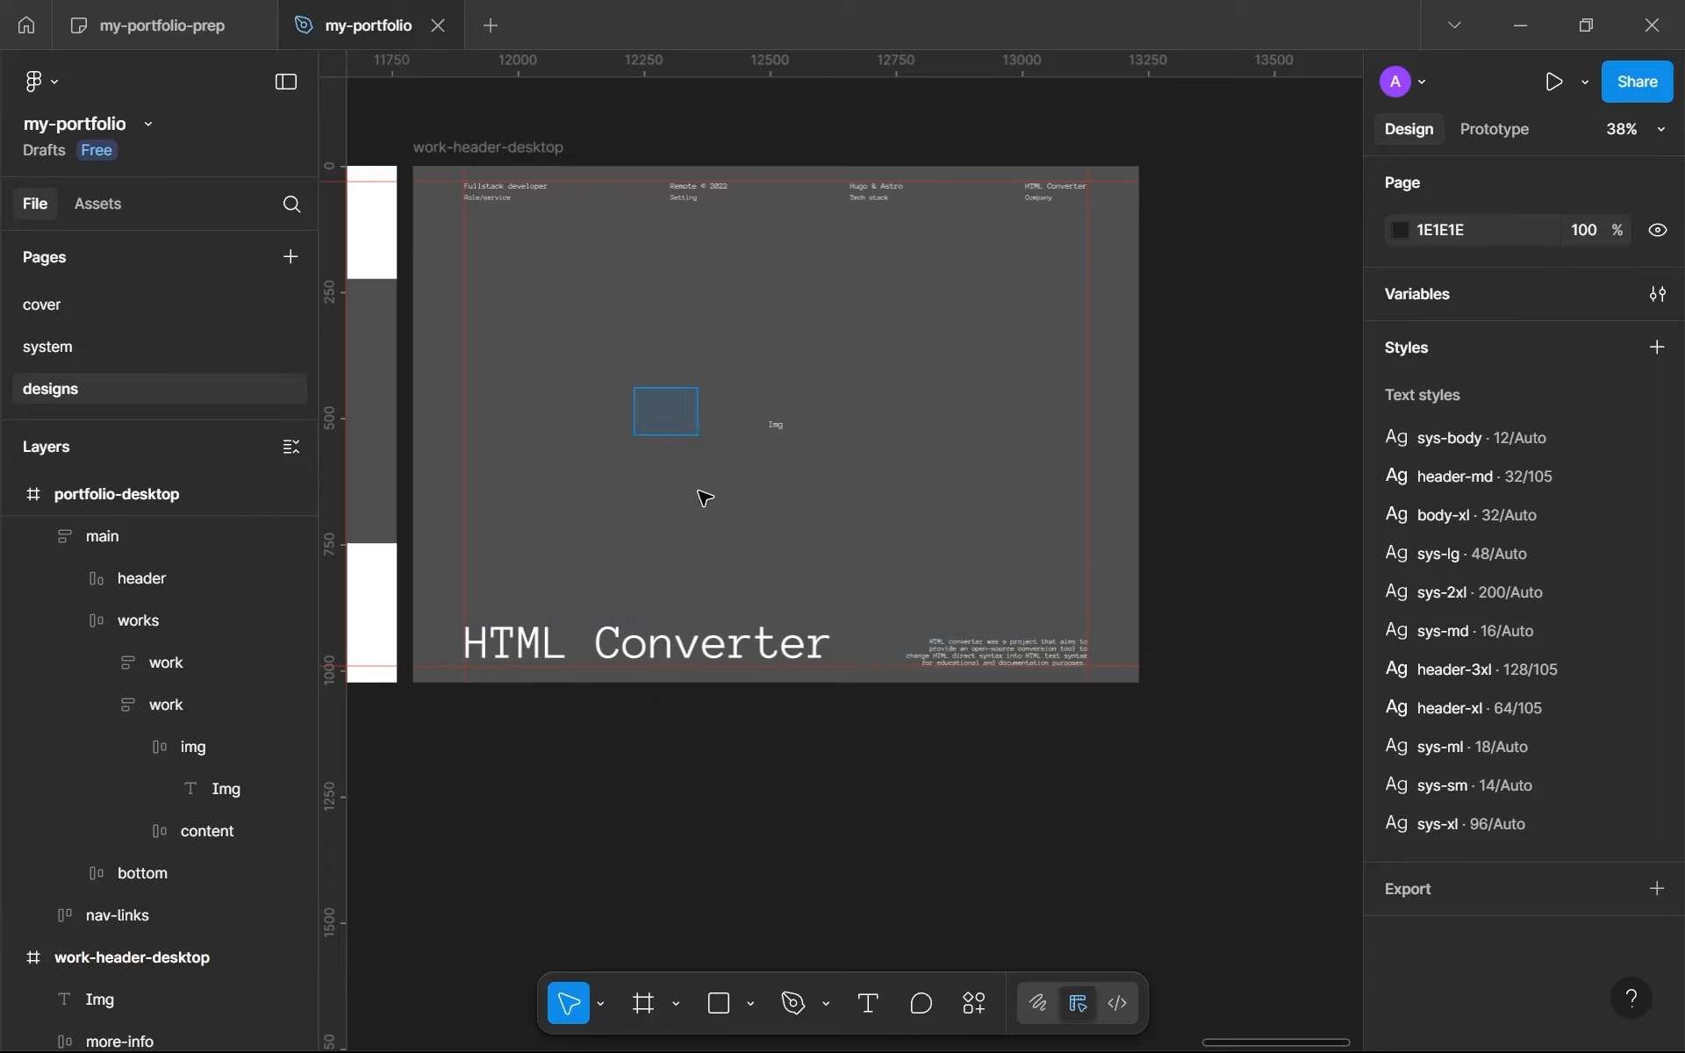
# Step: Switch to Chrome and examine the introductory description on the MongoDB reference project page
pyautogui.moveTo(894, 980)
pyautogui.click(932, 1022)
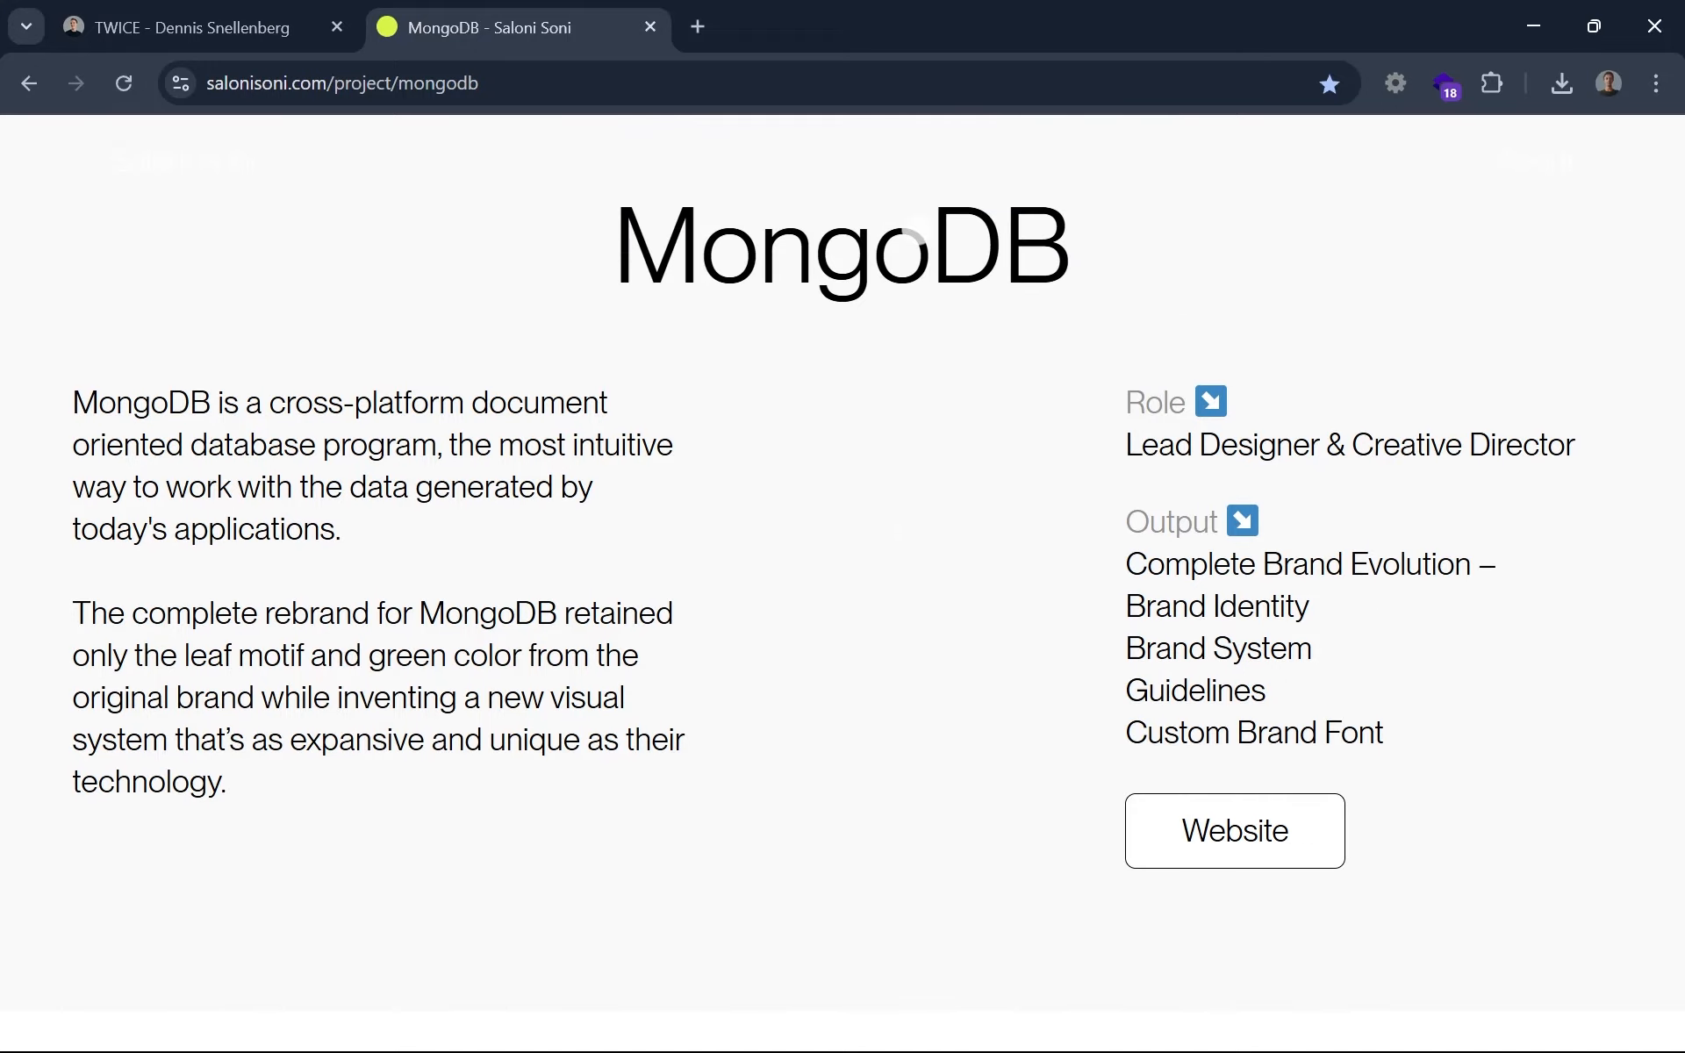
pyautogui.moveTo(77, 396); pyautogui.dragTo(231, 487)
pyautogui.click(308, 568)
pyautogui.scroll(-5, 329, 568)
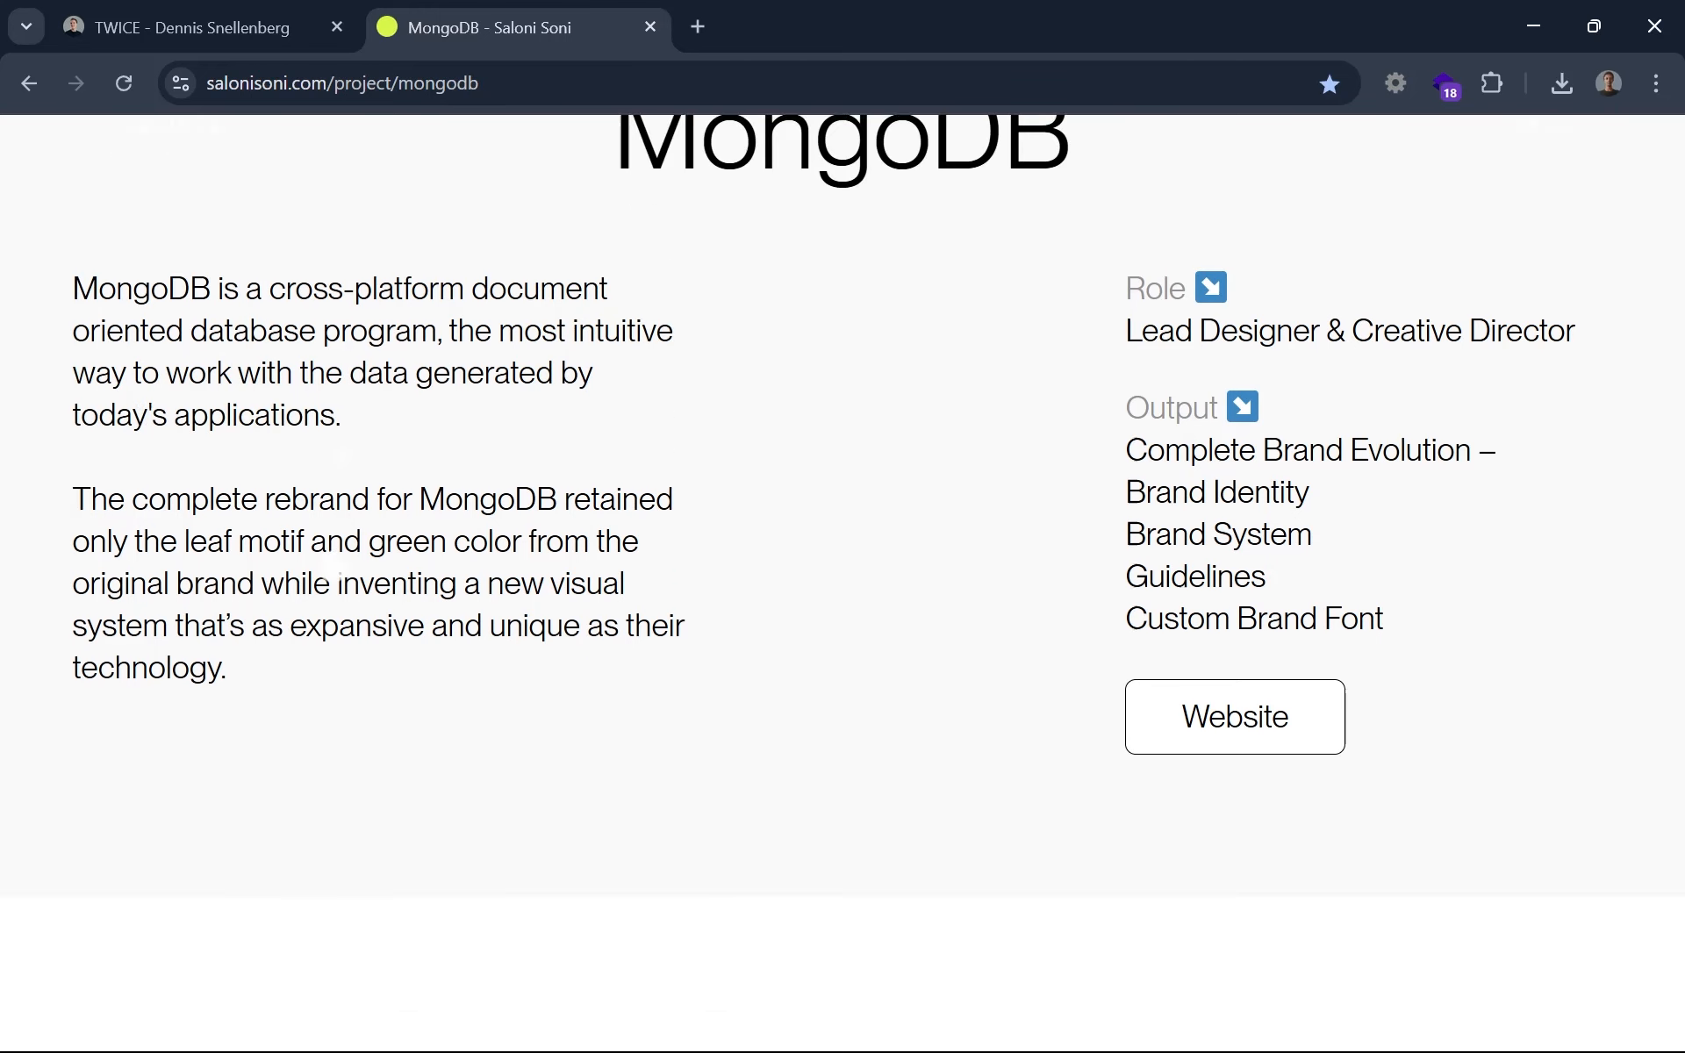
pyautogui.scroll(5, 329, 569)
pyautogui.moveTo(35, 360); pyautogui.dragTo(525, 680)
pyautogui.click(532, 702)
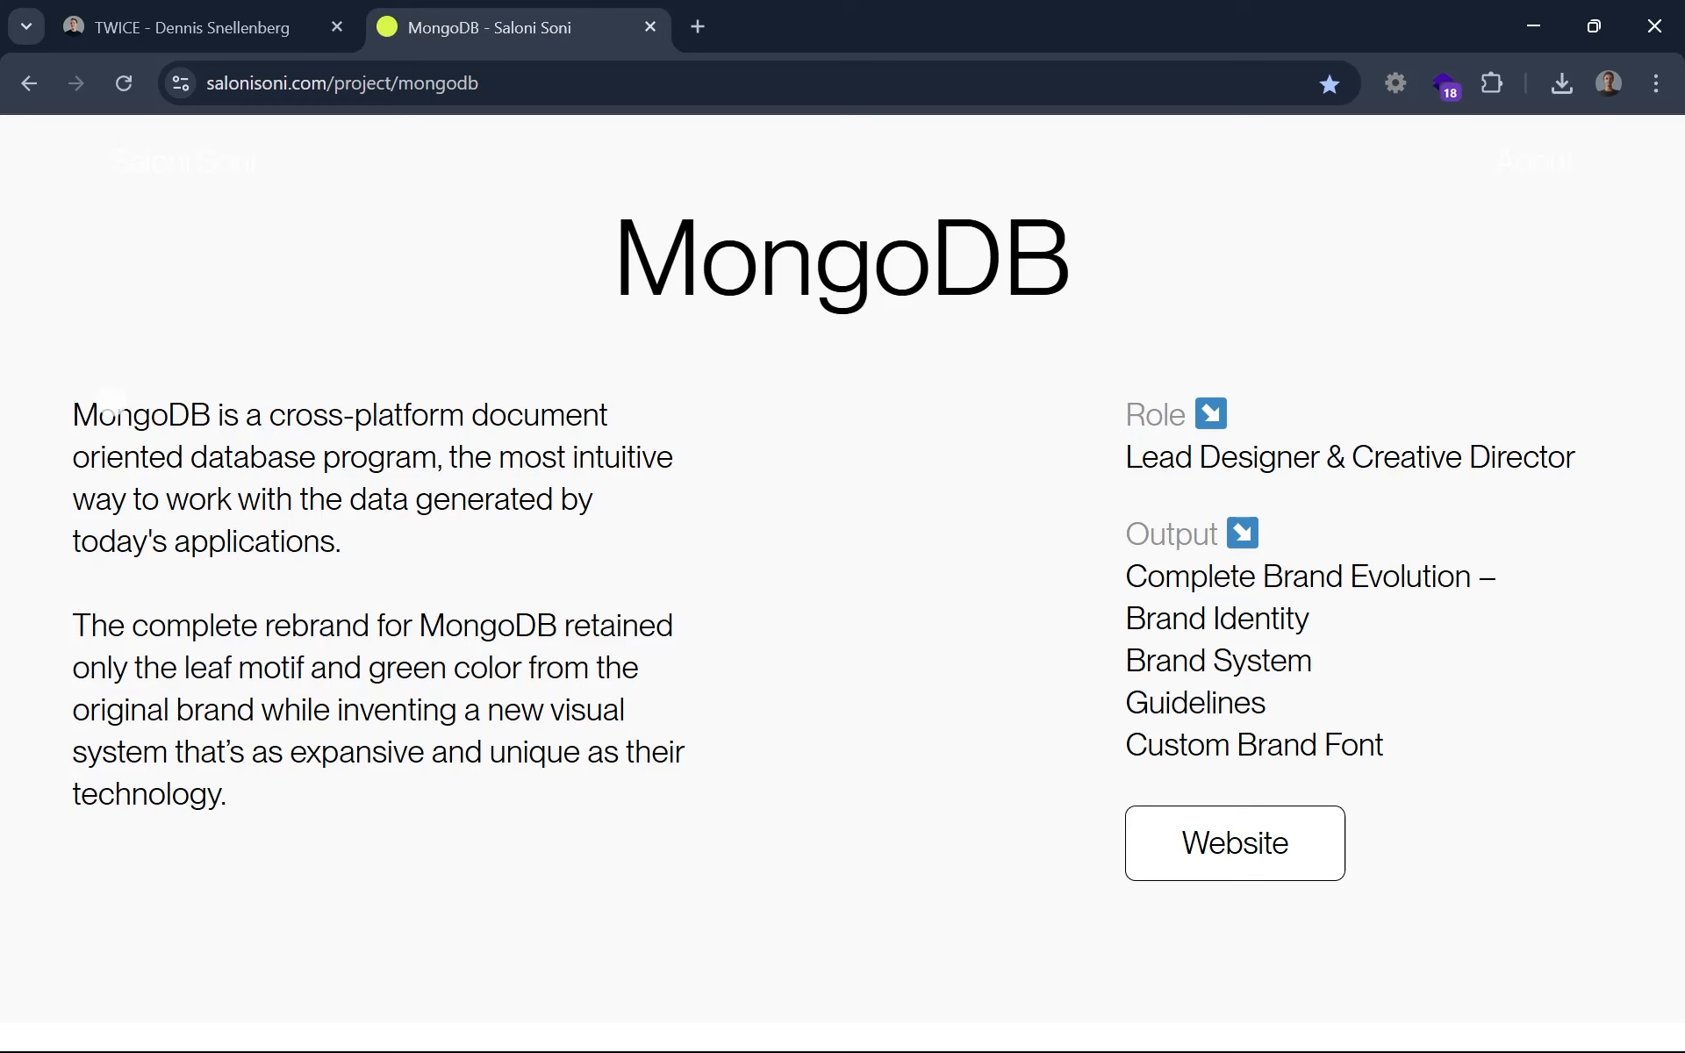
pyautogui.moveTo(76, 405); pyautogui.dragTo(408, 815)
pyautogui.click(408, 815)
pyautogui.moveTo(410, 893); pyautogui.dragTo(276, 539)
pyautogui.click(268, 535)
pyautogui.moveTo(96, 412); pyautogui.dragTo(334, 605)
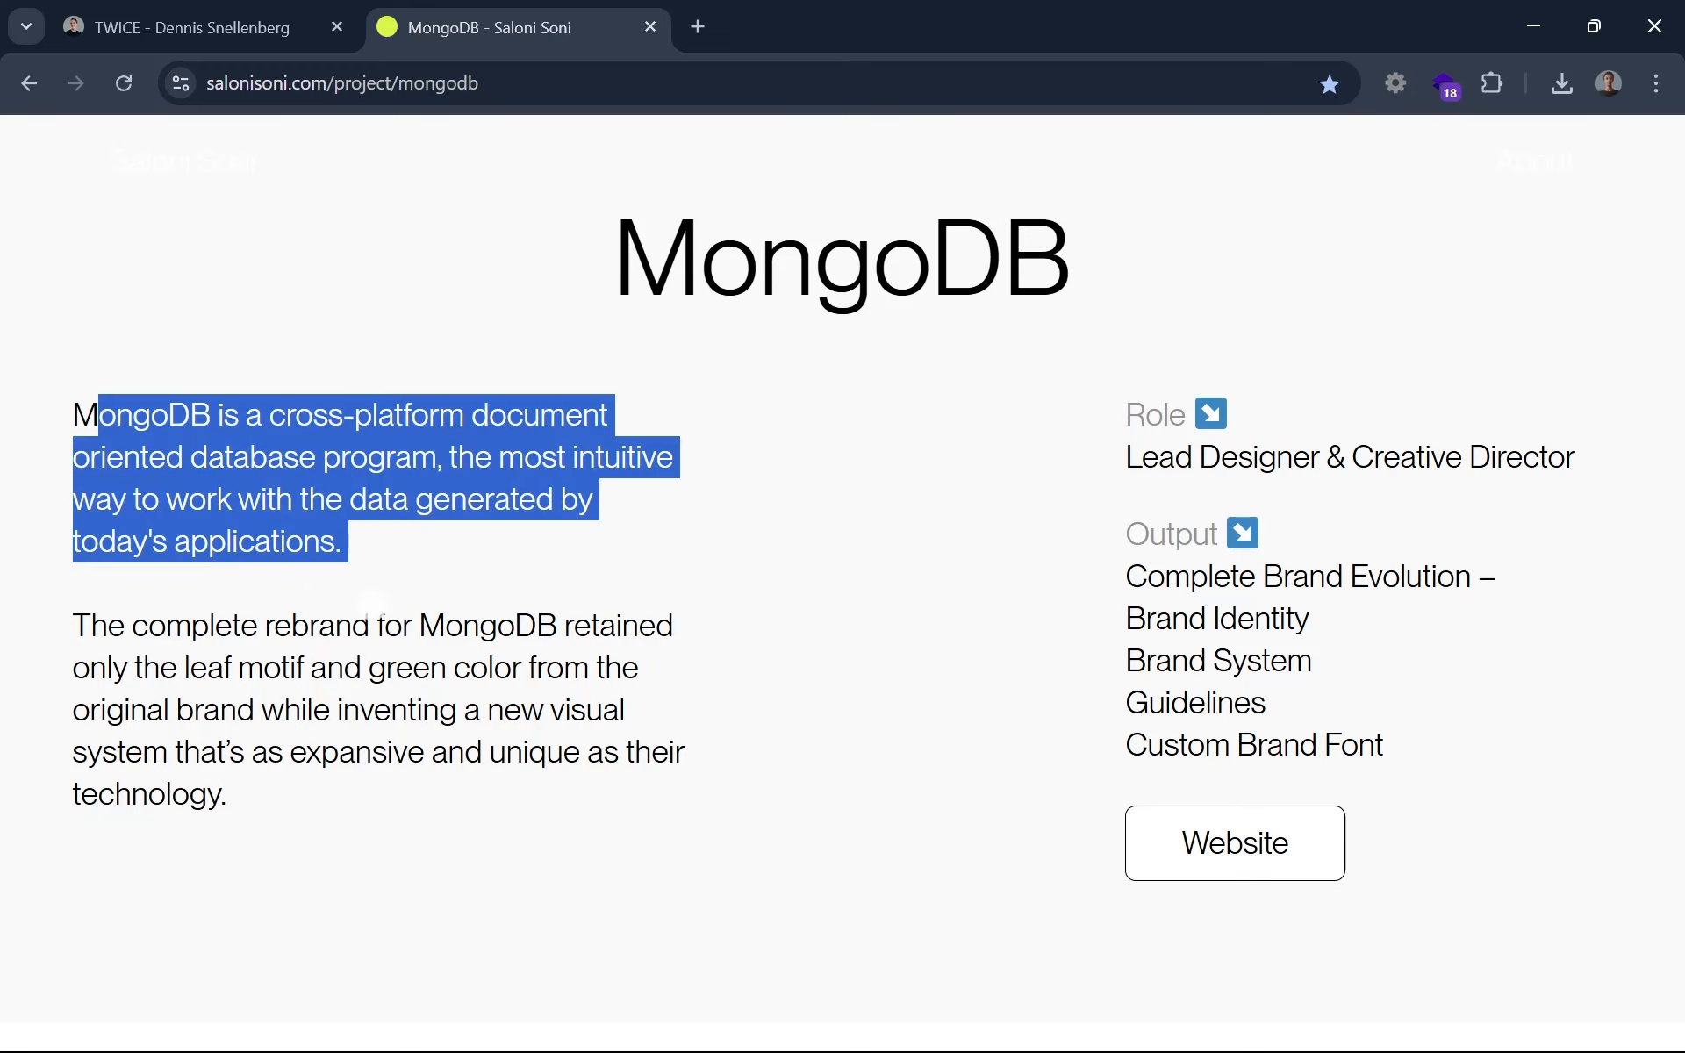
# Step: Examine the role and services details on the TWICE project page and return to the MongoDB page for comparison
pyautogui.click(228, 30)
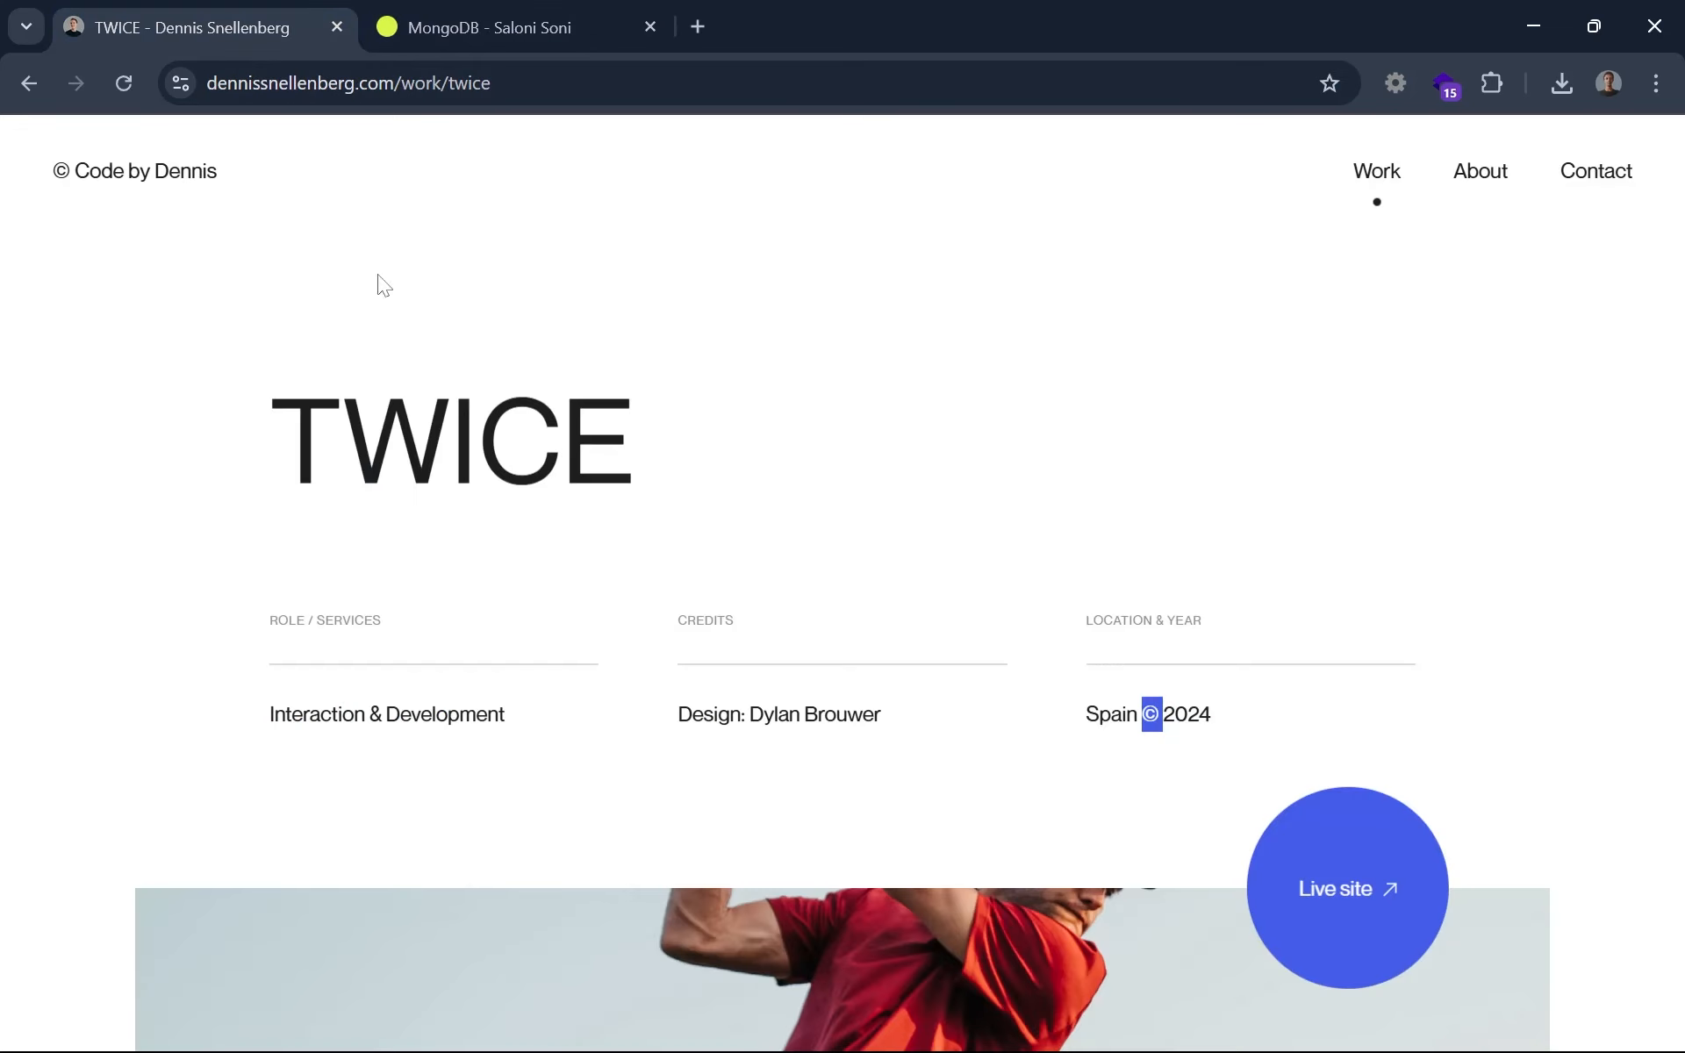
pyautogui.moveTo(459, 713); pyautogui.dragTo(385, 712)
pyautogui.click(385, 713)
pyautogui.moveTo(199, 650); pyautogui.dragTo(474, 738)
pyautogui.click(500, 737)
pyautogui.click(525, 13)
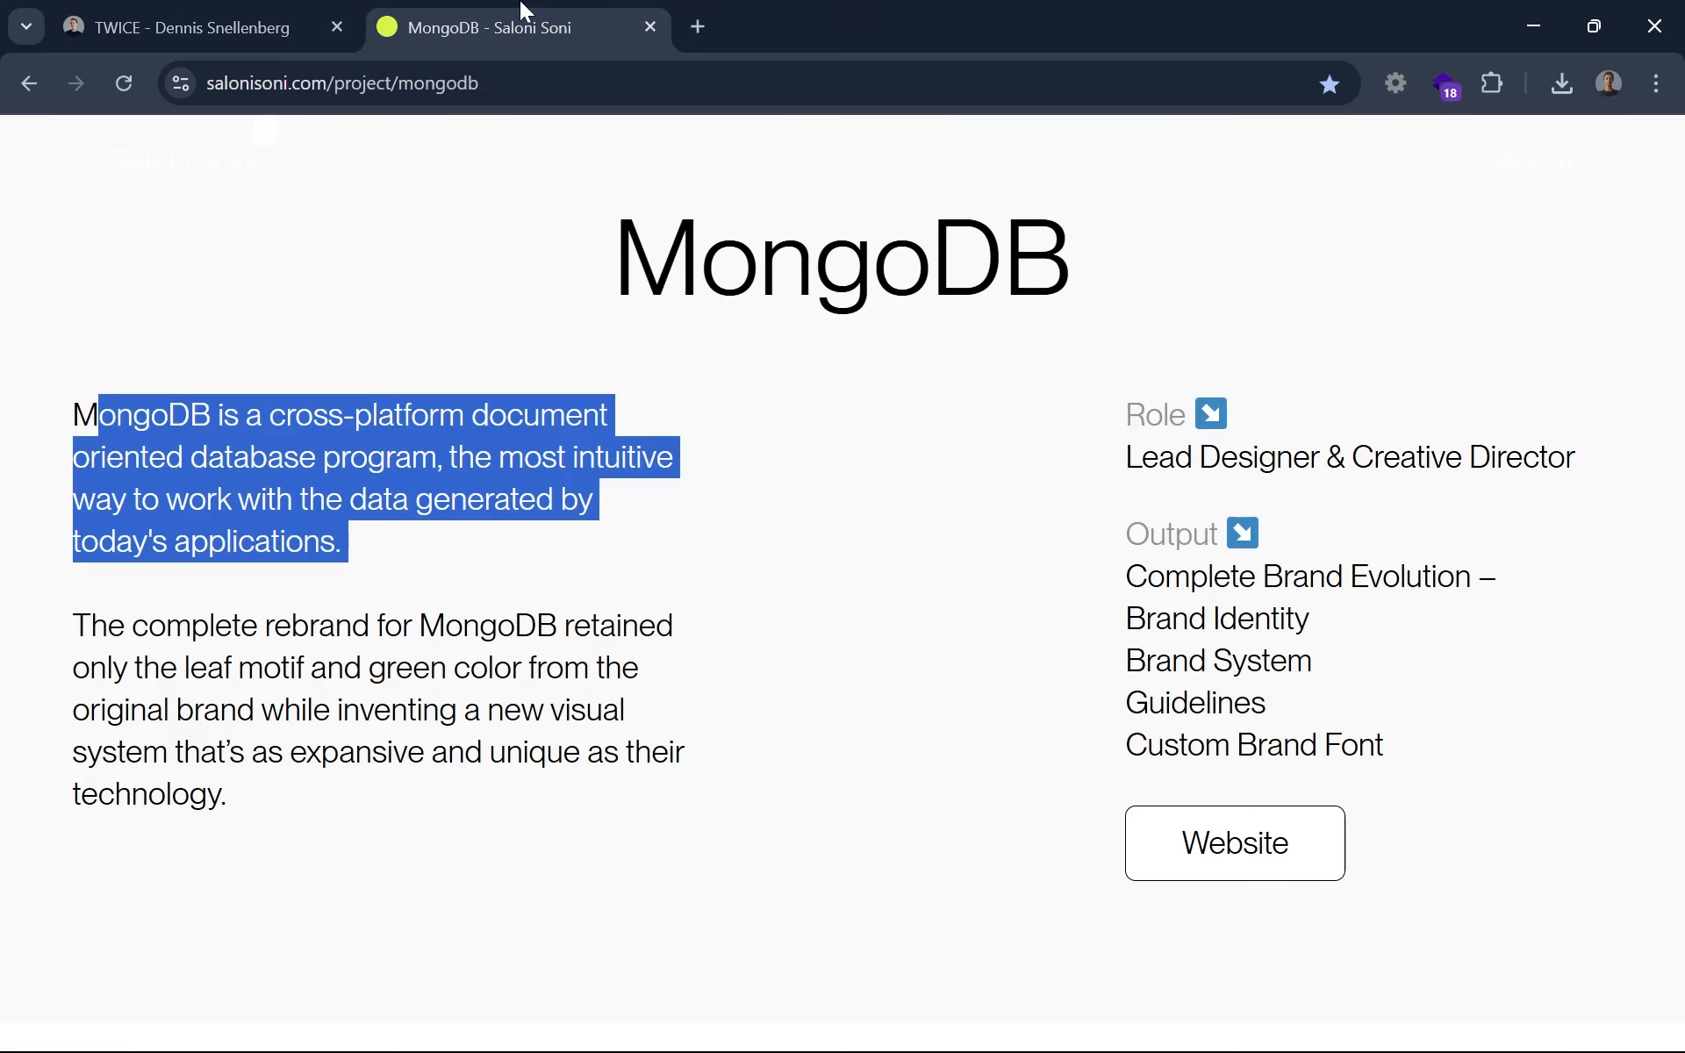
# Step: Examine the title and description layout on the MongoDB page and compare it with the TWICE project page's header
pyautogui.click(527, 454)
pyautogui.moveTo(702, 255); pyautogui.dragTo(943, 256)
pyautogui.click(943, 256)
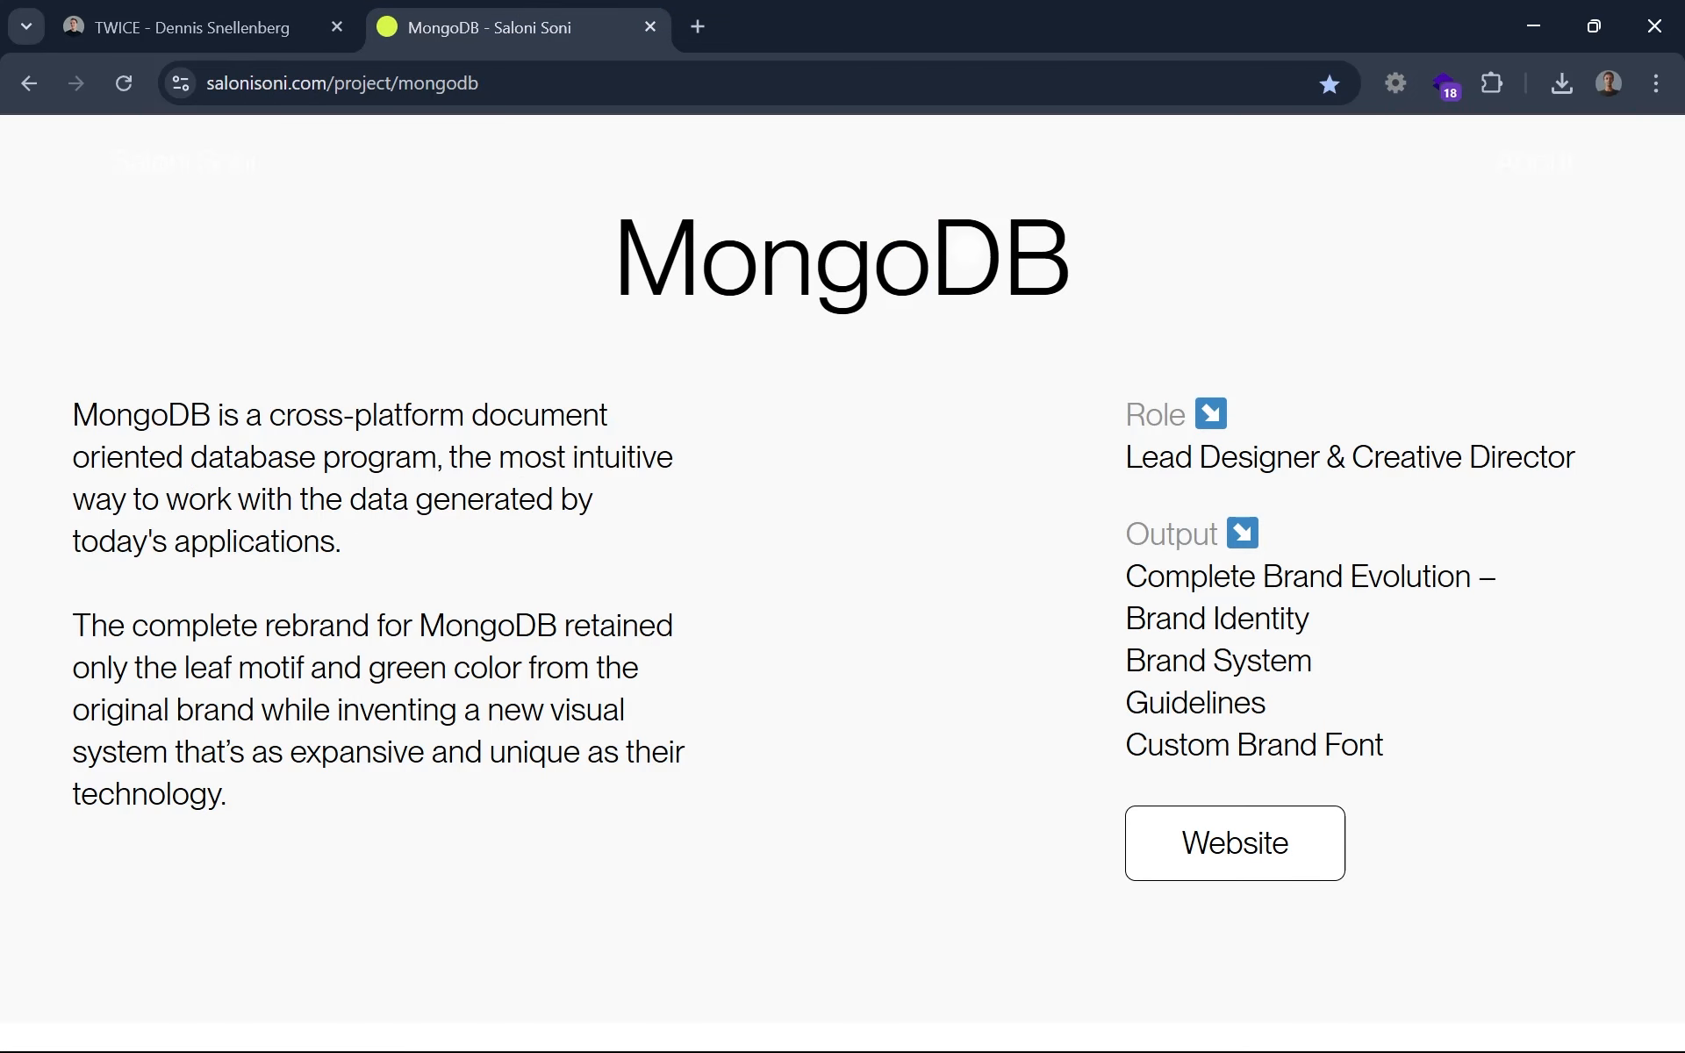
pyautogui.click(275, 12)
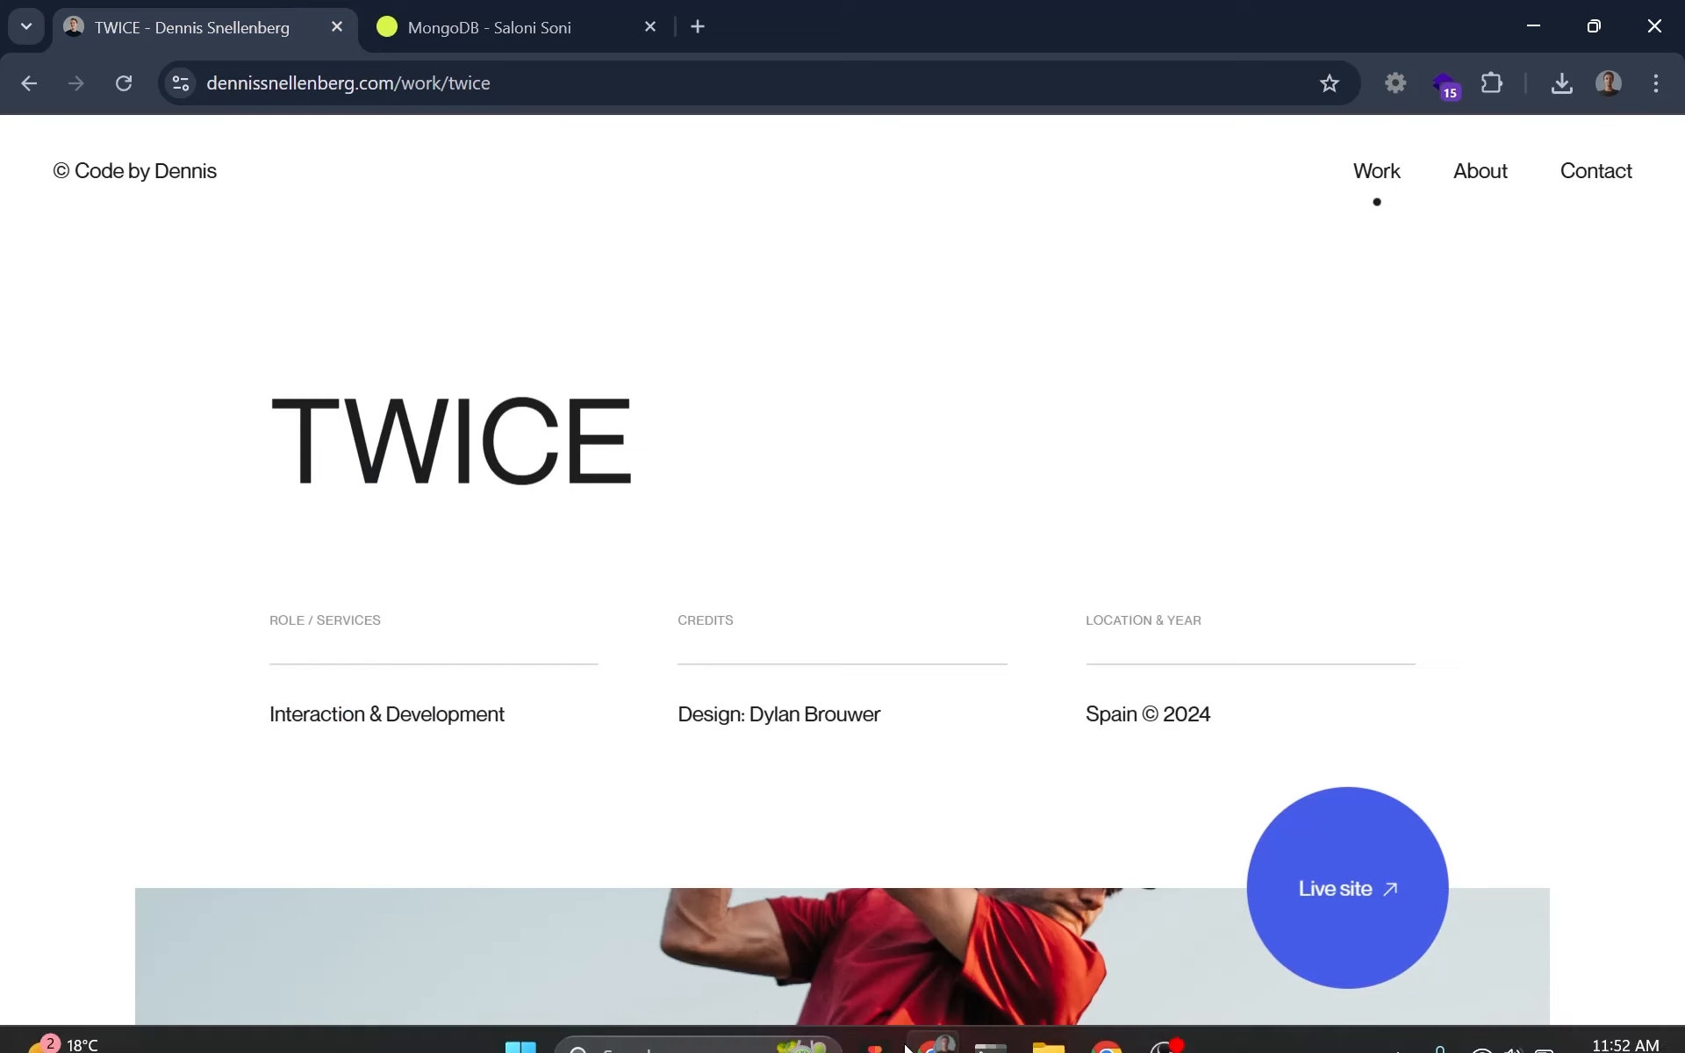
# Step: Return to the my-portfolio file in Figma and collapse the portfolio-desktop and work-header-desktop frames in the layer list
pyautogui.click(880, 1020)
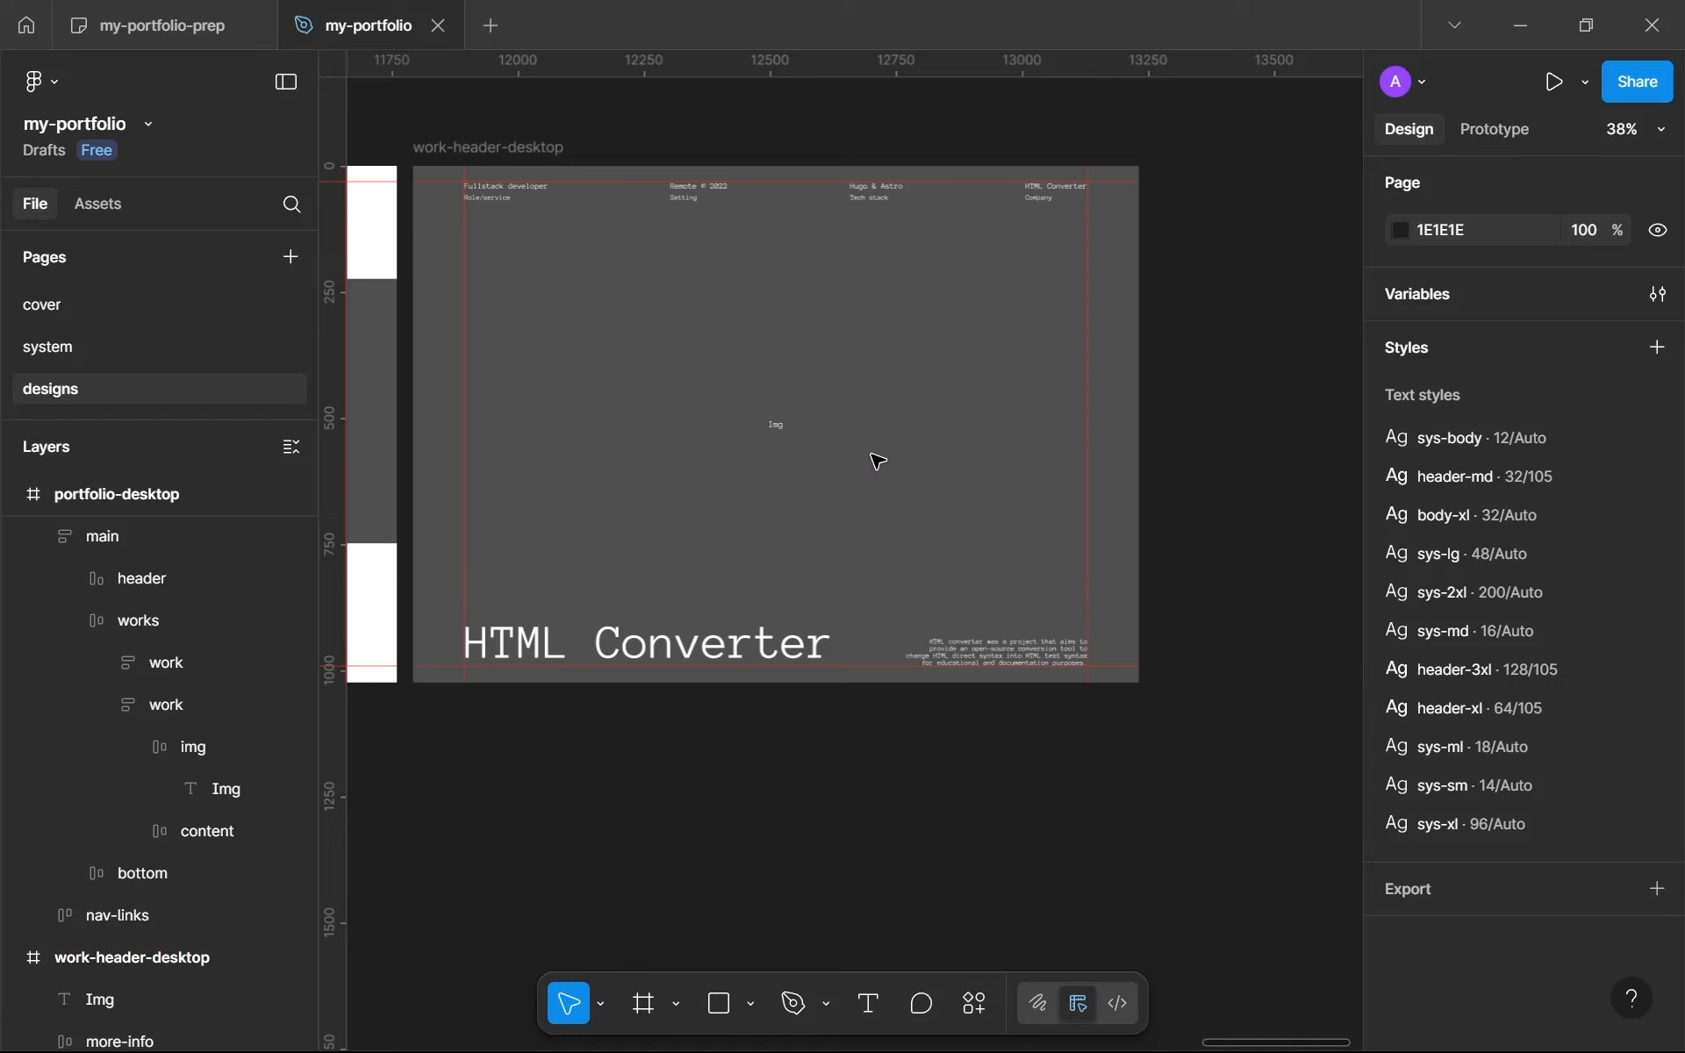
pyautogui.moveTo(612, 285)
pyautogui.mouseDown()
pyautogui.moveTo(739, 457)
pyautogui.moveTo(908, 505)
pyautogui.mouseUp()
pyautogui.click(908, 504)
pyautogui.scroll(5, 64, 667)
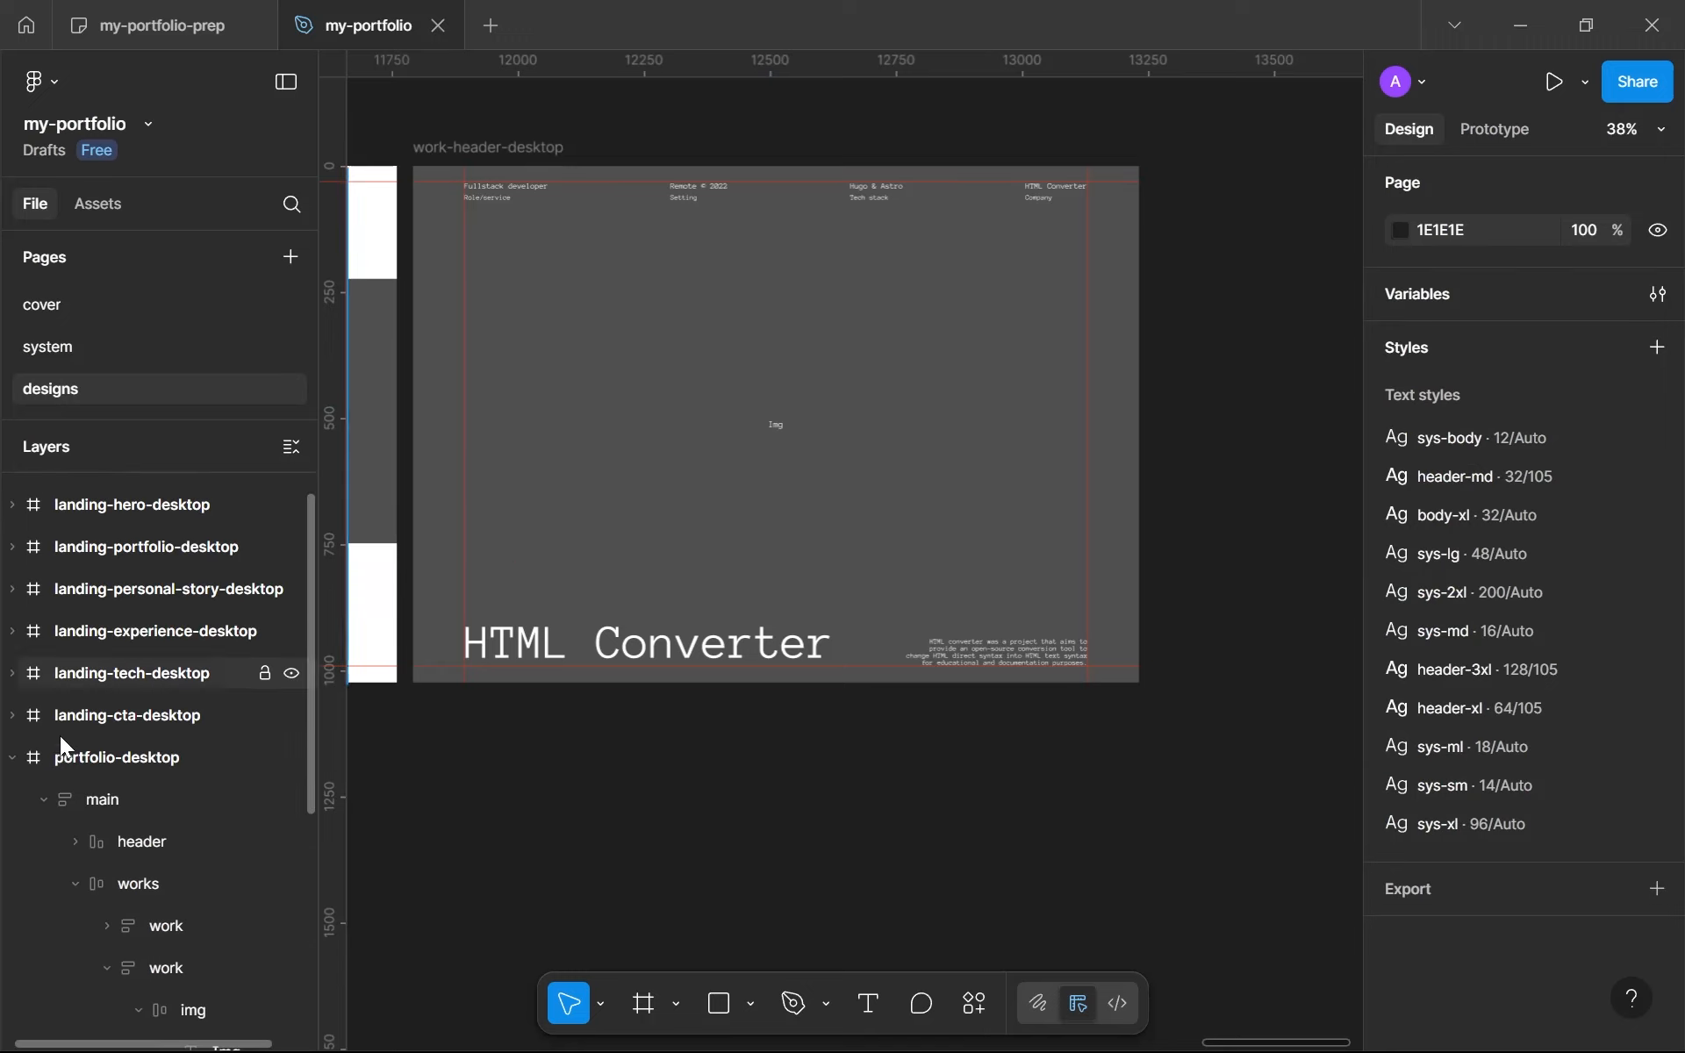
pyautogui.click(12, 757)
pyautogui.click(12, 799)
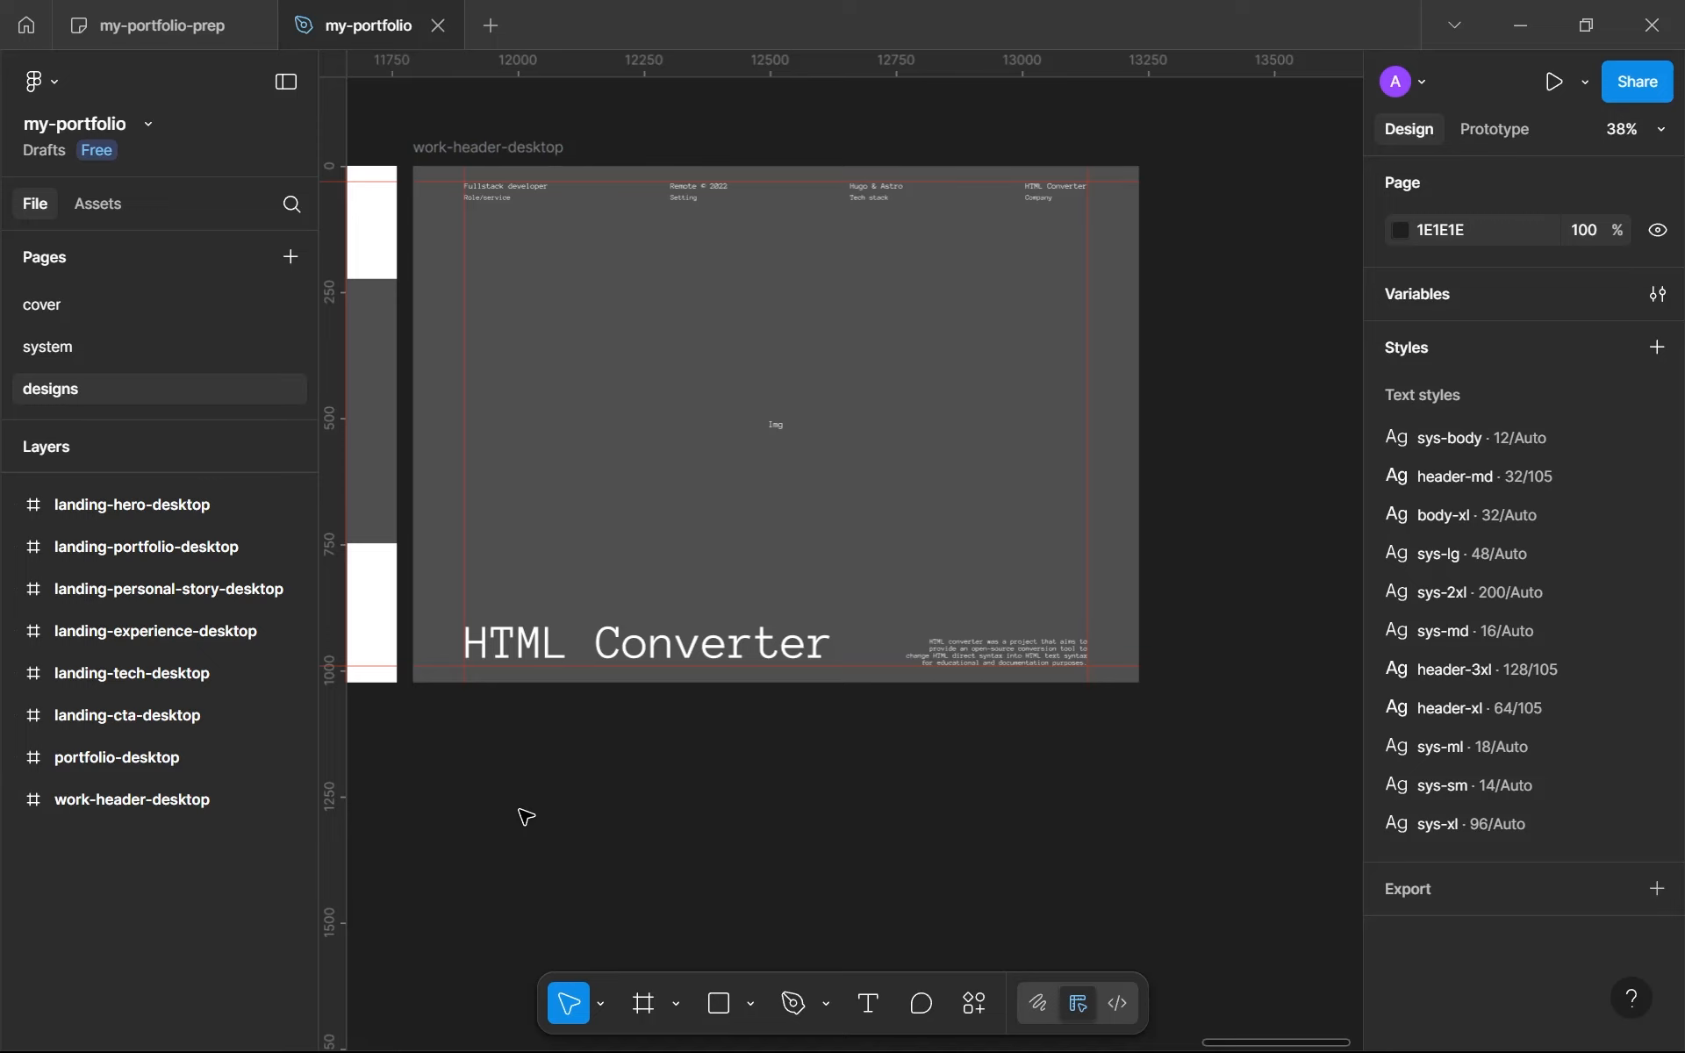
pyautogui.scroll(-3, 526, 815)
pyautogui.scroll(1, 523, 808)
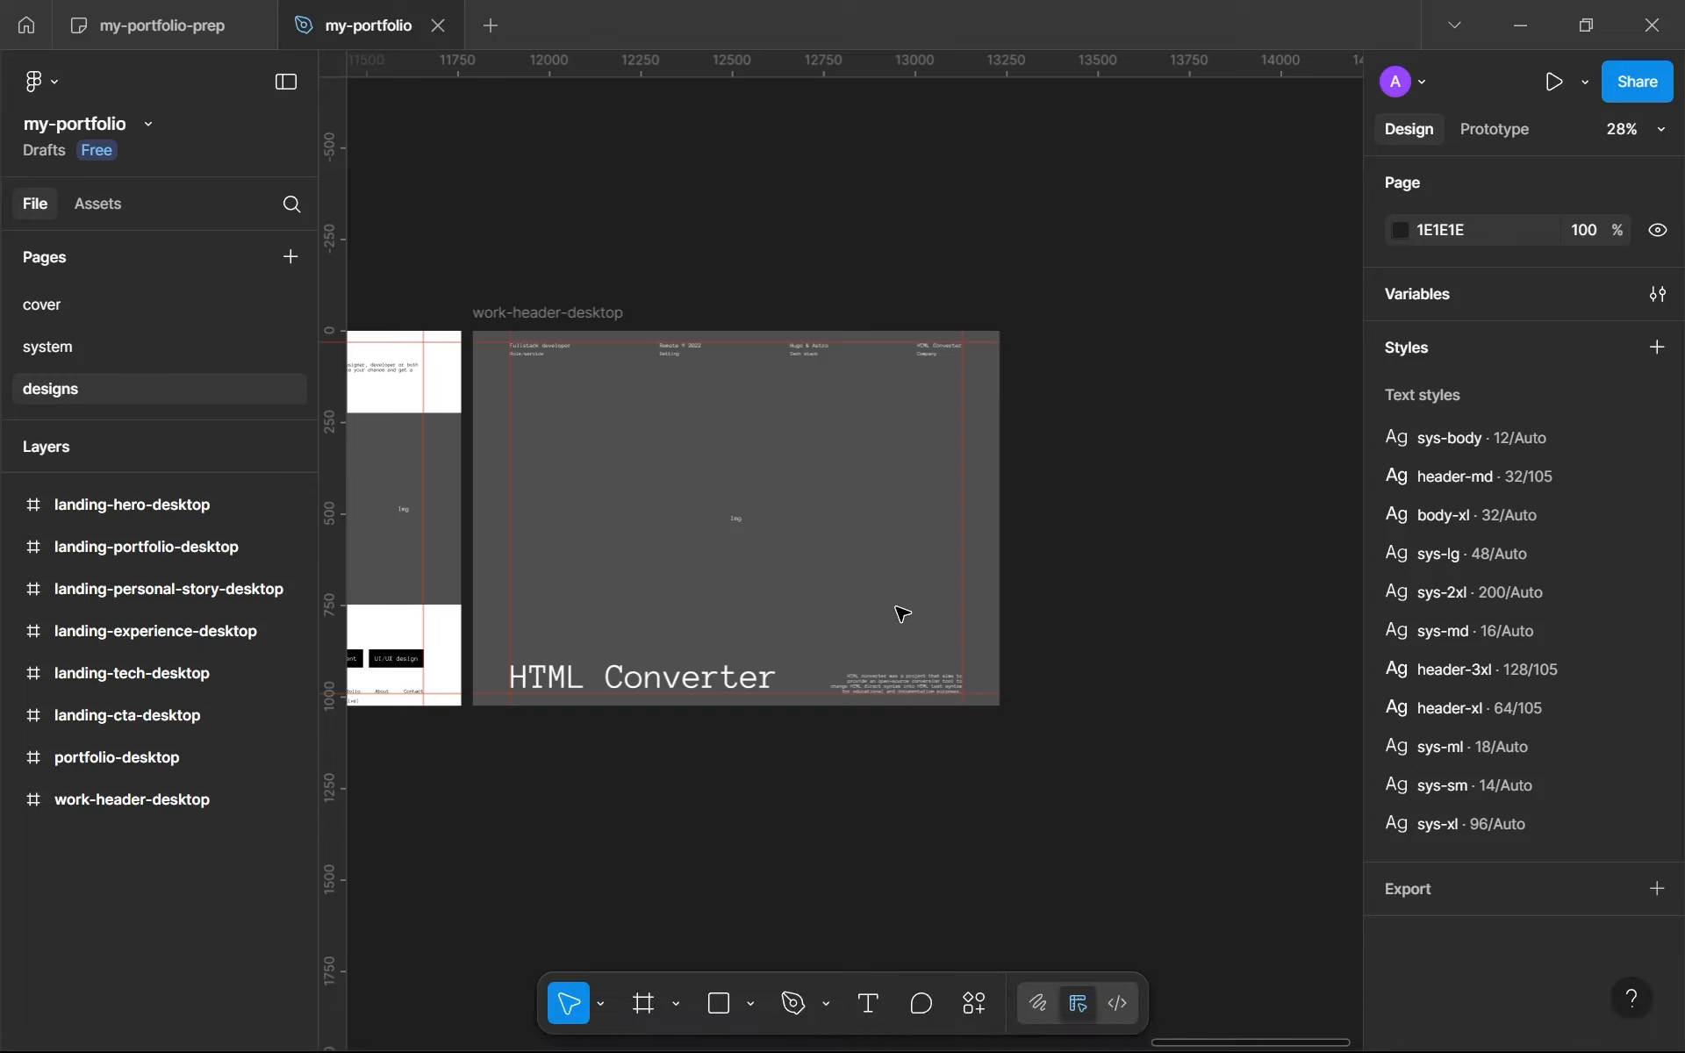
pyautogui.scroll(-2, 901, 613)
pyautogui.moveTo(942, 589); pyautogui.dragTo(1054, 599)
pyautogui.scroll(2, 1015, 576)
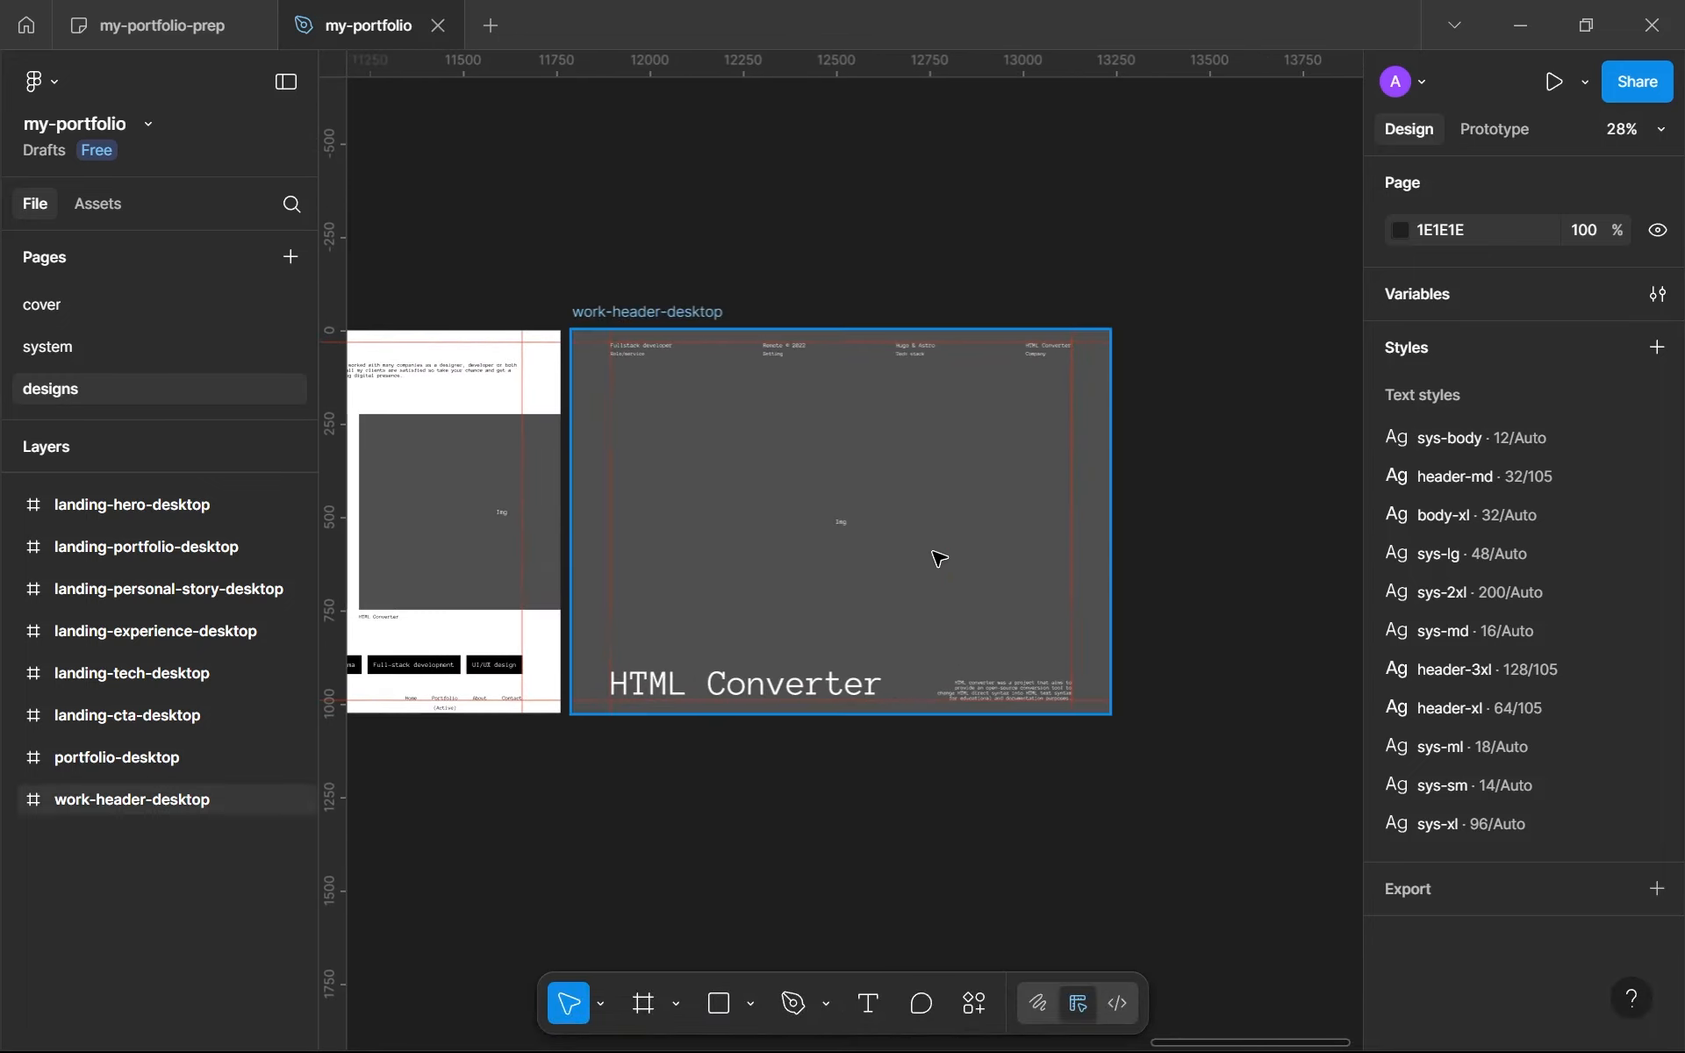
pyautogui.scroll(1, 902, 667)
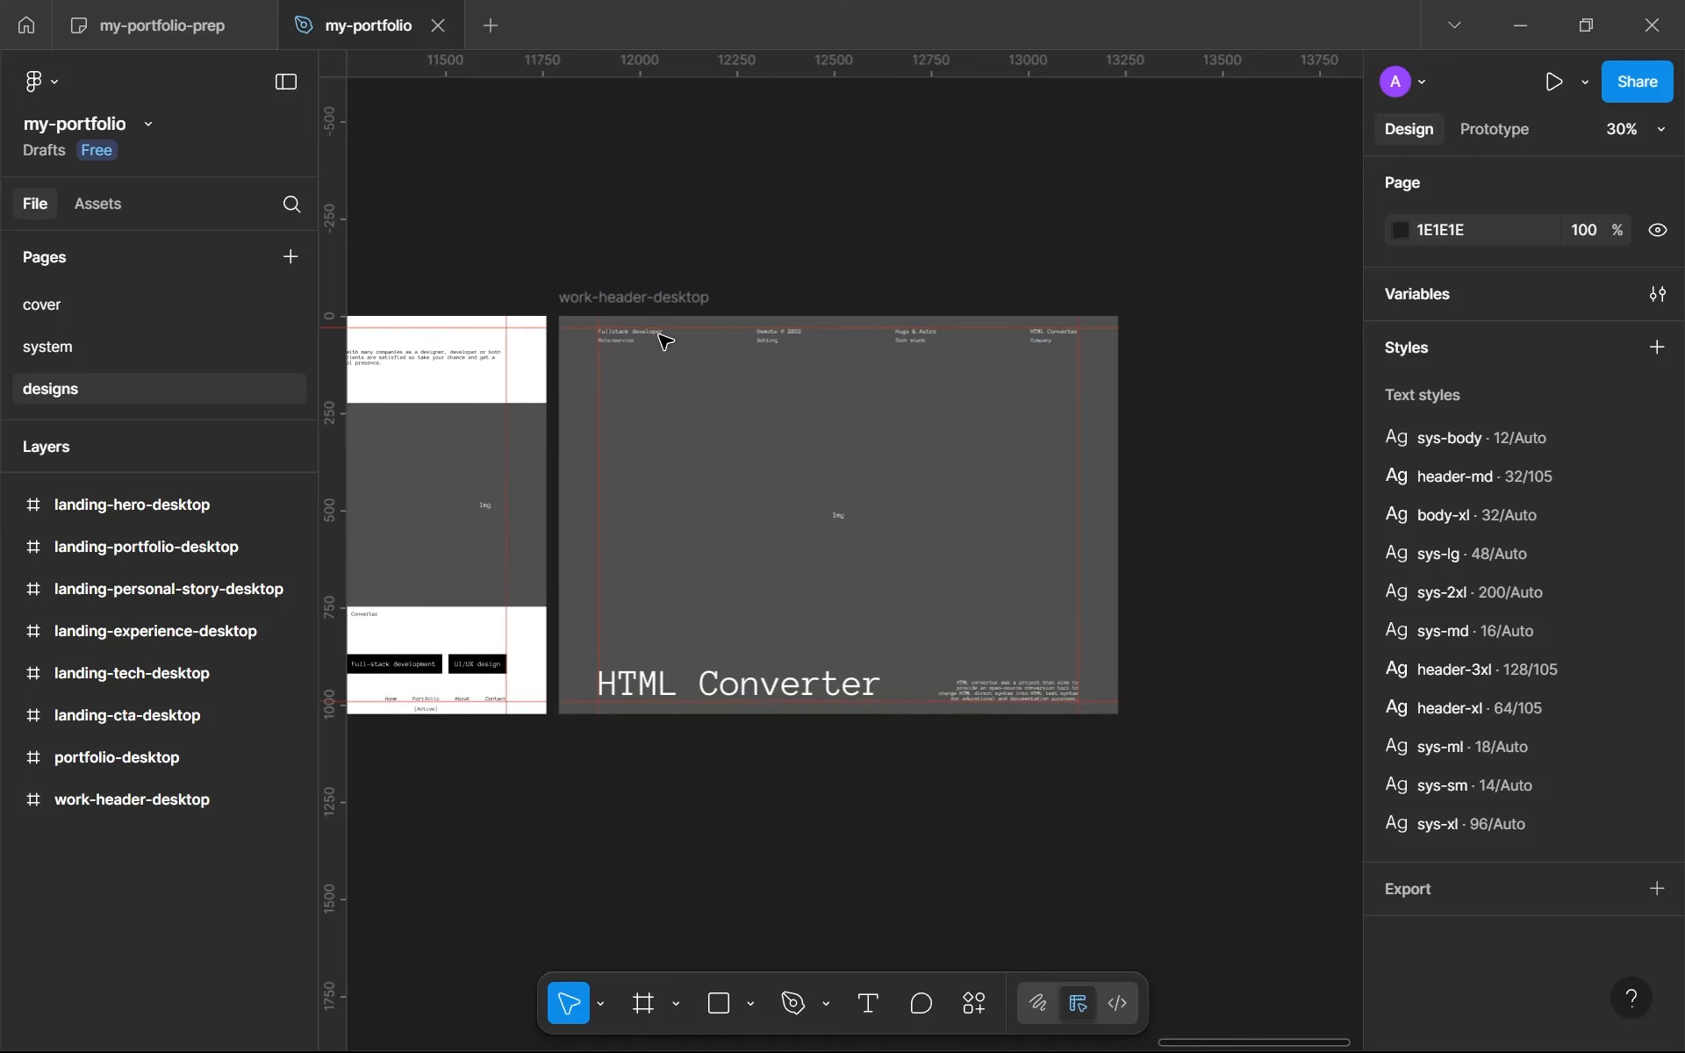
# Step: Review the Work page section list in the my-portfolio-prep board and return to the my-portfolio design file
pyautogui.click(132, 23)
pyautogui.scroll(5, 1325, 903)
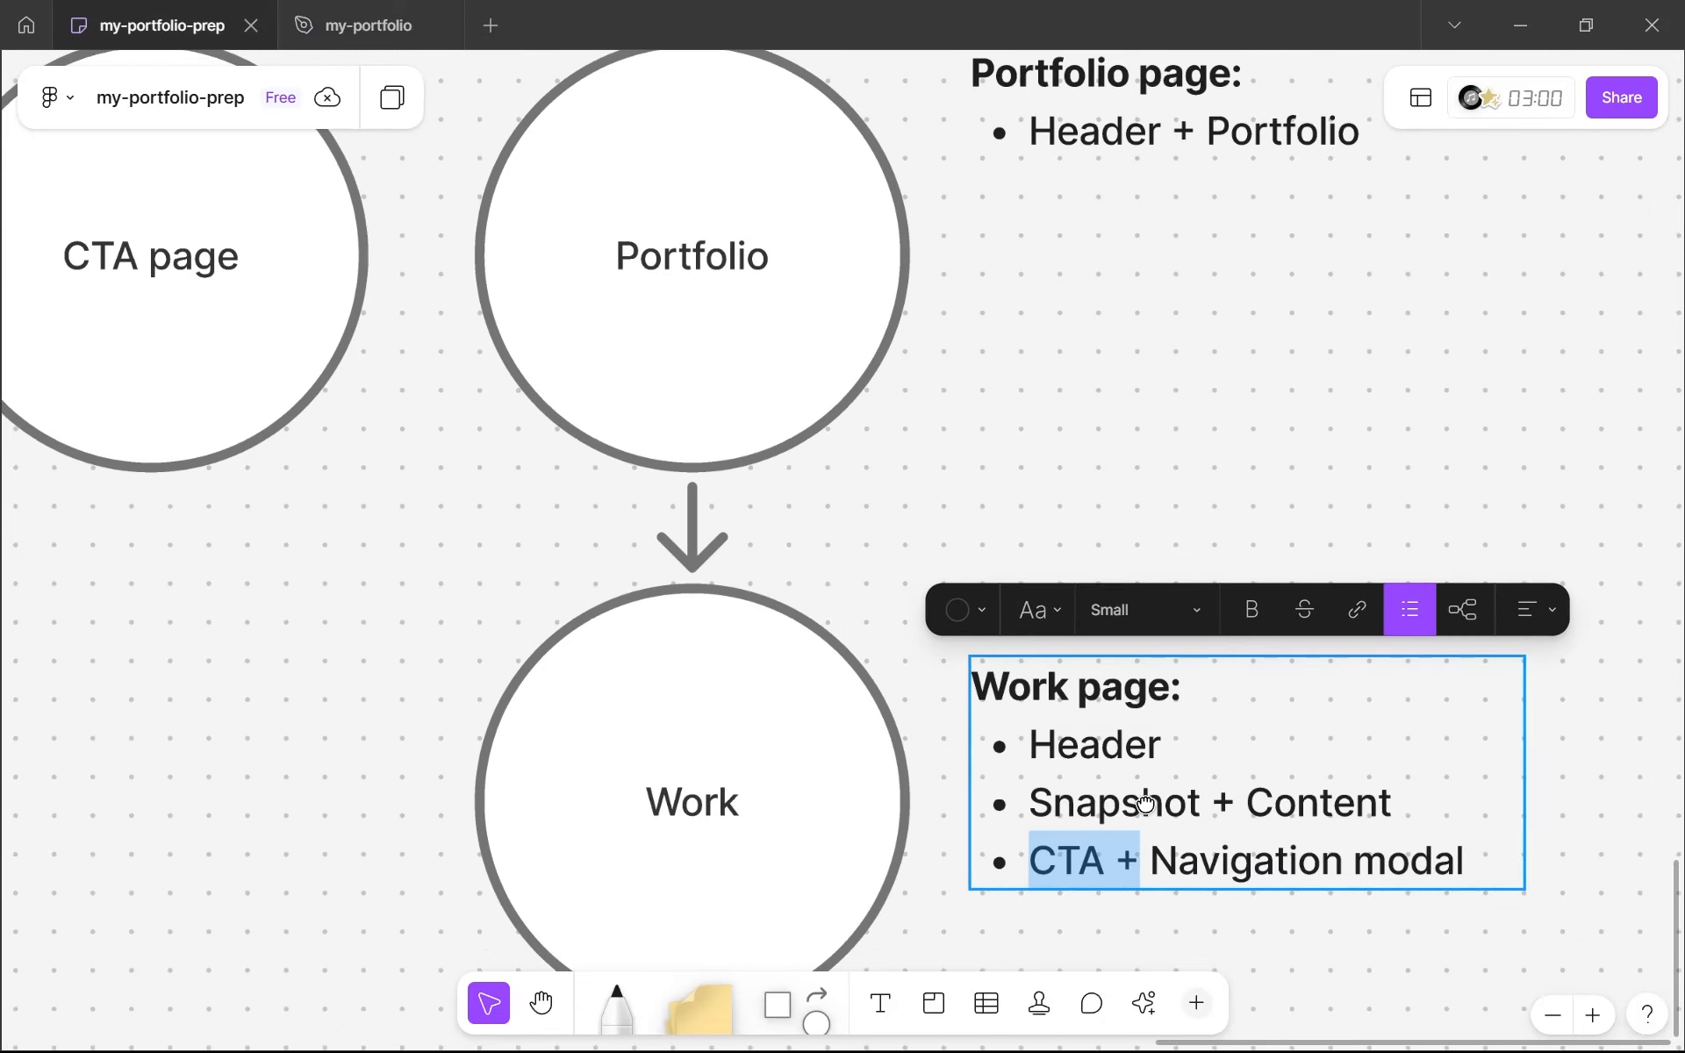
pyautogui.moveTo(1318, 779); pyautogui.dragTo(1305, 838)
pyautogui.click(1038, 780)
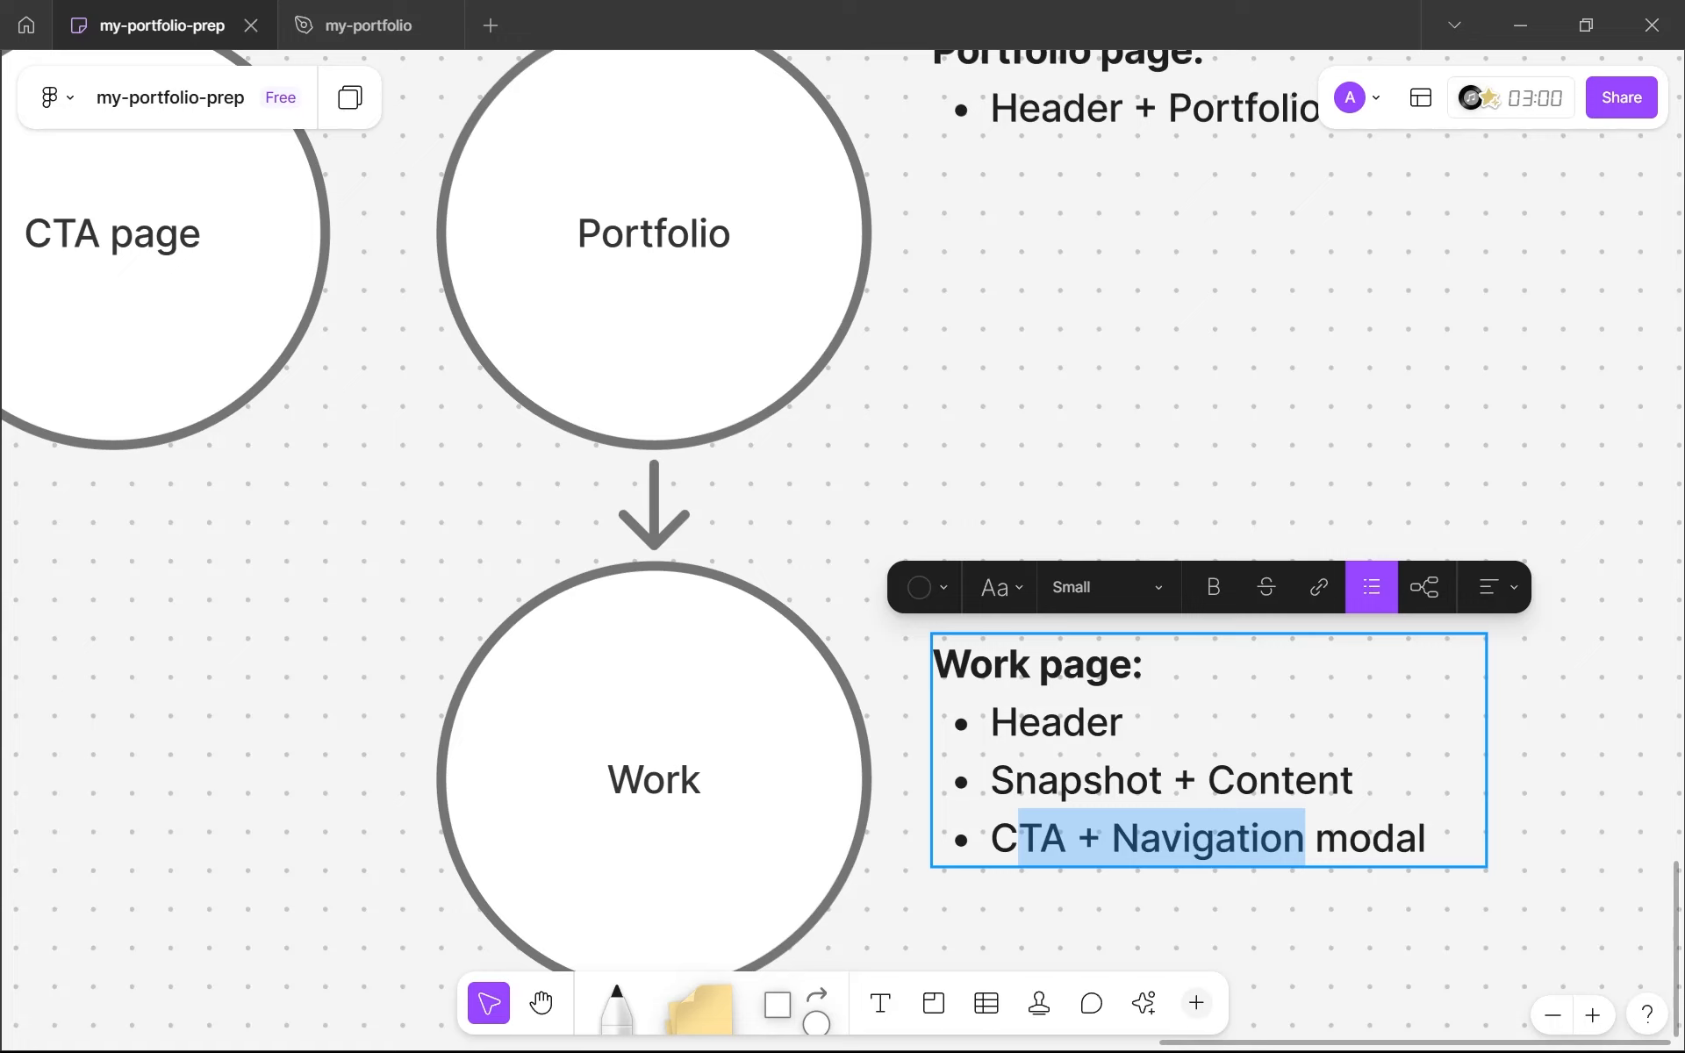
pyautogui.moveTo(1142, 665); pyautogui.dragTo(971, 664)
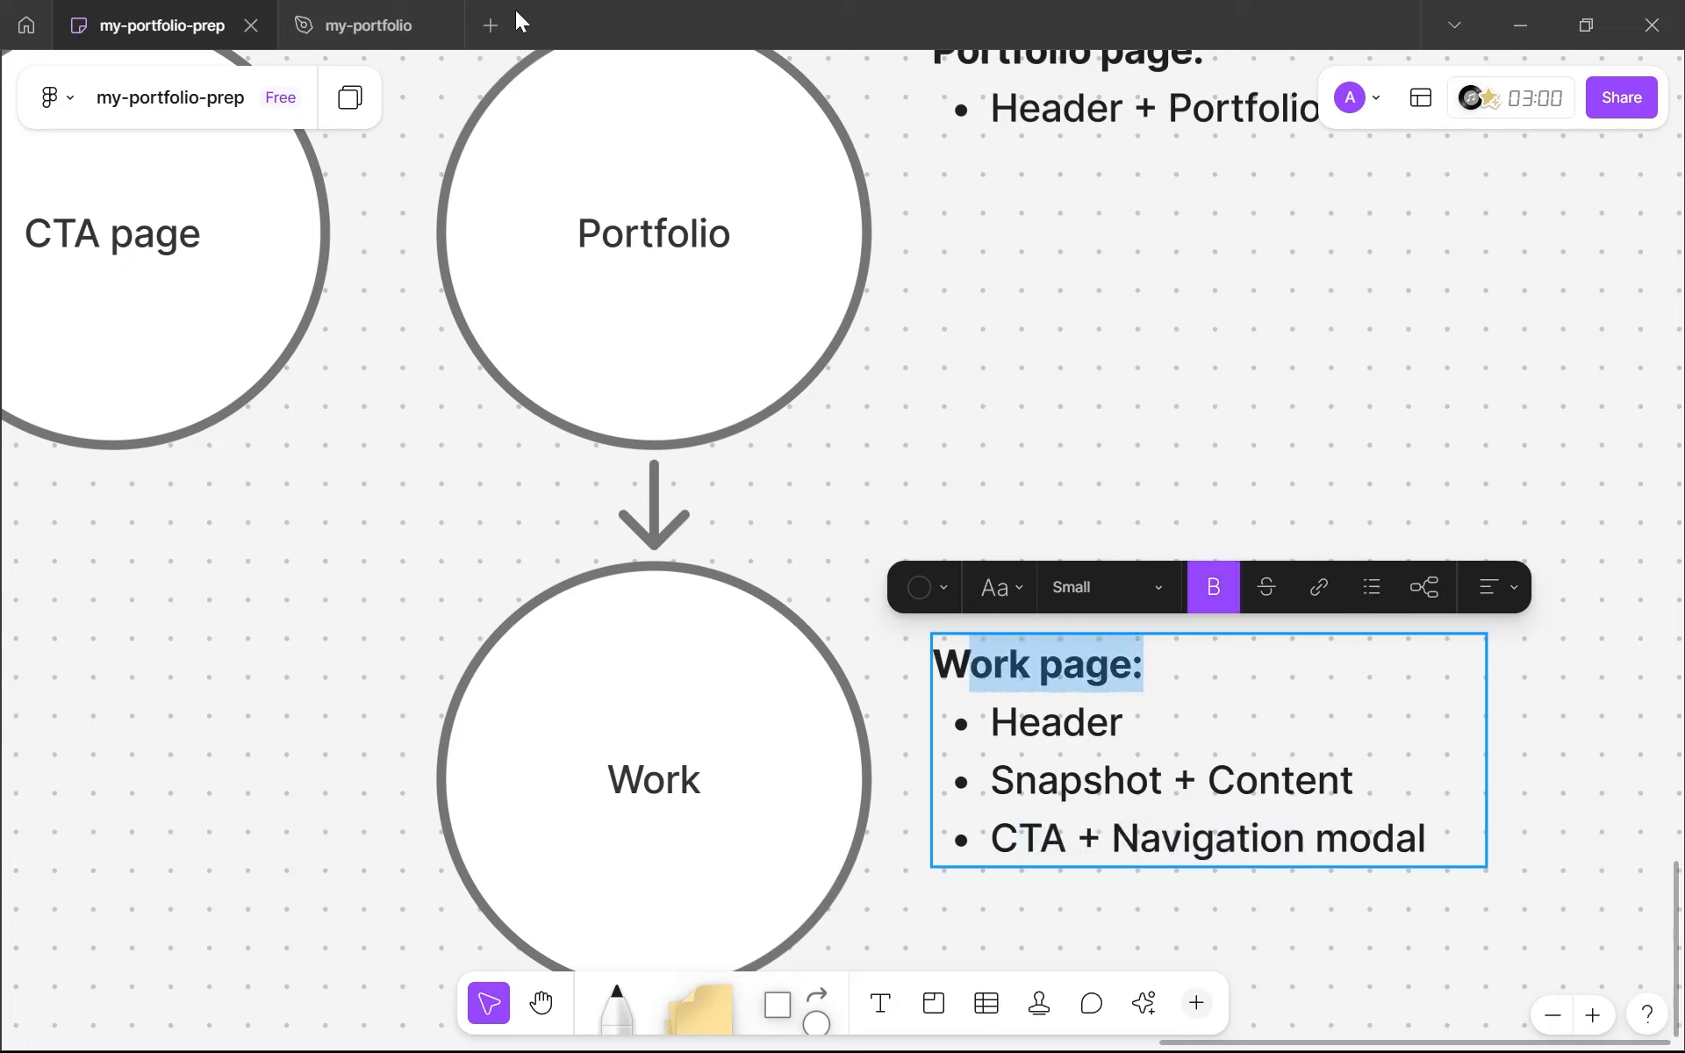
pyautogui.click(406, 20)
pyautogui.moveTo(788, 210); pyautogui.dragTo(906, 257)
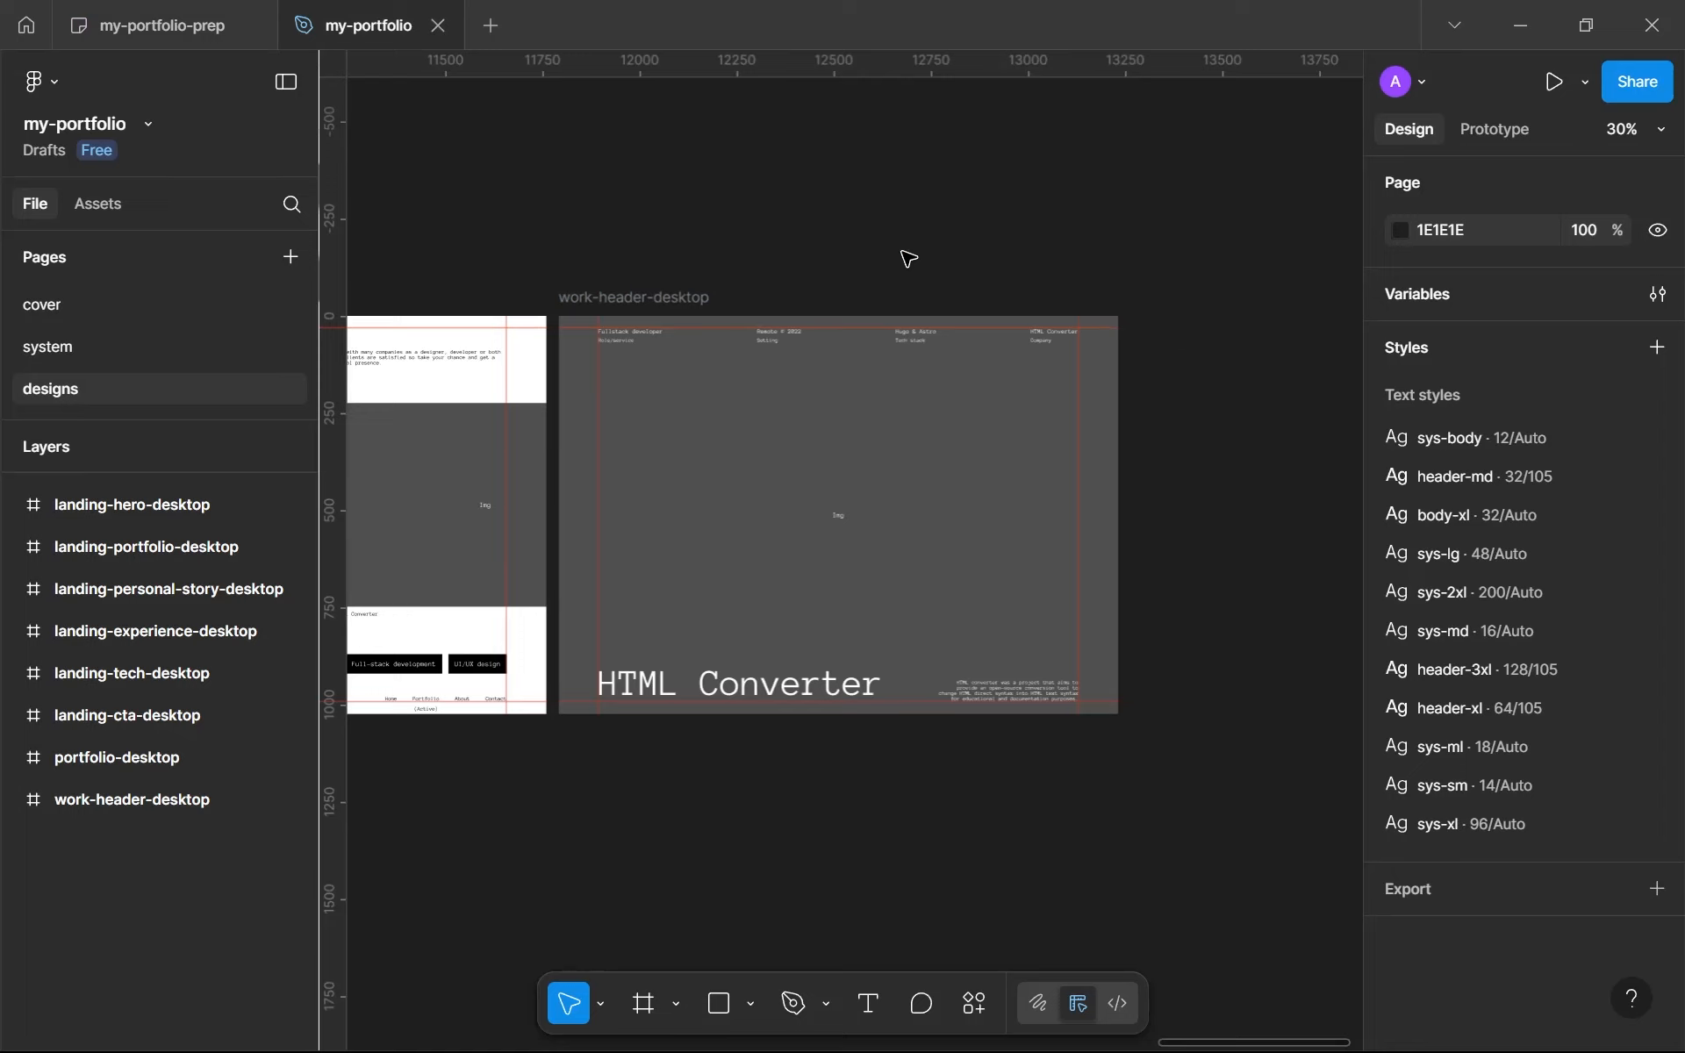